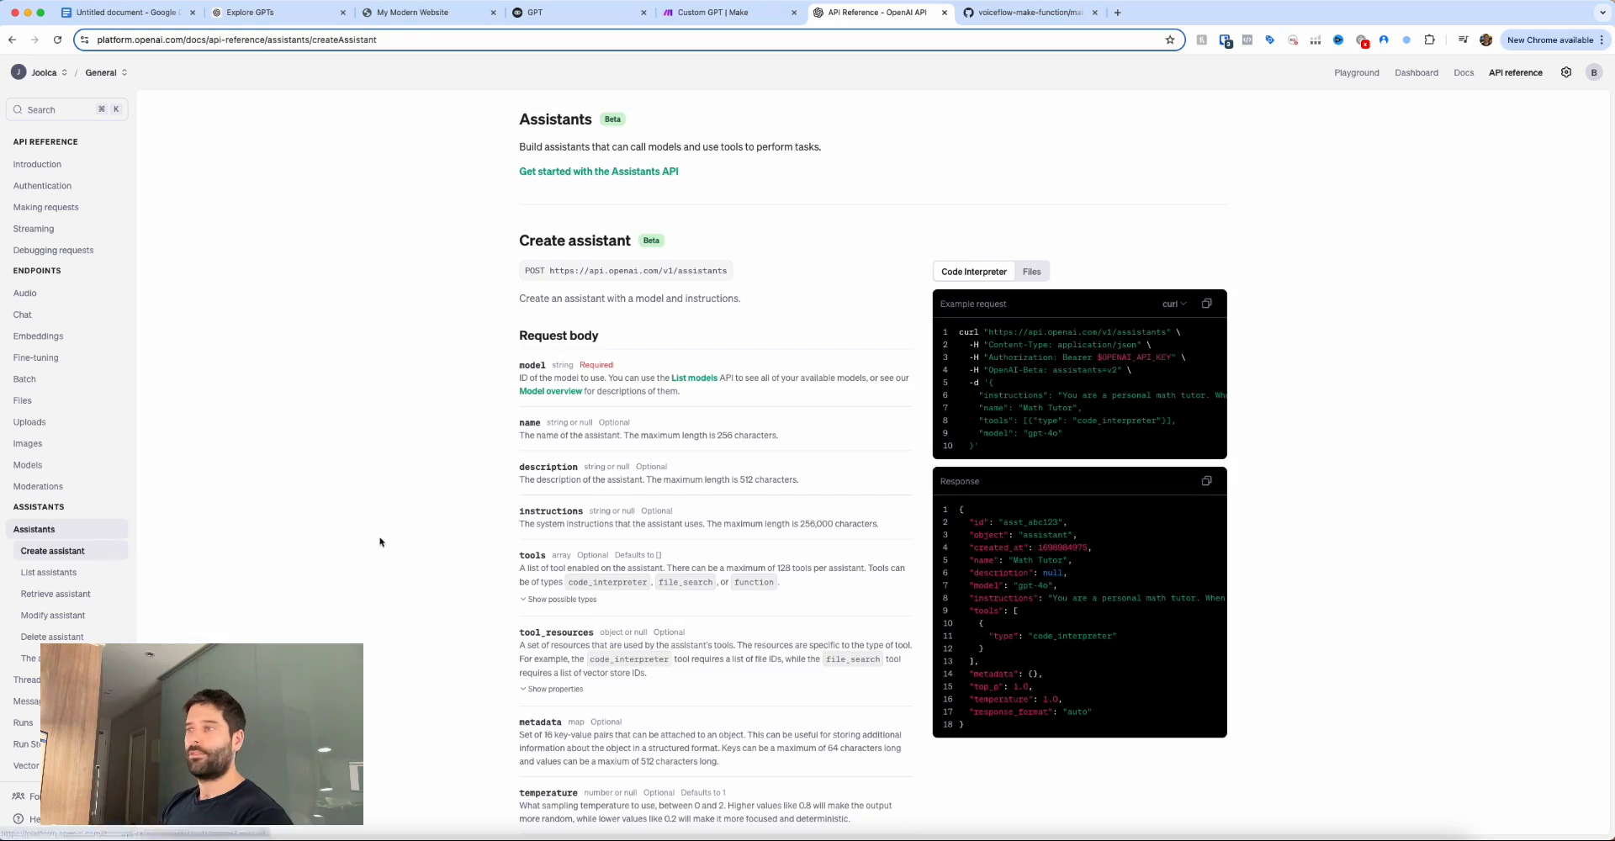
# Scroll the Assistants API reference from Create assistant down to Modify assistant.
pyautogui.scroll(-10, 379, 541)
pyautogui.scroll(-15, 379, 541)
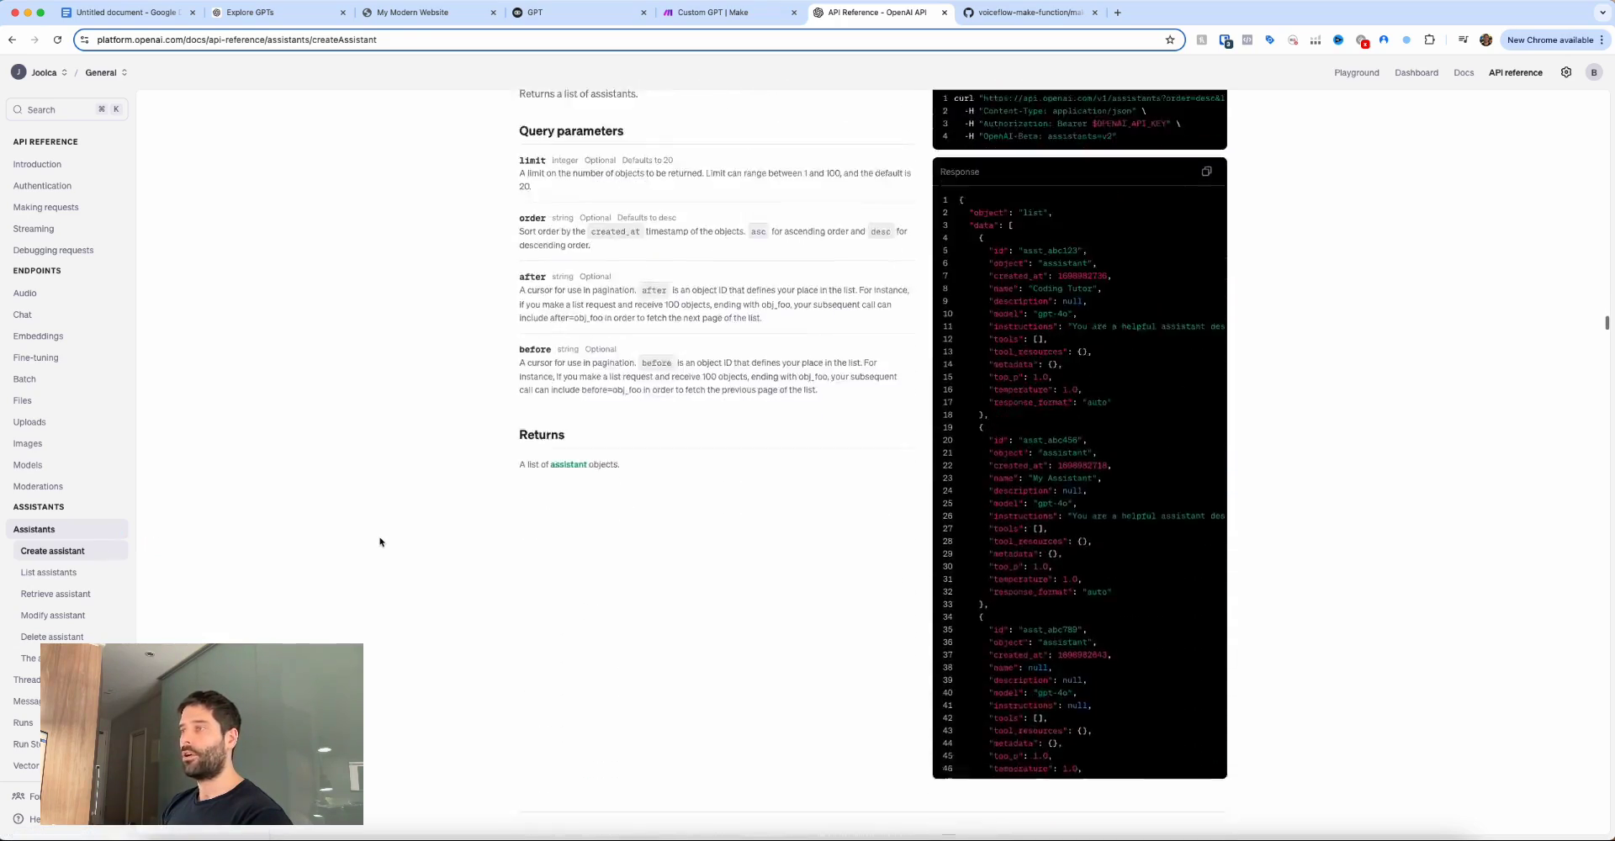
pyautogui.scroll(-15, 379, 542)
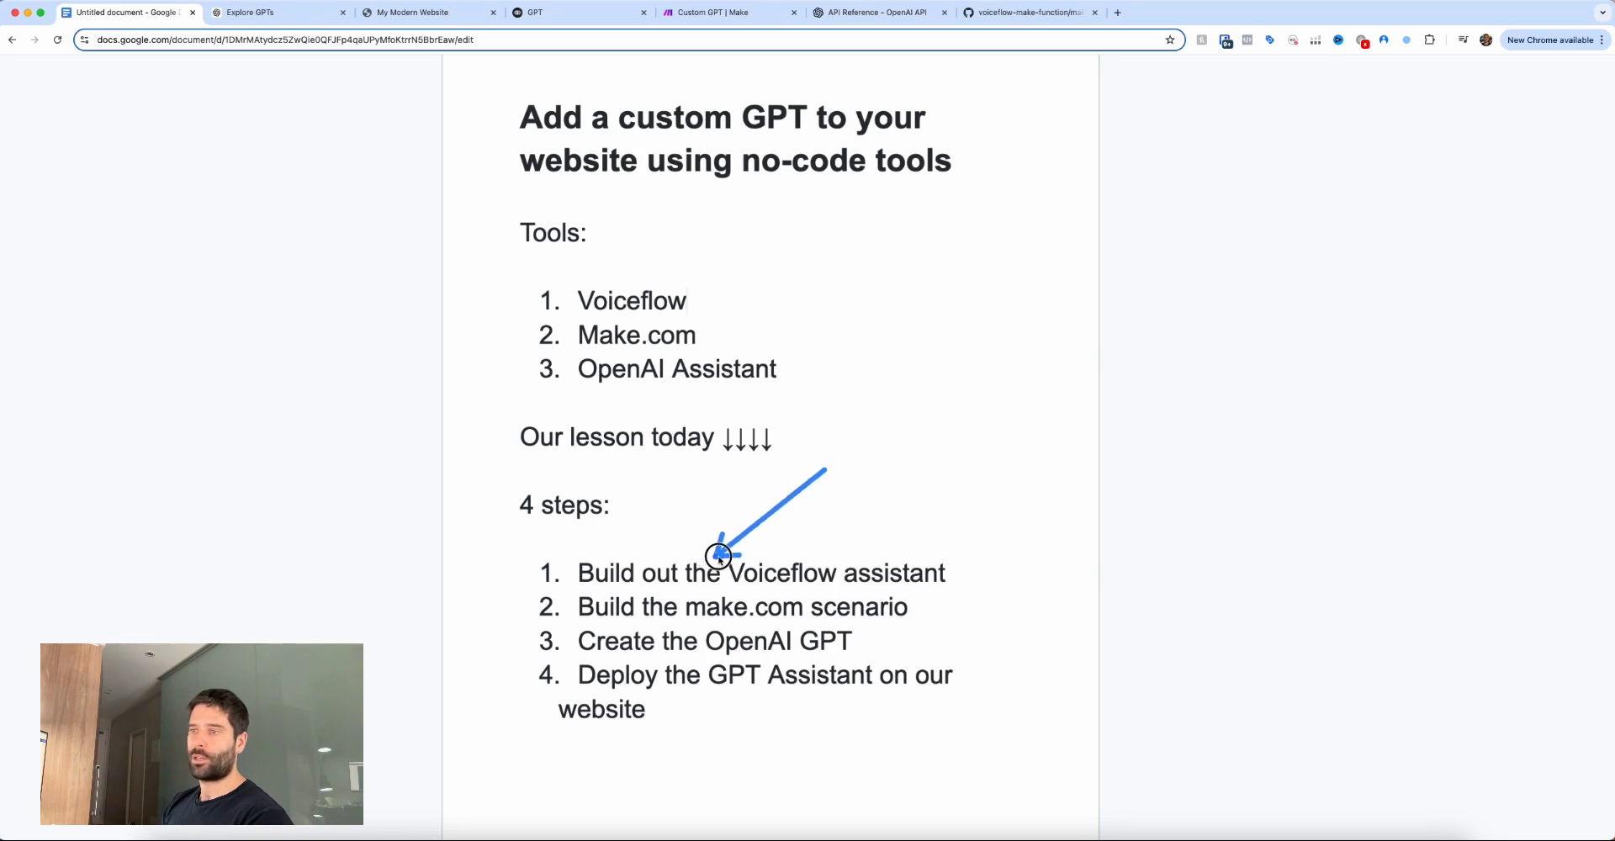
# Glance at the Voiceflow flow, revisit the outline, then bring up the Custom GPT scenario in Make.
pyautogui.press('super+4')
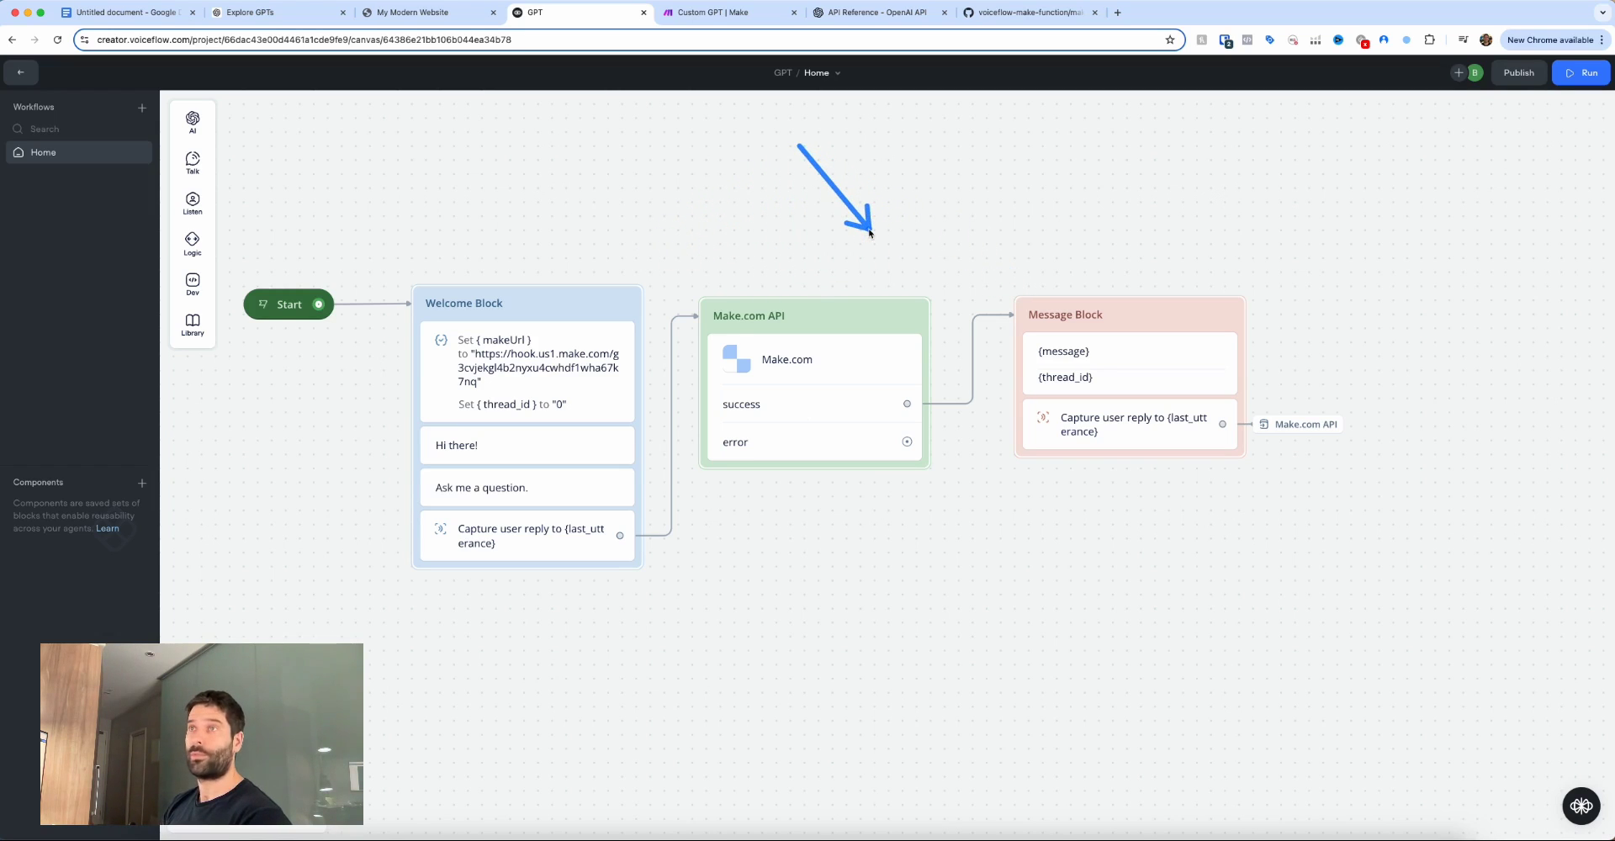
pyautogui.press('super+1')
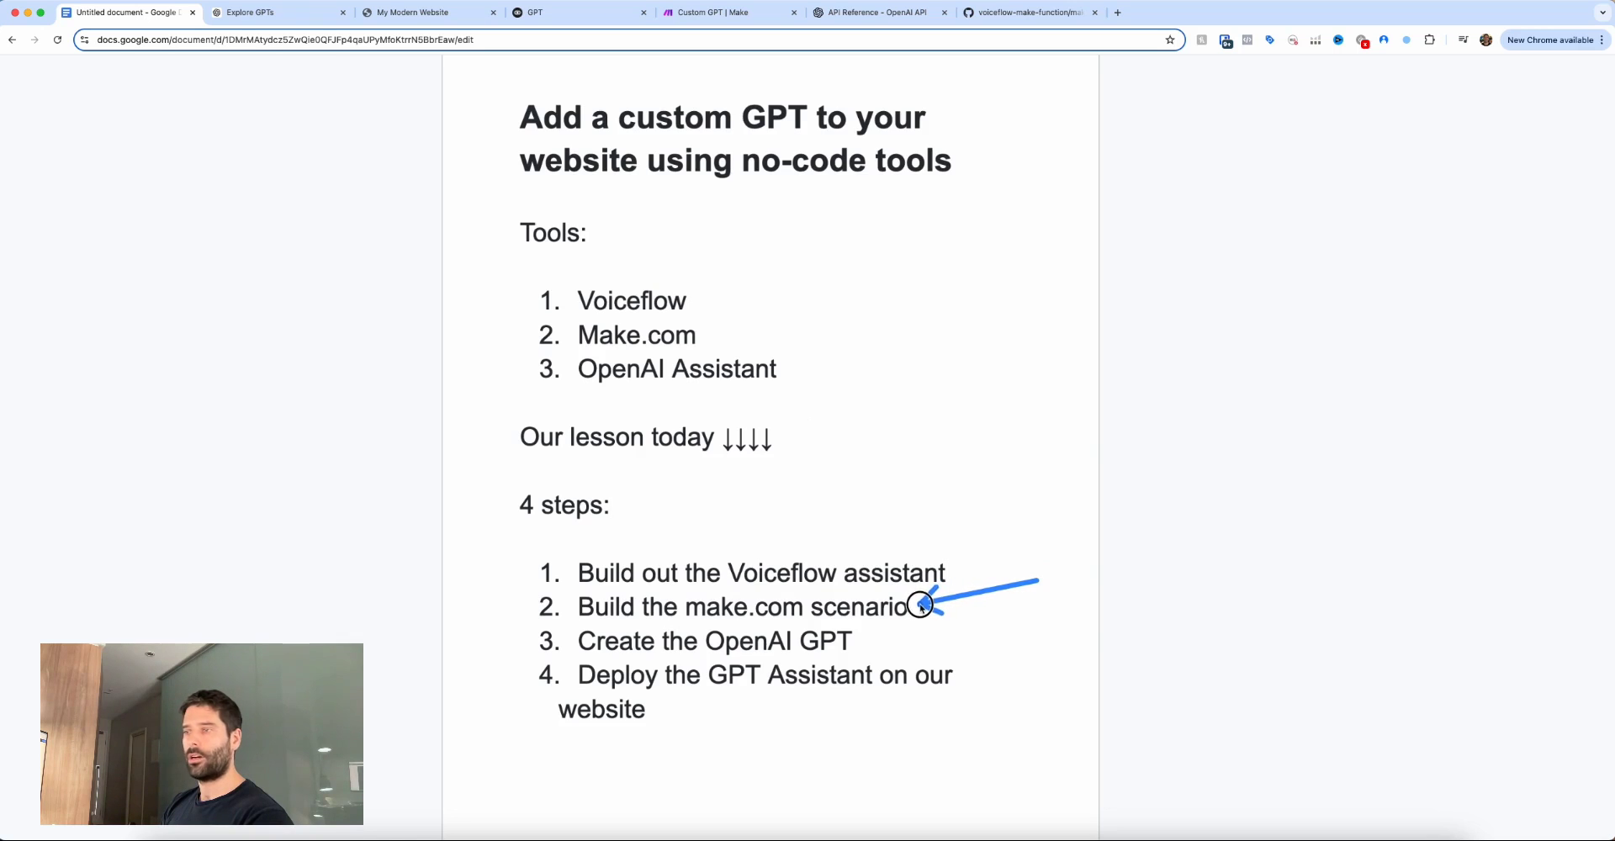
pyautogui.press('super+5')
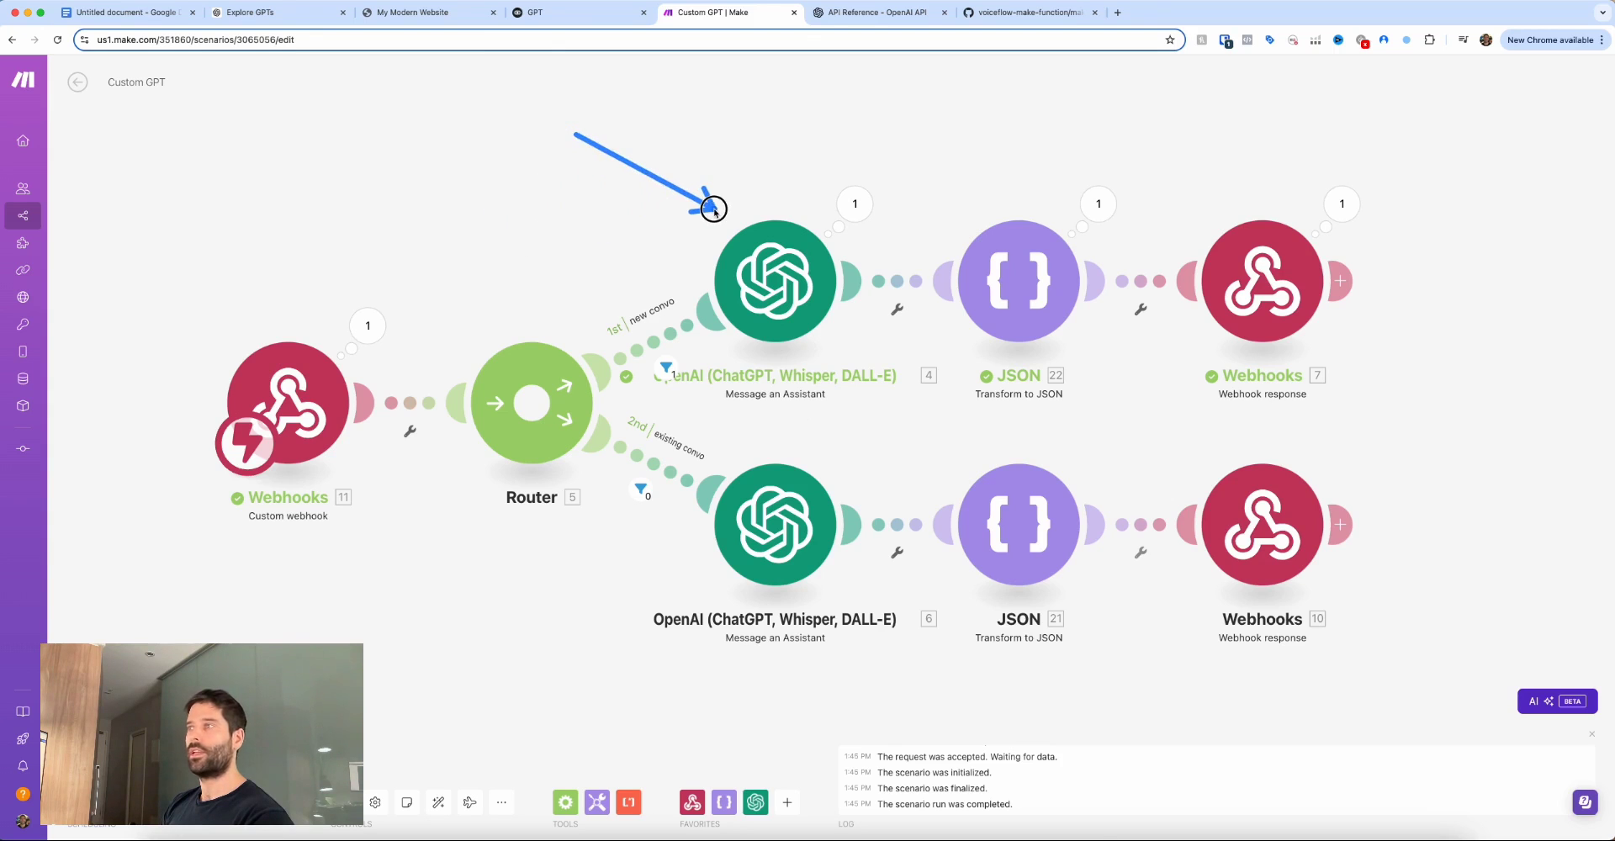
# Point out the Create message example response, then the new-convo route and its OpenAI assistant module.
pyautogui.press('super+6')
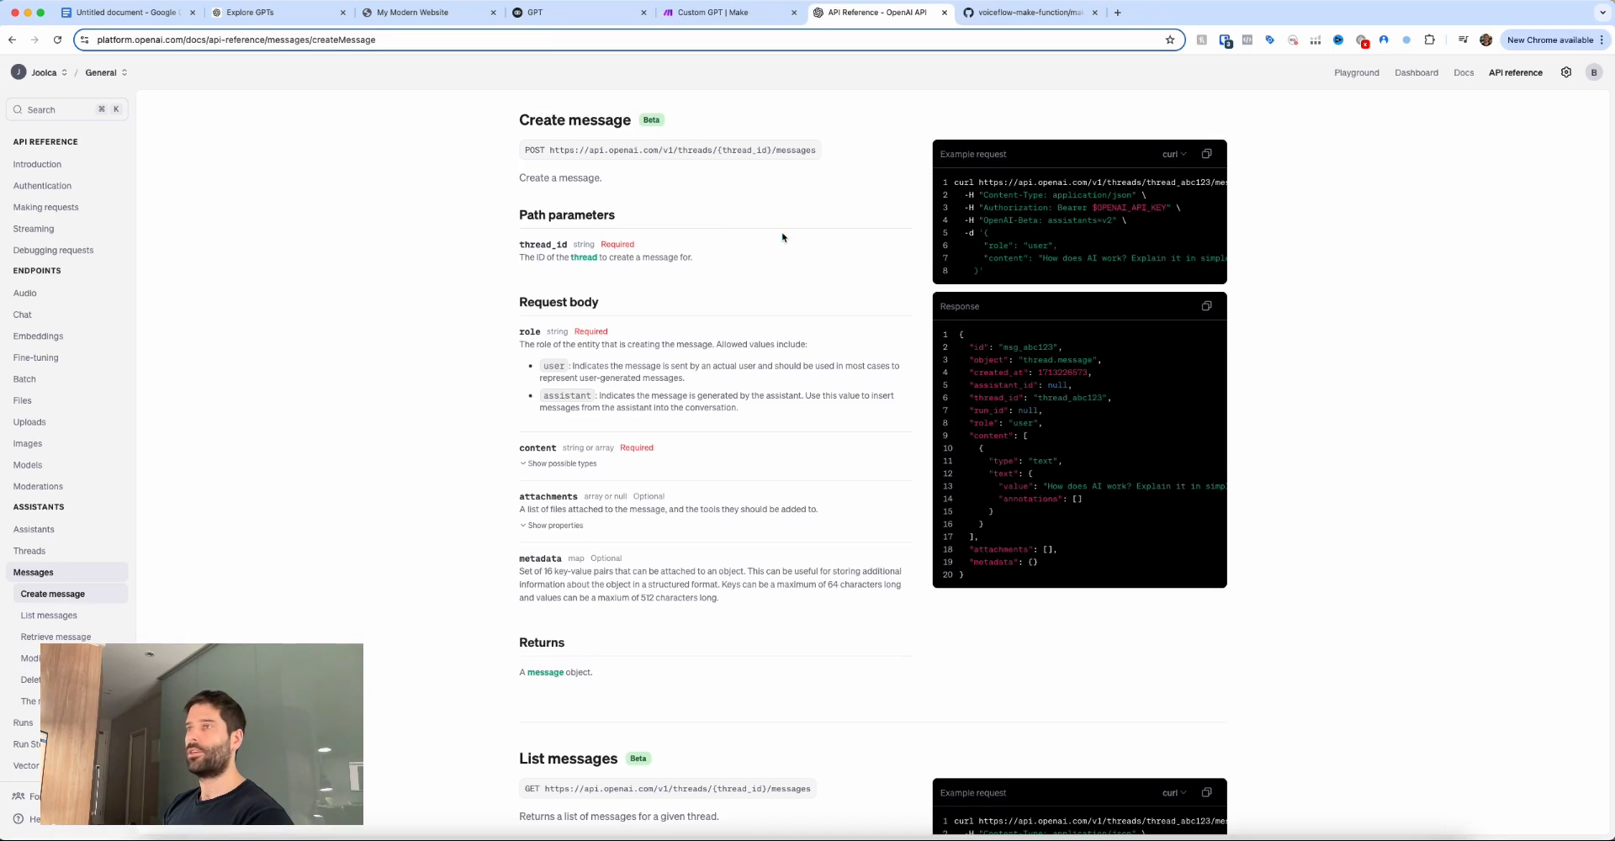
pyautogui.moveTo(774, 248)
pyautogui.mouseDown()
pyautogui.moveTo(874, 220)
pyautogui.moveTo(901, 330)
pyautogui.mouseUp()
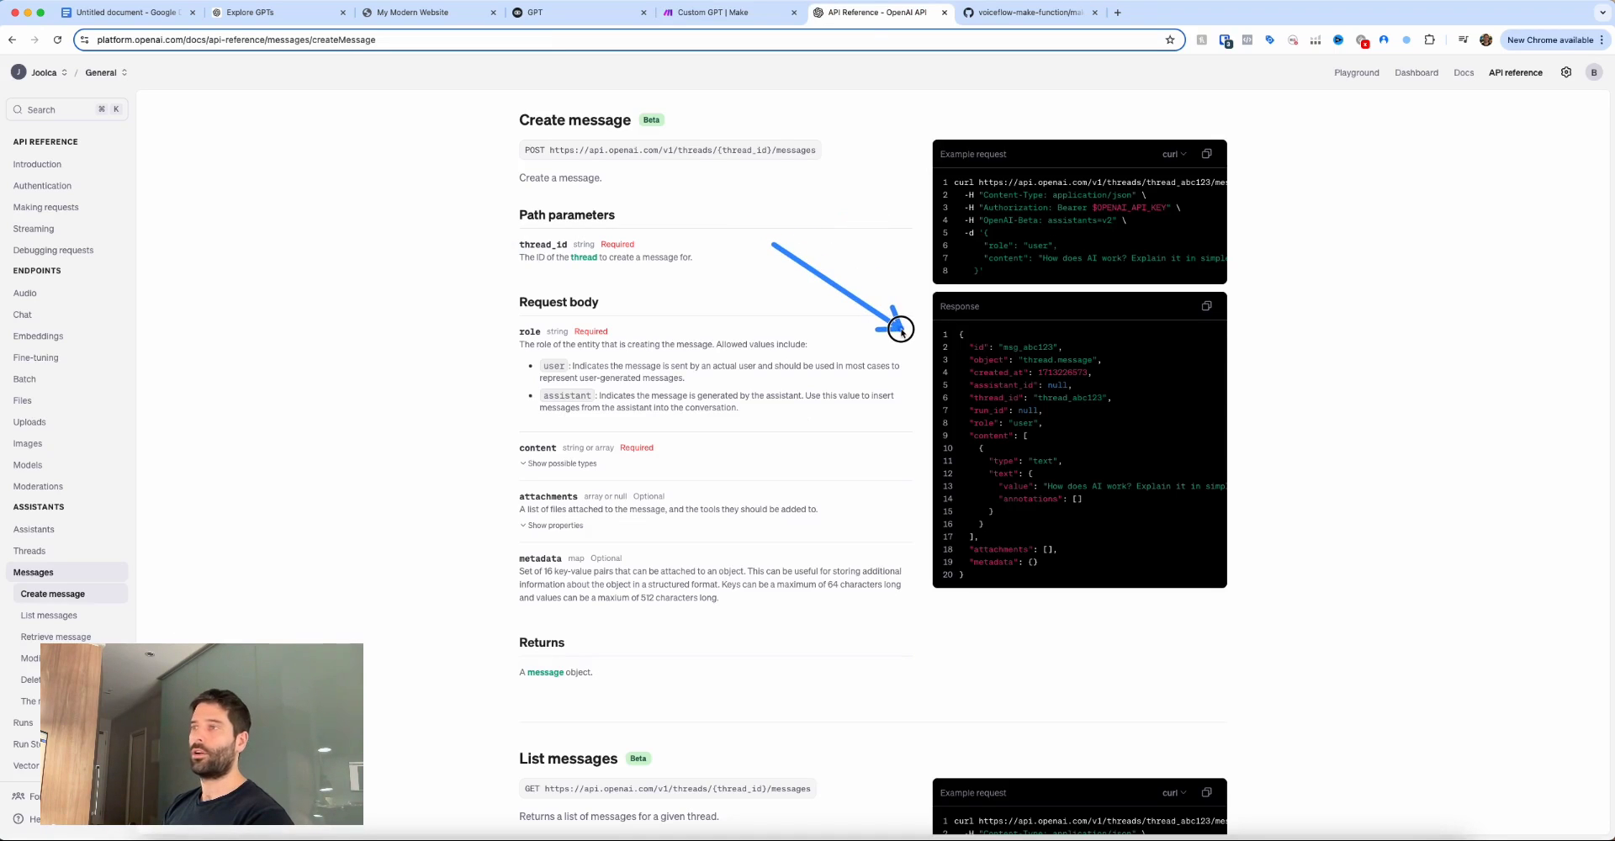
pyautogui.press('super+5')
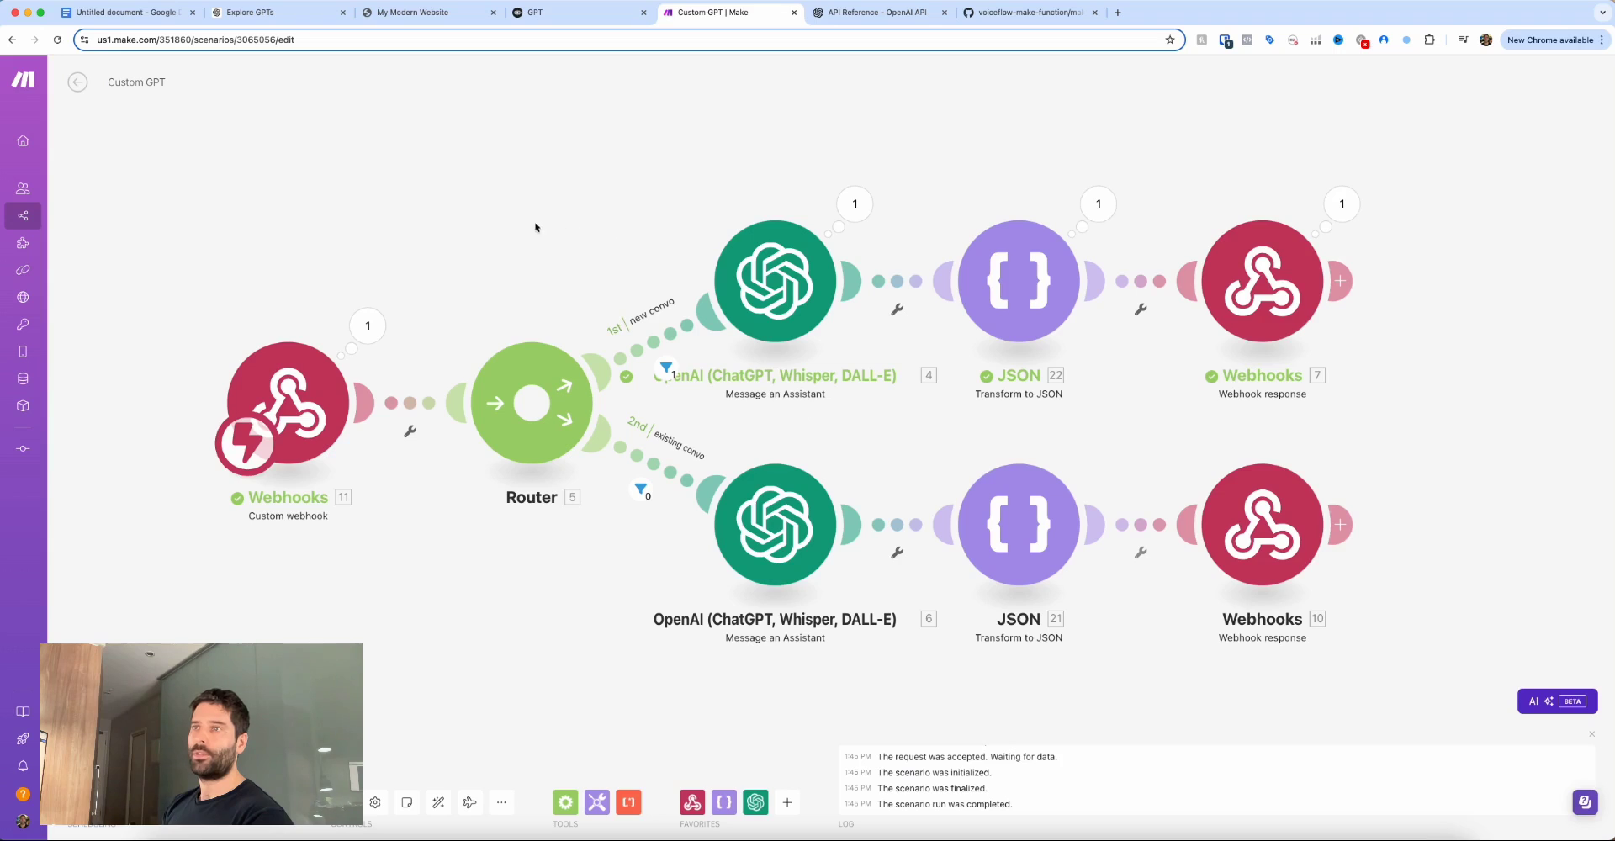
pyautogui.moveTo(535, 227)
pyautogui.mouseDown()
pyautogui.moveTo(606, 308)
pyautogui.moveTo(633, 300)
pyautogui.moveTo(617, 310)
pyautogui.mouseUp()
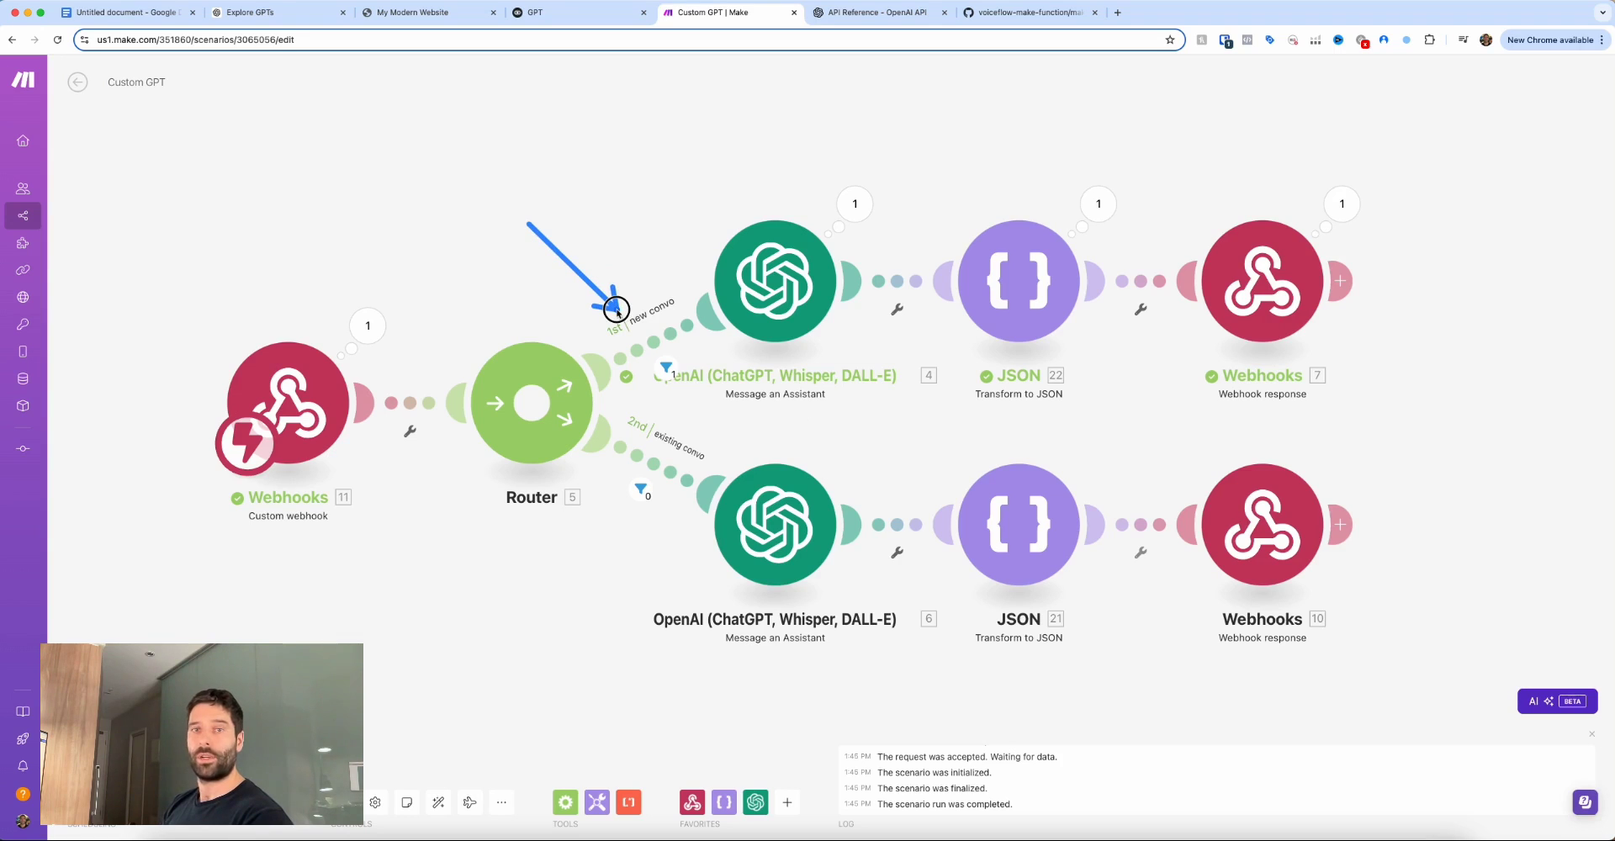
pyautogui.moveTo(617, 311)
pyautogui.mouseDown()
pyautogui.moveTo(603, 313)
pyautogui.moveTo(664, 263)
pyautogui.moveTo(613, 303)
pyautogui.moveTo(664, 283)
pyautogui.mouseUp()
# Point out the existing-convo route, then outline step 3, Create the OpenAI GPT.
pyautogui.hscroll(-3, 663, 283)
pyautogui.moveTo(725, 562)
pyautogui.mouseDown()
pyautogui.moveTo(717, 461)
pyautogui.moveTo(736, 463)
pyautogui.moveTo(730, 475)
pyautogui.mouseUp()
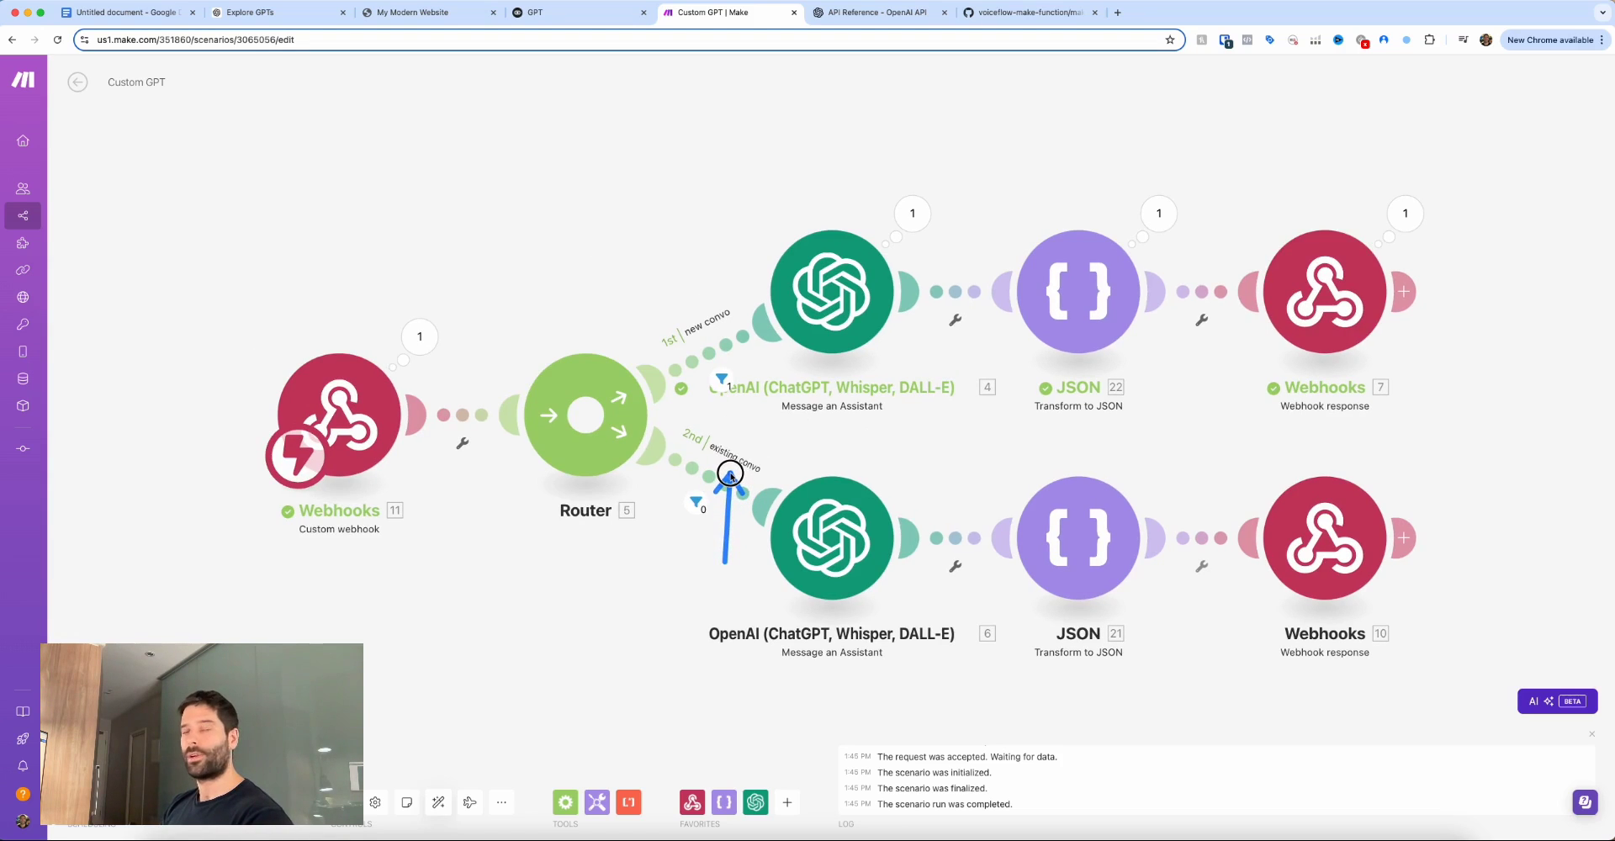
pyautogui.moveTo(730, 476); pyautogui.dragTo(731, 478)
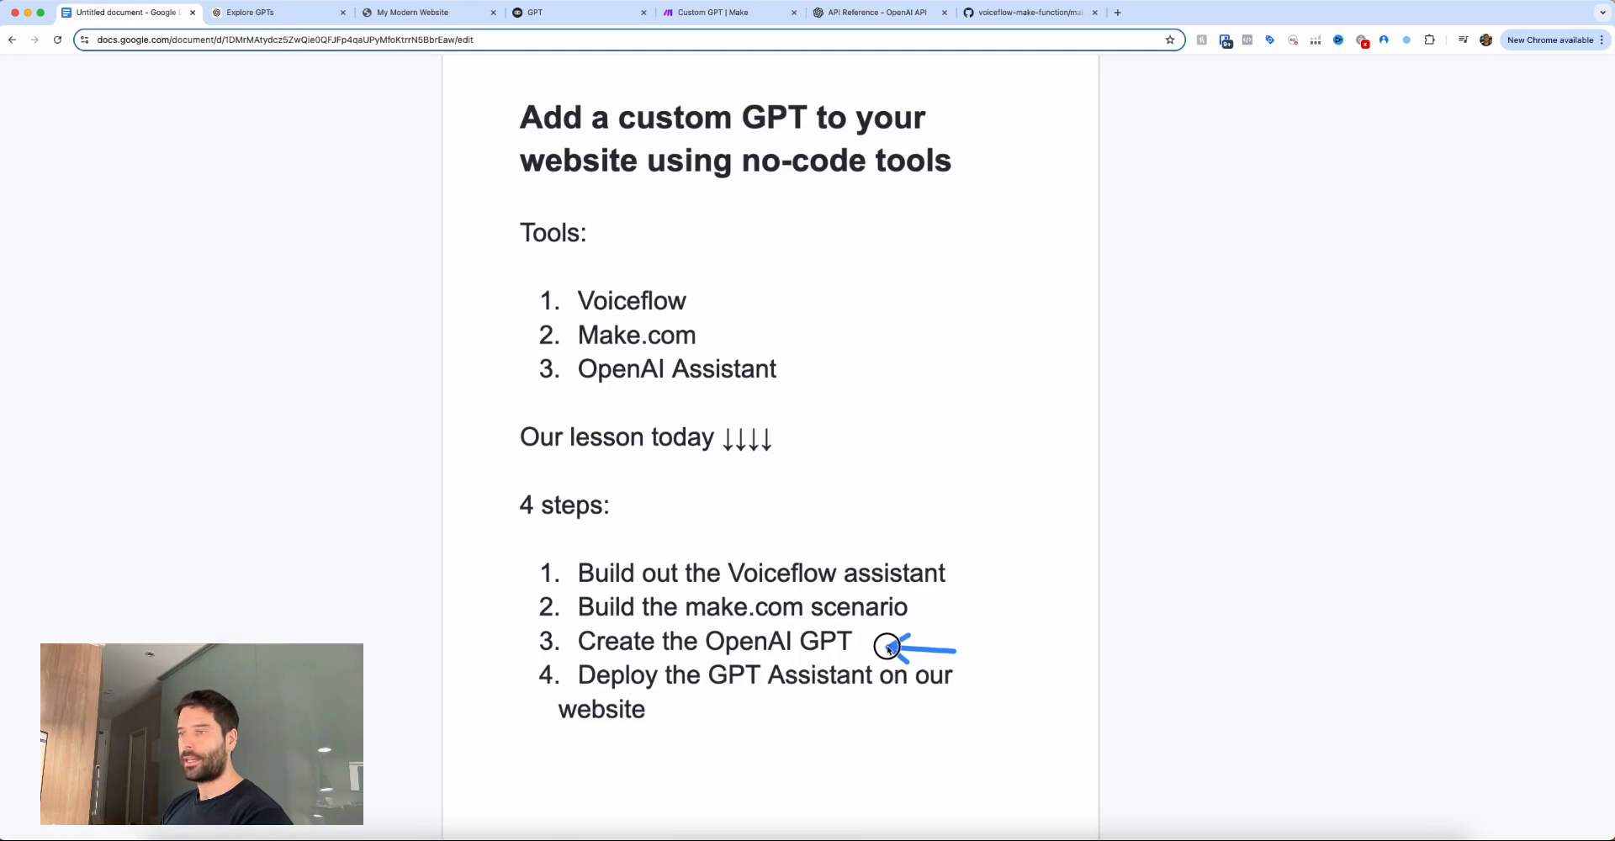
pyautogui.moveTo(874, 642); pyautogui.dragTo(867, 639)
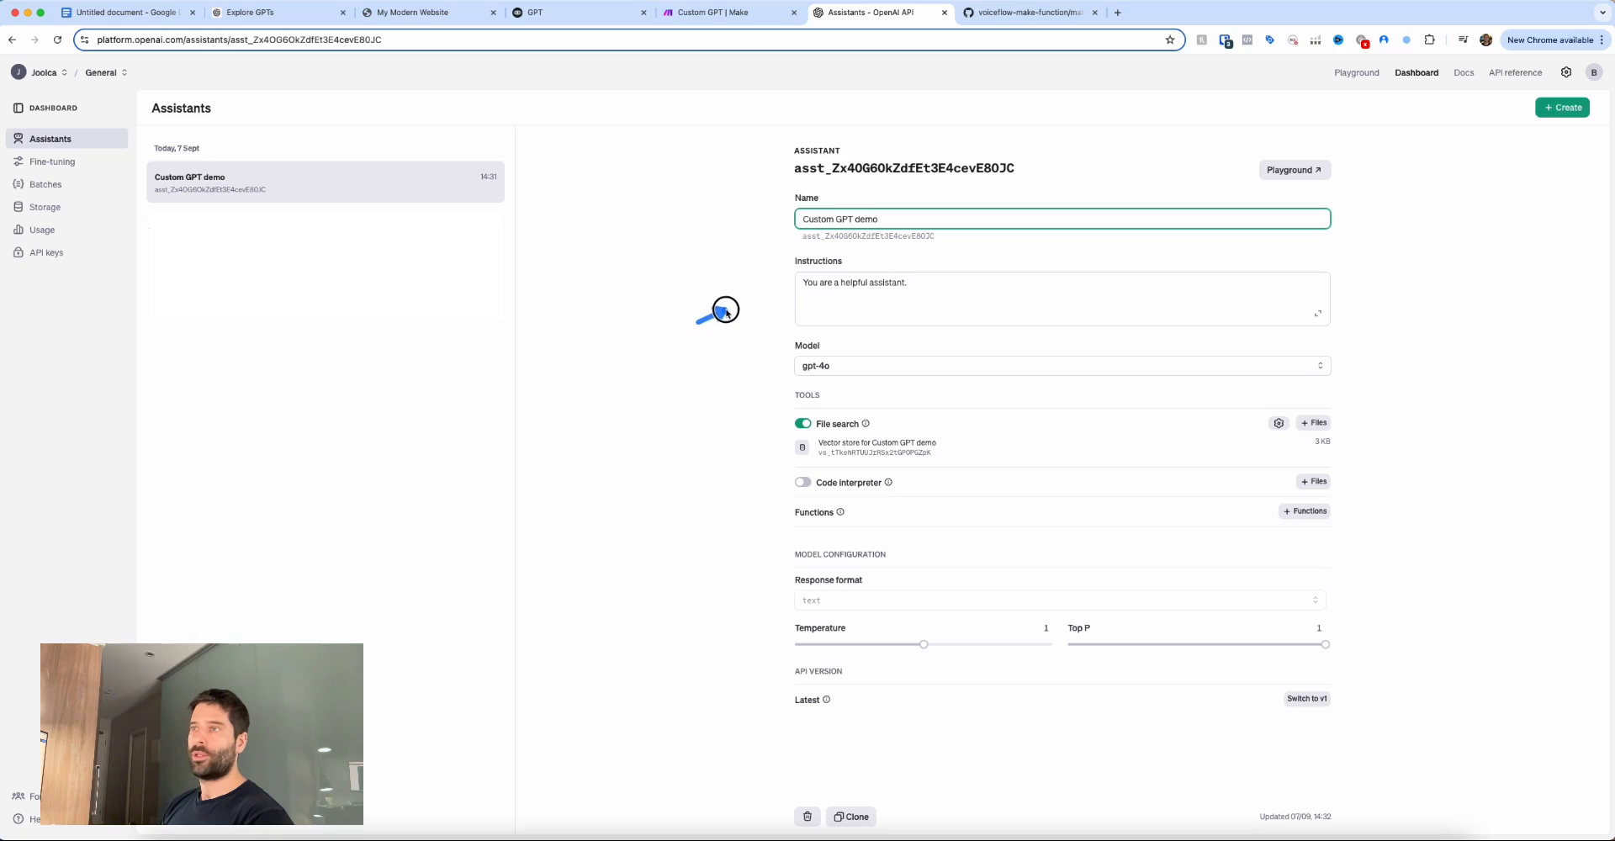
# Point out the demo assistant's instructions and its gpt-4o model among the available models.
pyautogui.moveTo(714, 313)
pyautogui.mouseDown()
pyautogui.moveTo(743, 290)
pyautogui.moveTo(781, 292)
pyautogui.mouseUp()
pyautogui.moveTo(702, 322); pyautogui.dragTo(780, 347)
pyautogui.click(799, 366)
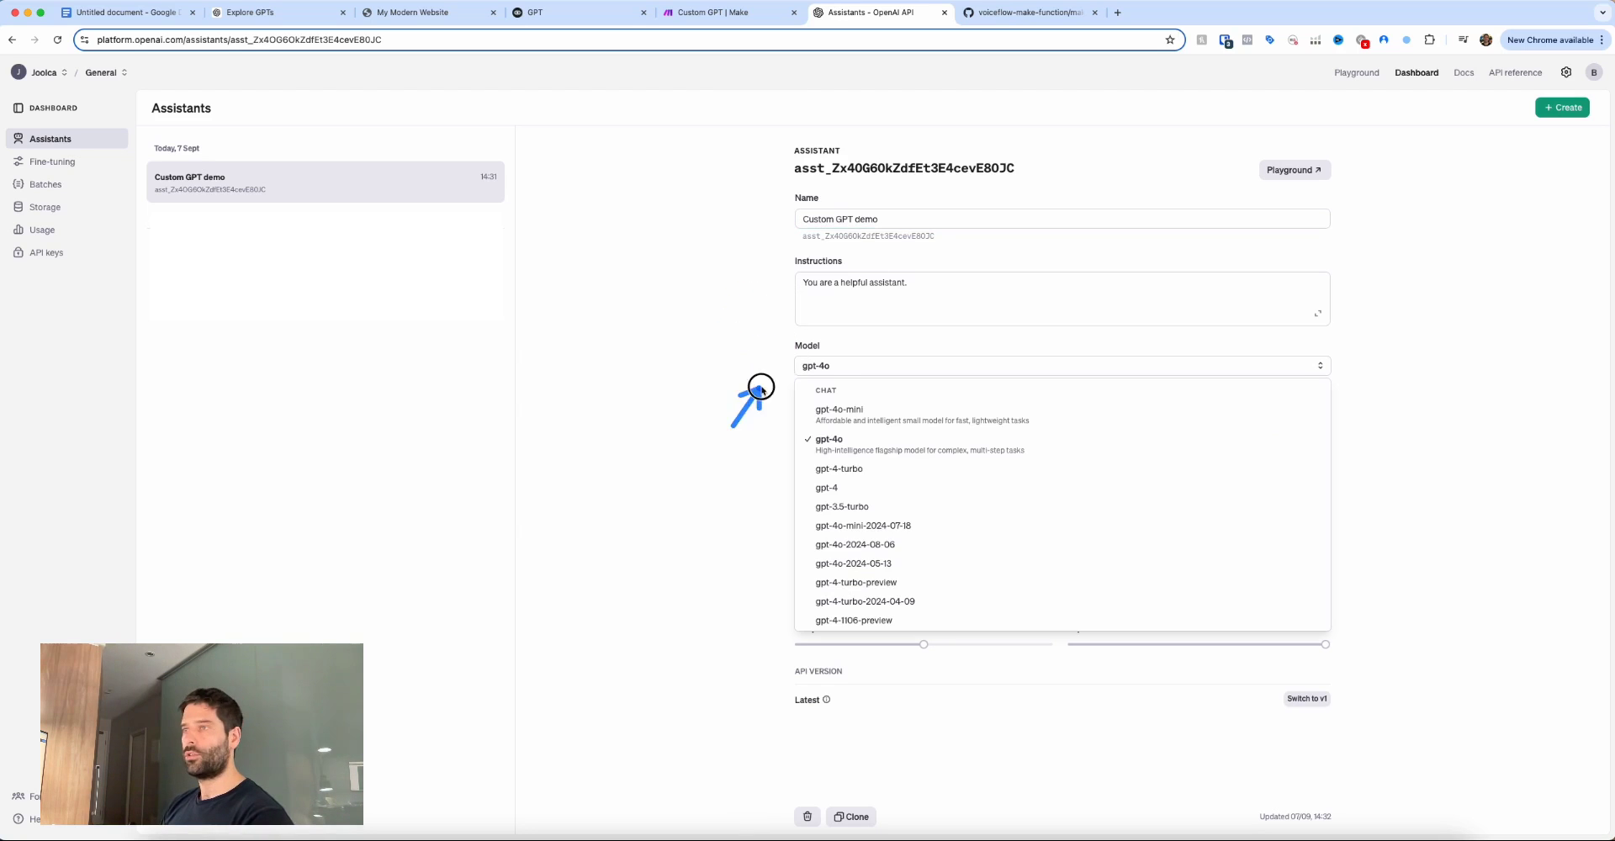
pyautogui.moveTo(732, 425); pyautogui.dragTo(798, 518)
# Point out the file search vector store, then outline step 4, deploying on the website.
pyautogui.moveTo(720, 462); pyautogui.dragTo(792, 452)
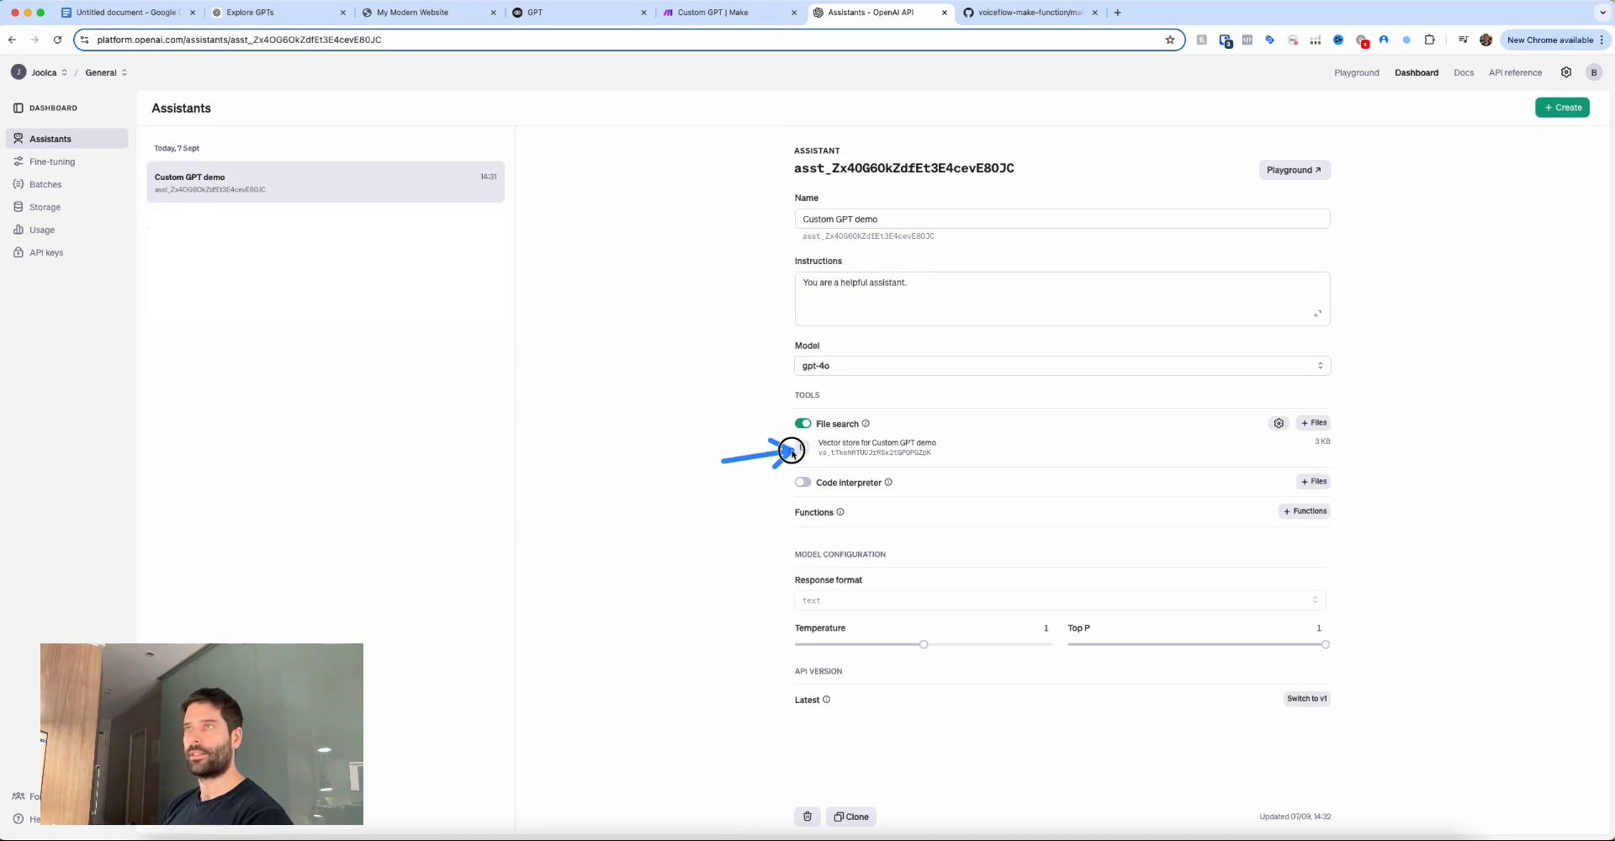
pyautogui.press('super+1')
pyautogui.moveTo(715, 782)
pyautogui.mouseDown()
pyautogui.moveTo(665, 706)
pyautogui.moveTo(735, 683)
pyautogui.moveTo(768, 693)
pyautogui.moveTo(653, 712)
pyautogui.mouseUp()
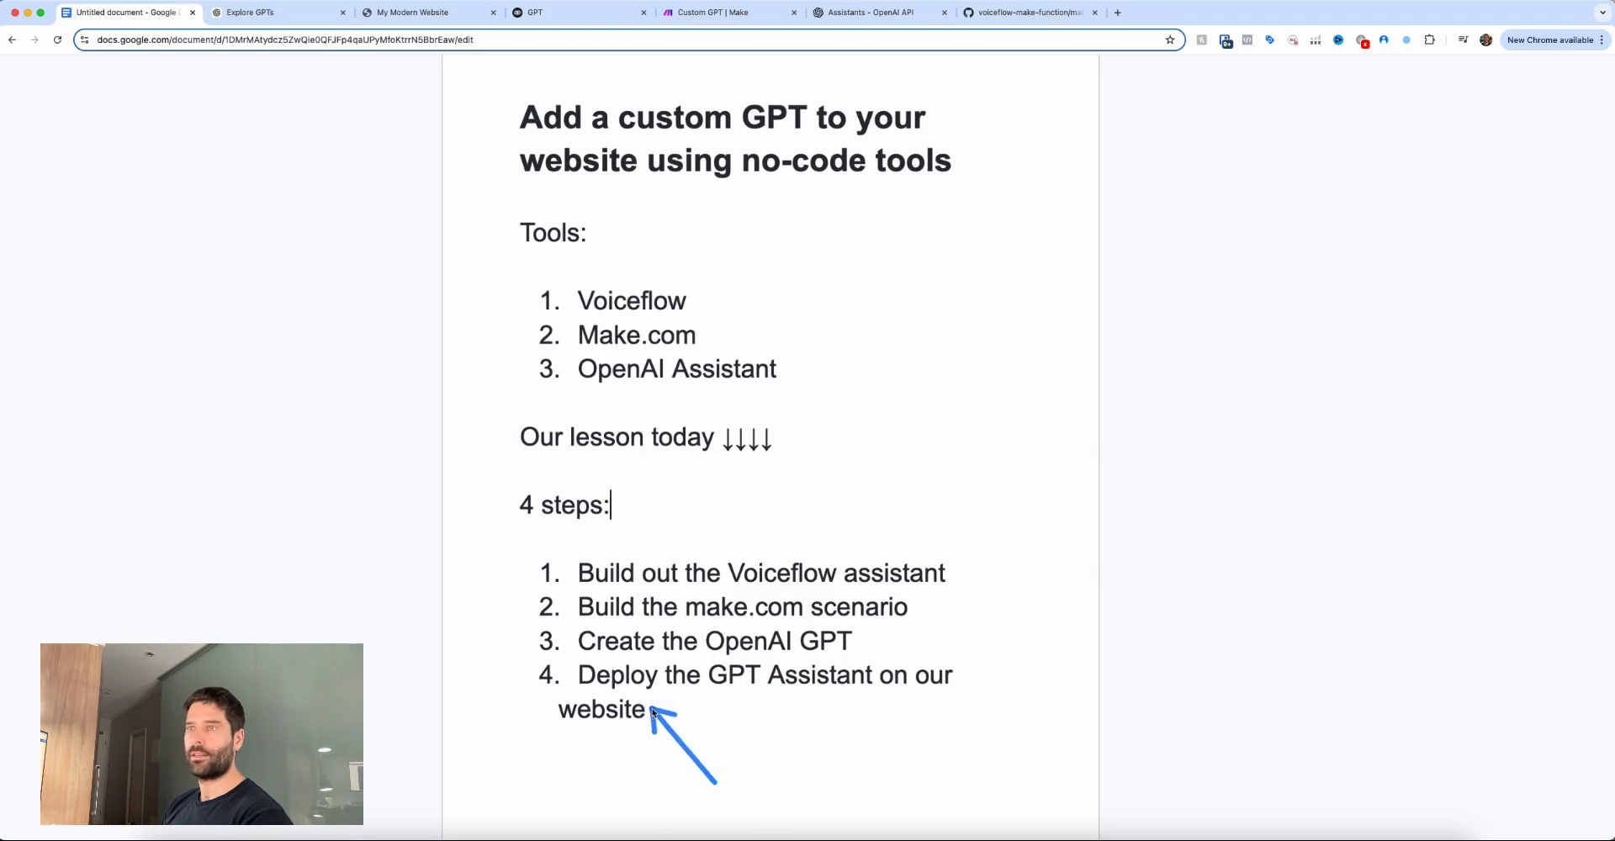
# Show Voiceflow's Web Chat installation snippet and the Sunny Creek Outdoor Supplies widget preview.
pyautogui.press('super+4')
pyautogui.moveTo(95, 256)
pyautogui.mouseDown()
pyautogui.moveTo(74, 164)
pyautogui.moveTo(95, 165)
pyautogui.mouseUp()
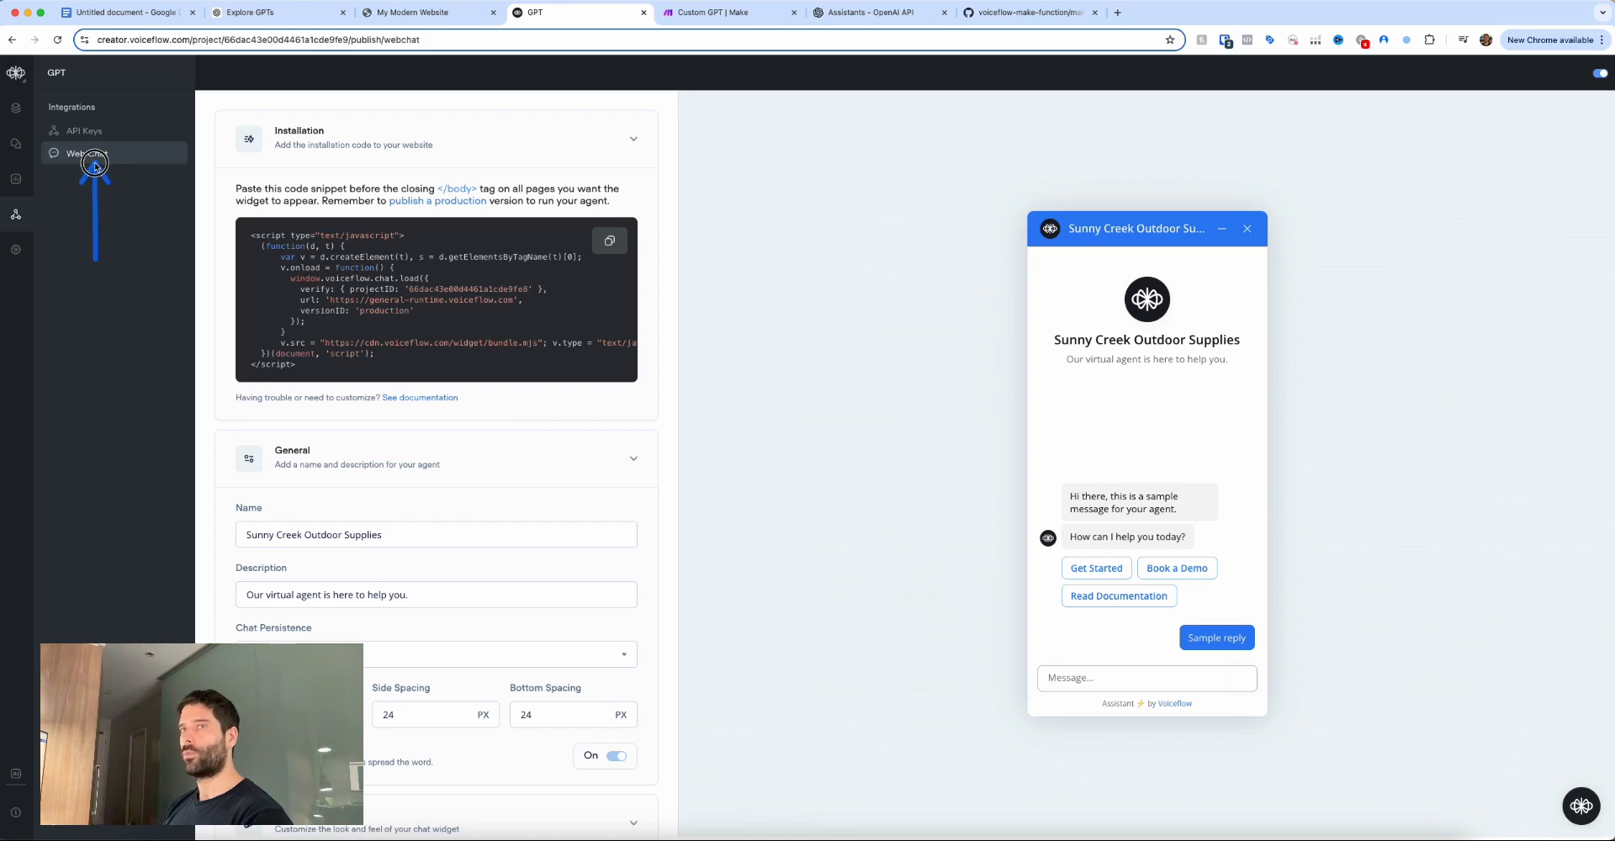
pyautogui.moveTo(761, 307); pyautogui.dragTo(633, 312)
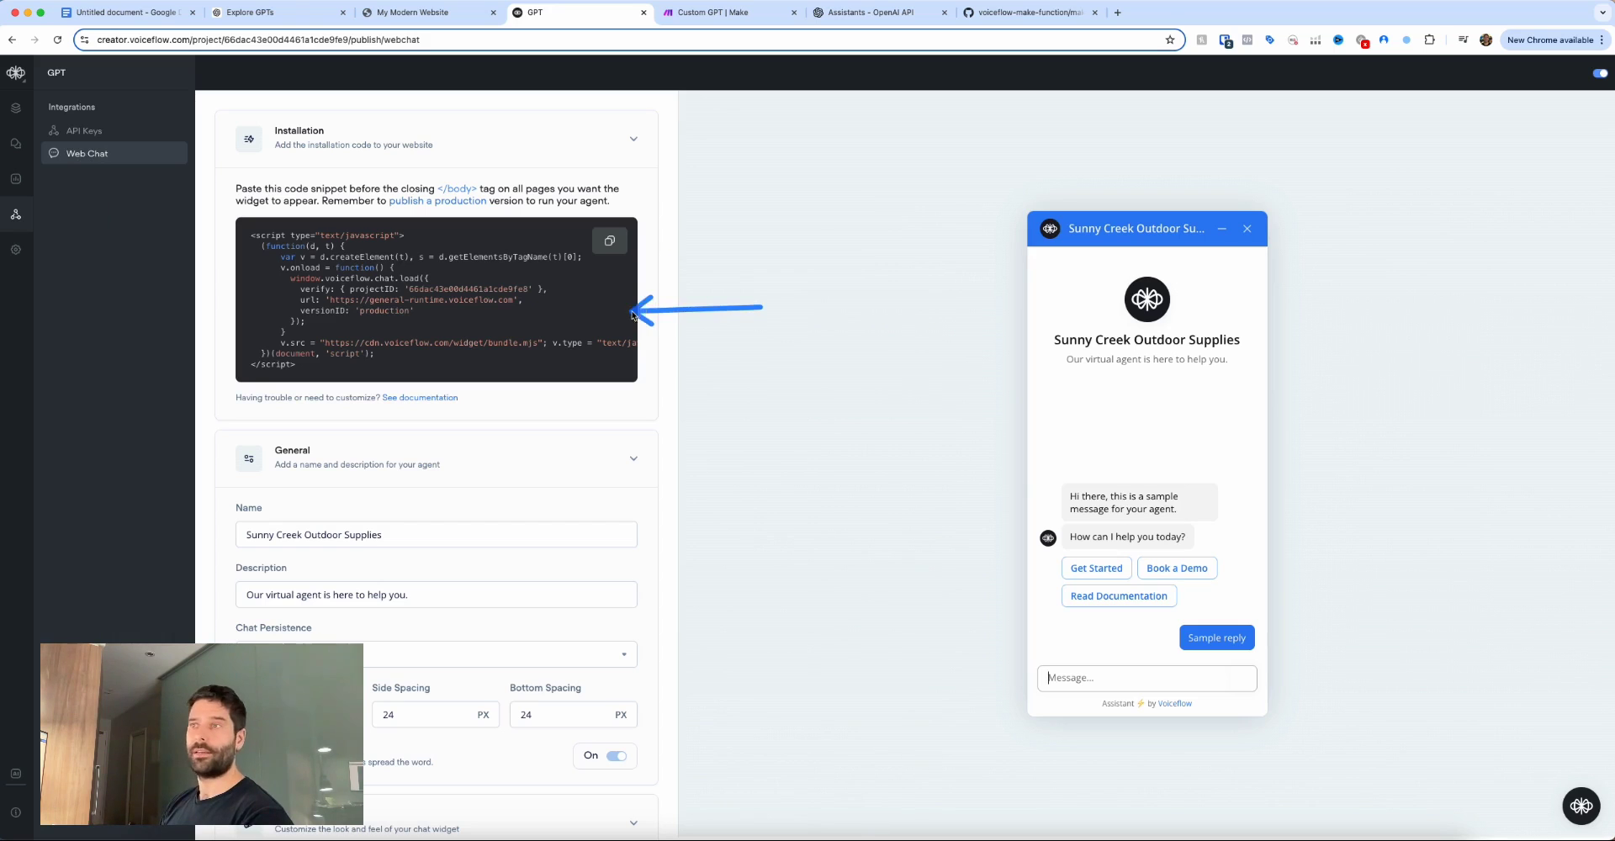
pyautogui.moveTo(913, 371)
pyautogui.mouseDown()
pyautogui.moveTo(1011, 353)
pyautogui.moveTo(1020, 329)
pyautogui.moveTo(1010, 440)
pyautogui.mouseUp()
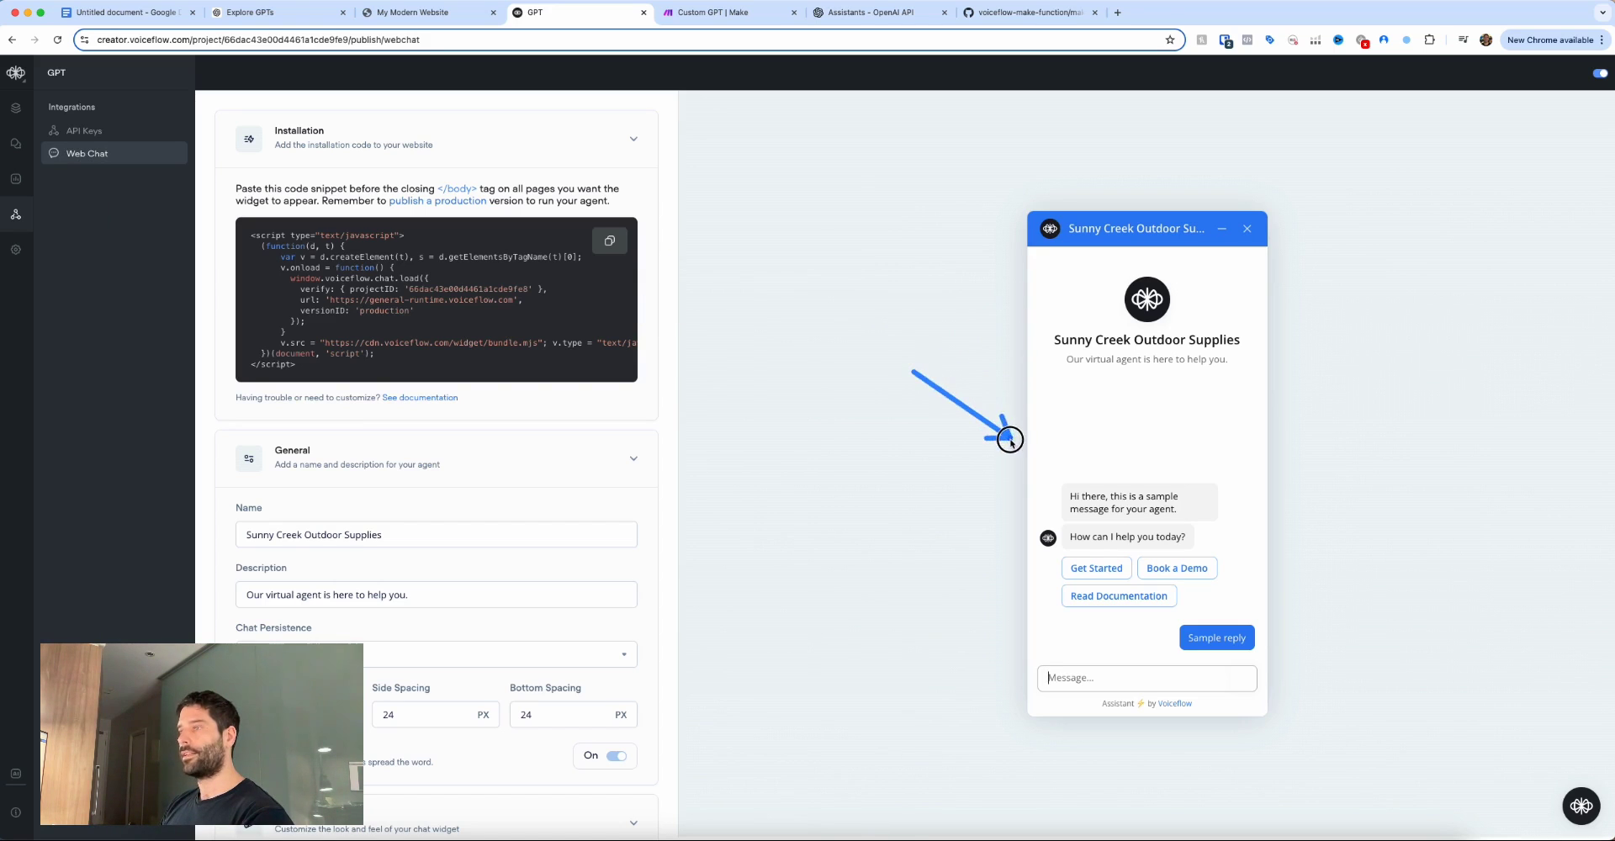
pyautogui.scroll(-1, 1017, 433)
pyautogui.moveTo(959, 353)
pyautogui.mouseDown()
pyautogui.moveTo(1041, 242)
pyautogui.moveTo(1081, 346)
pyautogui.moveTo(1139, 295)
pyautogui.moveTo(1104, 338)
pyautogui.mouseUp()
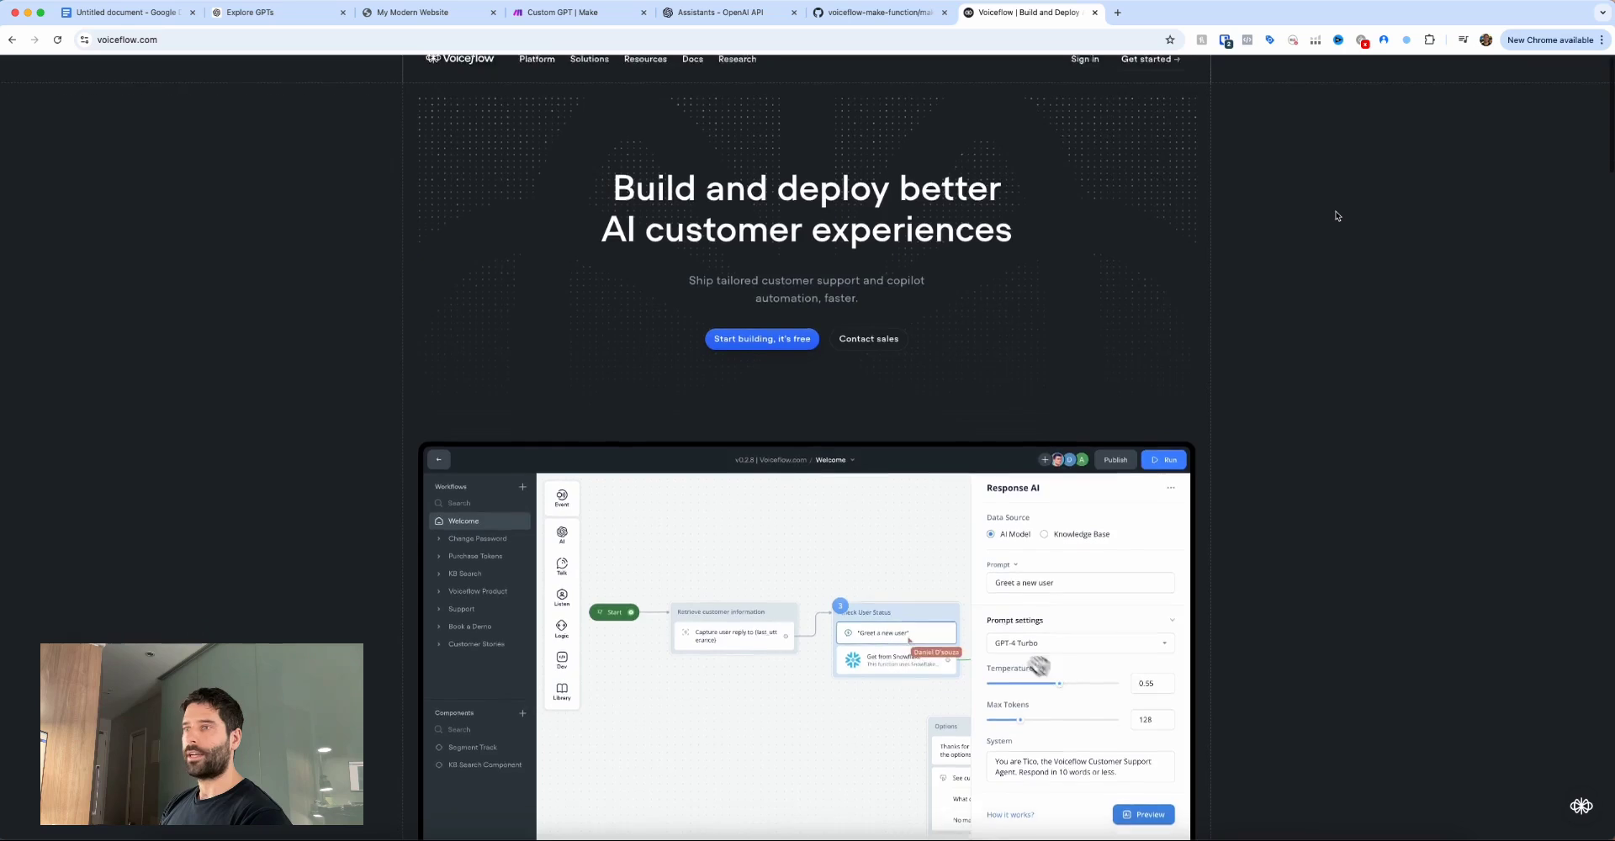
# Scroll the voiceflow.com homepage through the product demo and customer logos, then back to the top.
pyautogui.scroll(-3, 1338, 216)
pyautogui.scroll(-3, 1337, 216)
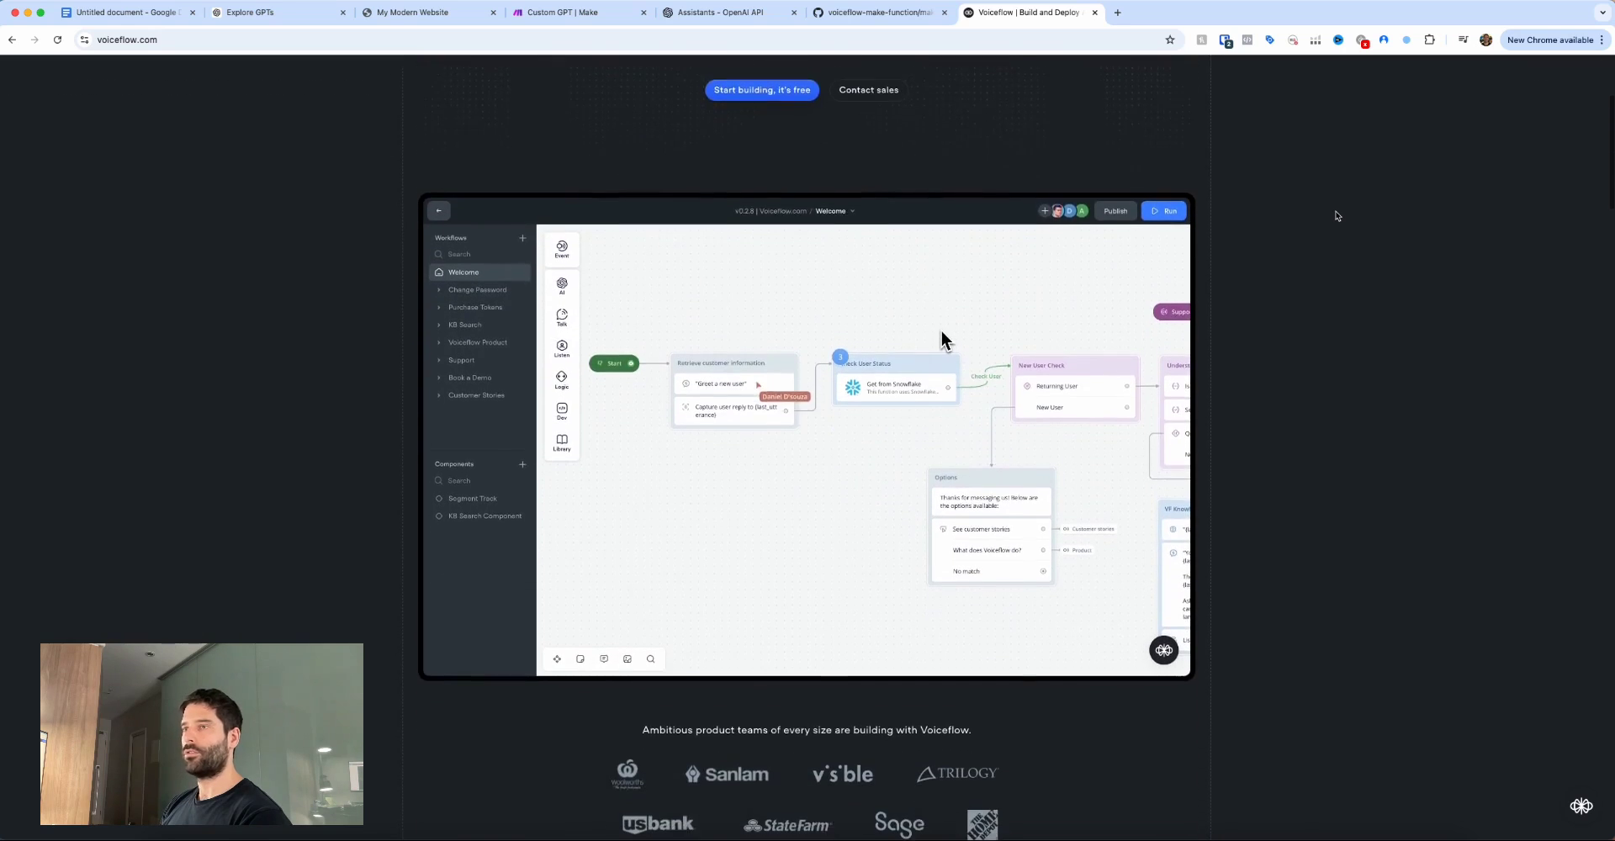
pyautogui.scroll(-2, 1337, 216)
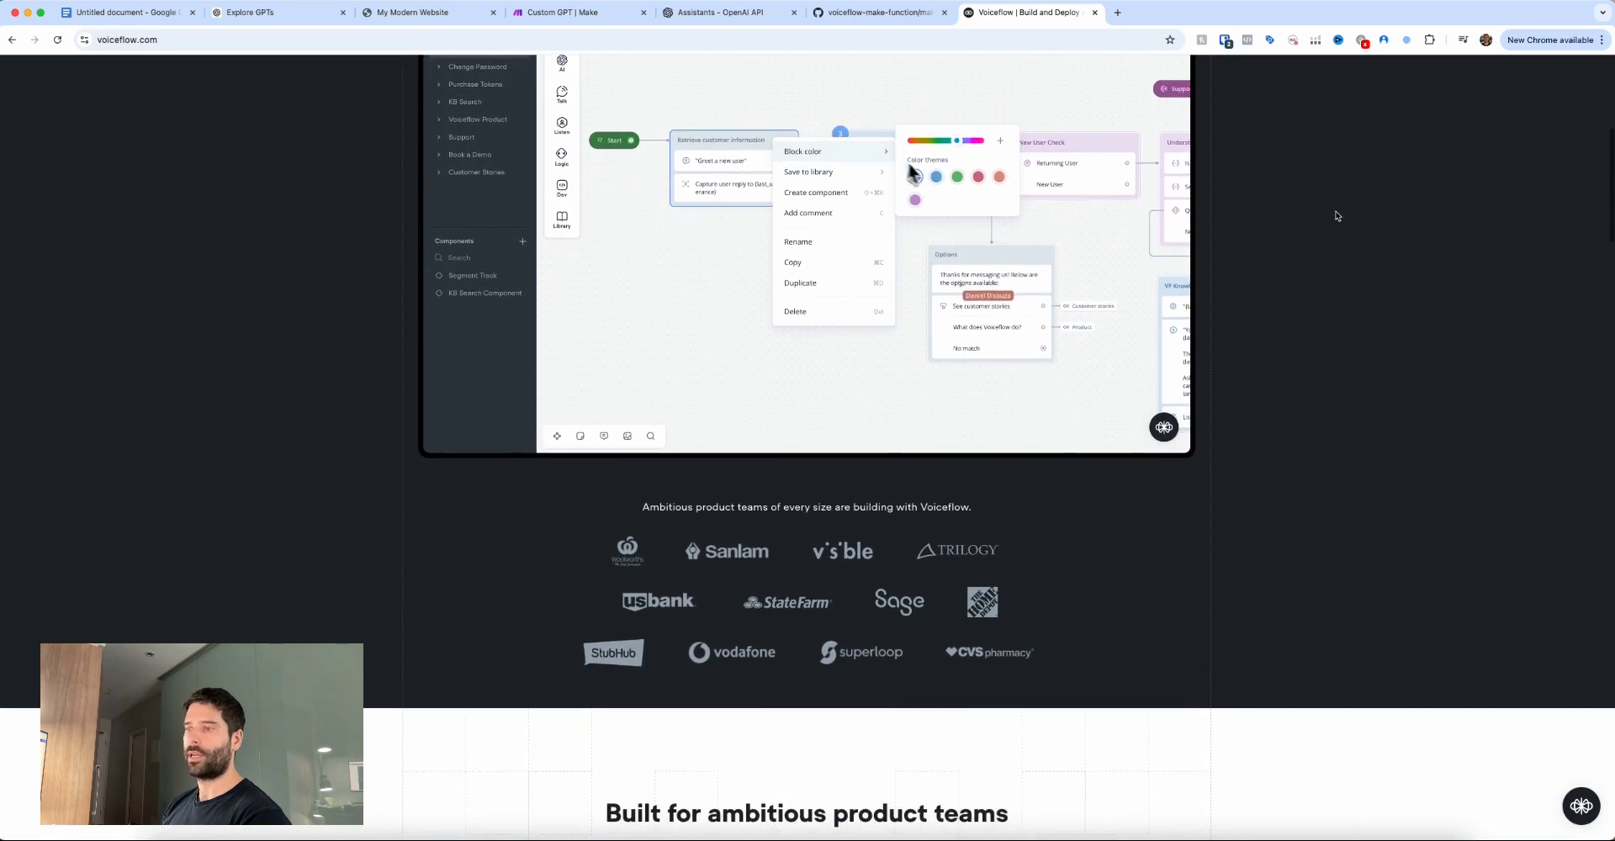
pyautogui.scroll(5, 1335, 311)
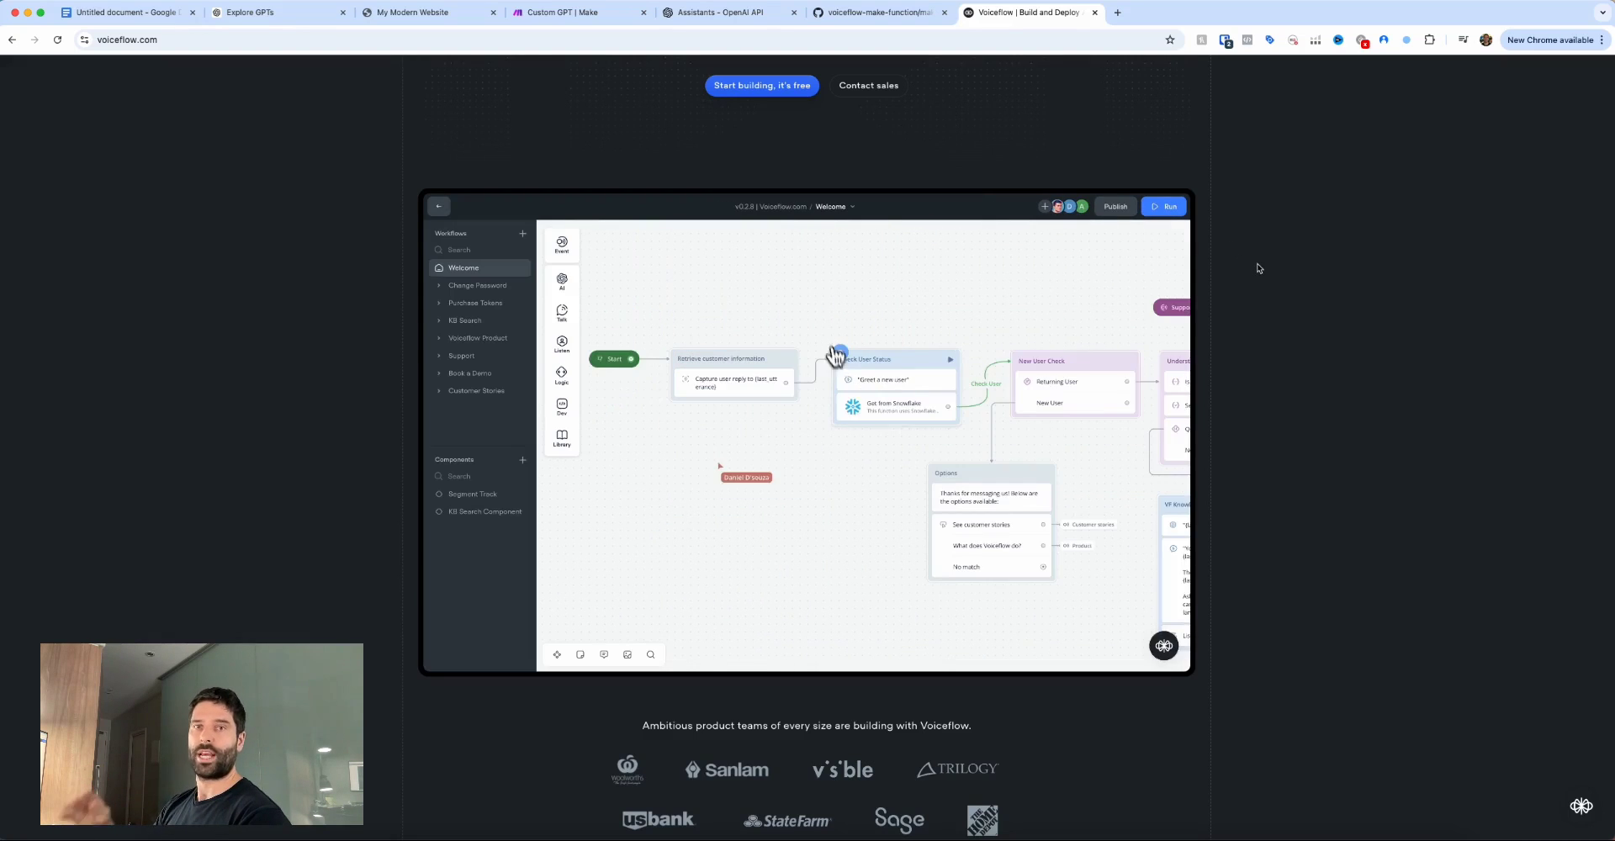
pyautogui.scroll(4, 1259, 266)
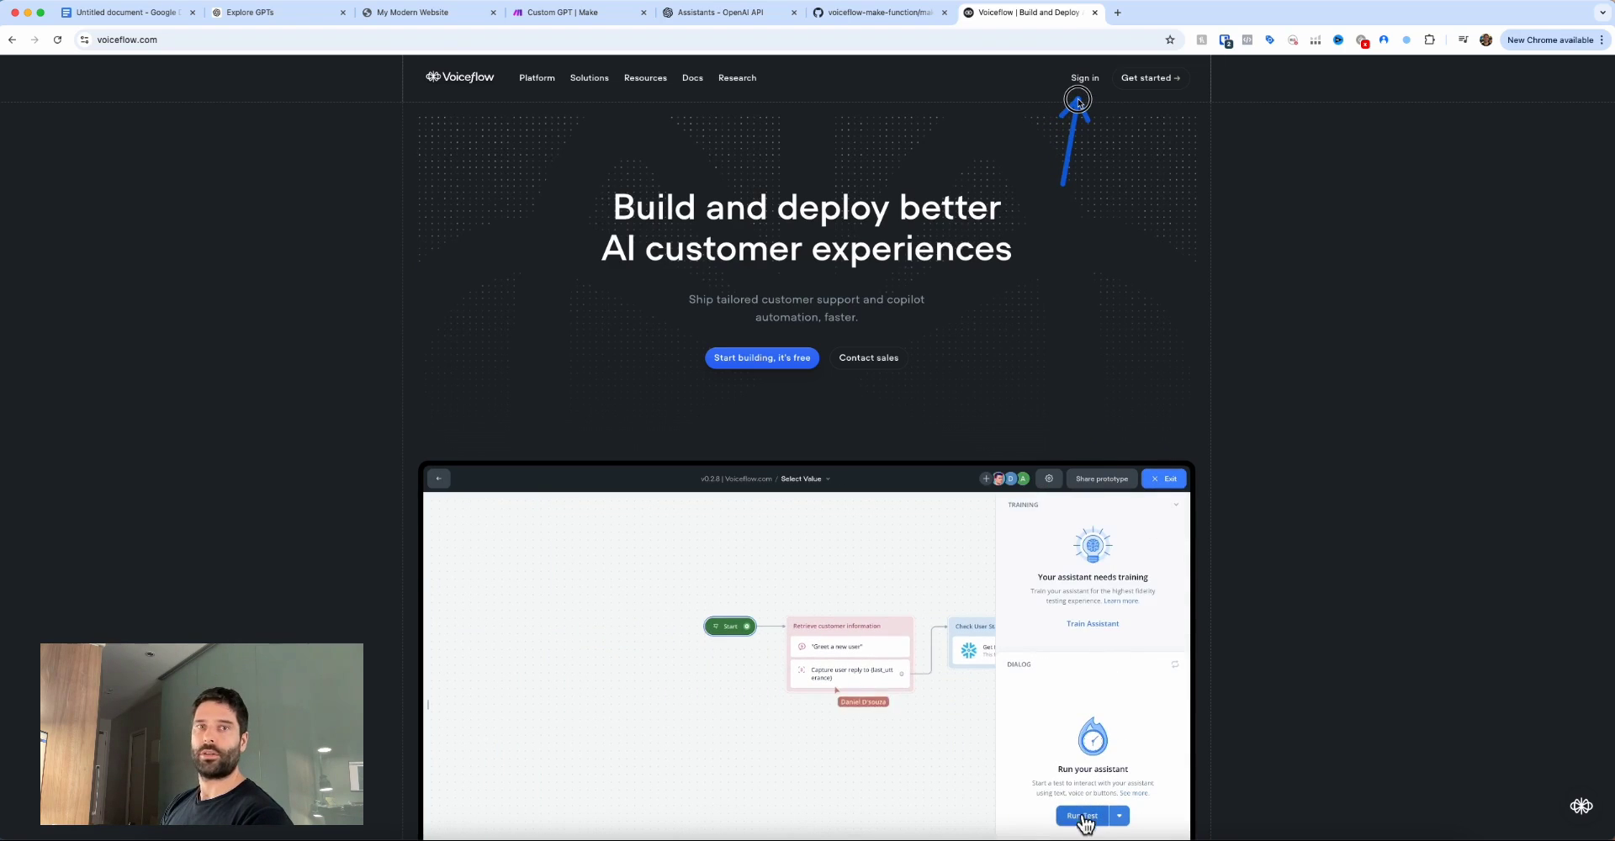
# Sign in and create a new agent named GPT with Chat modality and English (en-US) language.
pyautogui.click(1084, 77)
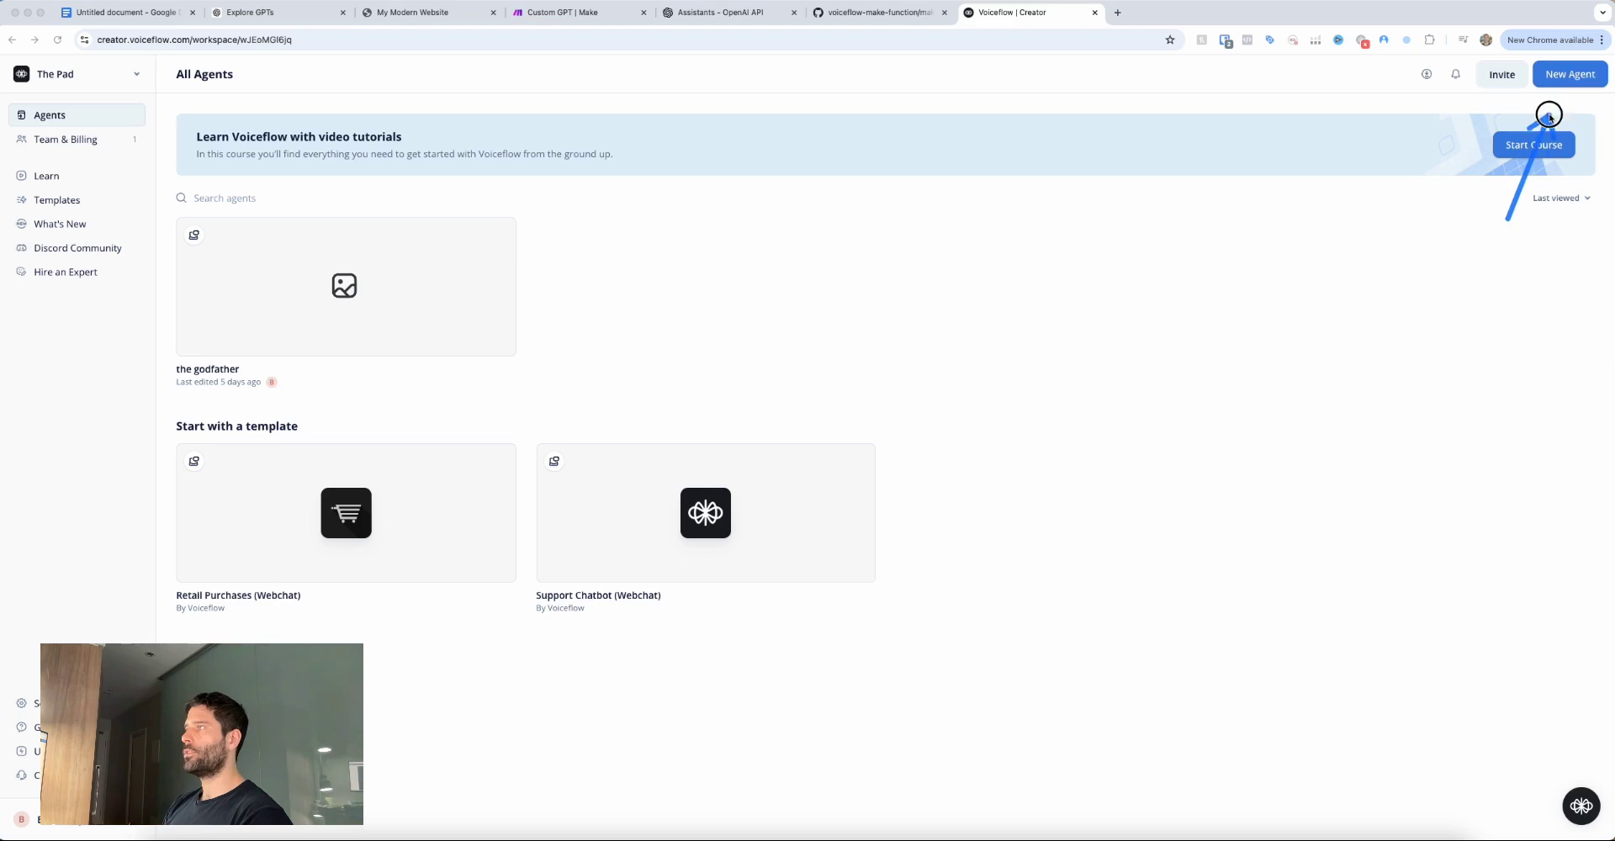
pyautogui.click(1564, 76)
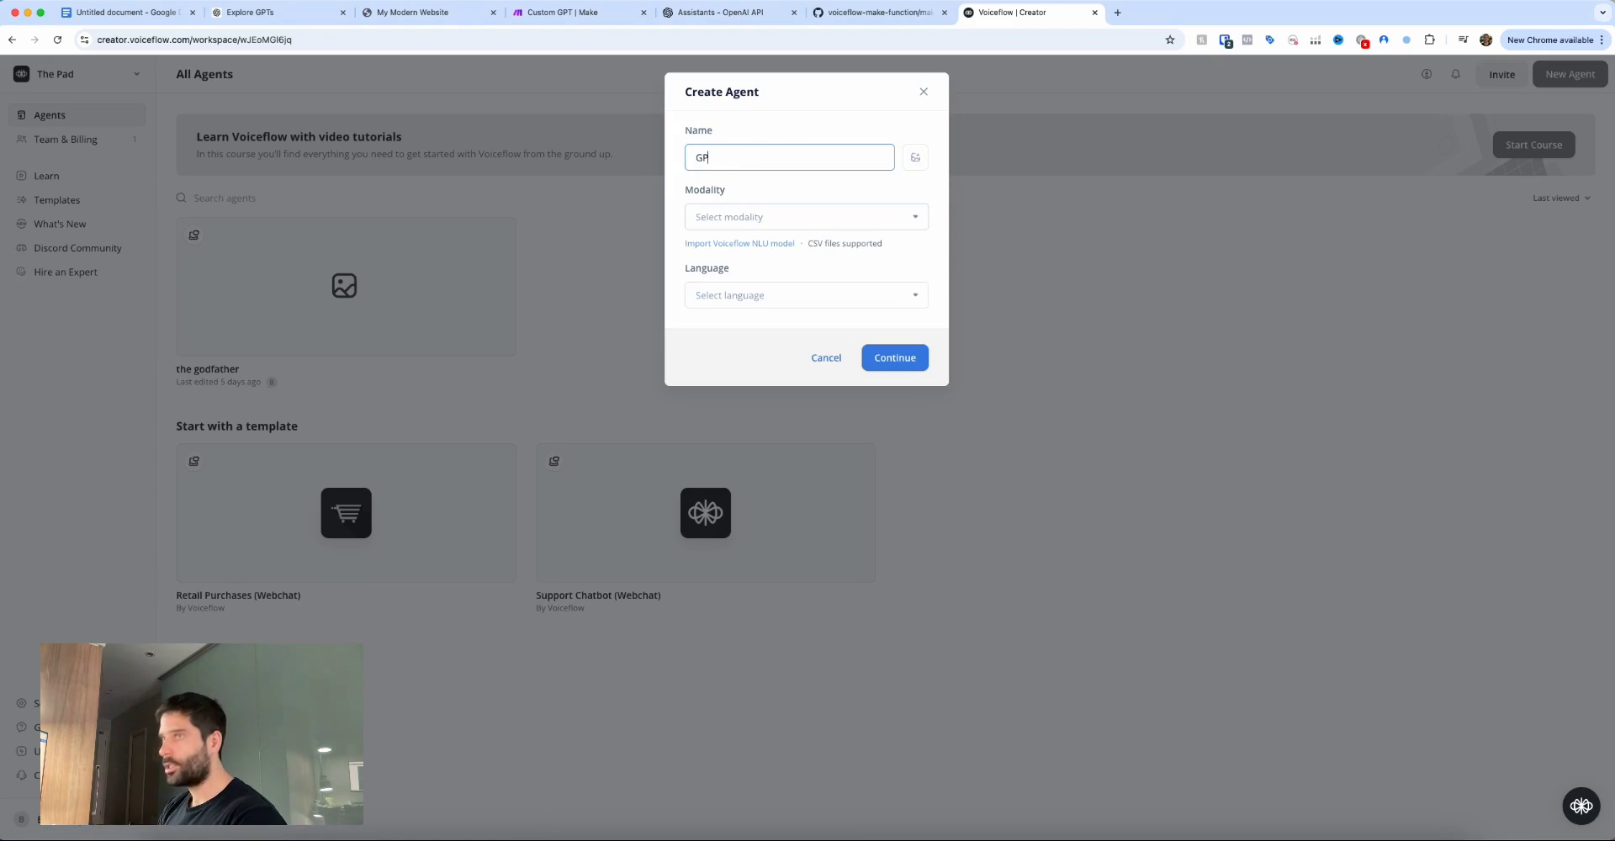
pyautogui.click(761, 216)
pyautogui.click(749, 269)
pyautogui.click(751, 296)
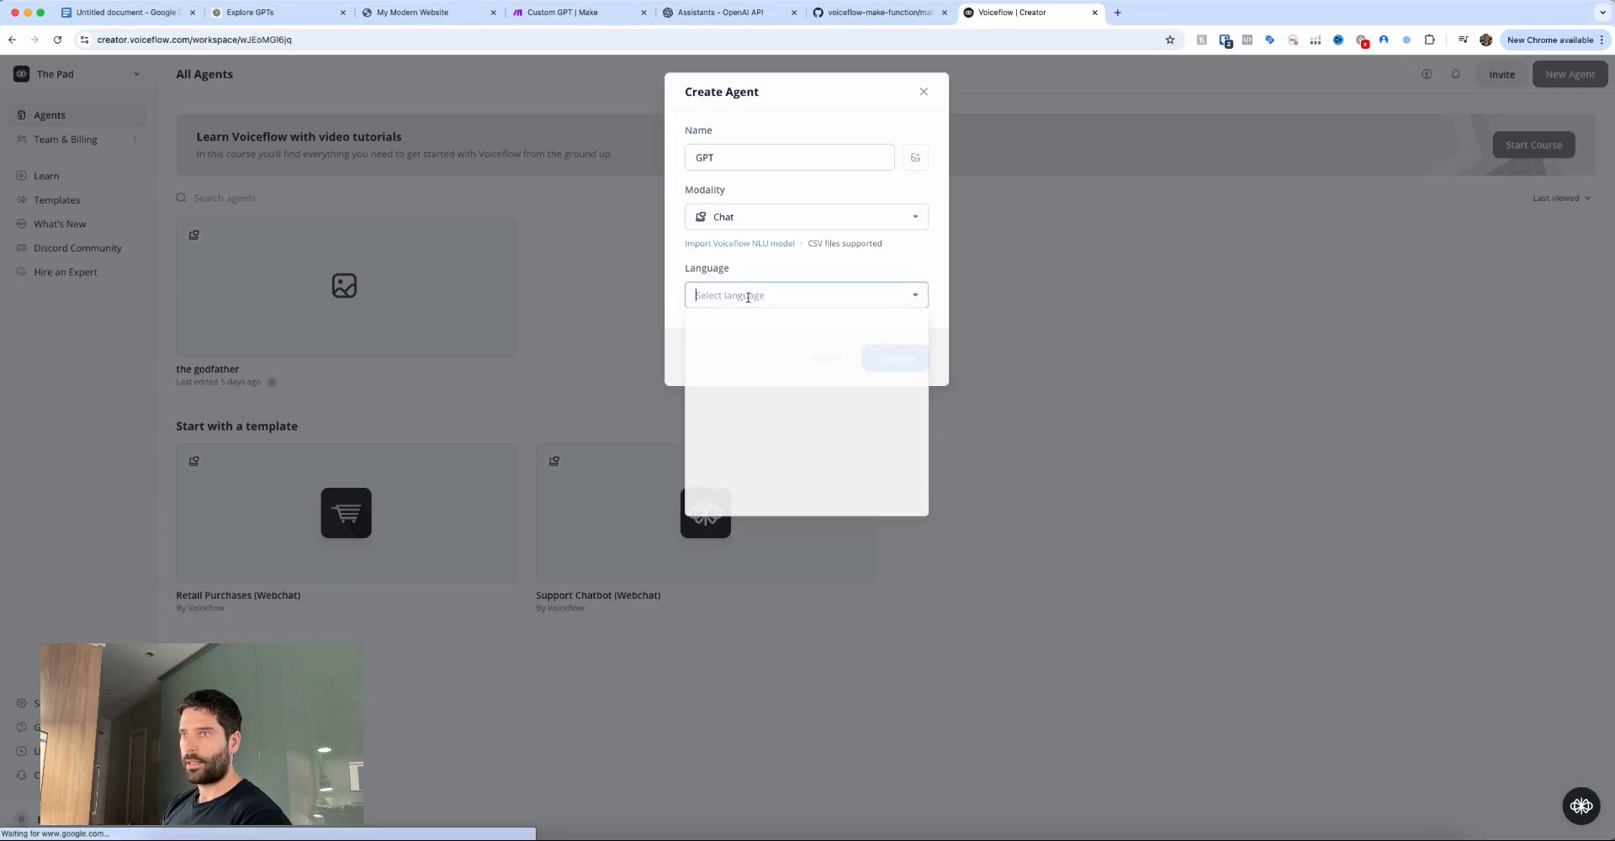
pyautogui.click(750, 326)
pyautogui.click(892, 357)
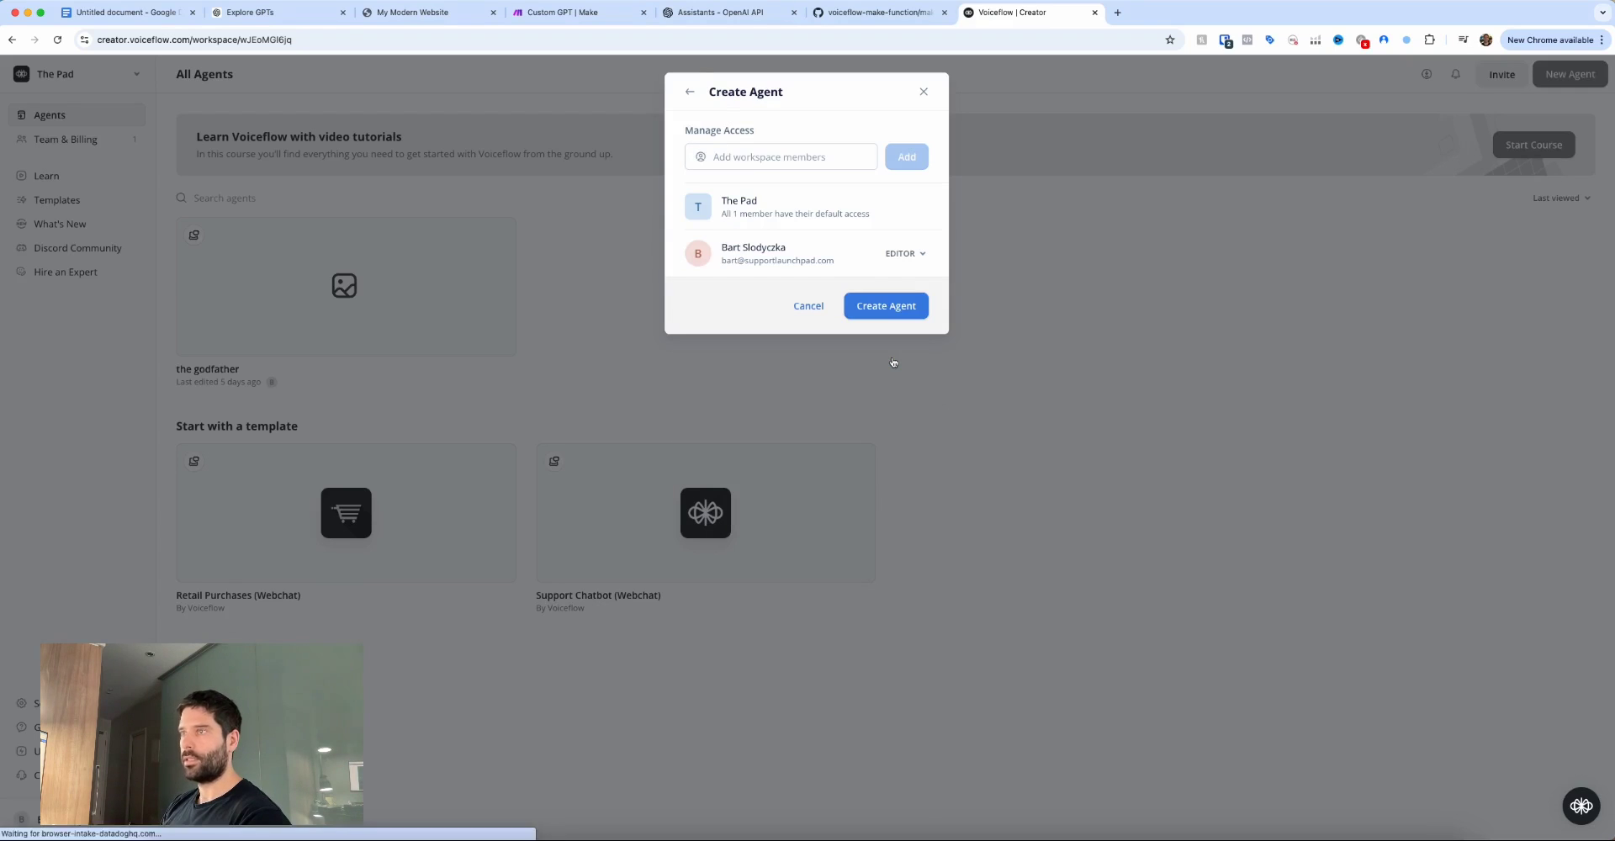
pyautogui.click(892, 313)
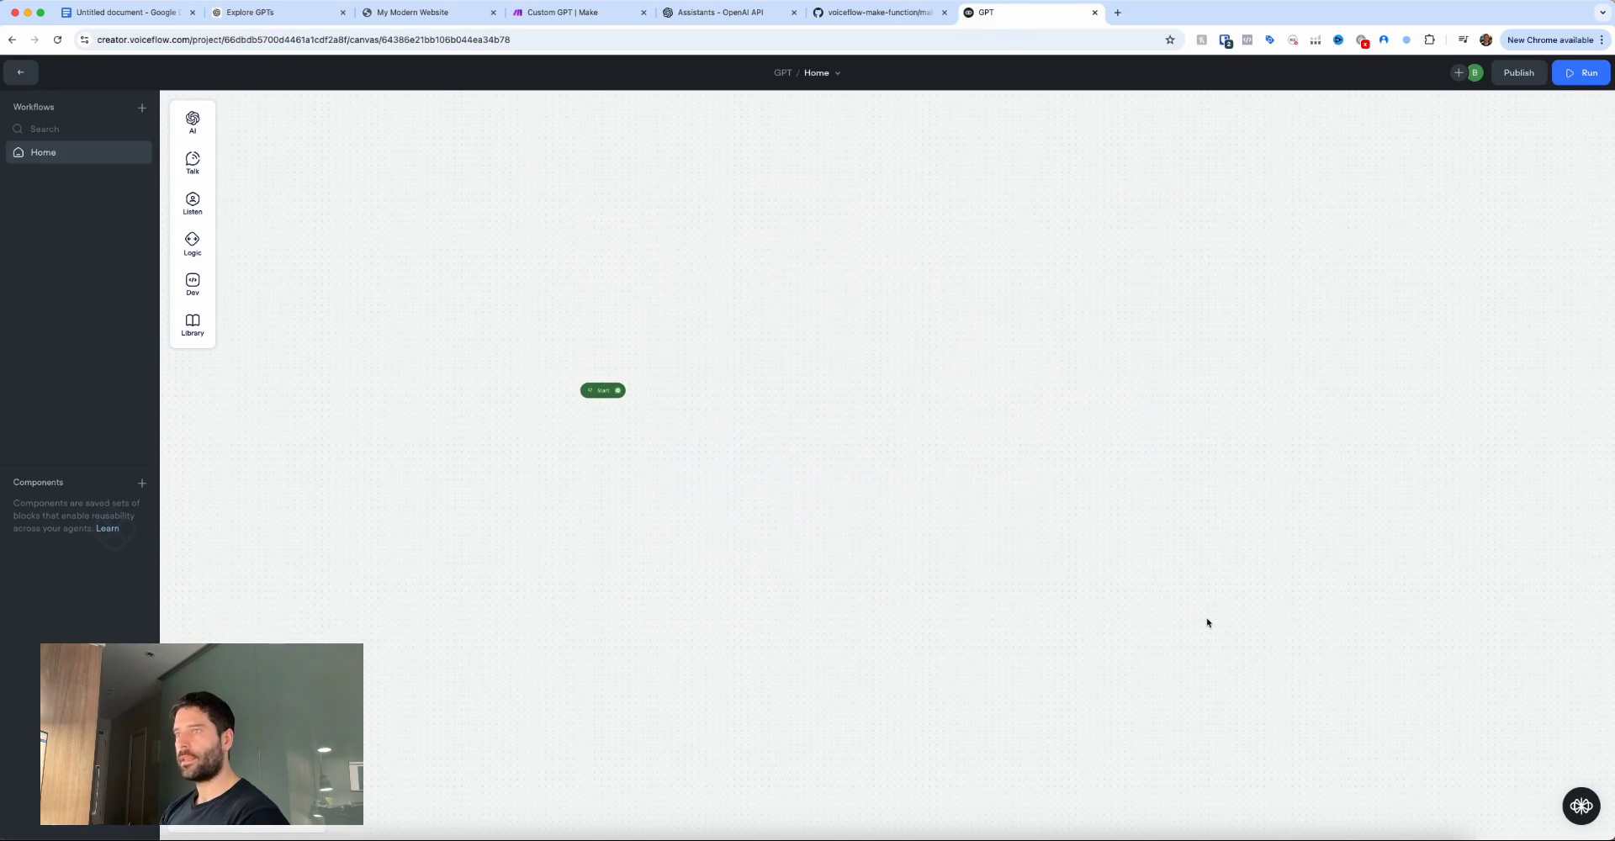
# Add a message block after Start, title it Welcome Message, and colour it blue.
pyautogui.moveTo(525, 371); pyautogui.dragTo(643, 368)
pyautogui.moveTo(672, 381)
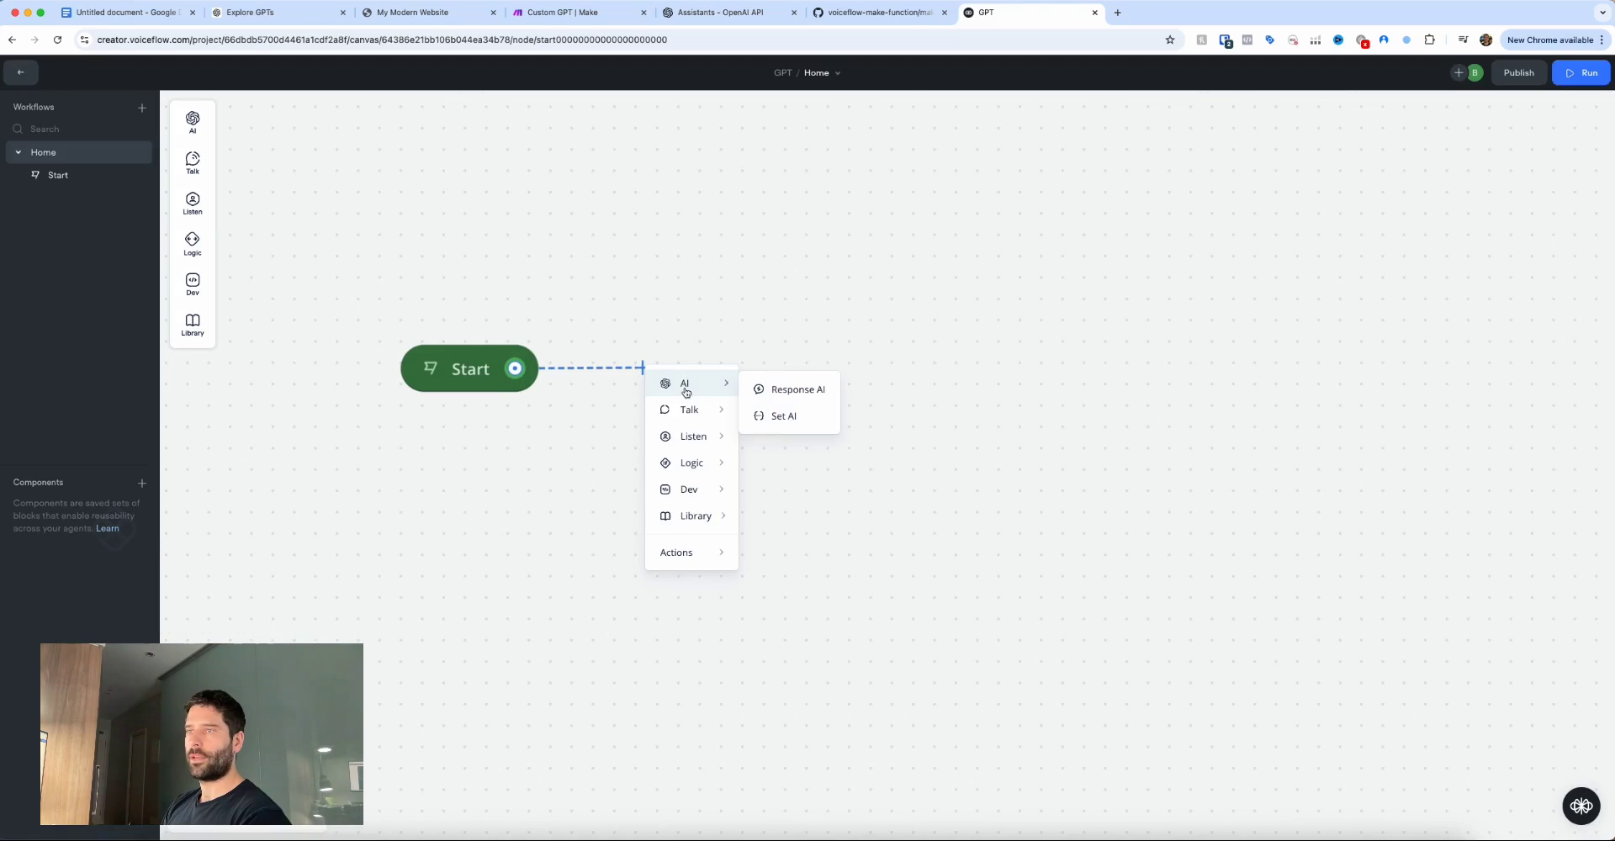
pyautogui.moveTo(698, 411)
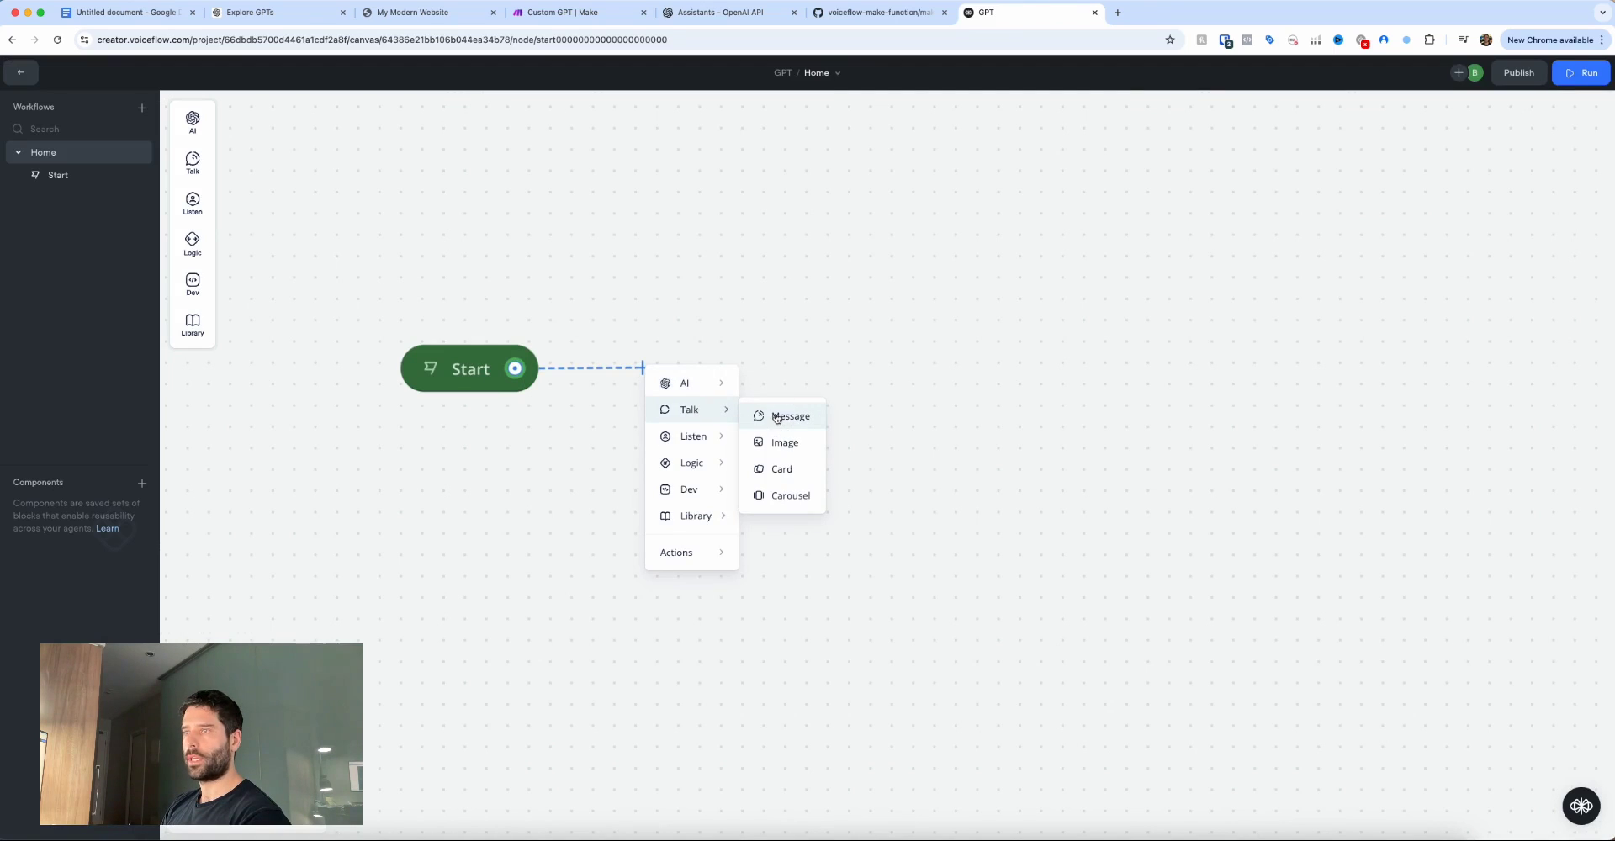
pyautogui.click(776, 418)
pyautogui.doubleClick(757, 361)
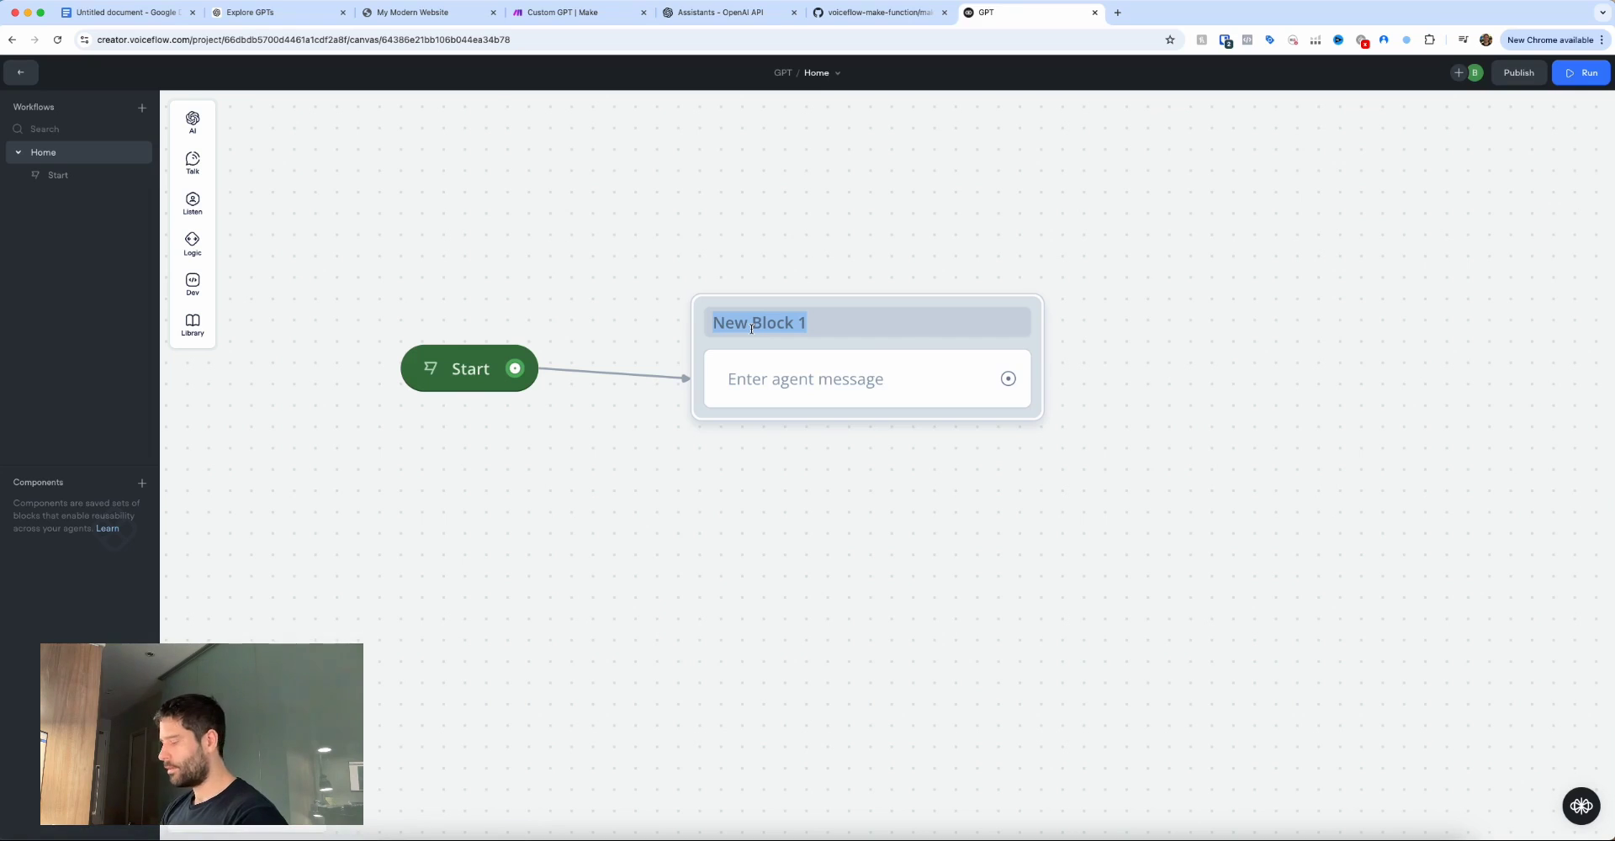
pyautogui.write('Welcome Message')
pyautogui.press('Return')
pyautogui.rightClick(872, 318)
pyautogui.moveTo(896, 320)
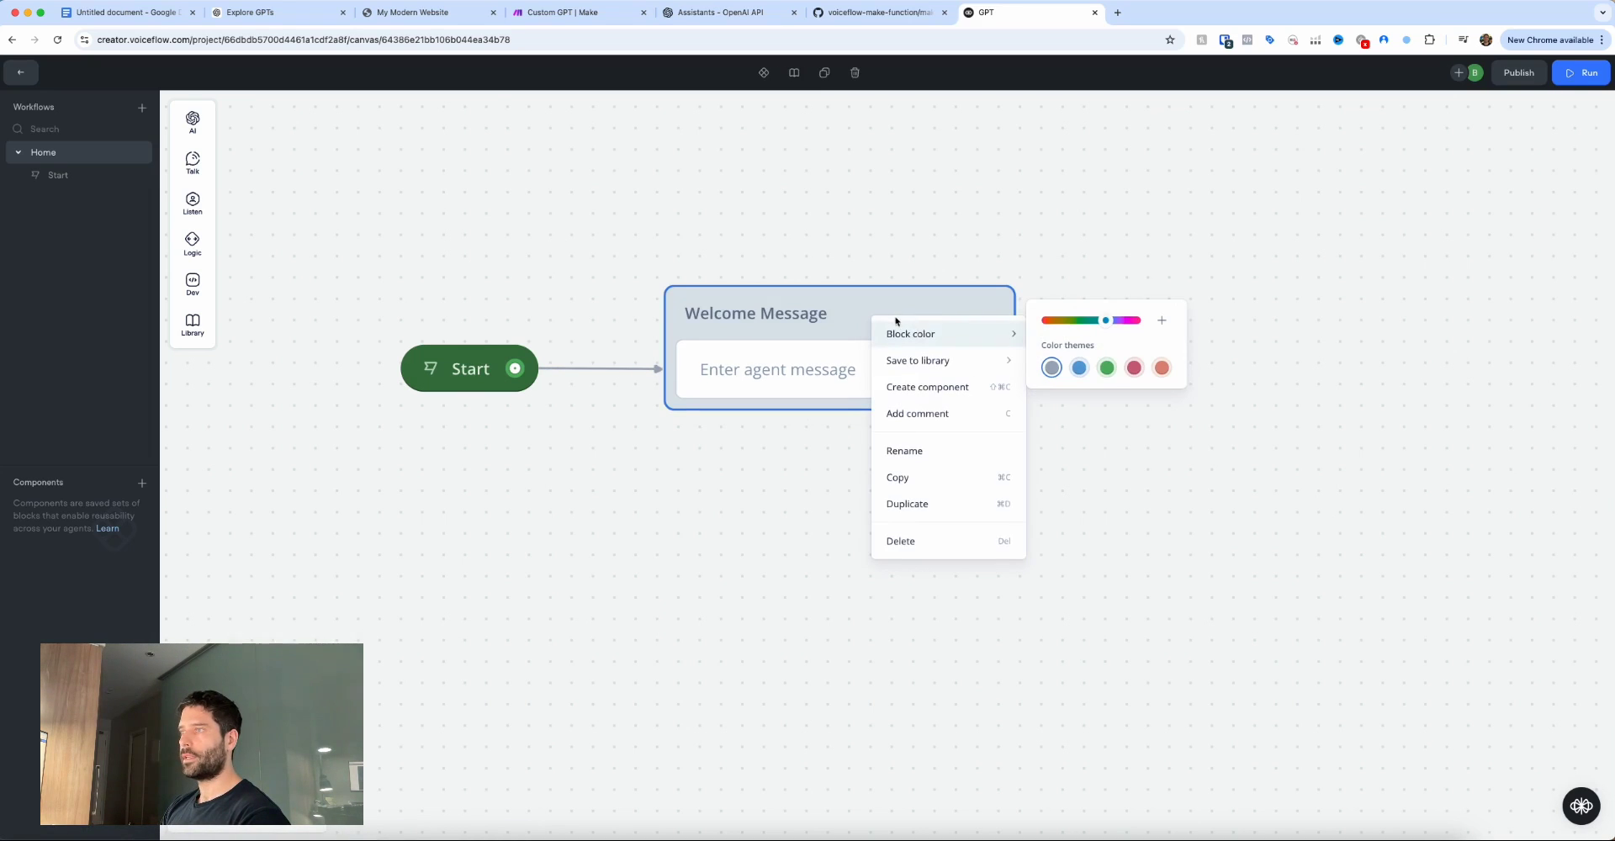
pyautogui.click(1083, 371)
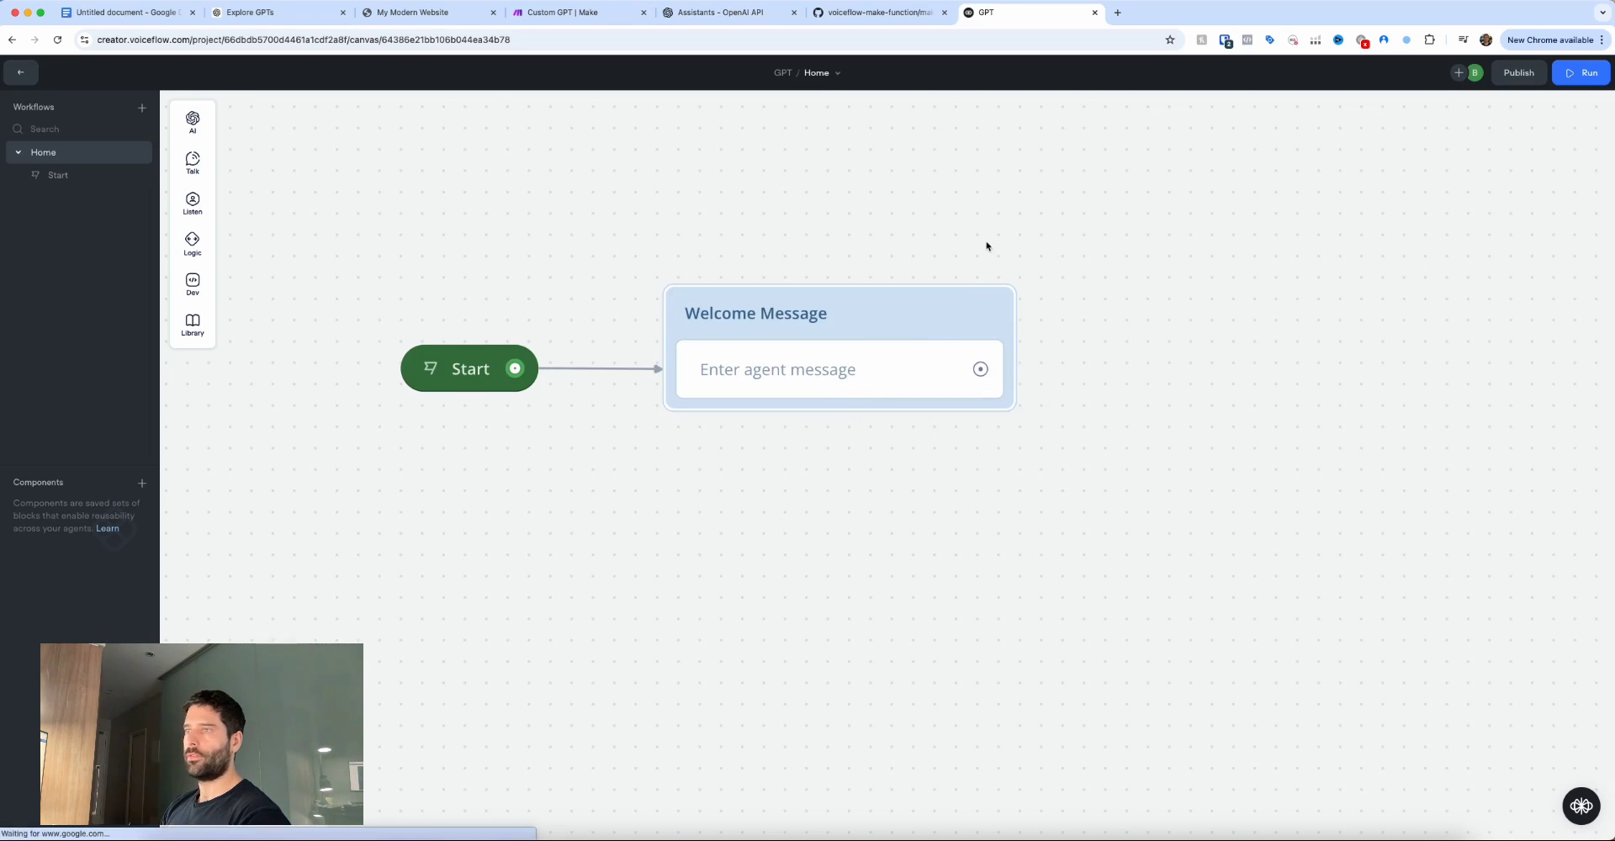
# Give Welcome Message two messages: 'Hi there!' and 'Ask me a question.'.
pyautogui.click(866, 369)
pyautogui.write('Hi there!')
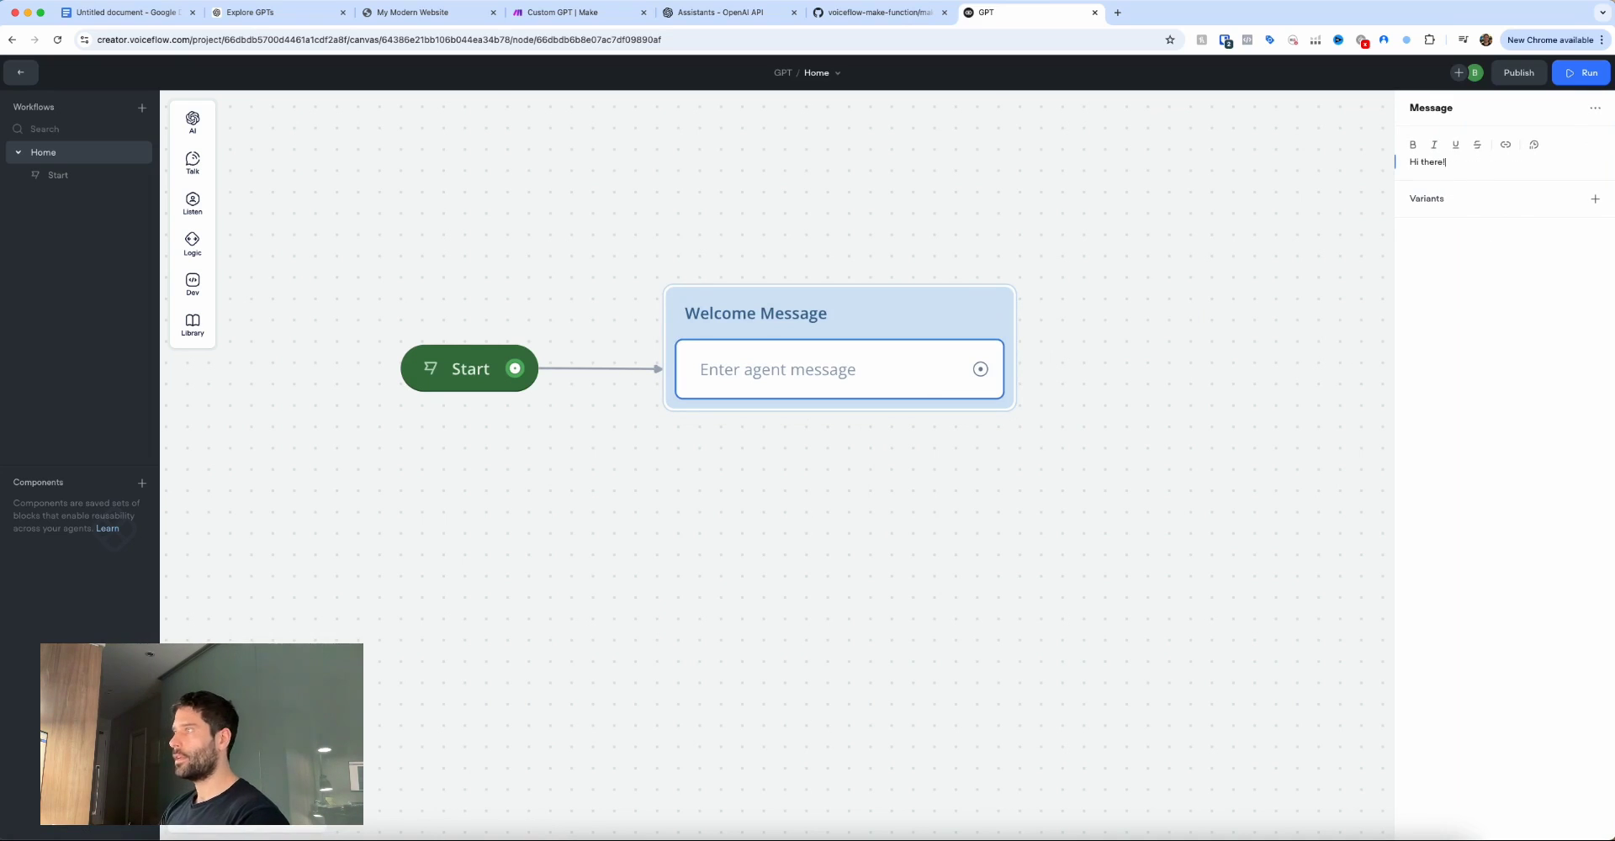
pyautogui.click(477, 274)
pyautogui.moveTo(193, 161)
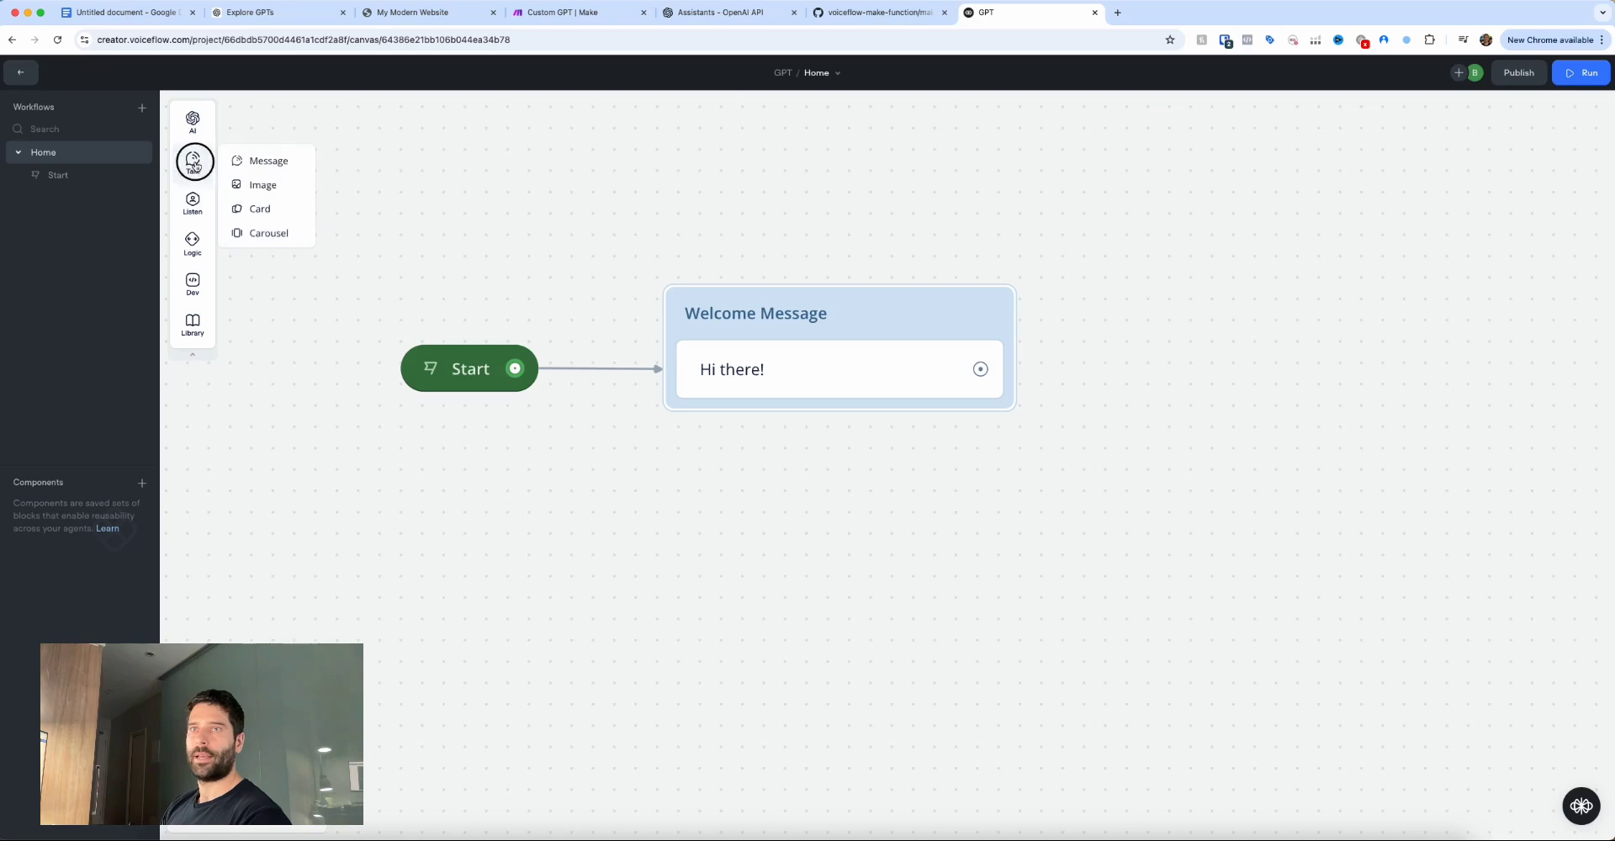
pyautogui.moveTo(229, 159); pyautogui.dragTo(770, 446)
pyautogui.write('A')
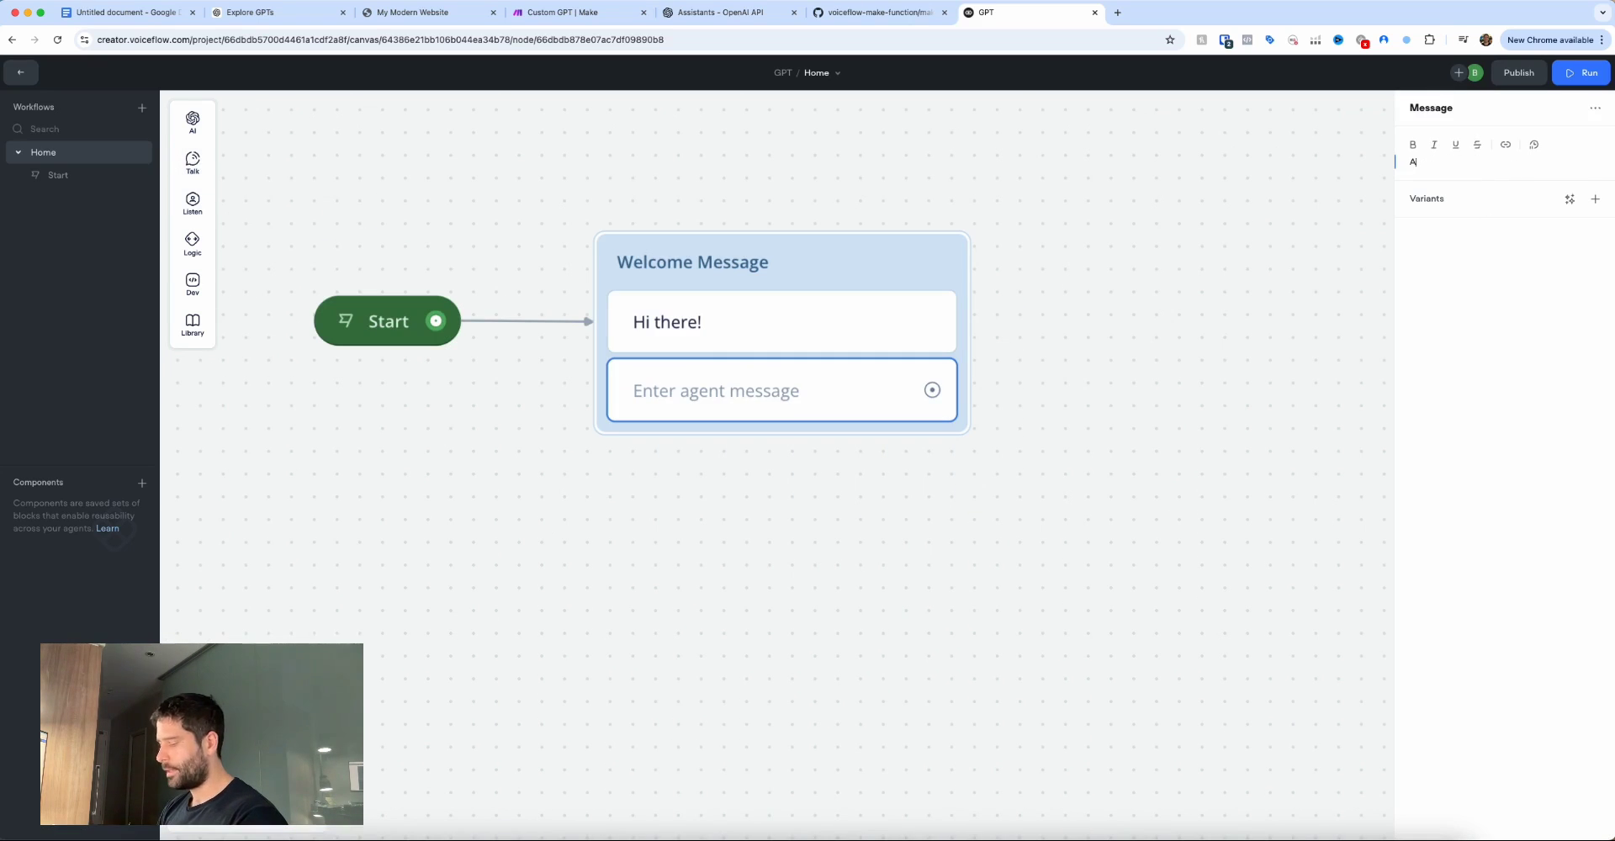
pyautogui.write('sk me a question.')
pyautogui.press('Escape')
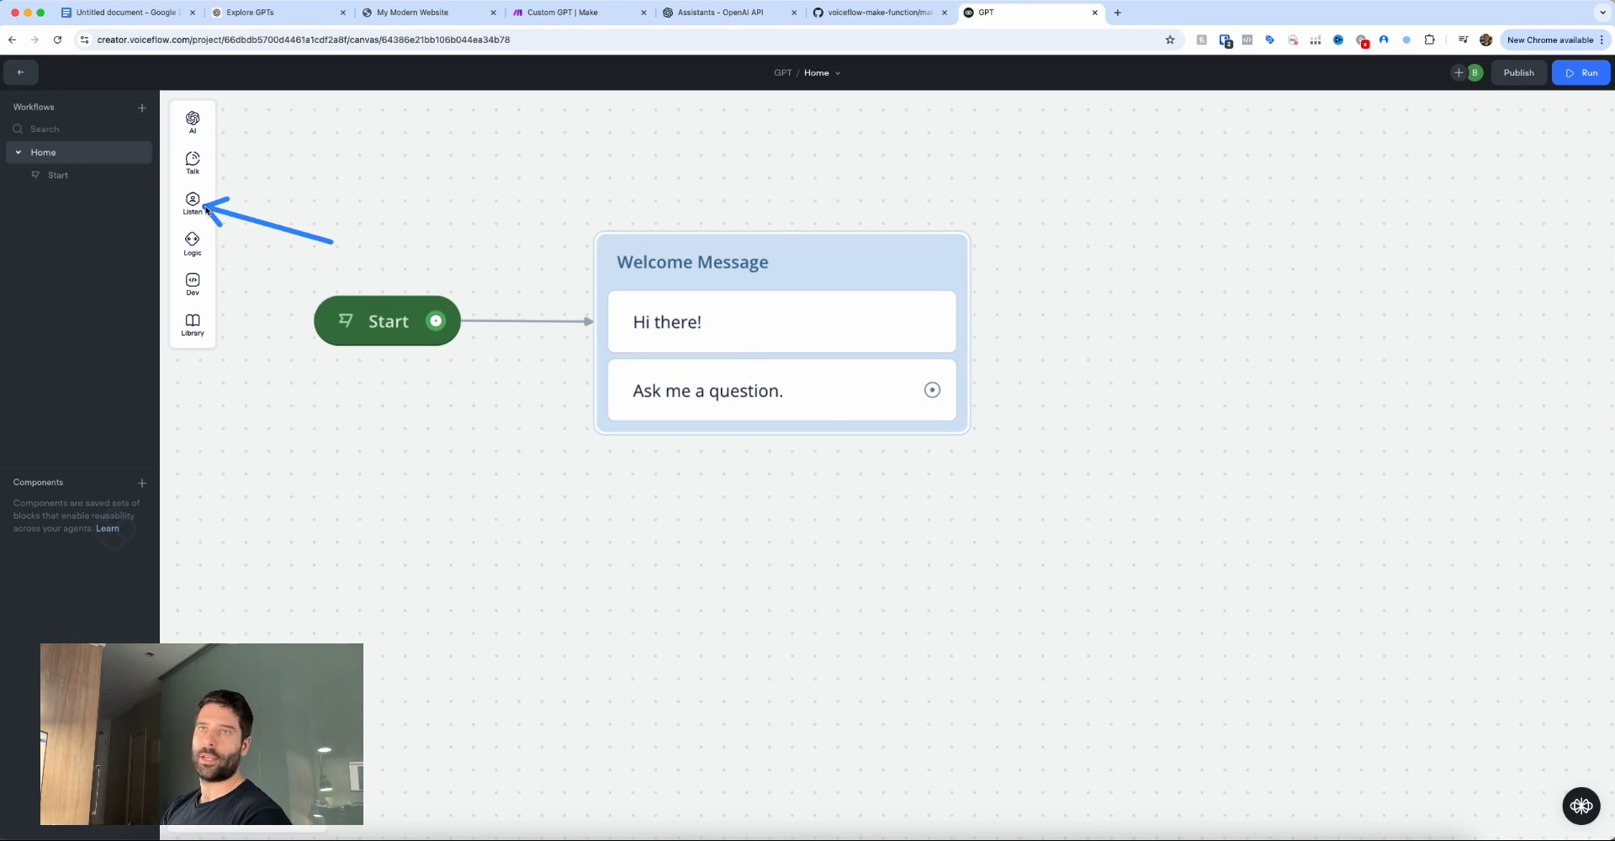
# Add a capture step to Welcome Message to record the user's reply.
pyautogui.moveTo(204, 208)
pyautogui.moveTo(261, 252); pyautogui.dragTo(782, 462)
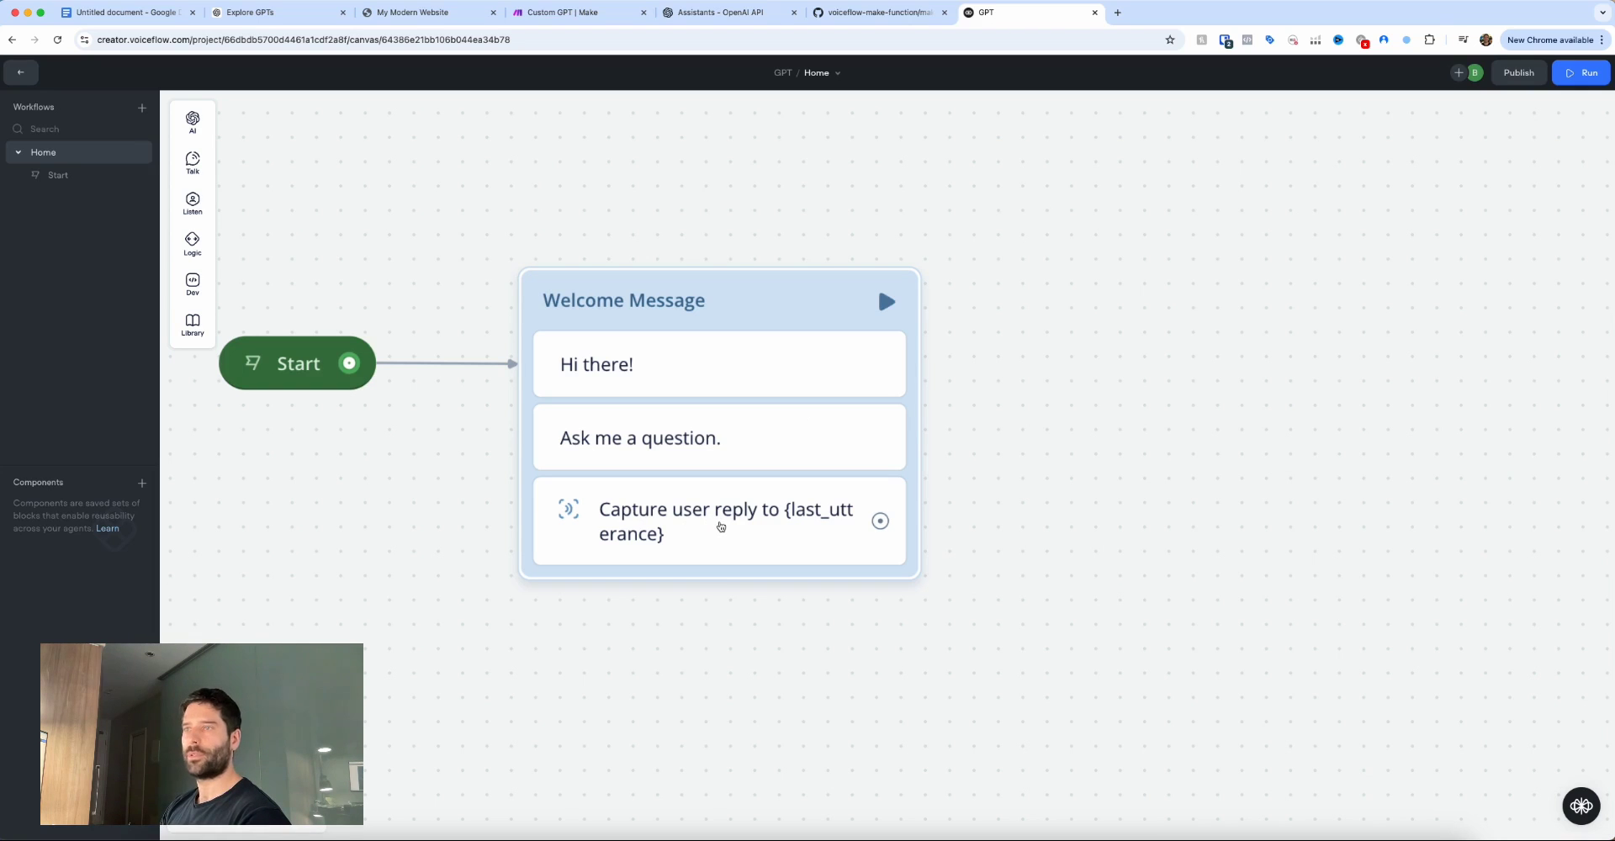
pyautogui.moveTo(747, 511); pyautogui.dragTo(857, 354)
# Add a function block after the capture step and title it Make.com API Call.
pyautogui.moveTo(902, 480)
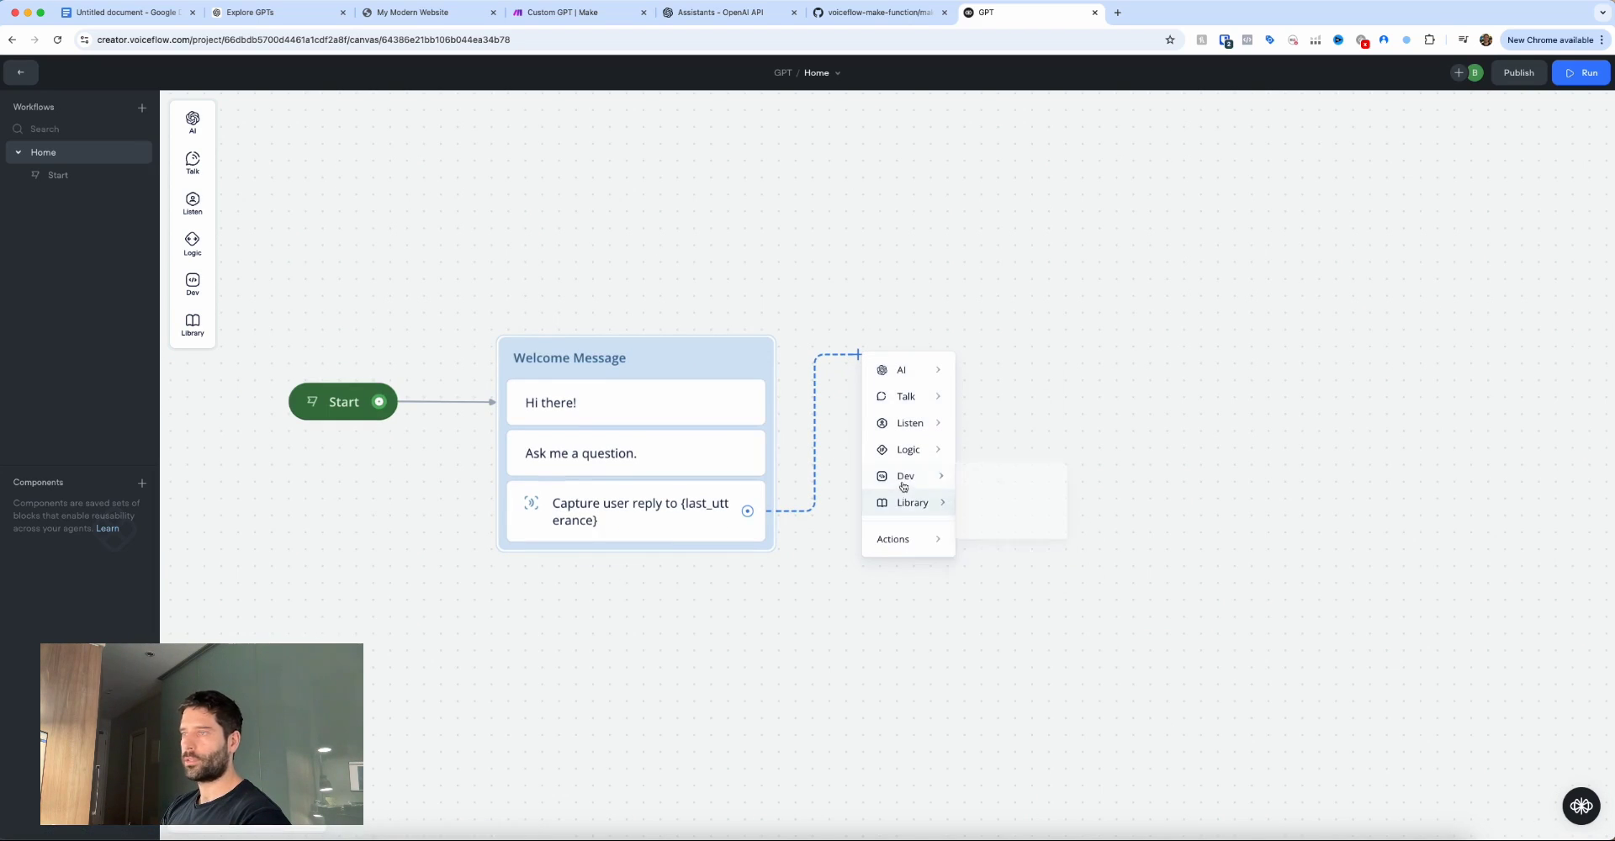
pyautogui.click(1003, 485)
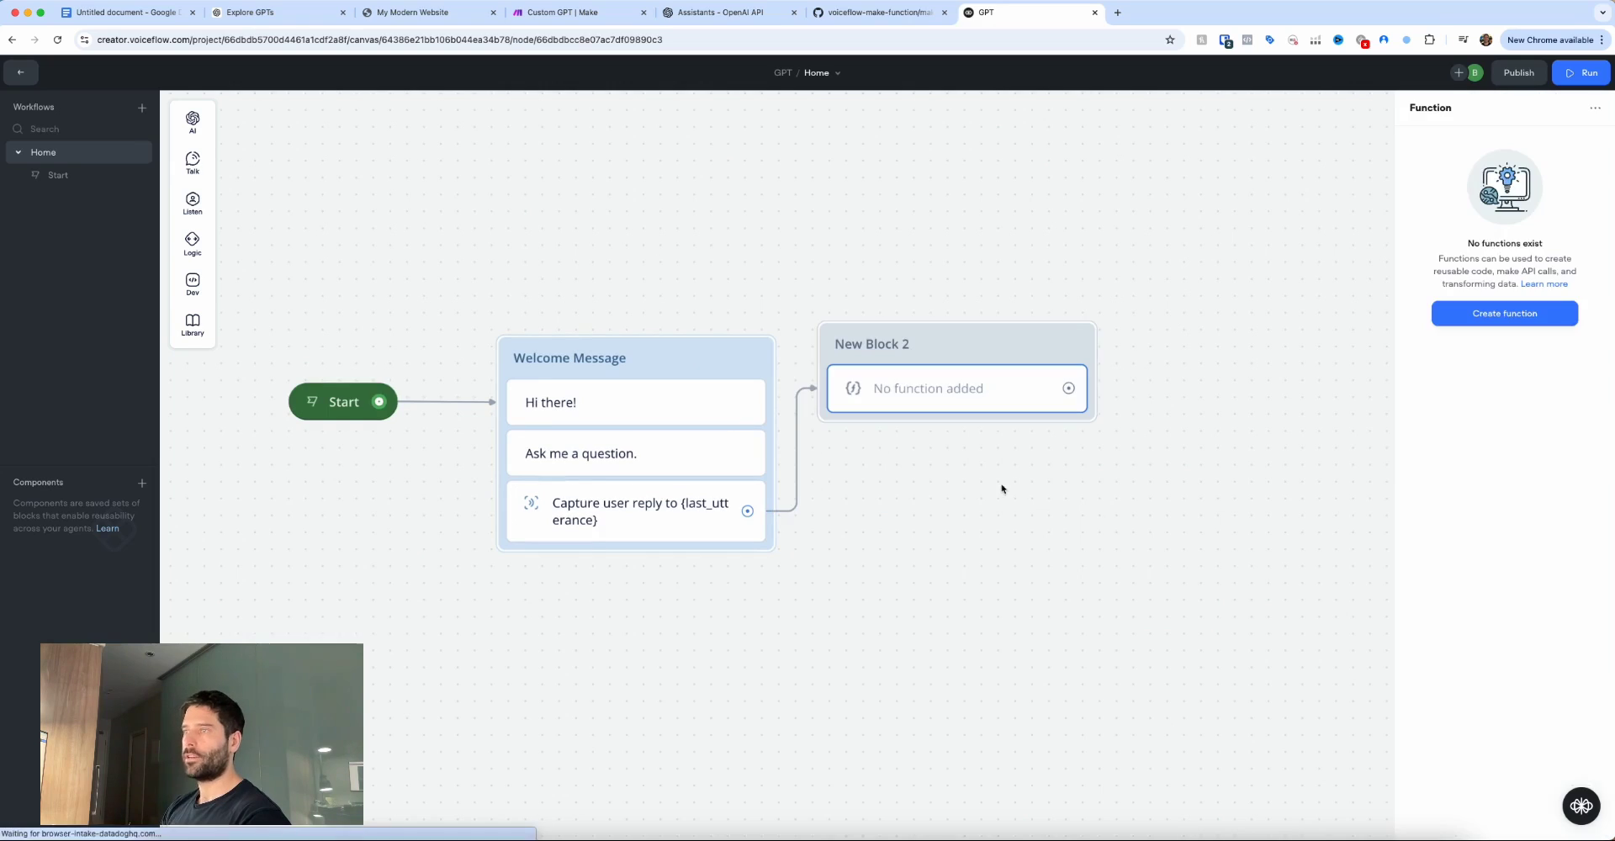
pyautogui.click(1057, 332)
pyautogui.doubleClick(956, 342)
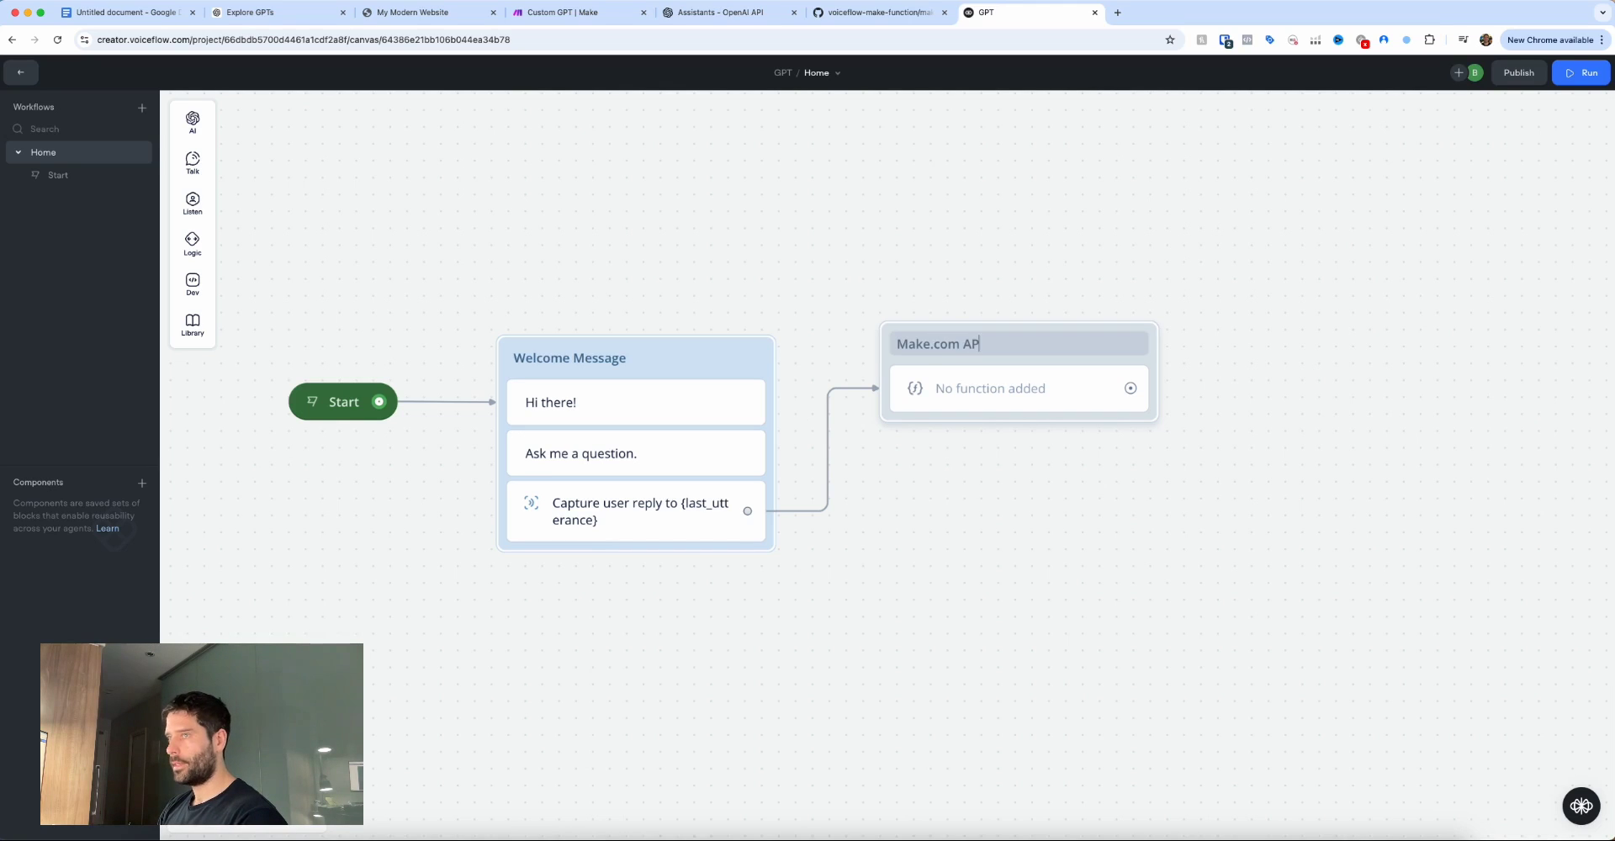
pyautogui.write('Make.com API Call')
# Colour the Make.com API Call block green.
pyautogui.rightClick(1035, 341)
pyautogui.moveTo(1093, 353)
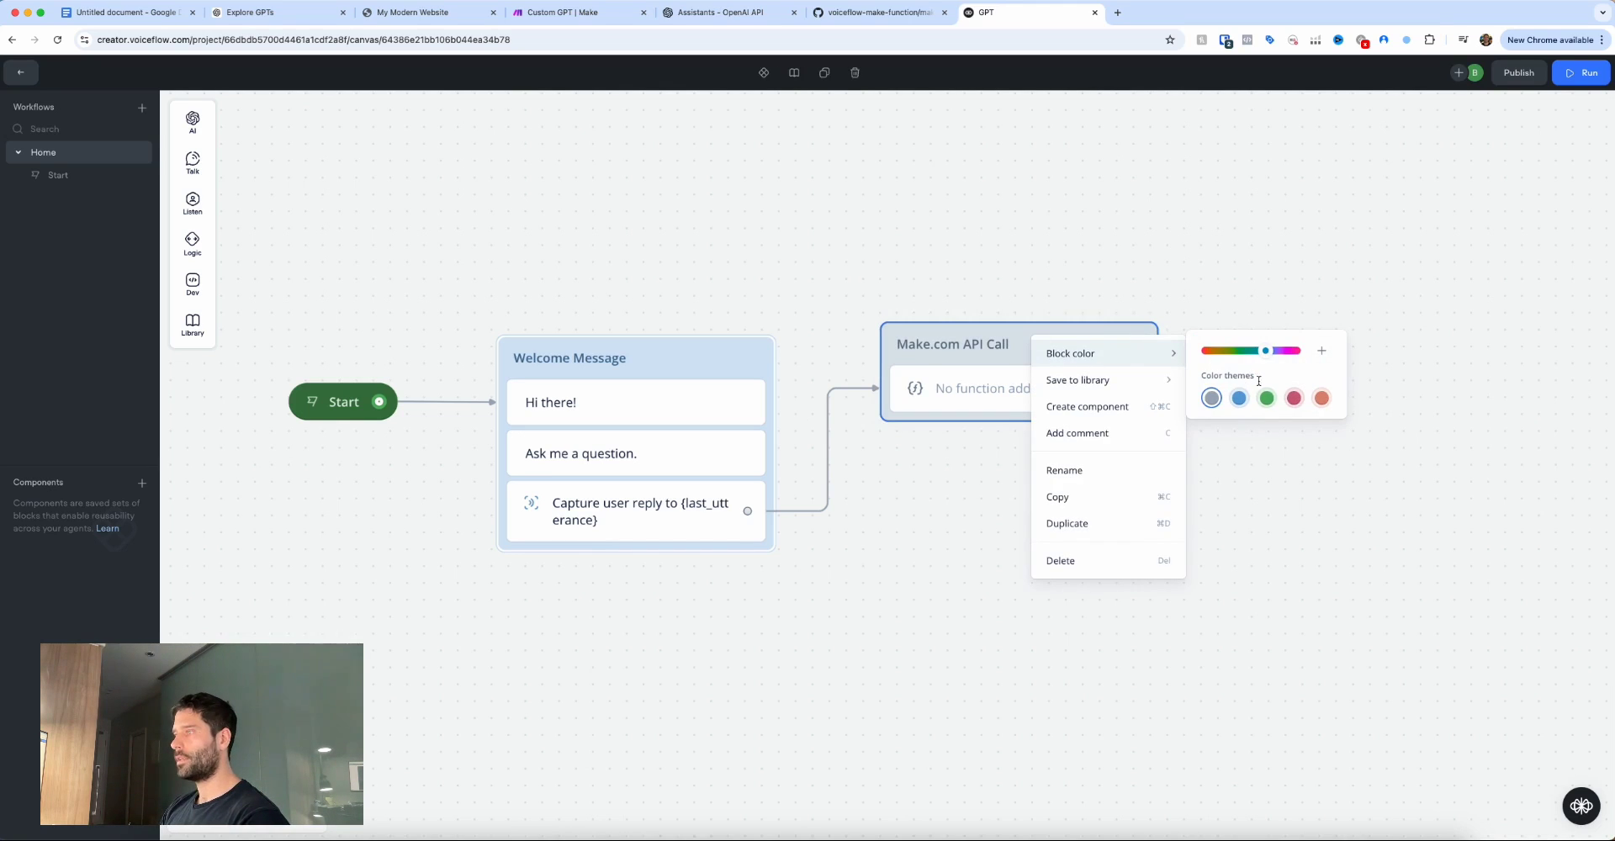
pyautogui.click(1267, 398)
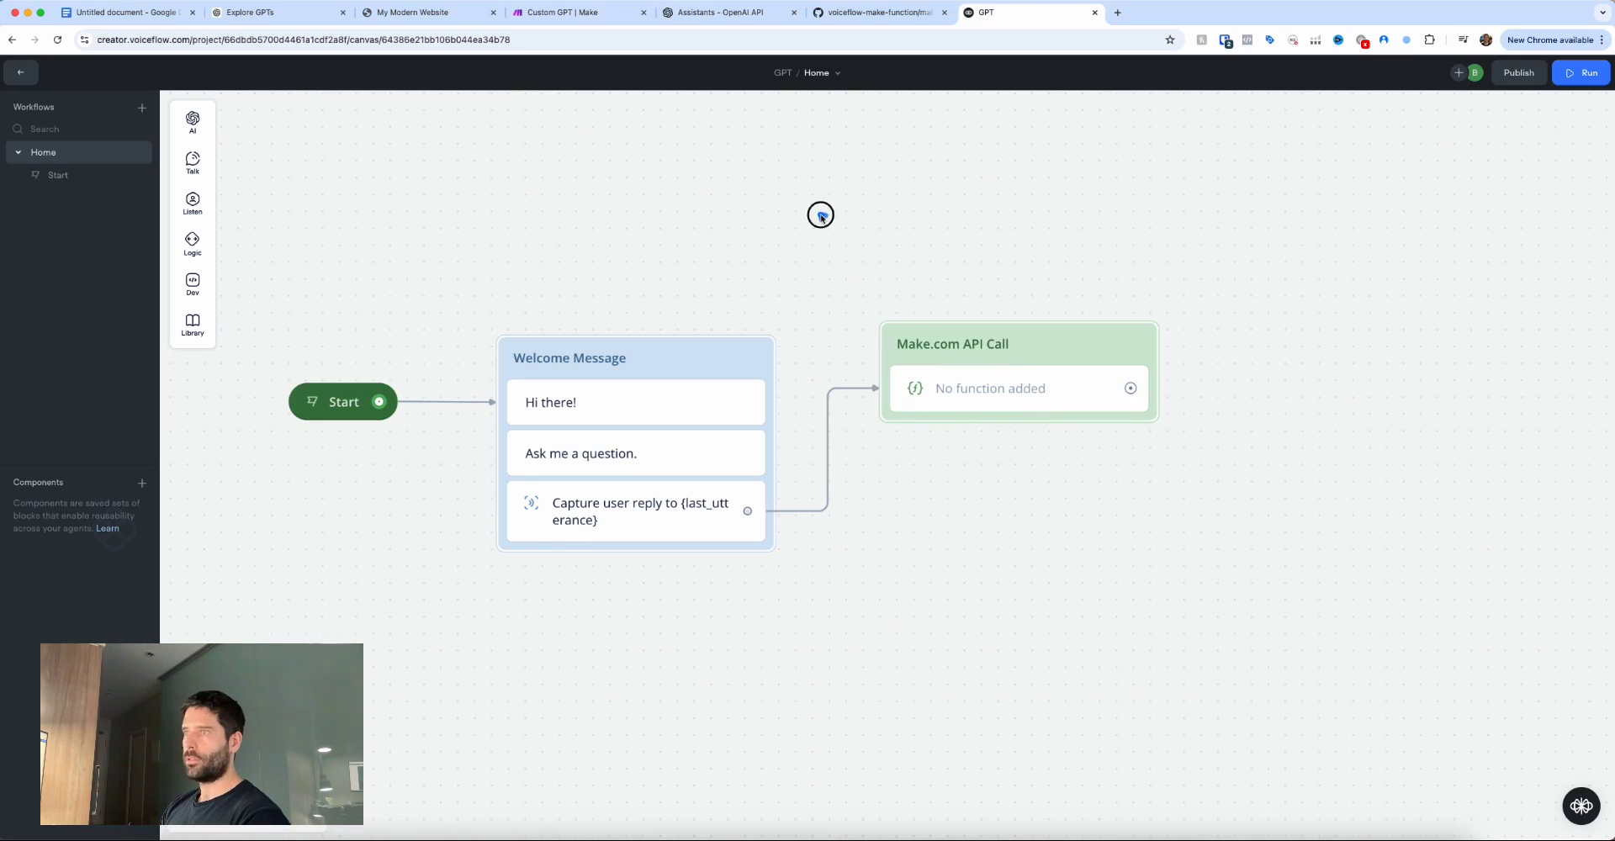
pyautogui.moveTo(823, 212); pyautogui.dragTo(892, 316)
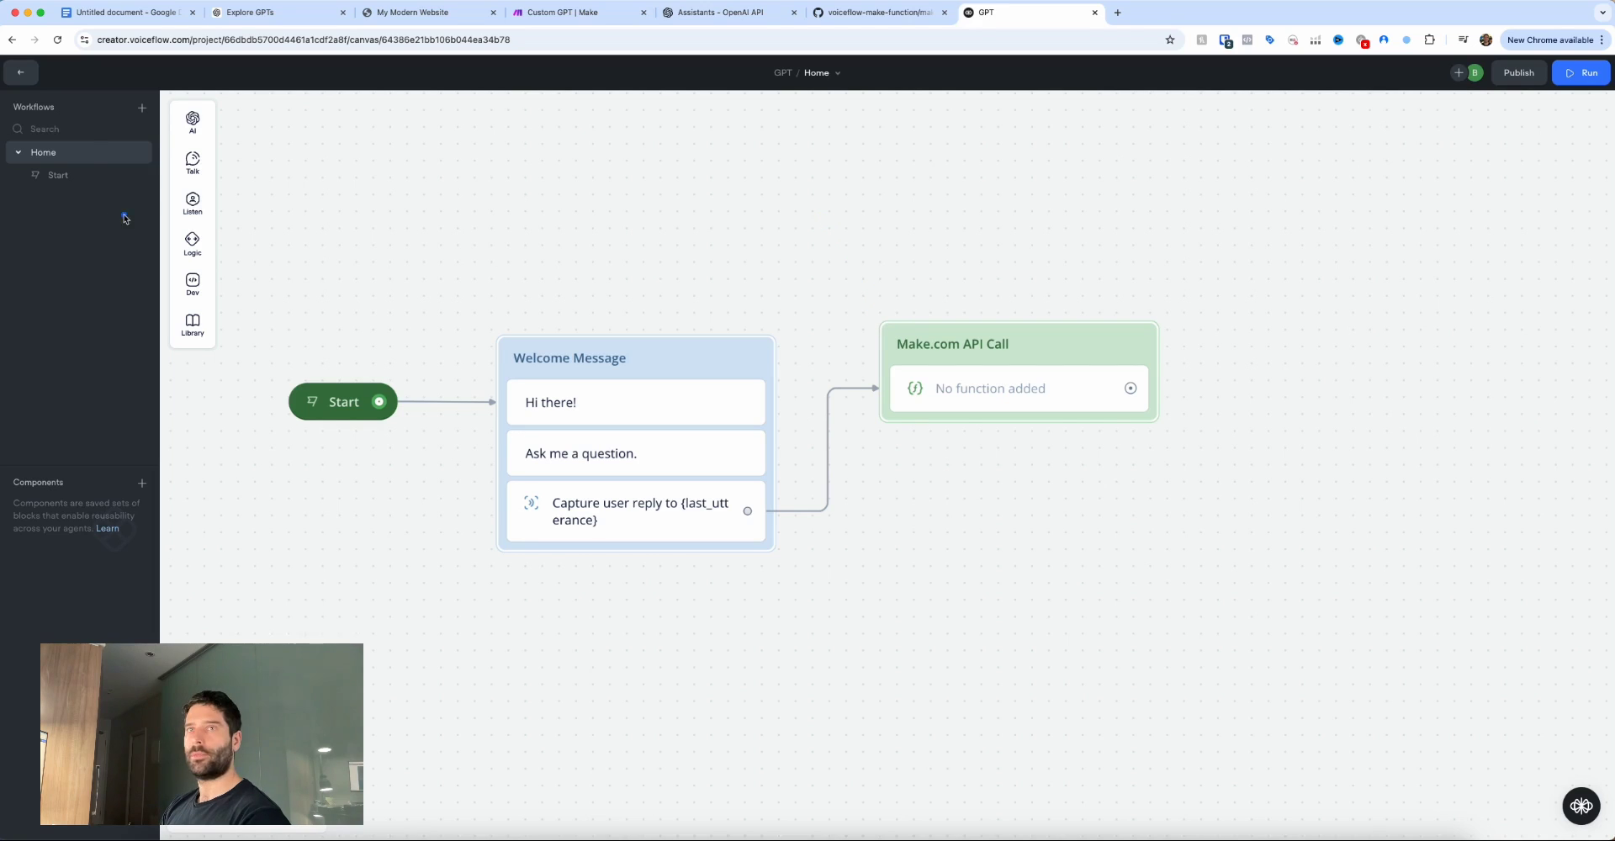
pyautogui.moveTo(125, 215); pyautogui.dragTo(32, 86)
# Start a new function from the Hello world template in the agent's Functions list.
pyautogui.click(22, 73)
pyautogui.moveTo(263, 289); pyautogui.dragTo(174, 280)
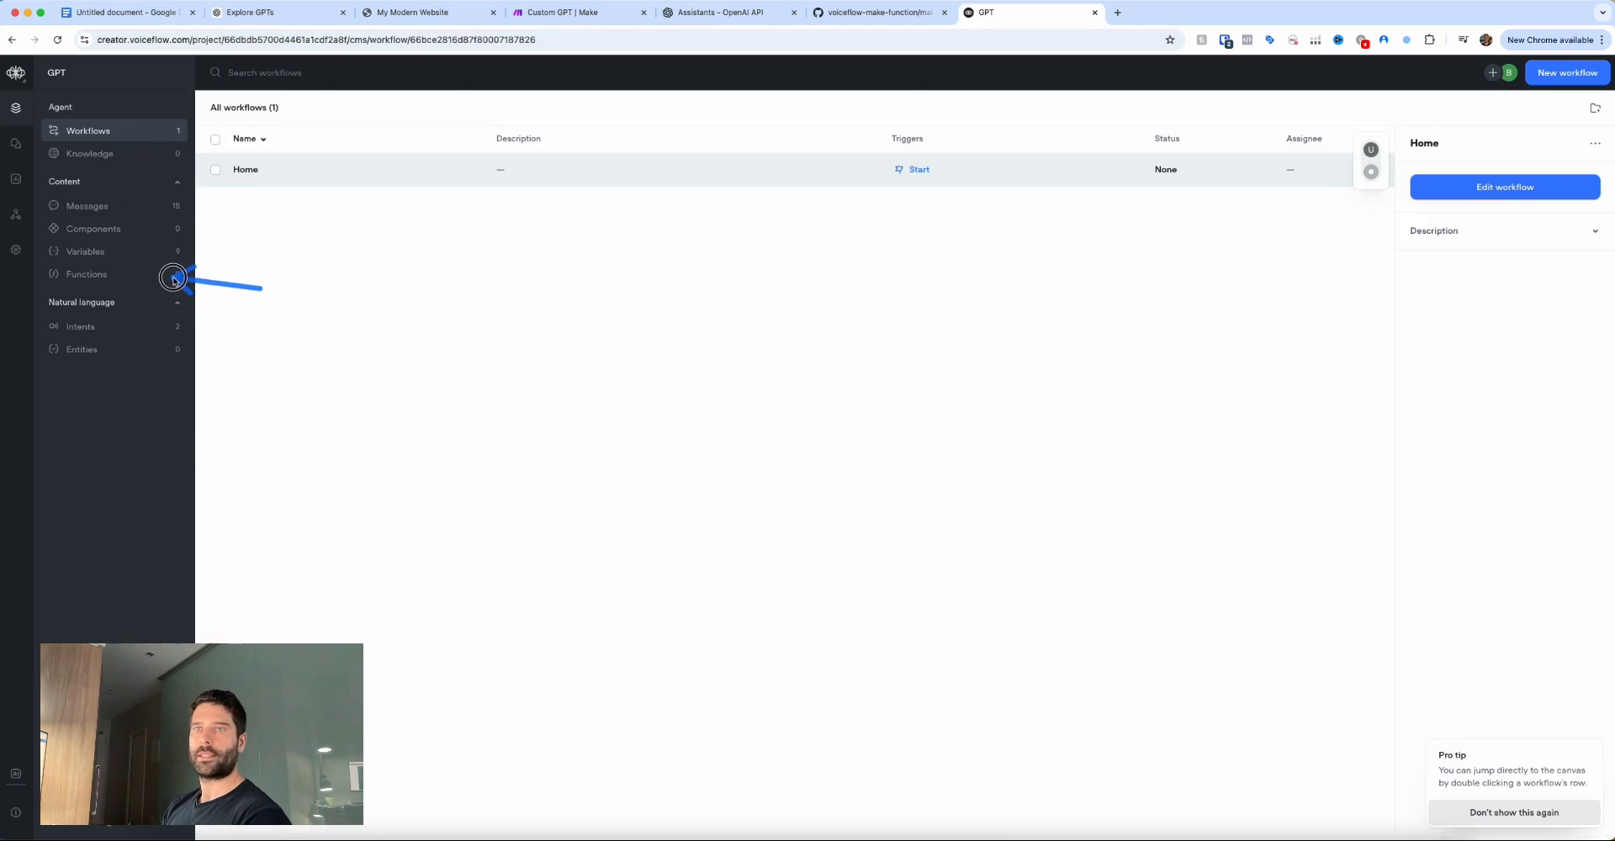
pyautogui.click(174, 277)
pyautogui.moveTo(807, 598); pyautogui.dragTo(867, 543)
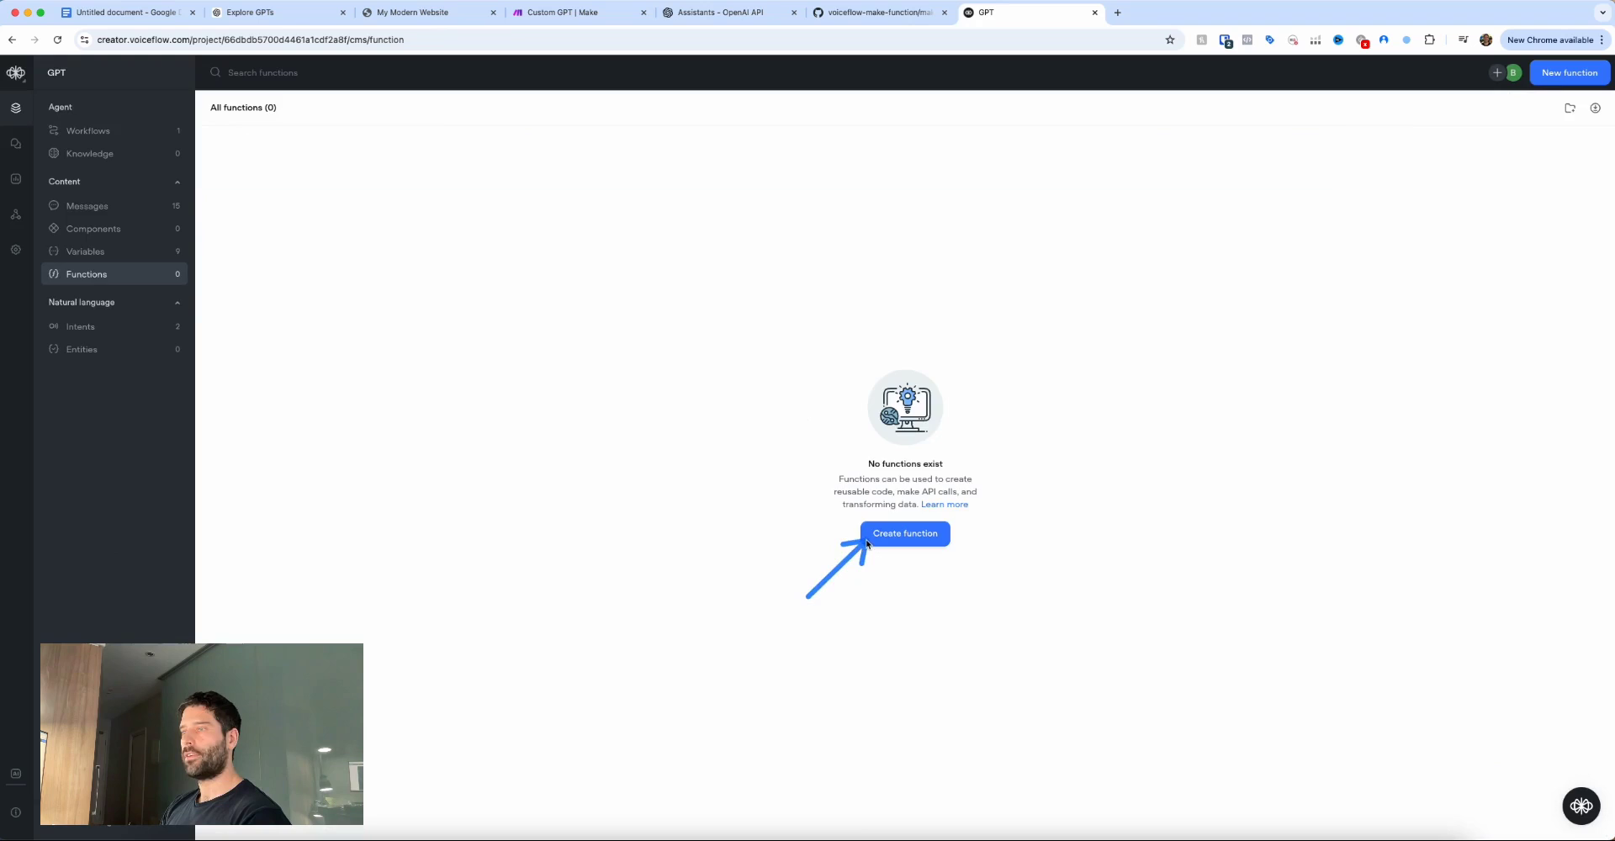
pyautogui.click(867, 540)
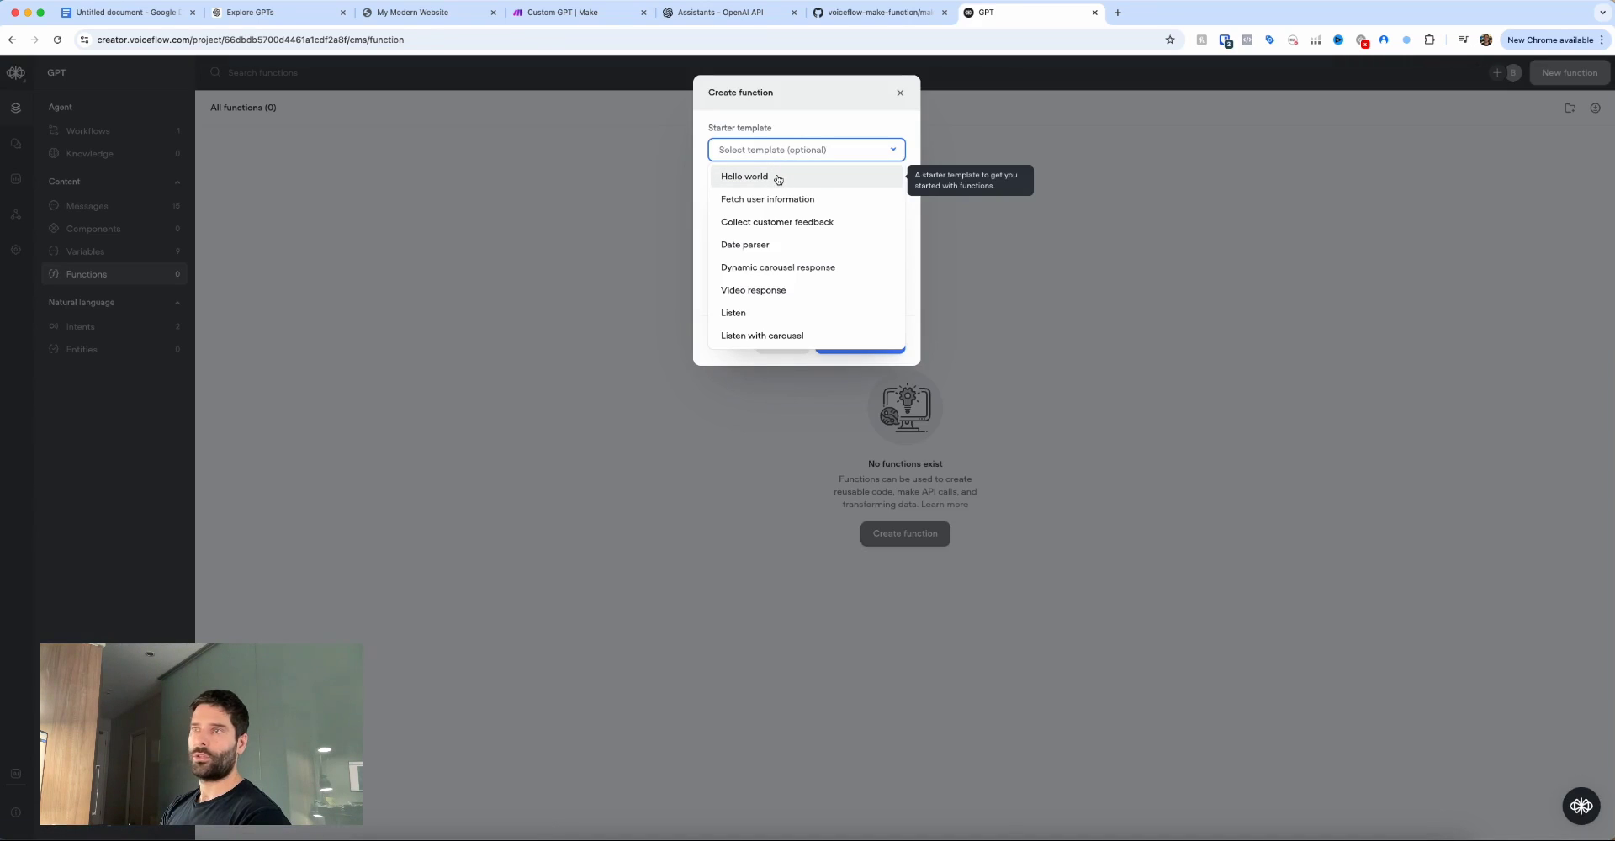
pyautogui.click(778, 178)
# Name the function Make.com API, clear its description, and create it.
pyautogui.tripleClick(775, 199)
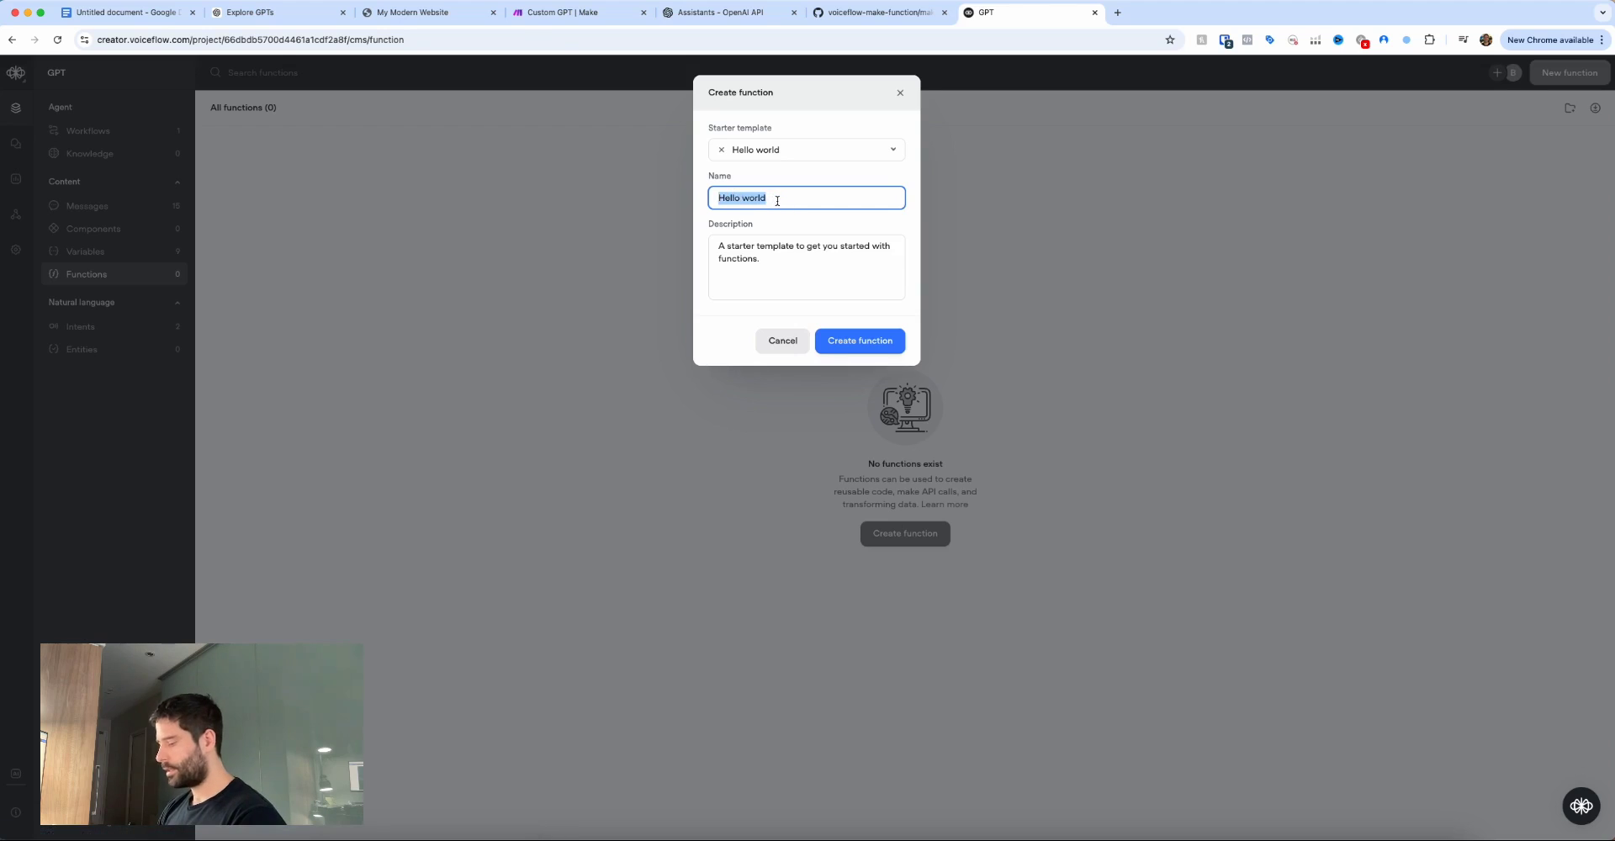
pyautogui.write('Make.com API')
pyautogui.tripleClick(768, 261)
pyautogui.press('BackSpace')
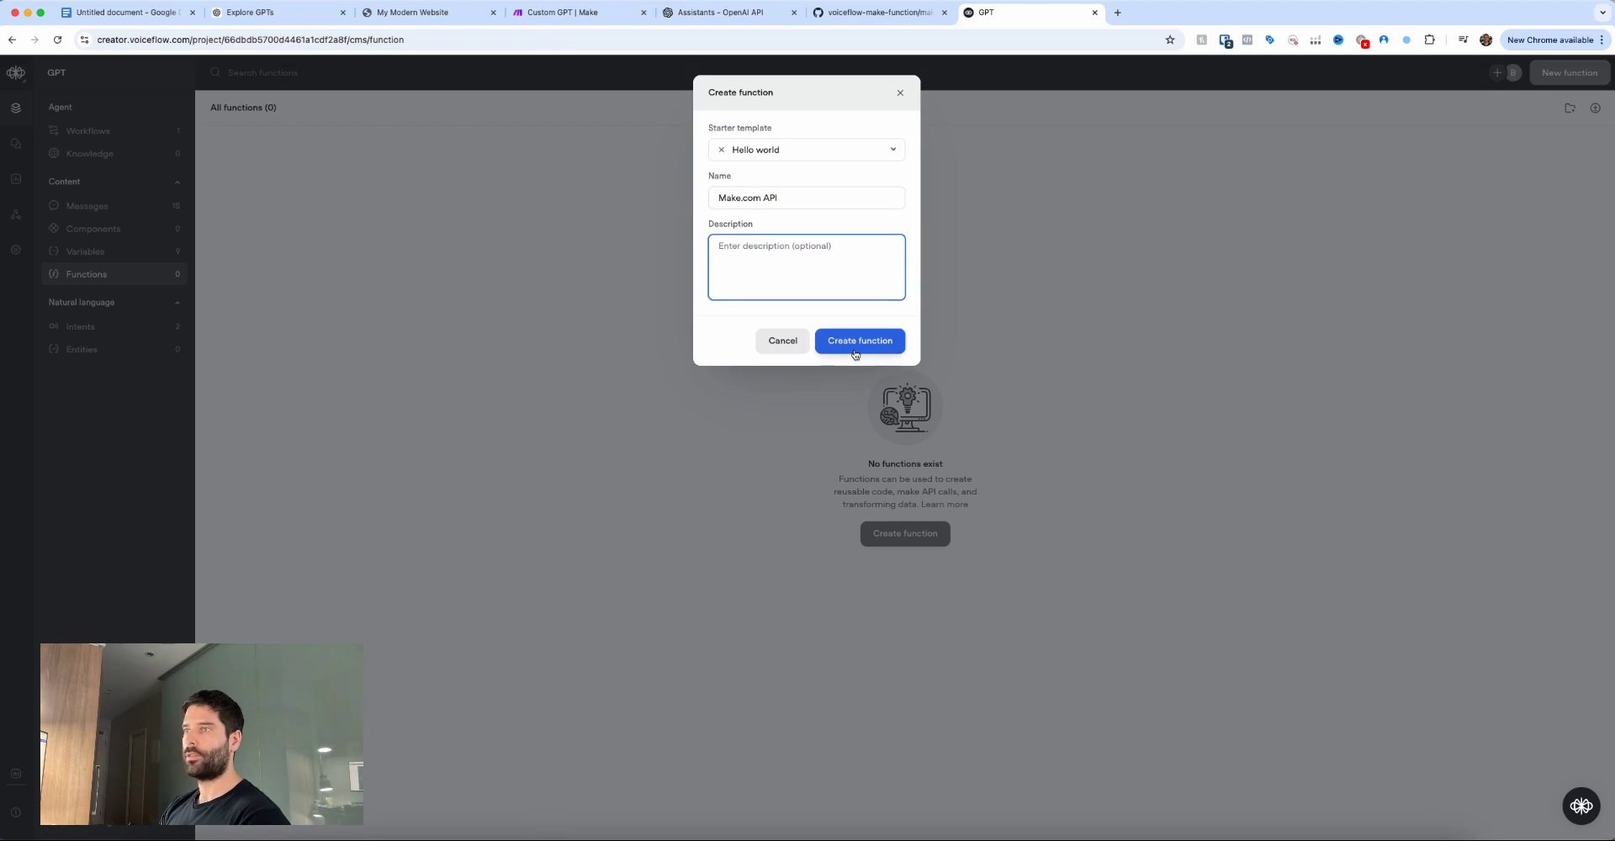
pyautogui.click(847, 346)
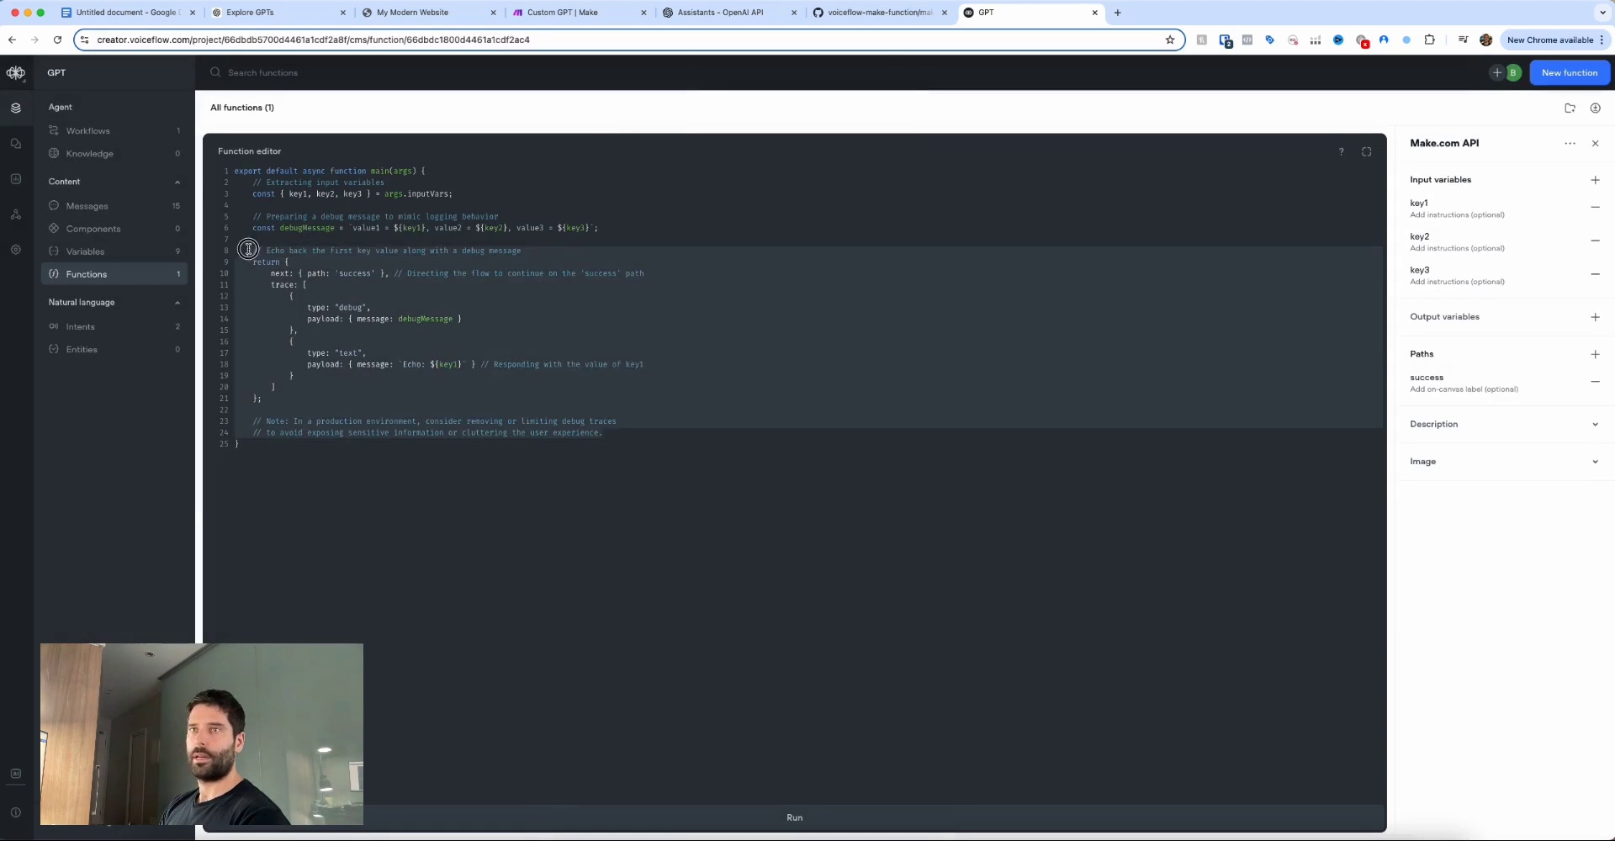
pyautogui.moveTo(785, 283)
pyautogui.mouseDown()
pyautogui.moveTo(667, 275)
pyautogui.moveTo(638, 243)
pyautogui.mouseUp()
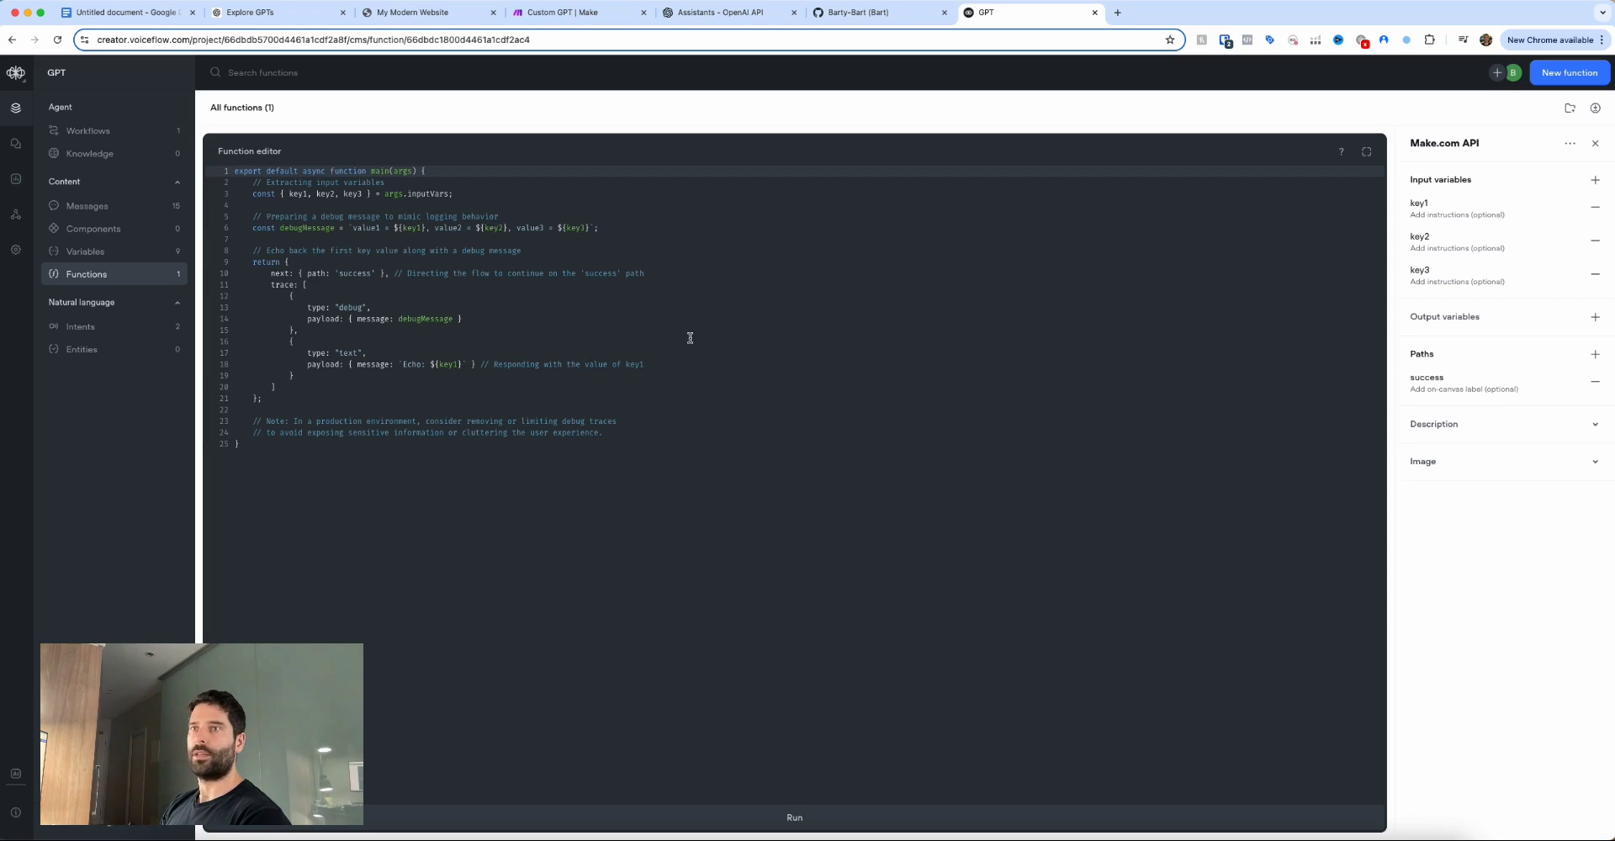
# Open the make-function file in the voiceflow-make-function GitHub repository.
pyautogui.hotkey('ctrl', 'shift', 'Tab')
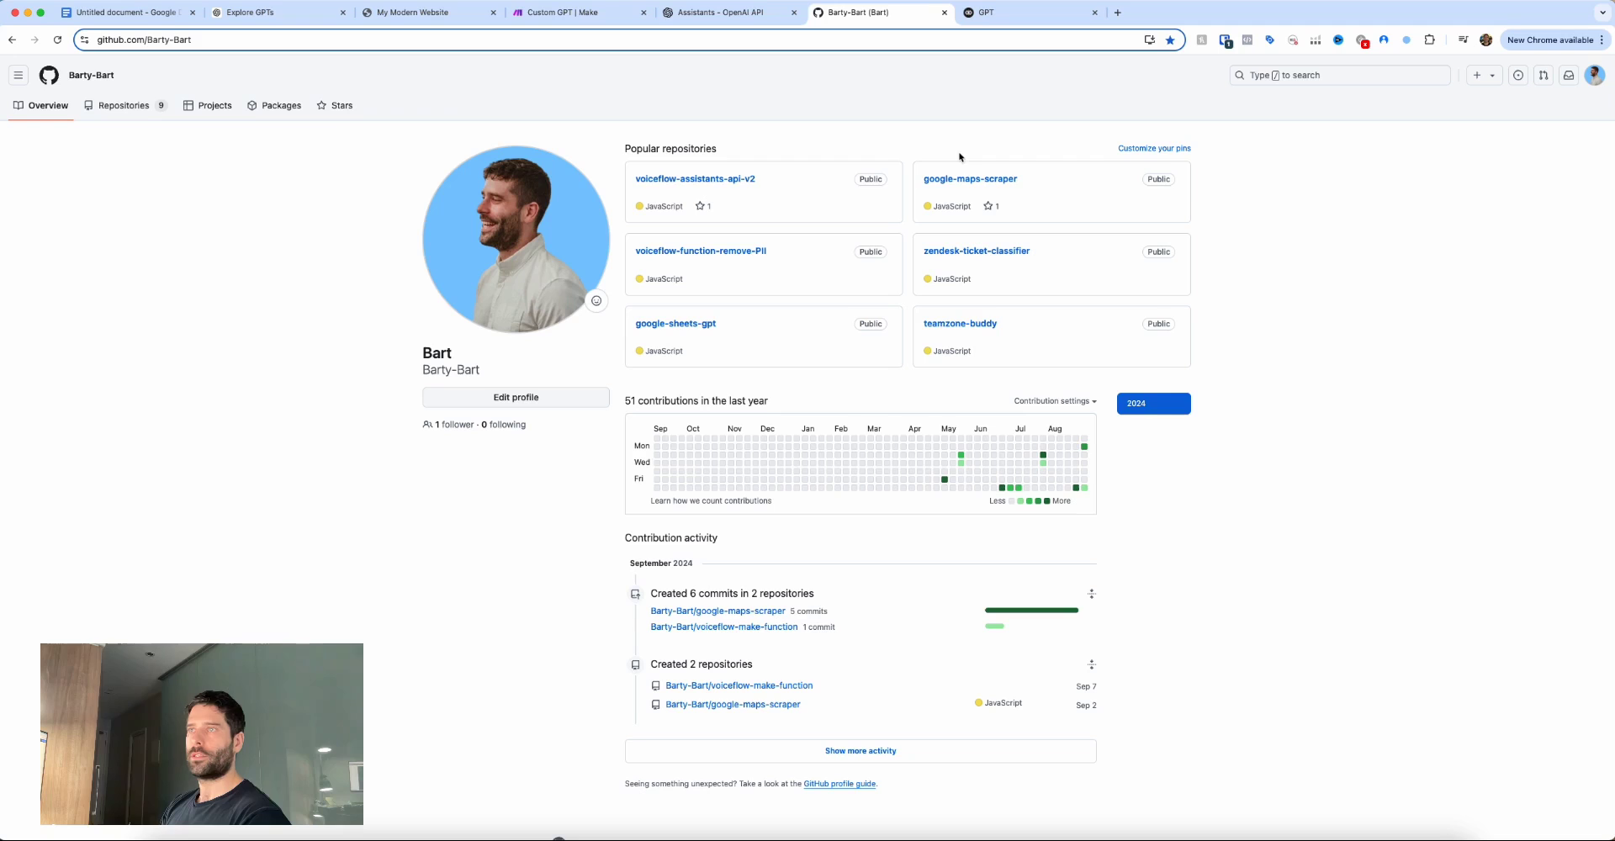
pyautogui.click(124, 105)
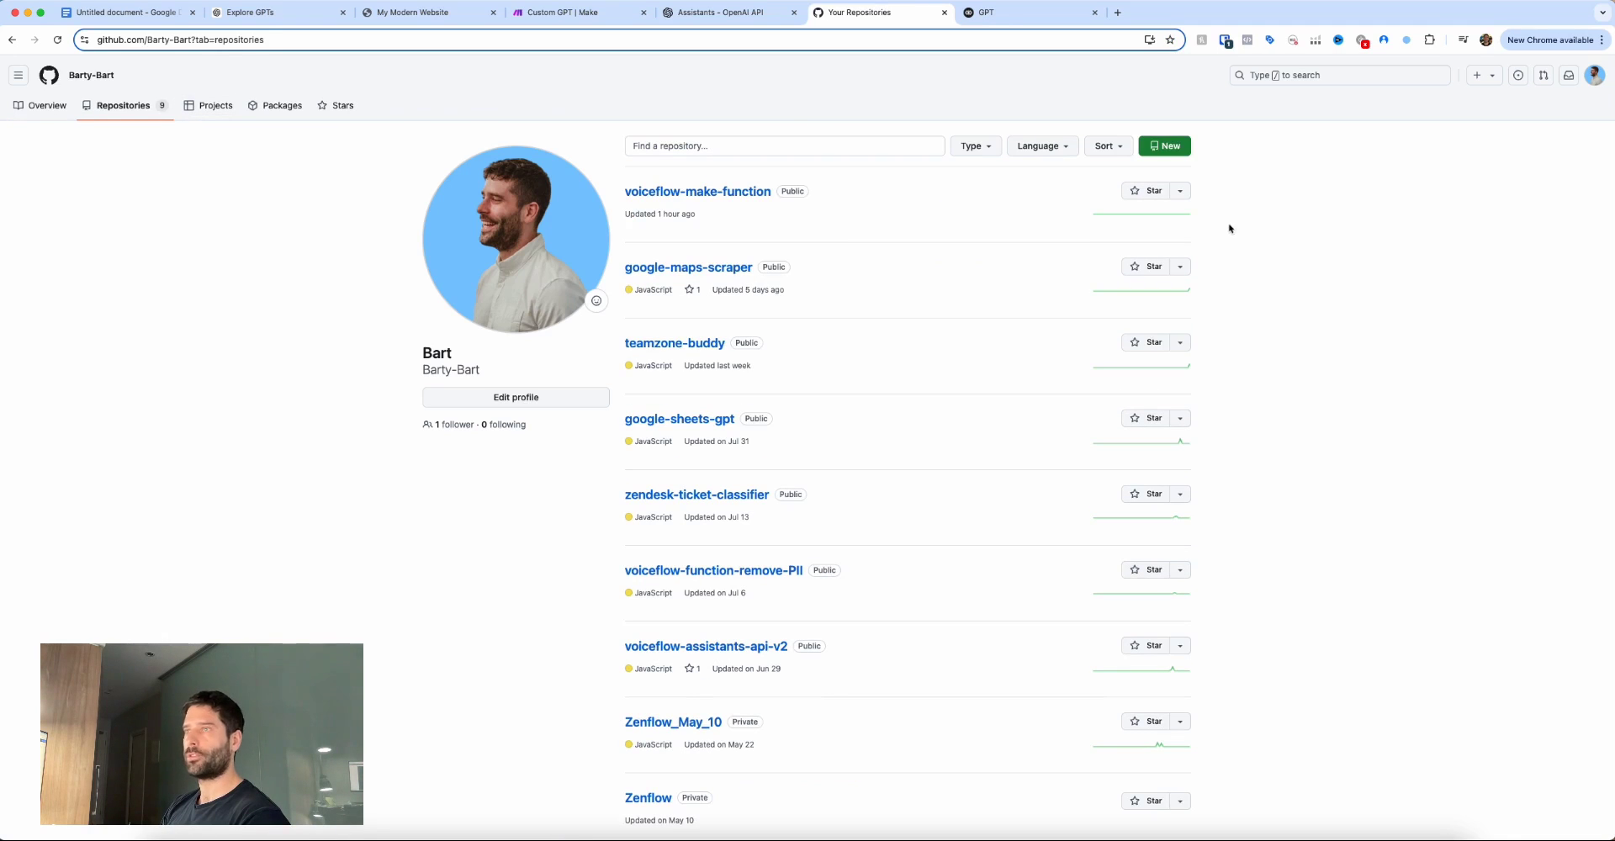
pyautogui.moveTo(890, 261); pyautogui.dragTo(778, 201)
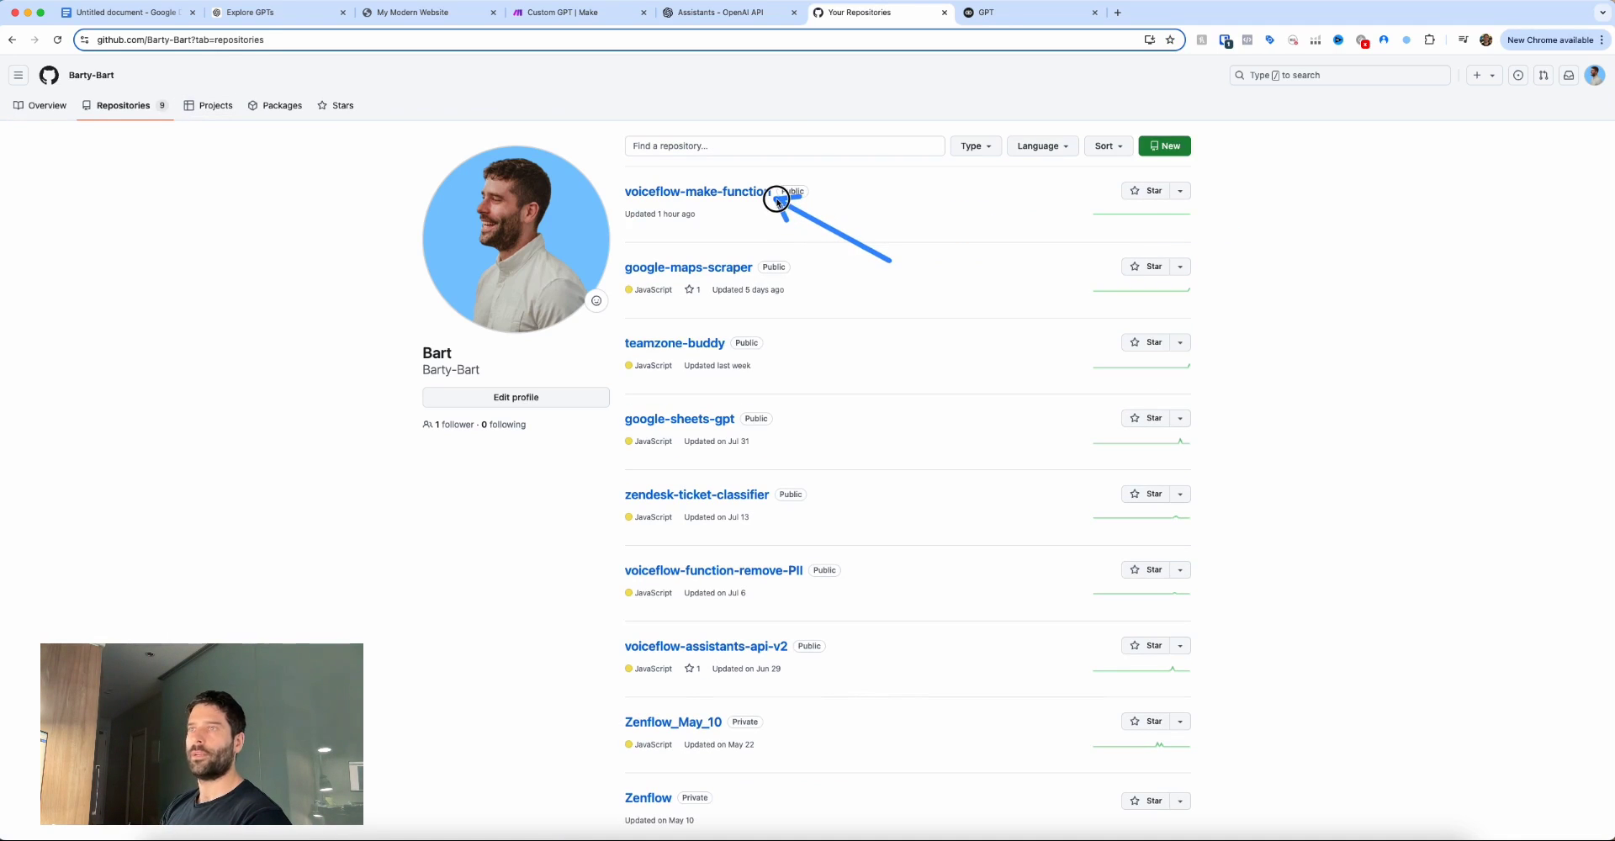
pyautogui.click(728, 192)
pyautogui.moveTo(370, 313); pyautogui.dragTo(441, 259)
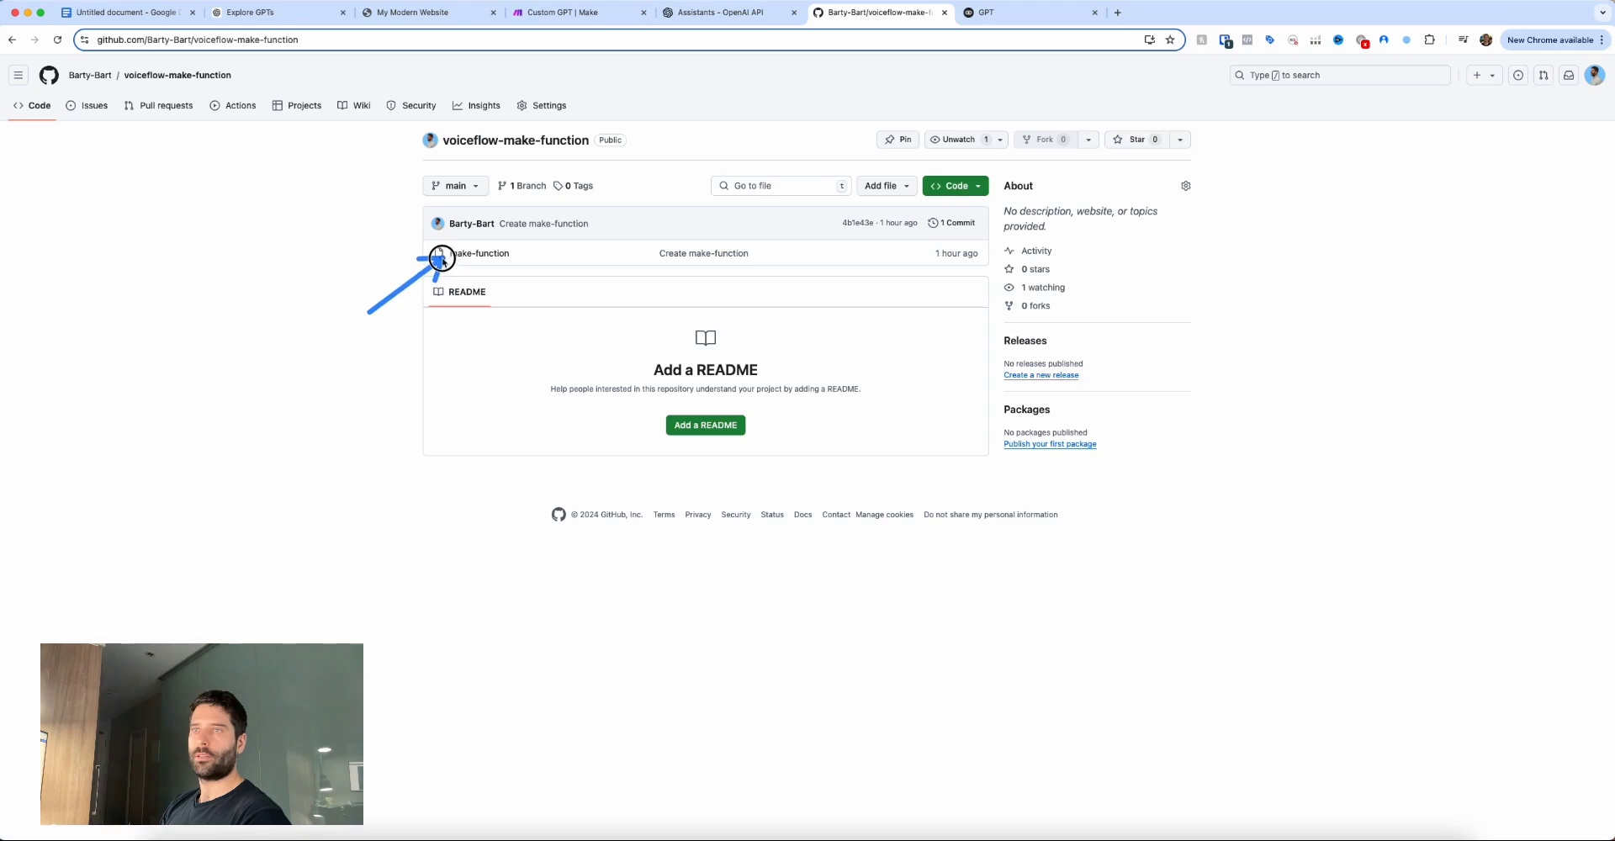
pyautogui.click(459, 254)
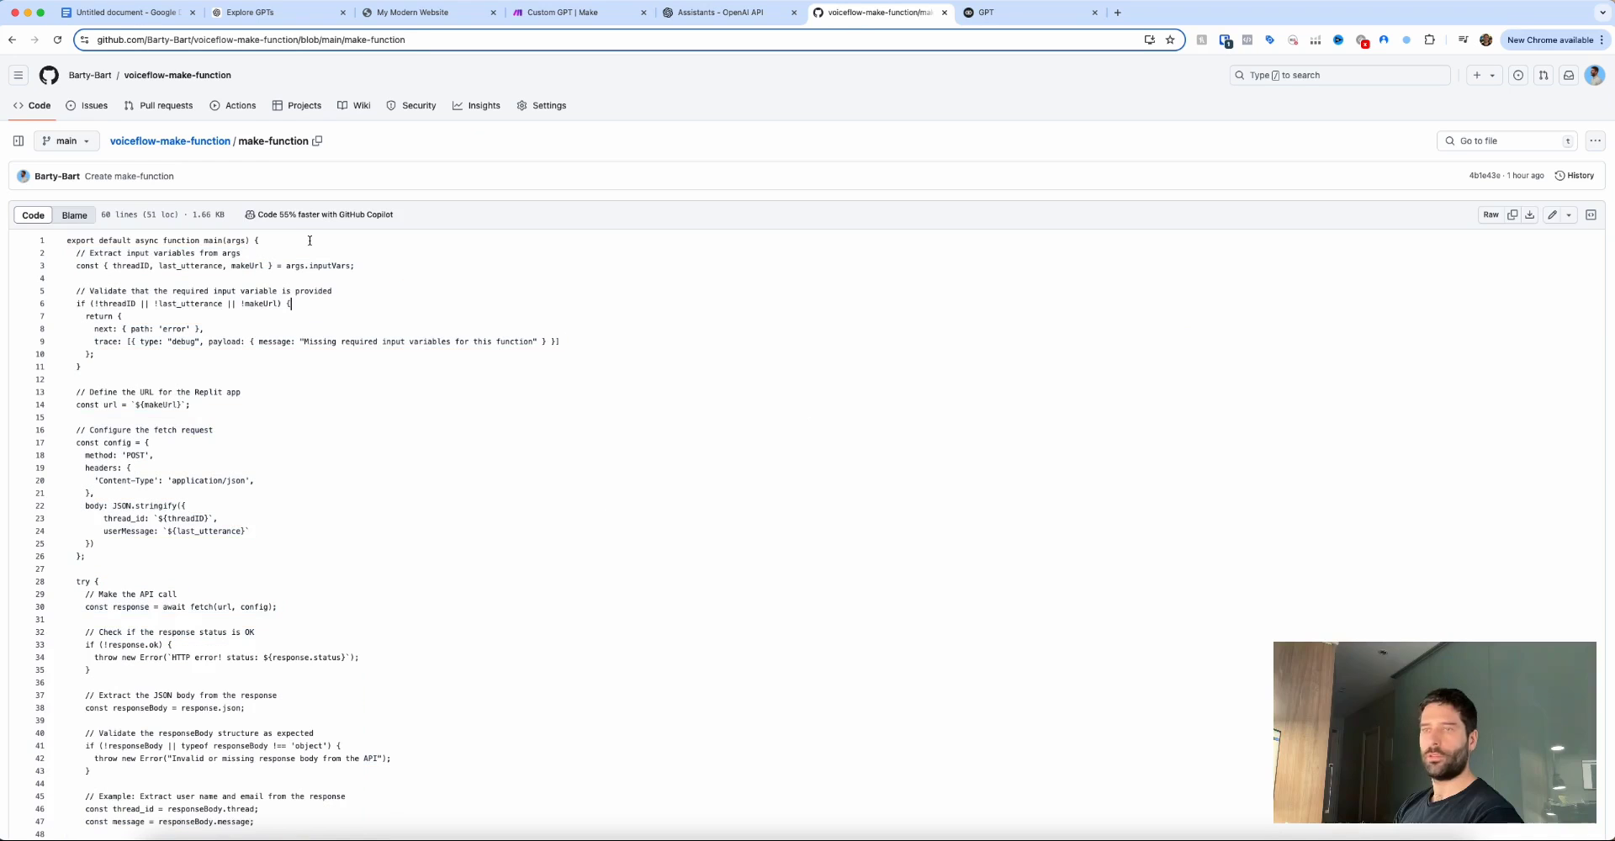
# Select the make-function code, then select starter code lines 2–24 in Voiceflow's function editor.
pyautogui.tripleClick(77, 254)
pyautogui.scroll(-5, 127, 329)
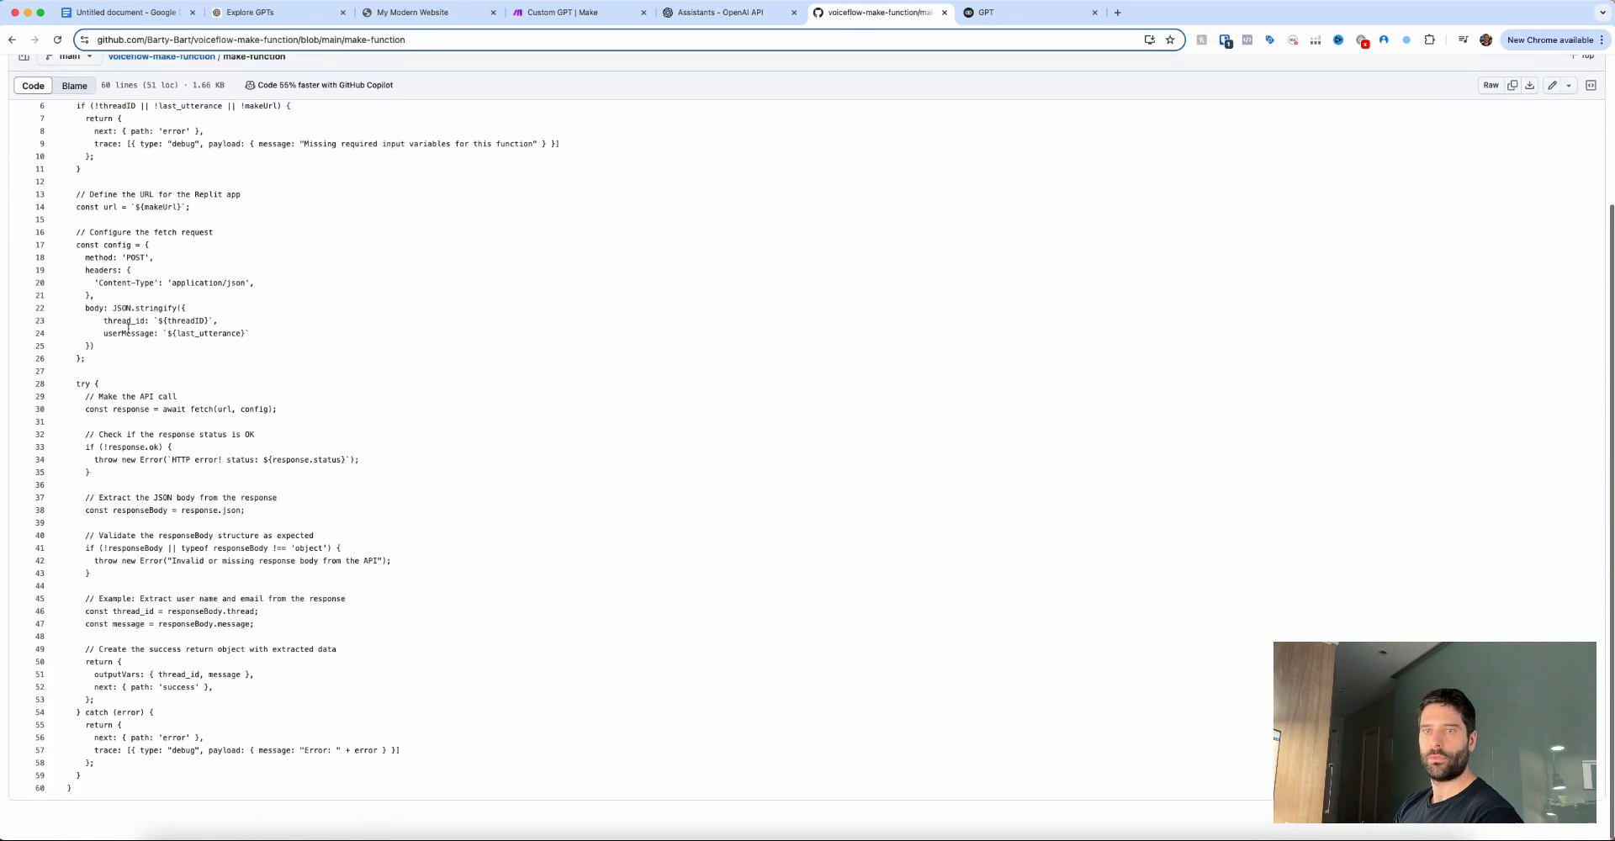
pyautogui.keyDown('shift'); pyautogui.click(92, 794); pyautogui.keyUp('shift')
pyautogui.hotkey('ctrl', 'c')
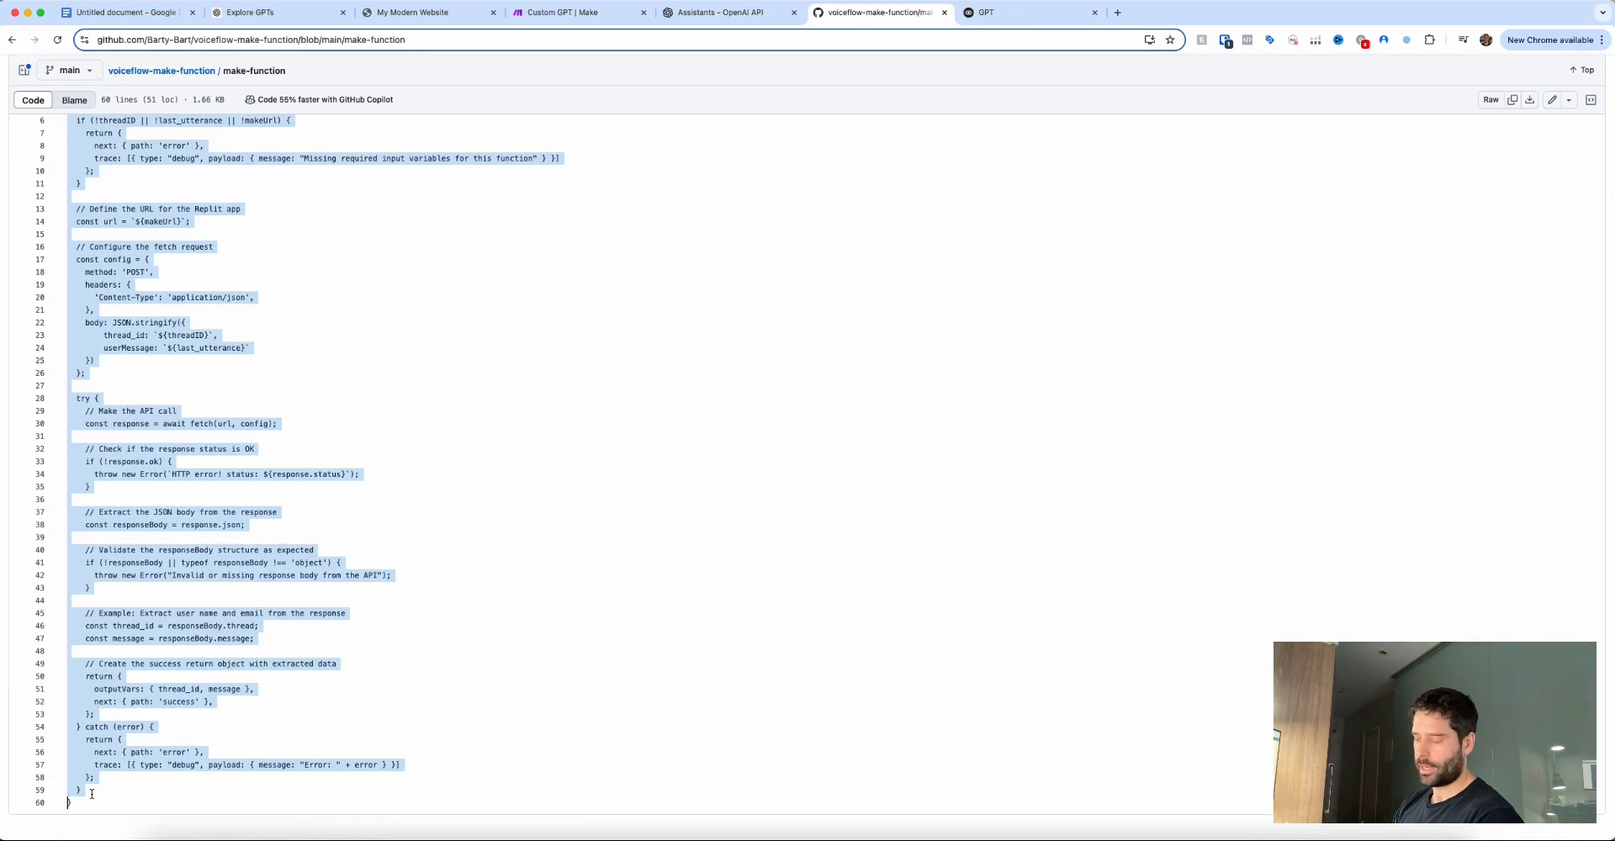
pyautogui.hotkey('ctrl', 'Tab')
pyautogui.moveTo(635, 429); pyautogui.dragTo(228, 179)
# Replace the placeholder body with the GitHub code that POSTs threadID and last_utterance to makeUrl.
pyautogui.press('BackSpace')
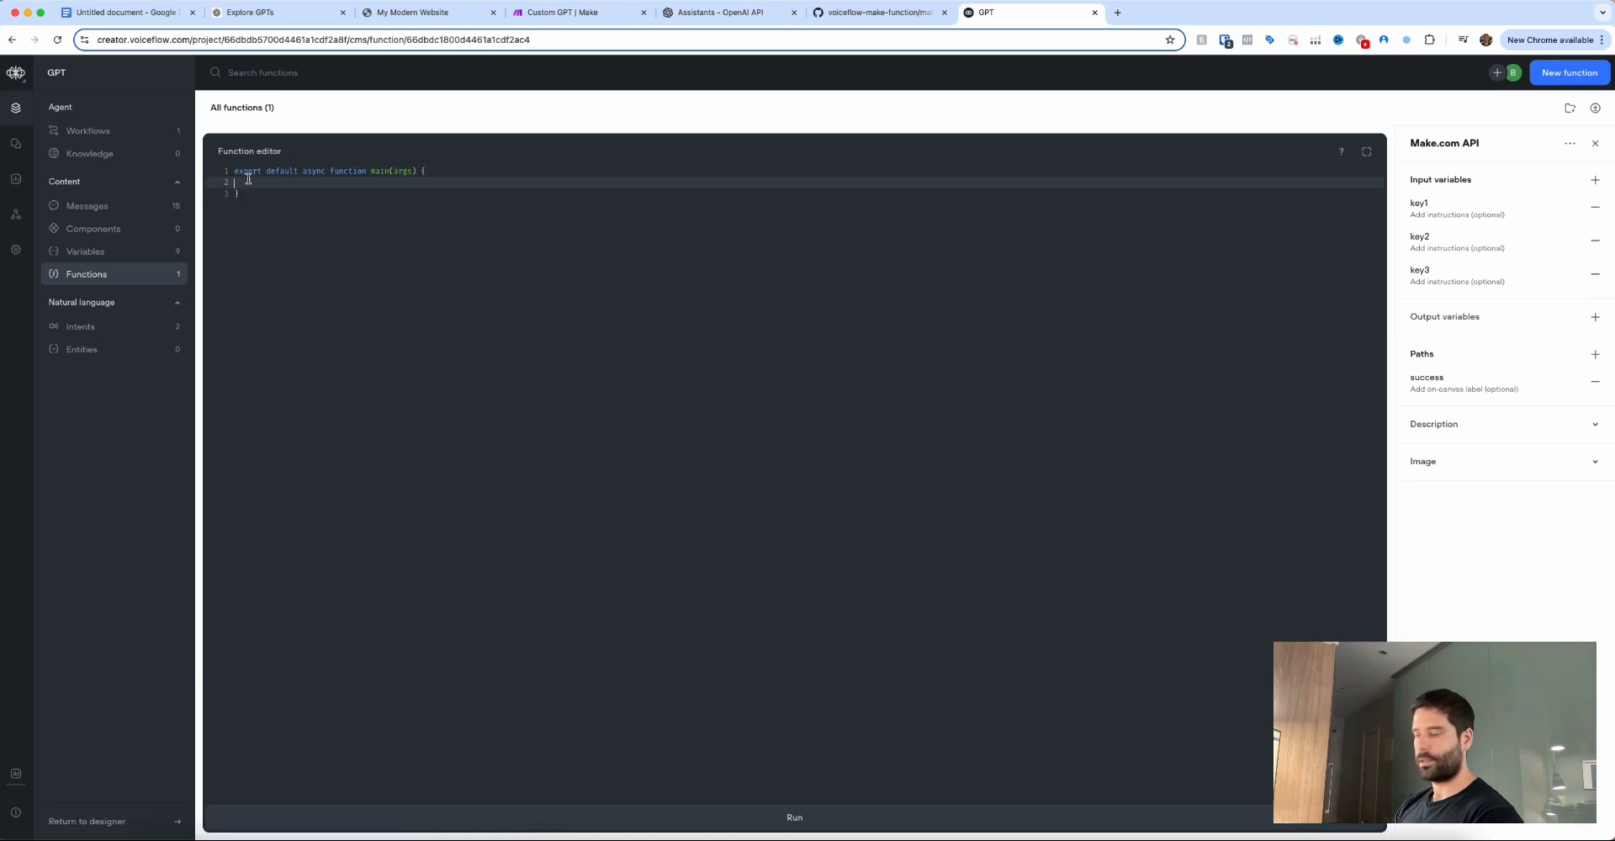
pyautogui.hotkey('ctrl', 'v')
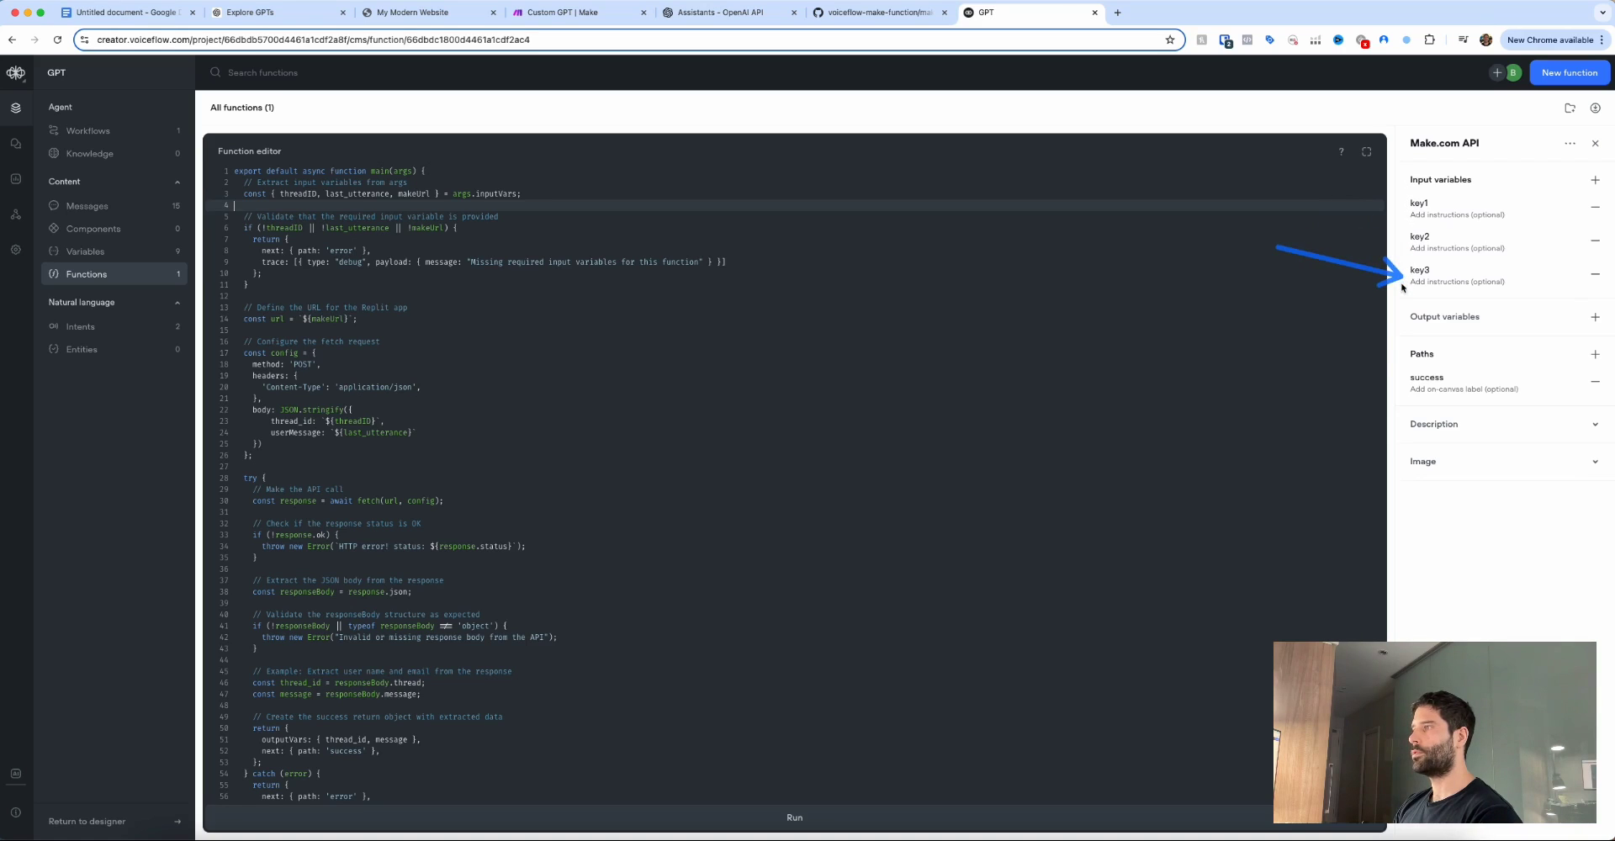
pyautogui.click(1403, 321)
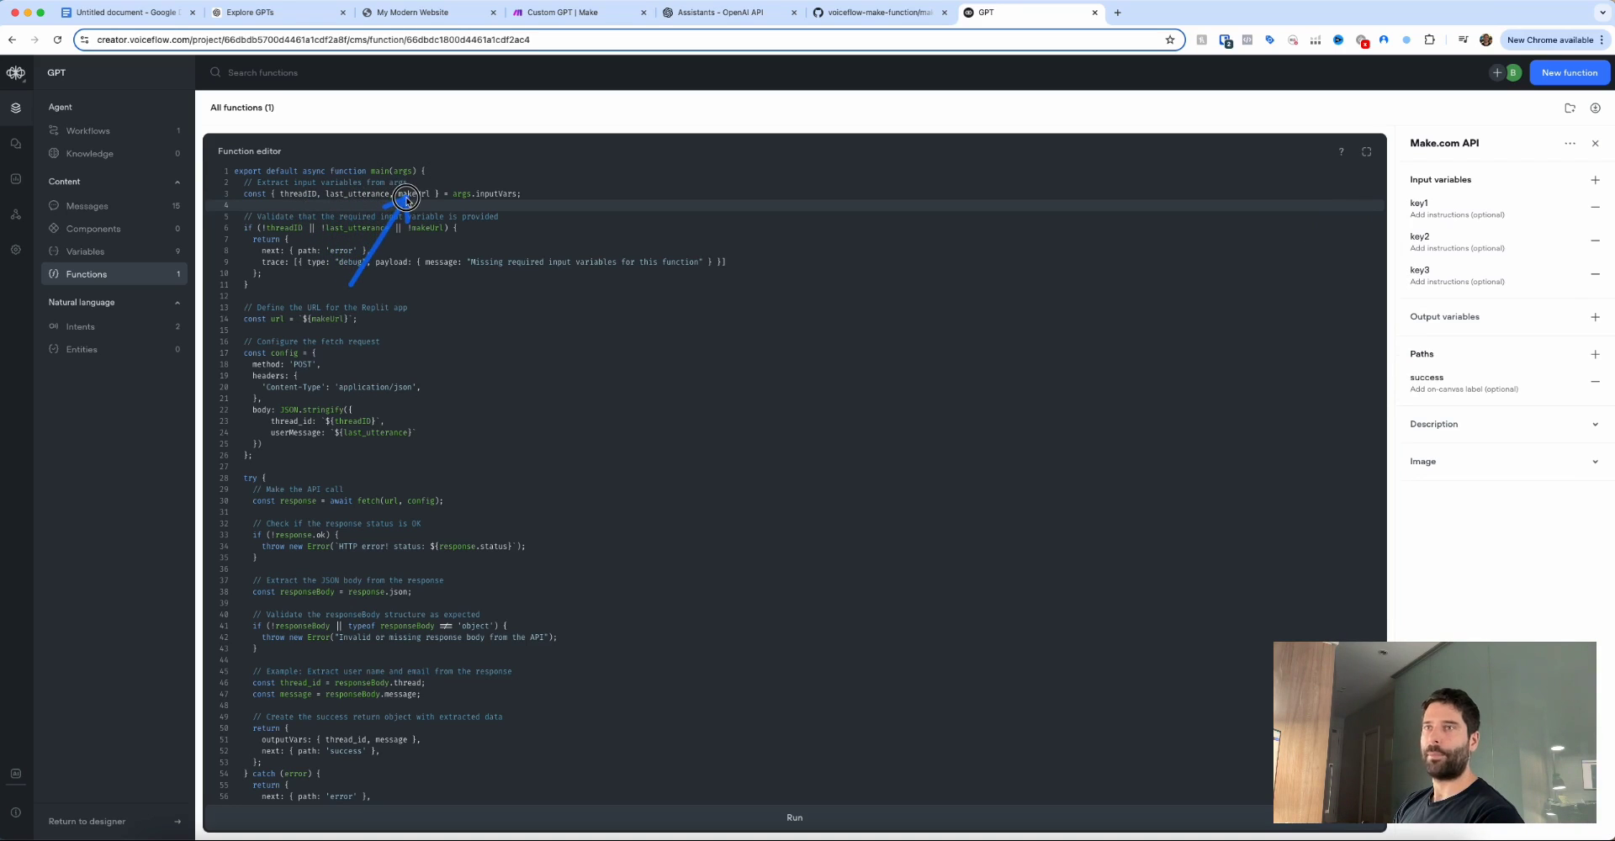
pyautogui.click(353, 226)
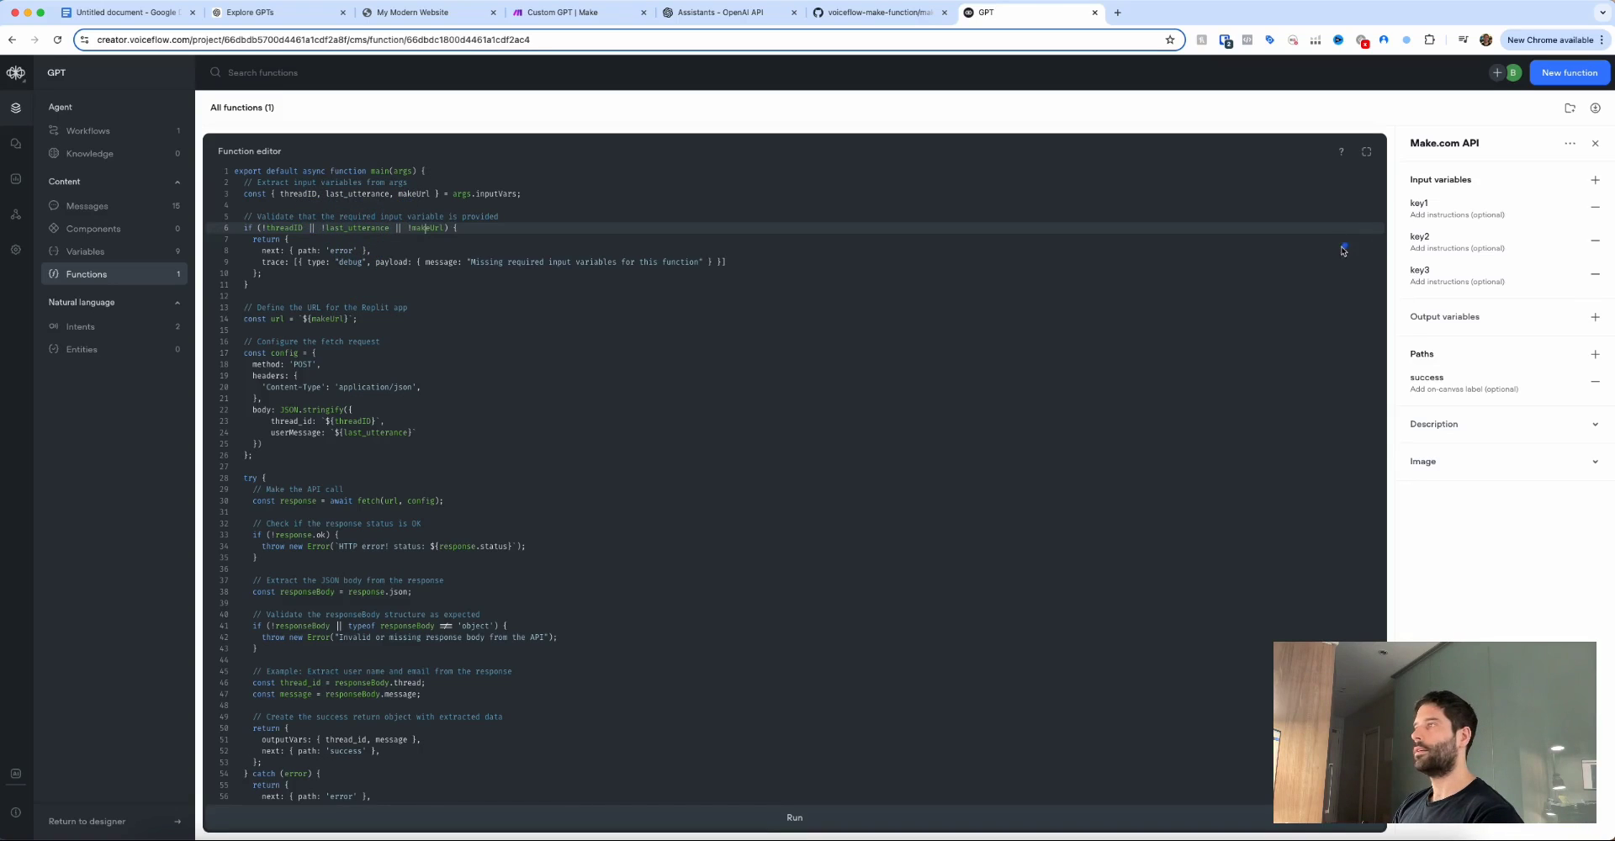
pyautogui.moveTo(1329, 251)
pyautogui.mouseDown()
pyautogui.moveTo(1400, 204)
pyautogui.moveTo(1403, 260)
pyautogui.mouseUp()
pyautogui.doubleClick(297, 194)
pyautogui.hotkey('ctrl', 'c')
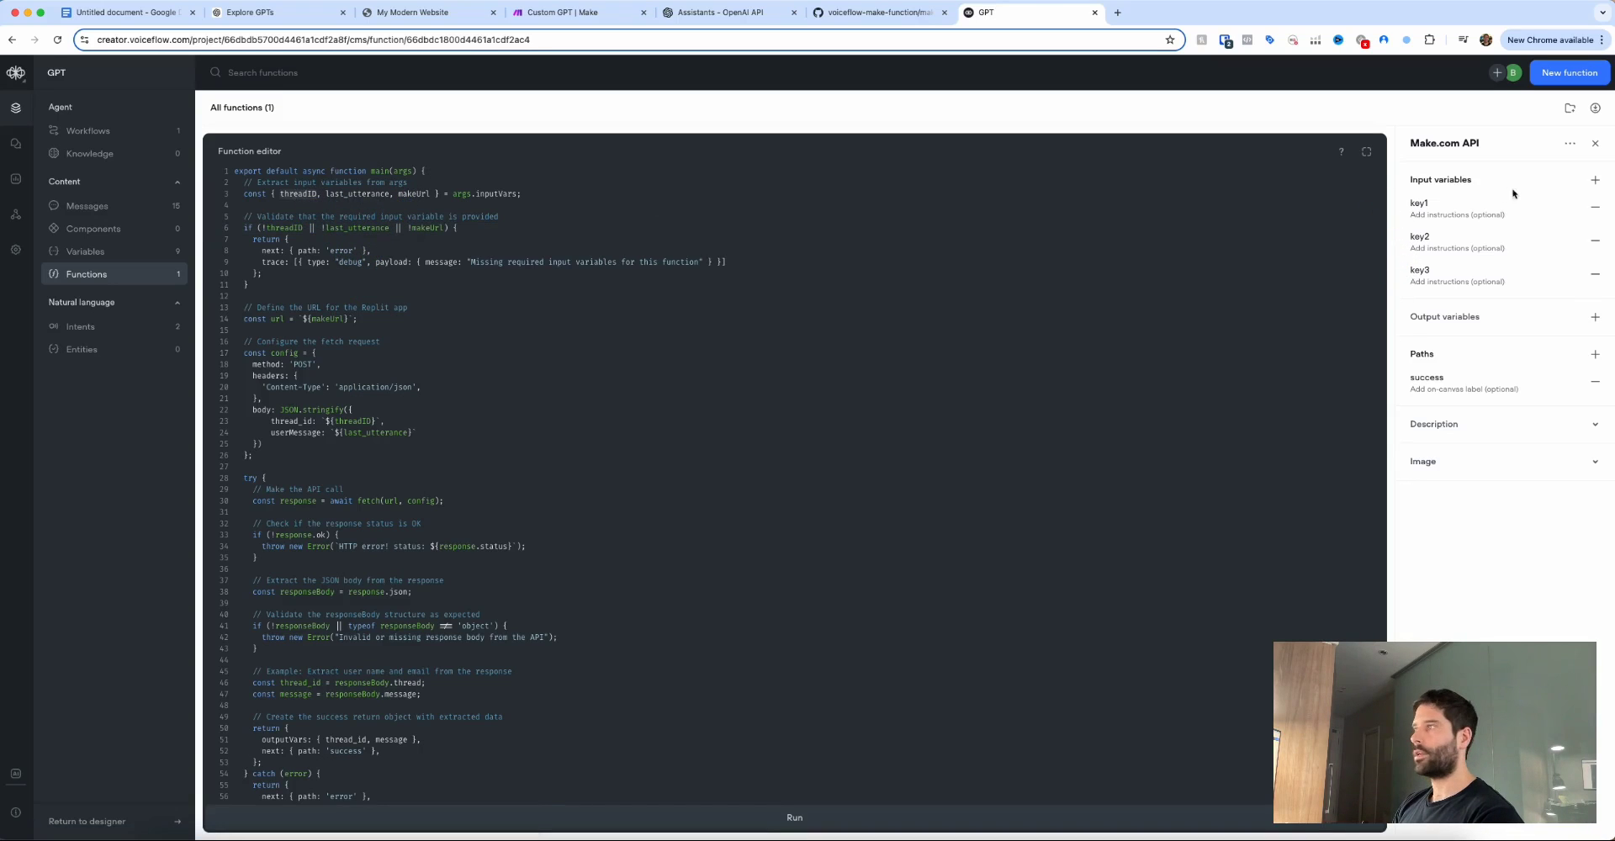
# Rename input variables key1, key2 and key3 to threadID, last_utterance and makeUrl.
pyautogui.click(1415, 205)
pyautogui.hotkey('ctrl', 'v')
pyautogui.doubleClick(357, 193)
pyautogui.hotkey('ctrl', 'c')
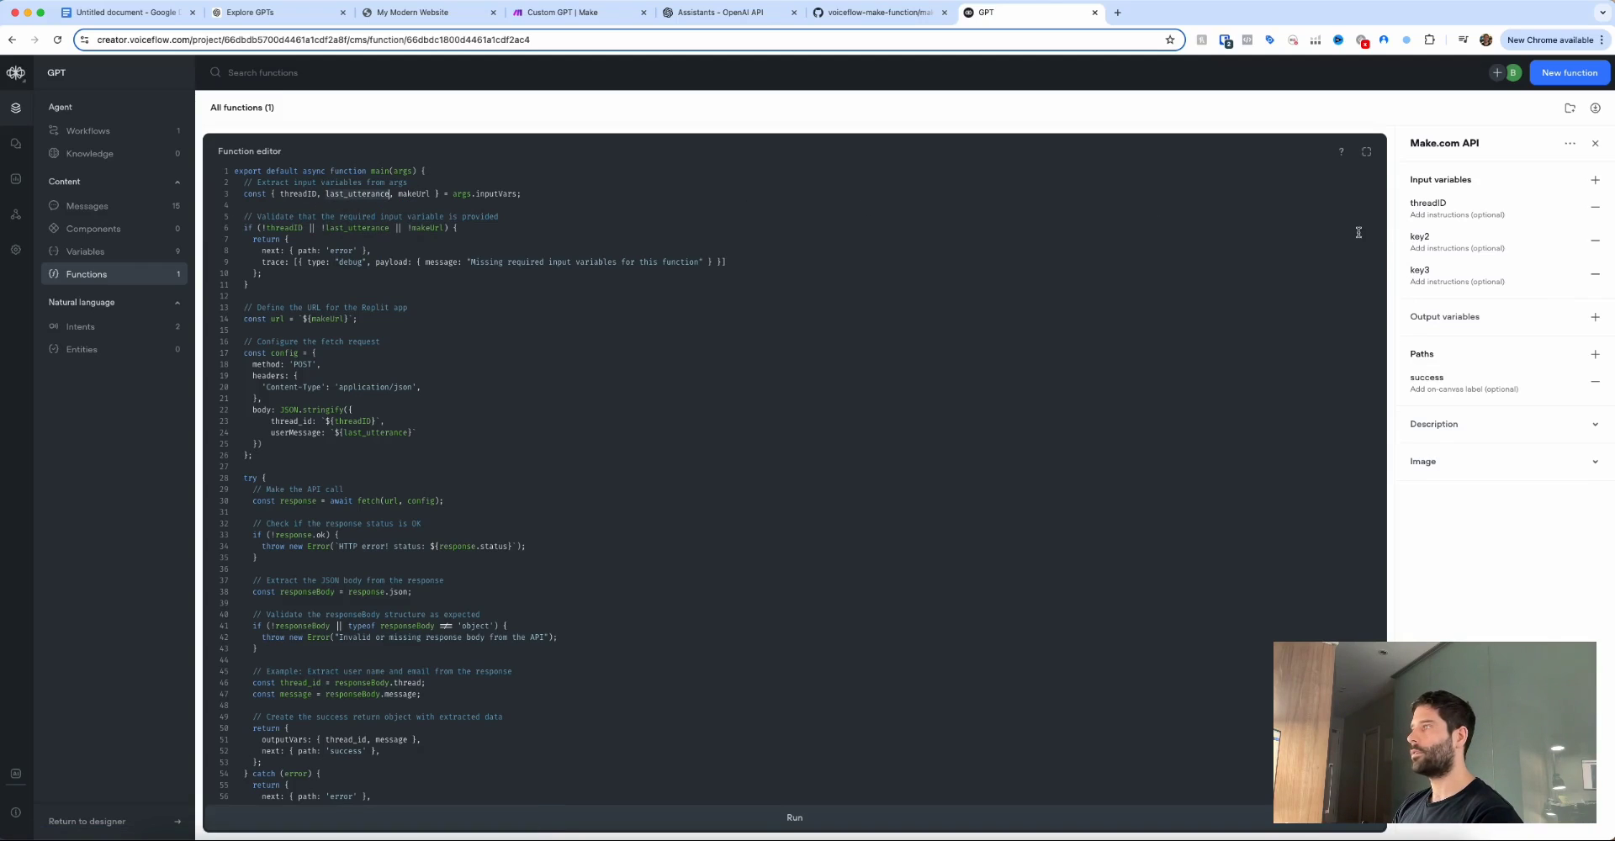
pyautogui.click(1420, 239)
pyautogui.hotkey('ctrl', 'v')
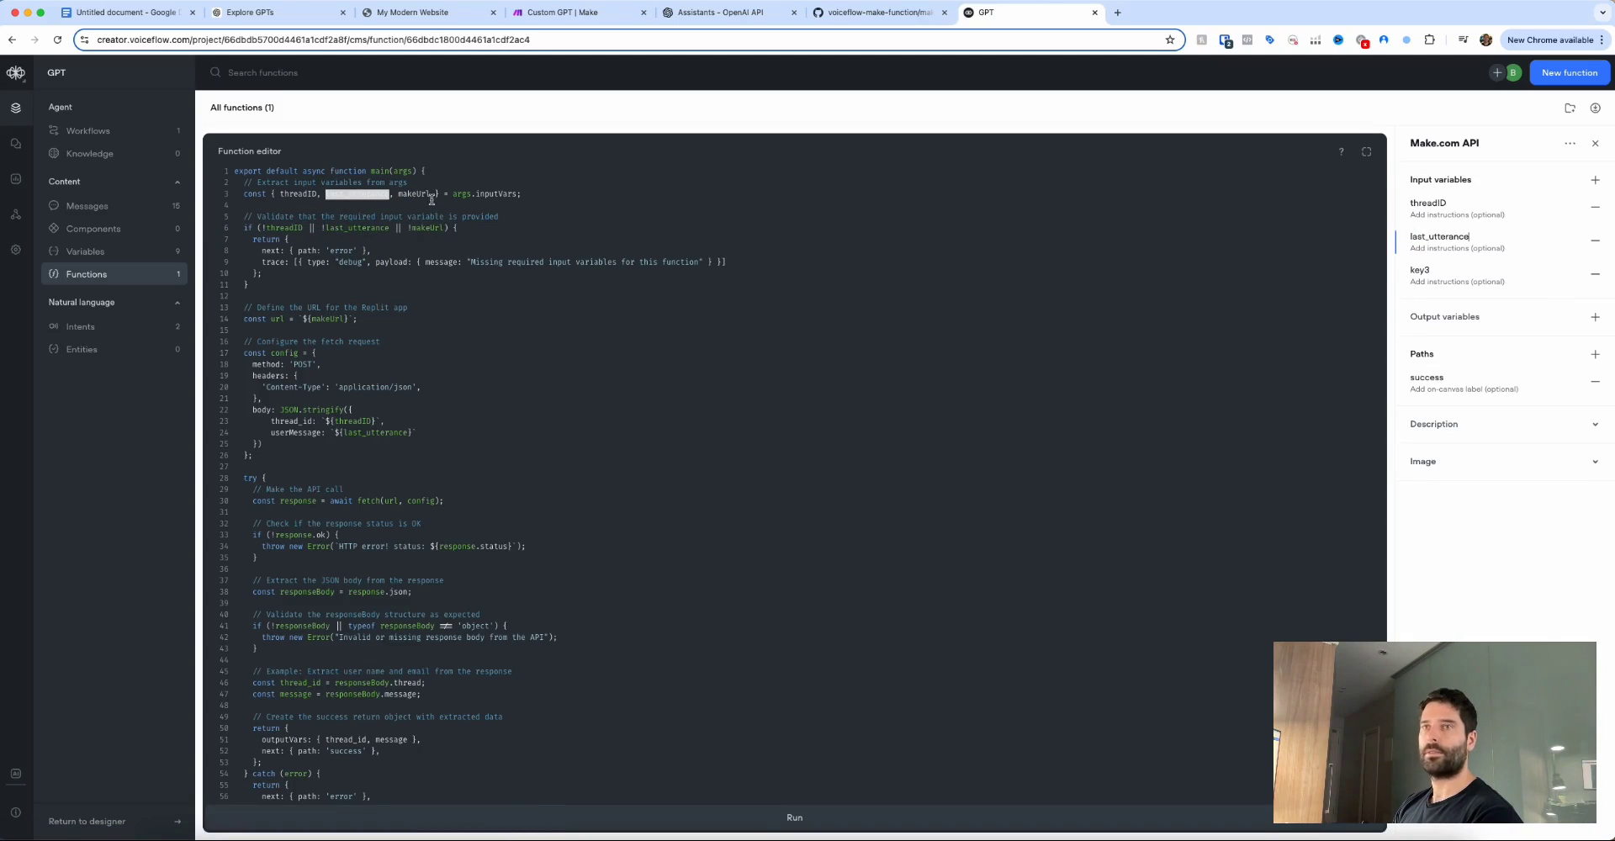
pyautogui.doubleClick(416, 194)
pyautogui.hotkey('ctrl', 'c')
pyautogui.click(1420, 270)
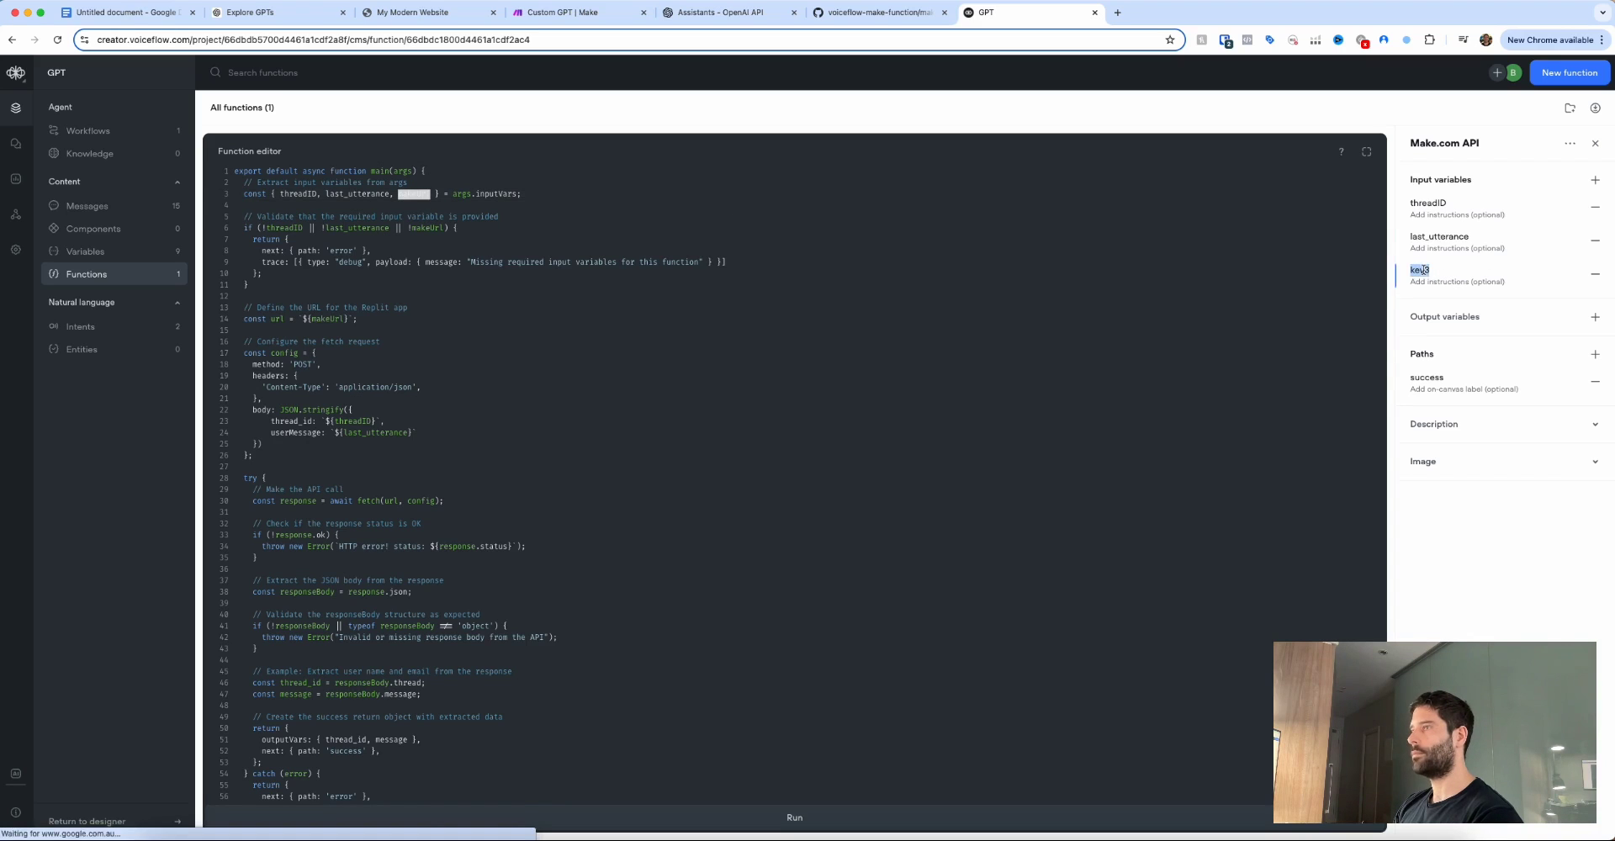
pyautogui.hotkey('ctrl', 'v')
pyautogui.scroll(-2, 359, 704)
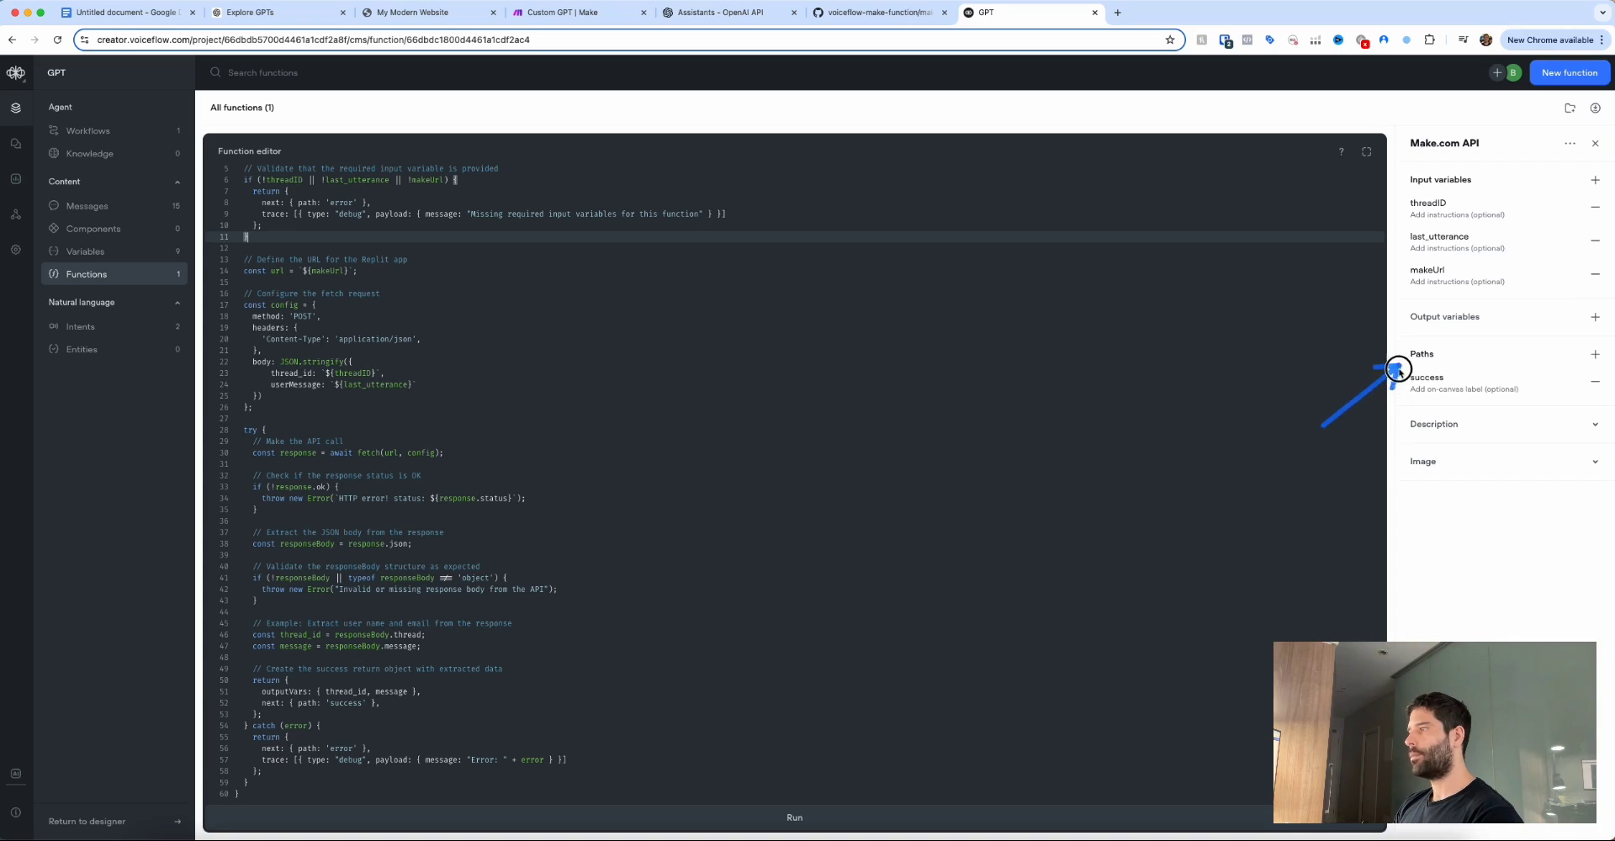
# Add an error path to the Make.com API function.
pyautogui.click(1594, 354)
pyautogui.write('error')
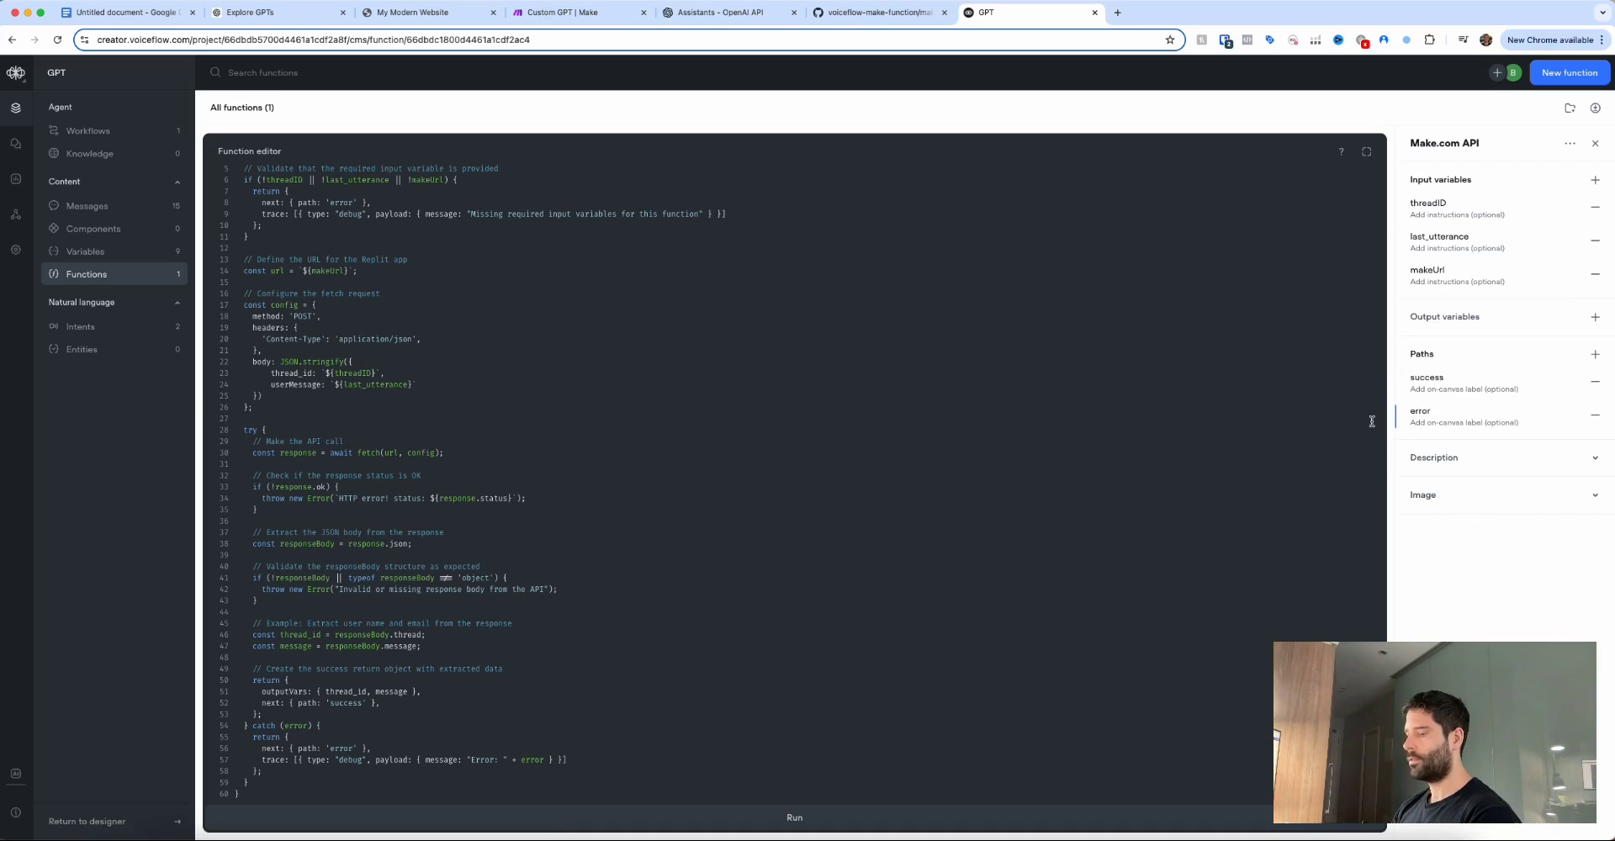
pyautogui.click(1372, 425)
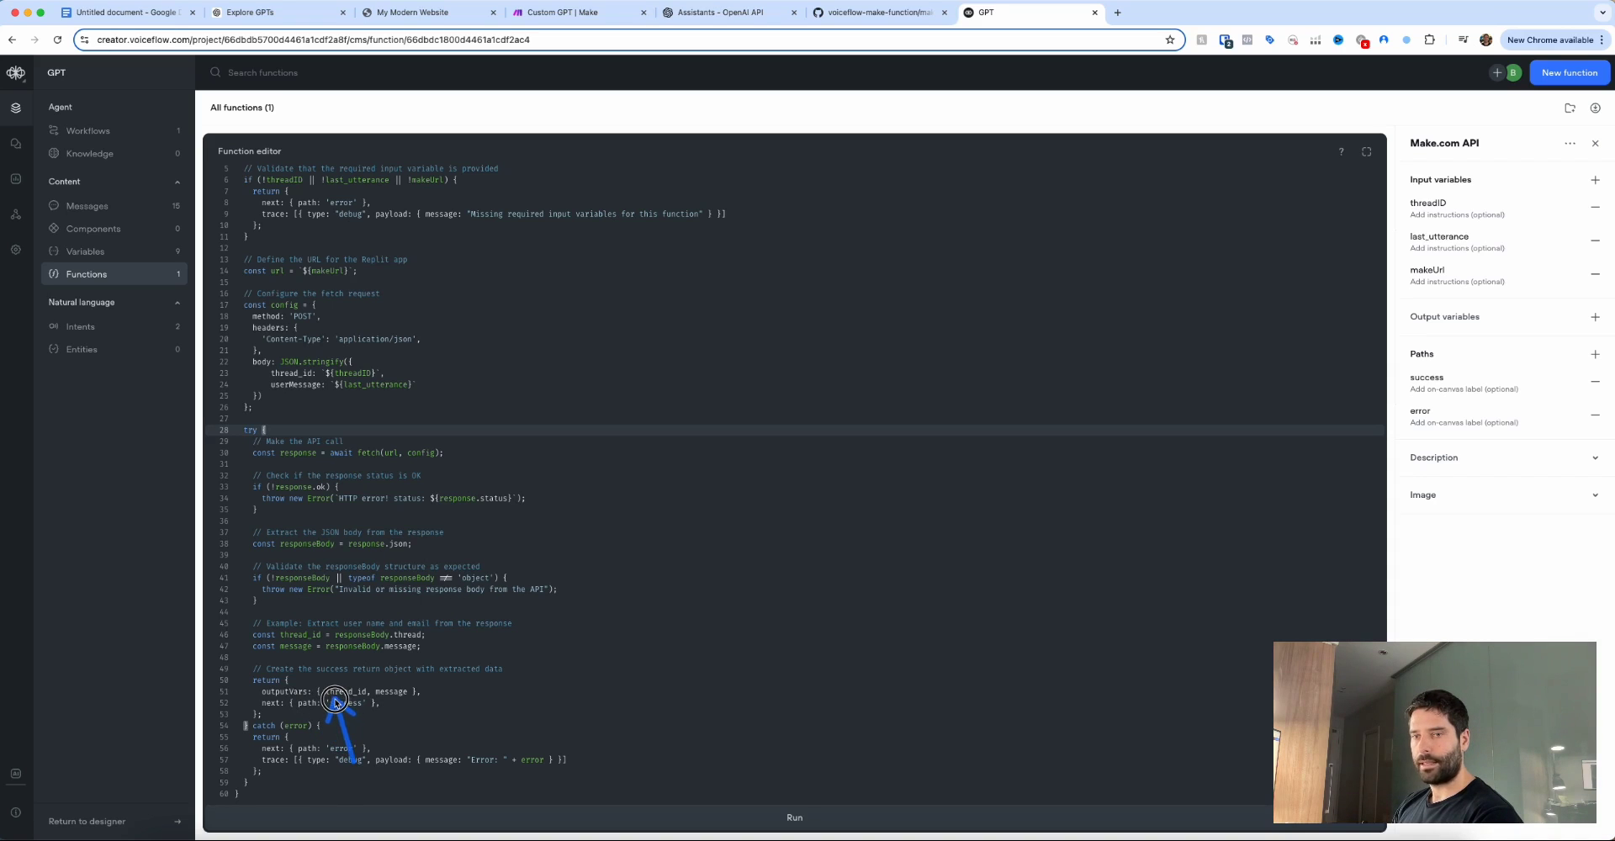
pyautogui.click(388, 700)
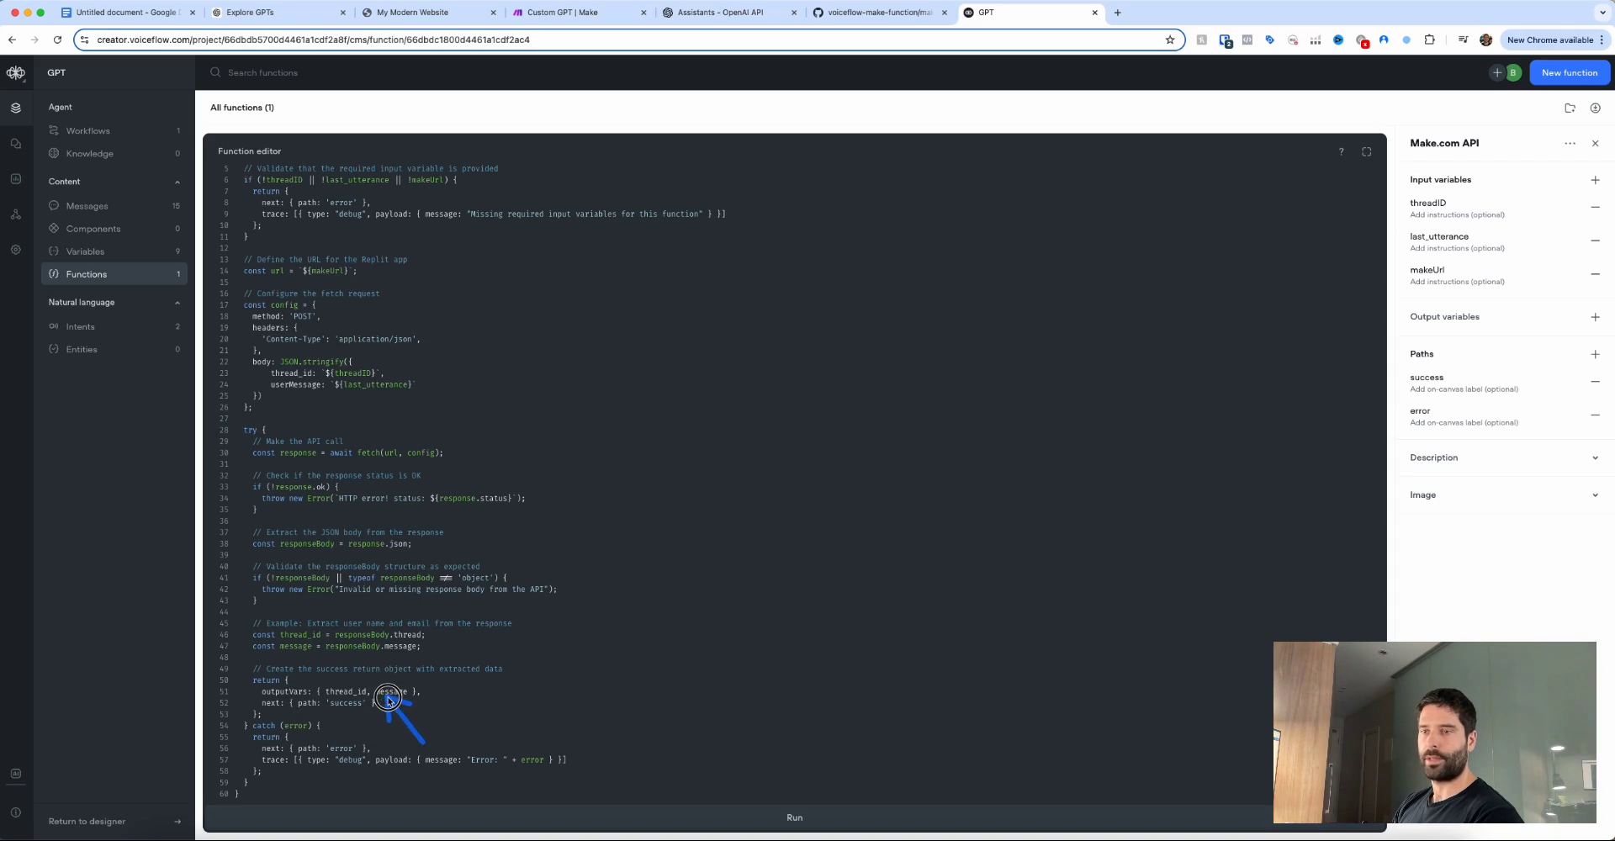
pyautogui.click(1406, 318)
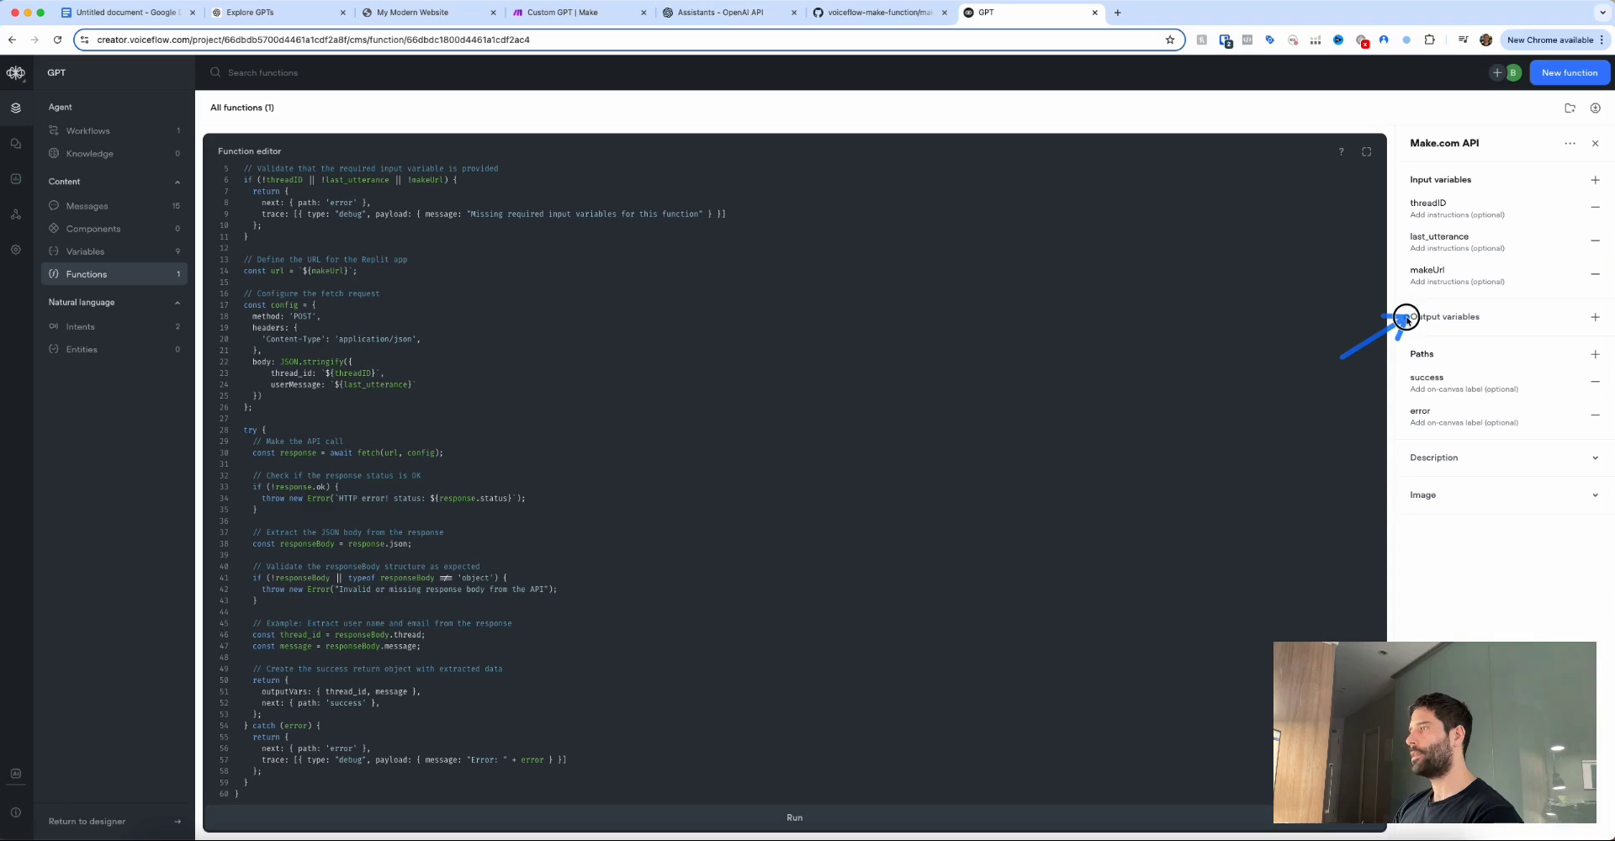
# Add output variables thread_id and message, copied from the return statement.
pyautogui.click(1590, 320)
pyautogui.doubleClick(345, 692)
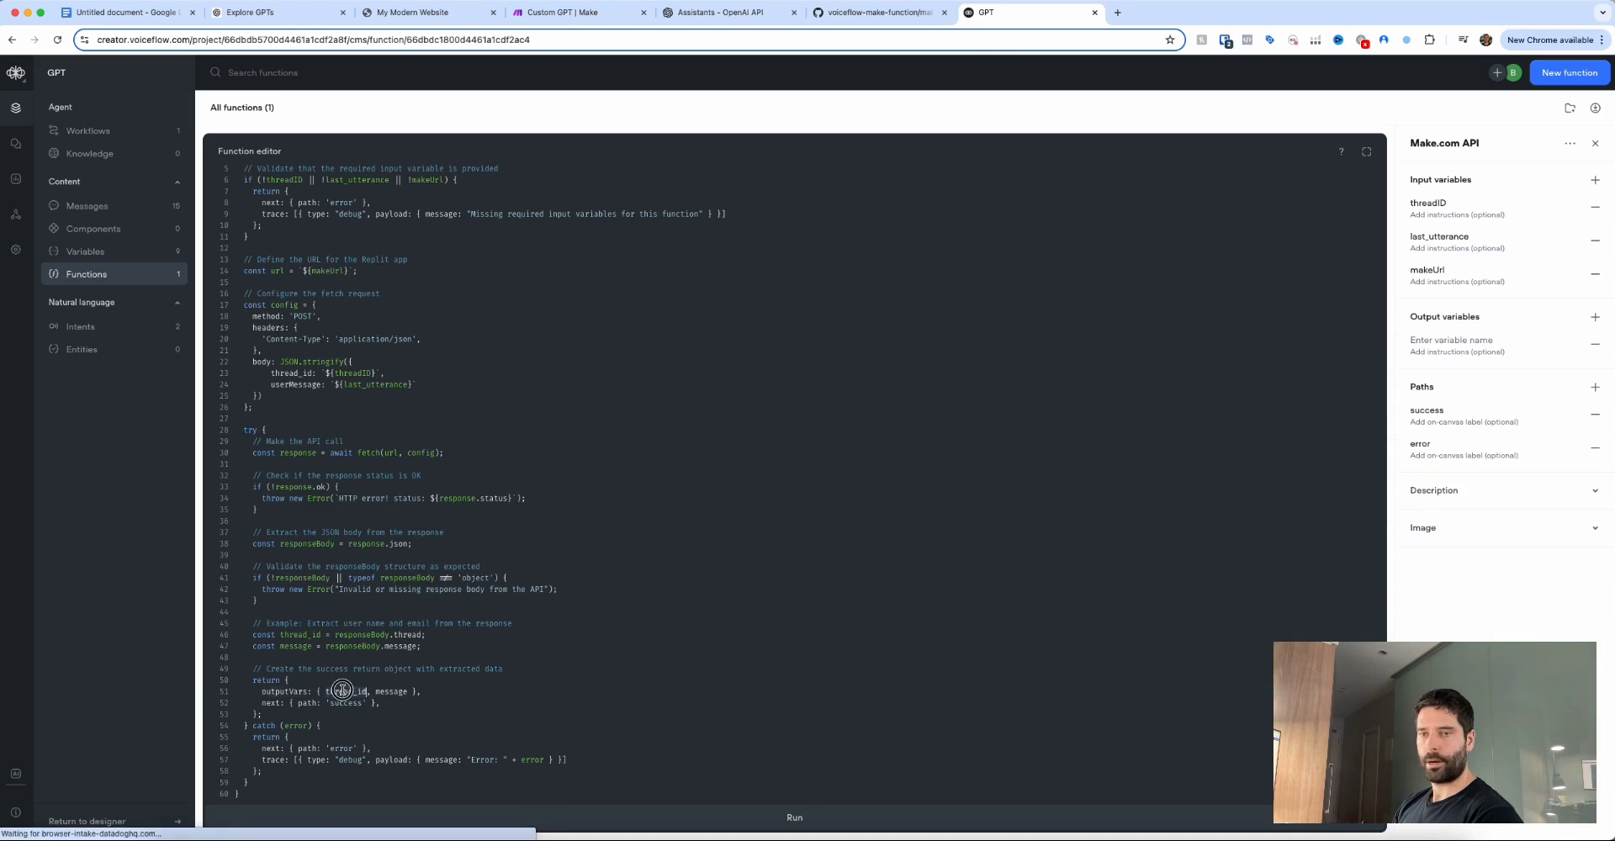
pyautogui.hotkey('ctrl', 'c')
pyautogui.click(1473, 341)
pyautogui.hotkey('ctrl', 'v')
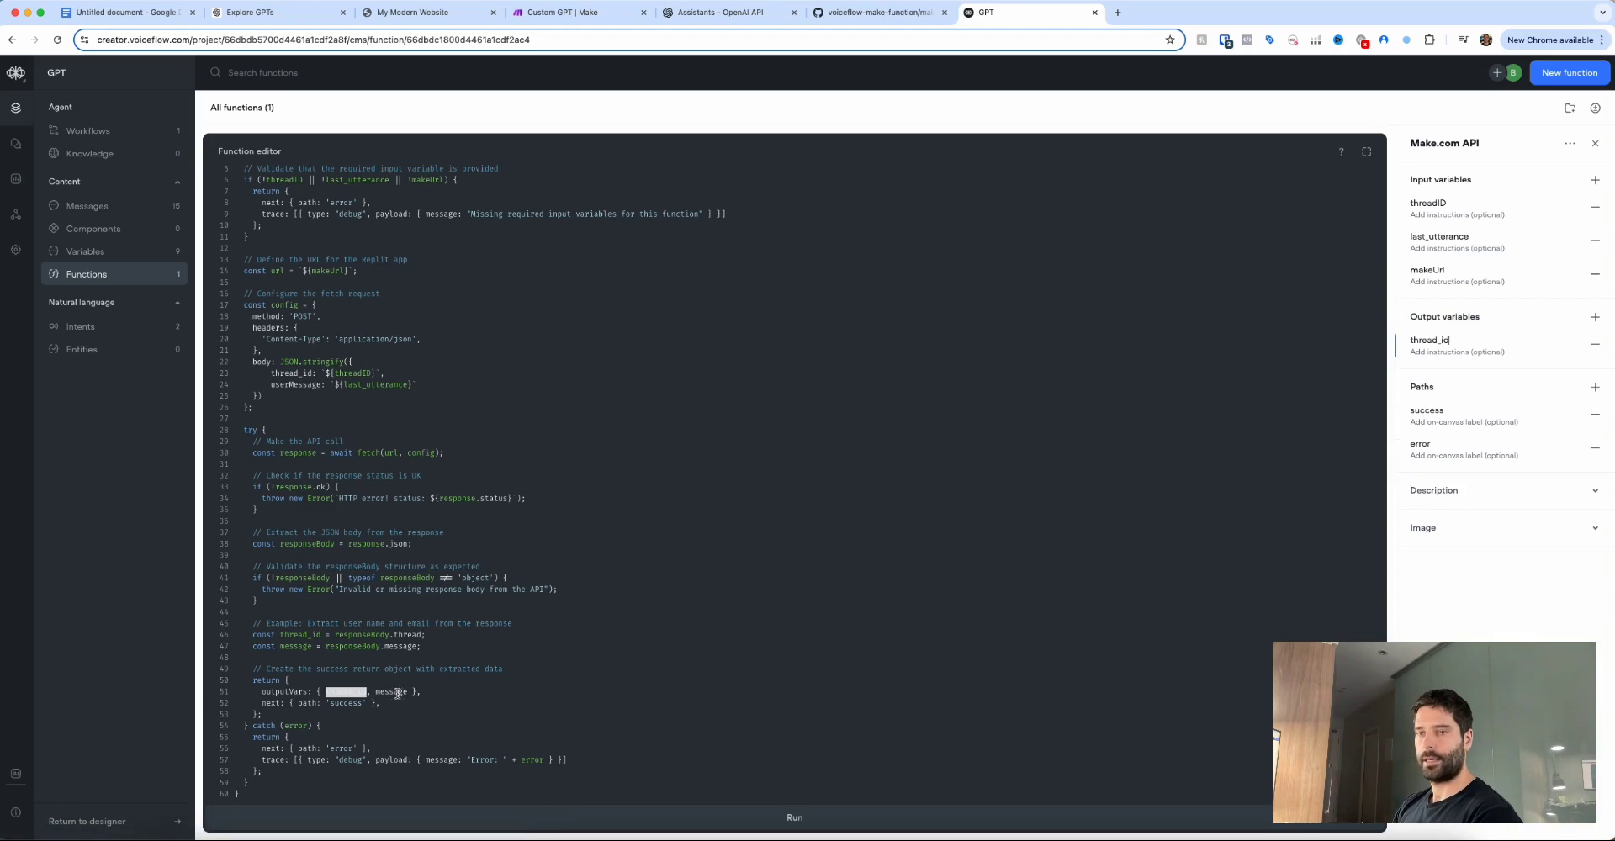
pyautogui.doubleClick(391, 691)
pyautogui.click(1595, 317)
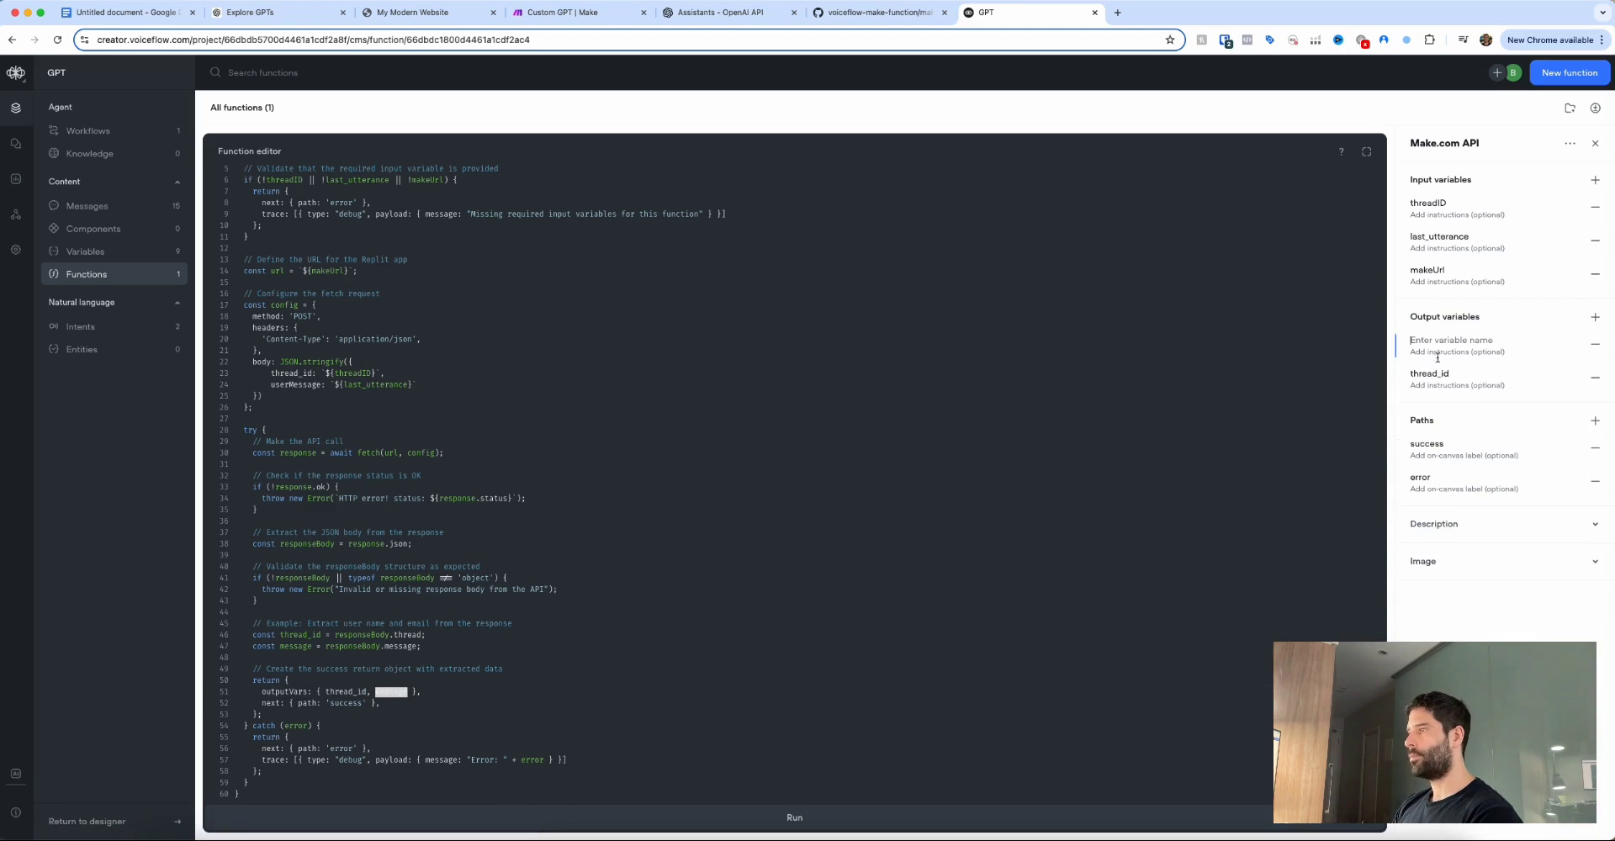
pyautogui.hotkey('ctrl', 'v')
pyautogui.click(916, 483)
pyautogui.scroll(1, 775, 364)
pyautogui.moveTo(1321, 301)
pyautogui.mouseDown()
pyautogui.moveTo(1398, 212)
pyautogui.moveTo(1413, 271)
pyautogui.mouseUp()
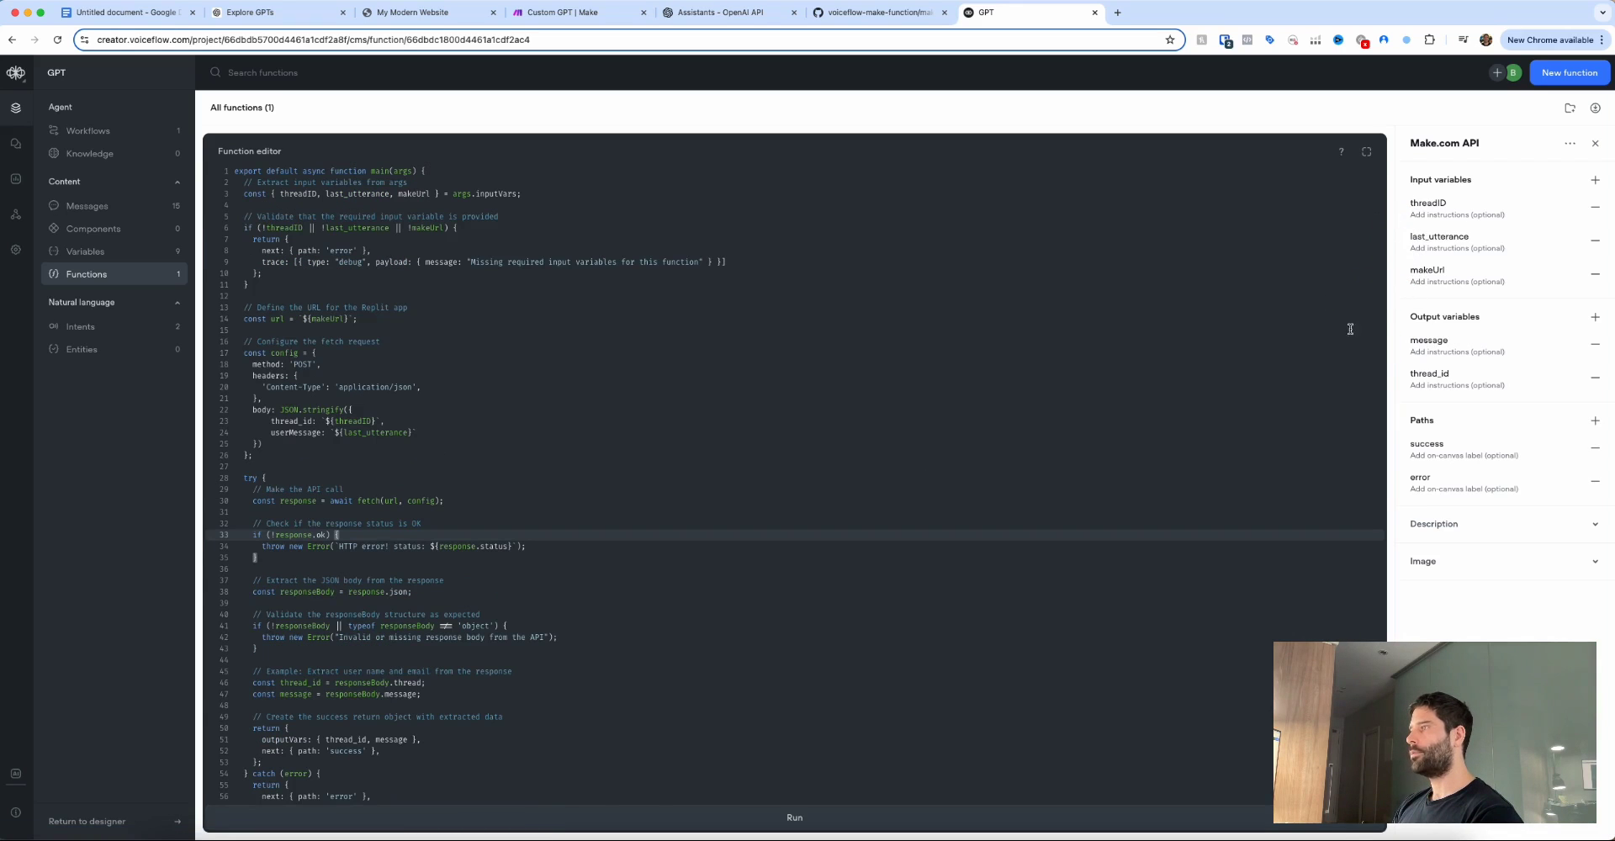
pyautogui.moveTo(1316, 329)
pyautogui.mouseDown()
pyautogui.moveTo(1392, 326)
pyautogui.moveTo(1402, 368)
pyautogui.mouseUp()
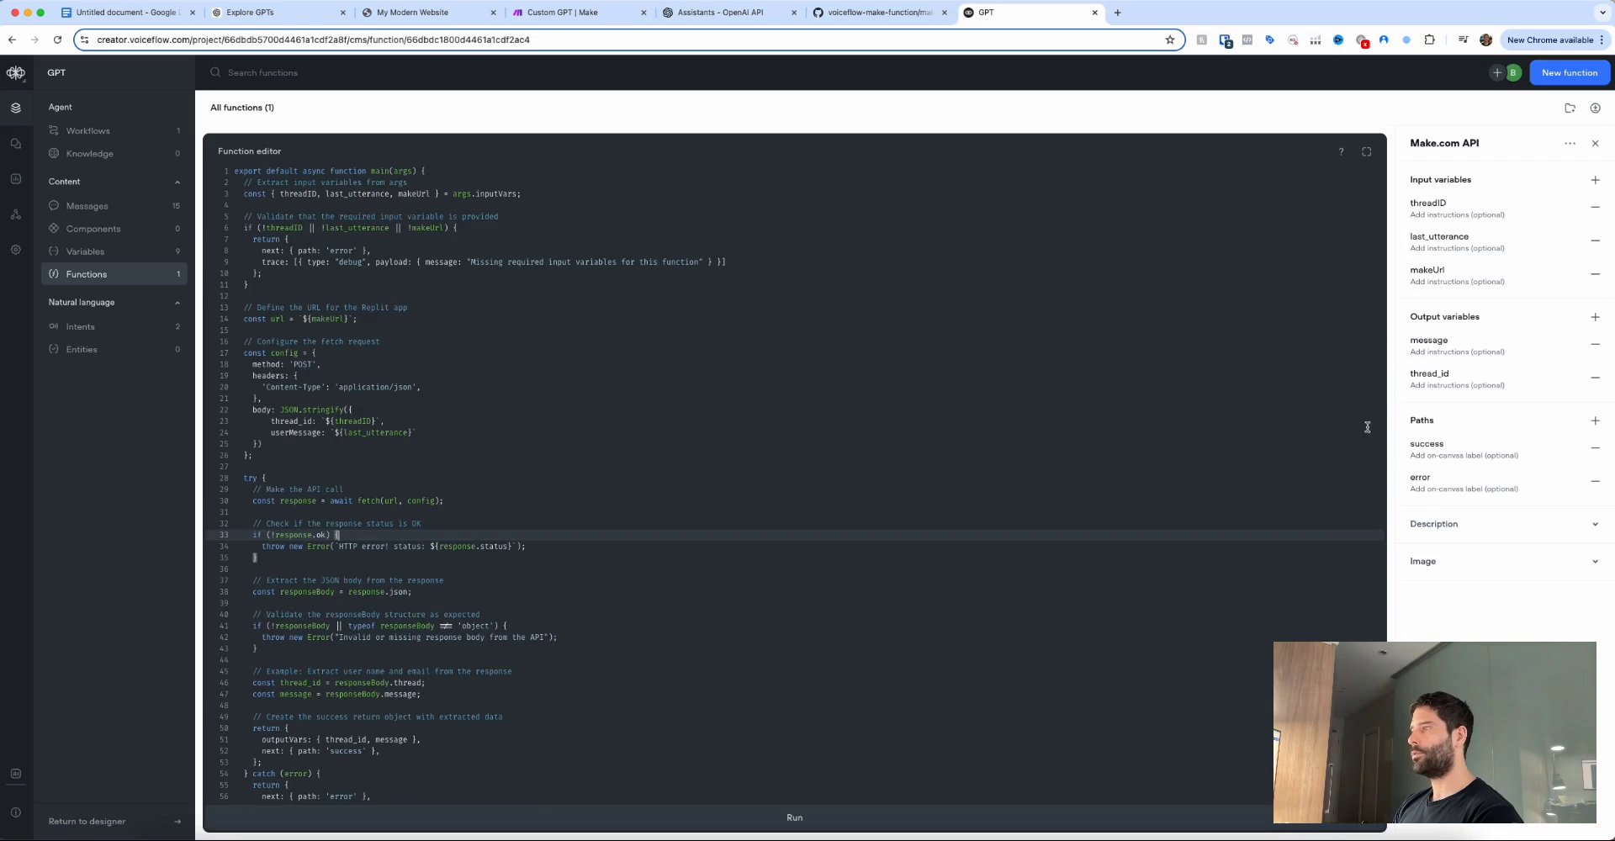
pyautogui.moveTo(1366, 427)
pyautogui.mouseDown()
pyautogui.moveTo(1400, 421)
pyautogui.moveTo(1409, 492)
pyautogui.mouseUp()
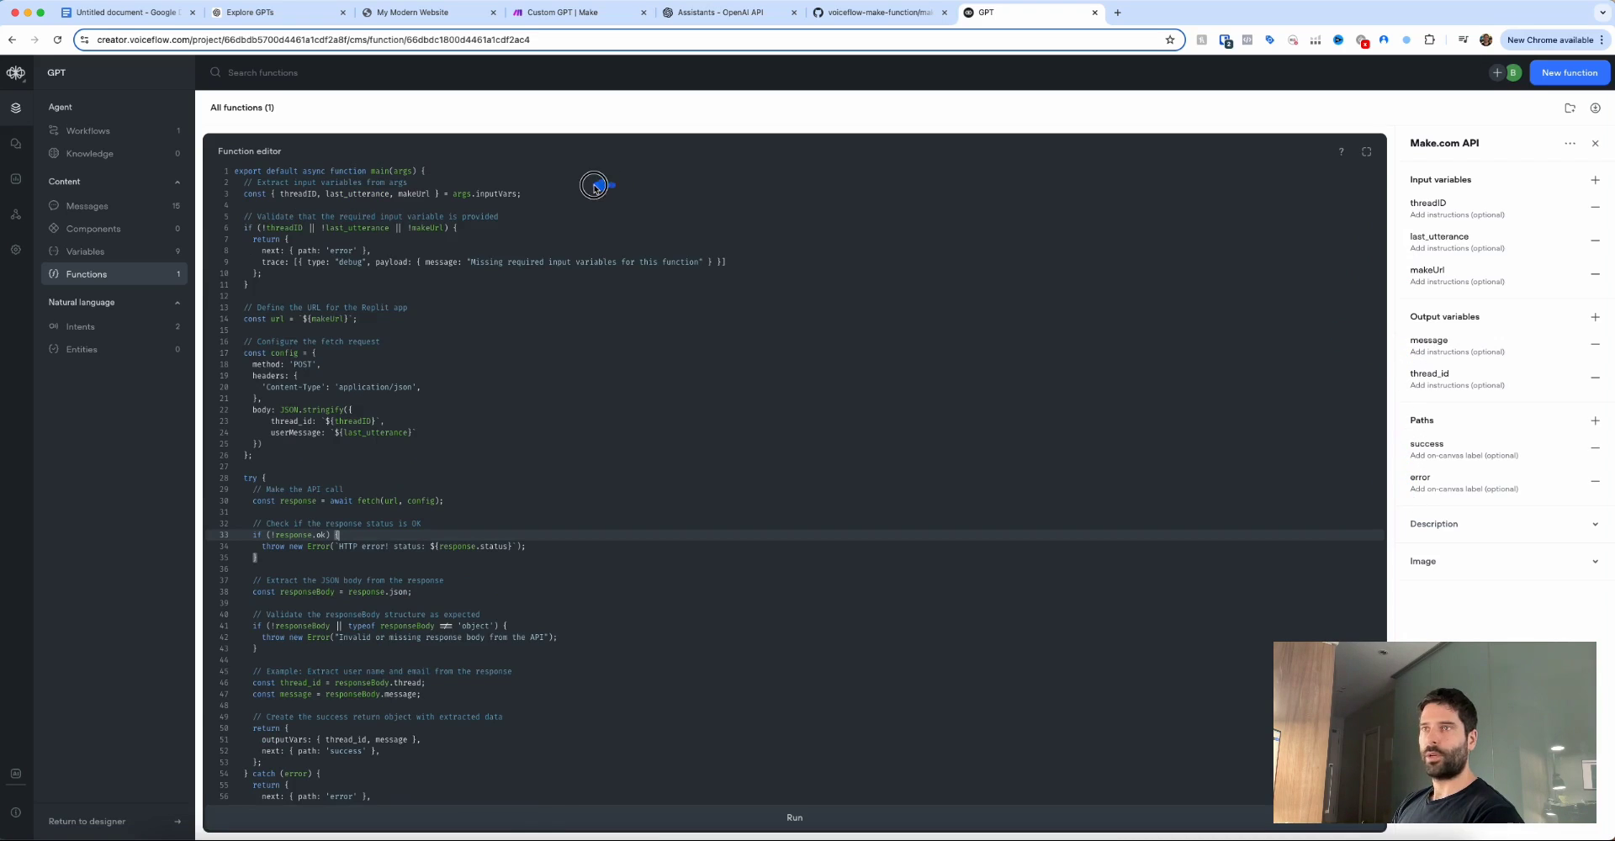
pyautogui.moveTo(595, 186)
pyautogui.mouseDown()
pyautogui.moveTo(316, 202)
pyautogui.moveTo(434, 203)
pyautogui.mouseUp()
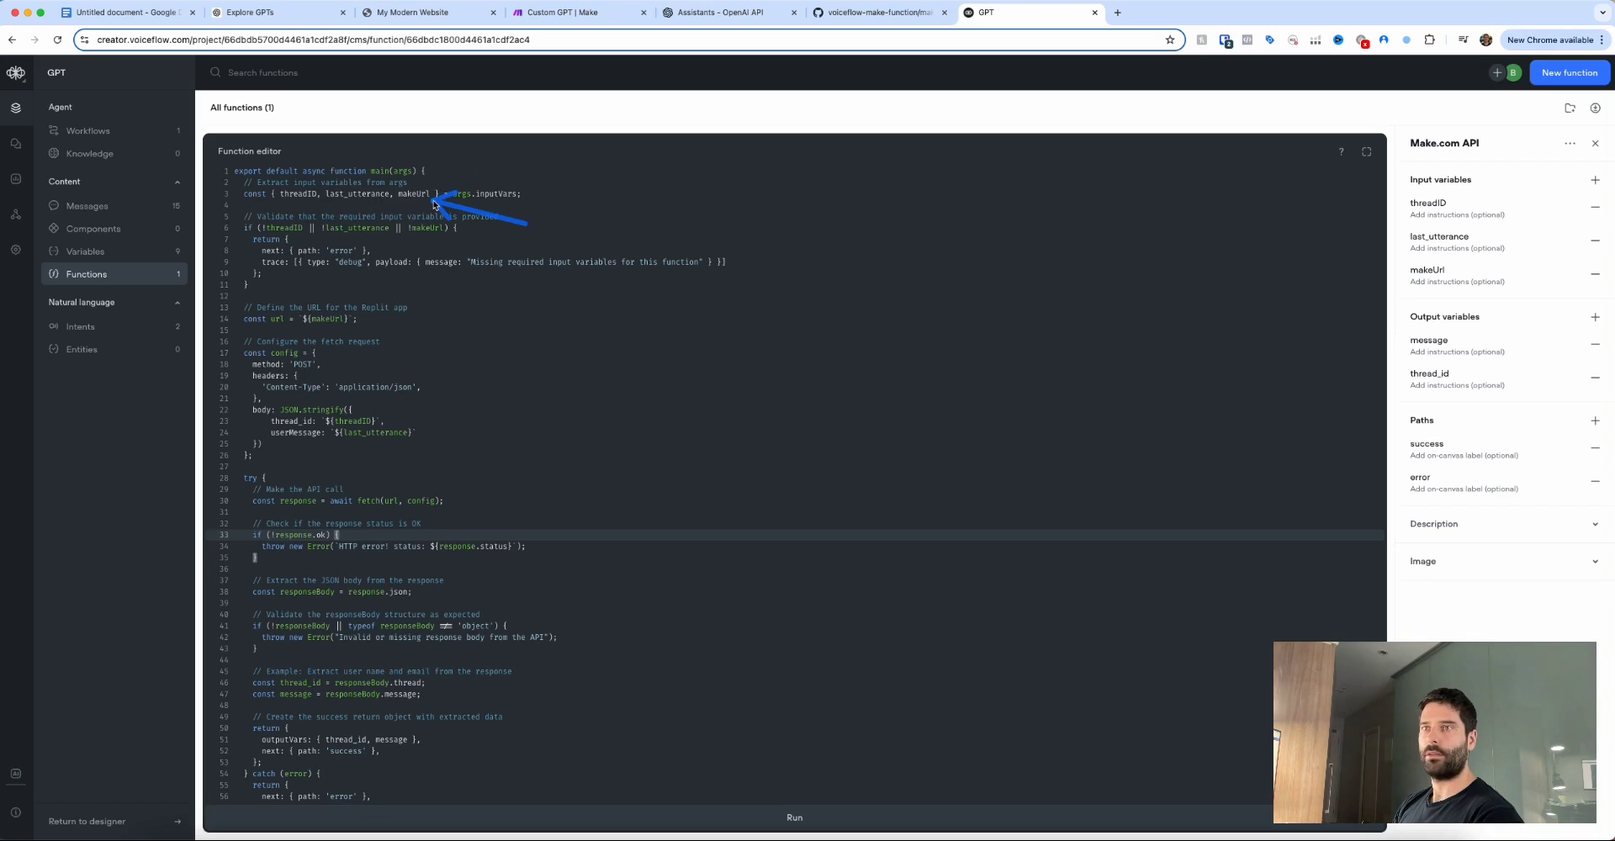
pyautogui.moveTo(461, 311)
pyautogui.mouseDown()
pyautogui.moveTo(433, 270)
pyautogui.moveTo(361, 260)
pyautogui.moveTo(336, 227)
pyautogui.moveTo(425, 229)
pyautogui.moveTo(328, 242)
pyautogui.mouseUp()
pyautogui.moveTo(542, 378)
pyautogui.mouseDown()
pyautogui.moveTo(472, 270)
pyautogui.moveTo(643, 267)
pyautogui.moveTo(535, 269)
pyautogui.mouseUp()
pyautogui.moveTo(492, 368)
pyautogui.mouseDown()
pyautogui.moveTo(432, 360)
pyautogui.moveTo(399, 332)
pyautogui.moveTo(405, 426)
pyautogui.mouseUp()
pyautogui.scroll(-2, 405, 426)
pyautogui.moveTo(173, 565)
pyautogui.mouseDown()
pyautogui.moveTo(241, 435)
pyautogui.moveTo(239, 715)
pyautogui.mouseUp()
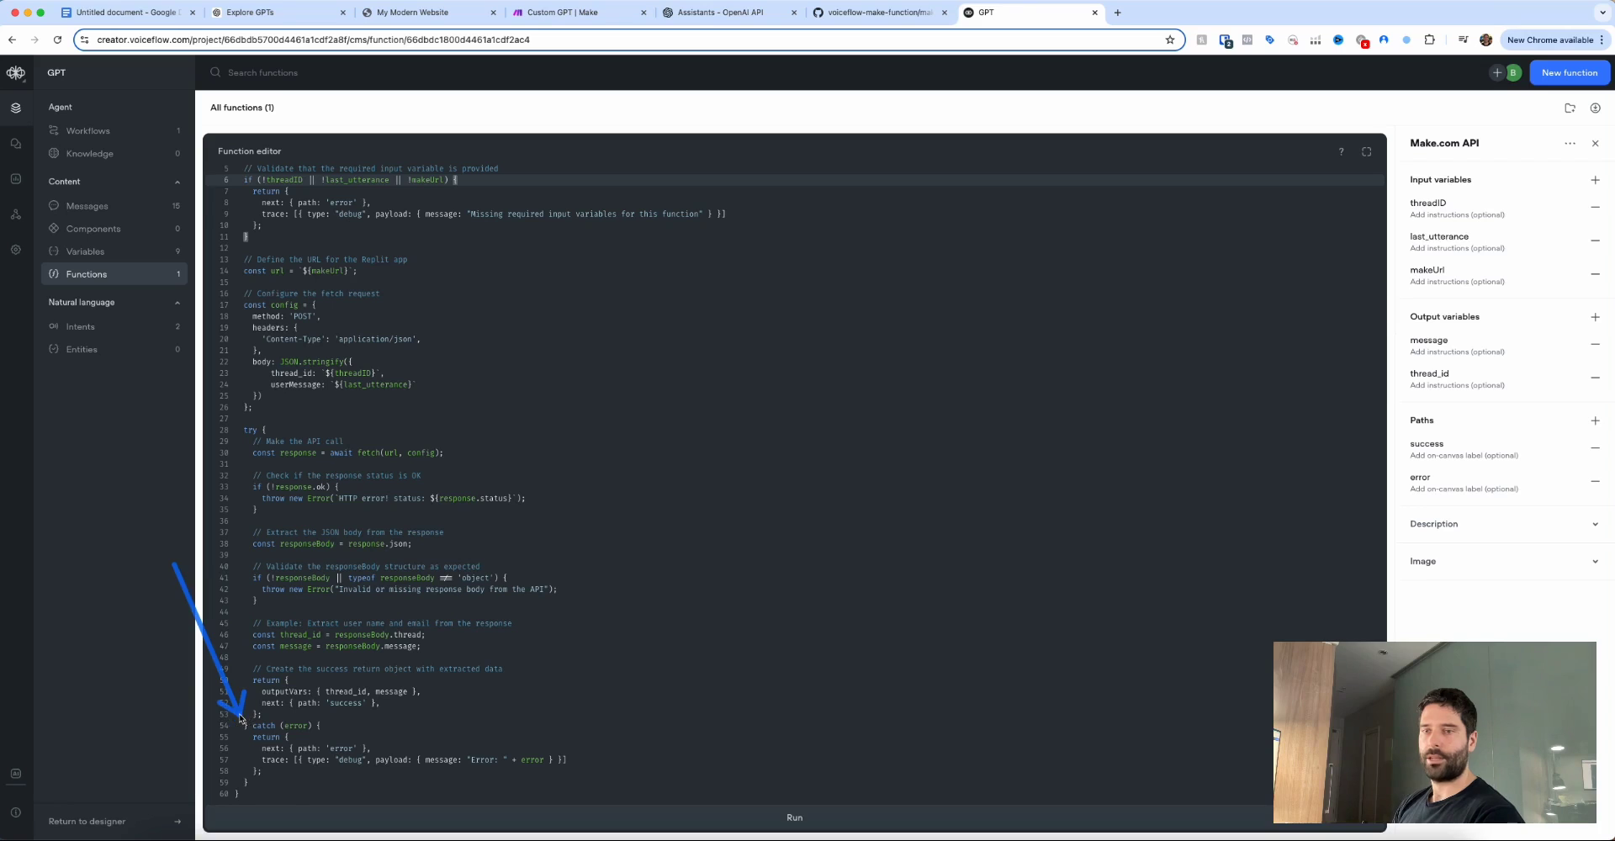
pyautogui.moveTo(589, 437)
pyautogui.mouseDown()
pyautogui.moveTo(416, 433)
pyautogui.moveTo(425, 626)
pyautogui.mouseUp()
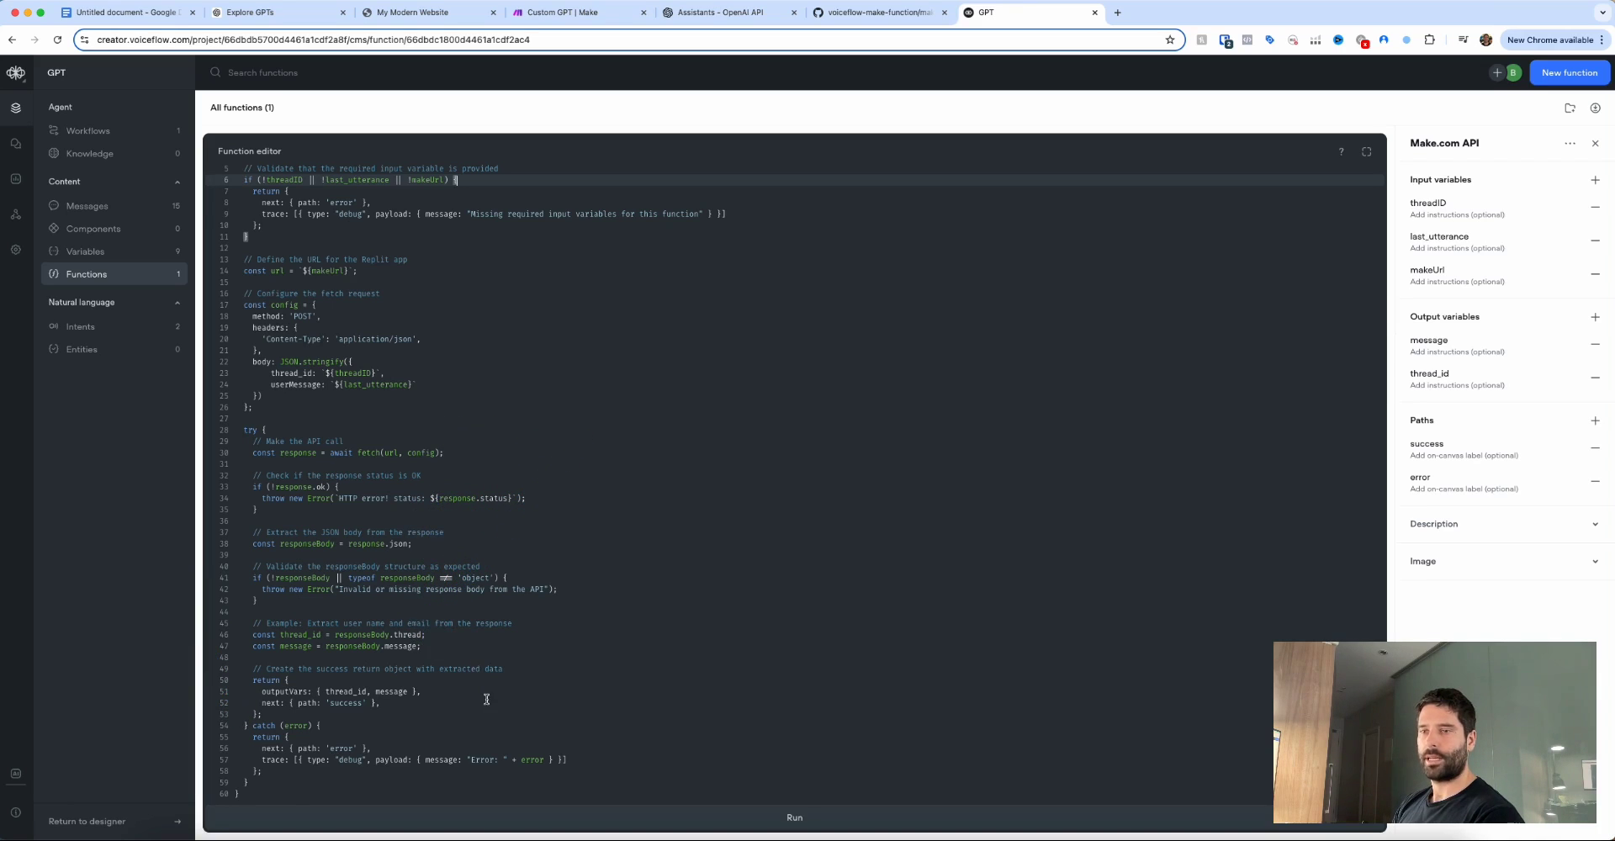
pyautogui.moveTo(485, 706); pyautogui.dragTo(381, 699)
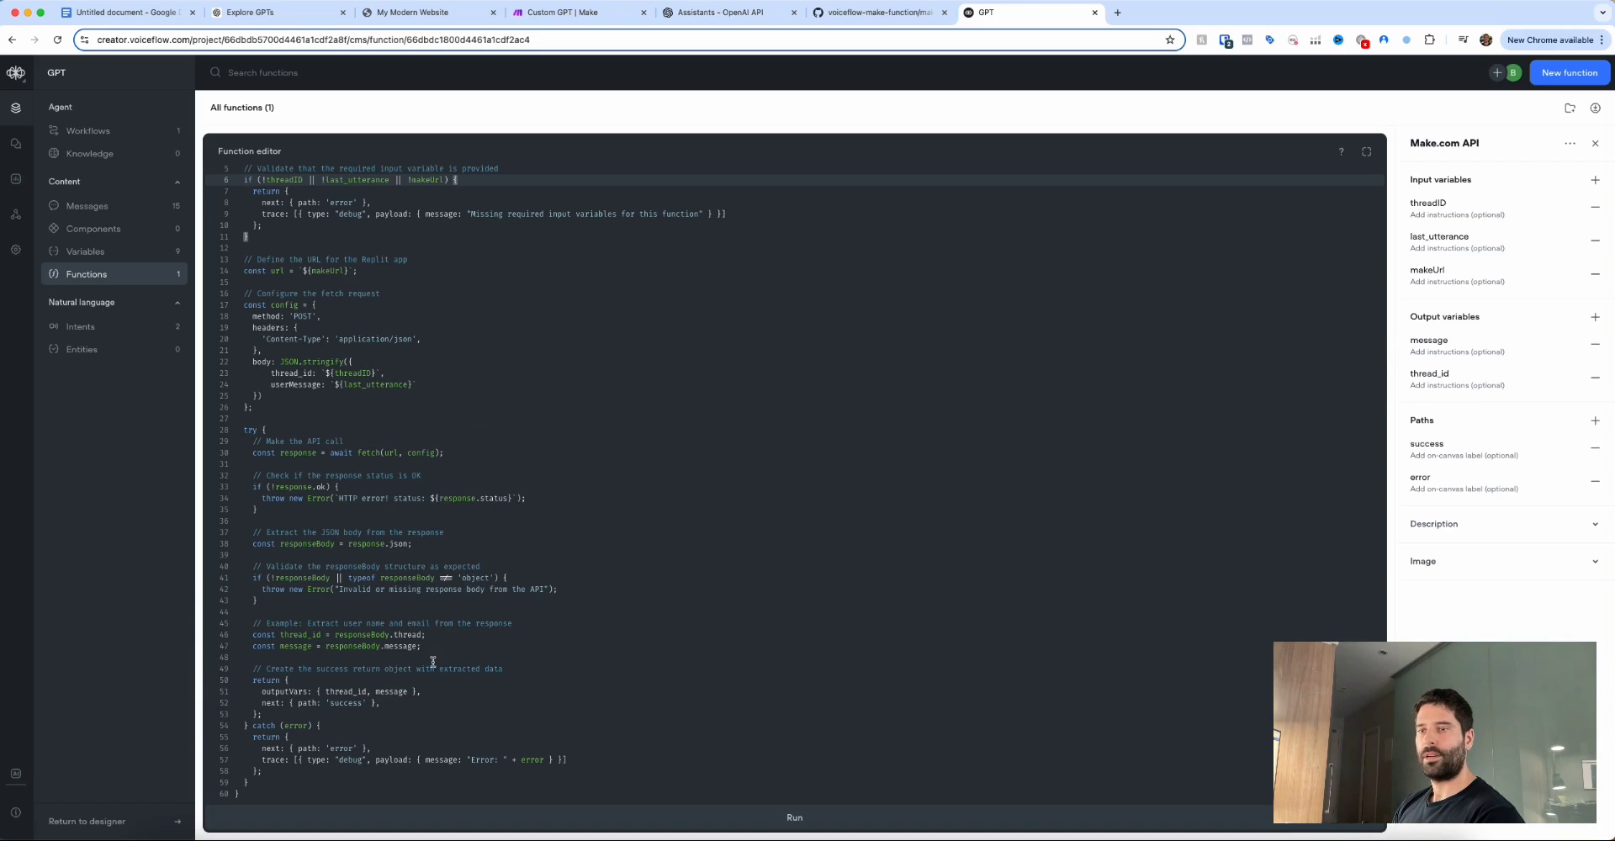
pyautogui.moveTo(662, 595)
pyautogui.mouseDown()
pyautogui.moveTo(530, 504)
pyautogui.moveTo(511, 639)
pyautogui.mouseUp()
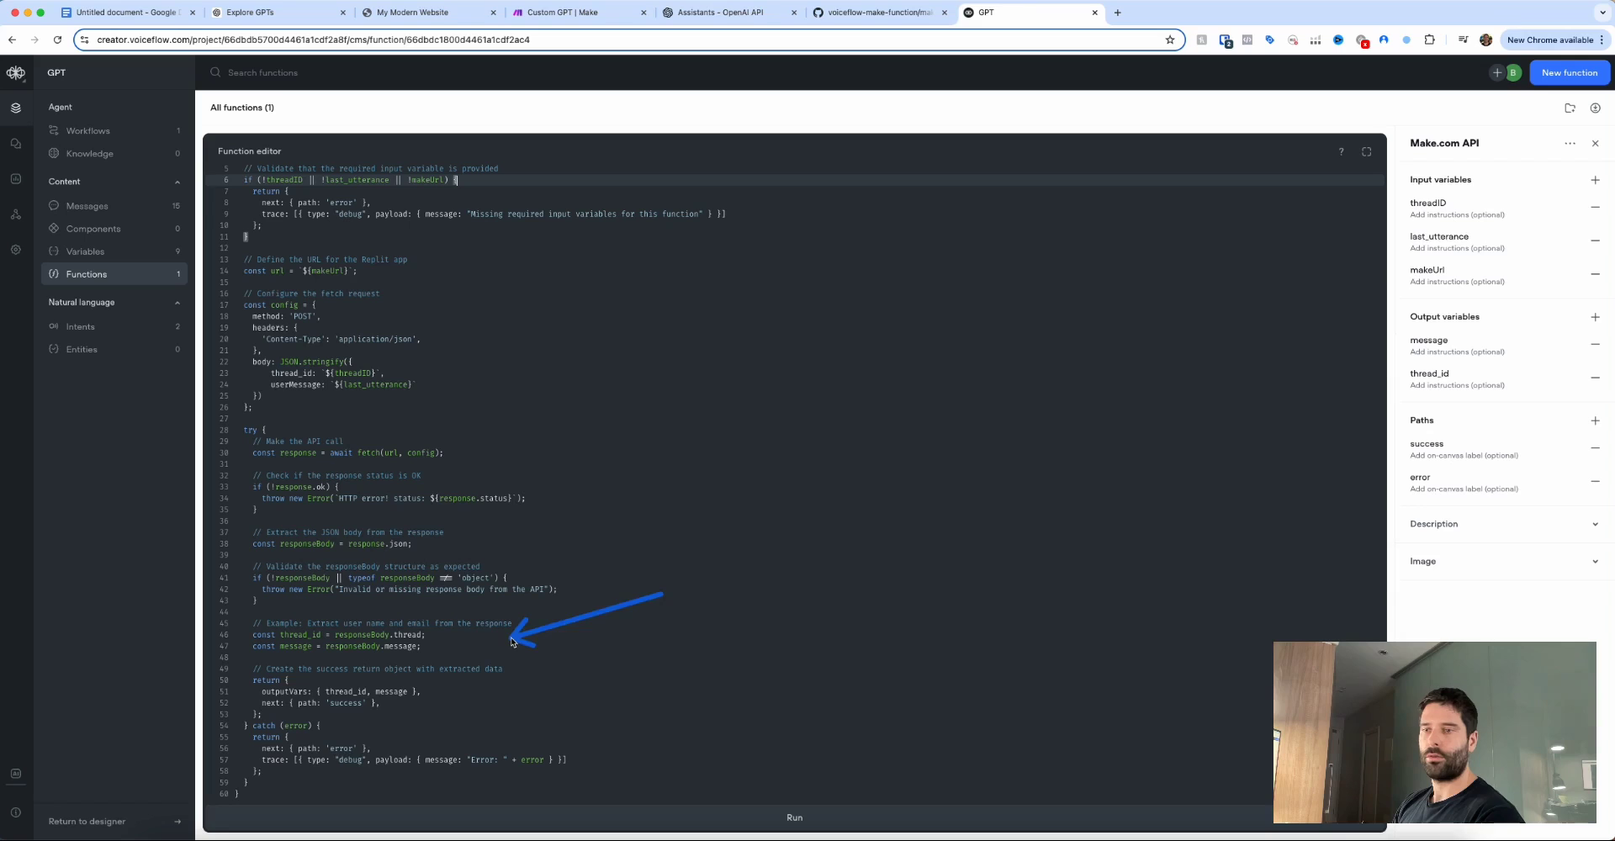
pyautogui.moveTo(421, 742); pyautogui.dragTo(293, 732)
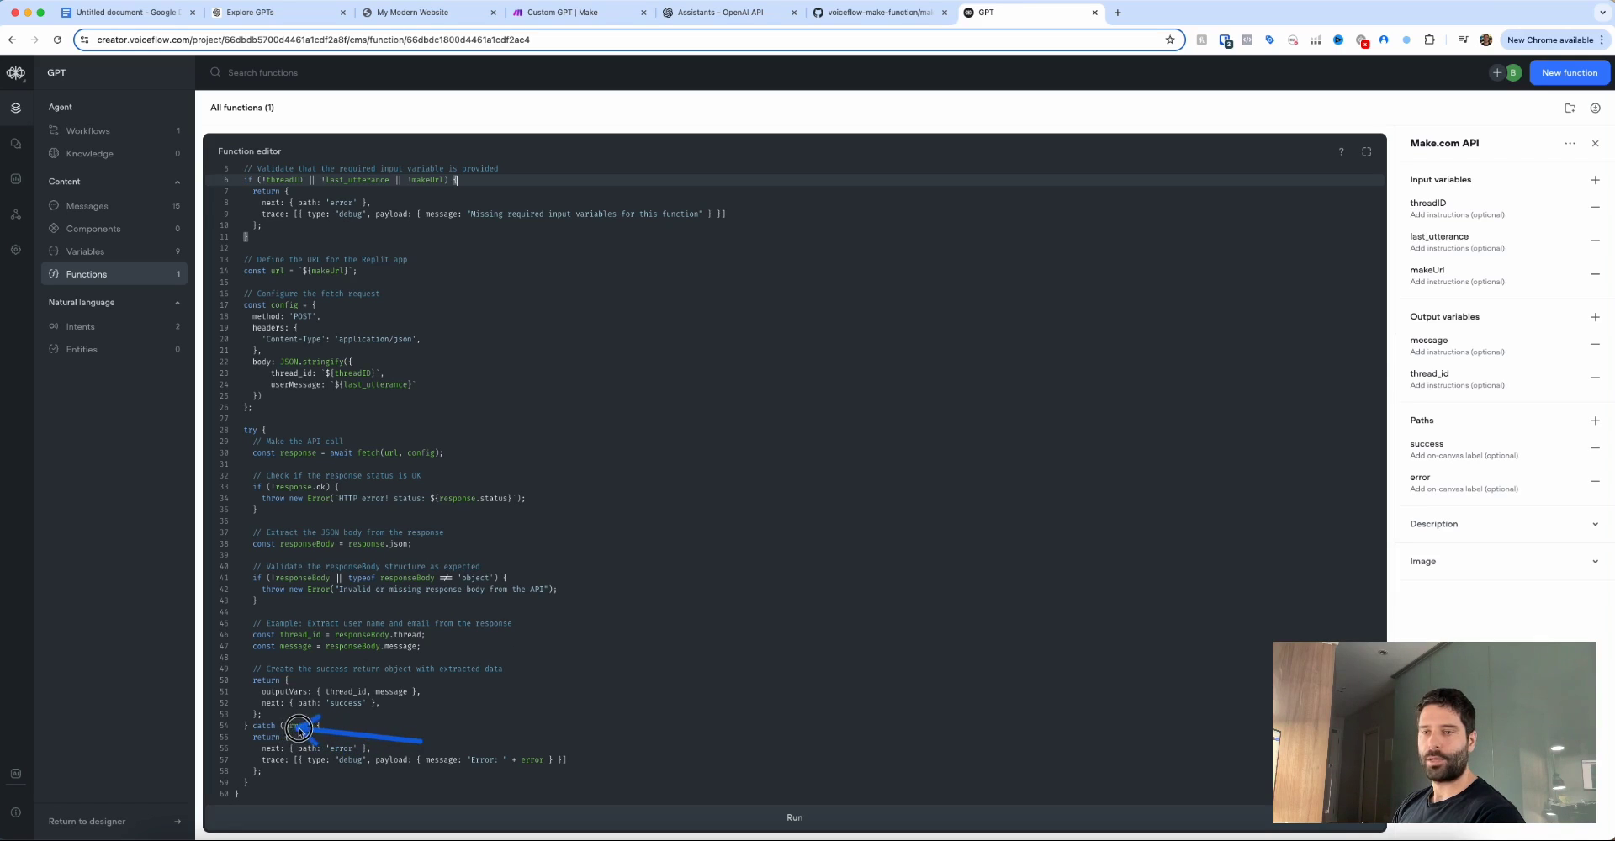
pyautogui.moveTo(515, 717)
pyautogui.mouseDown()
pyautogui.moveTo(433, 740)
pyautogui.moveTo(541, 747)
pyautogui.mouseUp()
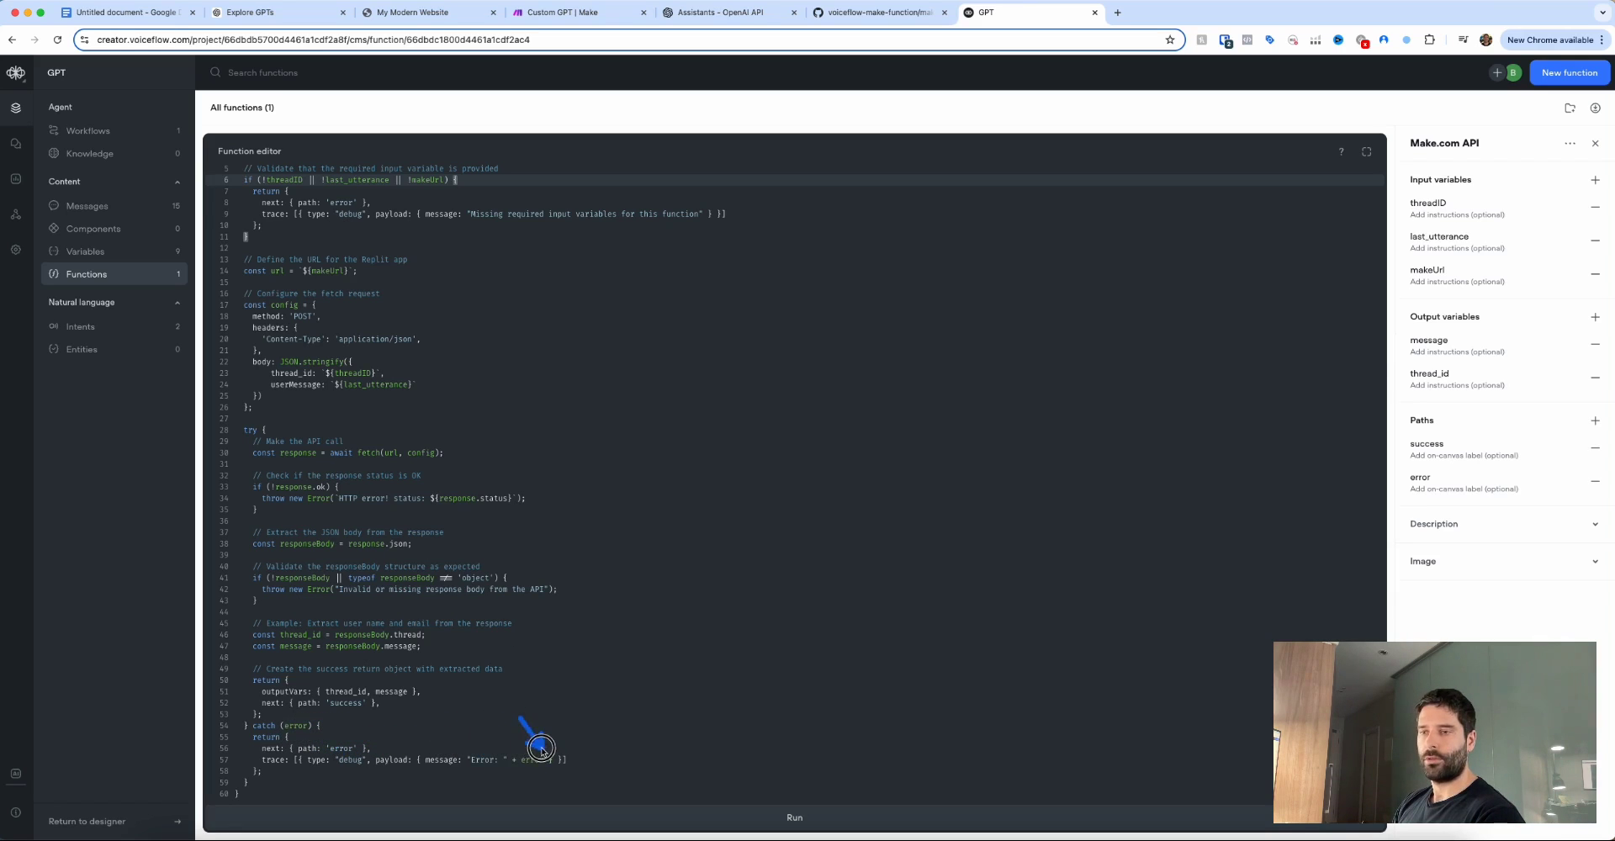
pyautogui.moveTo(244, 307)
pyautogui.mouseDown()
pyautogui.moveTo(144, 144)
pyautogui.moveTo(101, 141)
pyautogui.mouseUp()
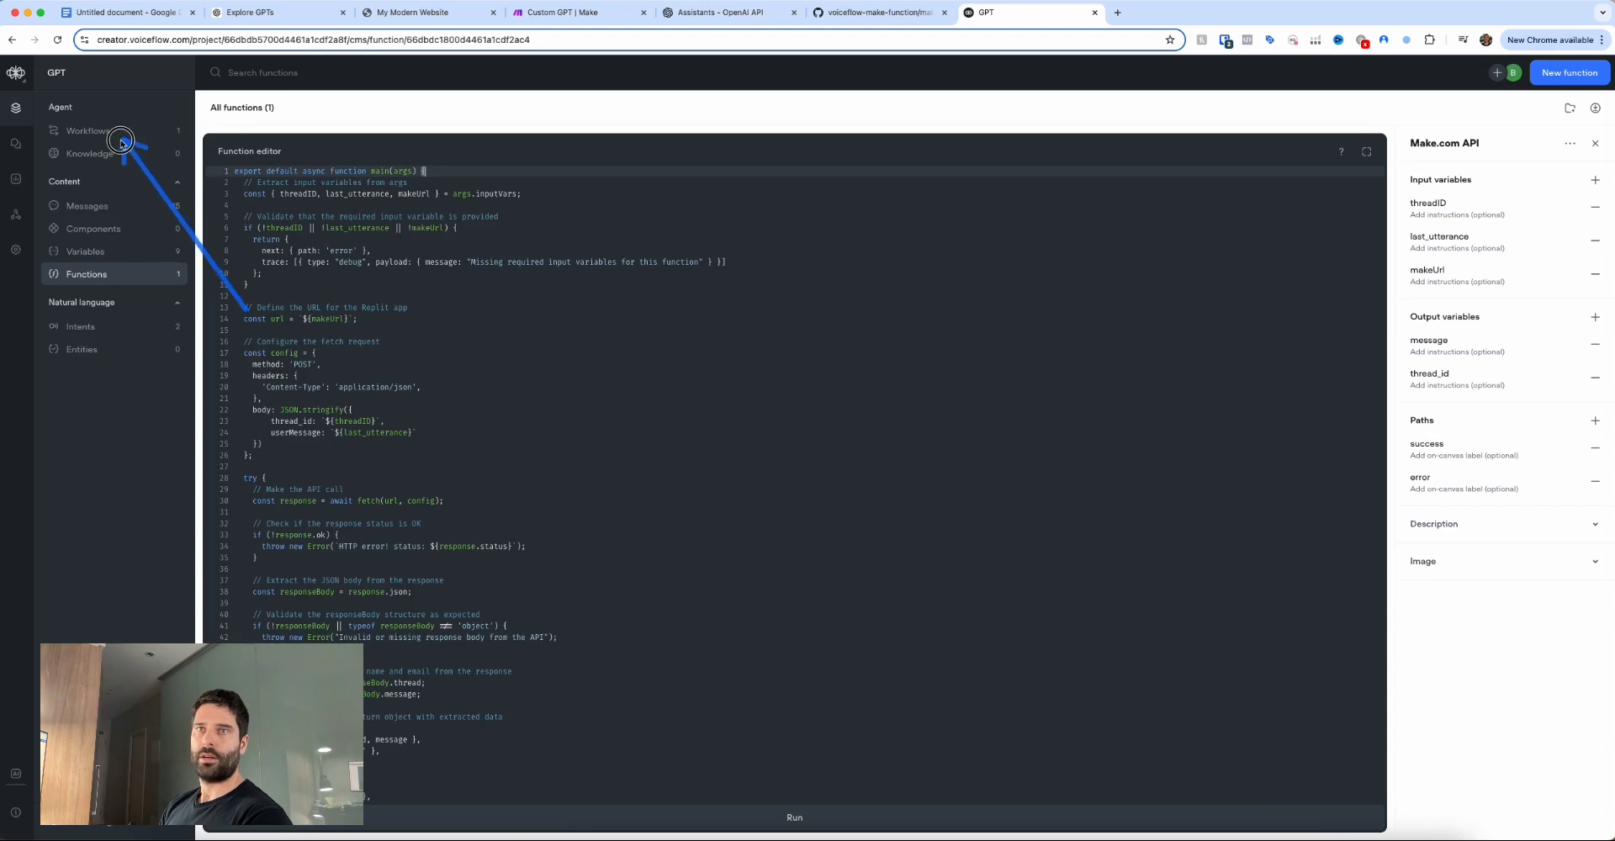
# In the Home workflow, assign the Make.com API function to the API Call block.
pyautogui.click(101, 141)
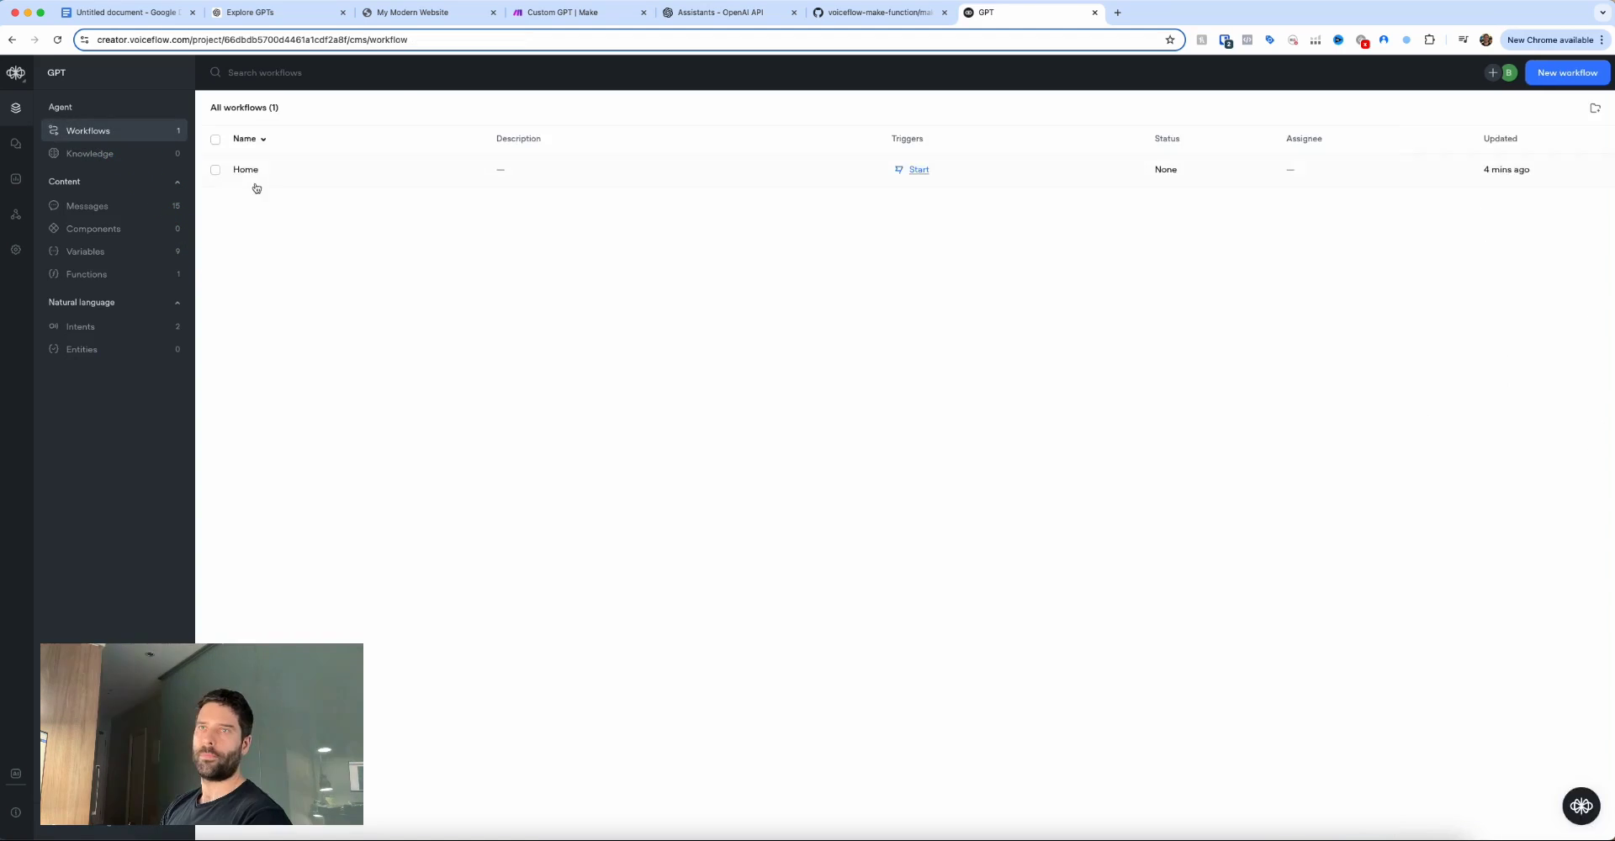
pyautogui.moveTo(270, 216); pyautogui.dragTo(245, 171)
pyautogui.doubleClick(245, 171)
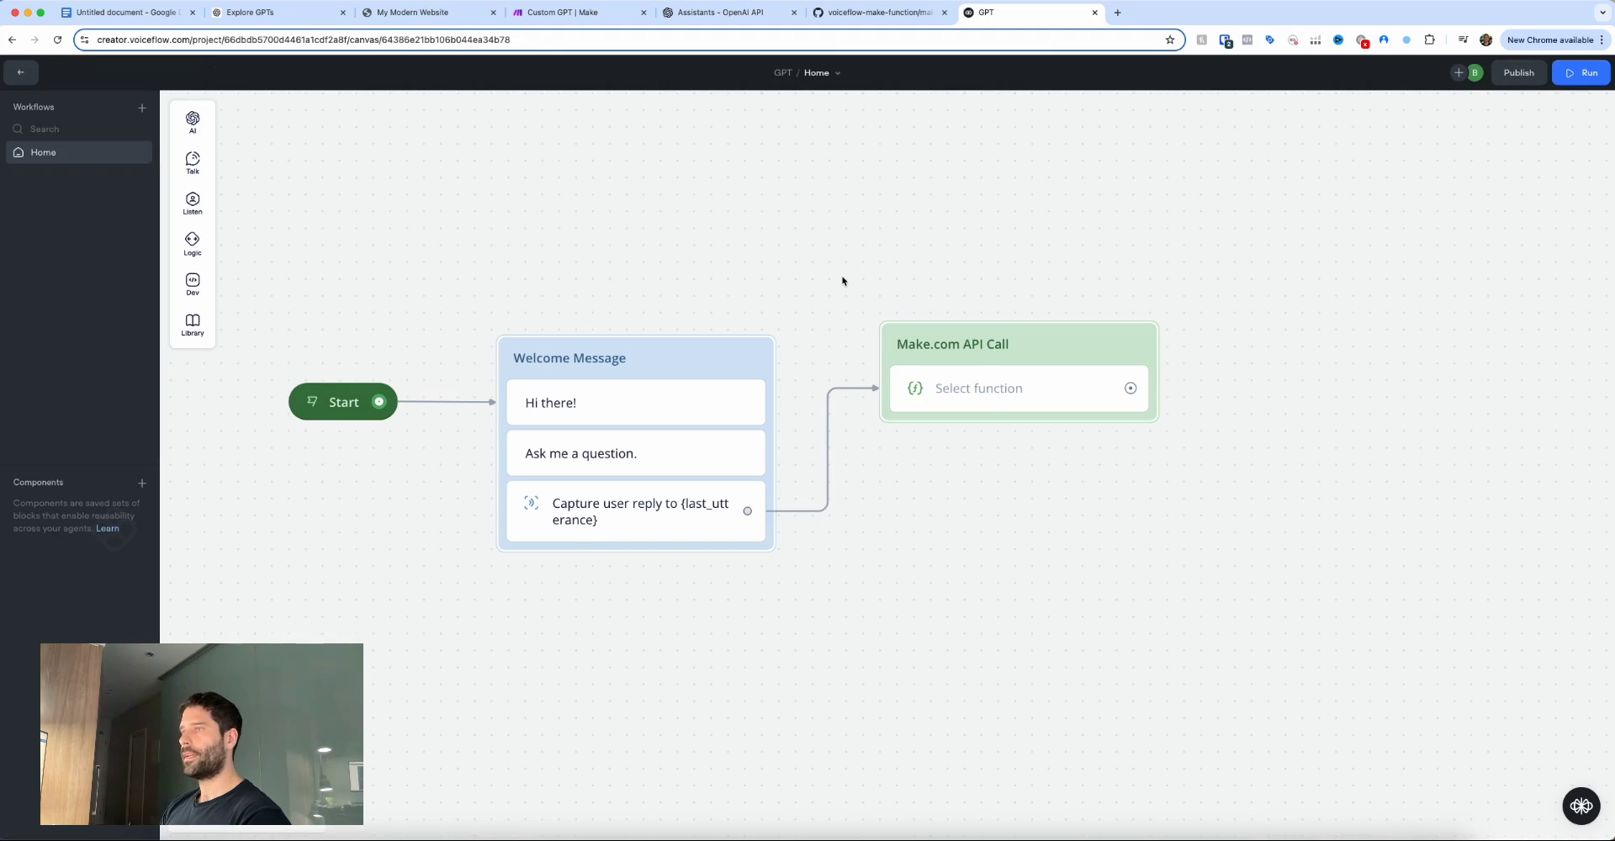
pyautogui.moveTo(1127, 482); pyautogui.dragTo(1033, 402)
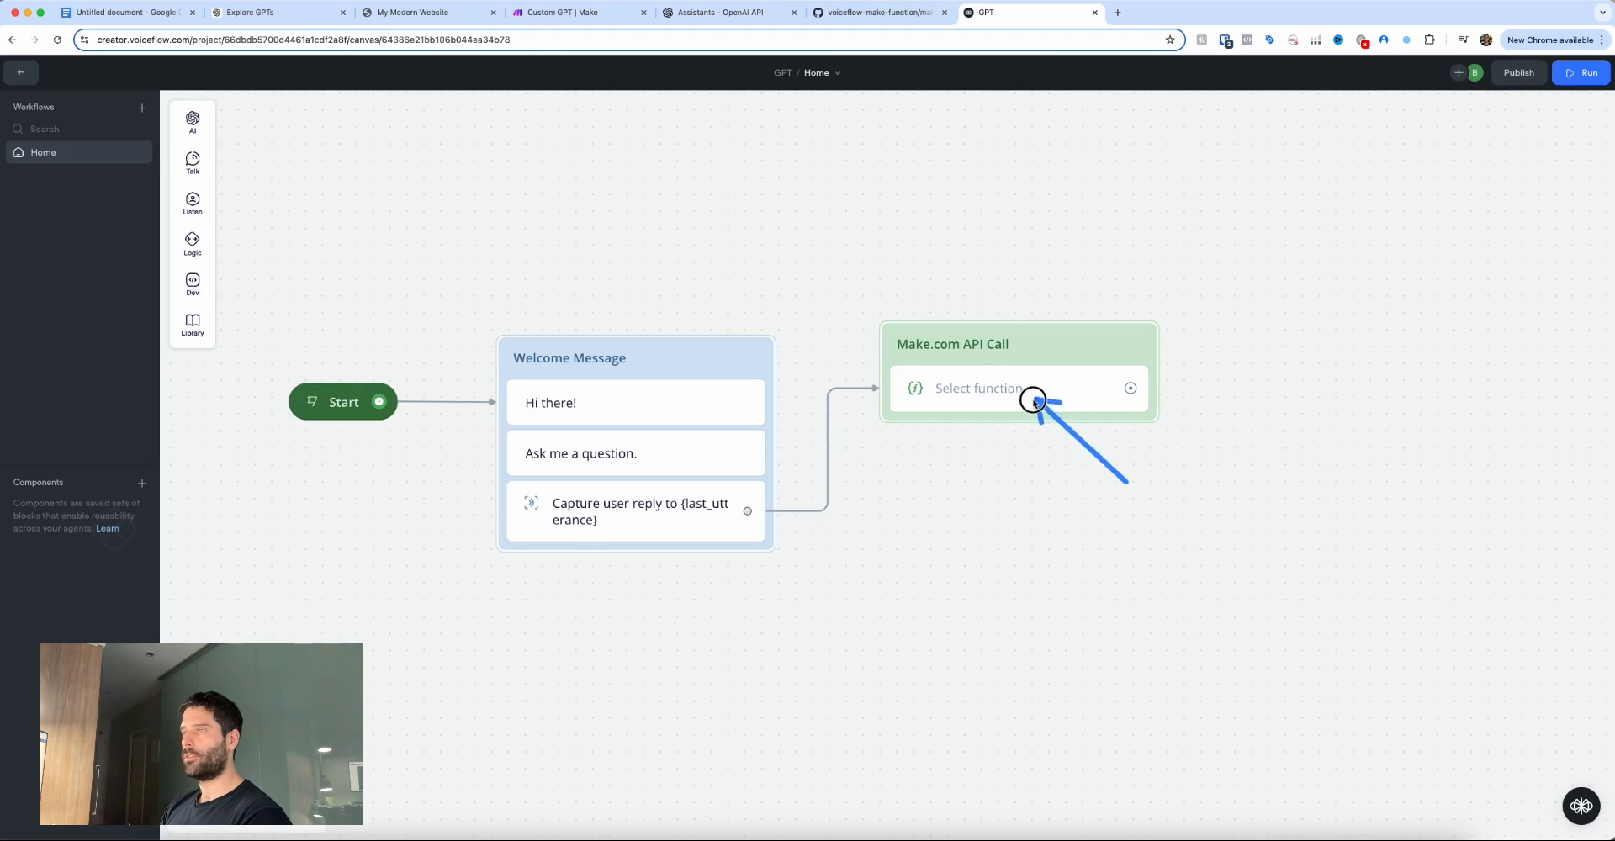
pyautogui.click(1006, 394)
pyautogui.click(1474, 149)
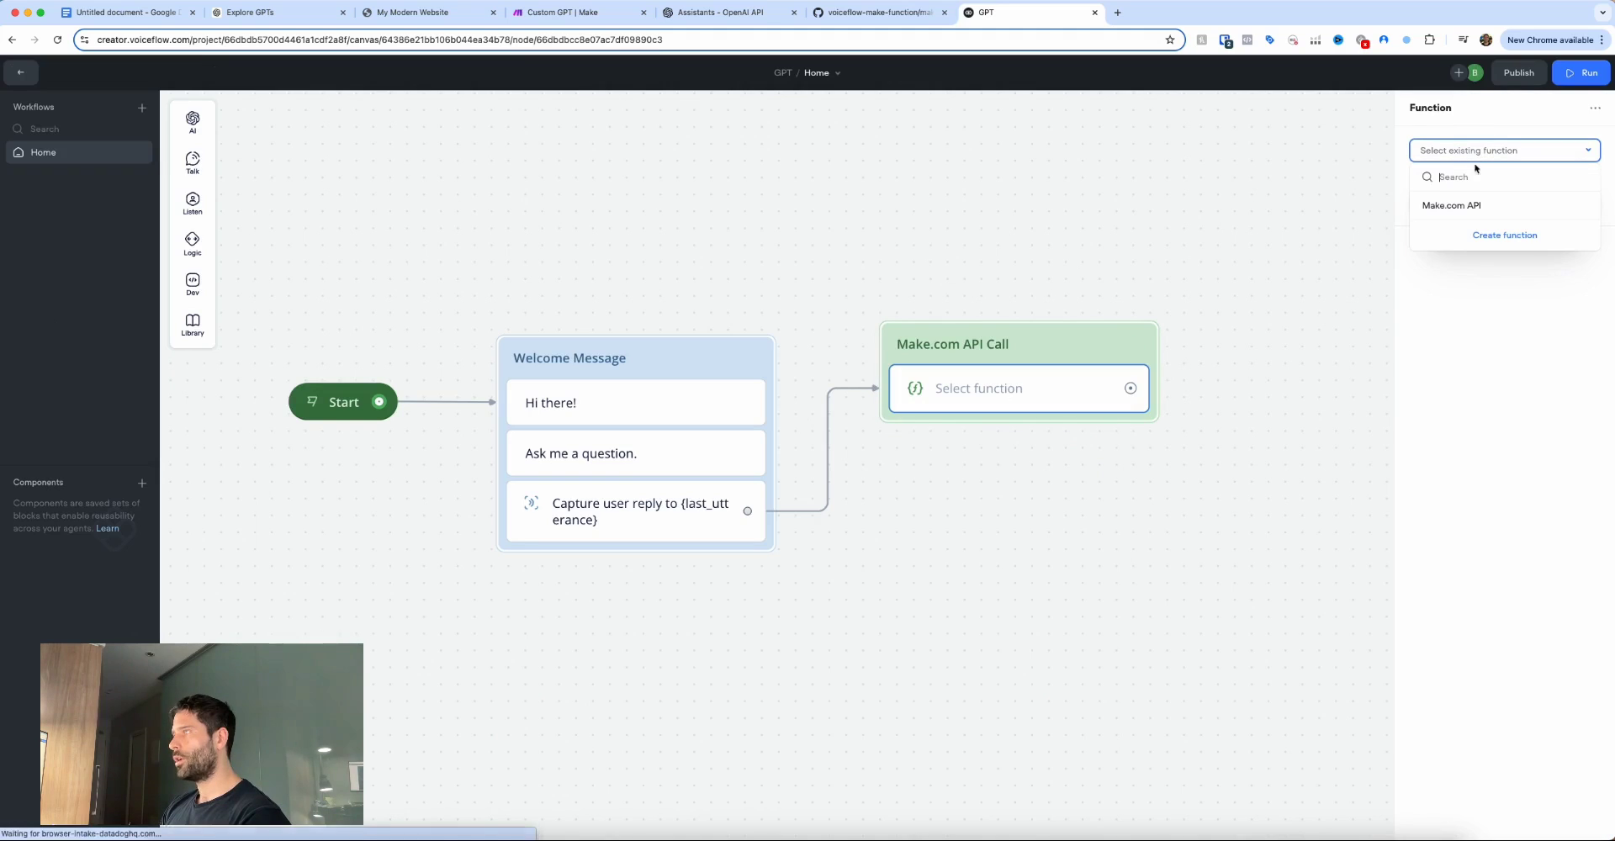
pyautogui.click(1455, 207)
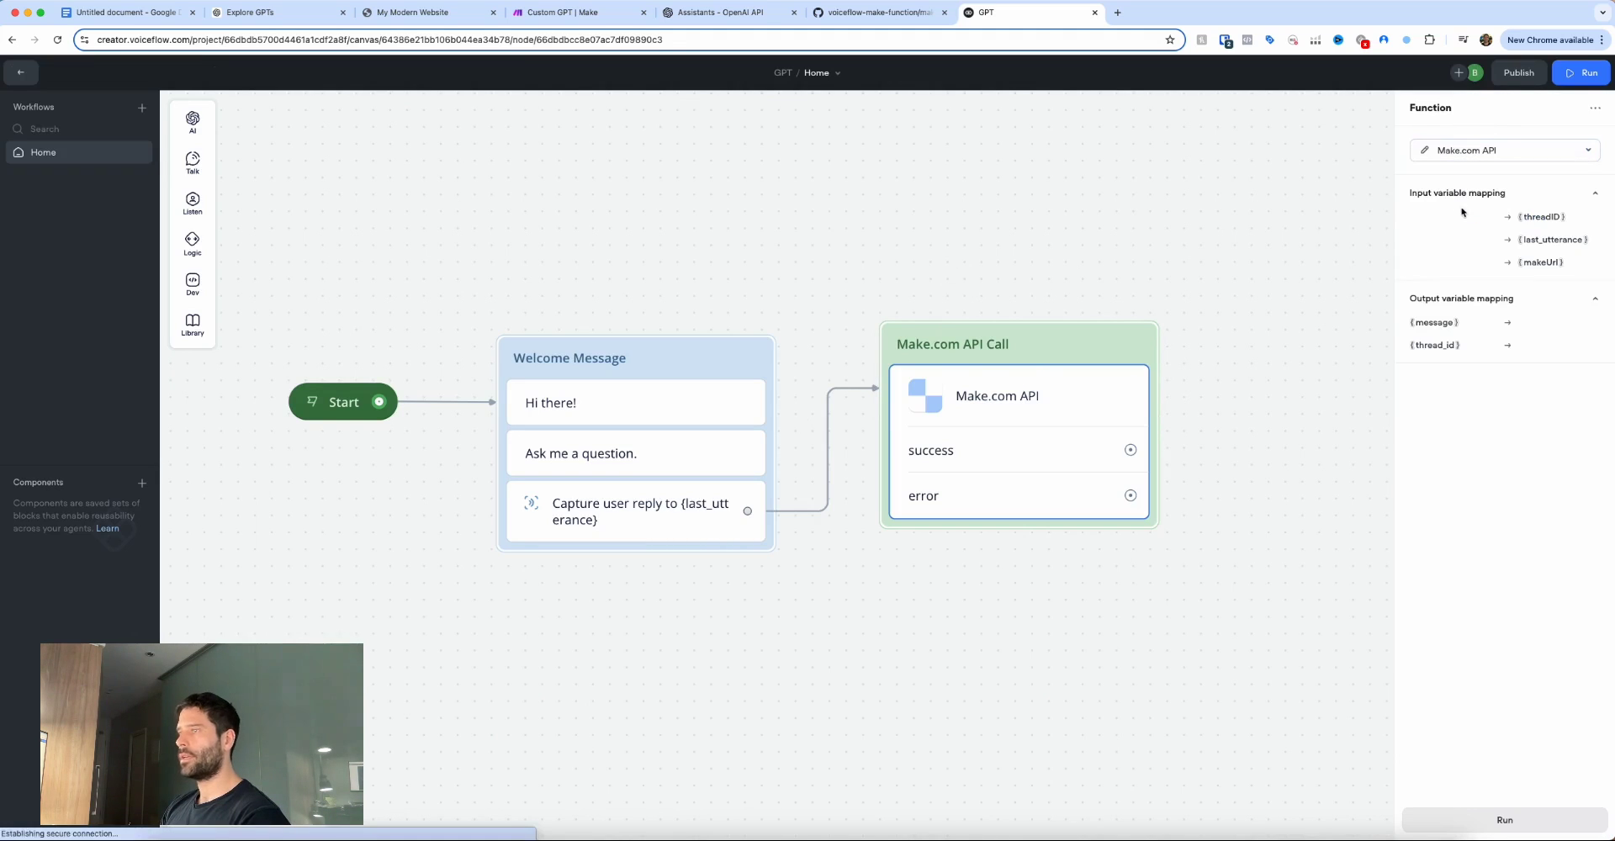
pyautogui.click(1283, 385)
# Reopen the Make.com API block to review its success/error paths and variable mappings.
pyautogui.moveTo(1079, 582)
pyautogui.mouseDown()
pyautogui.moveTo(1016, 488)
pyautogui.moveTo(1038, 462)
pyautogui.moveTo(1014, 478)
pyautogui.mouseUp()
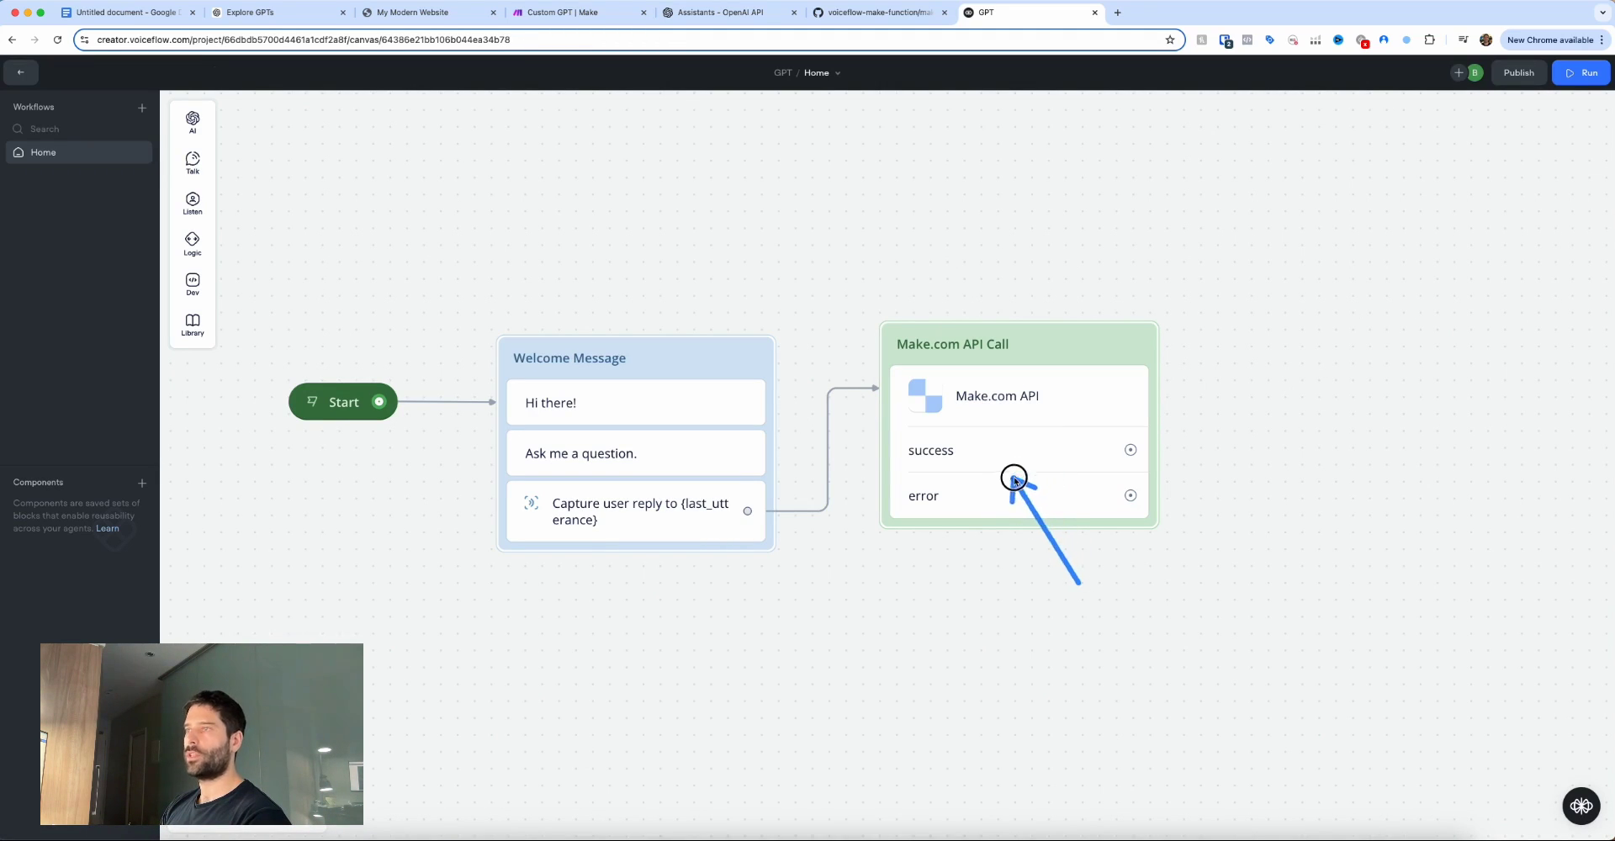
pyautogui.moveTo(966, 594); pyautogui.dragTo(976, 431)
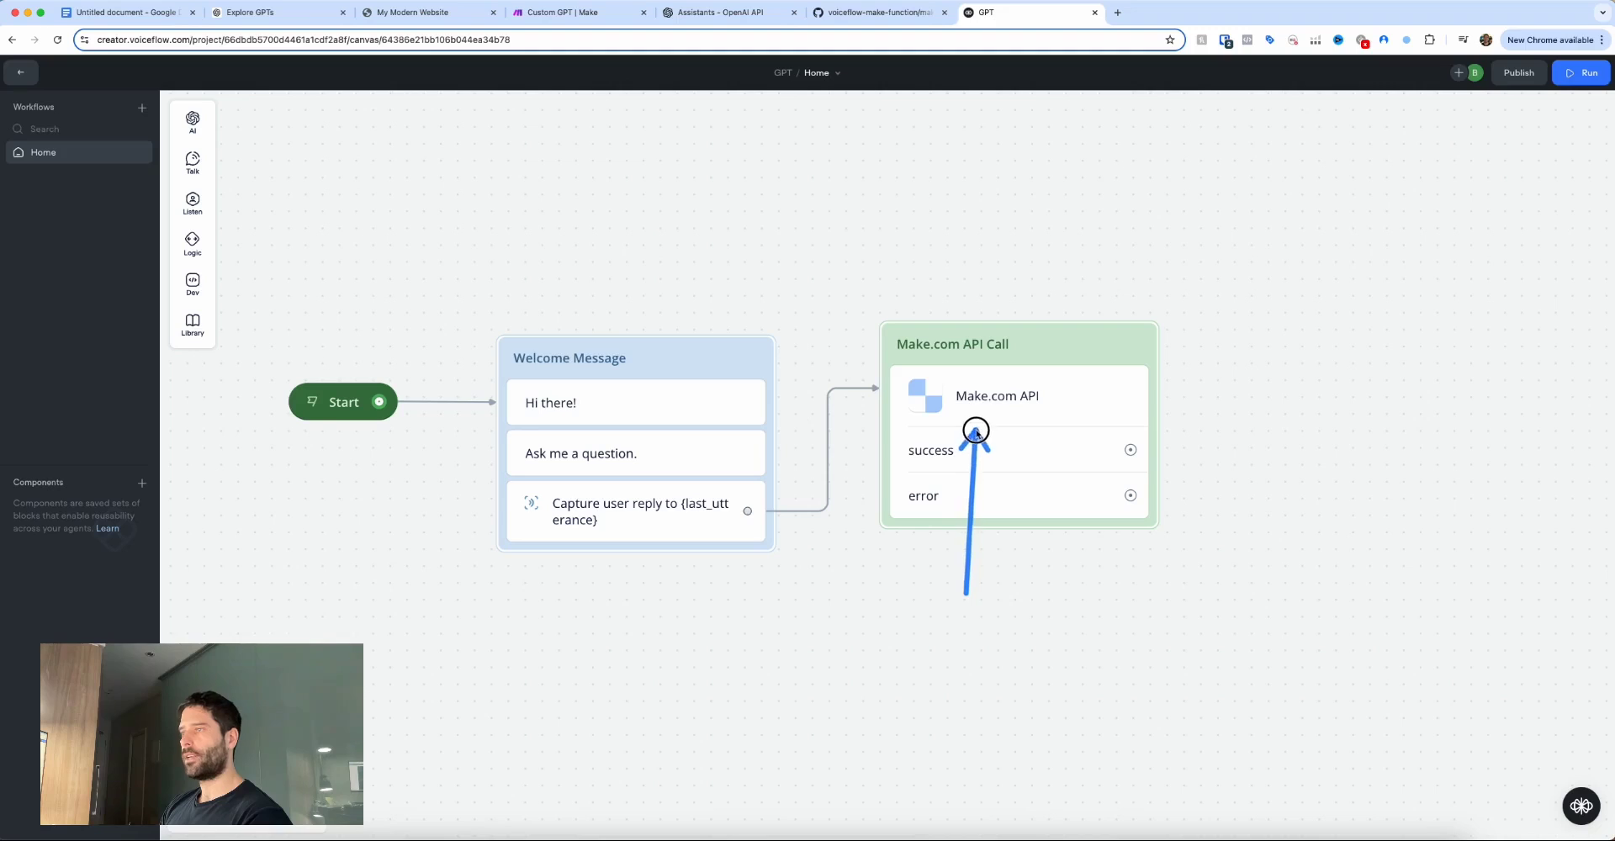
pyautogui.click(998, 427)
pyautogui.moveTo(1348, 255)
pyautogui.mouseDown()
pyautogui.moveTo(1400, 212)
pyautogui.moveTo(1413, 254)
pyautogui.moveTo(1404, 212)
pyautogui.moveTo(1410, 259)
pyautogui.mouseUp()
pyautogui.moveTo(1490, 427); pyautogui.dragTo(1519, 356)
pyautogui.moveTo(1355, 242)
pyautogui.mouseDown()
pyautogui.moveTo(1449, 221)
pyautogui.moveTo(1453, 261)
pyautogui.moveTo(1482, 221)
pyautogui.mouseUp()
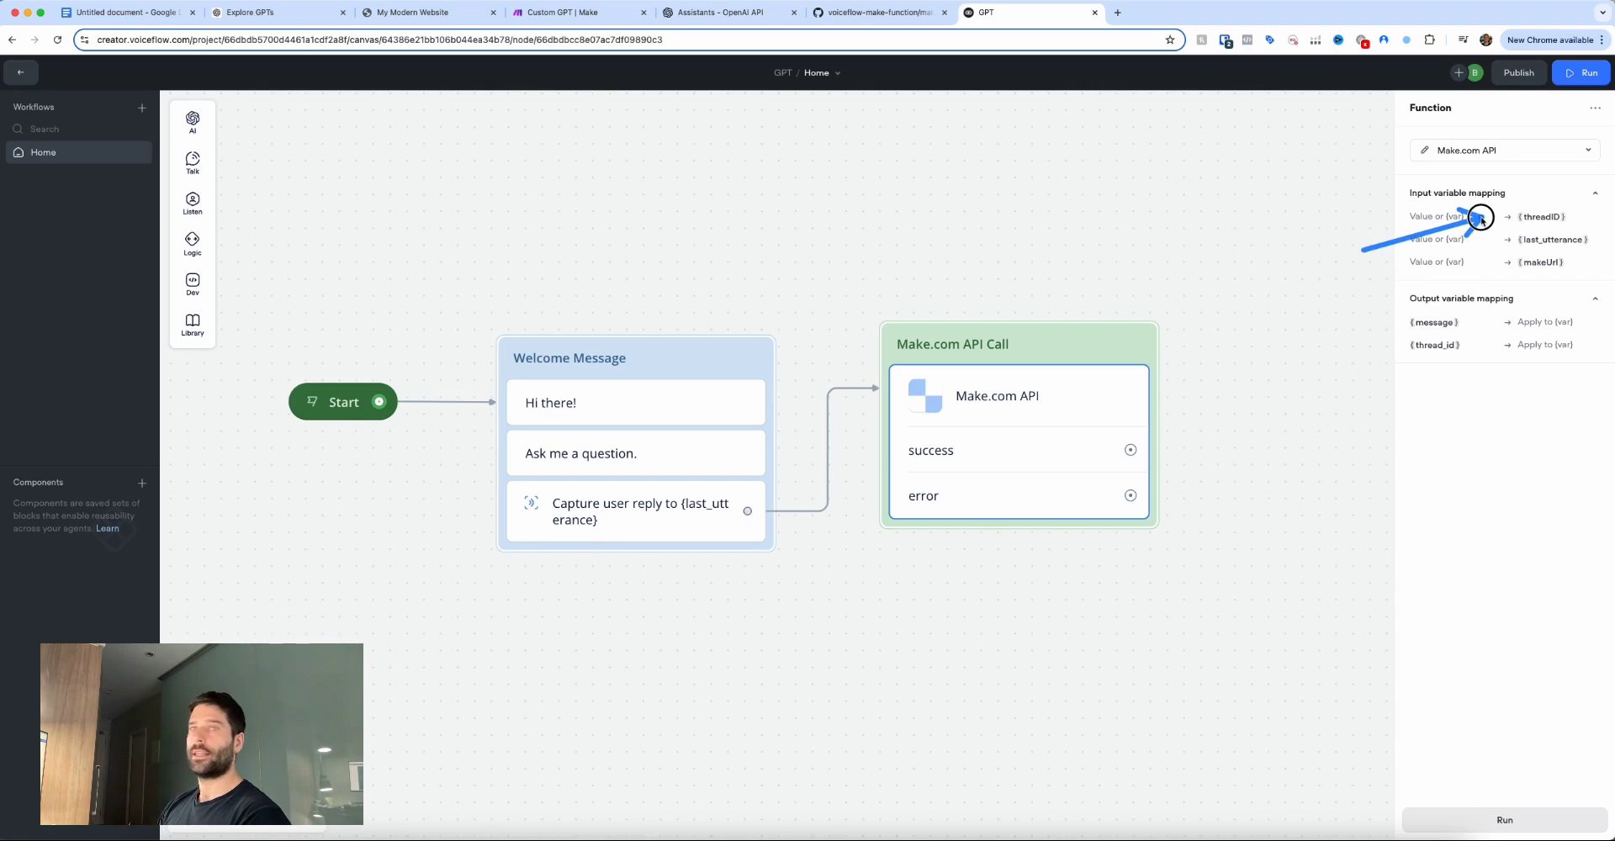
pyautogui.moveTo(1482, 220); pyautogui.dragTo(1482, 217)
pyautogui.moveTo(1367, 250); pyautogui.dragTo(1493, 243)
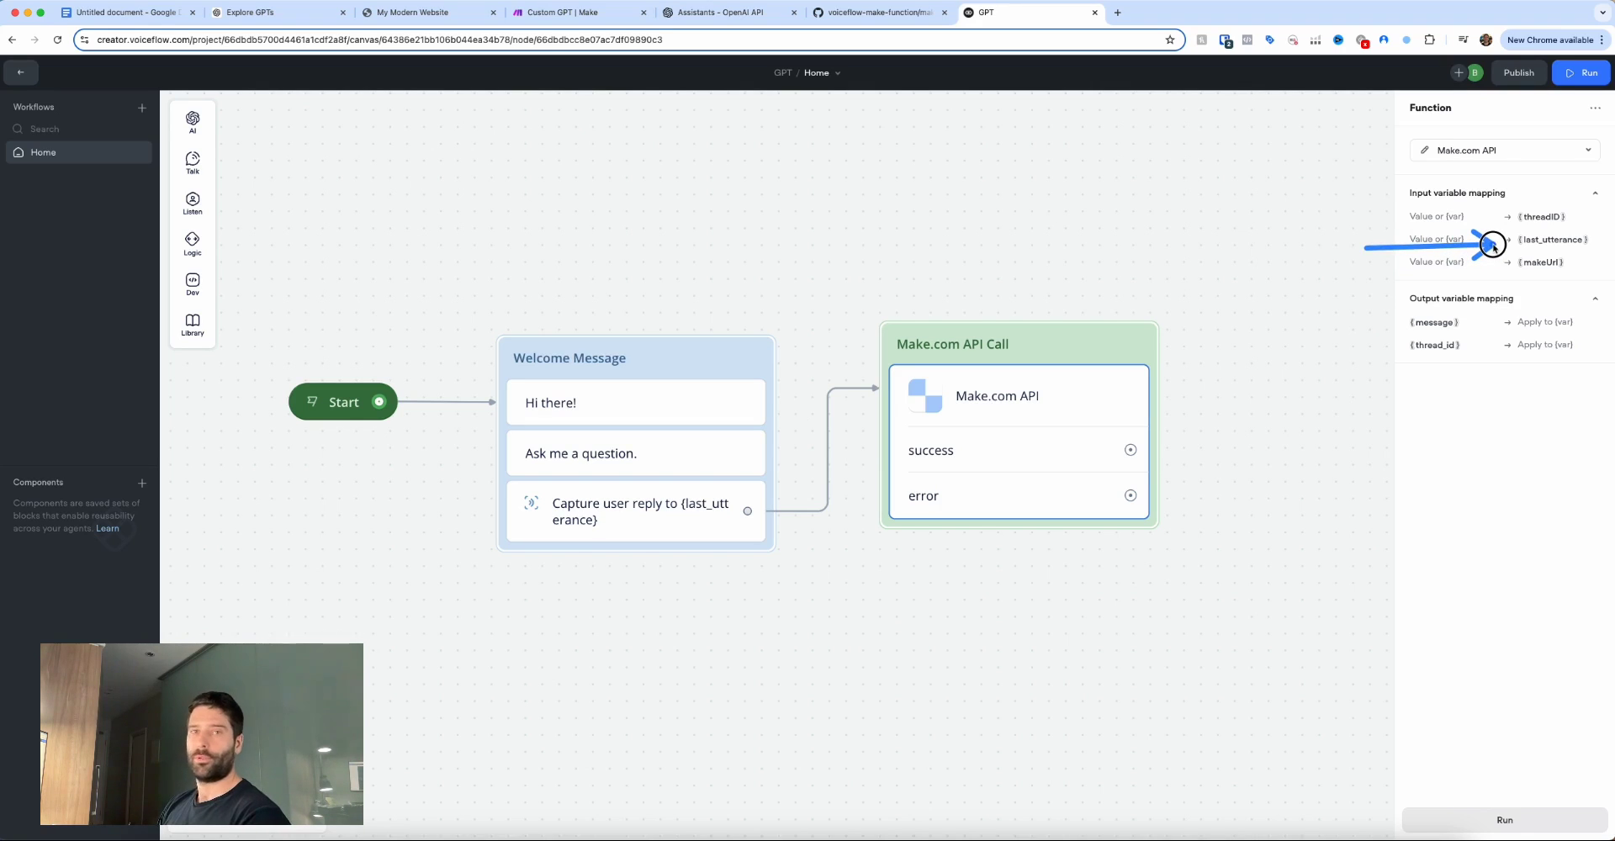
pyautogui.moveTo(1493, 244); pyautogui.dragTo(1493, 244)
pyautogui.moveTo(1386, 269); pyautogui.dragTo(1500, 266)
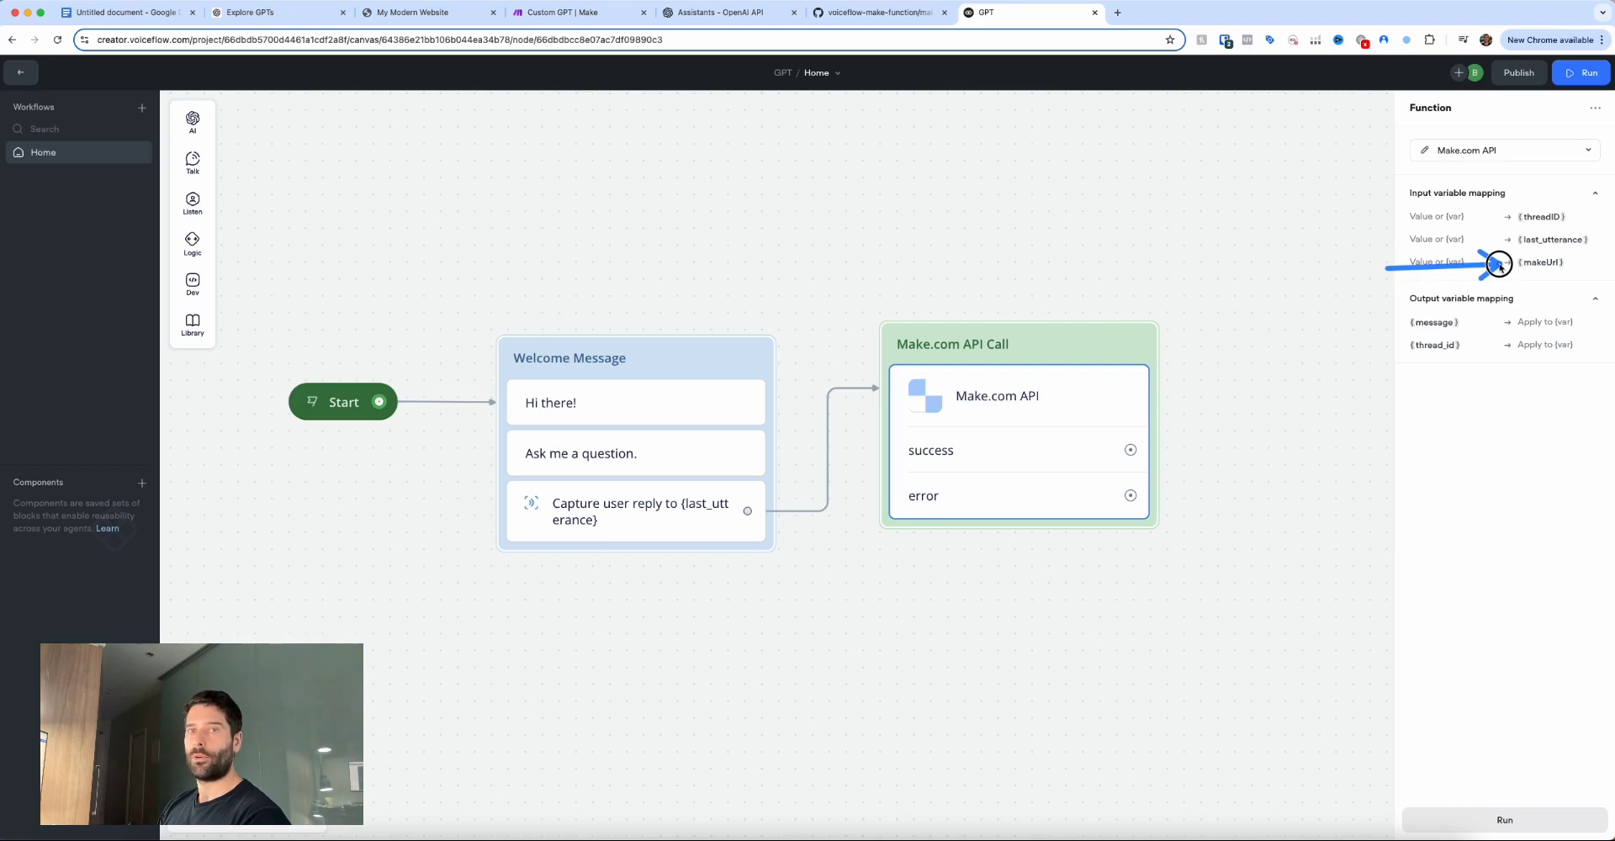
pyautogui.moveTo(1499, 266); pyautogui.dragTo(1500, 268)
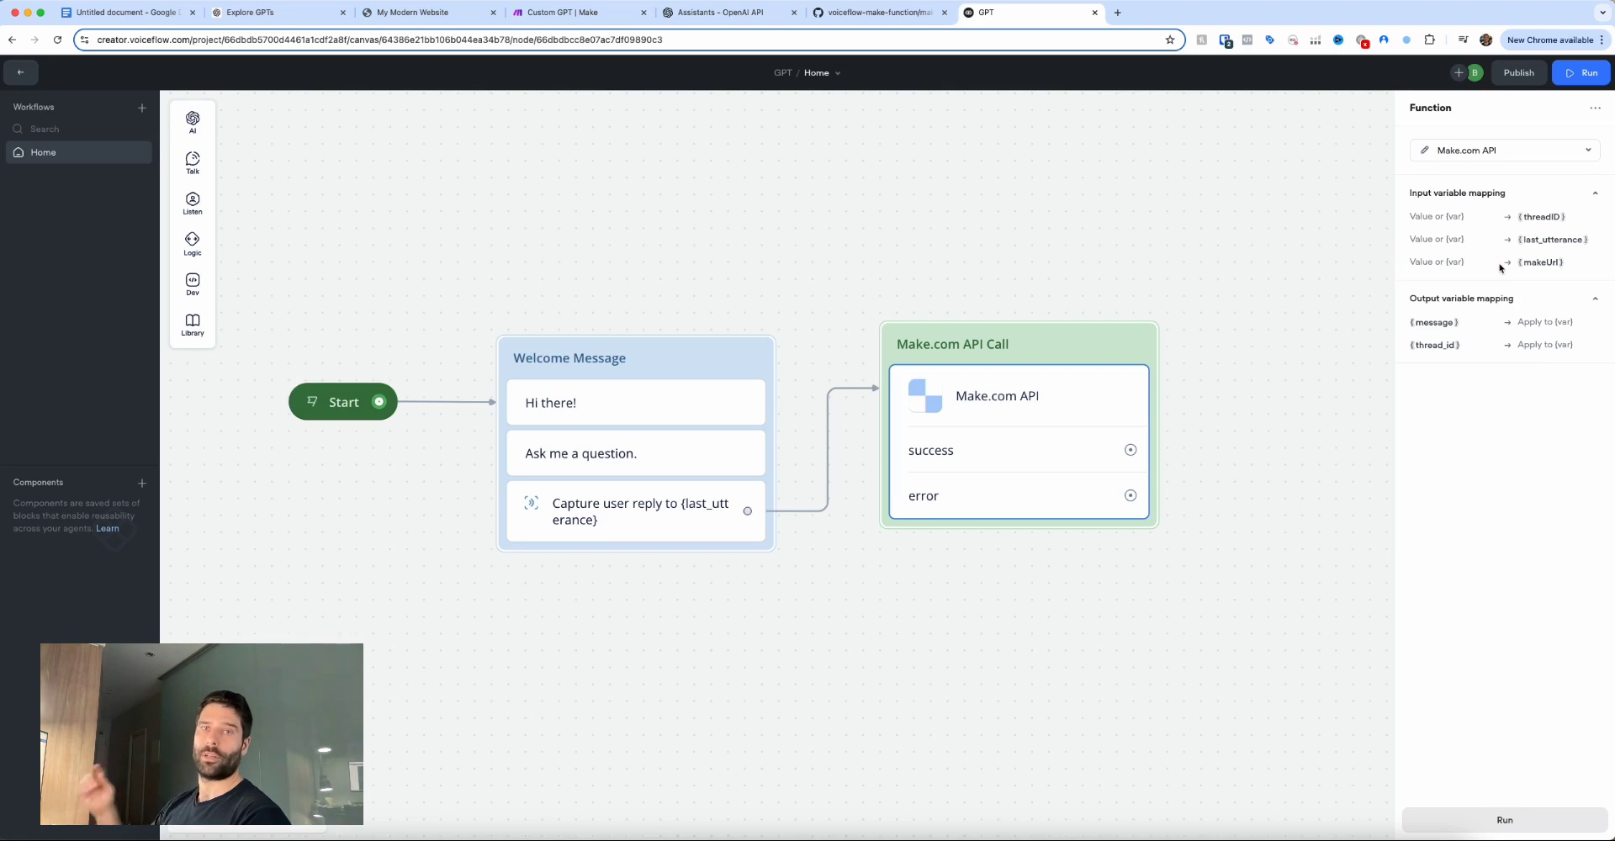
pyautogui.moveTo(1484, 383); pyautogui.dragTo(1441, 327)
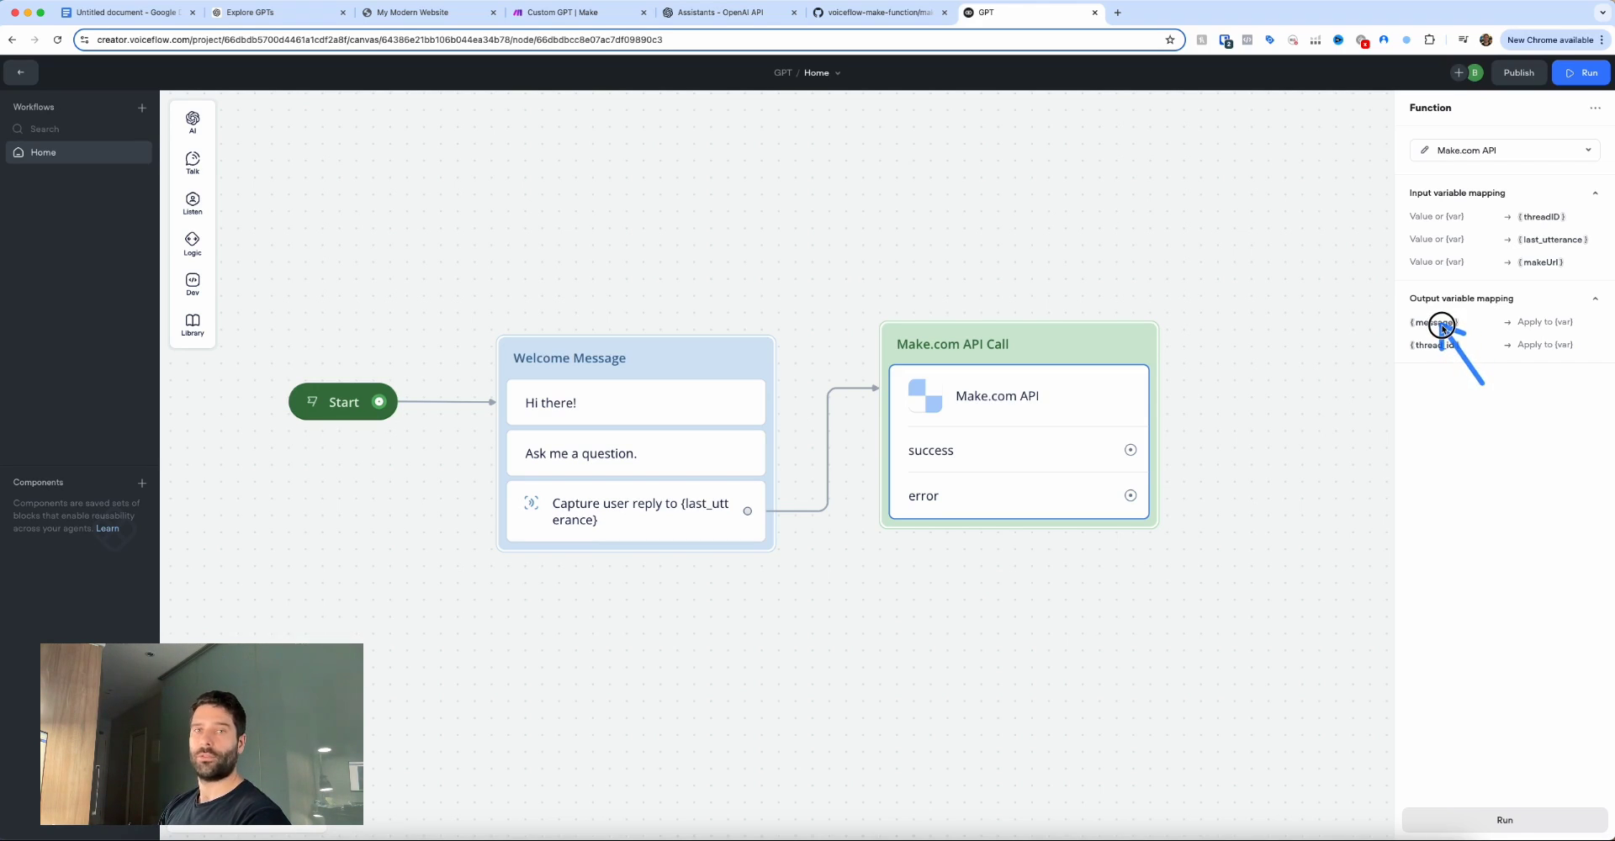
pyautogui.moveTo(1442, 327); pyautogui.dragTo(1442, 328)
pyautogui.moveTo(1455, 410)
pyautogui.mouseDown()
pyautogui.moveTo(1436, 358)
pyautogui.moveTo(1523, 355)
pyautogui.mouseUp()
pyautogui.moveTo(1358, 236)
pyautogui.mouseDown()
pyautogui.moveTo(1496, 214)
pyautogui.moveTo(1503, 250)
pyautogui.moveTo(1413, 332)
pyautogui.mouseUp()
pyautogui.moveTo(97, 195); pyautogui.dragTo(23, 78)
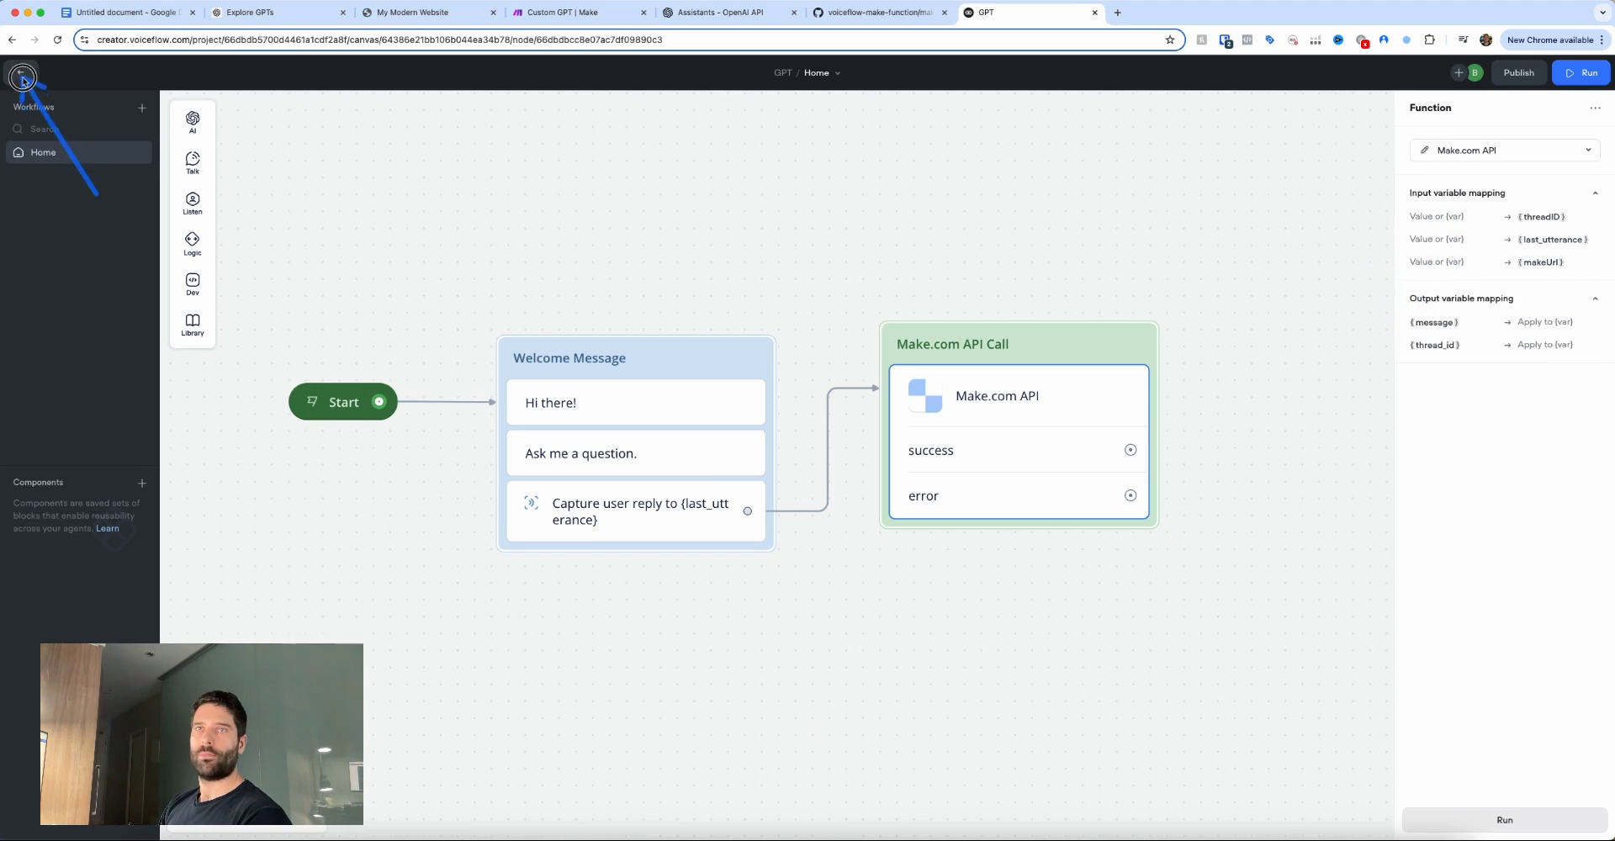
# Create a new project variable named thread_id.
pyautogui.click(22, 79)
pyautogui.moveTo(234, 313)
pyautogui.mouseDown()
pyautogui.moveTo(134, 288)
pyautogui.moveTo(108, 252)
pyautogui.mouseUp()
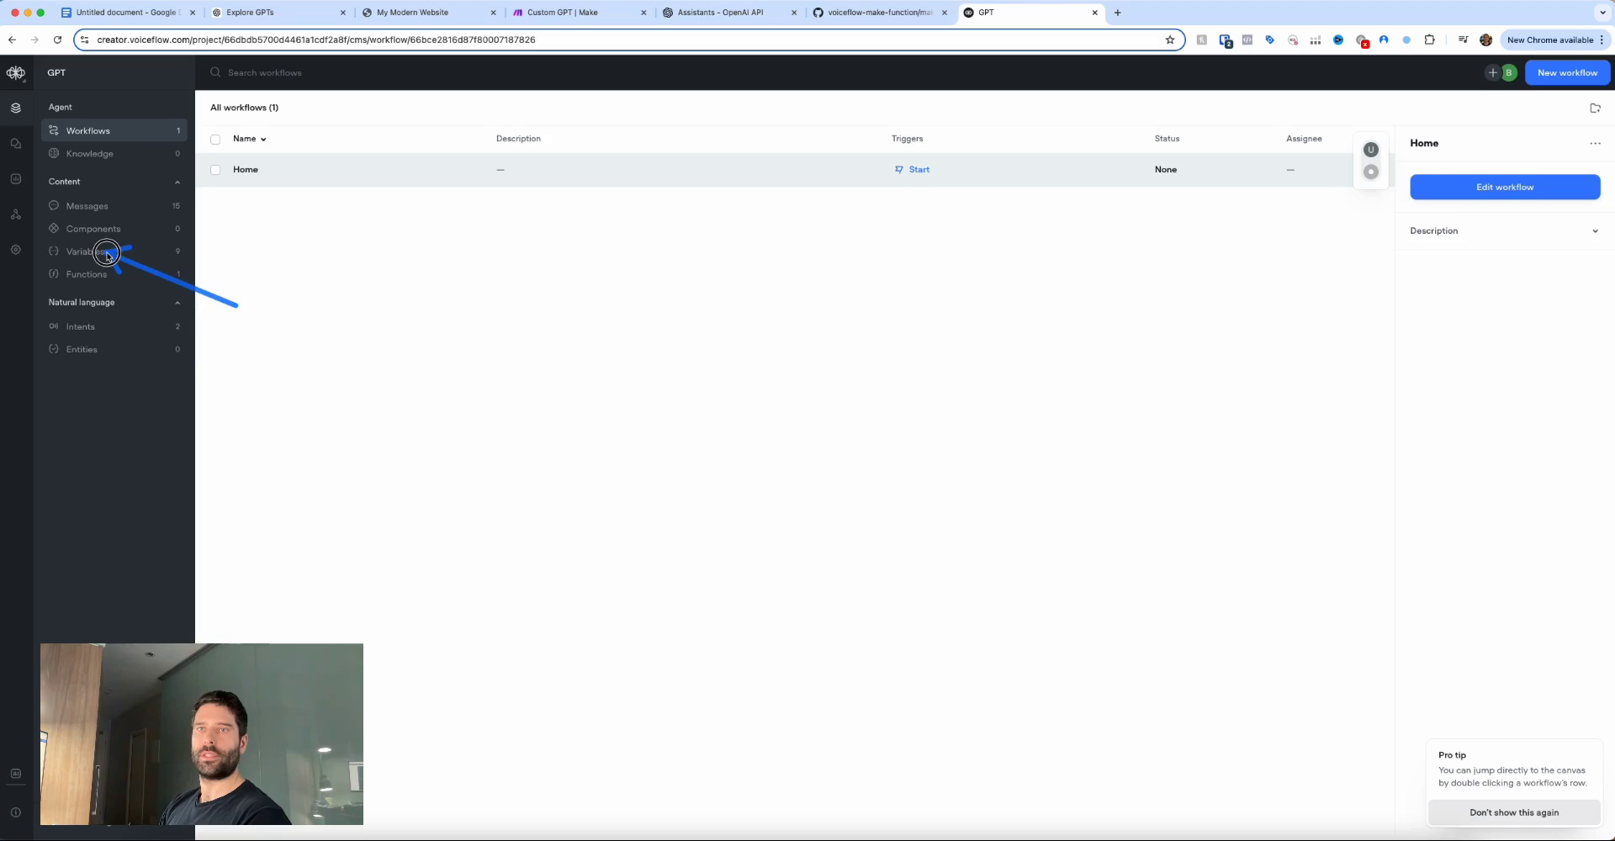
pyautogui.click(93, 252)
pyautogui.moveTo(1520, 145); pyautogui.dragTo(1548, 88)
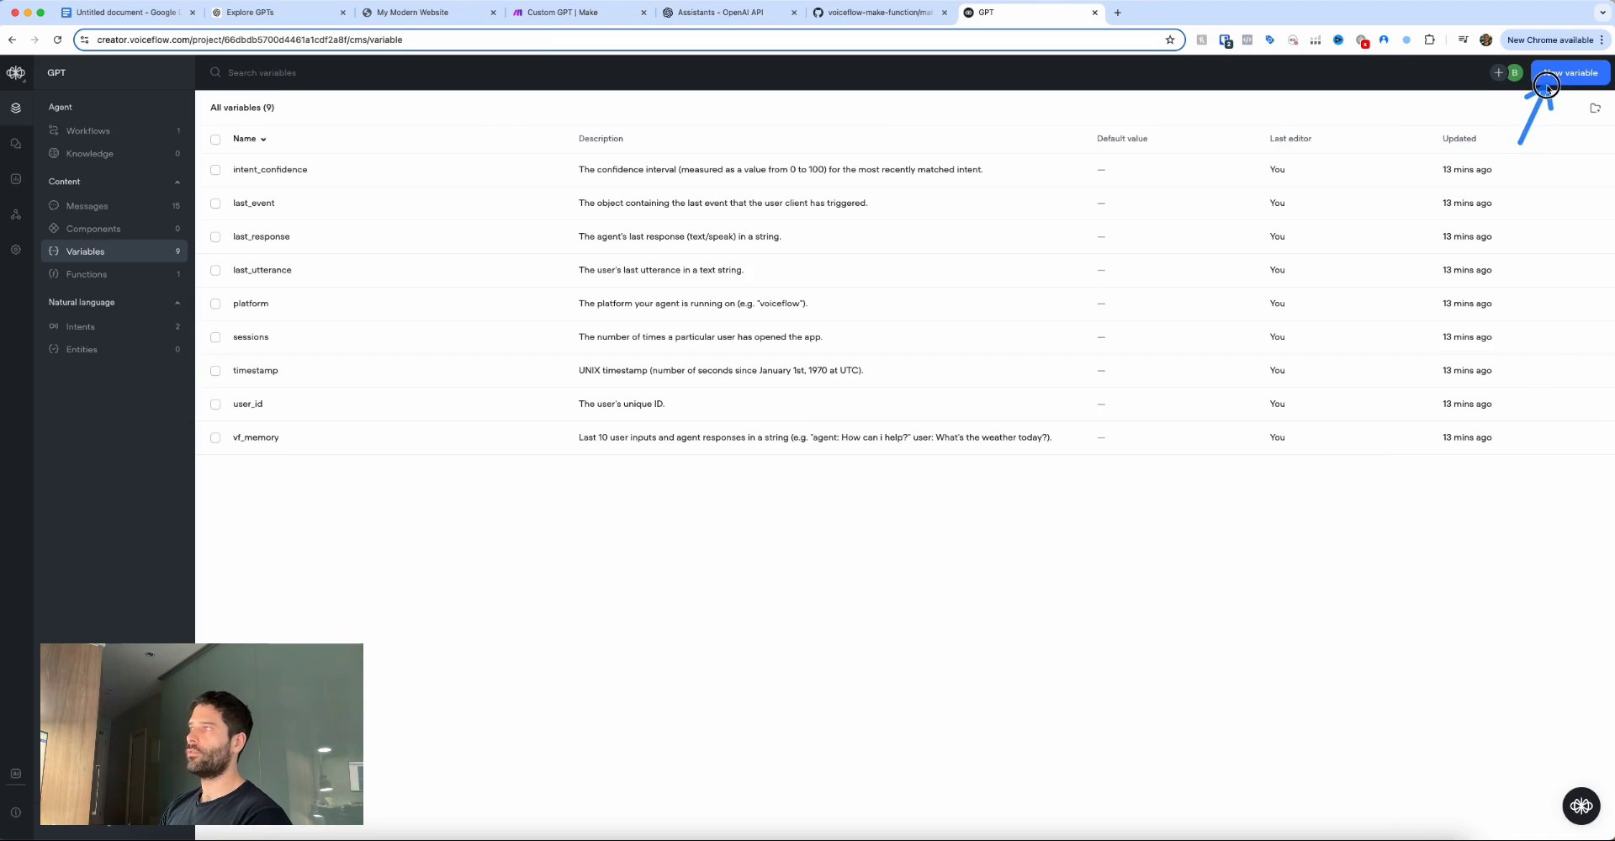
pyautogui.click(1548, 87)
pyautogui.moveTo(839, 236); pyautogui.dragTo(800, 172)
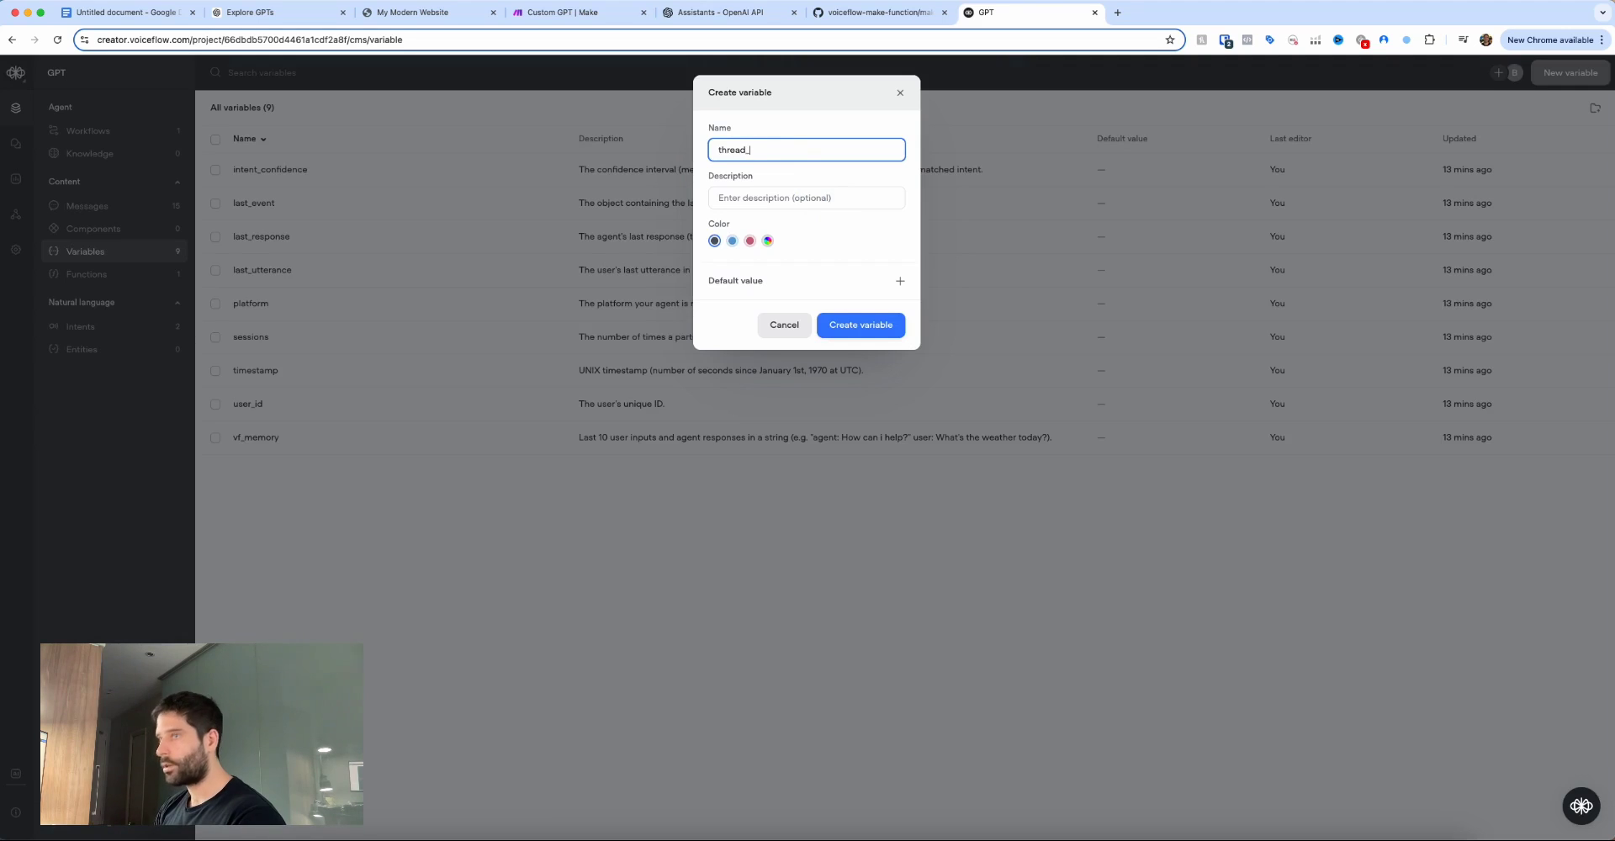
pyautogui.press('Return')
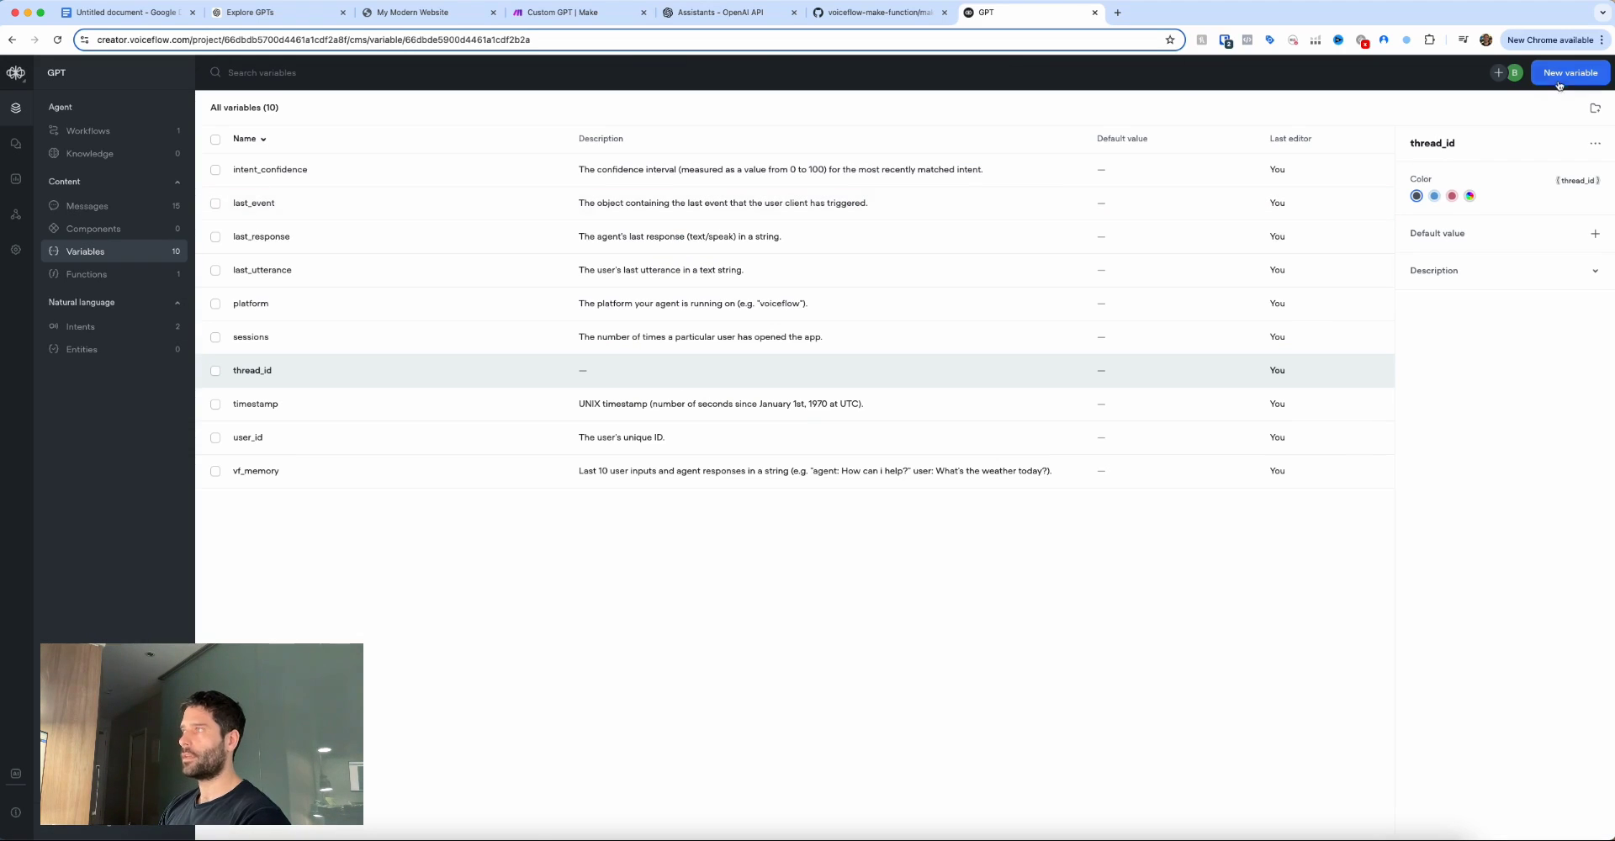
# Create the makeUrl and message variables, then return to the workflows list.
pyautogui.click(1569, 72)
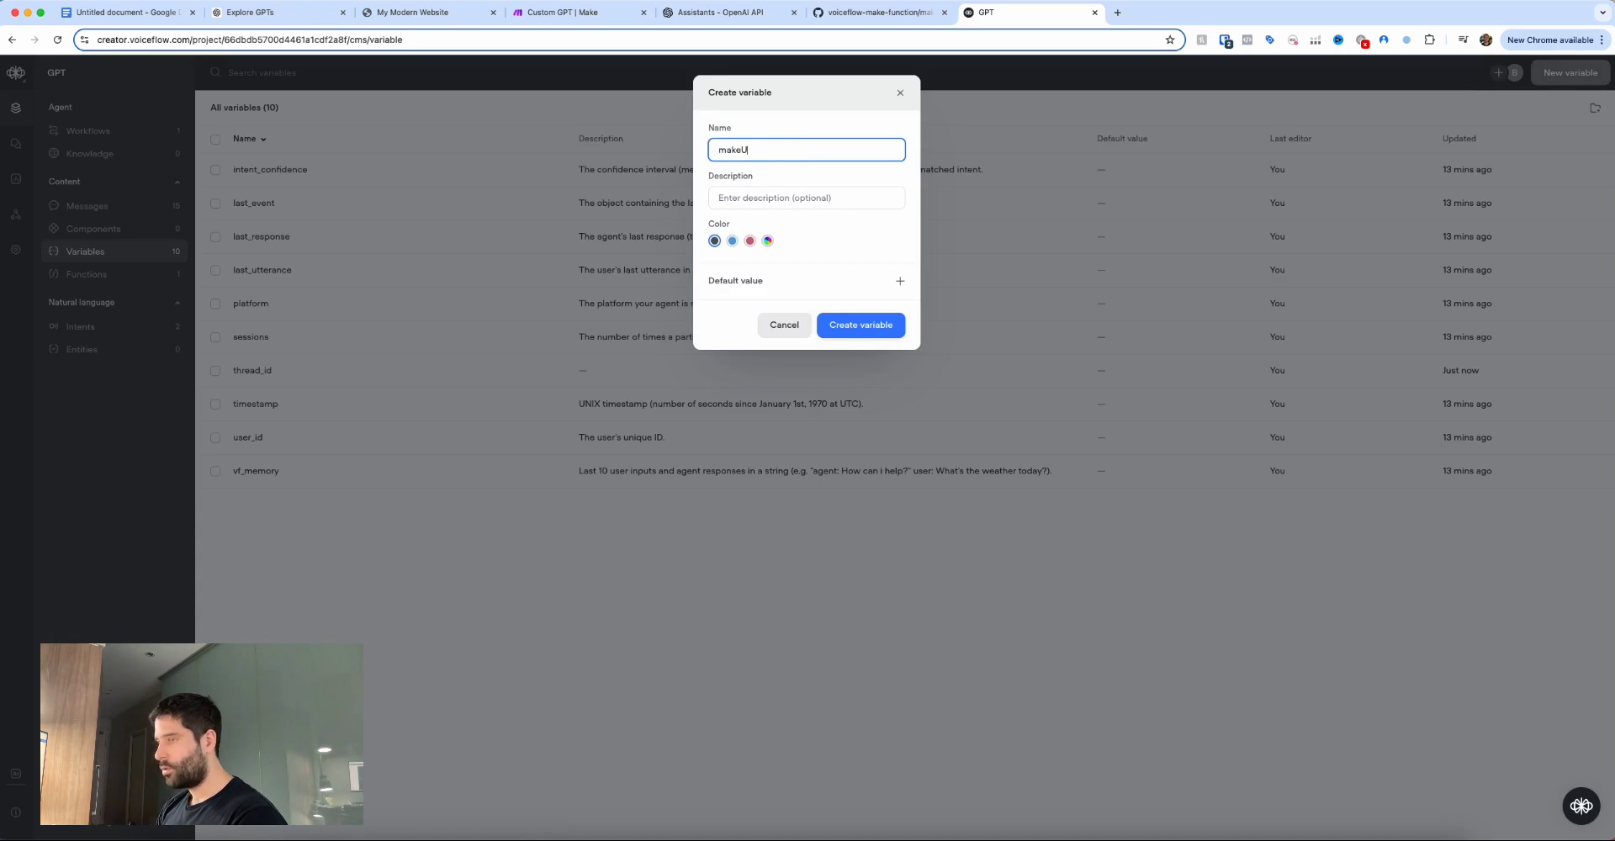
pyautogui.click(860, 325)
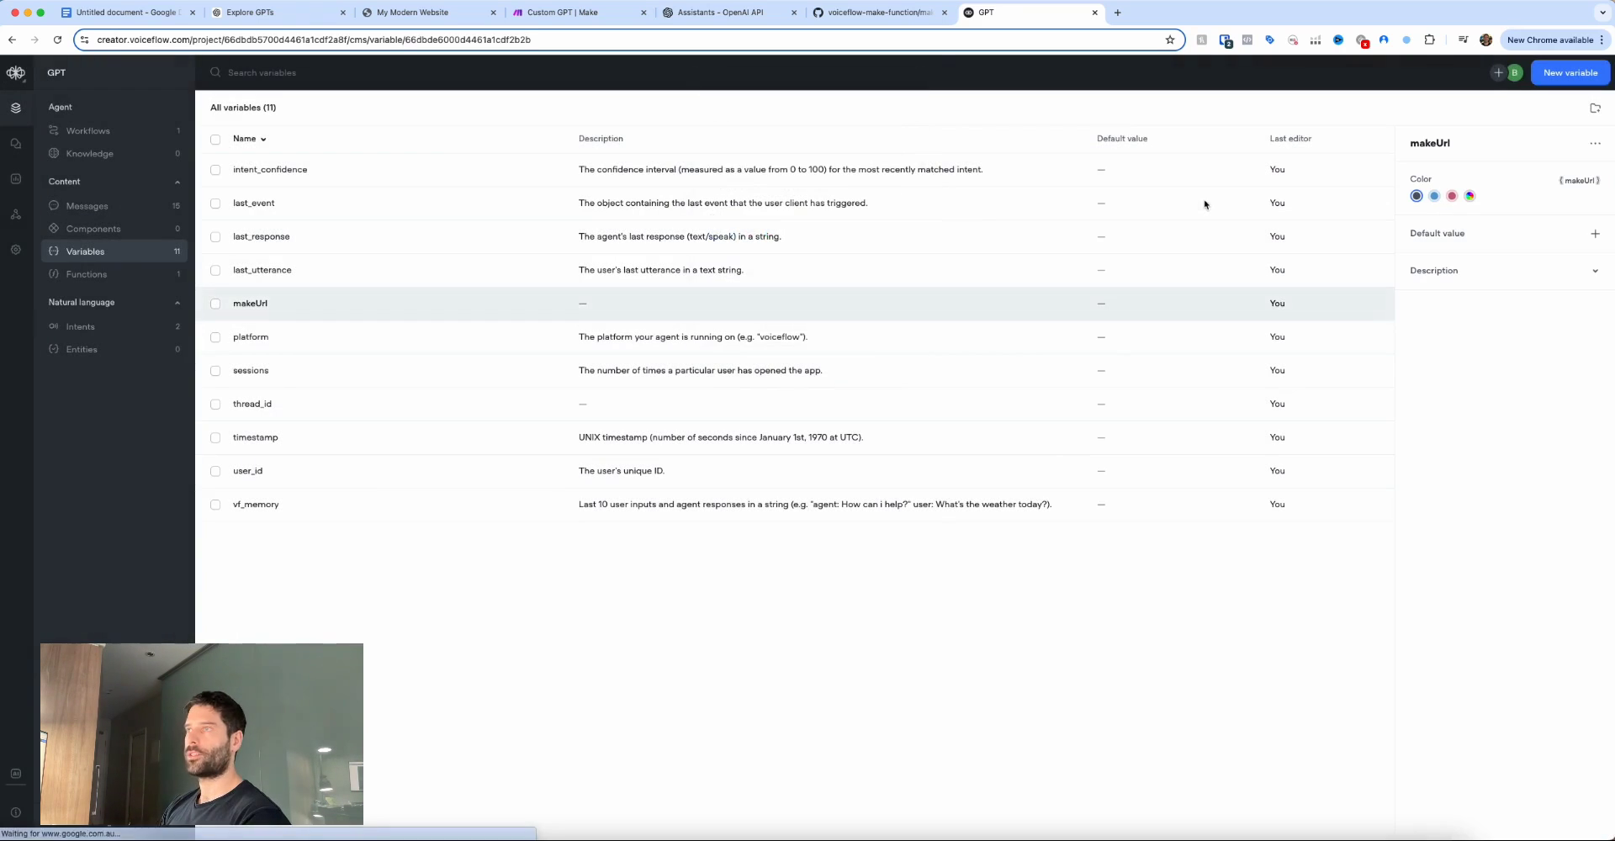
pyautogui.click(1570, 73)
pyautogui.write('message')
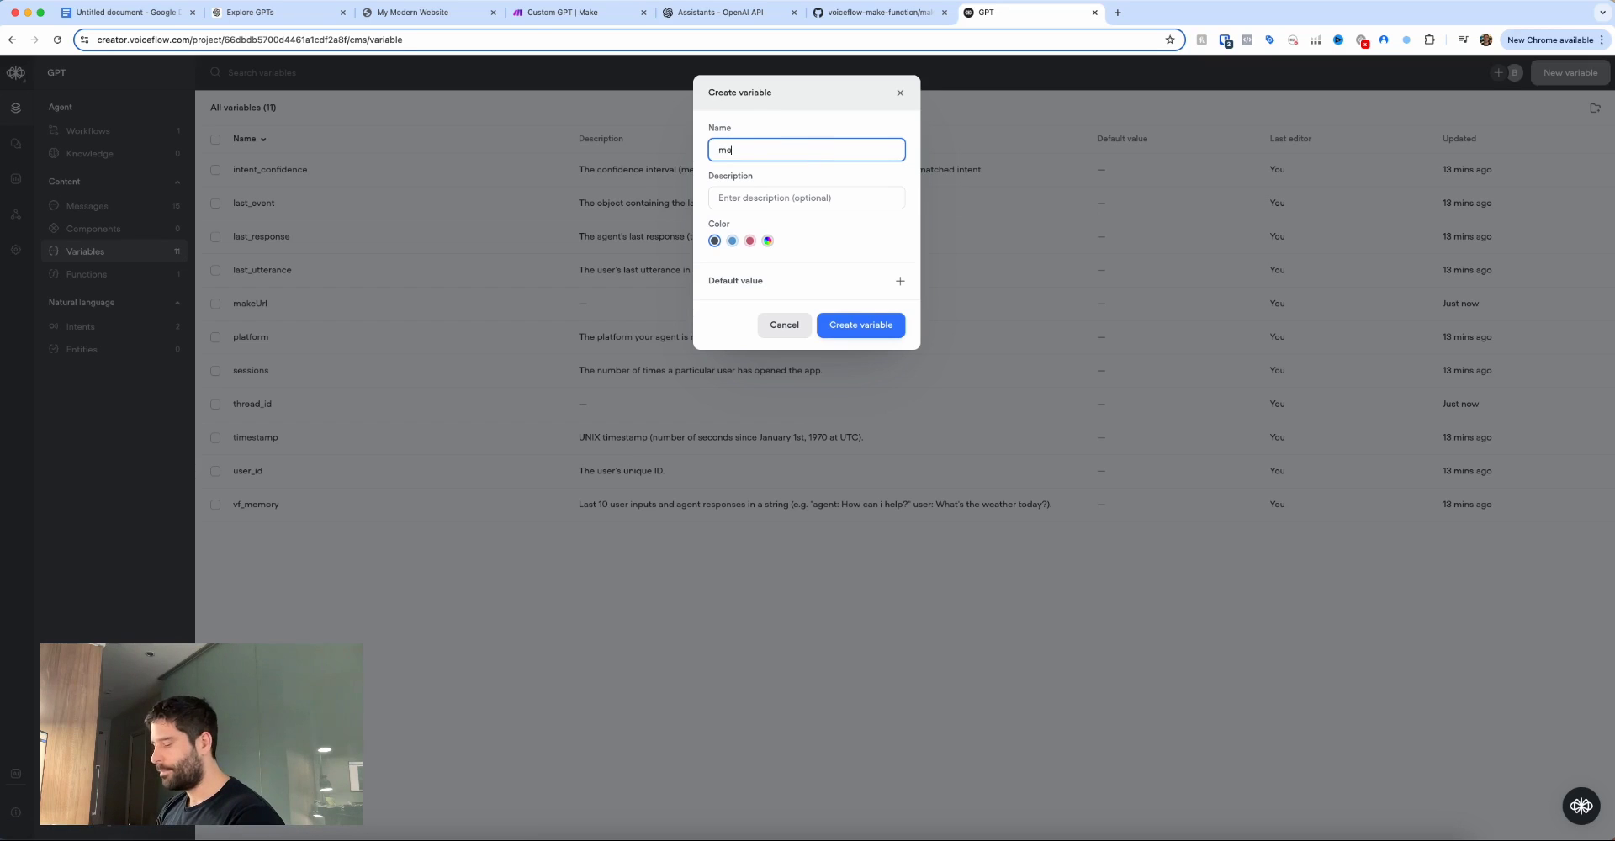
pyautogui.click(875, 327)
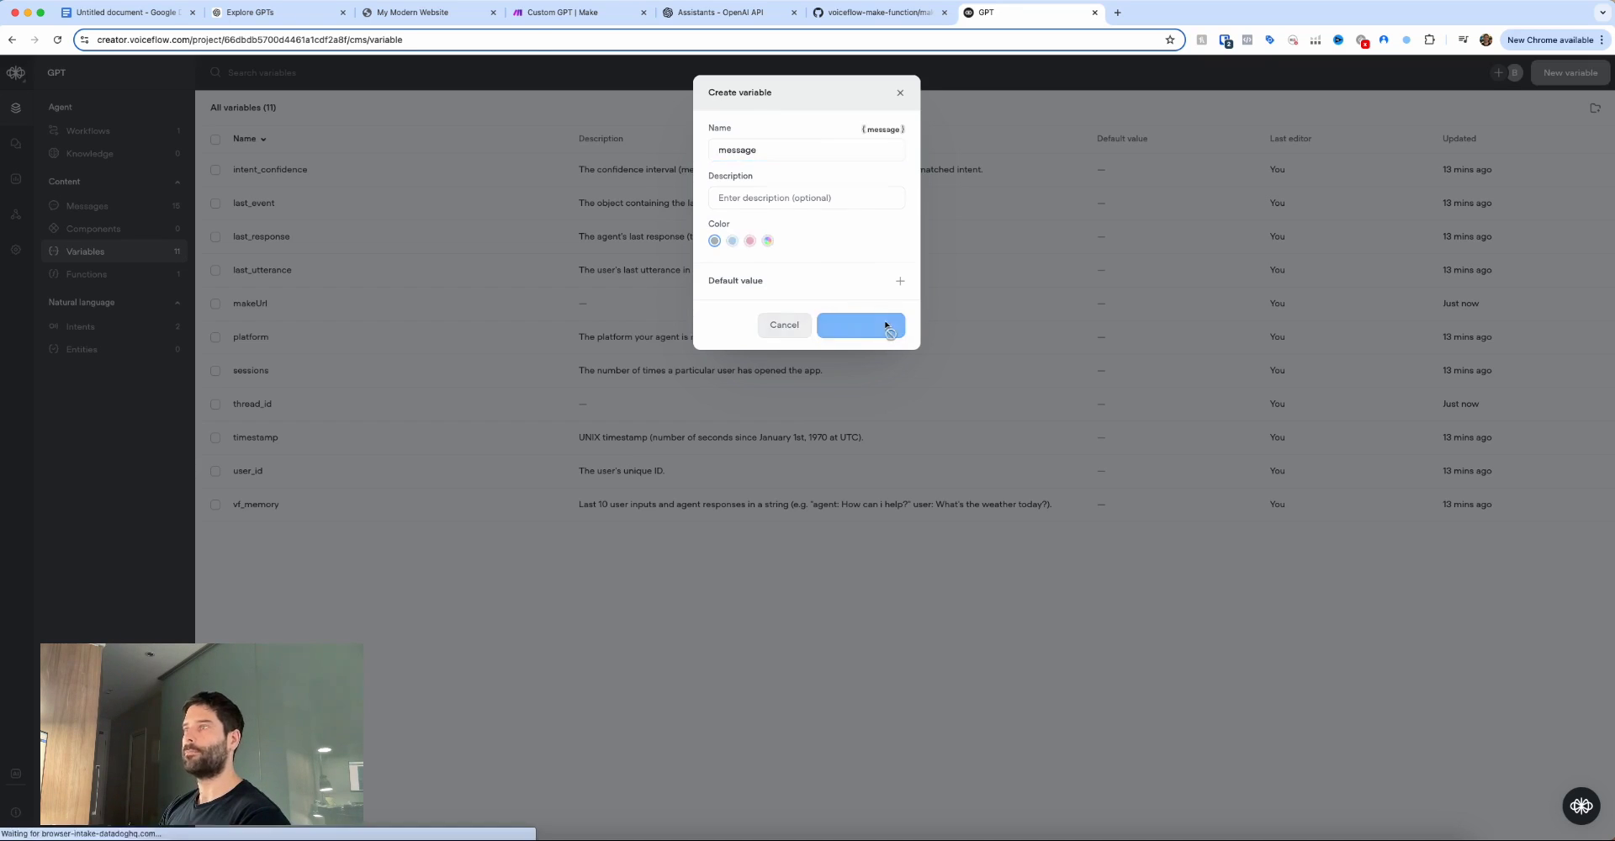
pyautogui.moveTo(201, 191); pyautogui.dragTo(104, 130)
pyautogui.click(104, 131)
pyautogui.moveTo(281, 235); pyautogui.dragTo(256, 173)
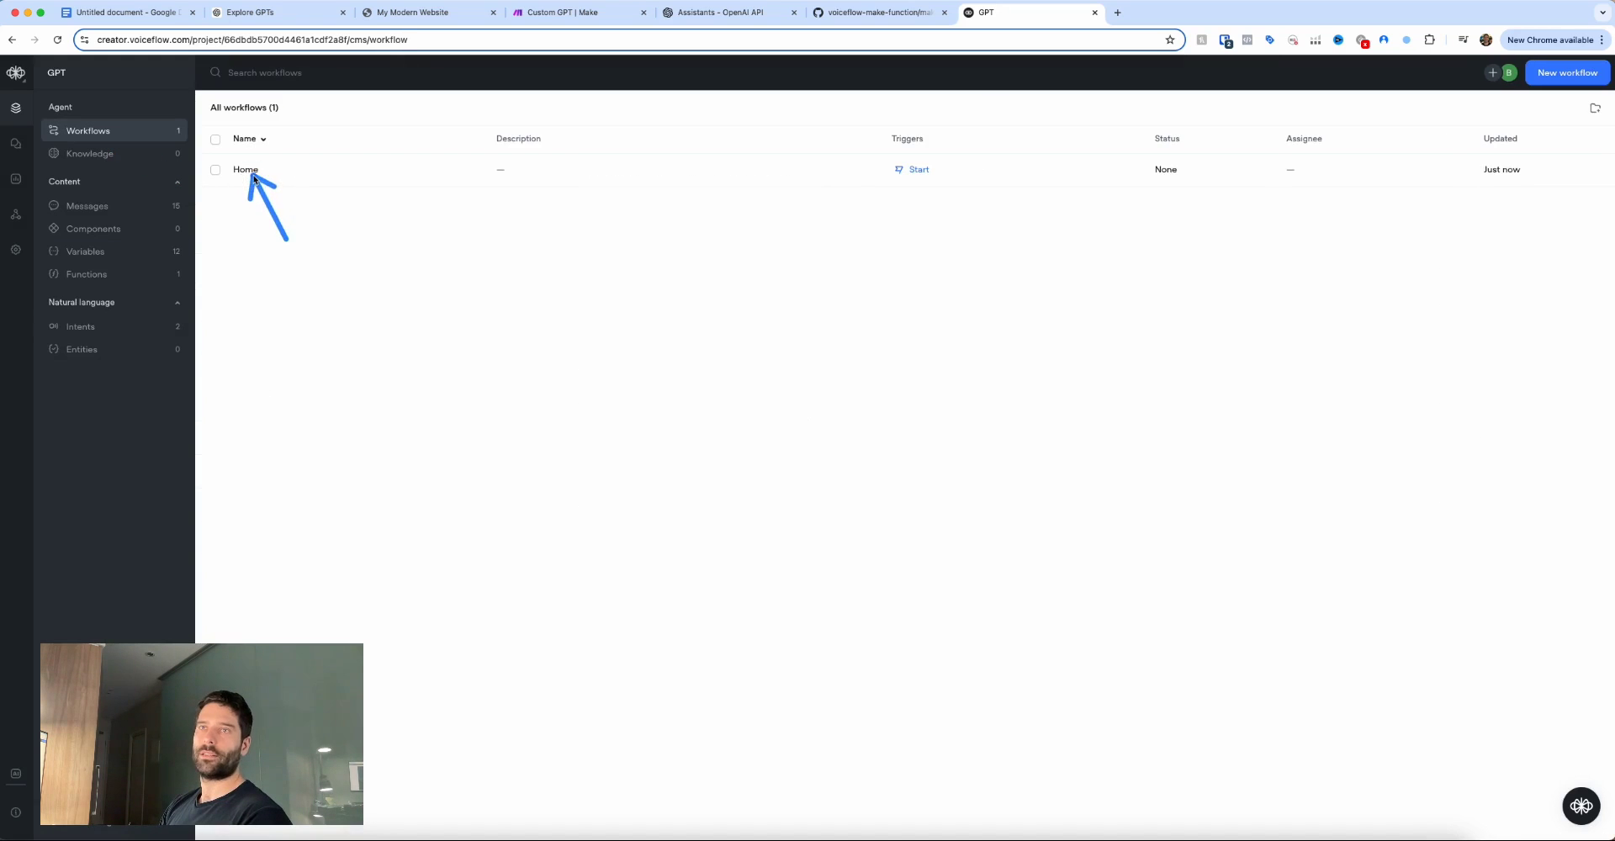
# Map the block's inputs to {thread_id}, {last_utterance} and {makeUrl}.
pyautogui.click(253, 172)
pyautogui.moveTo(870, 294); pyautogui.dragTo(965, 393)
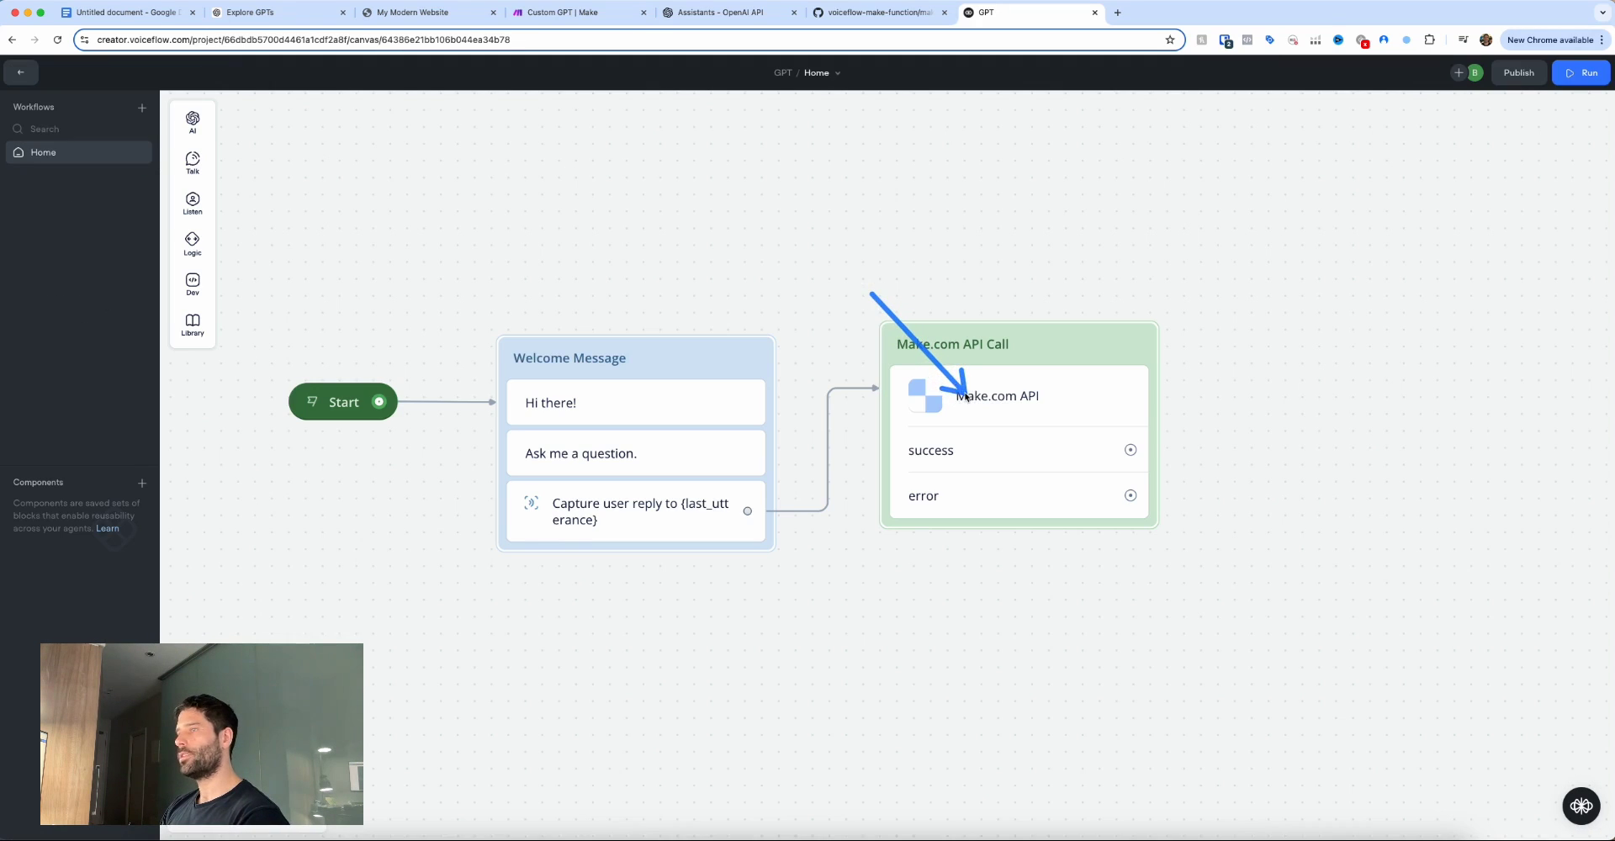
pyautogui.click(965, 396)
pyautogui.moveTo(1348, 227); pyautogui.dragTo(1420, 220)
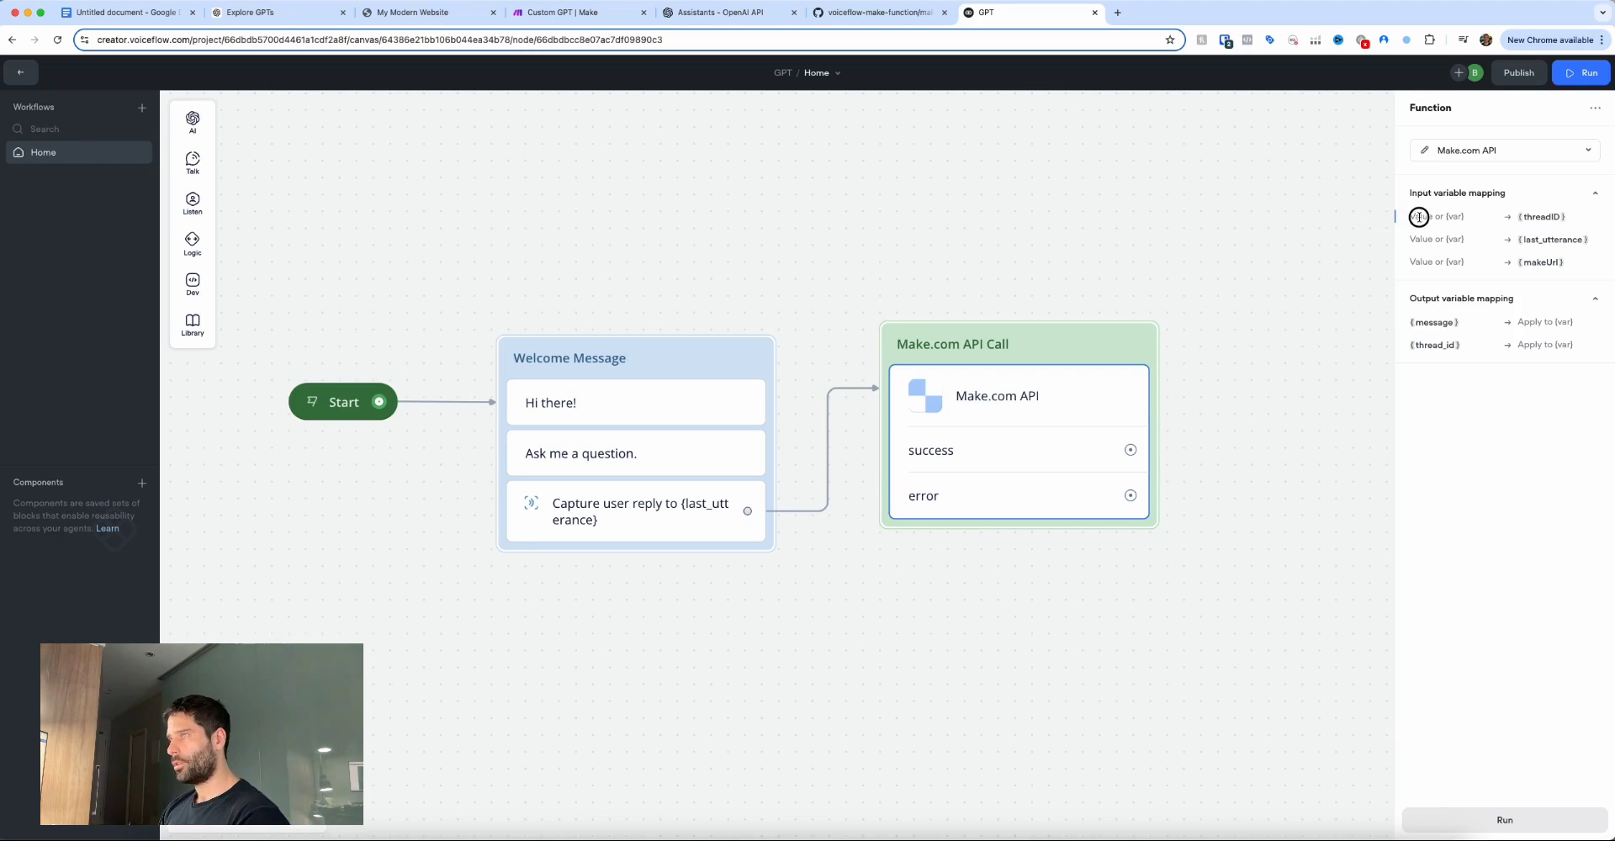
pyautogui.write('{')
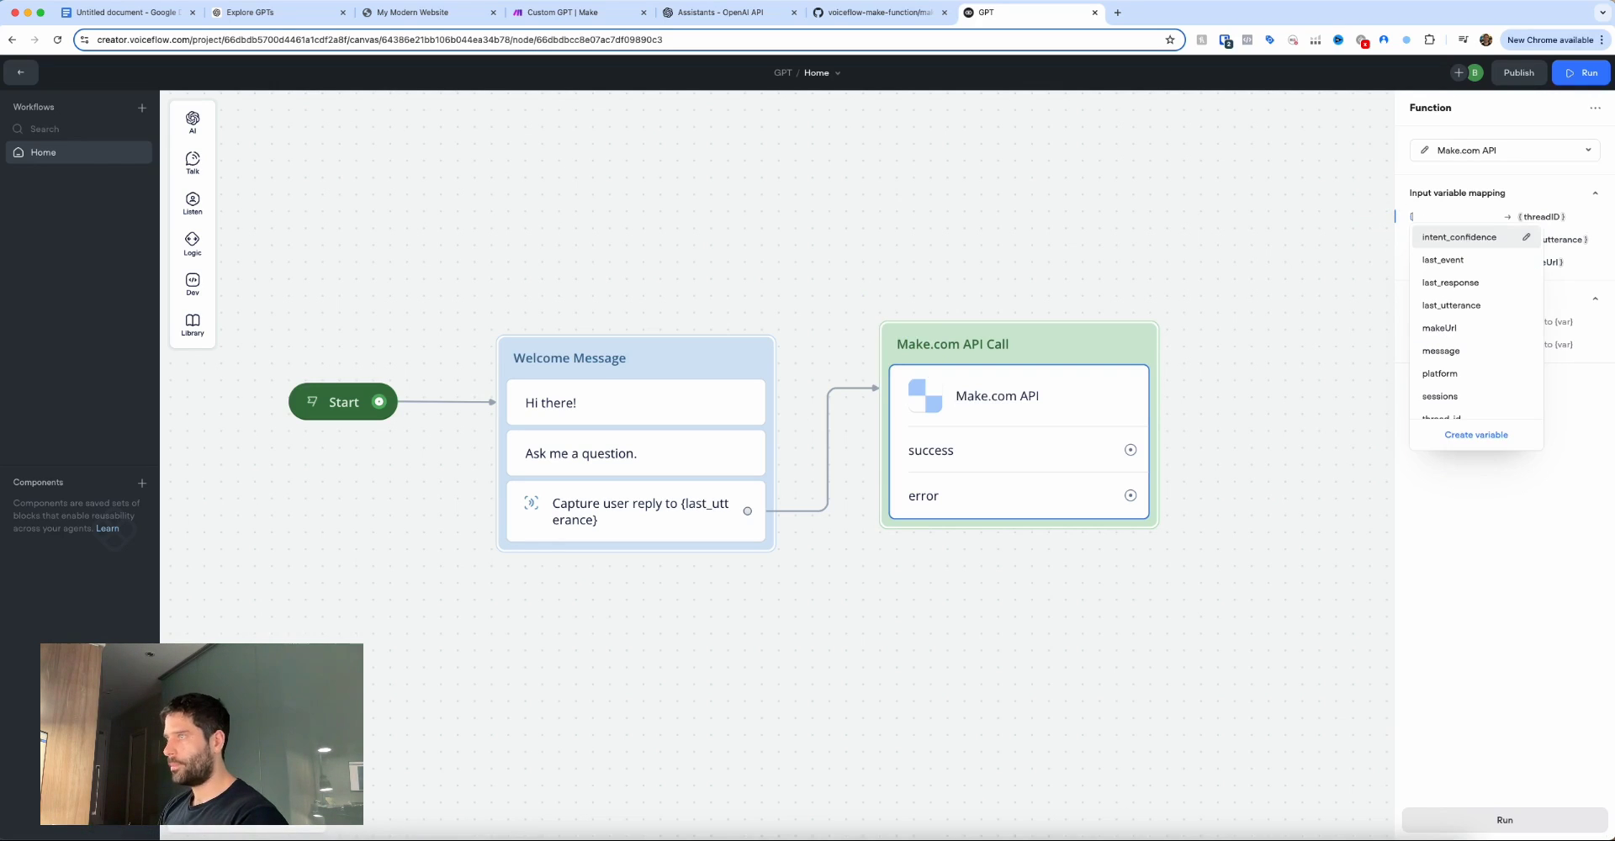
pyautogui.write('thre')
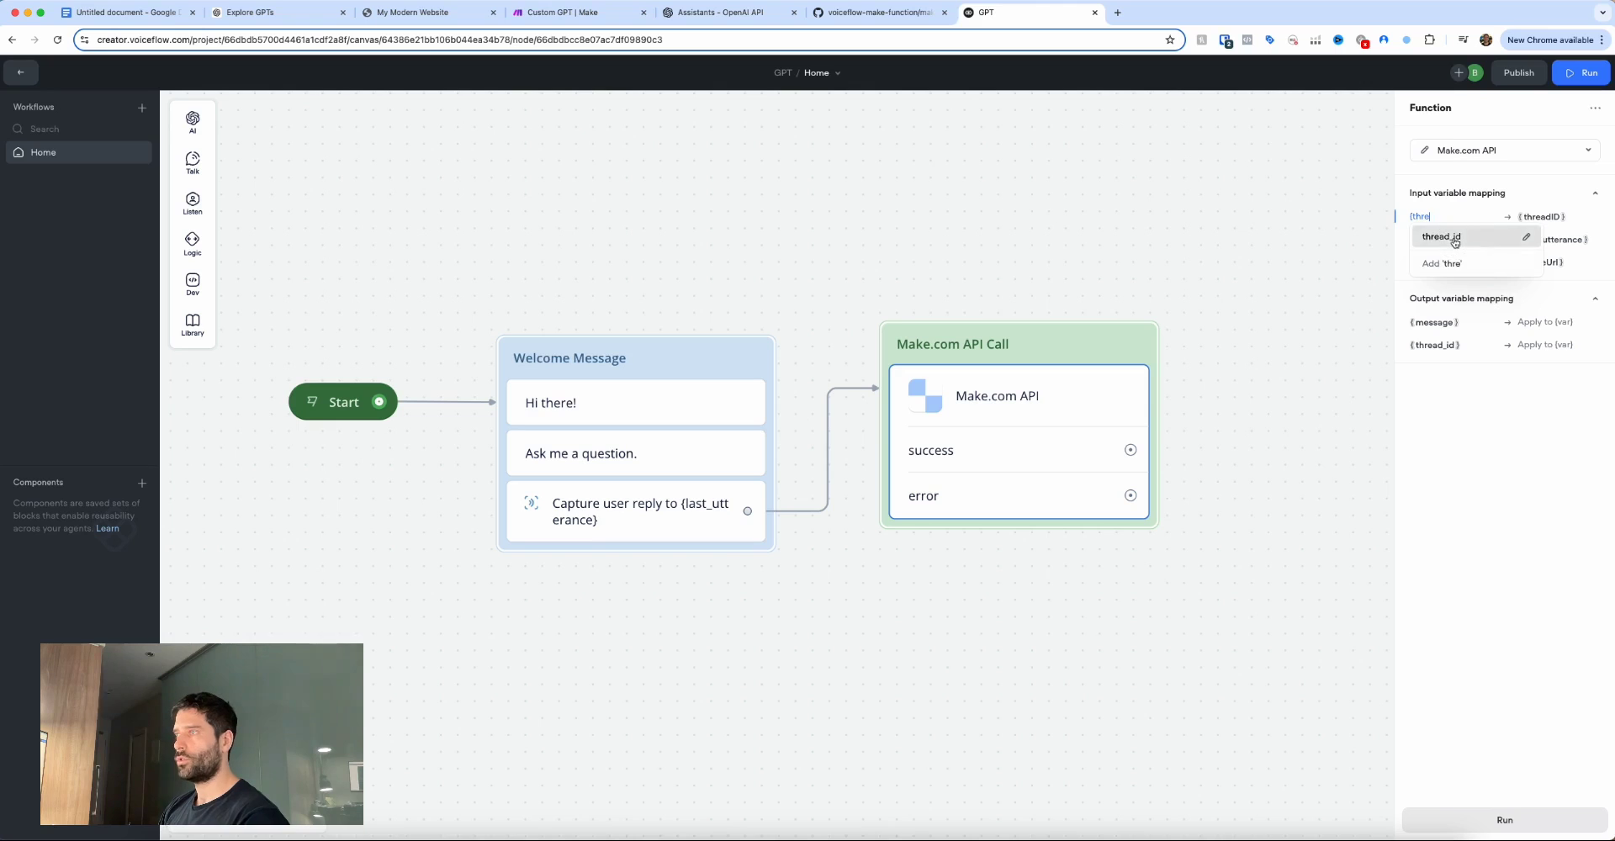
pyautogui.click(1441, 237)
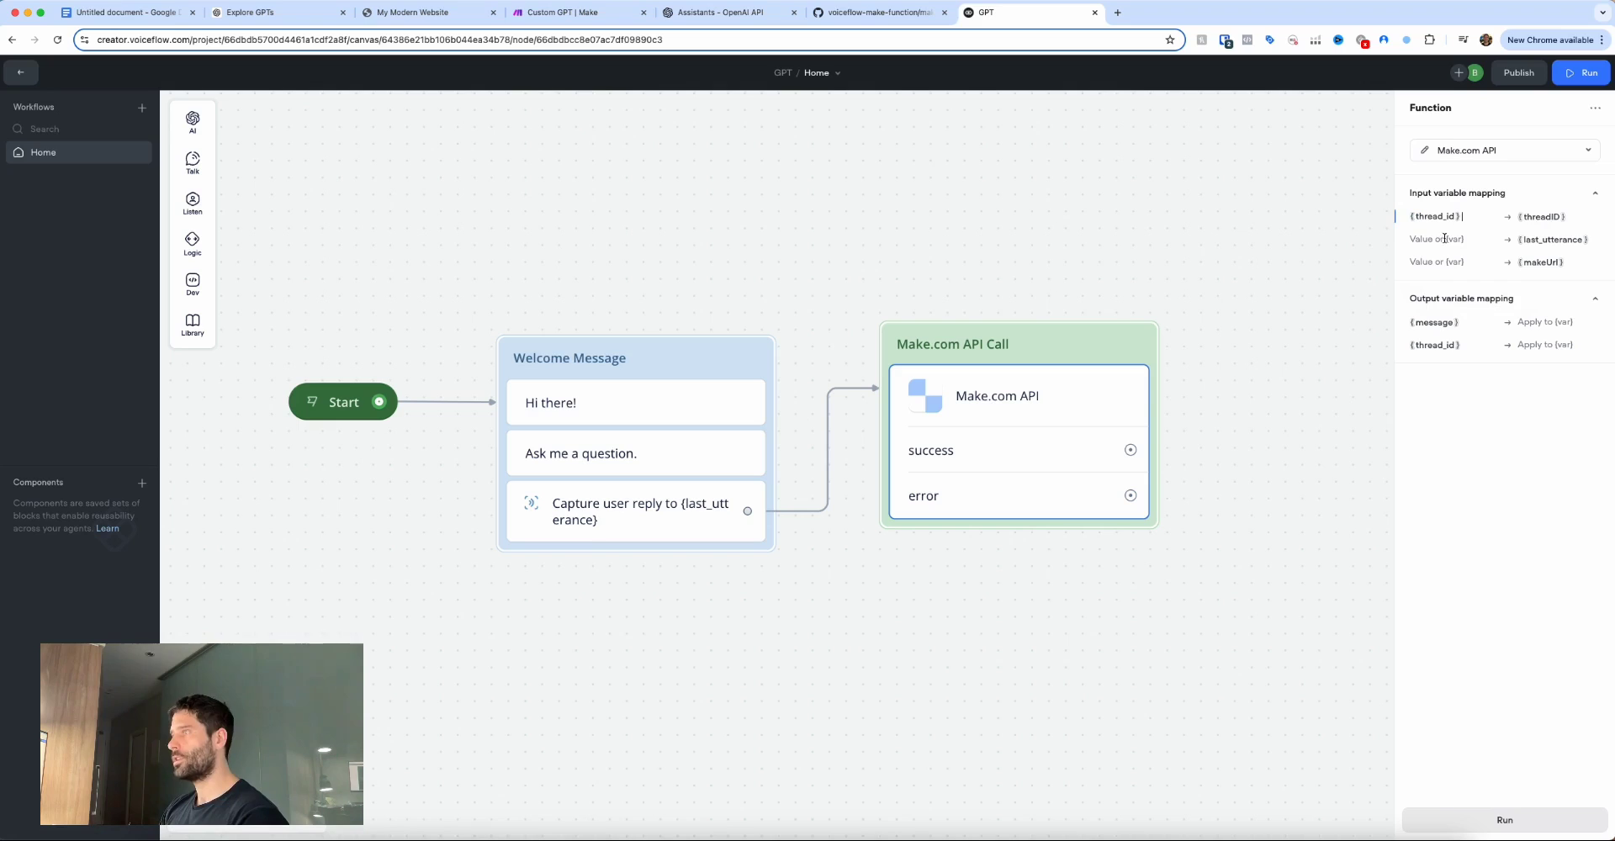
pyautogui.write('{')
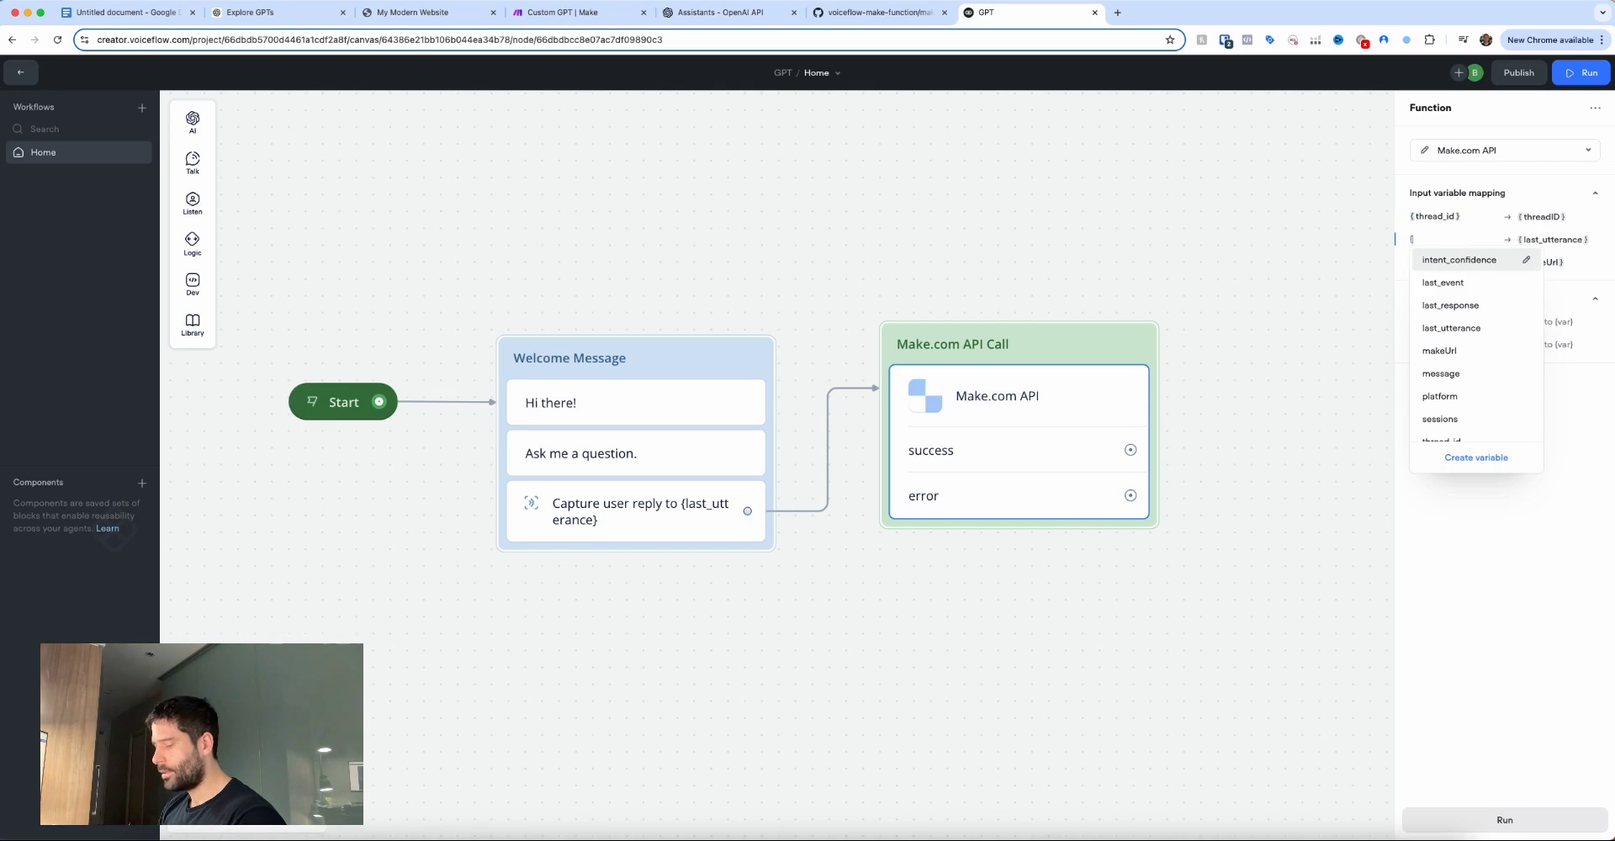
pyautogui.write('las')
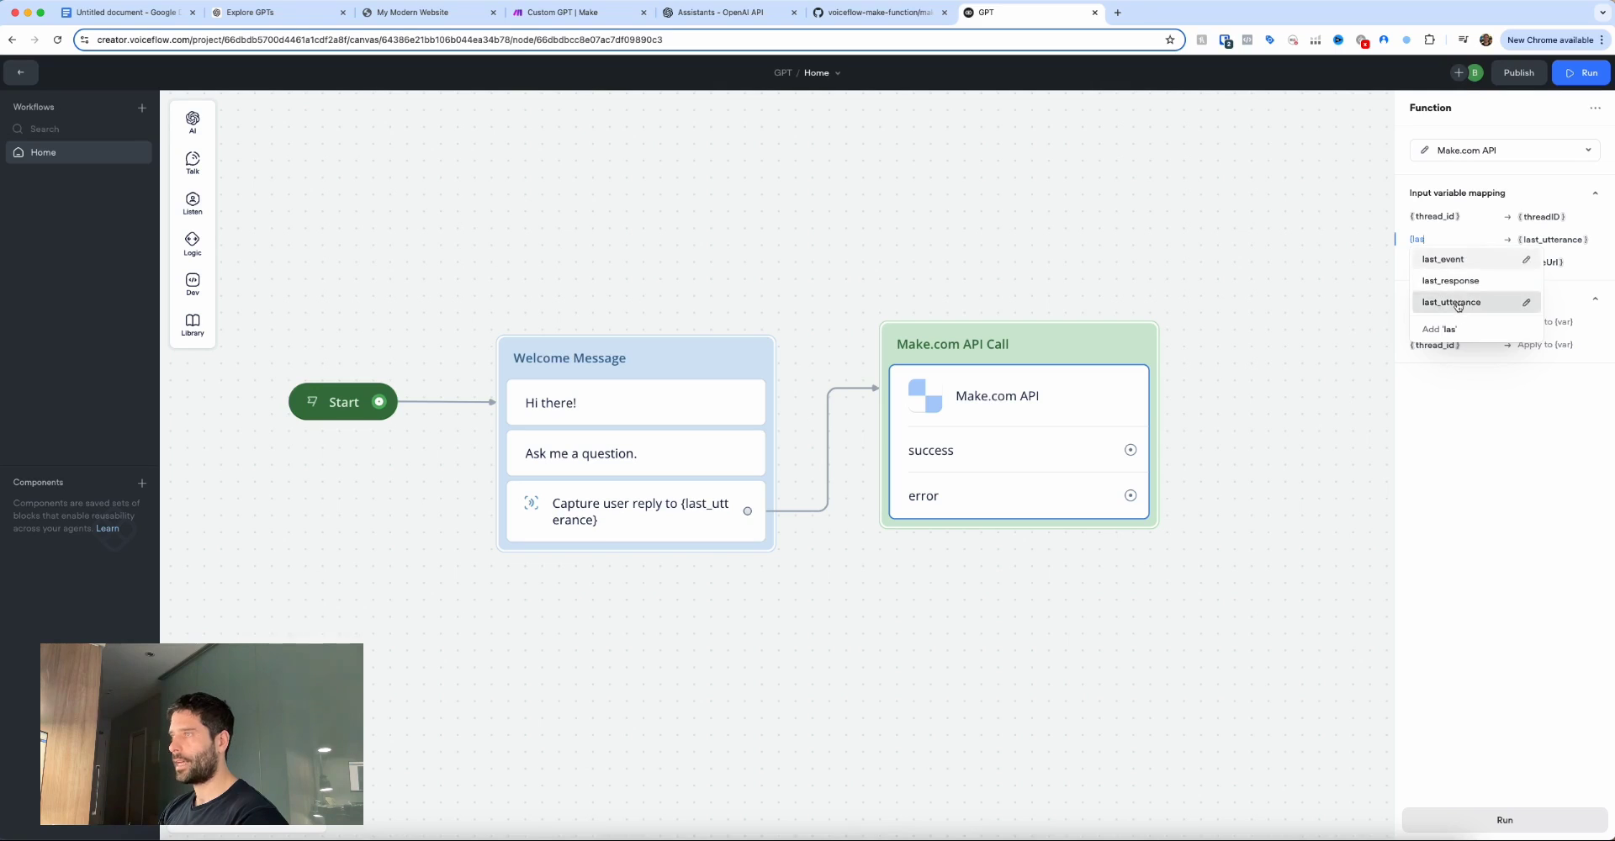
pyautogui.click(1458, 306)
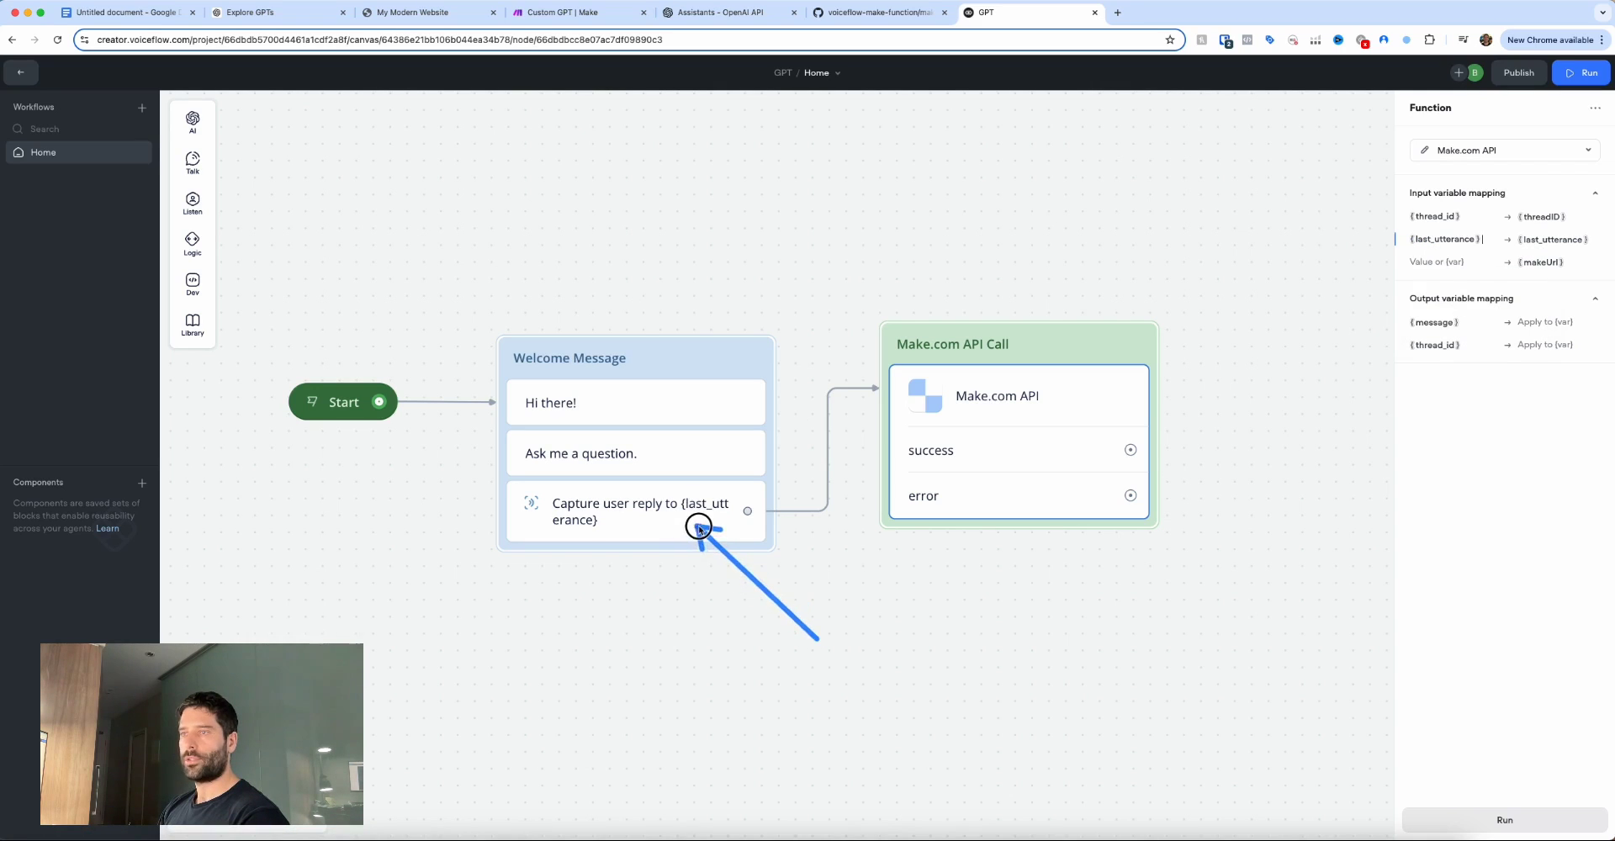
pyautogui.click(1427, 262)
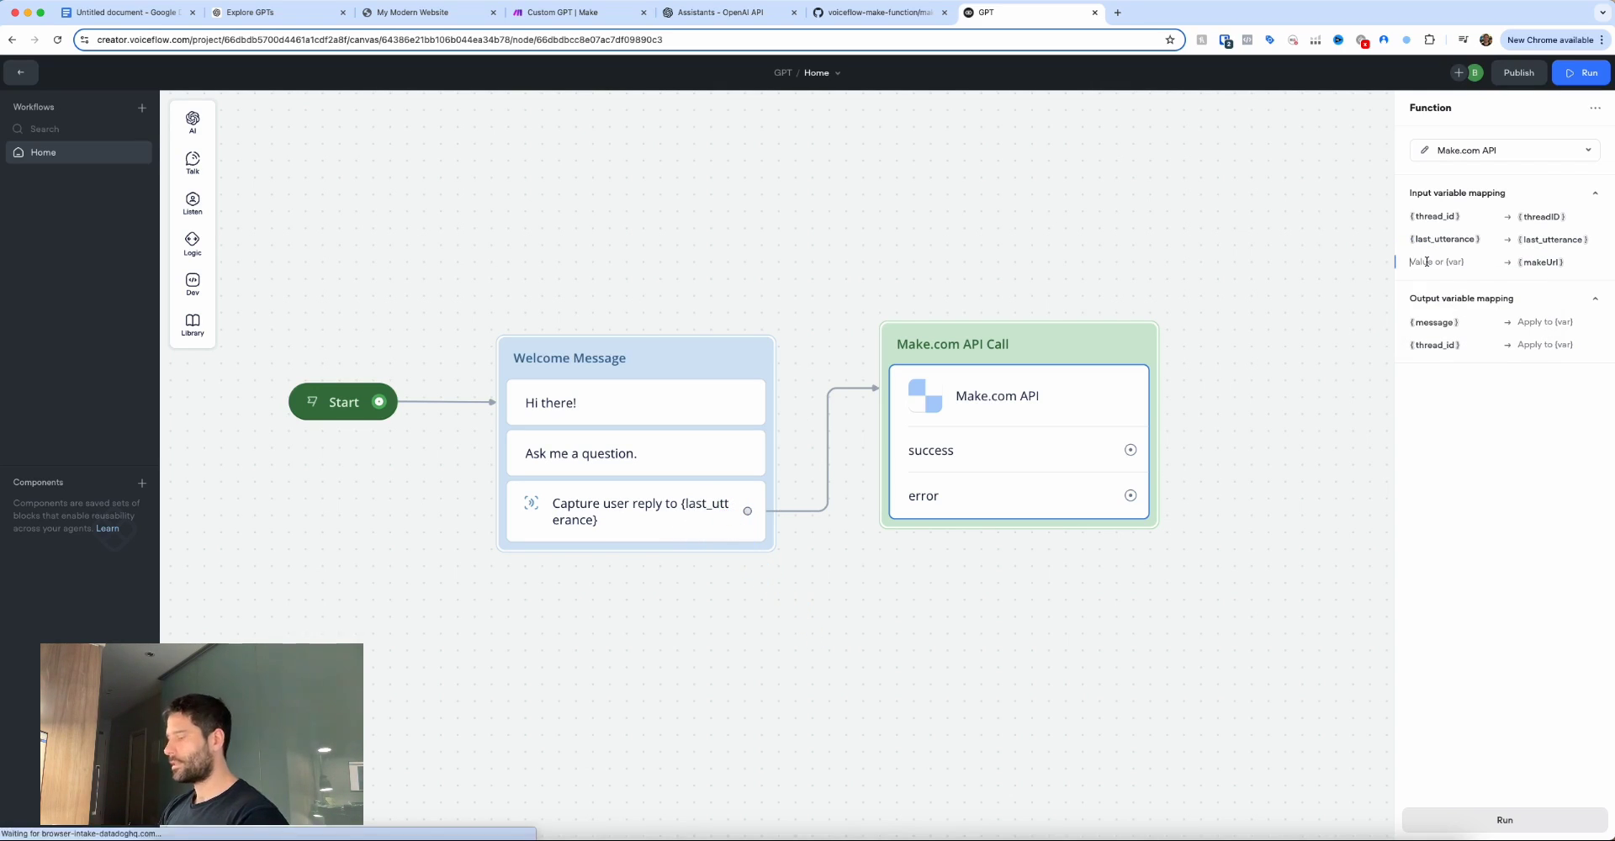
pyautogui.write('{mak')
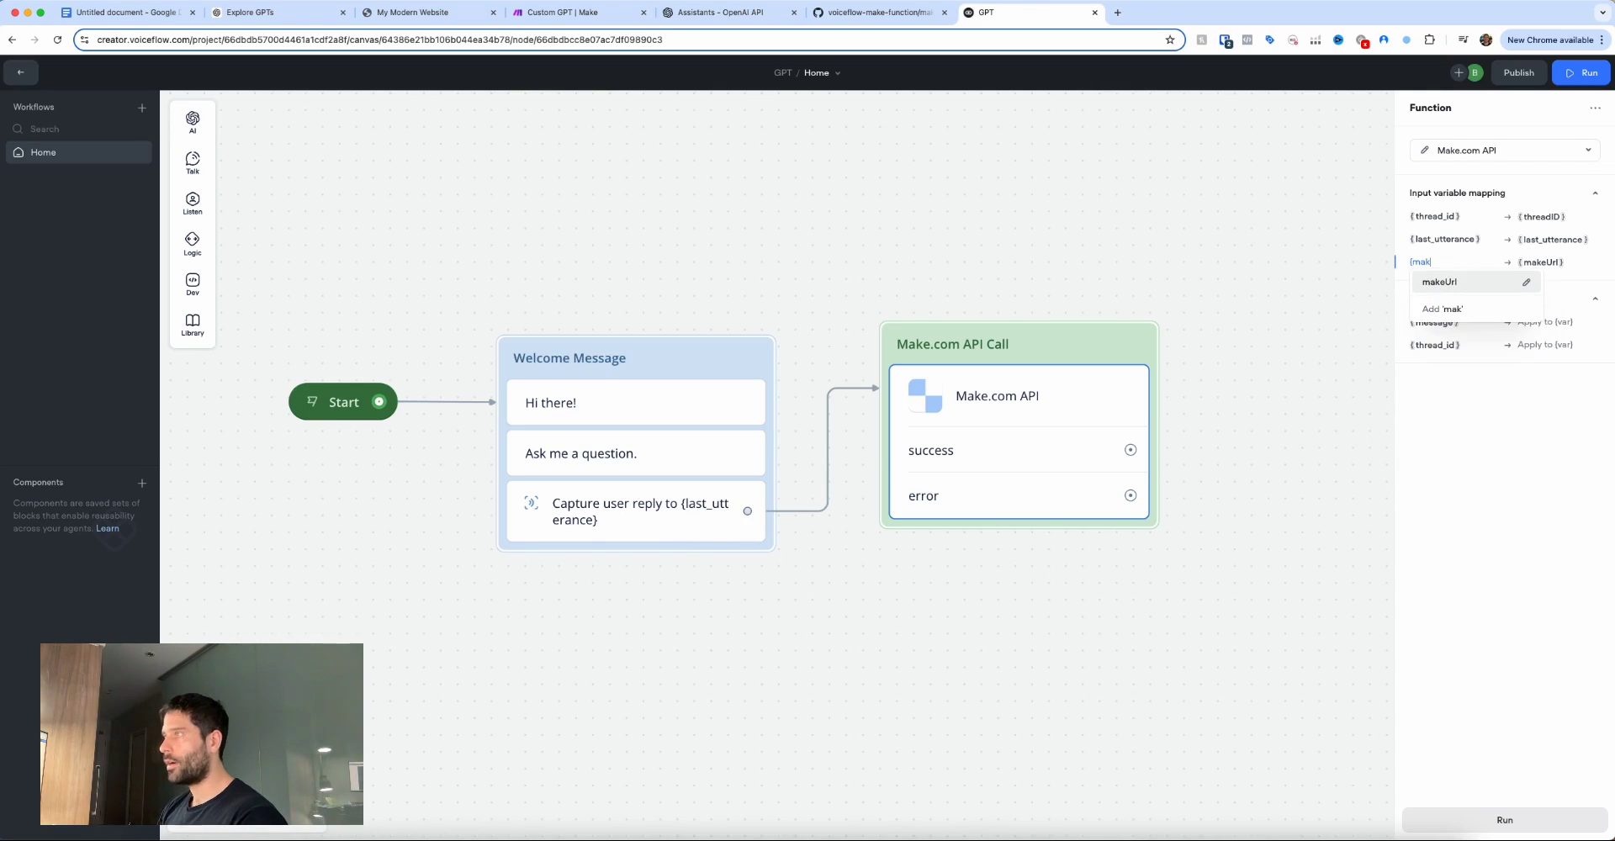
pyautogui.click(1440, 282)
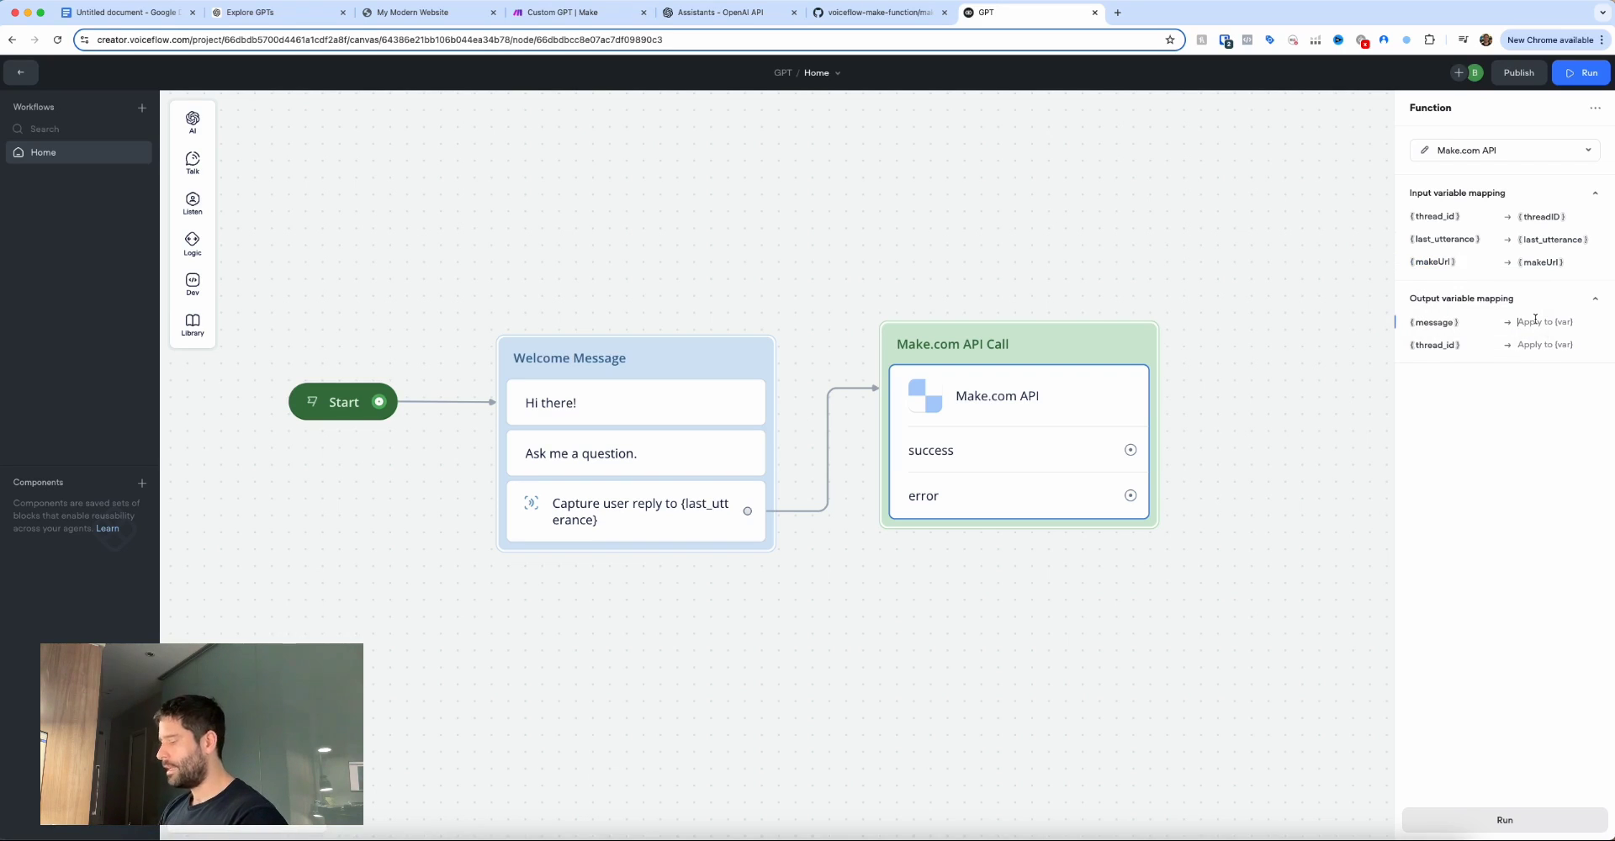
# Map the message and thread_id outputs to the {message} and {thread_id} variables.
pyautogui.write('{')
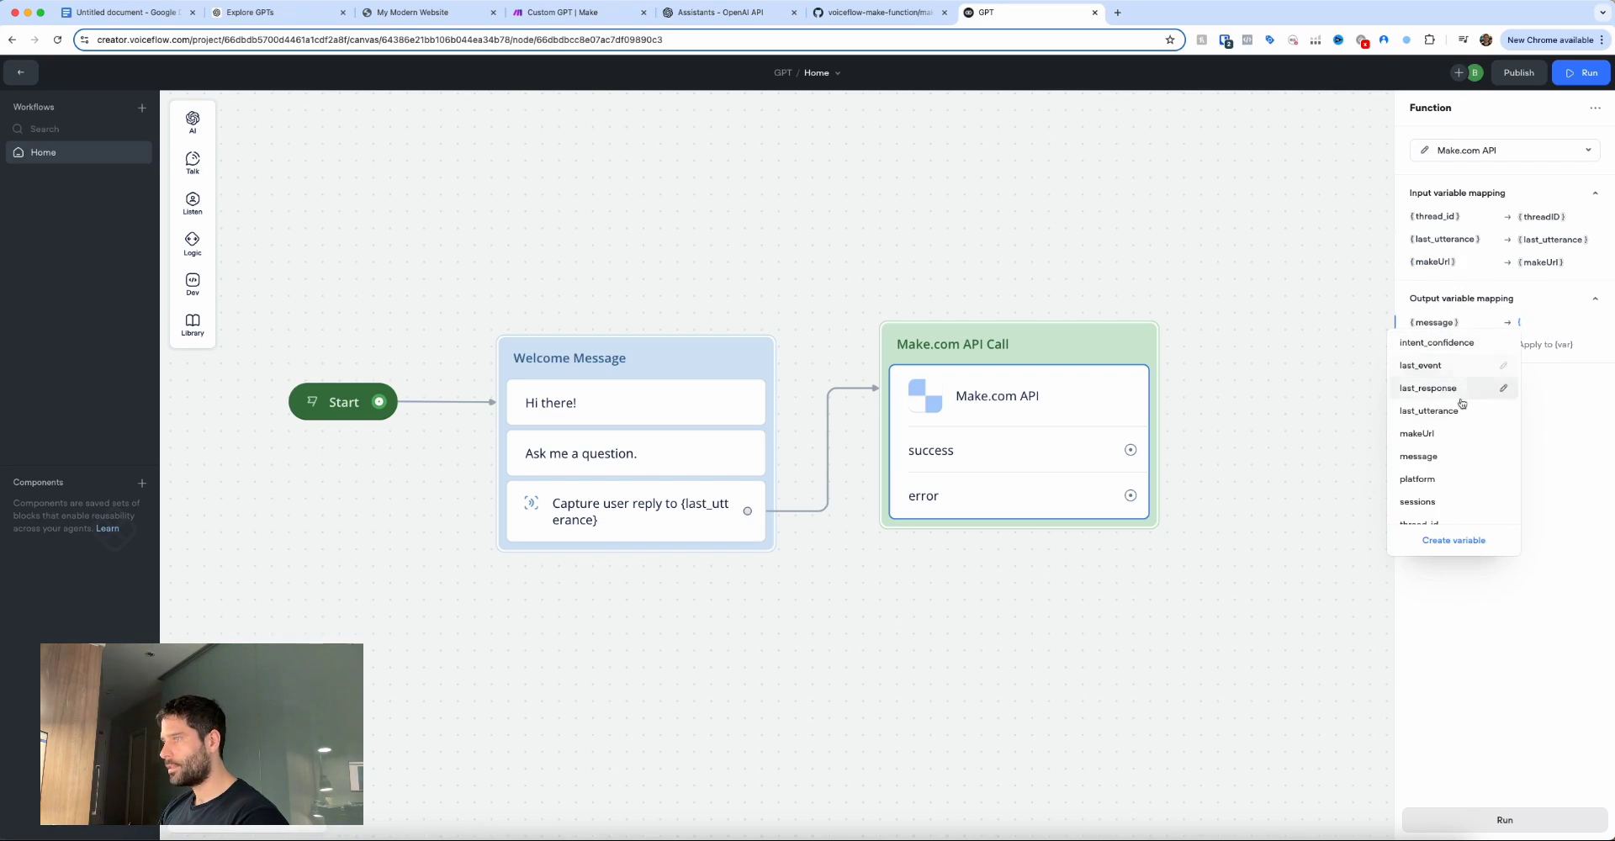
pyautogui.click(1442, 456)
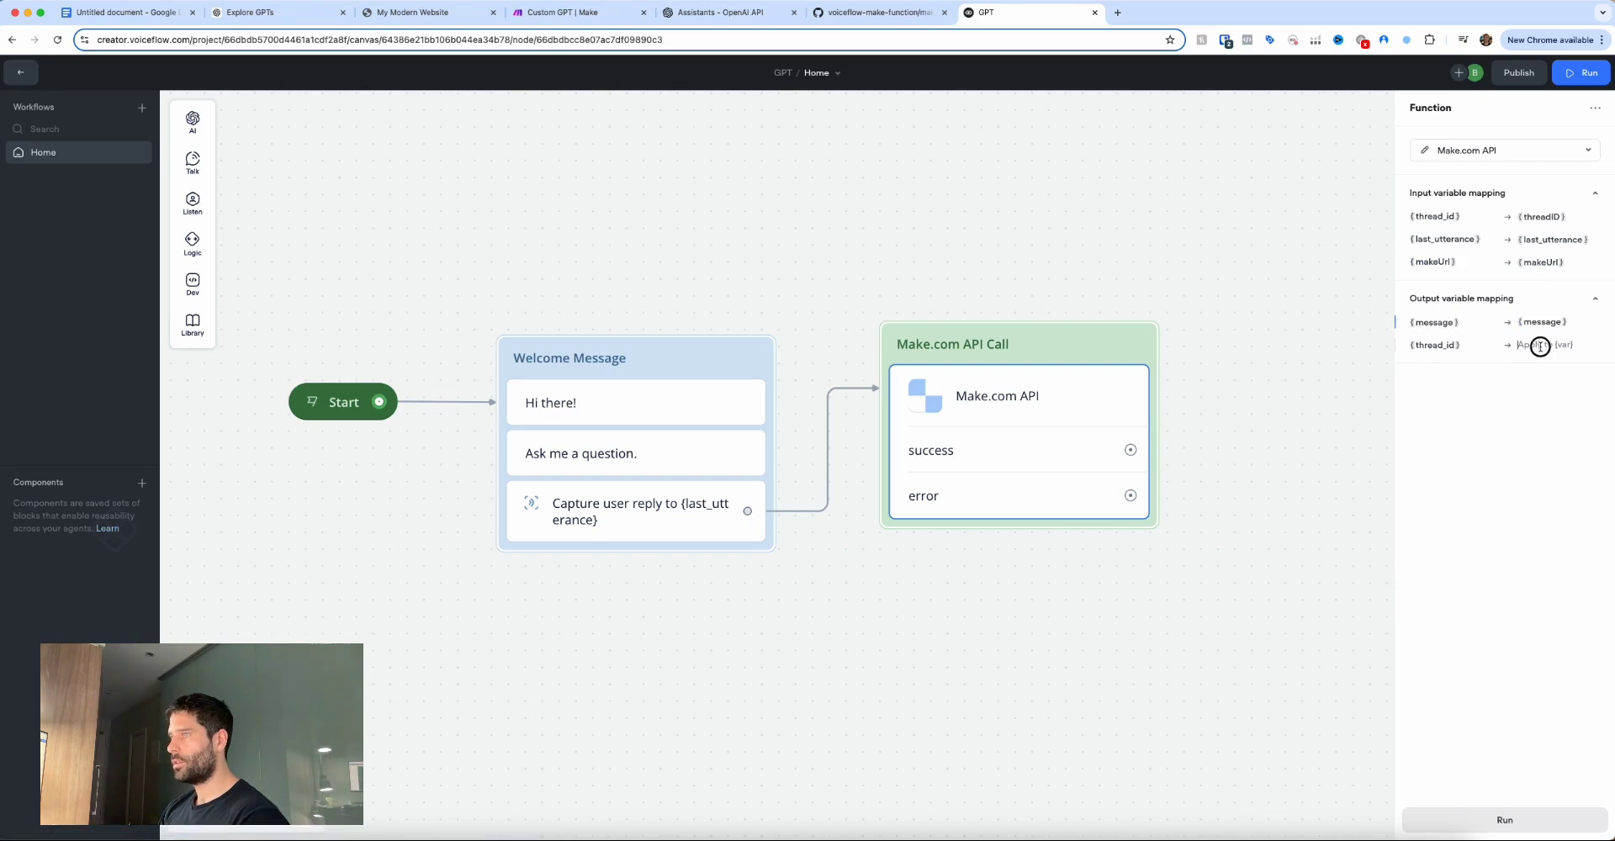
pyautogui.click(1531, 345)
pyautogui.write('{th')
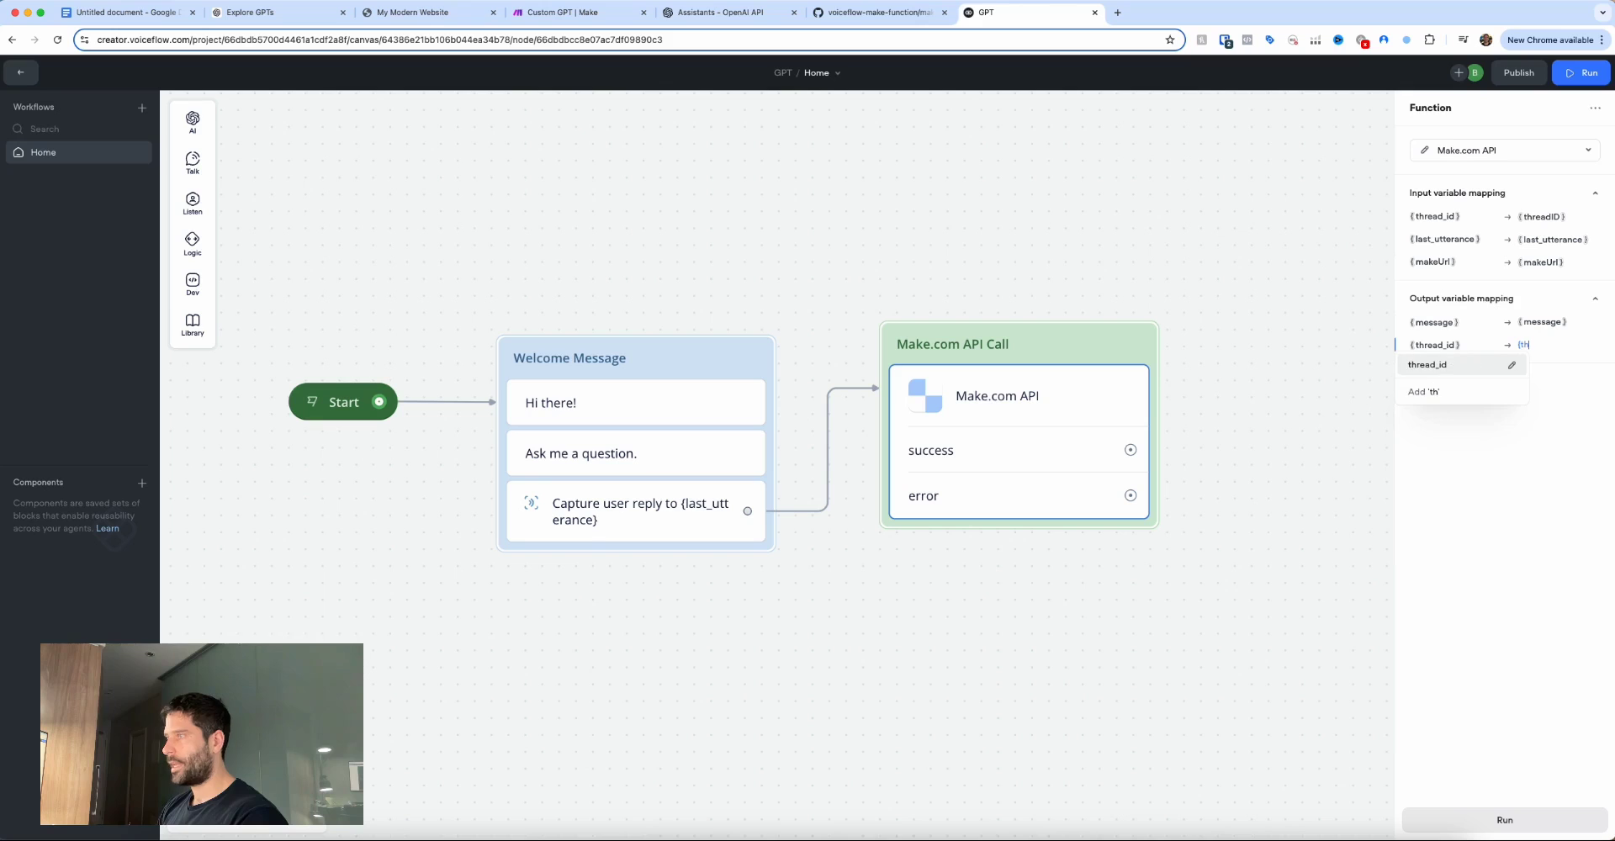
pyautogui.press('Return')
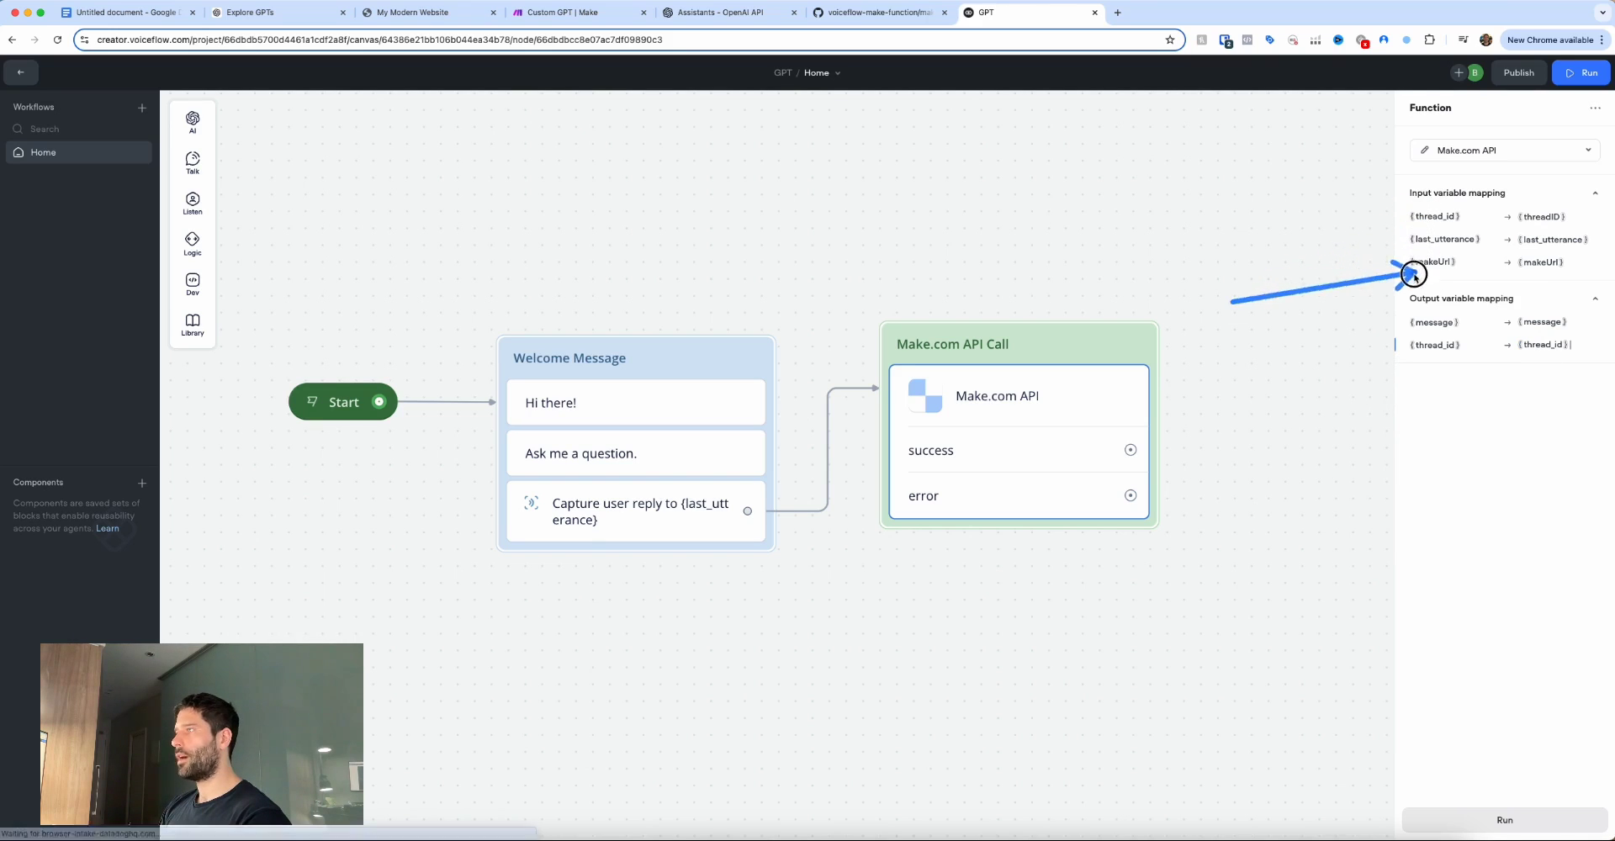
pyautogui.hscroll(2, 1329, 372)
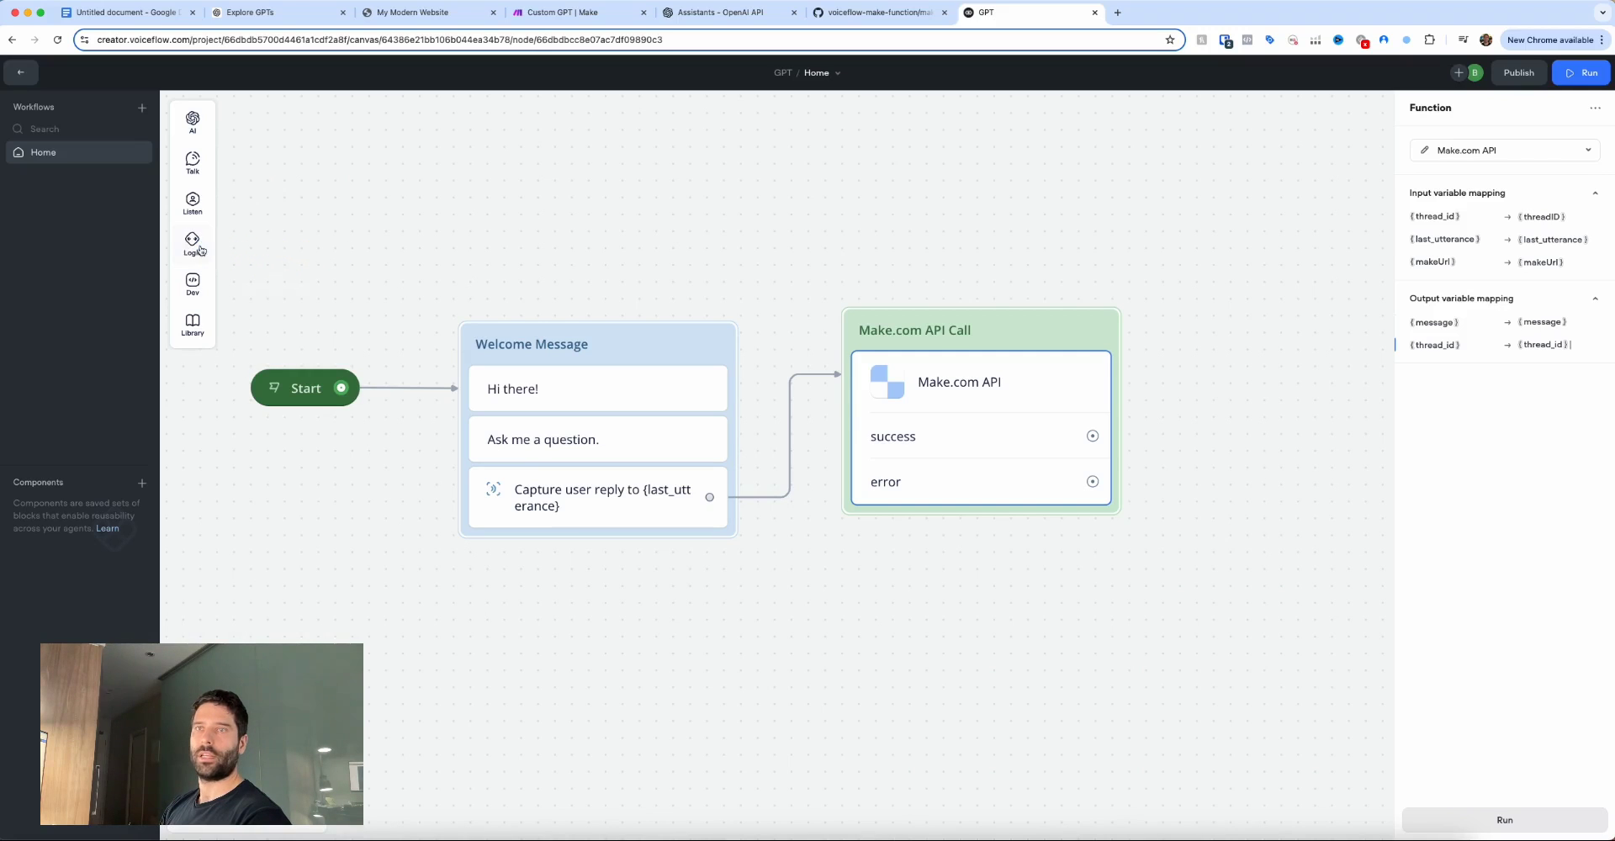
# Add a Set step at the top of Welcome Message and connect Start to it.
pyautogui.moveTo(199, 246)
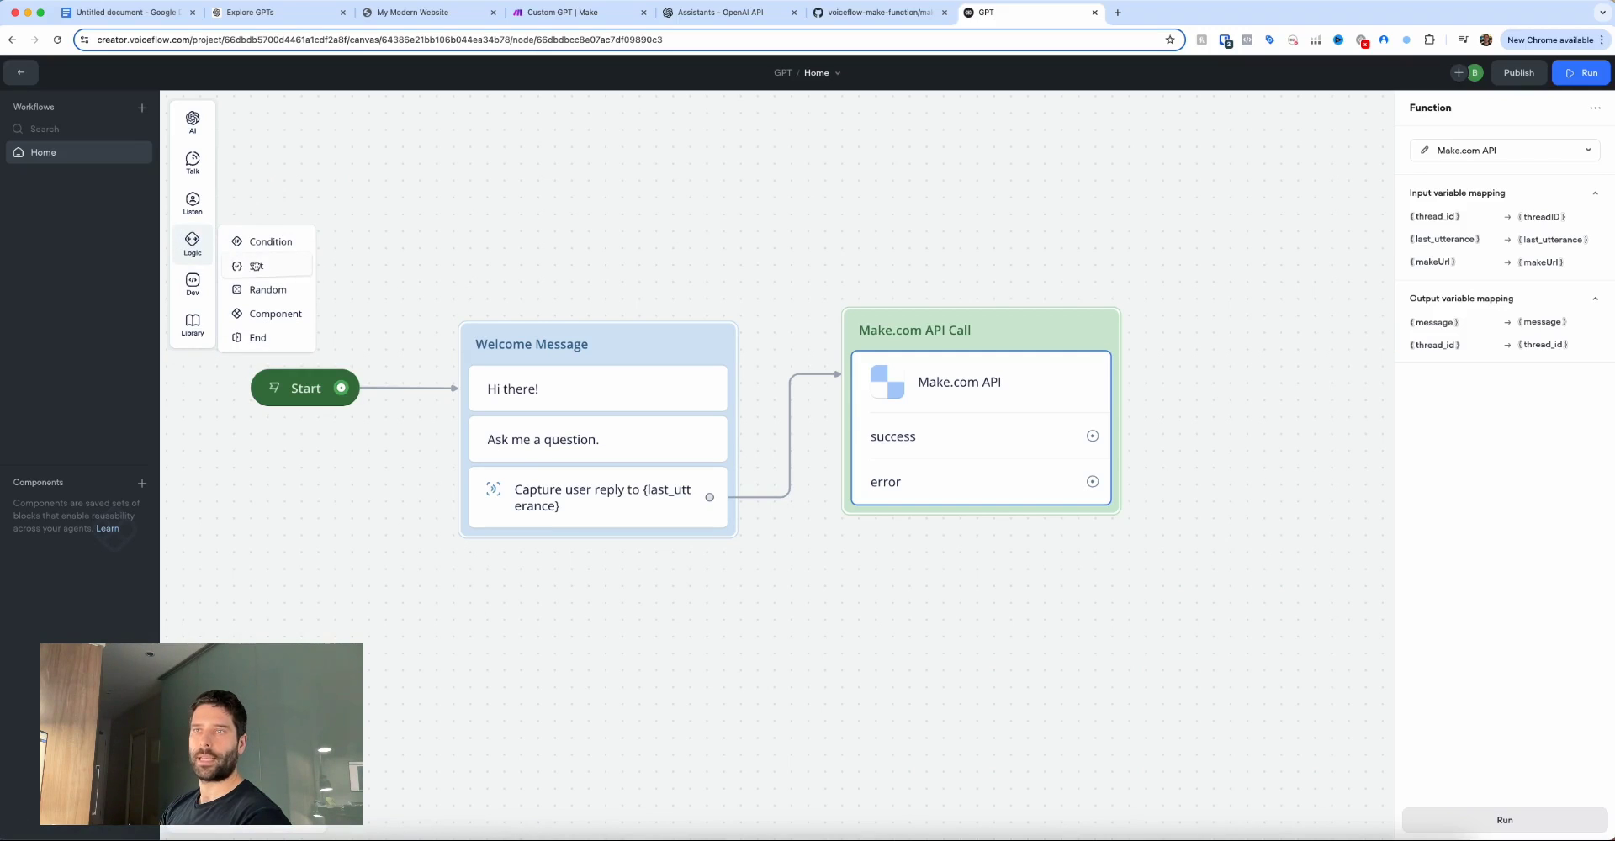
pyautogui.moveTo(257, 266); pyautogui.dragTo(545, 379)
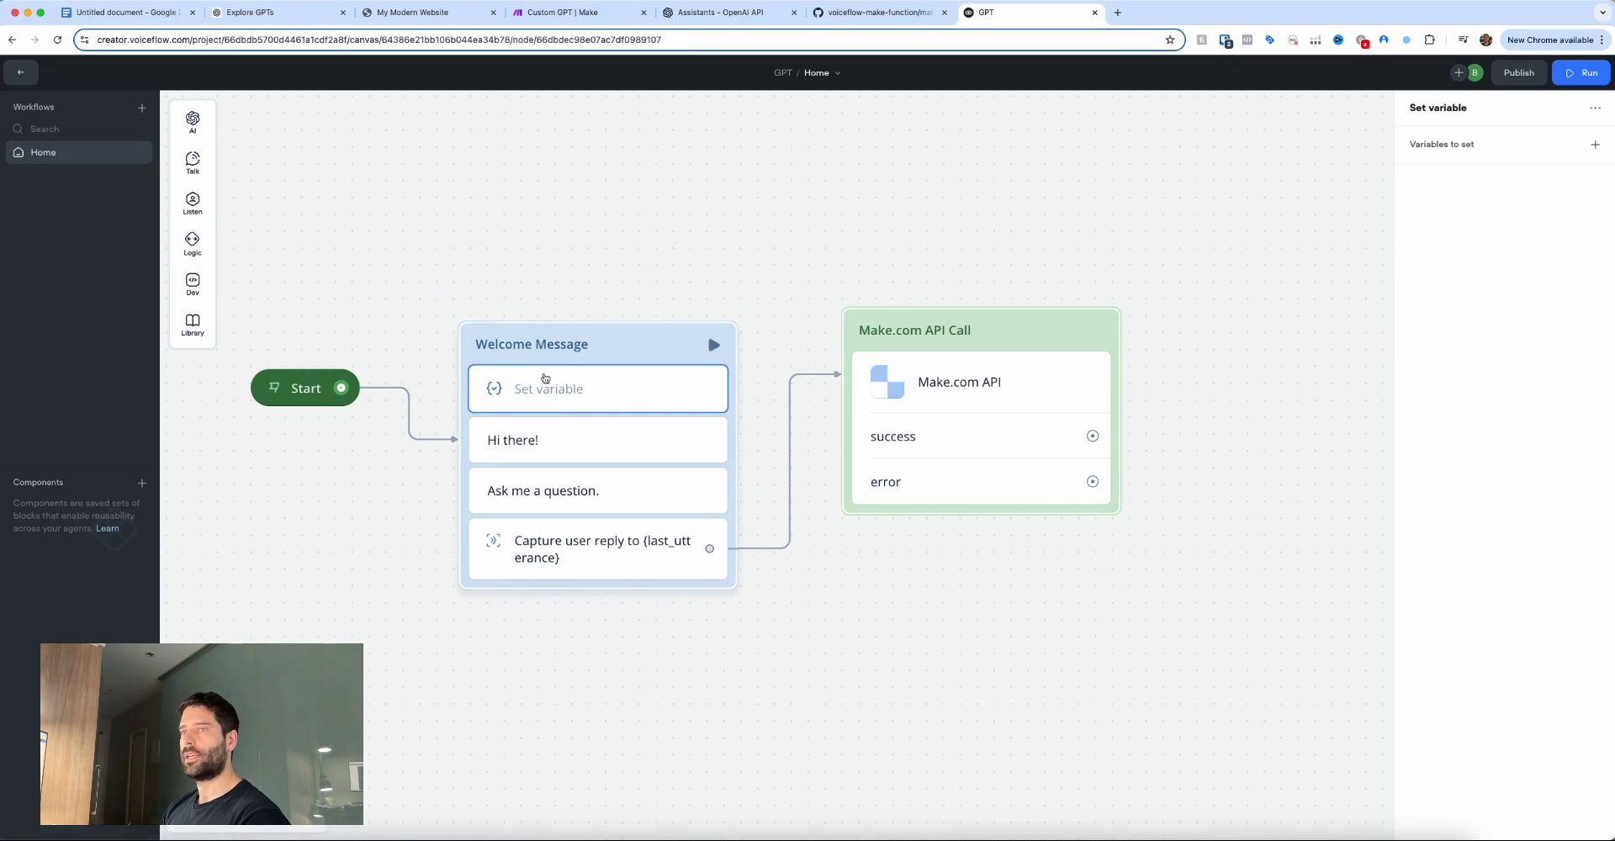
pyautogui.click(415, 437)
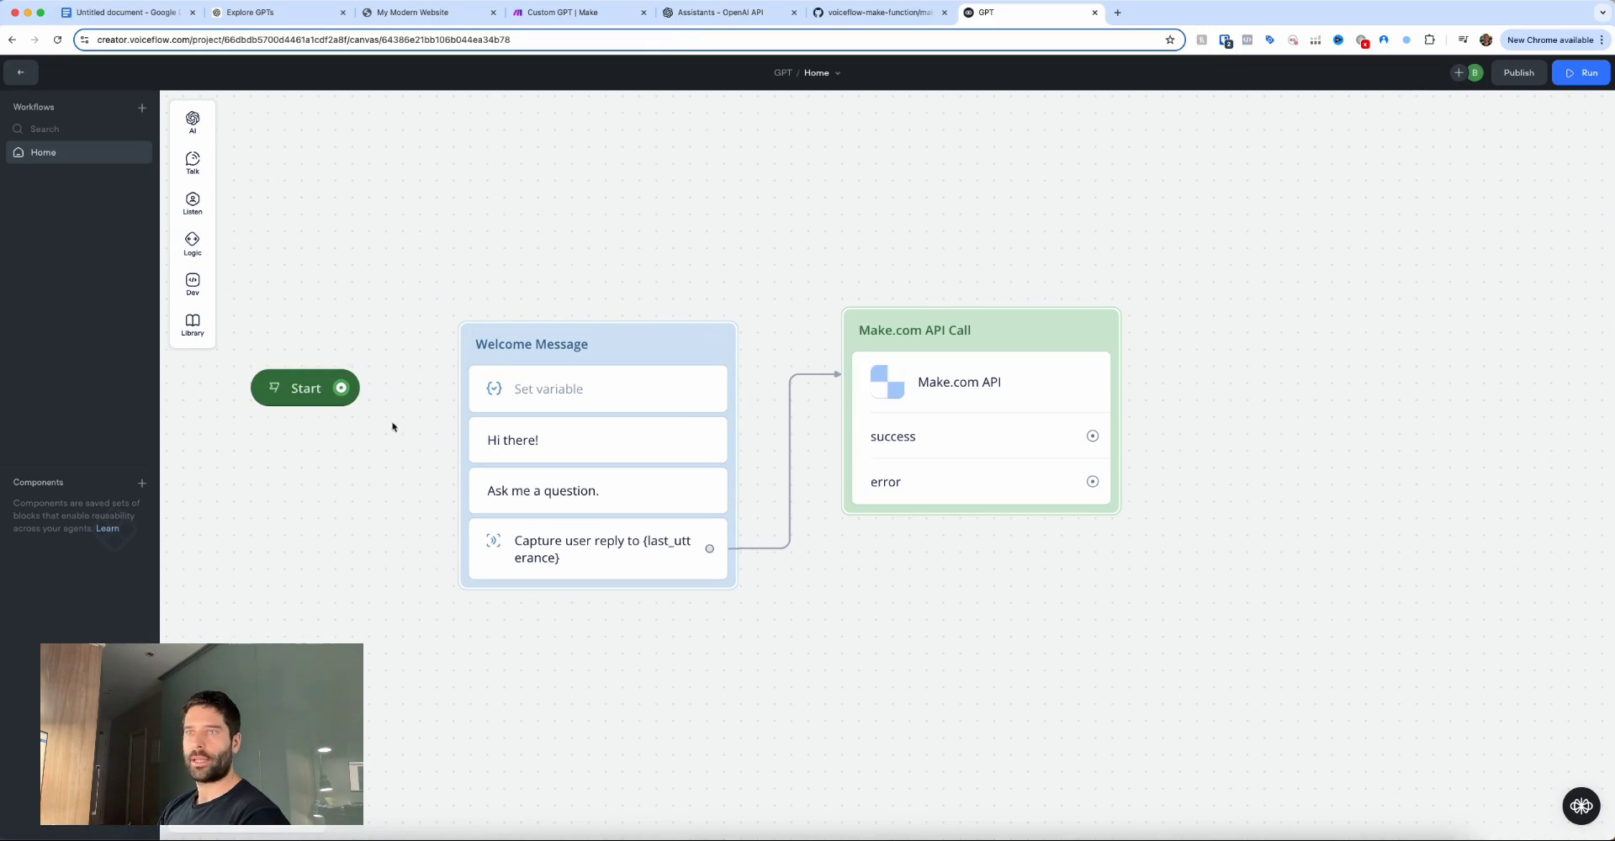
pyautogui.moveTo(341, 388)
pyautogui.mouseDown()
pyautogui.moveTo(471, 344)
pyautogui.moveTo(523, 371)
pyautogui.moveTo(523, 391)
pyautogui.mouseUp()
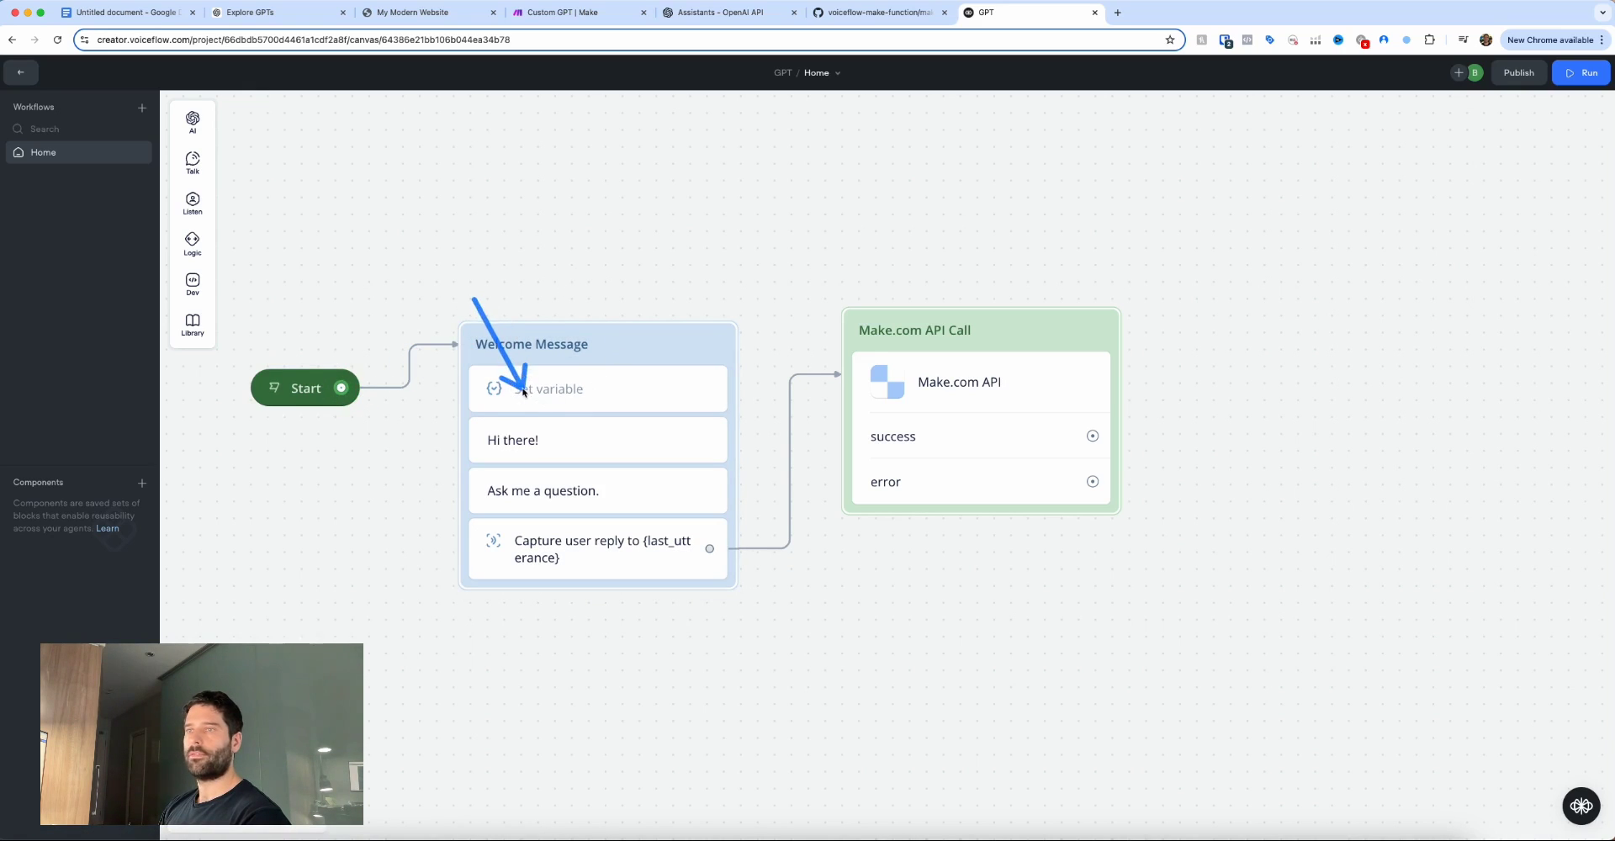
pyautogui.click(523, 391)
pyautogui.moveTo(1316, 213)
pyautogui.mouseDown()
pyautogui.moveTo(1413, 151)
pyautogui.moveTo(1432, 171)
pyautogui.mouseUp()
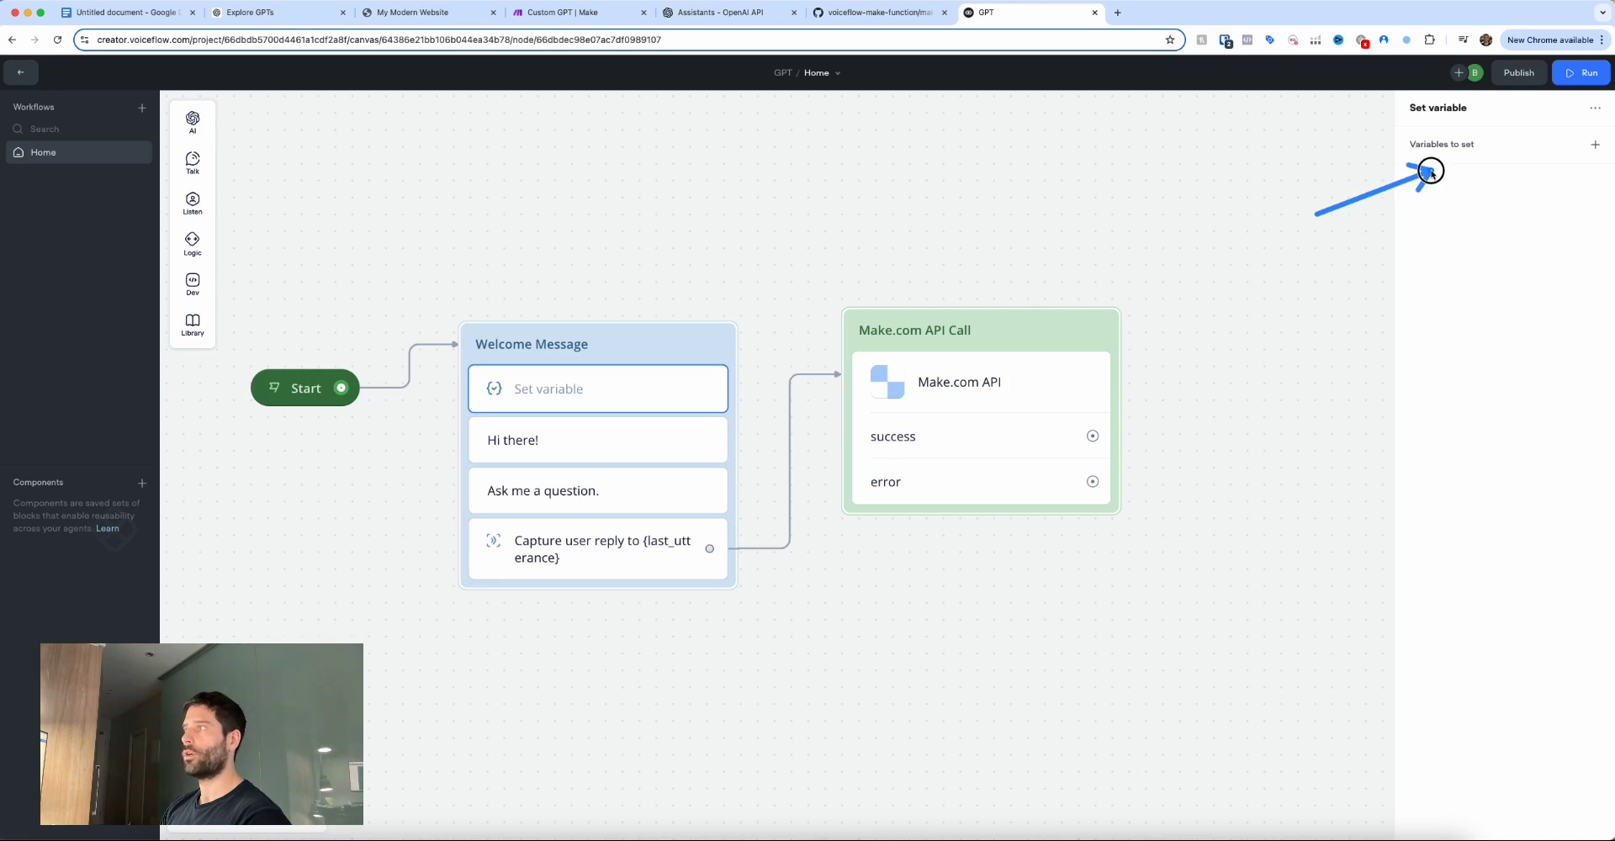
# Set makeUrl to "url" in the Set step.
pyautogui.click(1594, 144)
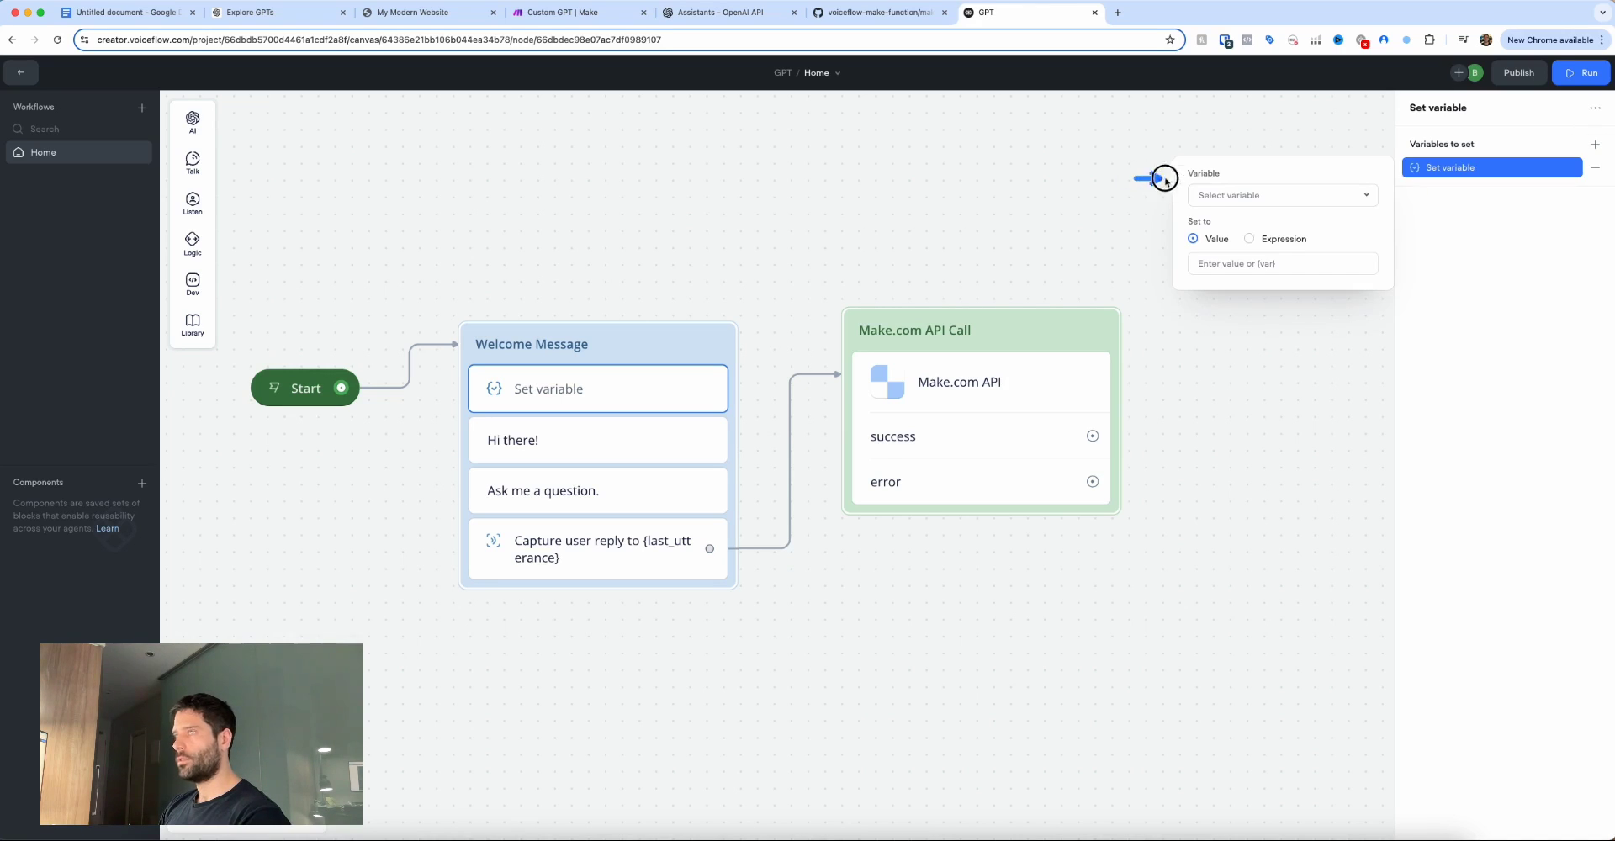
pyautogui.click(1220, 196)
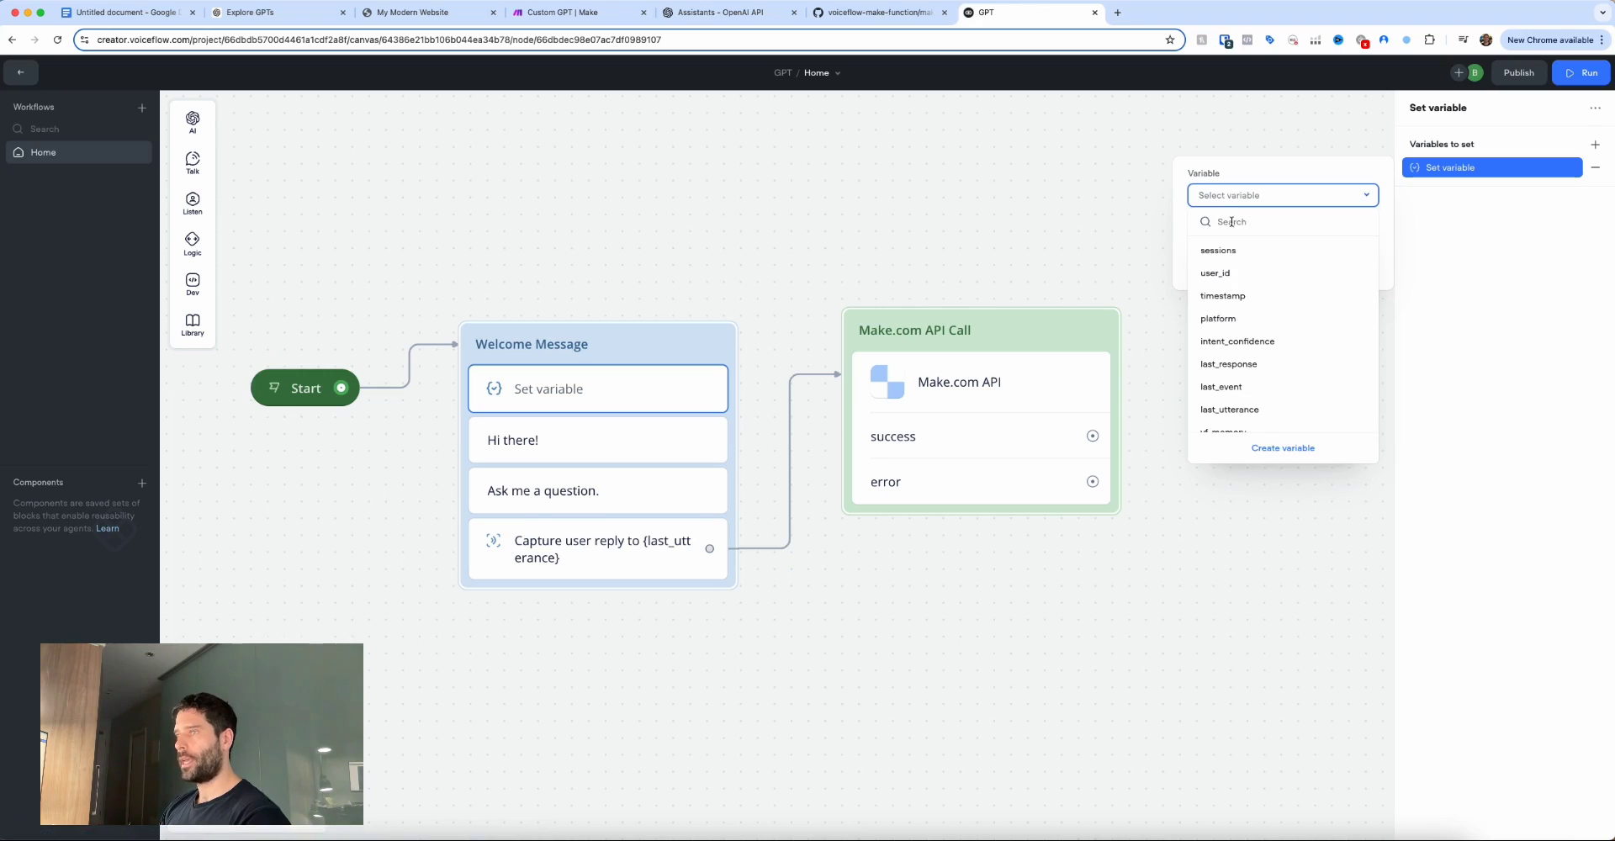
pyautogui.scroll(-5, 1238, 294)
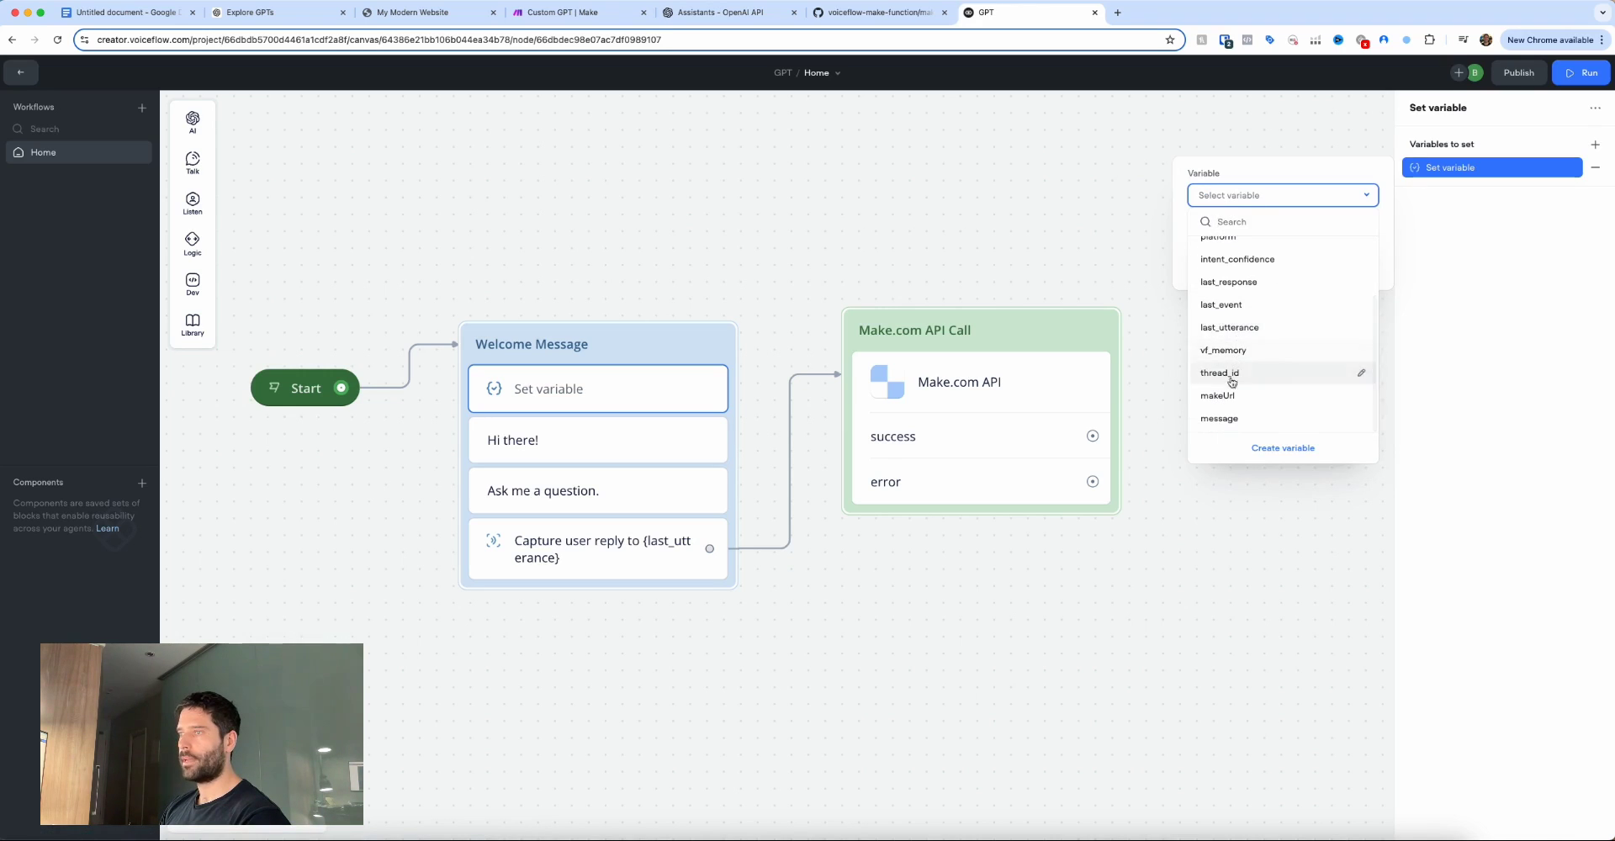
pyautogui.click(1232, 374)
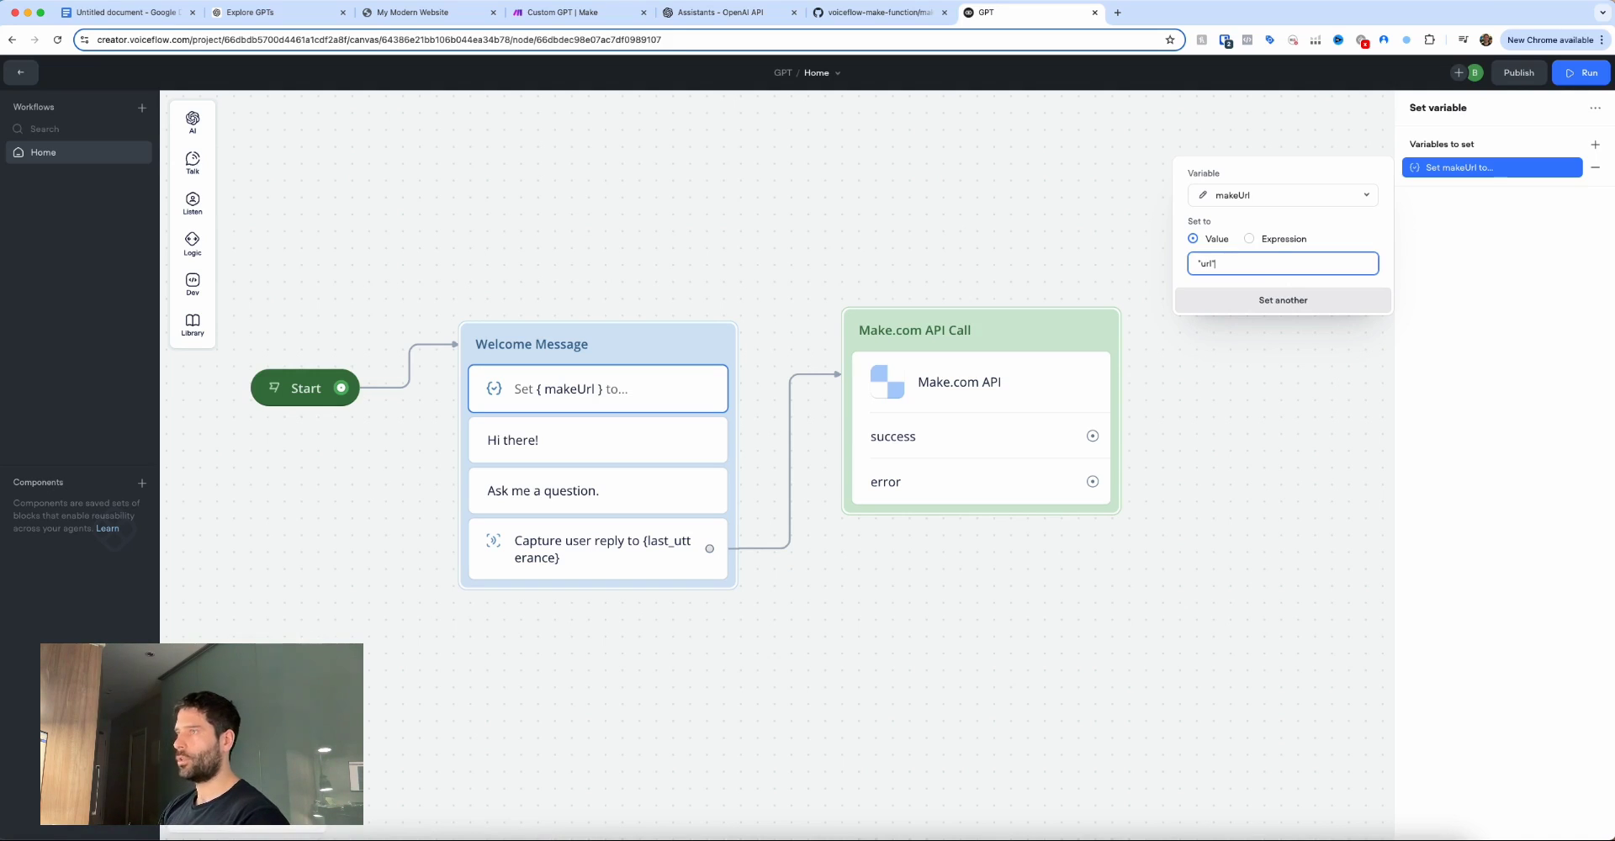
pyautogui.click(1352, 234)
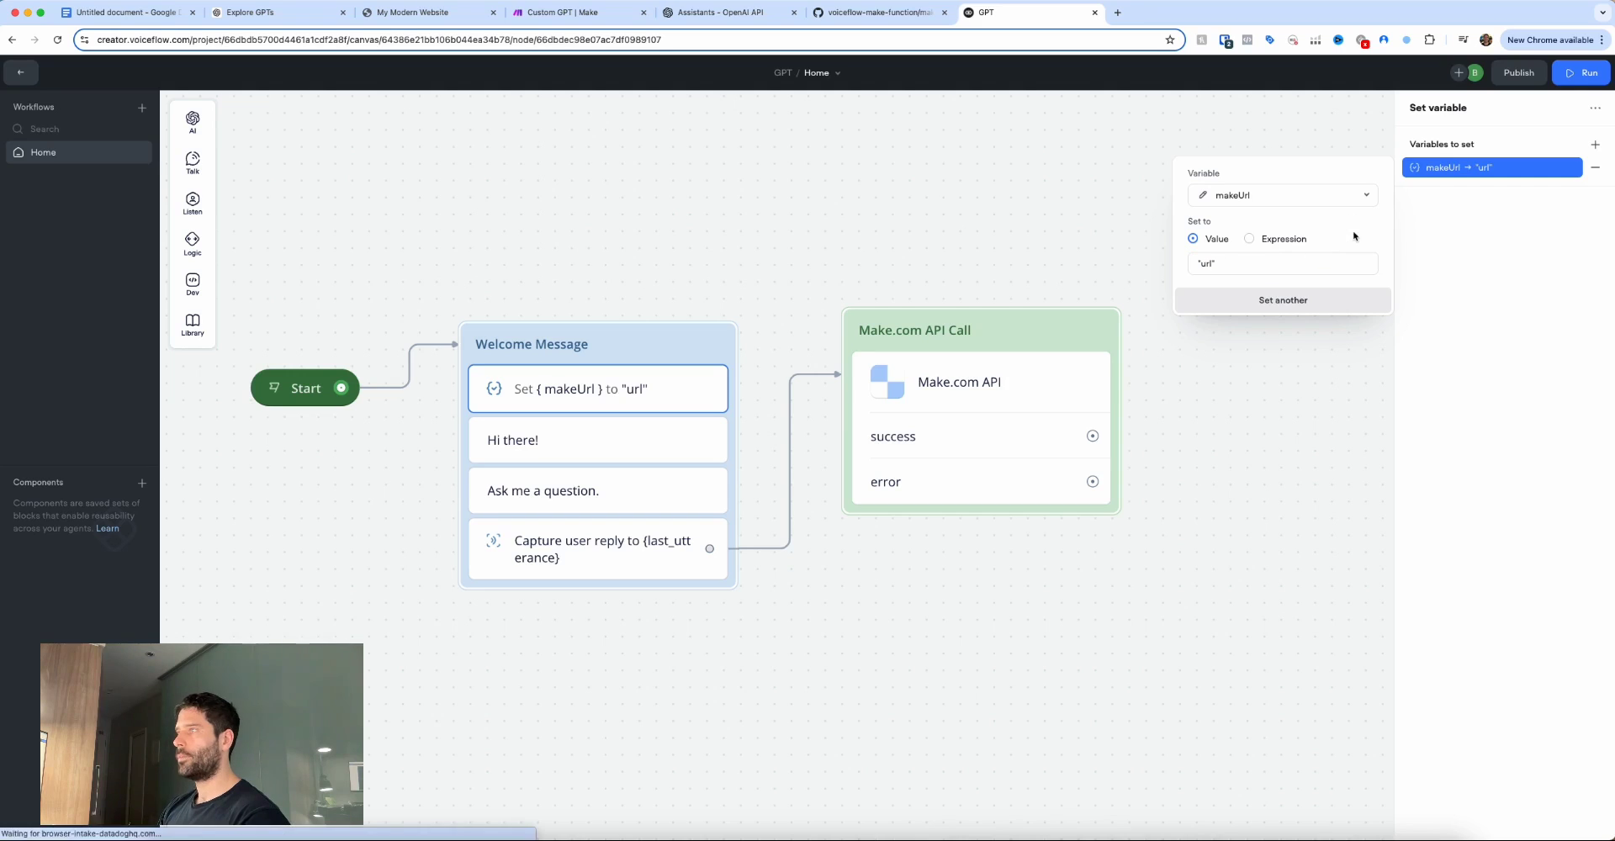
# Add a second assignment setting thread_id to "0".
pyautogui.click(1595, 147)
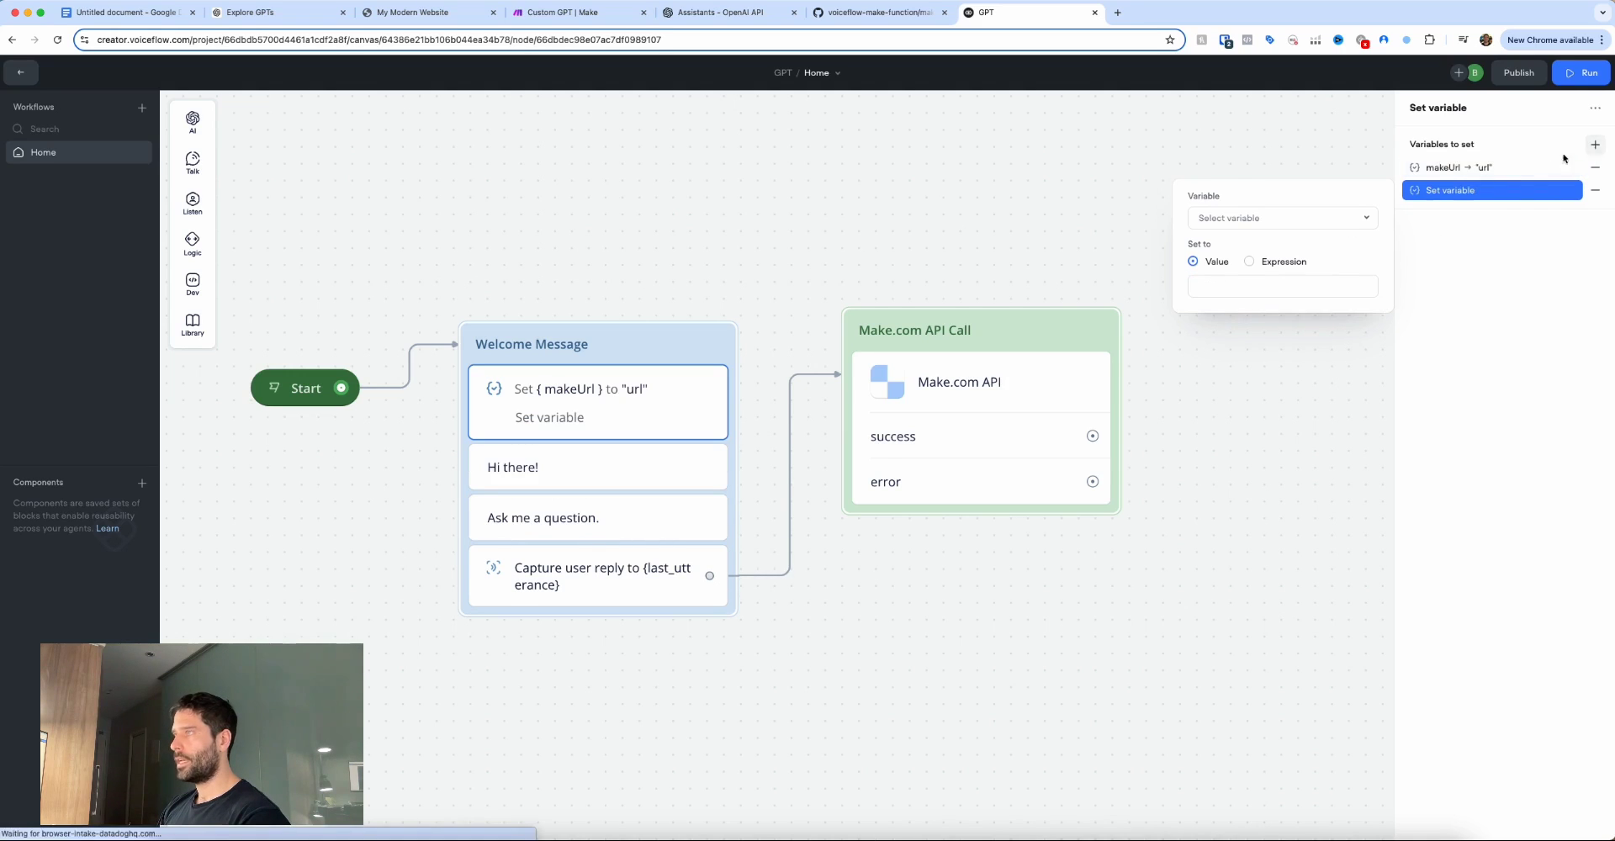
pyautogui.click(1286, 220)
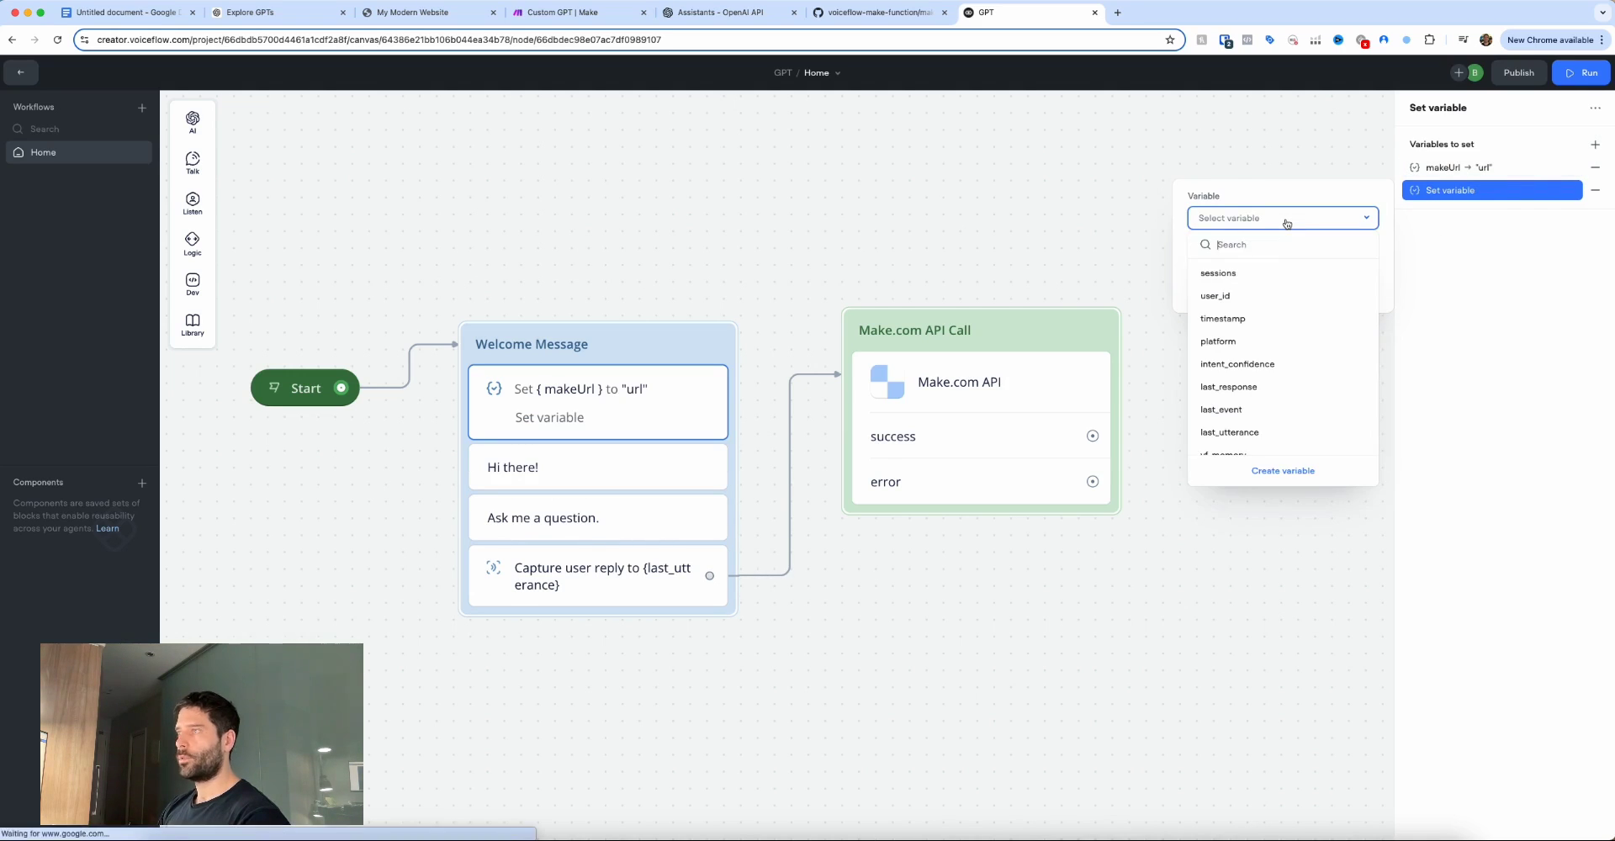
pyautogui.write('th')
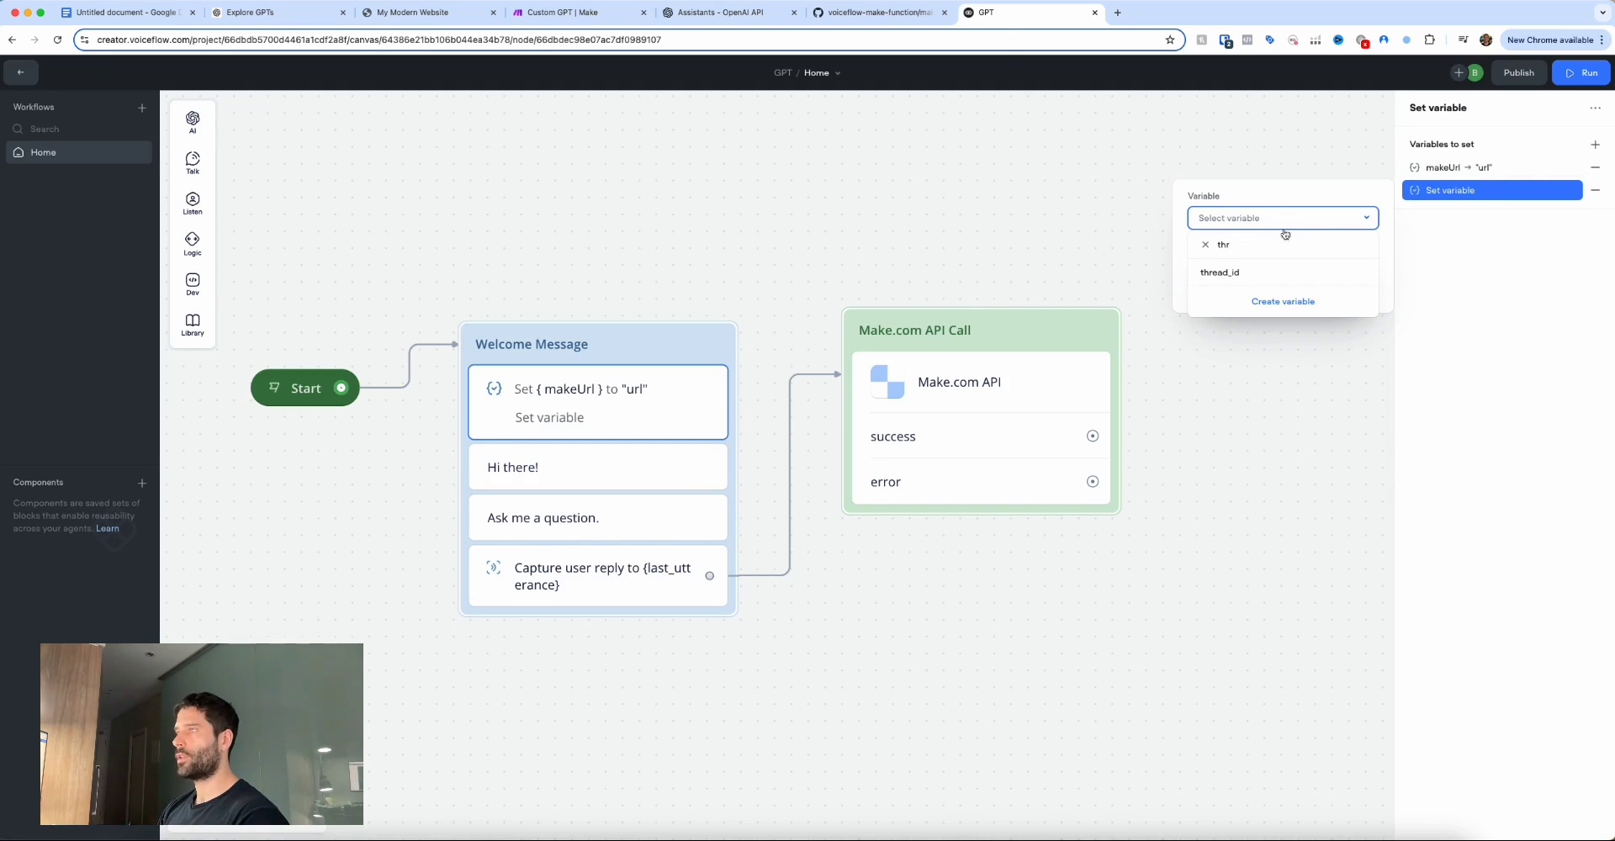
pyautogui.write('r')
pyautogui.click(1262, 273)
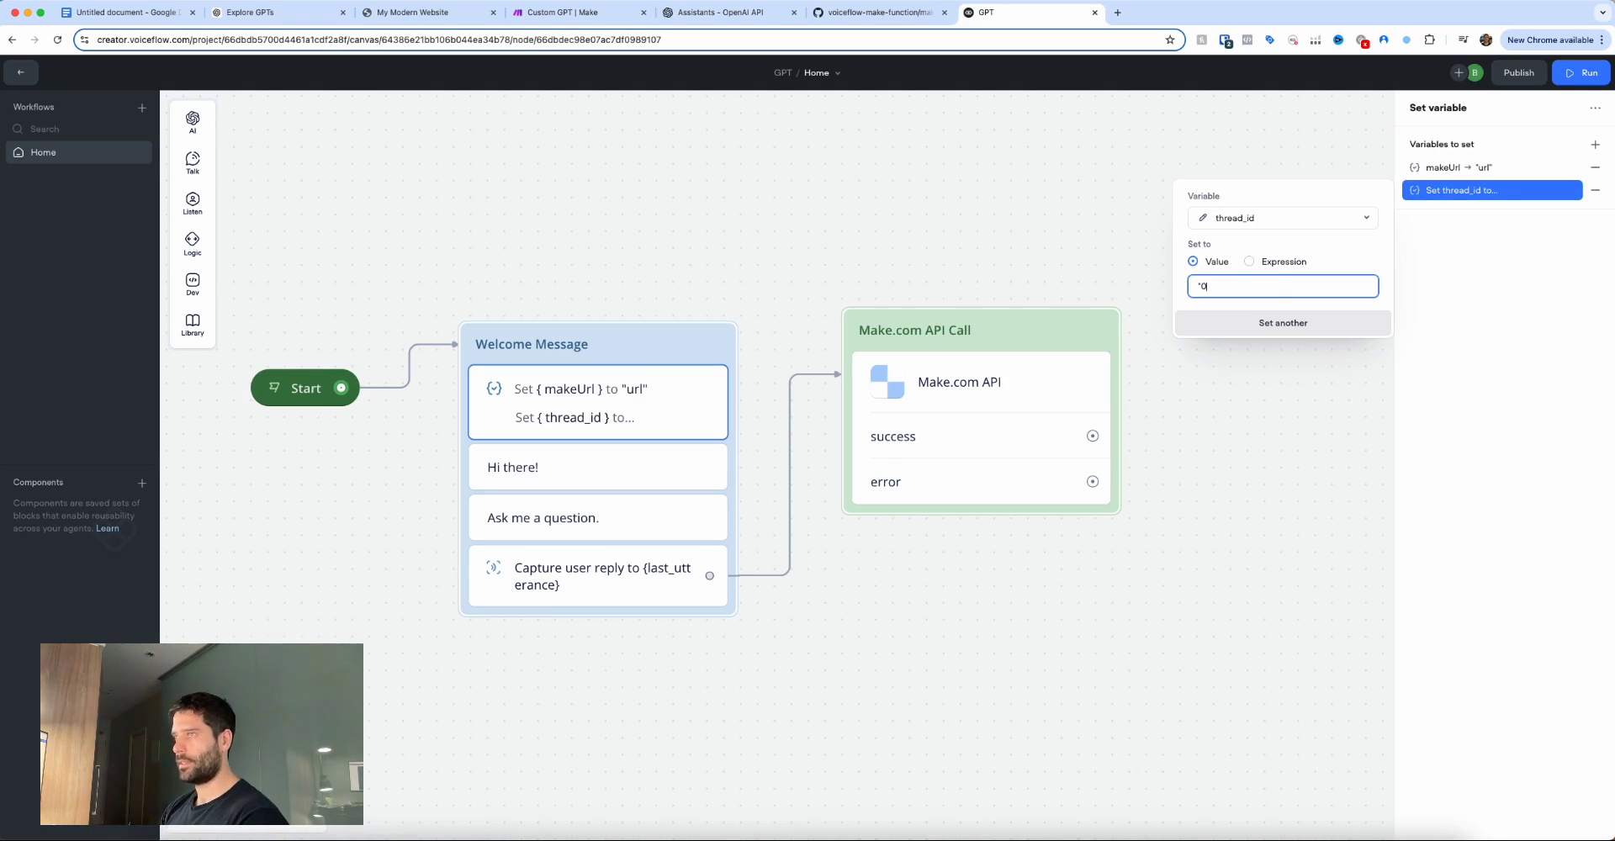
pyautogui.click(1349, 268)
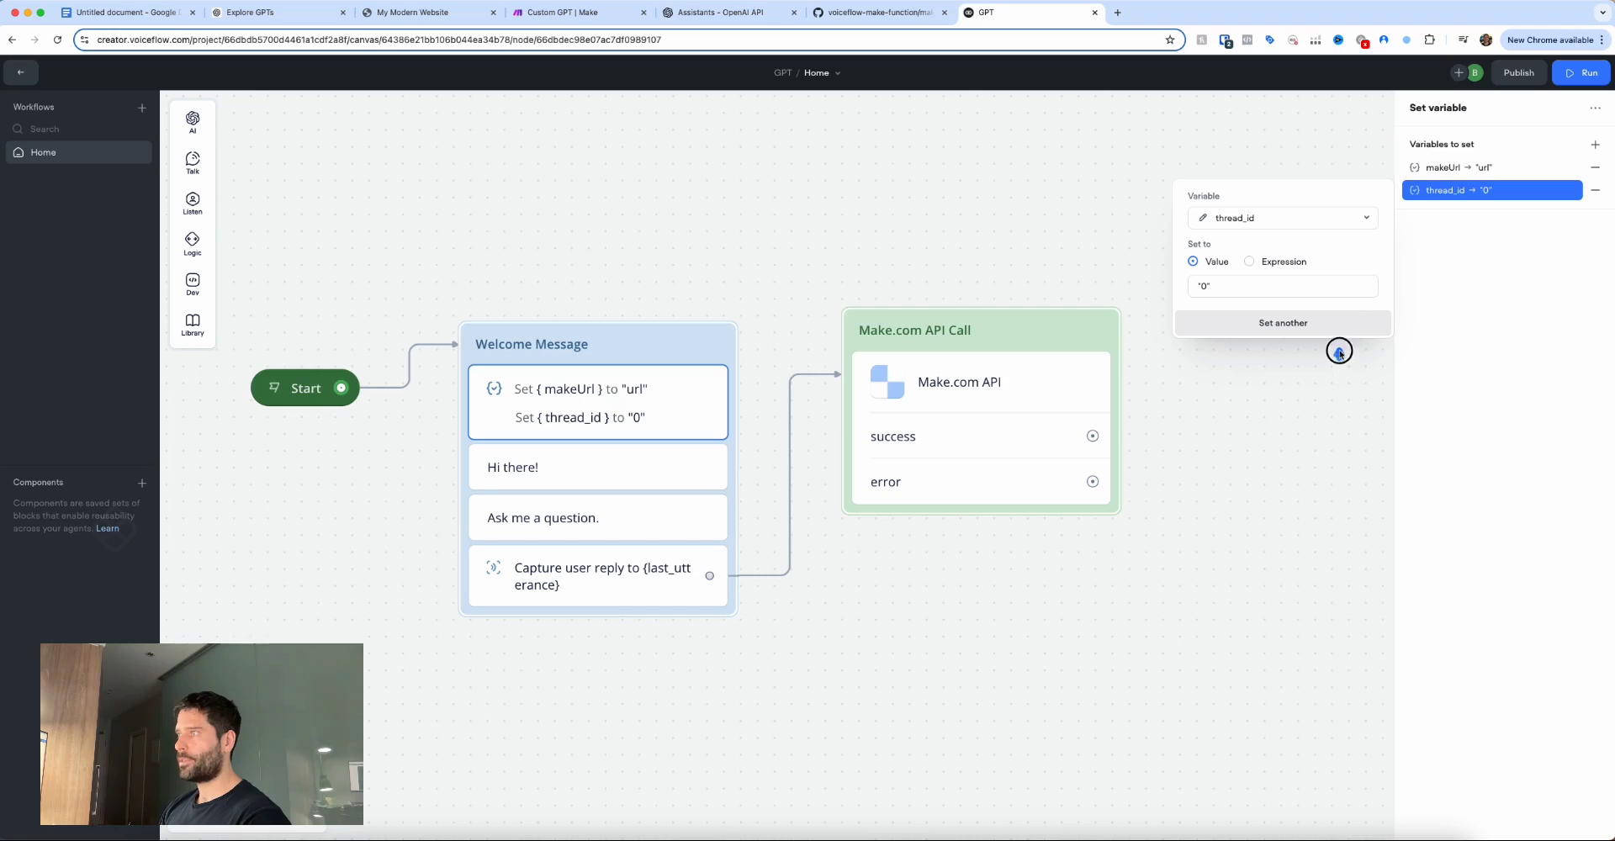
pyautogui.moveTo(1339, 351); pyautogui.dragTo(1350, 262)
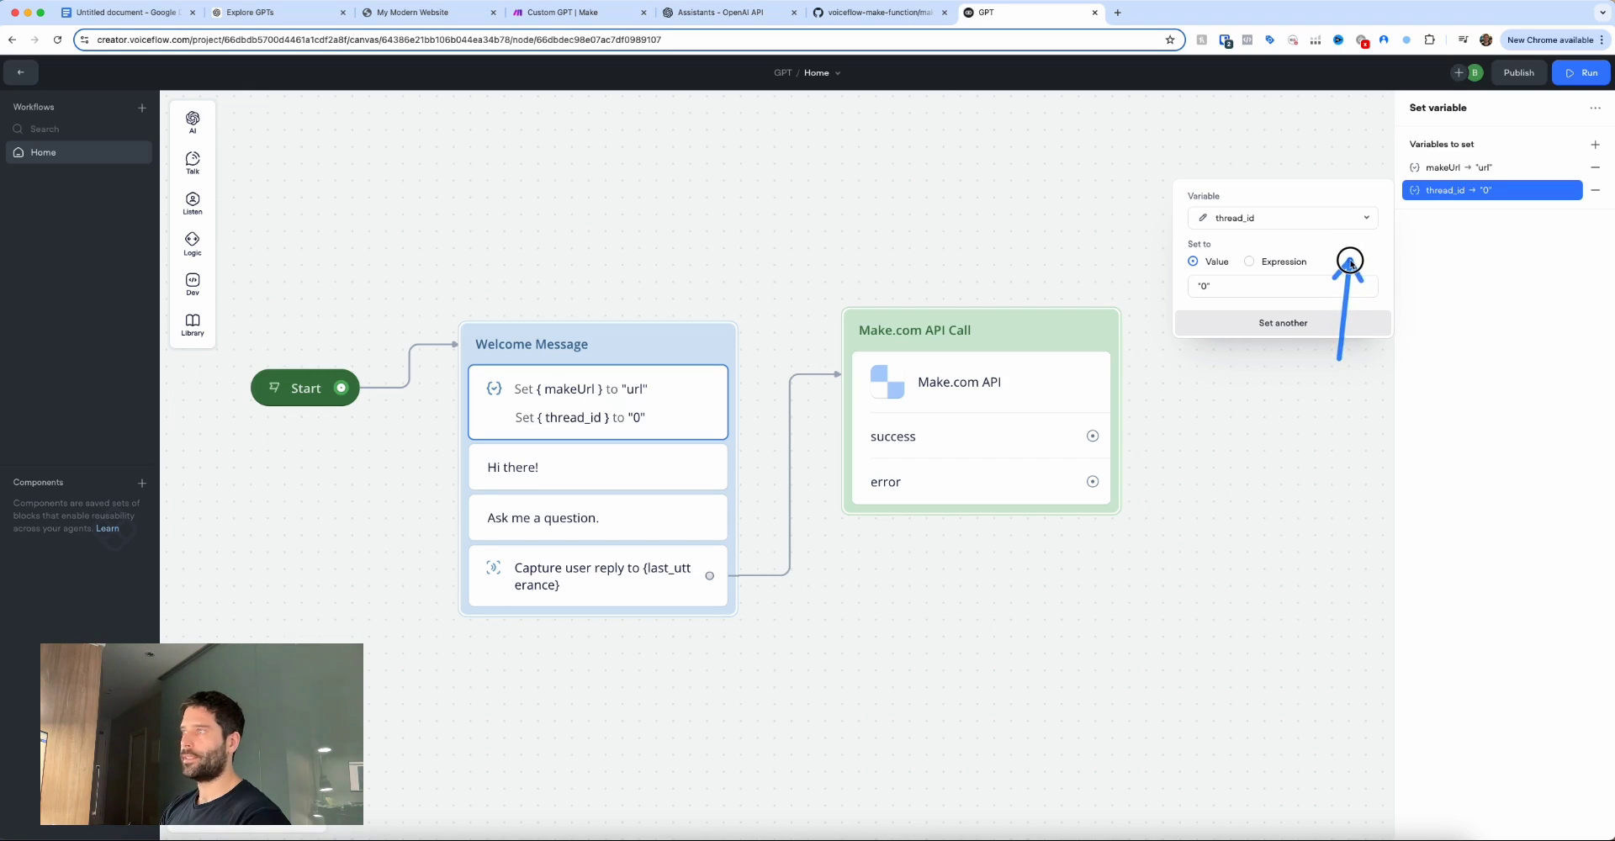
pyautogui.moveTo(1253, 367); pyautogui.dragTo(1216, 294)
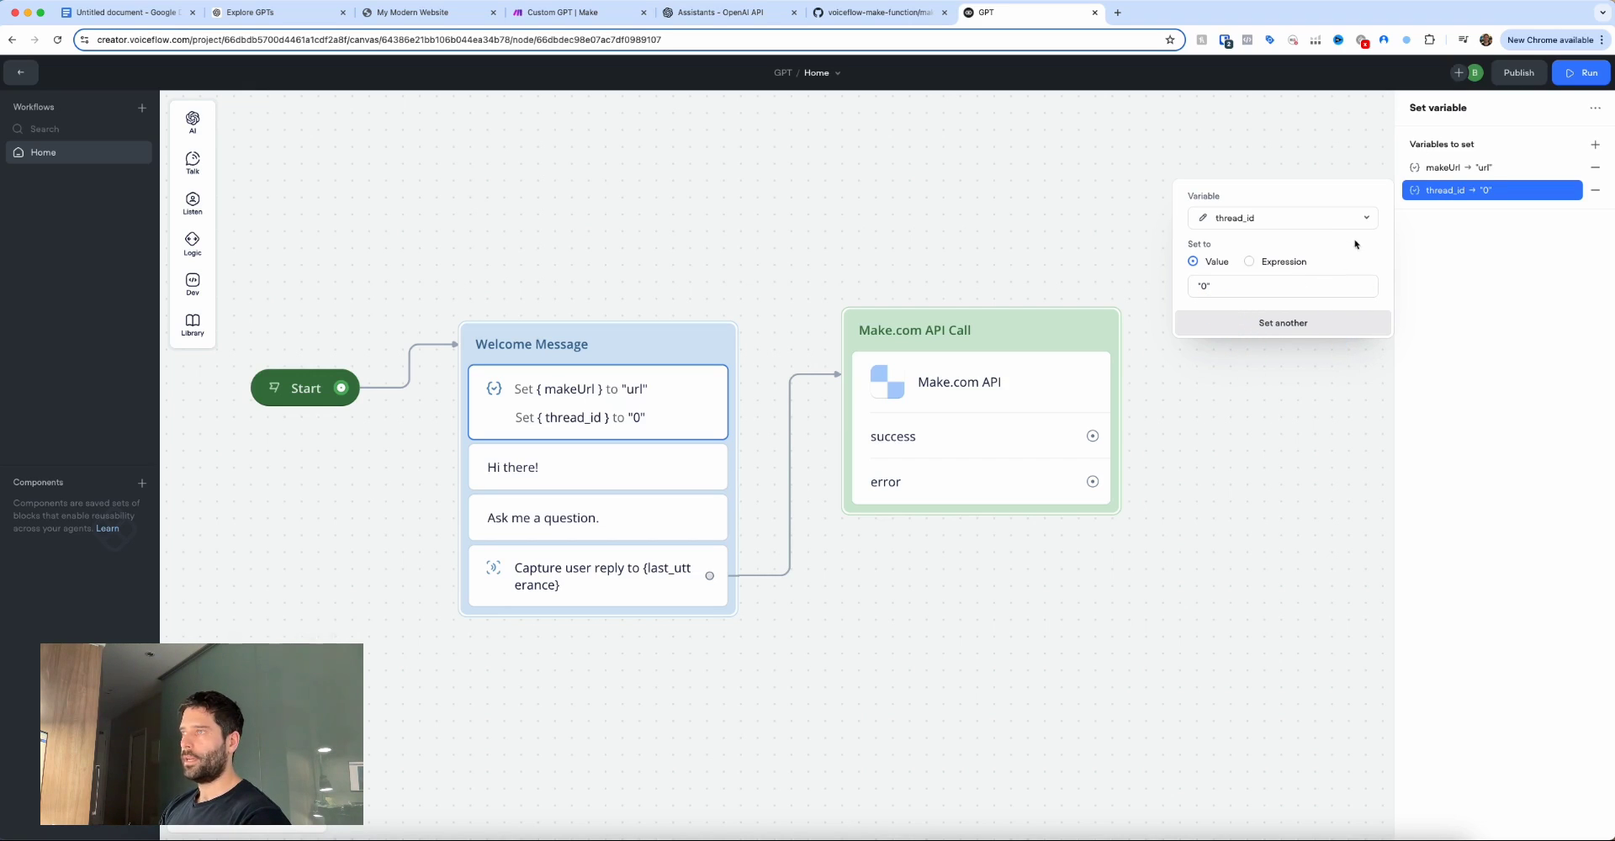
pyautogui.moveTo(1419, 249); pyautogui.dragTo(1453, 175)
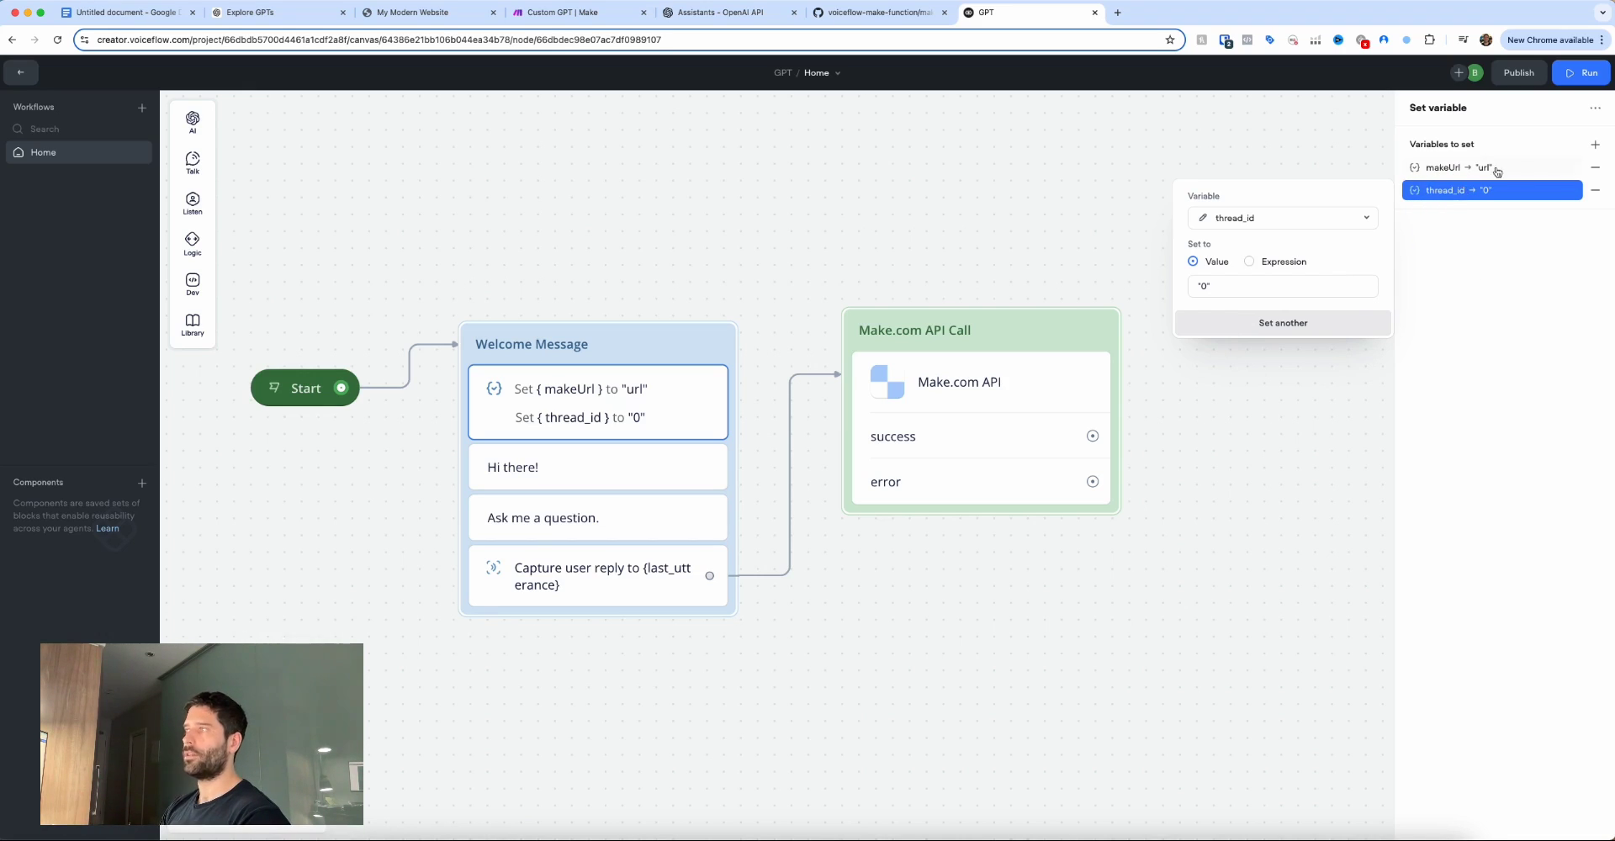
pyautogui.click(1487, 244)
pyautogui.moveTo(778, 274)
pyautogui.mouseDown()
pyautogui.moveTo(662, 380)
pyautogui.moveTo(662, 494)
pyautogui.mouseUp()
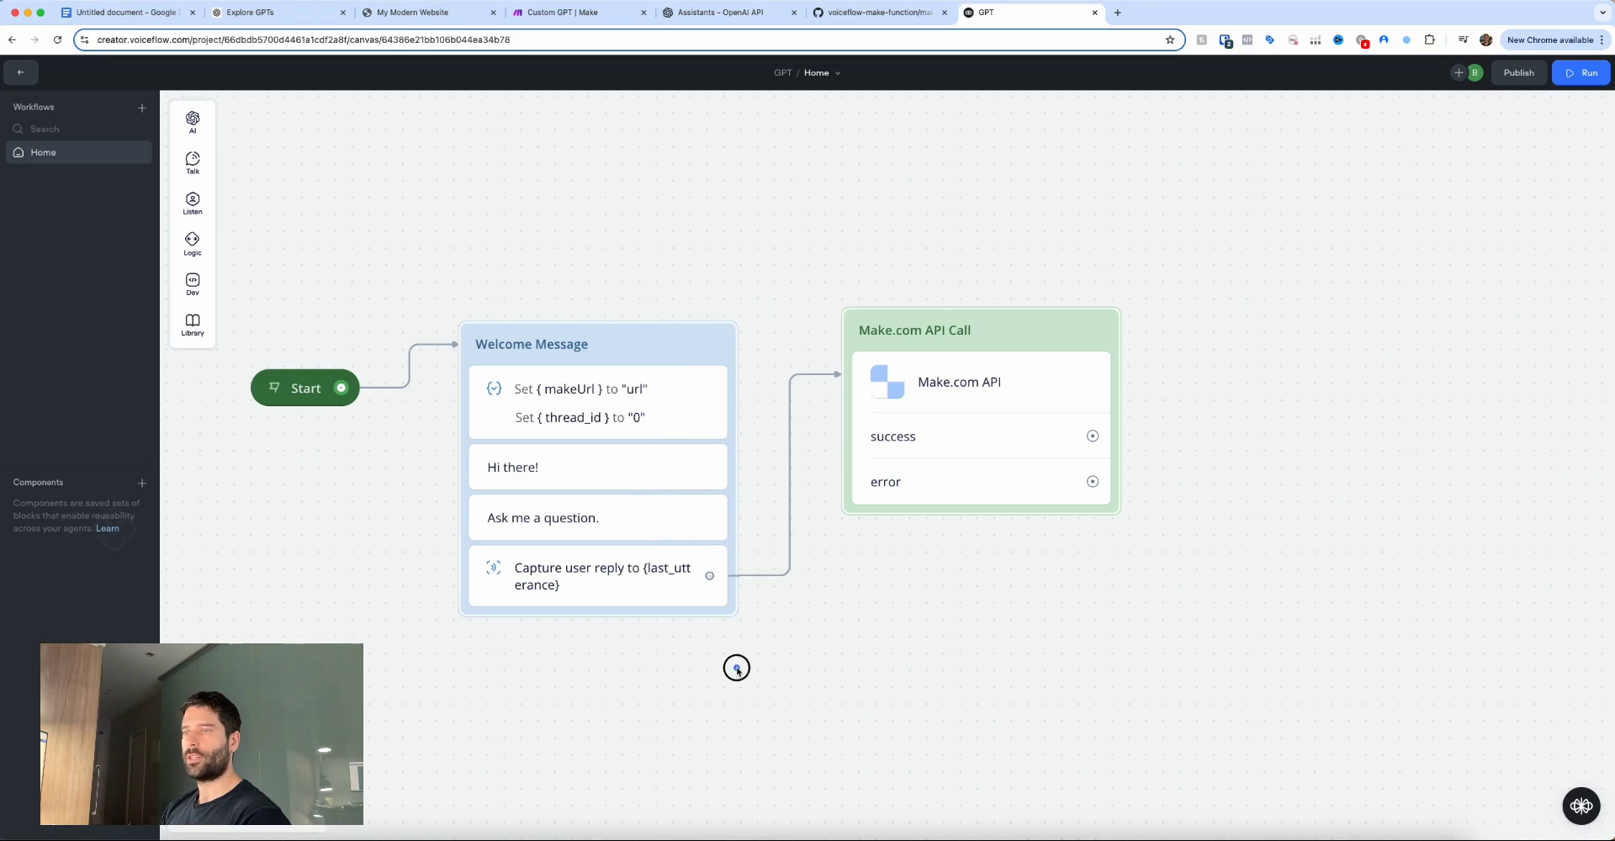
# Add a new message block off the Make.com API Call's success path.
pyautogui.moveTo(727, 741)
pyautogui.mouseDown()
pyautogui.moveTo(685, 619)
pyautogui.moveTo(654, 595)
pyautogui.mouseUp()
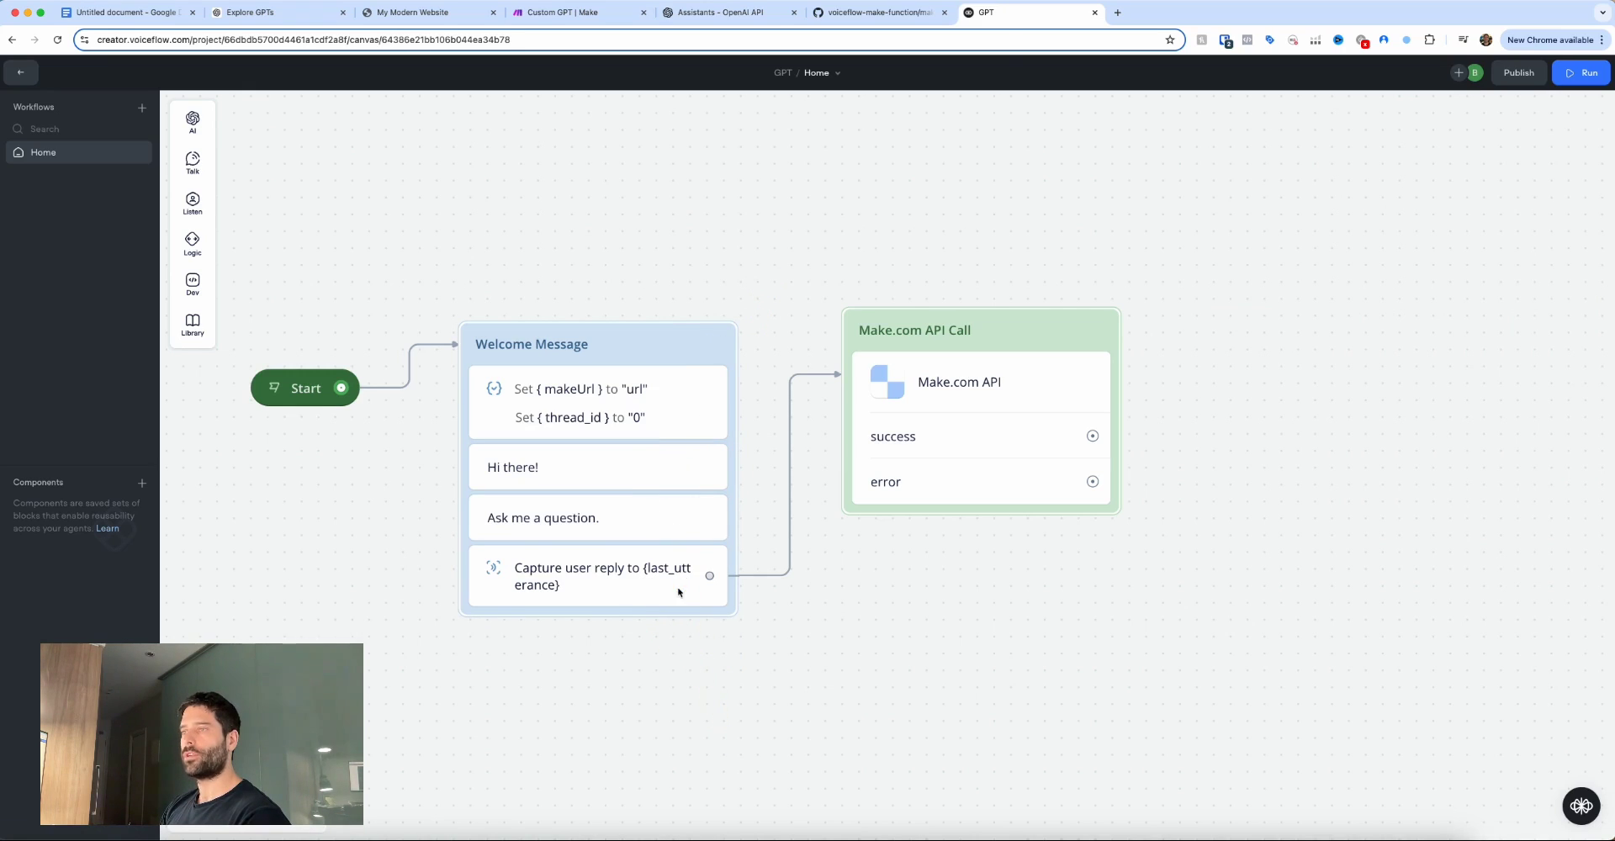
pyautogui.moveTo(898, 602)
pyautogui.mouseDown()
pyautogui.moveTo(926, 468)
pyautogui.moveTo(953, 476)
pyautogui.mouseUp()
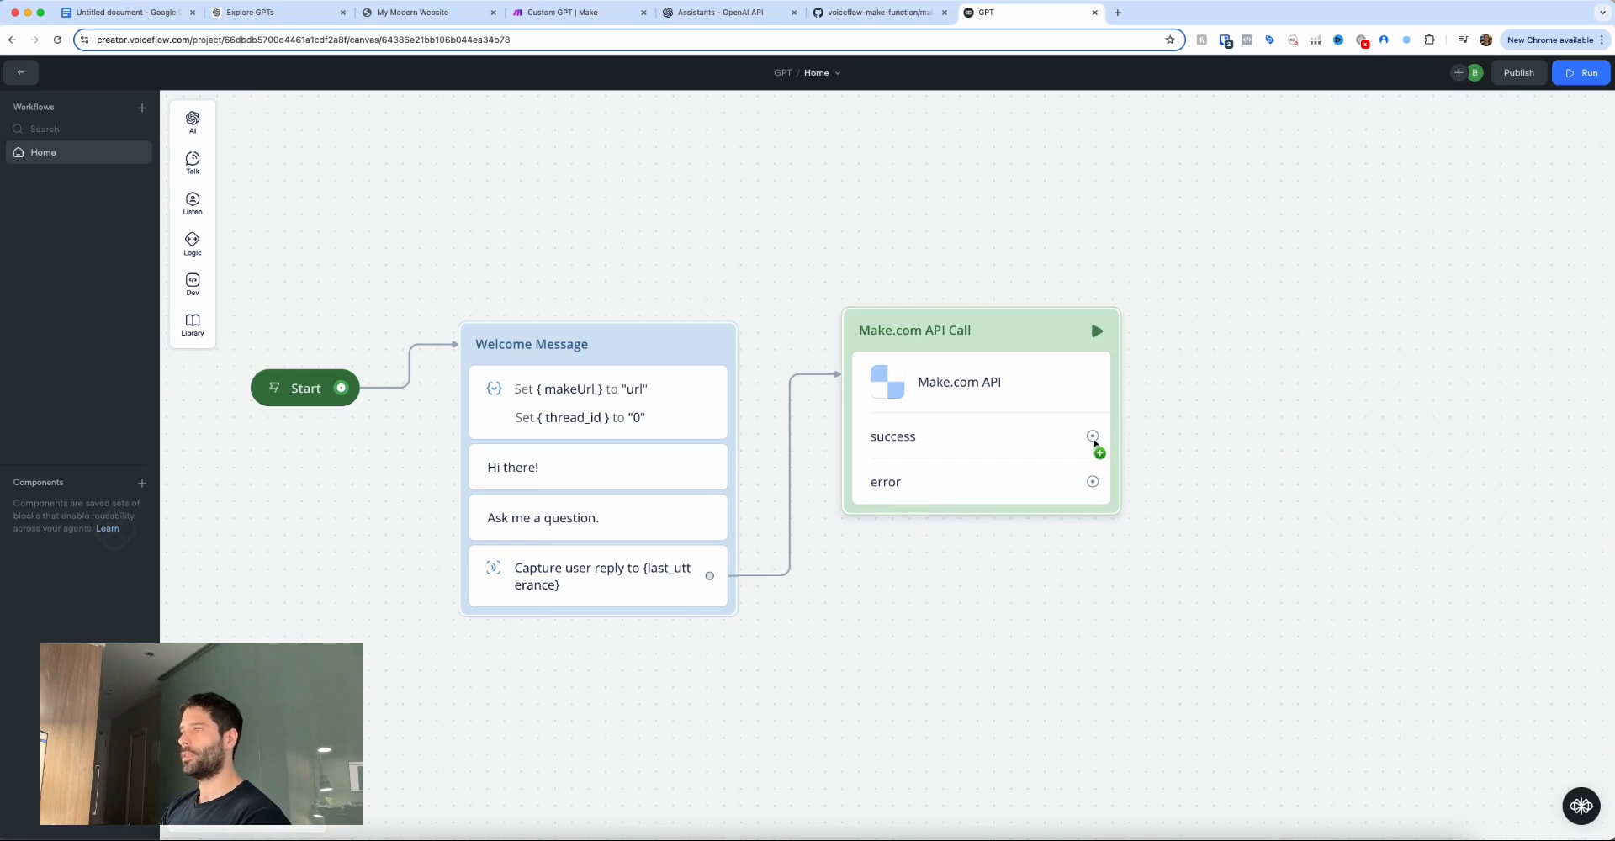
pyautogui.moveTo(1093, 437); pyautogui.dragTo(1228, 328)
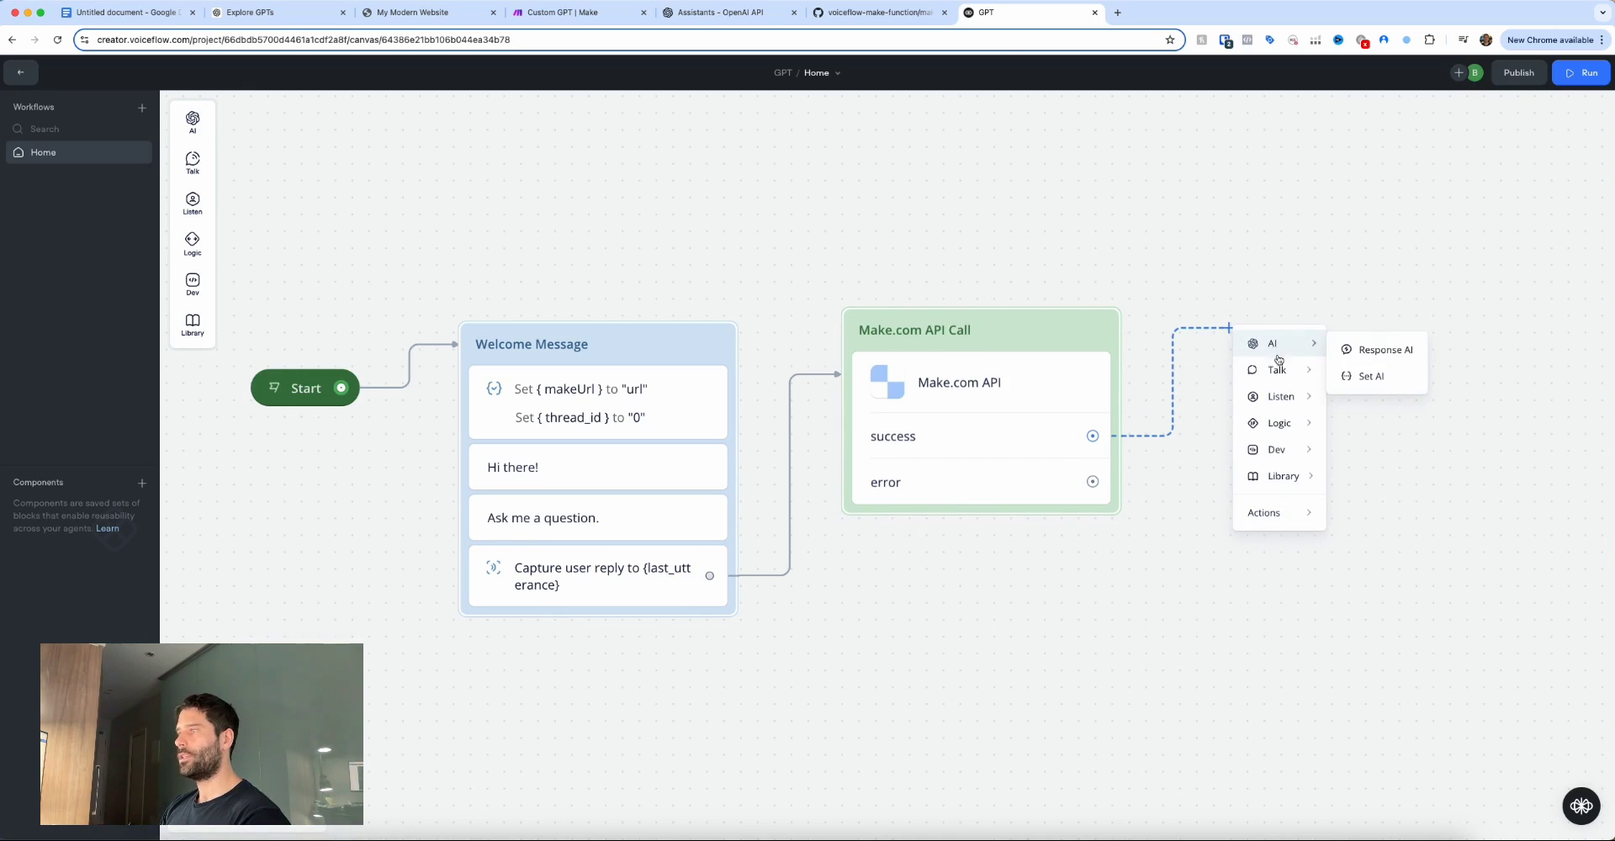
pyautogui.moveTo(1280, 371)
pyautogui.click(1340, 376)
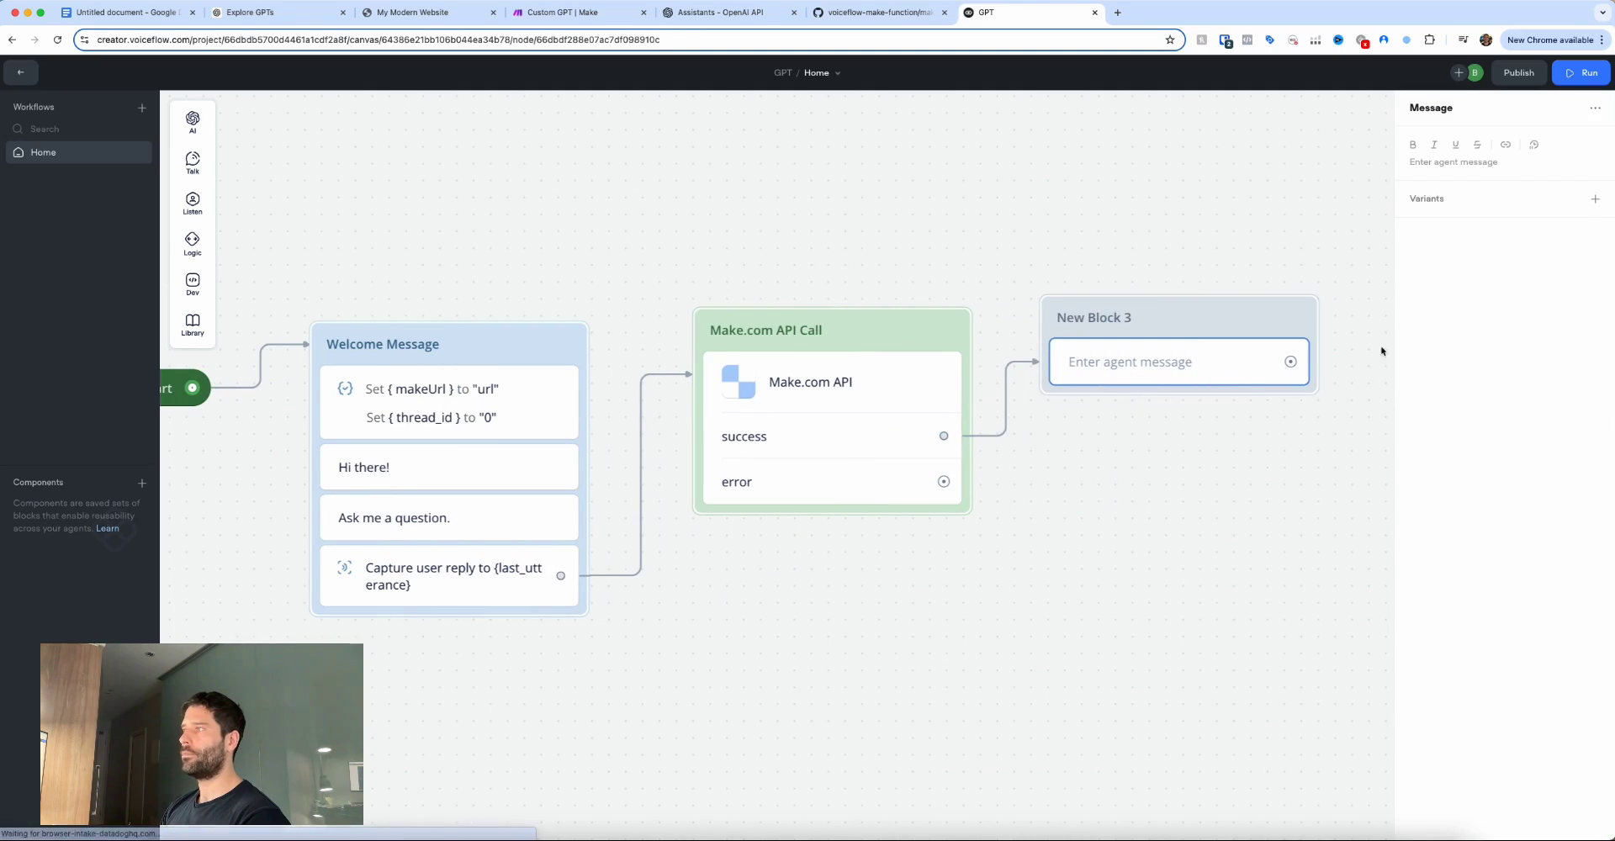
# Make the message text show {message} followed by {thread_id} on a new line.
pyautogui.click(1425, 165)
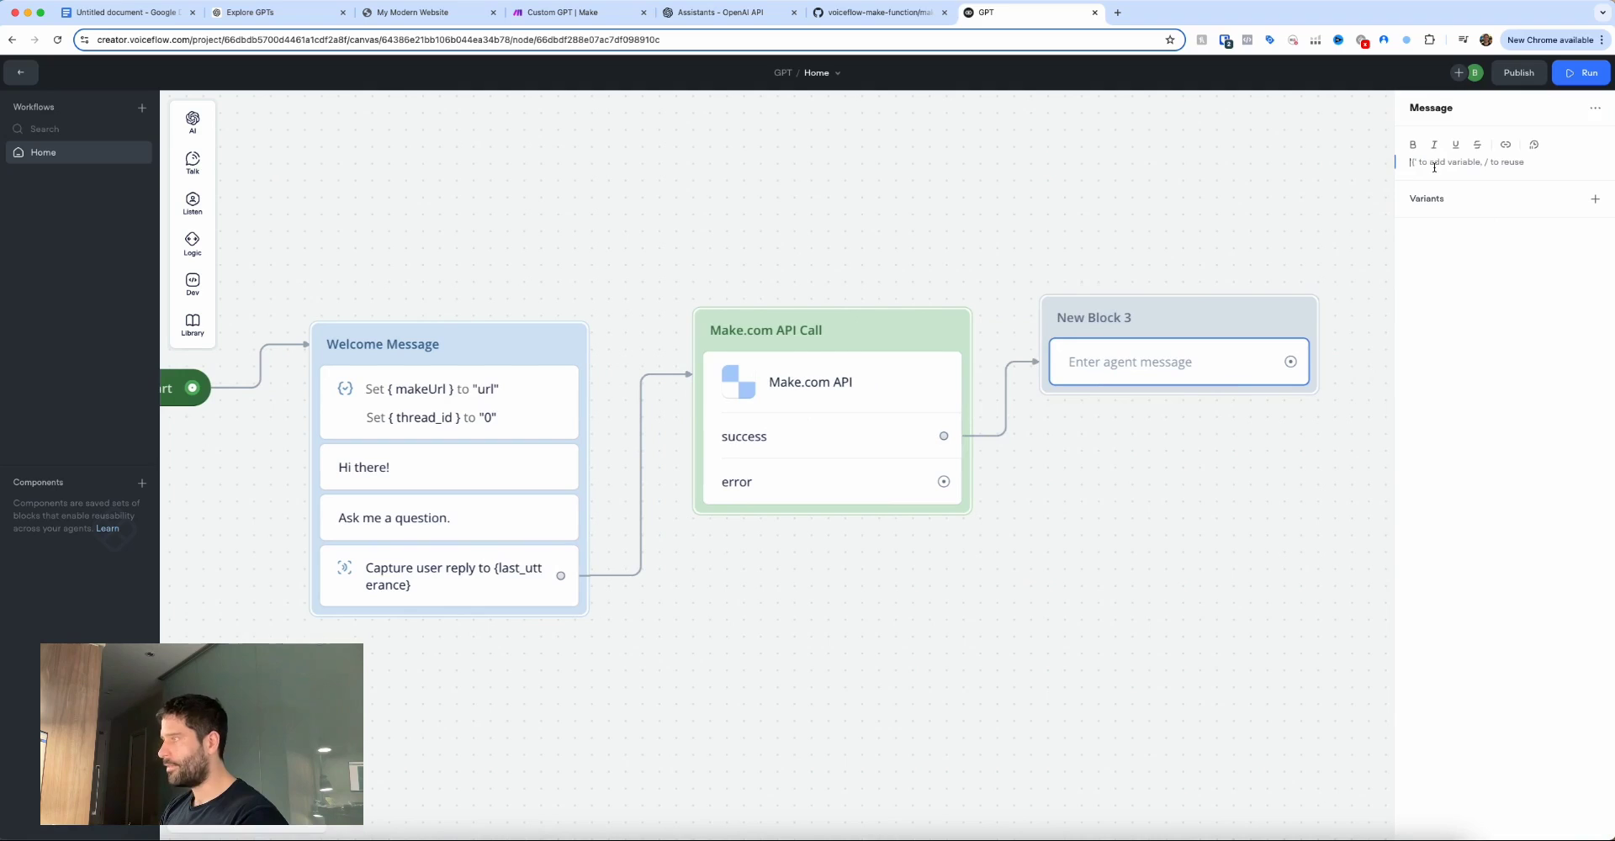
pyautogui.write('{')
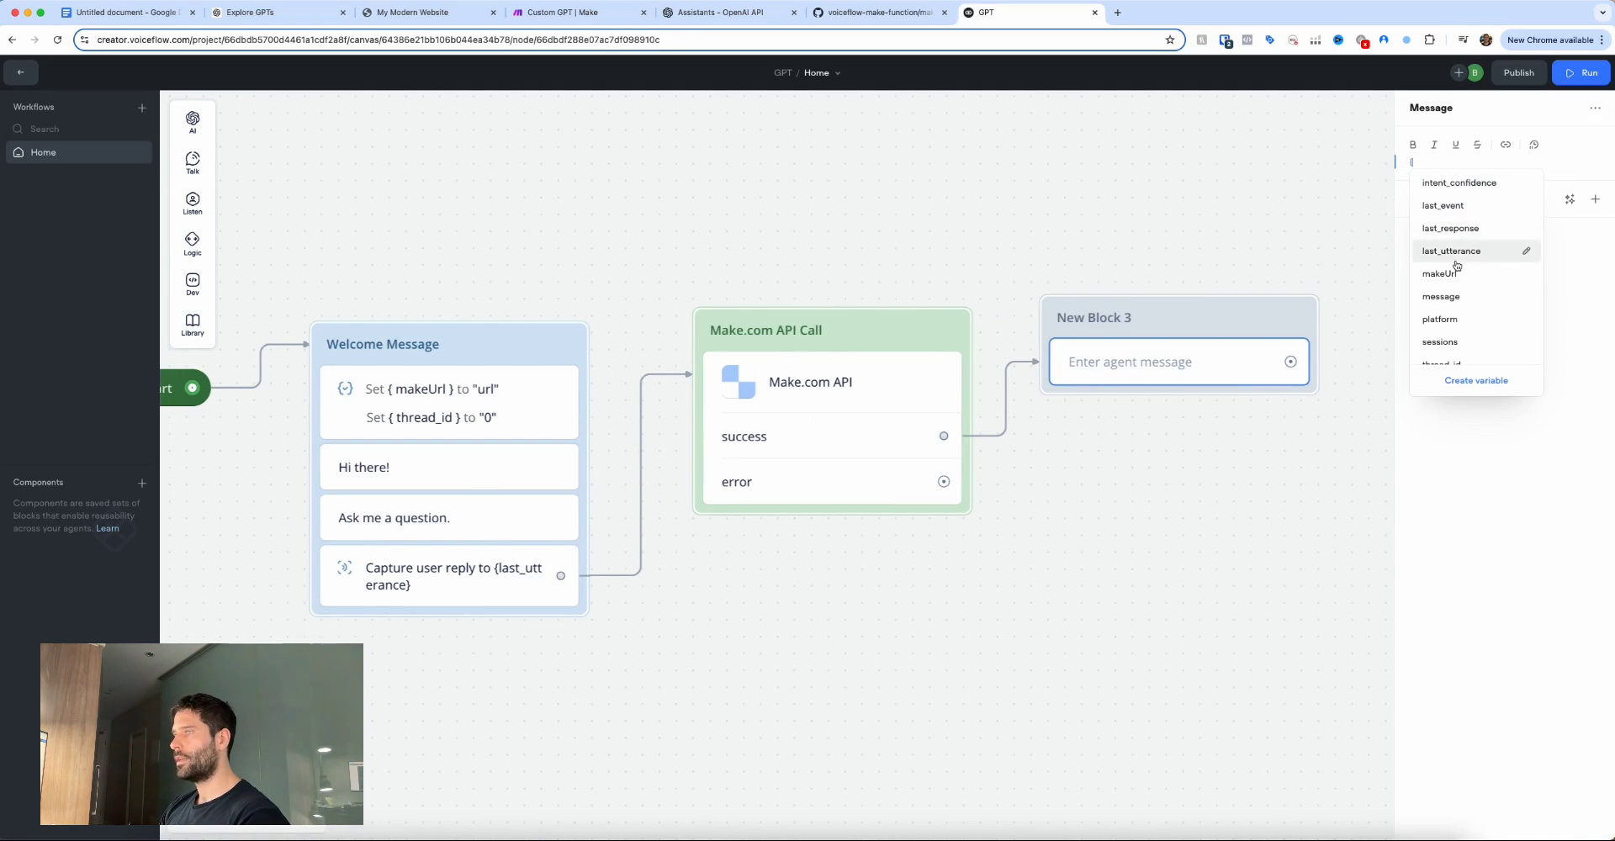
pyautogui.scroll(-1, 1458, 277)
pyautogui.click(1441, 282)
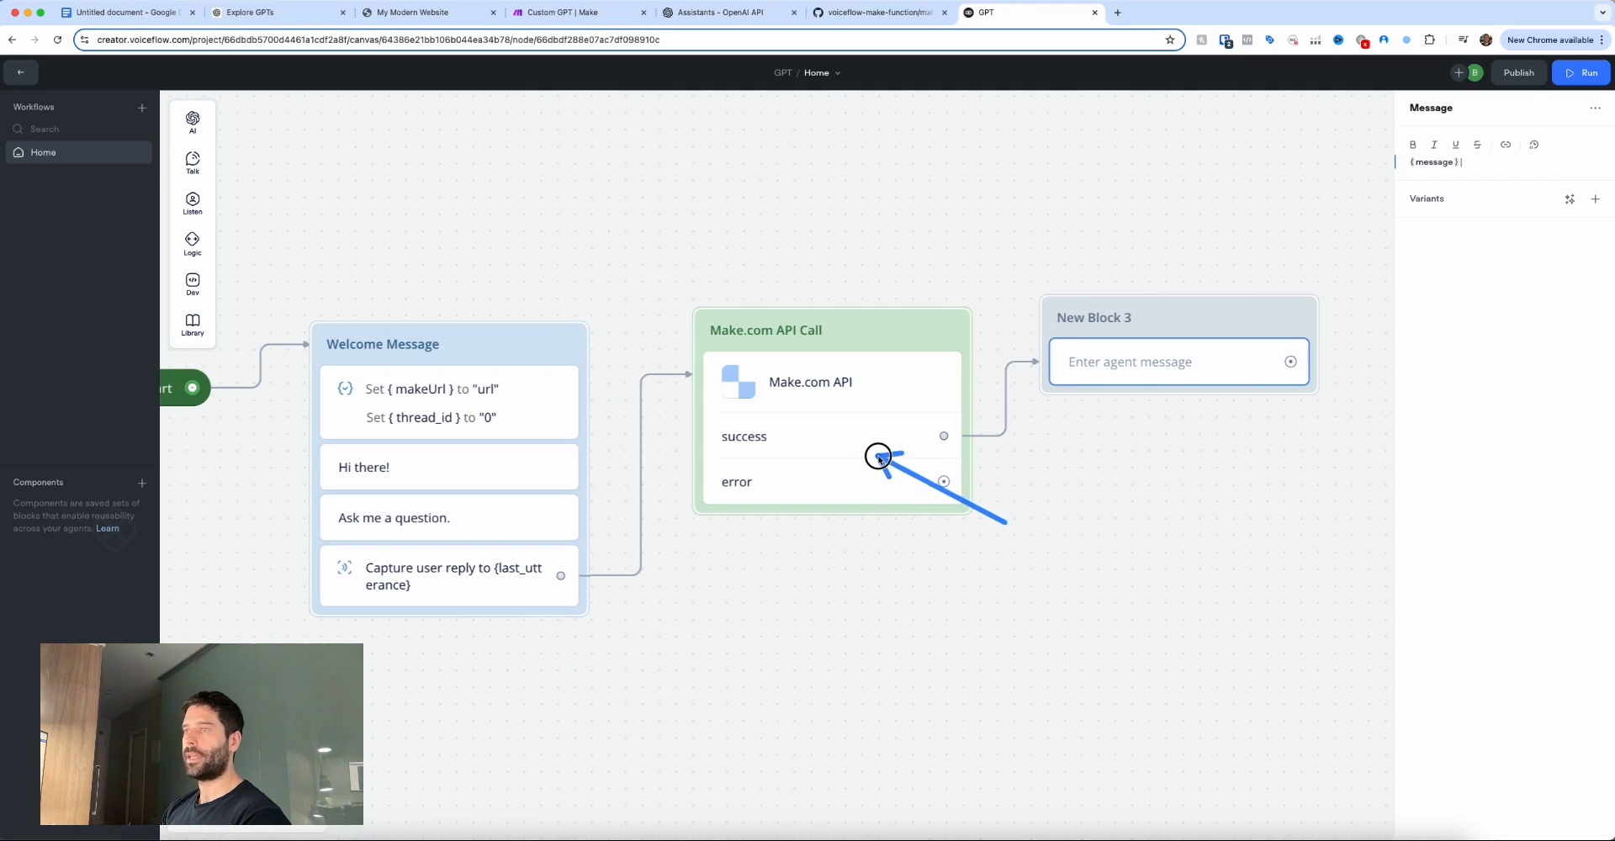
pyautogui.click(1452, 280)
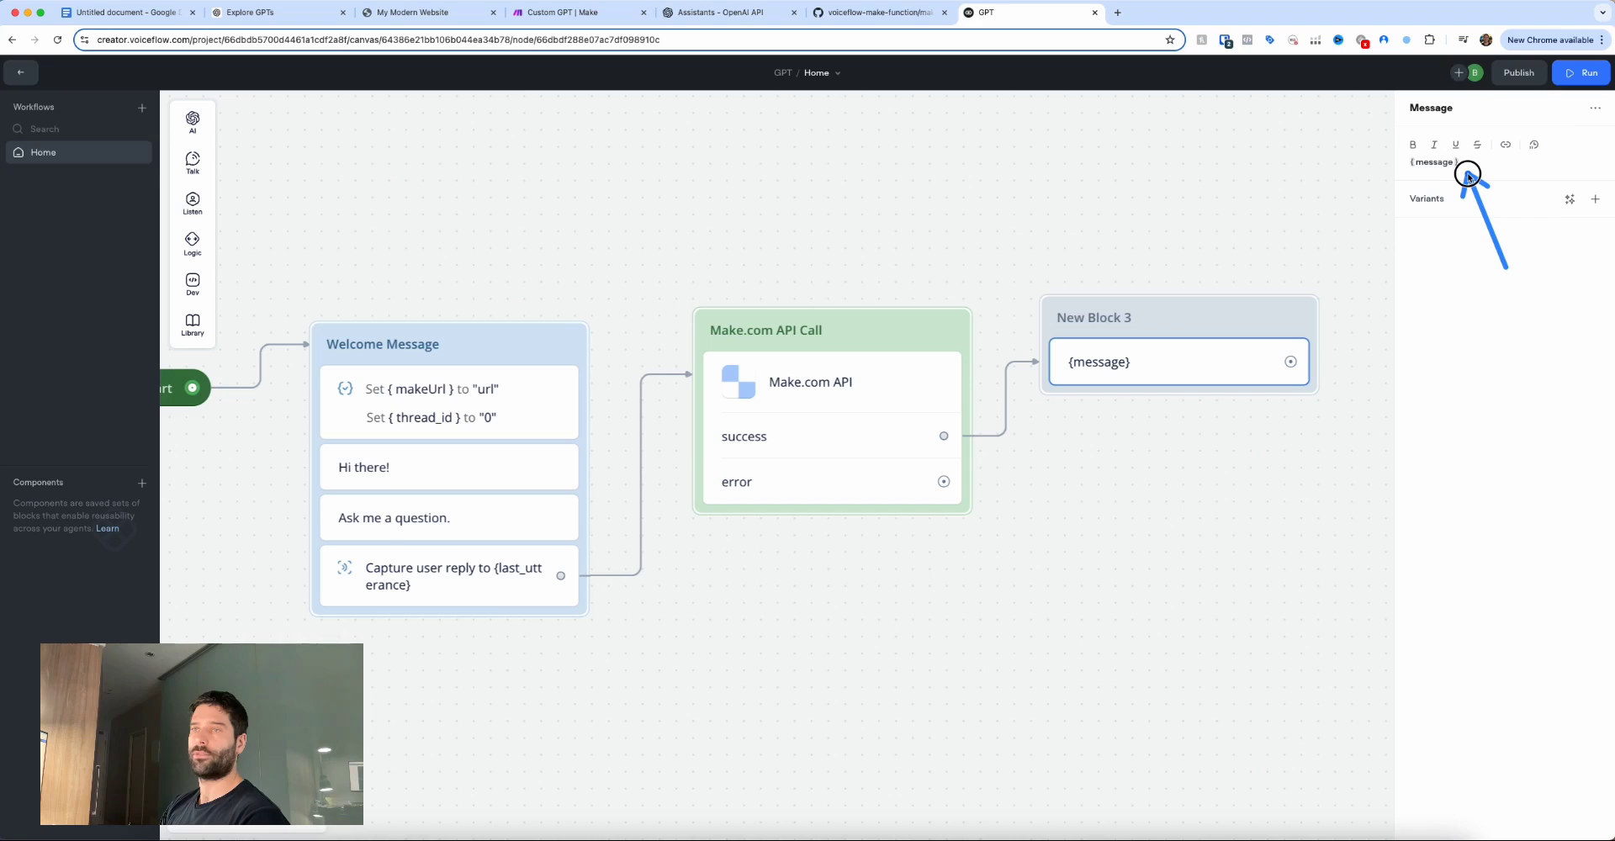
pyautogui.click(1468, 172)
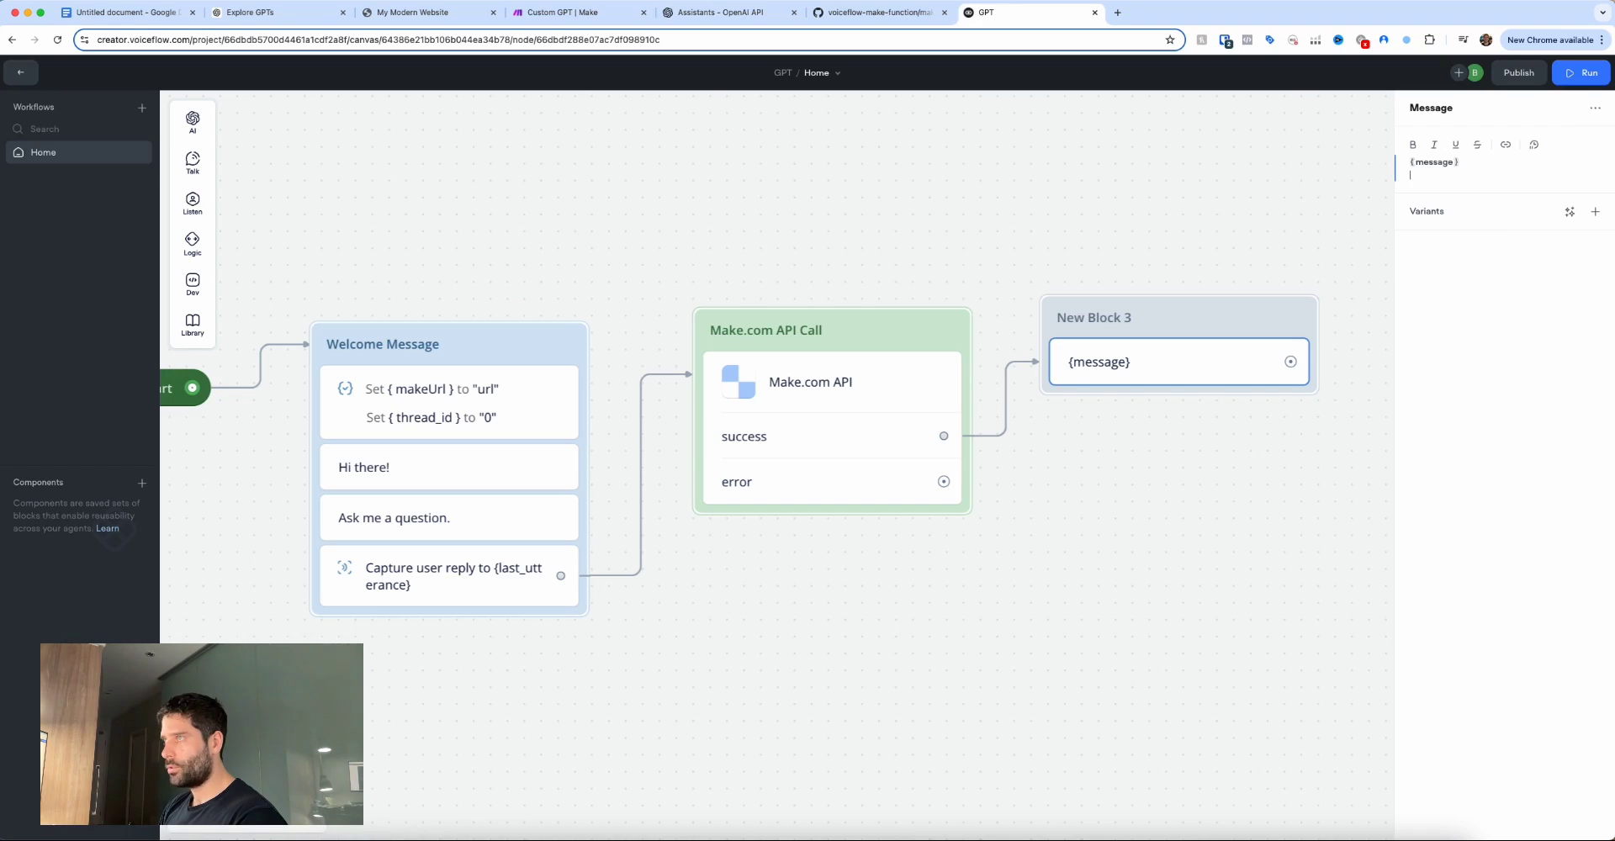
pyautogui.write('{th')
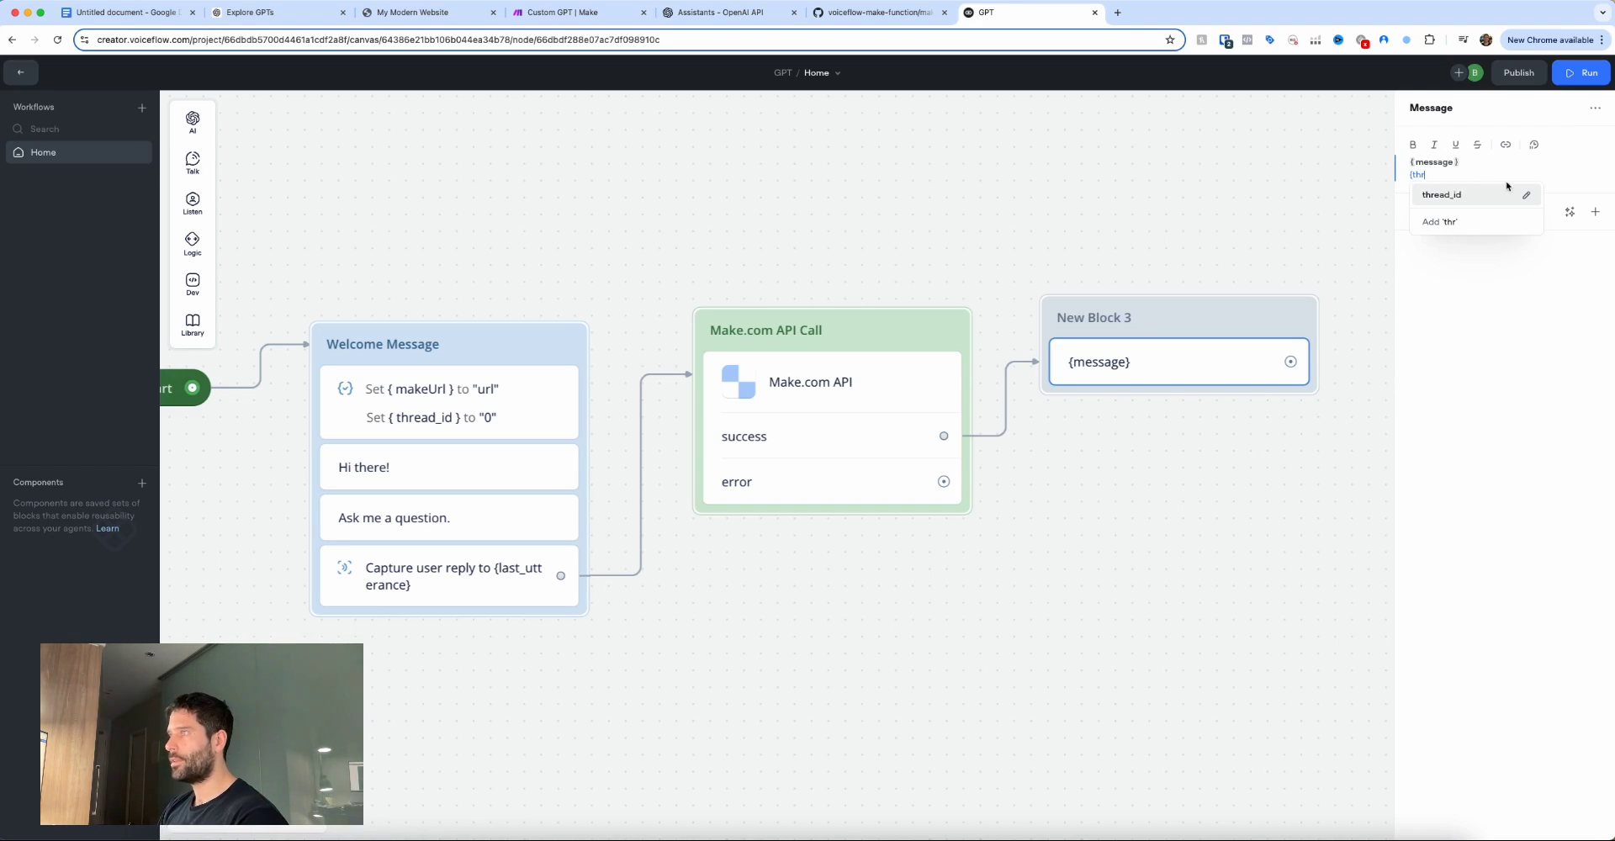
pyautogui.write('r')
pyautogui.click(1486, 195)
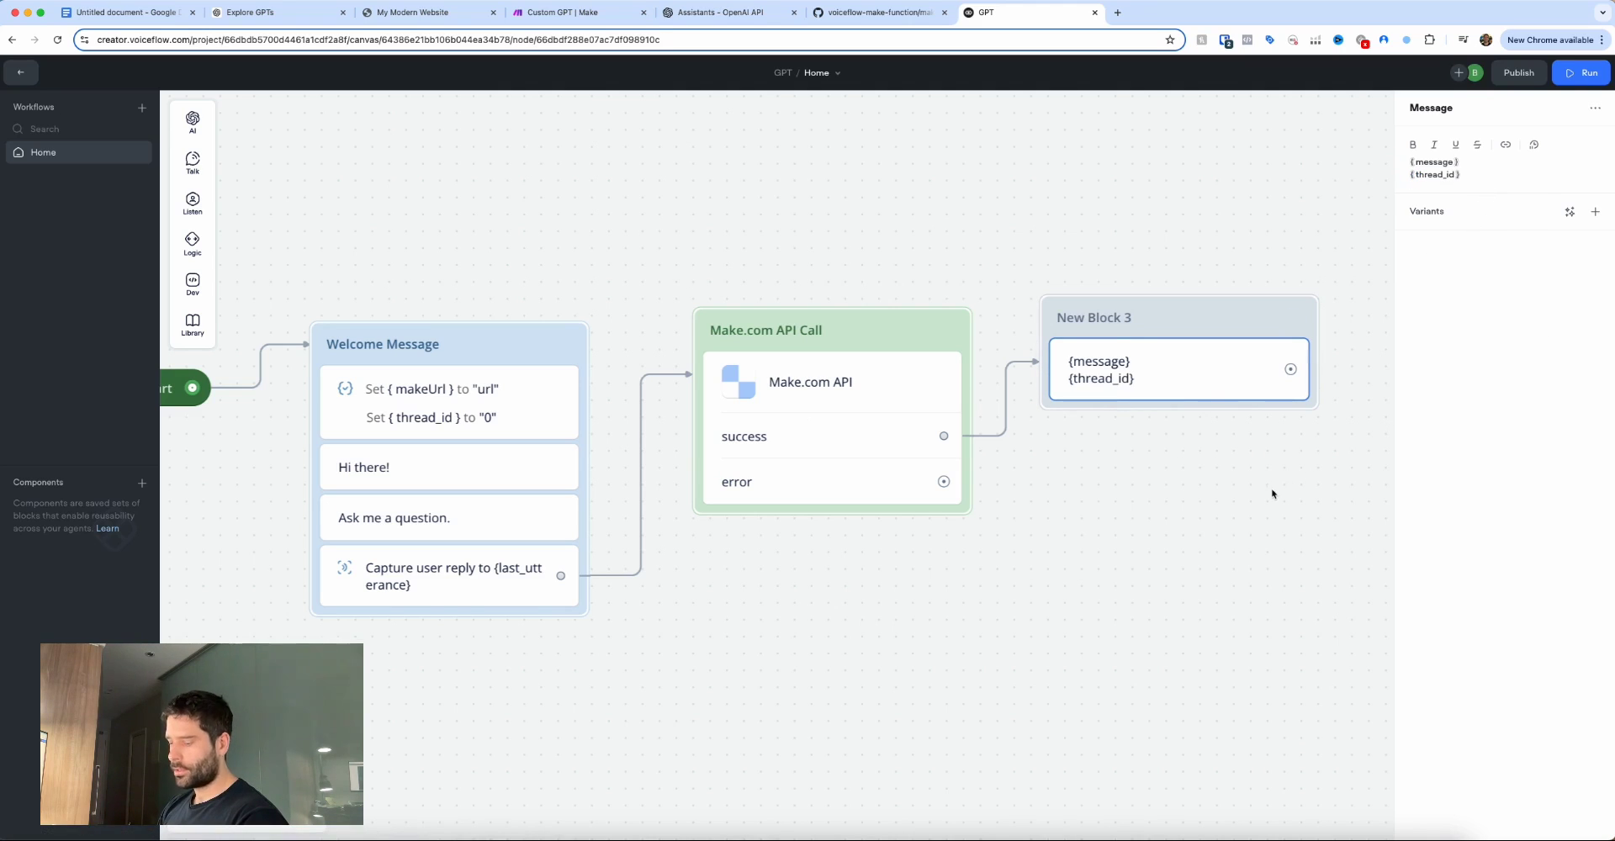
pyautogui.moveTo(1254, 496)
pyautogui.mouseDown()
pyautogui.moveTo(1144, 366)
pyautogui.moveTo(1142, 381)
pyautogui.mouseUp()
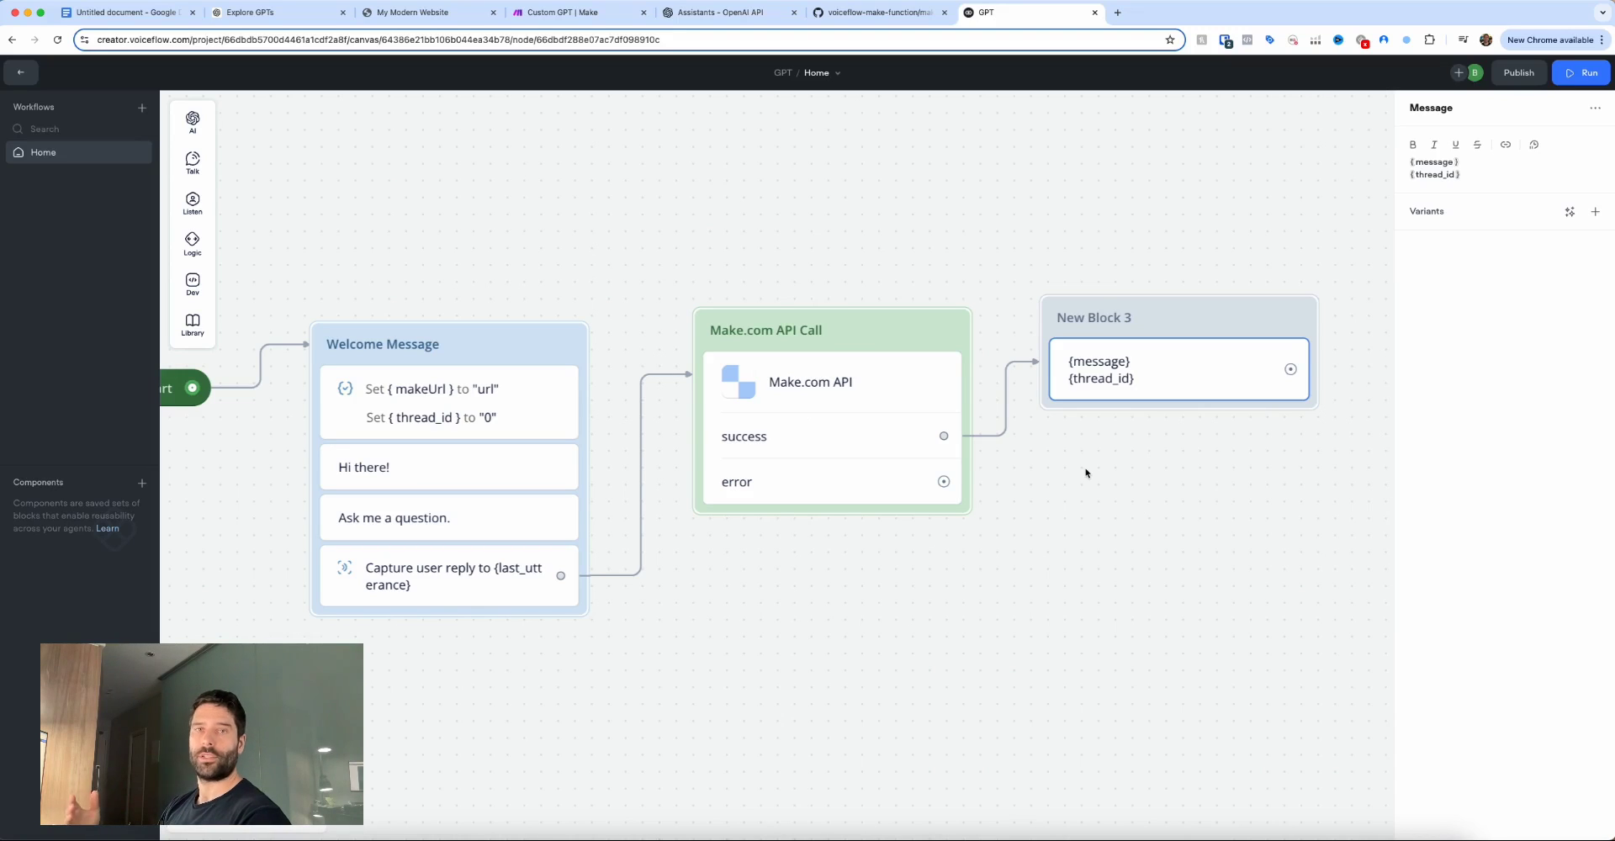
# Rename New Block 3 to User Message and colour the block pink.
pyautogui.doubleClick(1093, 317)
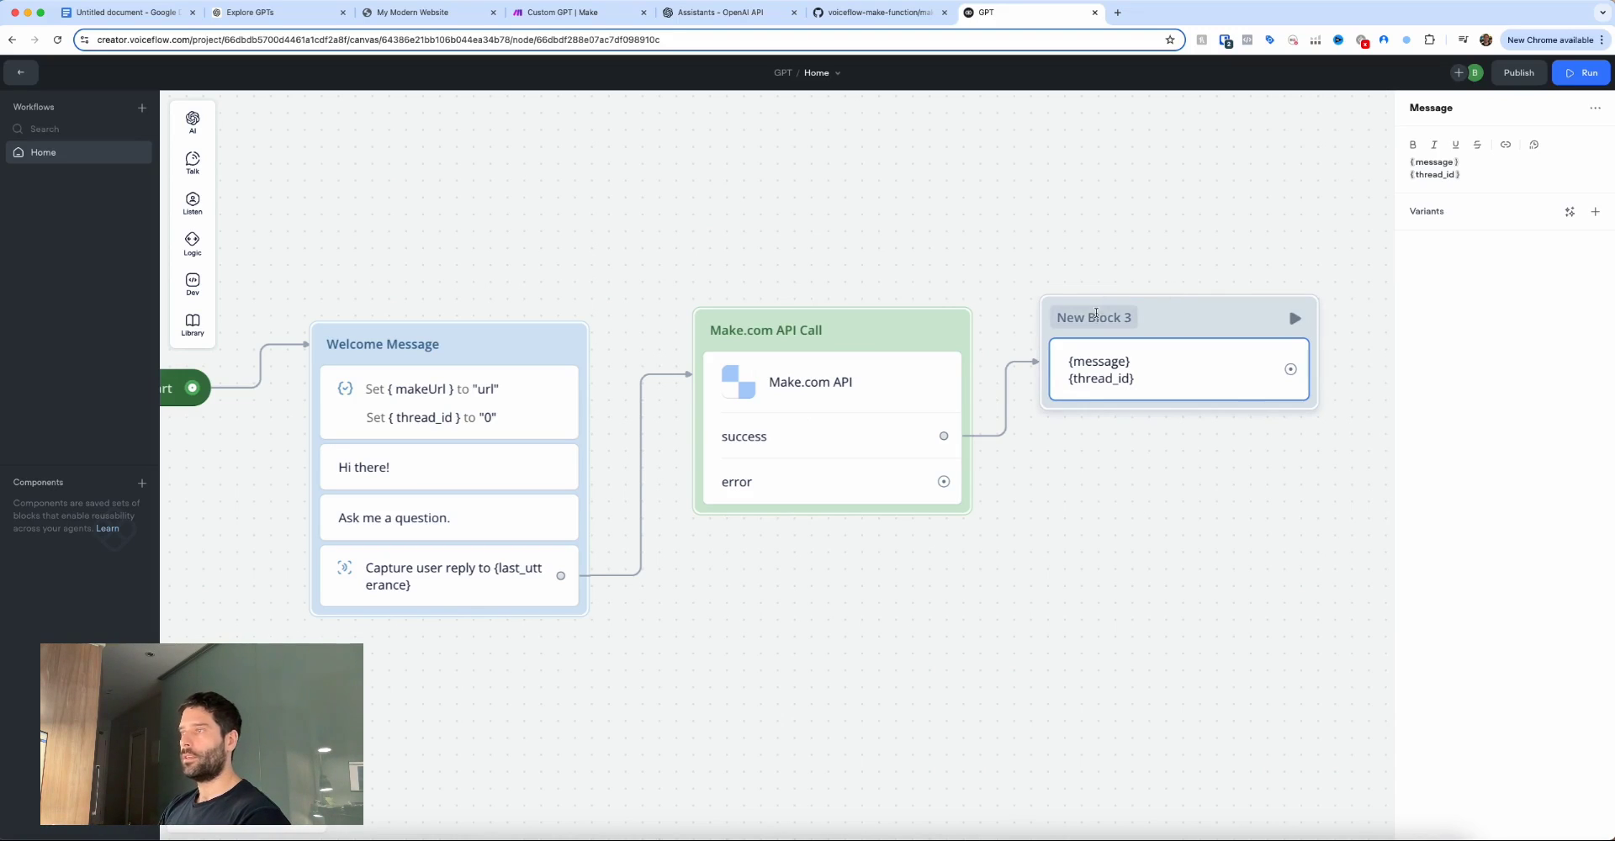
pyautogui.write('User Message')
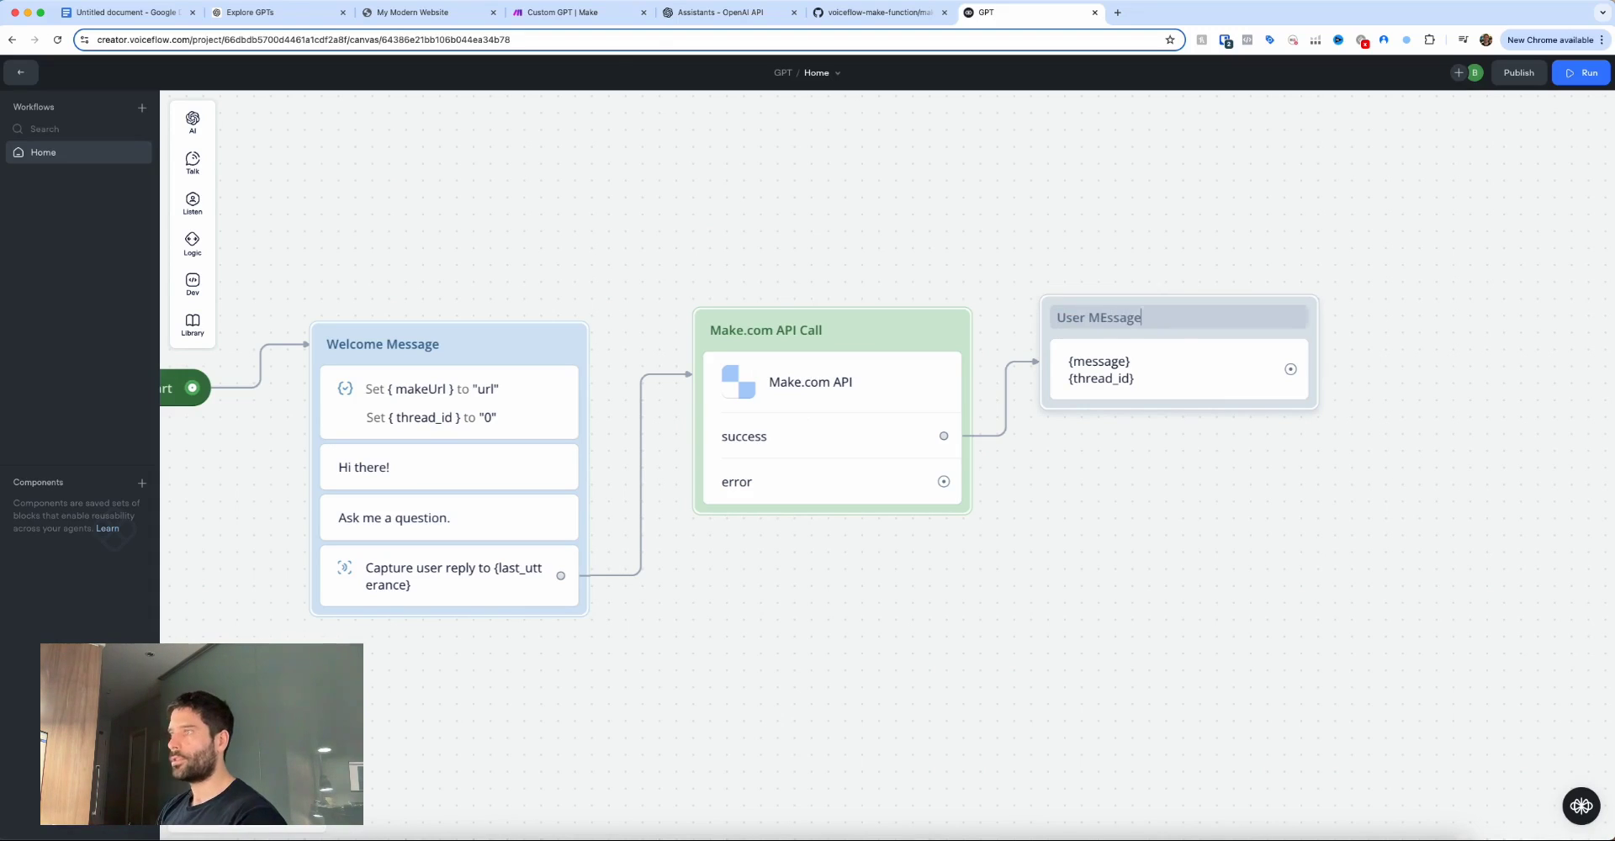
pyautogui.rightClick(1188, 336)
pyautogui.moveTo(1237, 349)
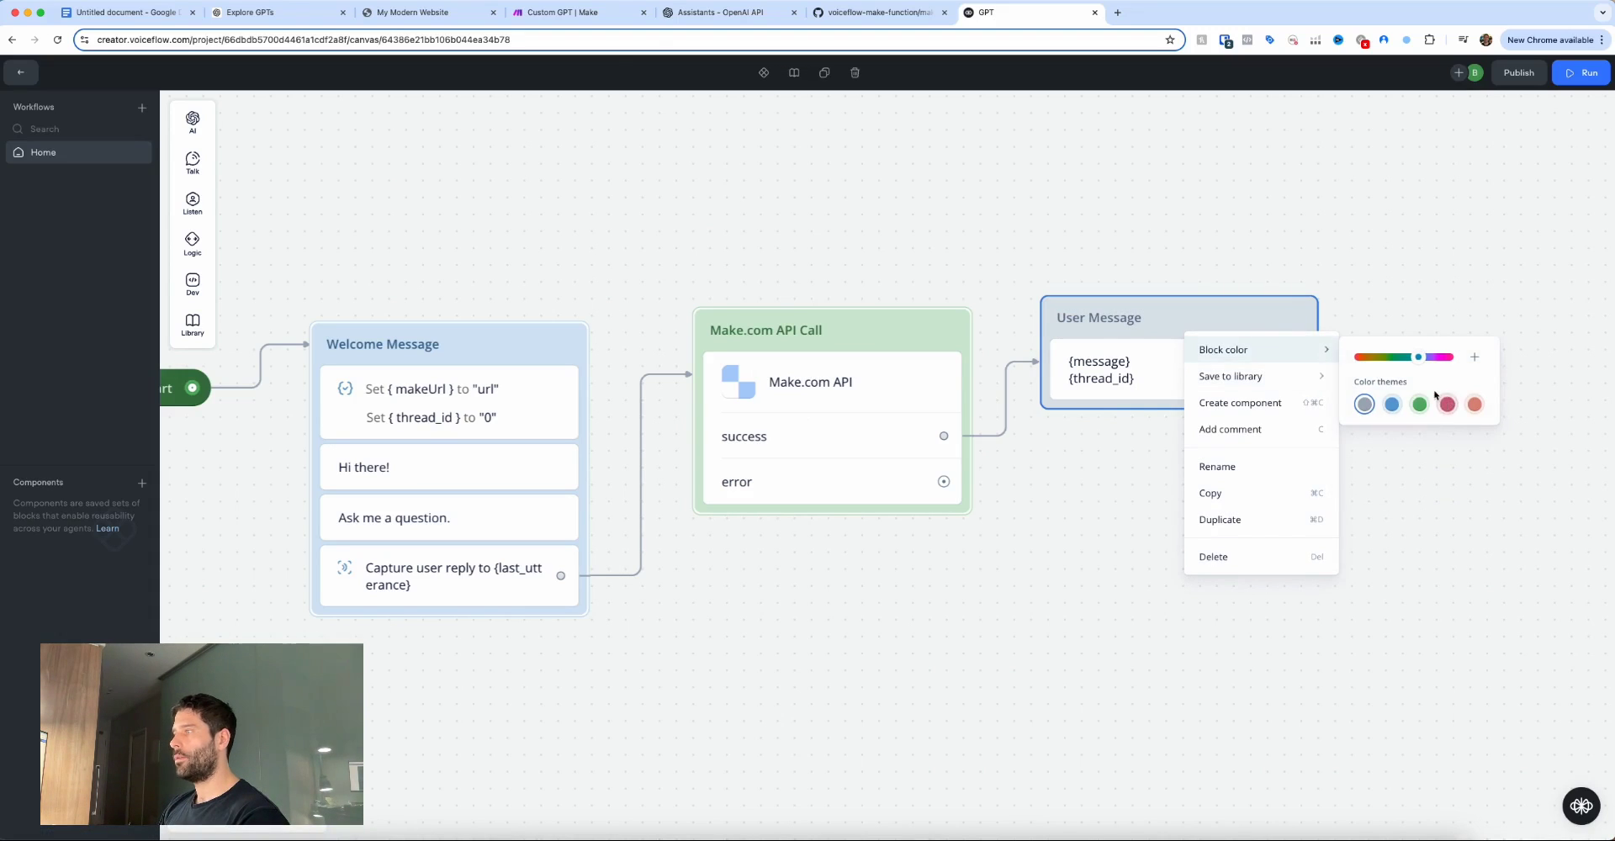
pyautogui.click(1476, 404)
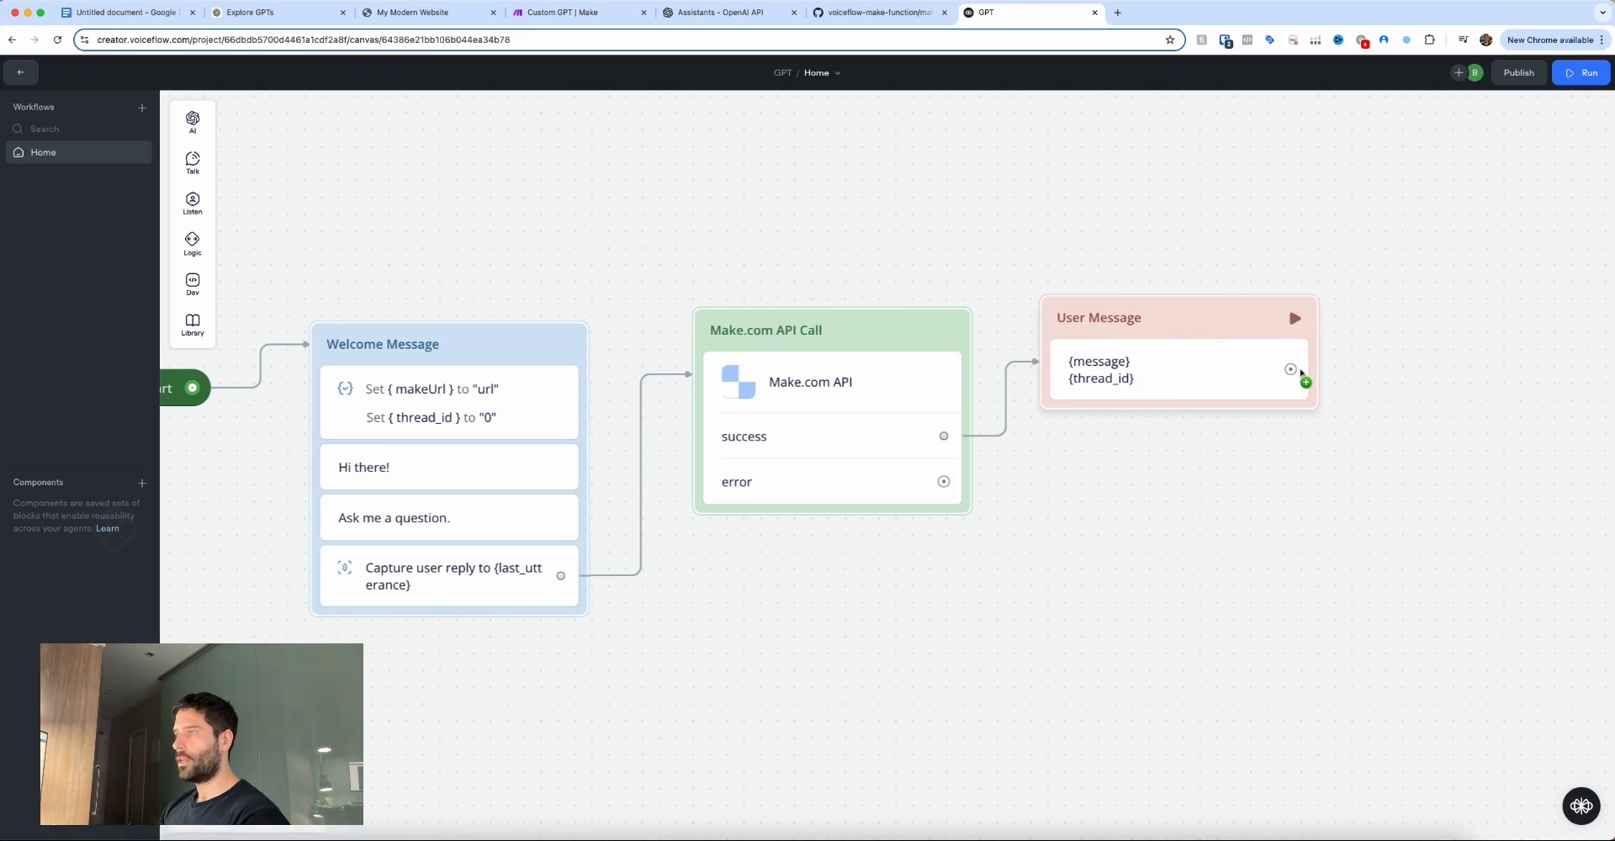
pyautogui.moveTo(1066, 347); pyautogui.dragTo(1078, 346)
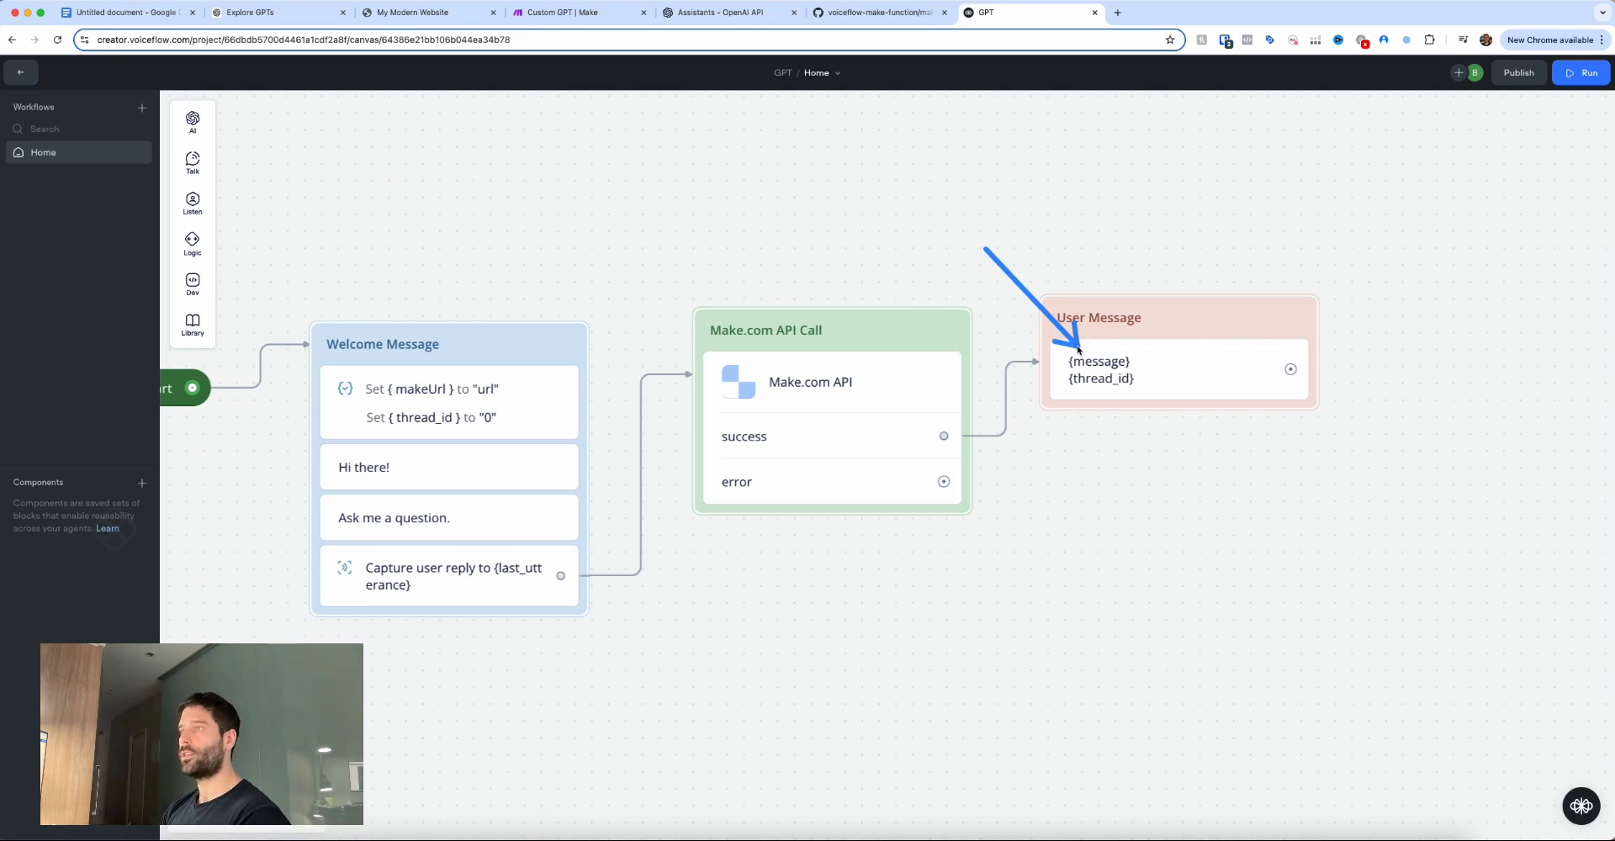
# Add a Capture step to User Message that stores the user's reply in {last_utterance}.
pyautogui.moveTo(313, 246); pyautogui.dragTo(211, 203)
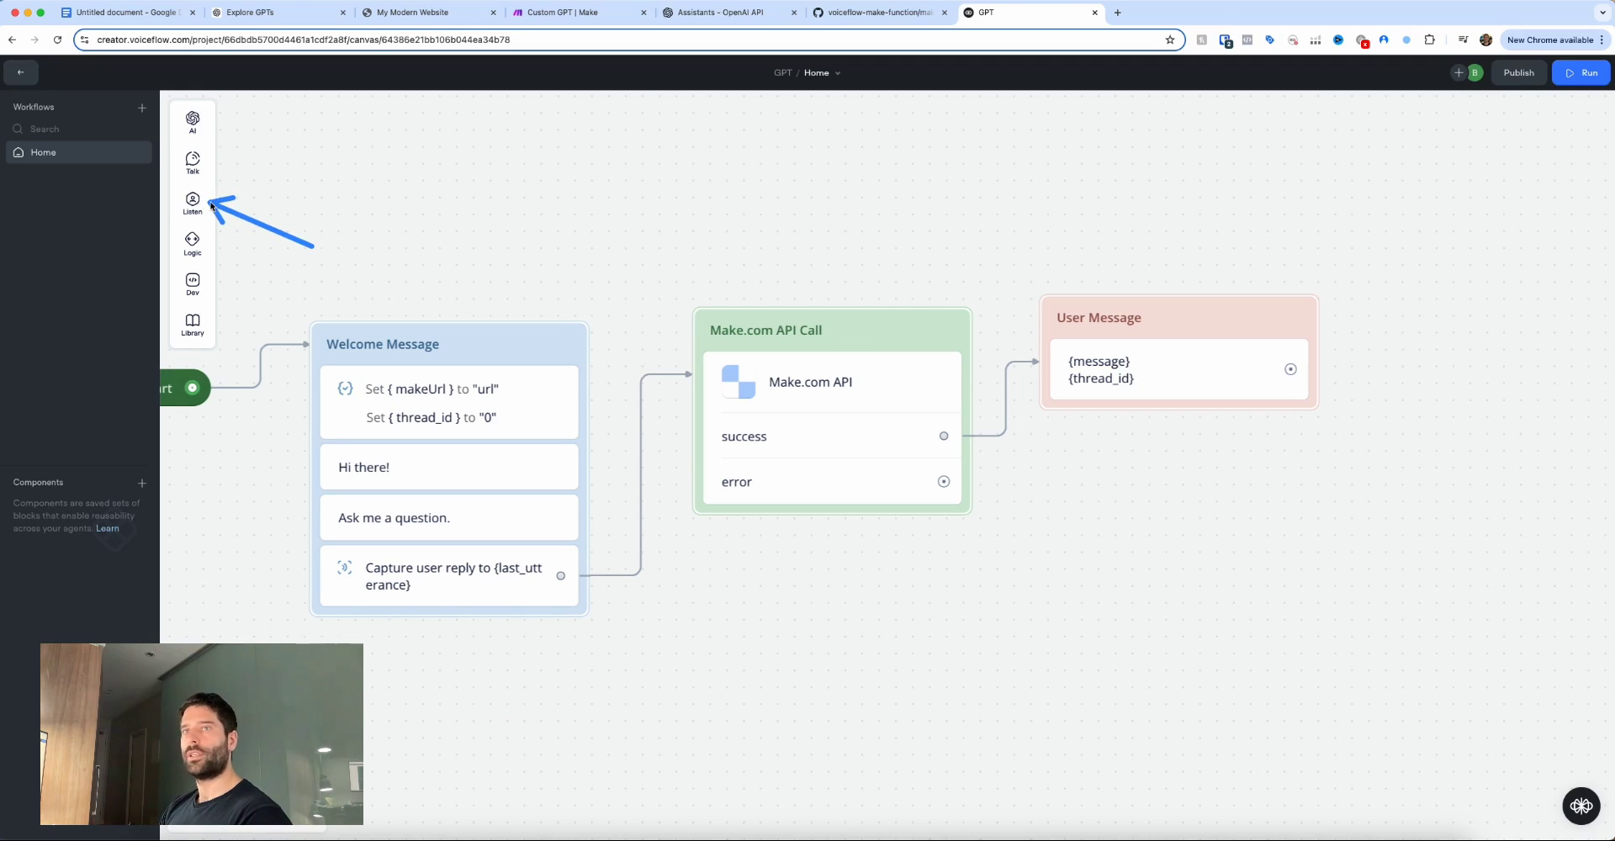
pyautogui.moveTo(211, 204)
pyautogui.moveTo(261, 249); pyautogui.dragTo(1144, 395)
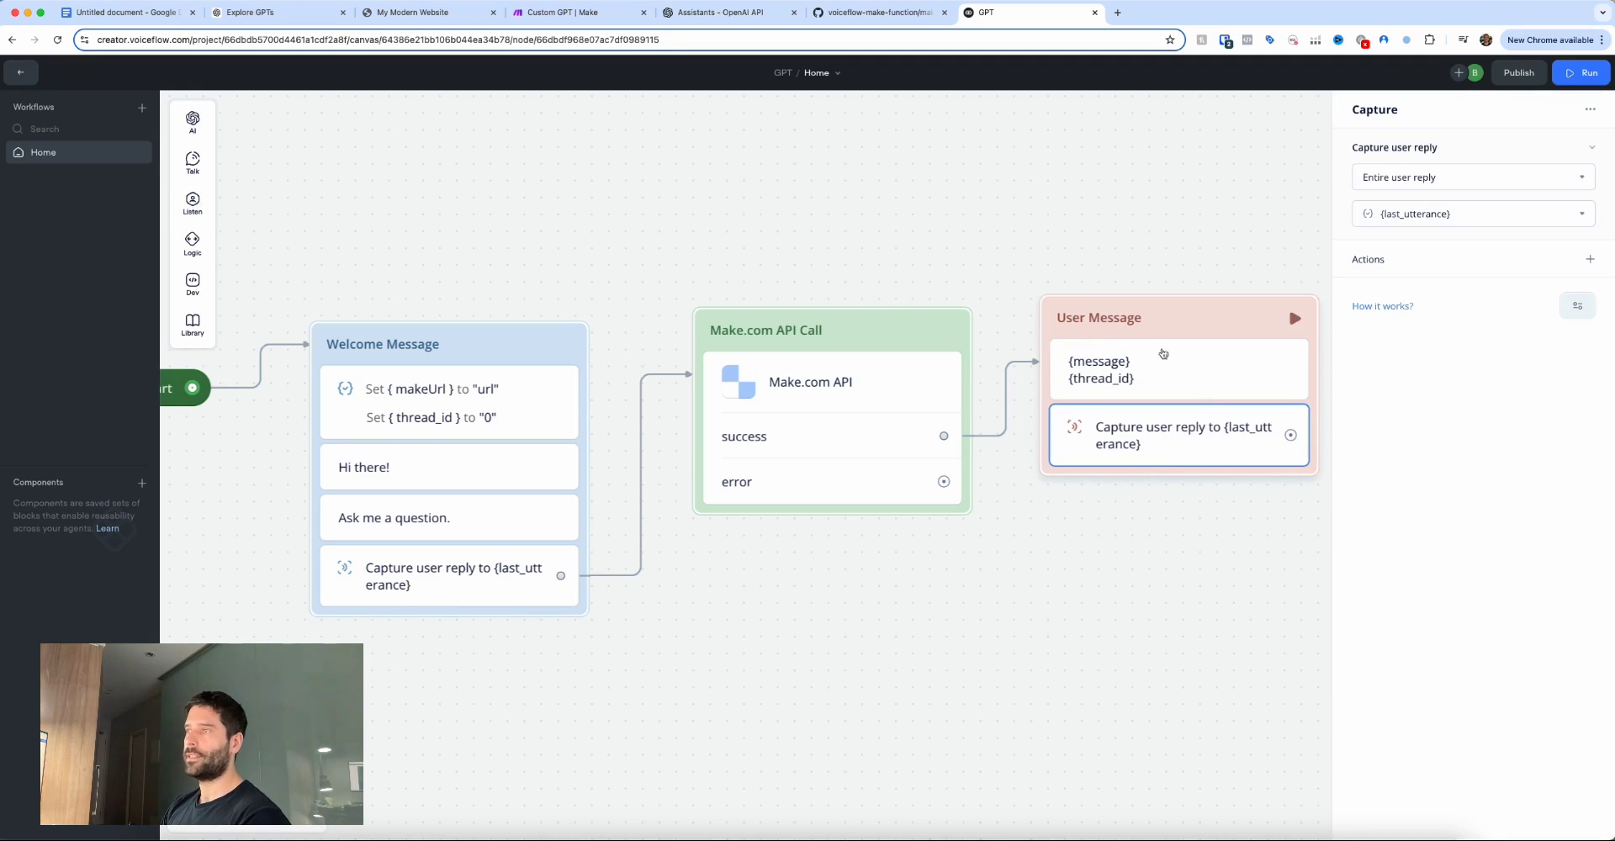
pyautogui.click(1257, 545)
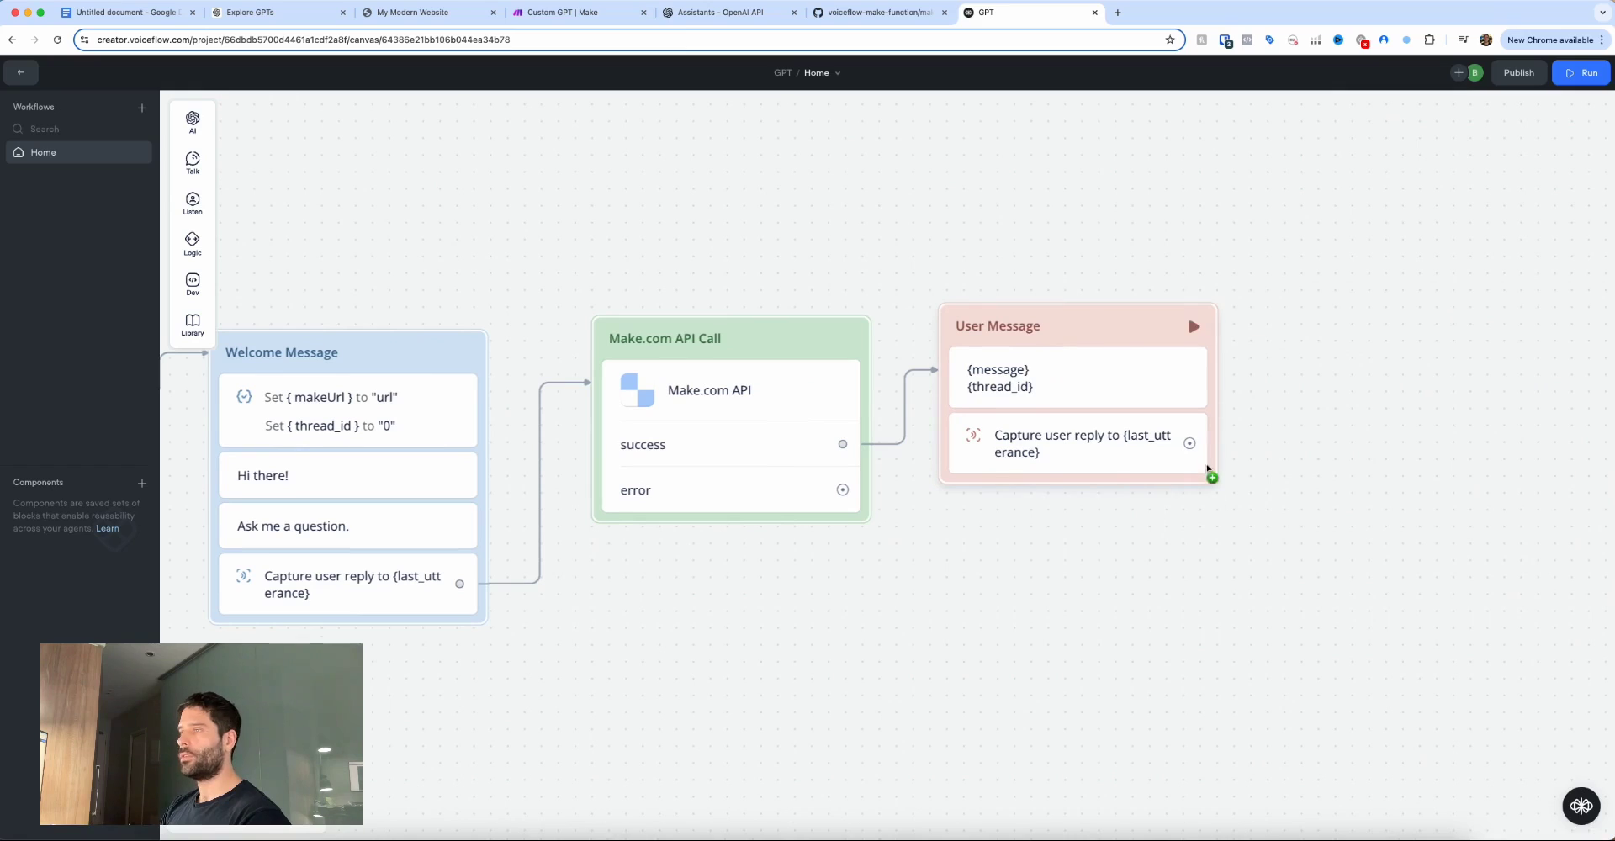
# Follow the capture with a Go to Block step that jumps back to Make.com API Call.
pyautogui.moveTo(1189, 443); pyautogui.dragTo(1283, 444)
pyautogui.moveTo(1354, 631)
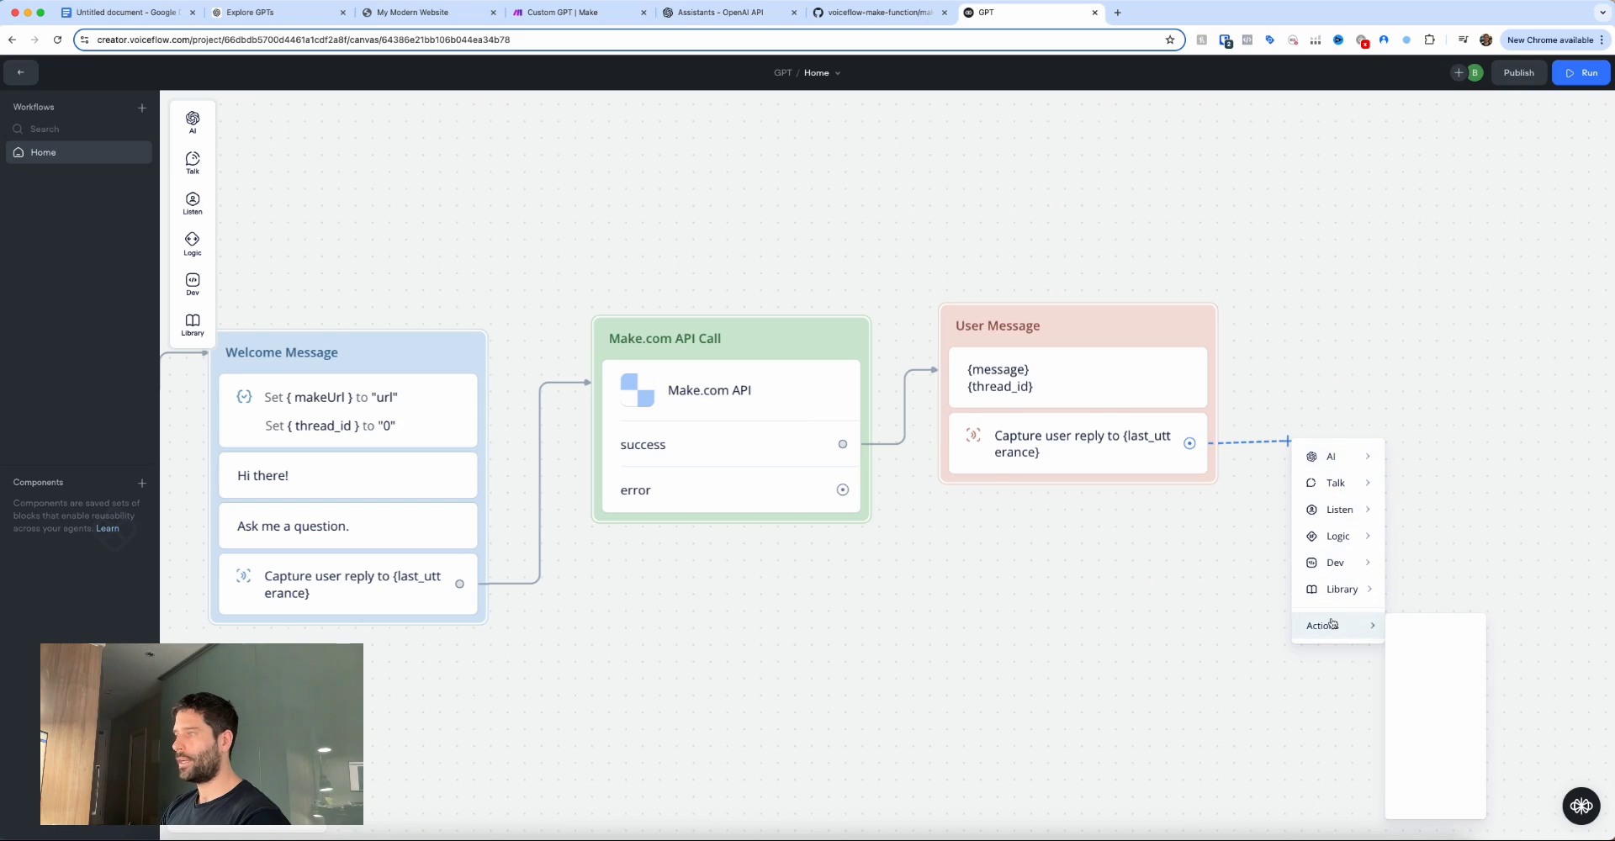
pyautogui.click(1440, 632)
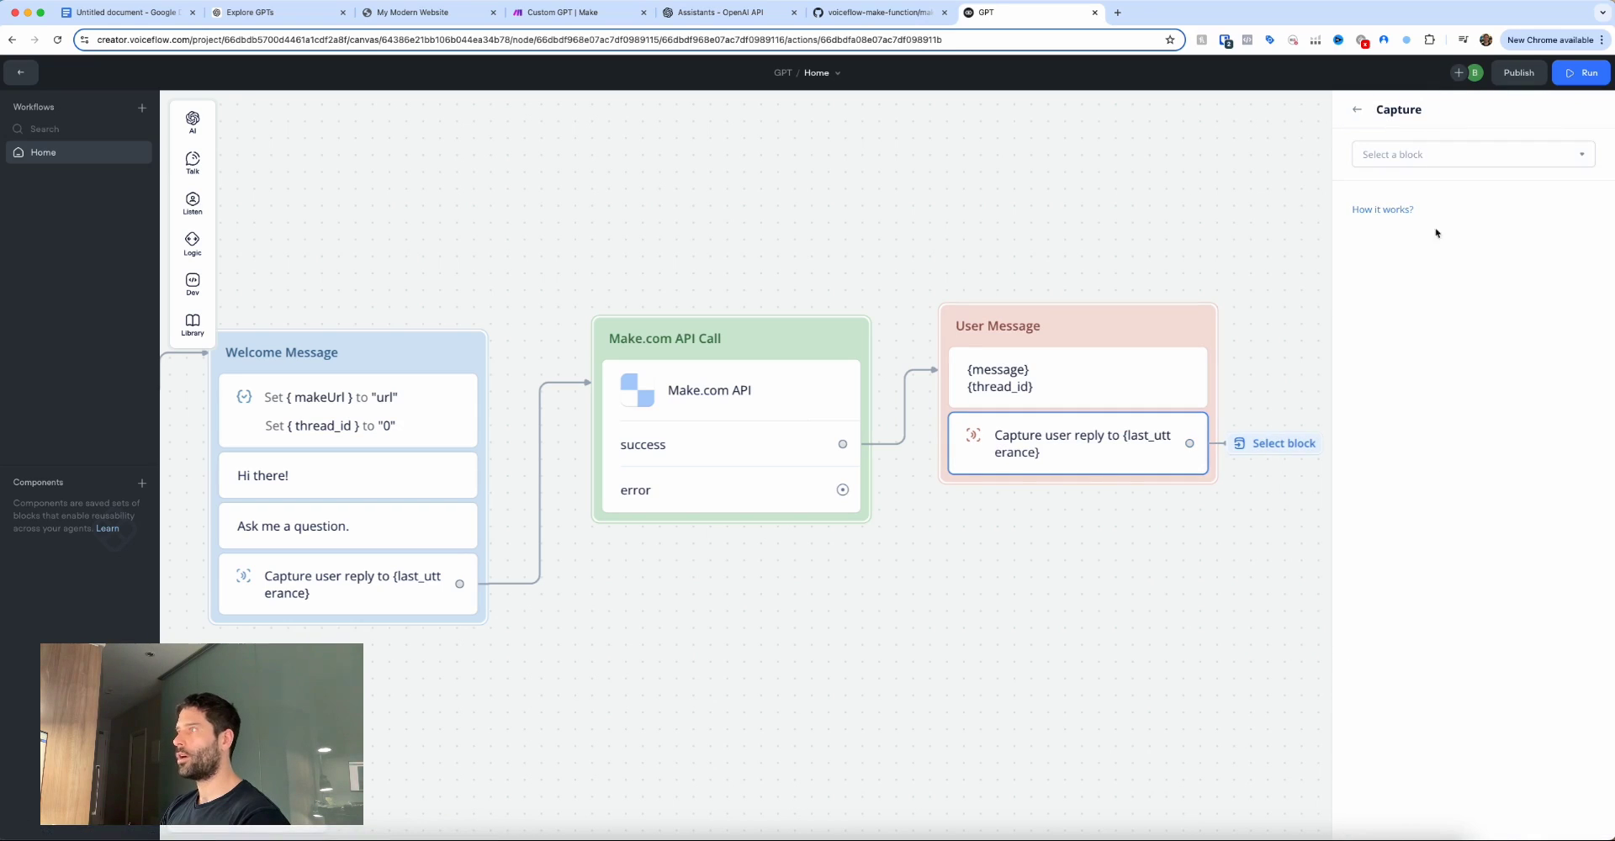
pyautogui.click(1409, 157)
pyautogui.moveTo(1387, 251)
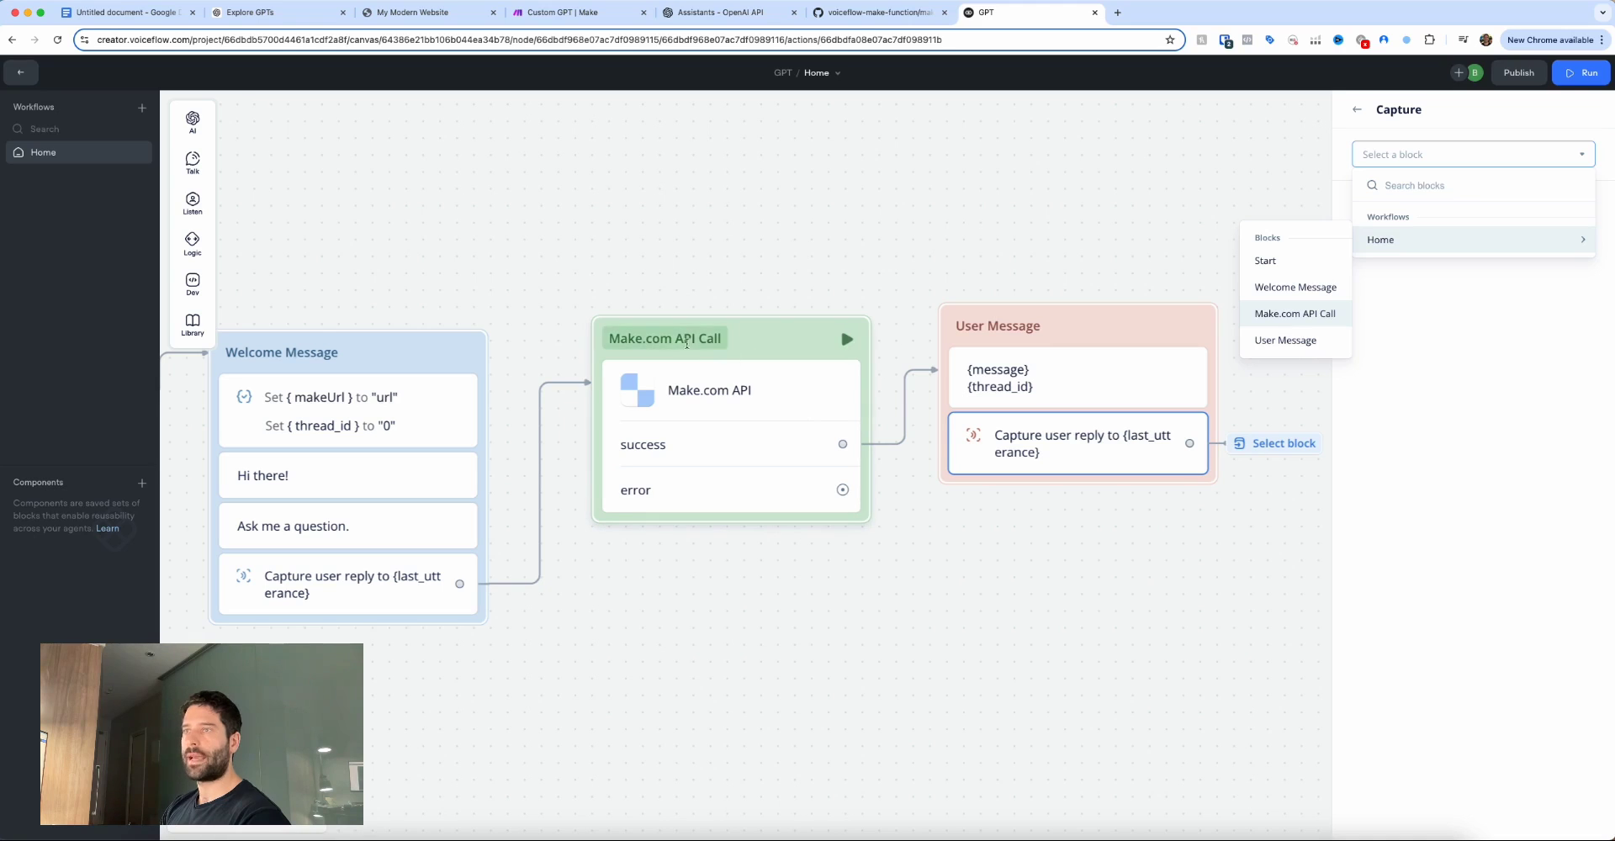
pyautogui.click(1306, 313)
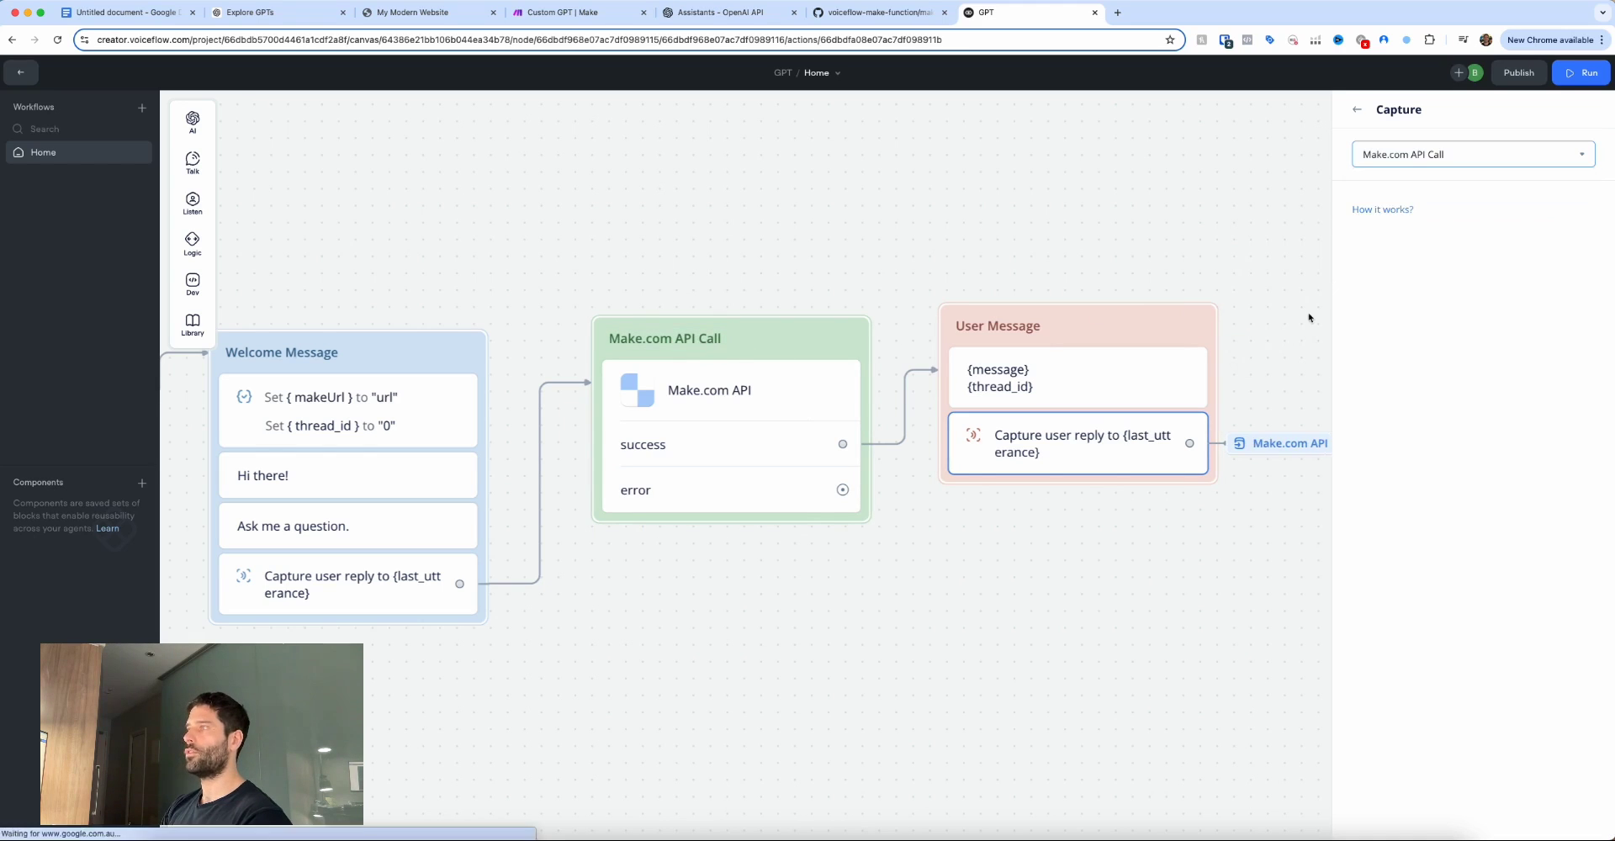
pyautogui.click(1249, 471)
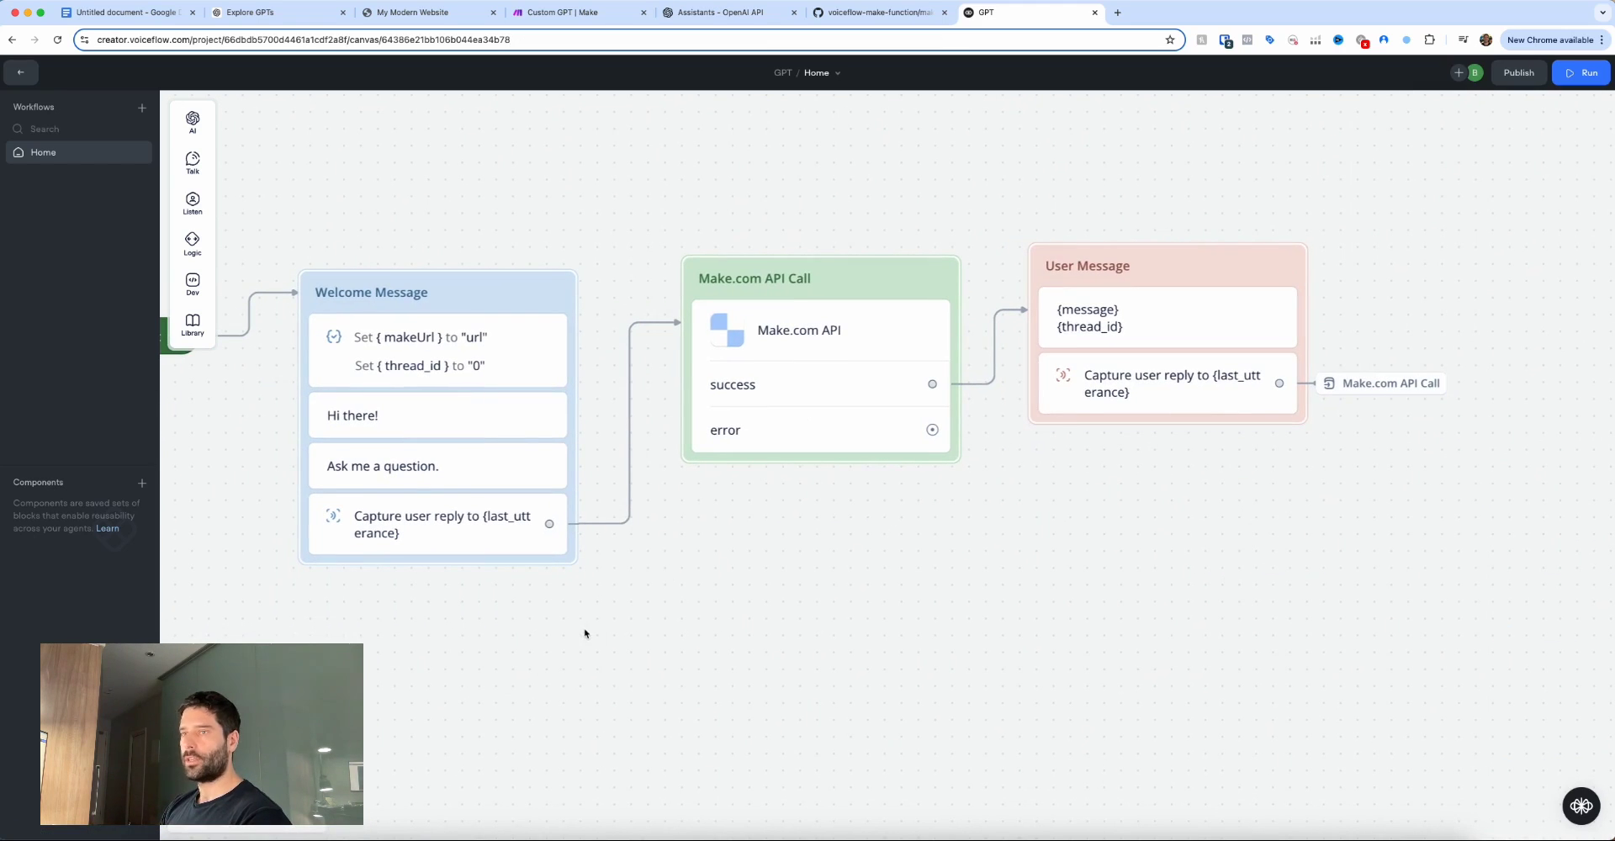
# Rearrange the blocks on the Voiceflow canvas.
pyautogui.moveTo(586, 632); pyautogui.dragTo(520, 545)
pyautogui.moveTo(748, 631)
pyautogui.mouseDown()
pyautogui.moveTo(746, 440)
pyautogui.moveTo(777, 429)
pyautogui.mouseUp()
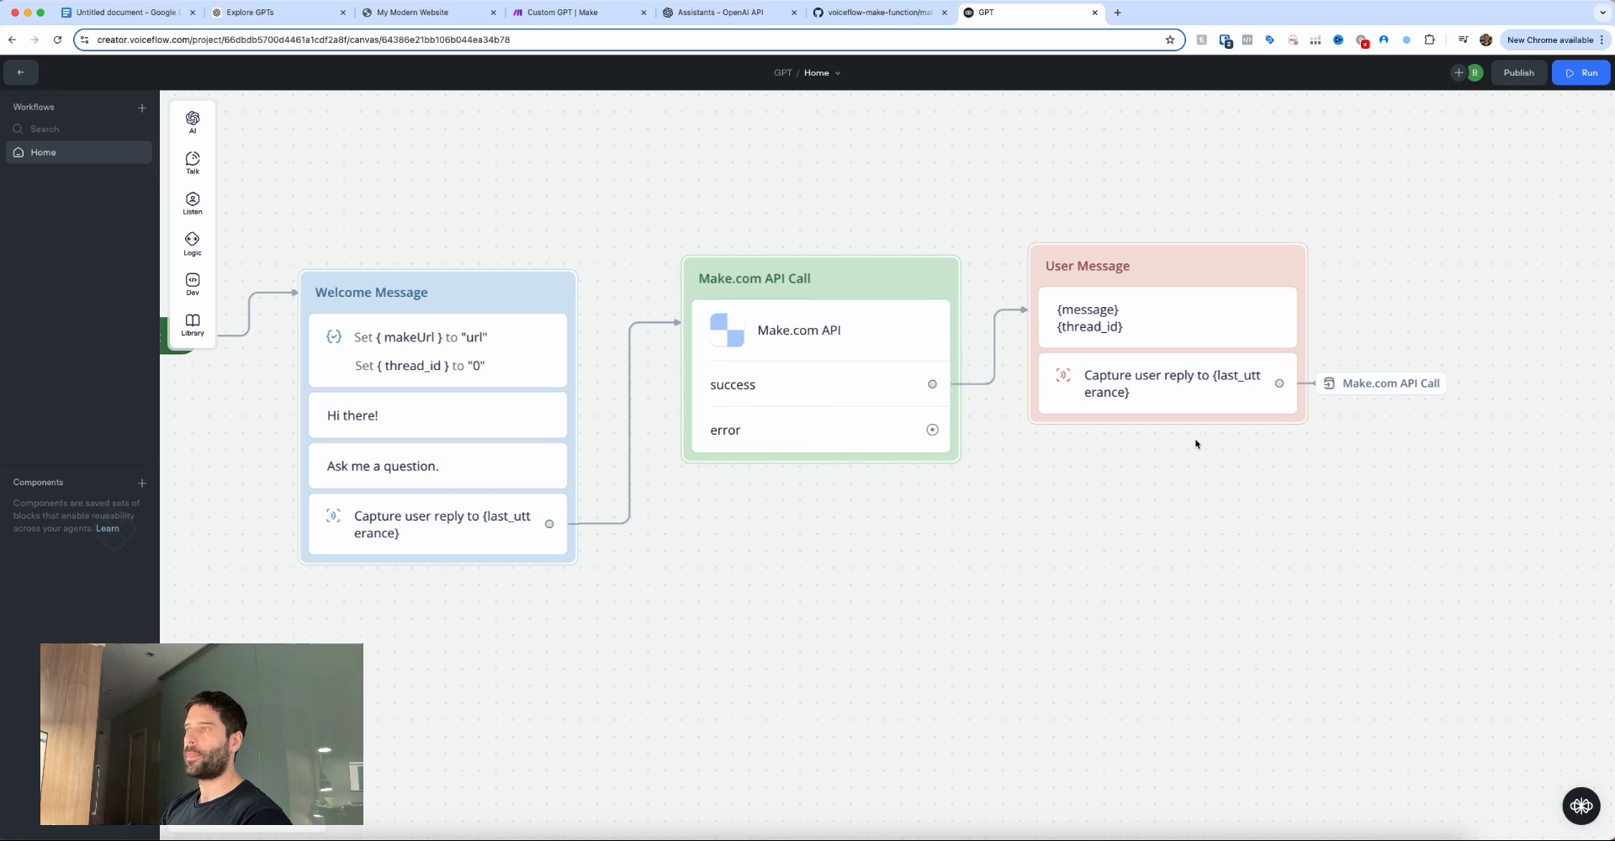
pyautogui.moveTo(1407, 270)
pyautogui.mouseDown()
pyautogui.moveTo(1229, 296)
pyautogui.moveTo(1217, 315)
pyautogui.mouseUp()
pyautogui.moveTo(1243, 509); pyautogui.dragTo(1196, 404)
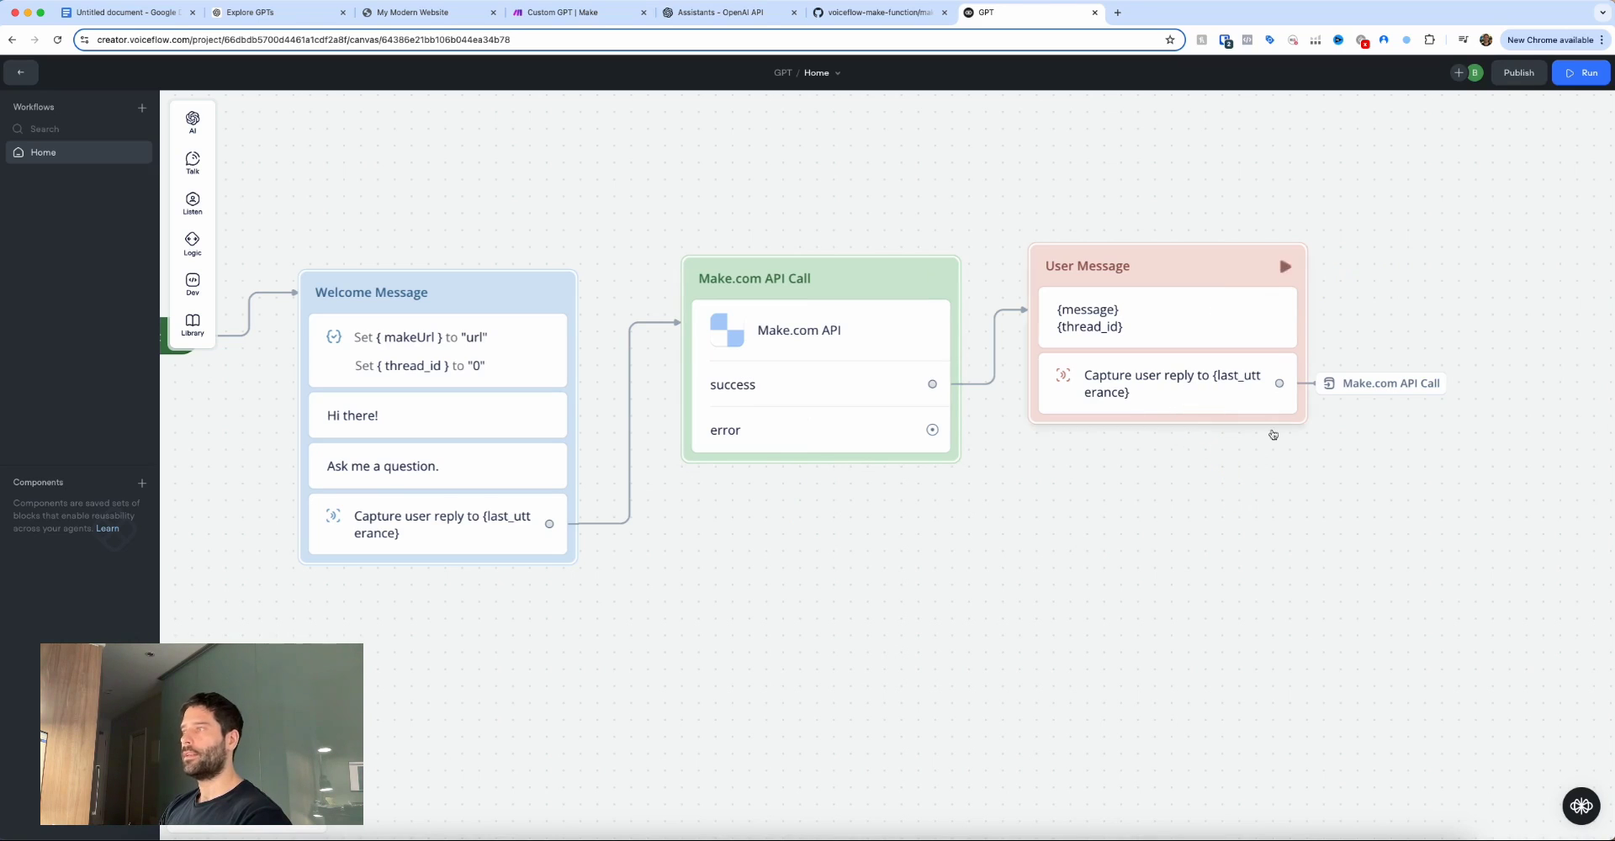
pyautogui.moveTo(1364, 485); pyautogui.dragTo(1370, 396)
pyautogui.moveTo(887, 534); pyautogui.dragTo(830, 429)
# Add a ✅ check mark after 'Build out the Voiceflow assistant' in the lesson outline.
pyautogui.press('super+1')
pyautogui.moveTo(1001, 504)
pyautogui.mouseDown()
pyautogui.moveTo(944, 538)
pyautogui.moveTo(841, 558)
pyautogui.moveTo(924, 564)
pyautogui.mouseUp()
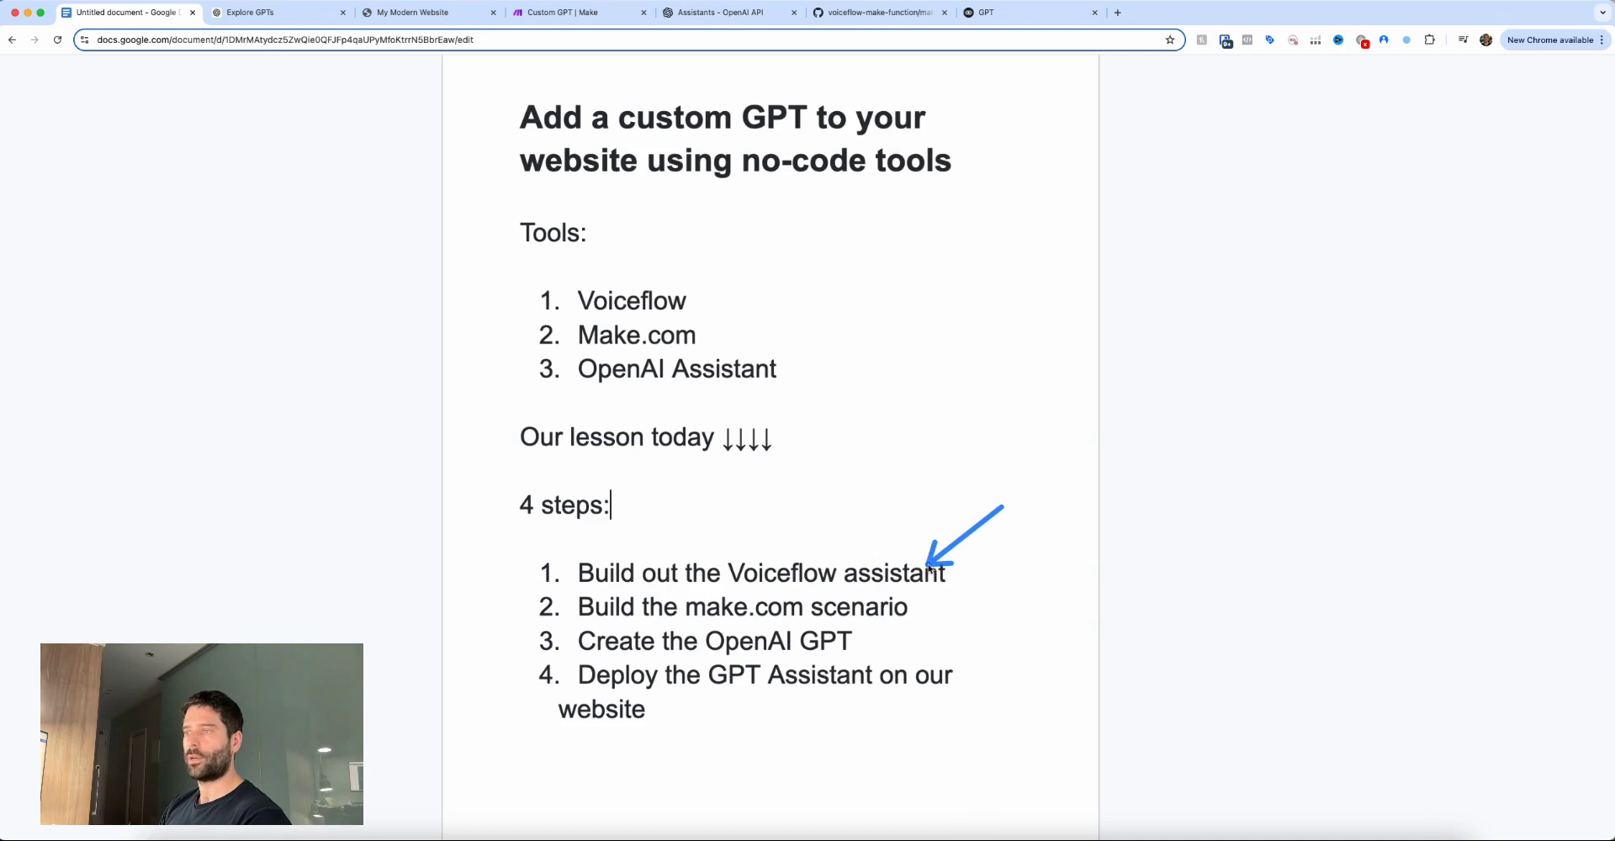
pyautogui.click(953, 573)
pyautogui.press('ctrl+super+space')
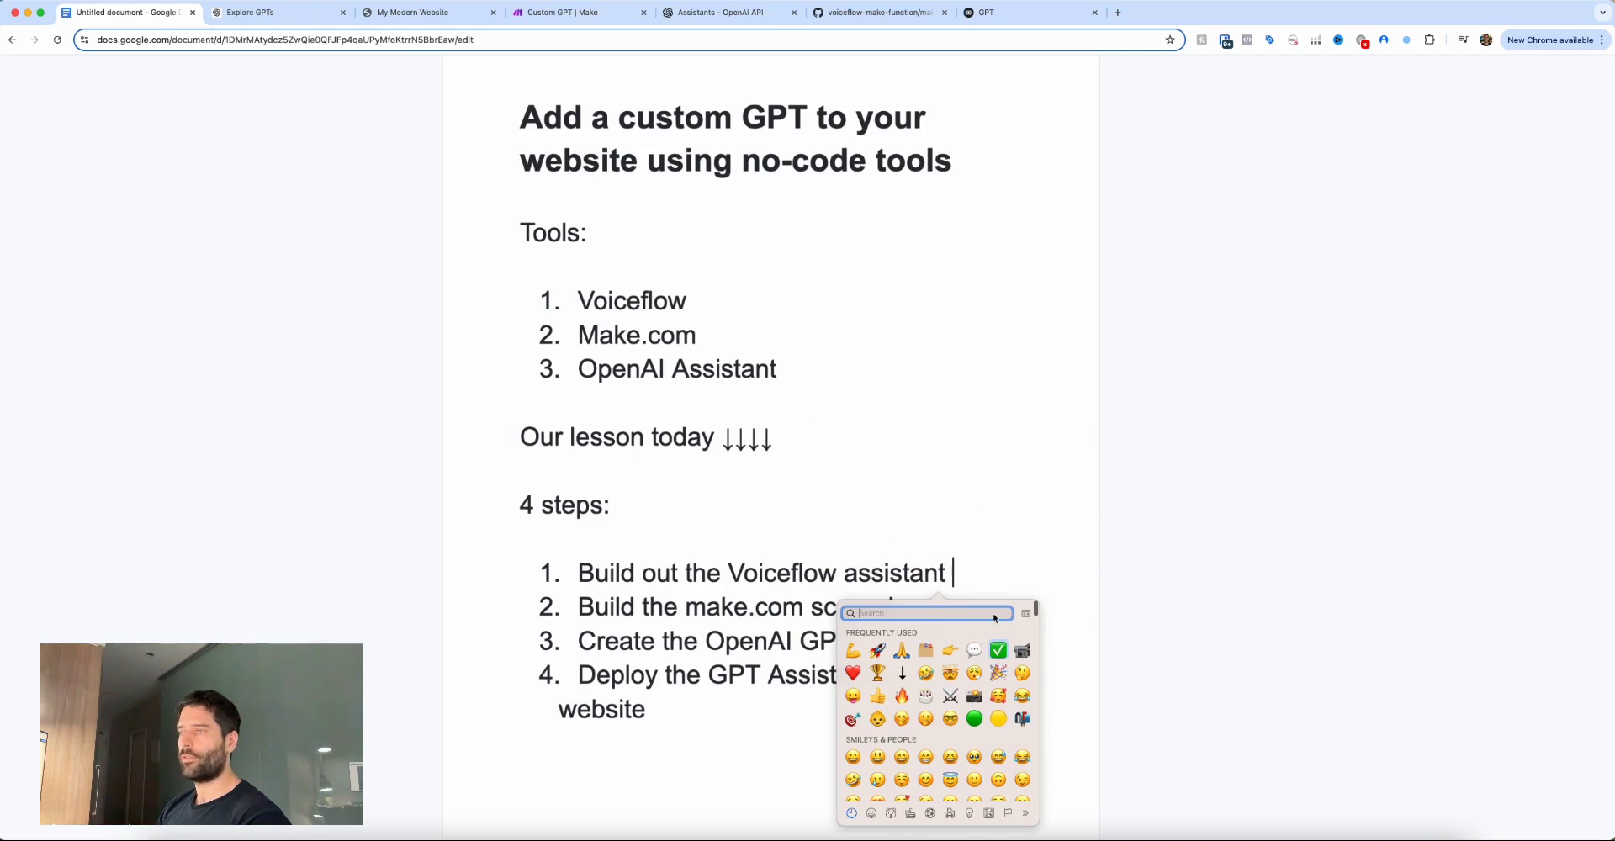
pyautogui.click(997, 650)
pyautogui.moveTo(1006, 650); pyautogui.dragTo(917, 609)
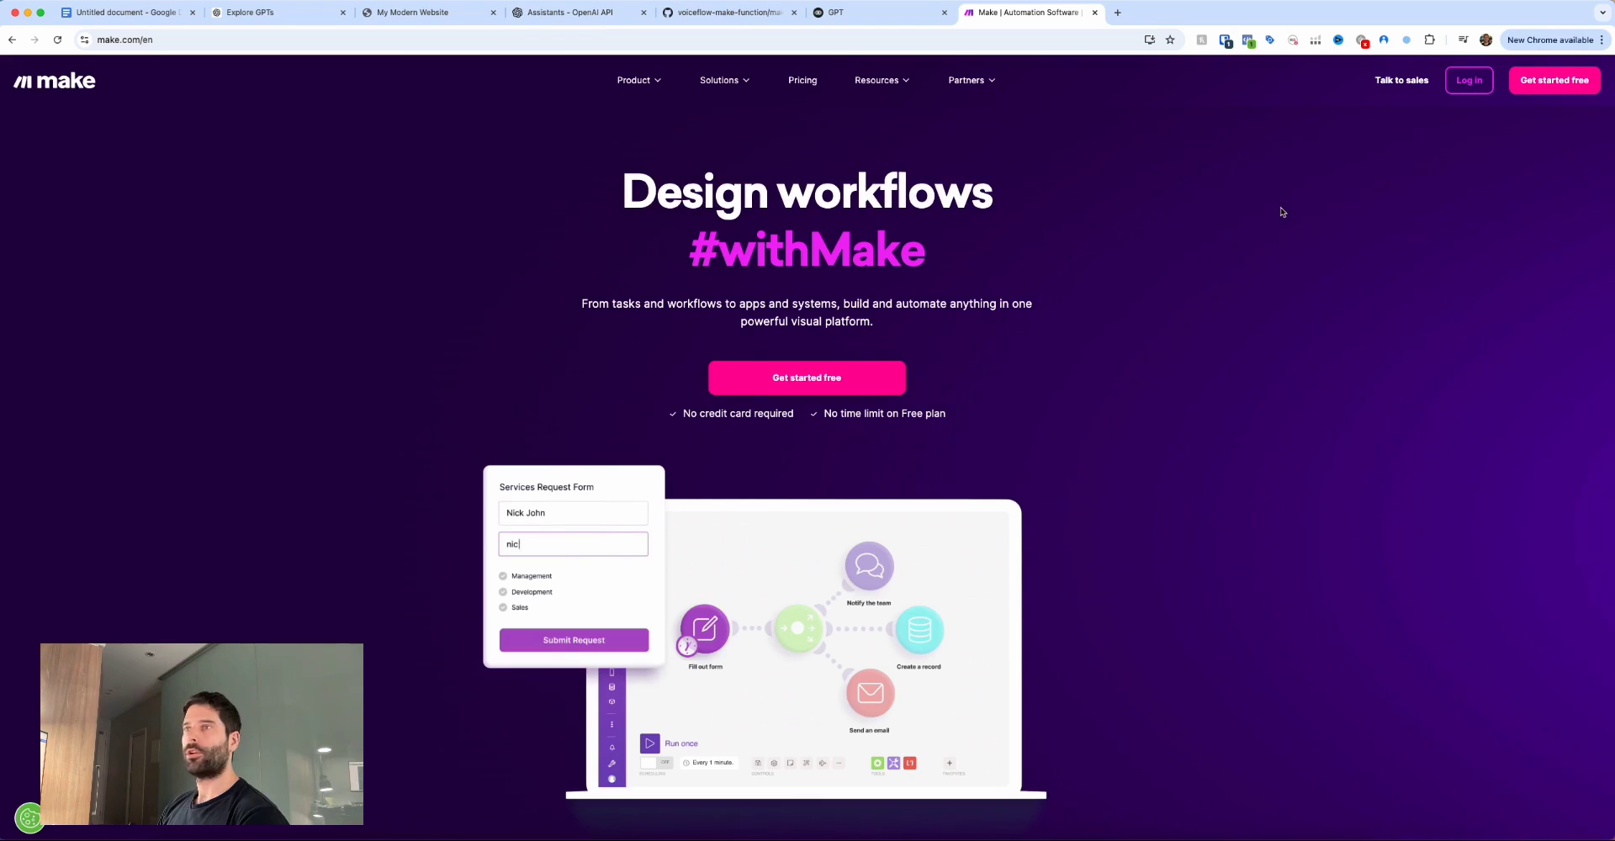
# Sign in to Make and start a new scenario with a Webhooks Custom webhook trigger.
pyautogui.scroll(-5, 1049, 264)
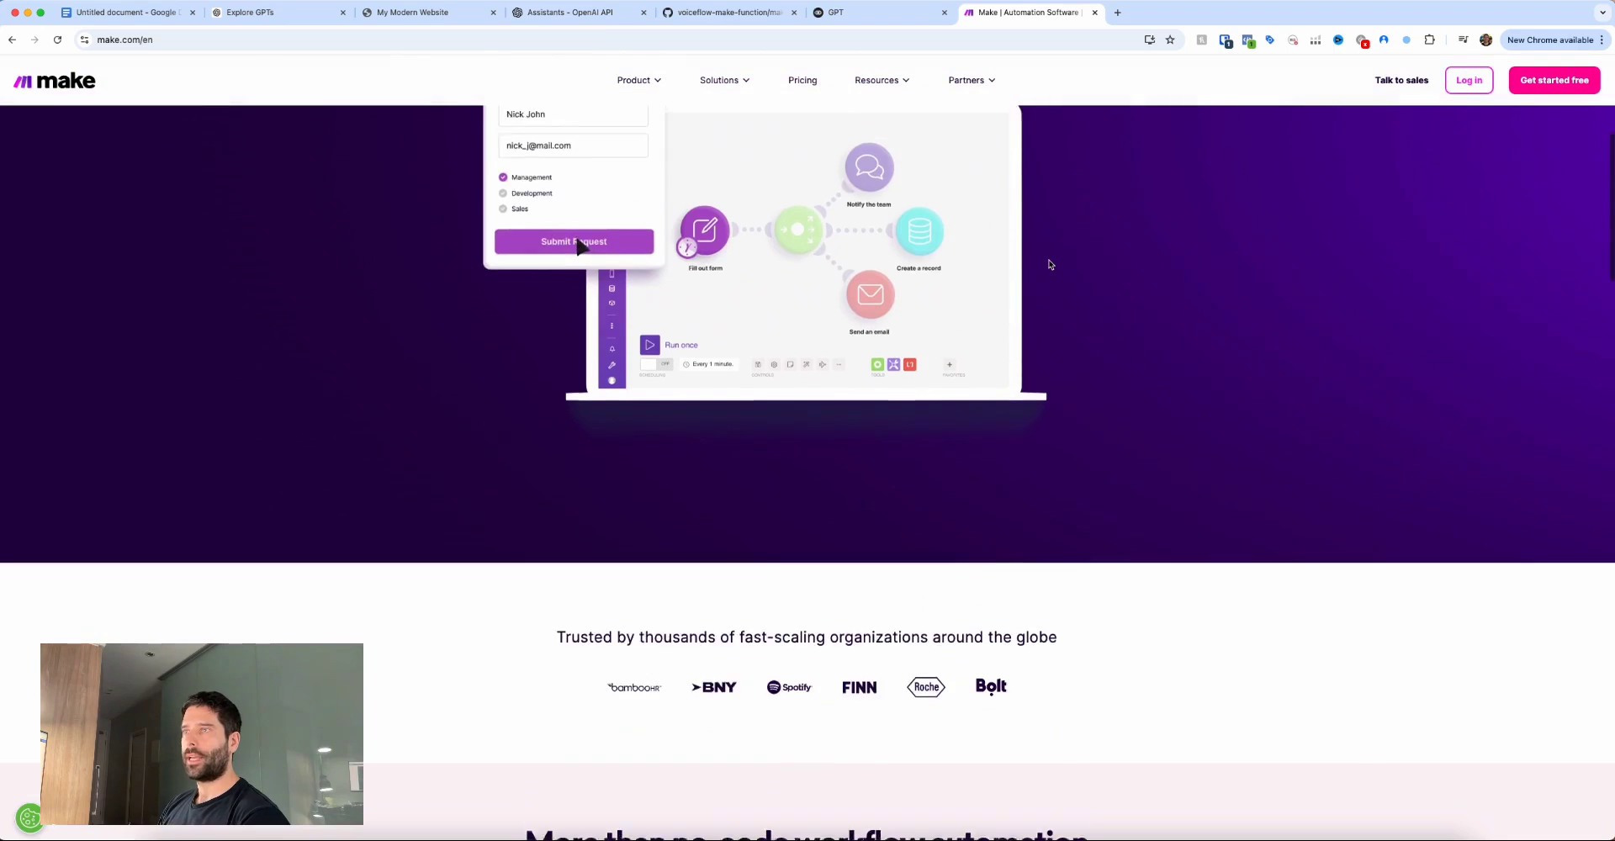
pyautogui.scroll(3, 1049, 264)
pyautogui.scroll(2, 1049, 264)
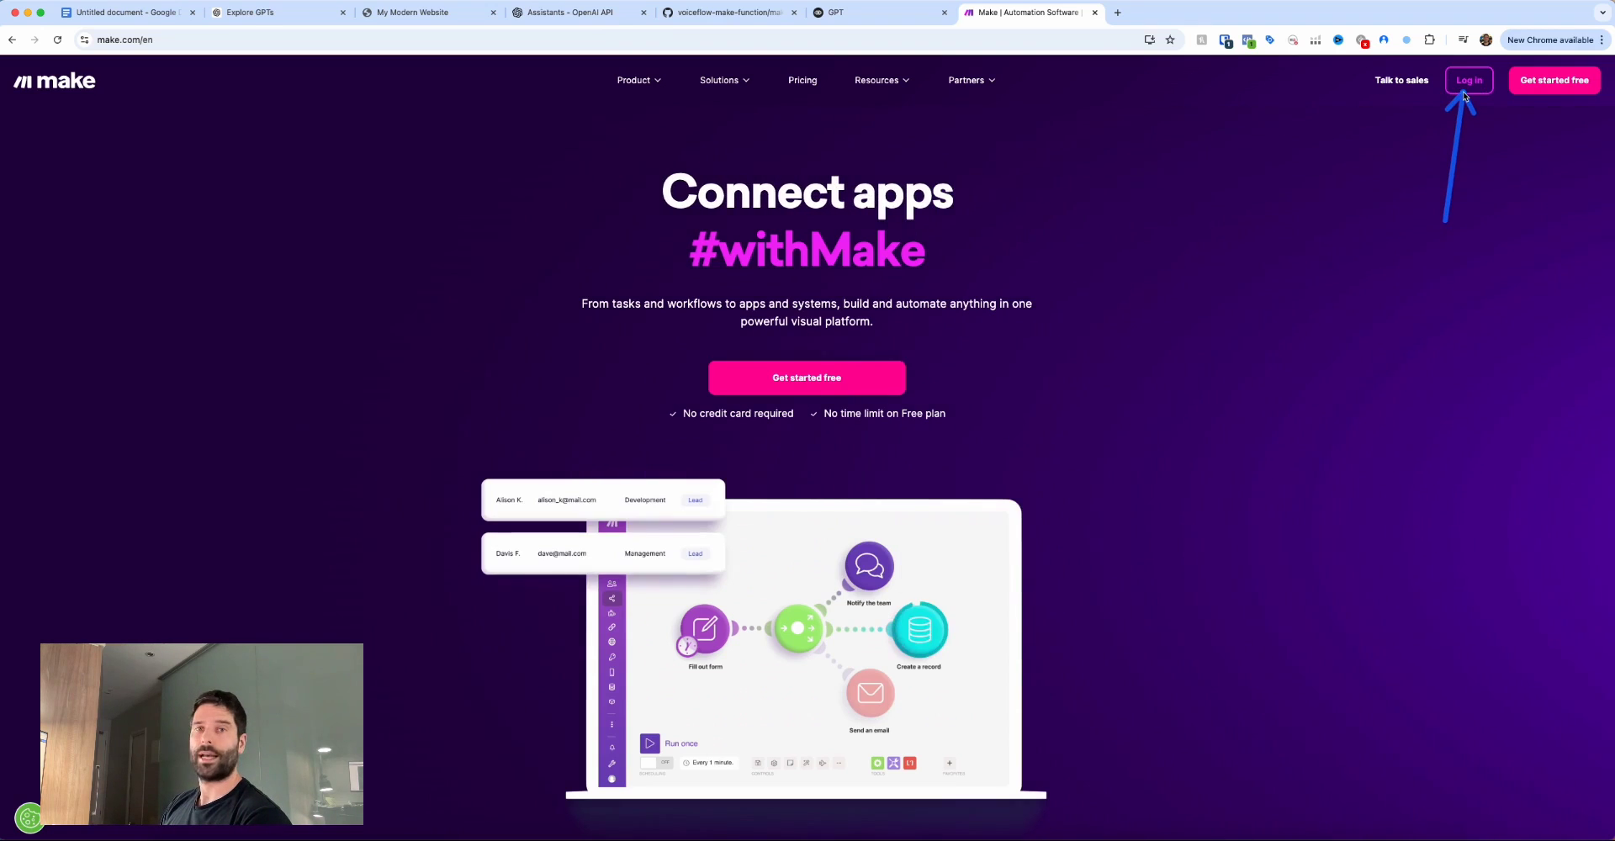
pyautogui.click(1468, 80)
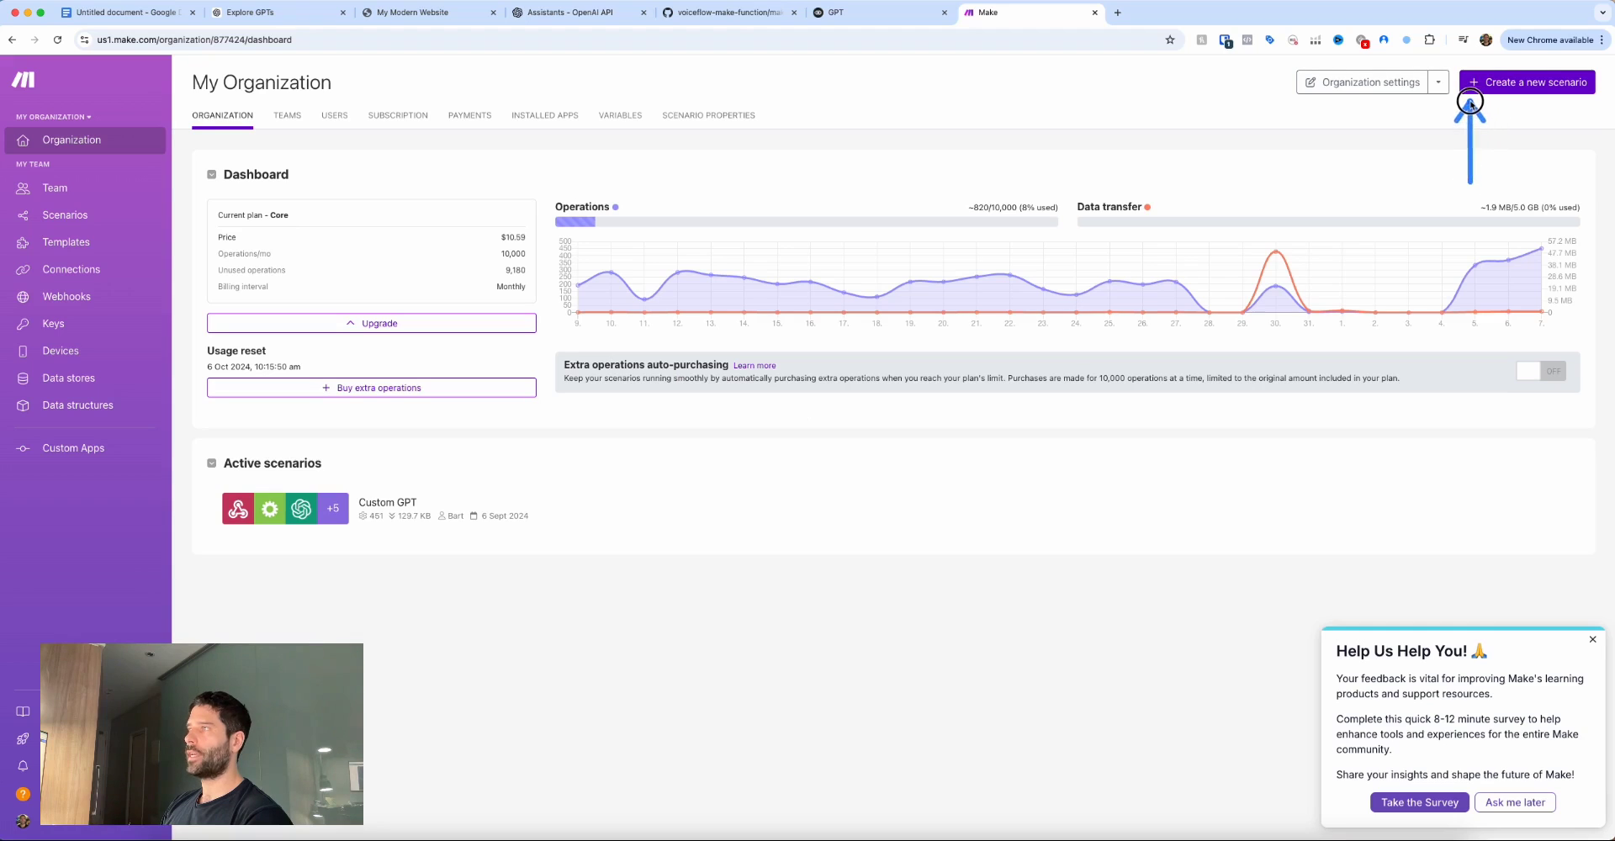
pyautogui.click(1511, 88)
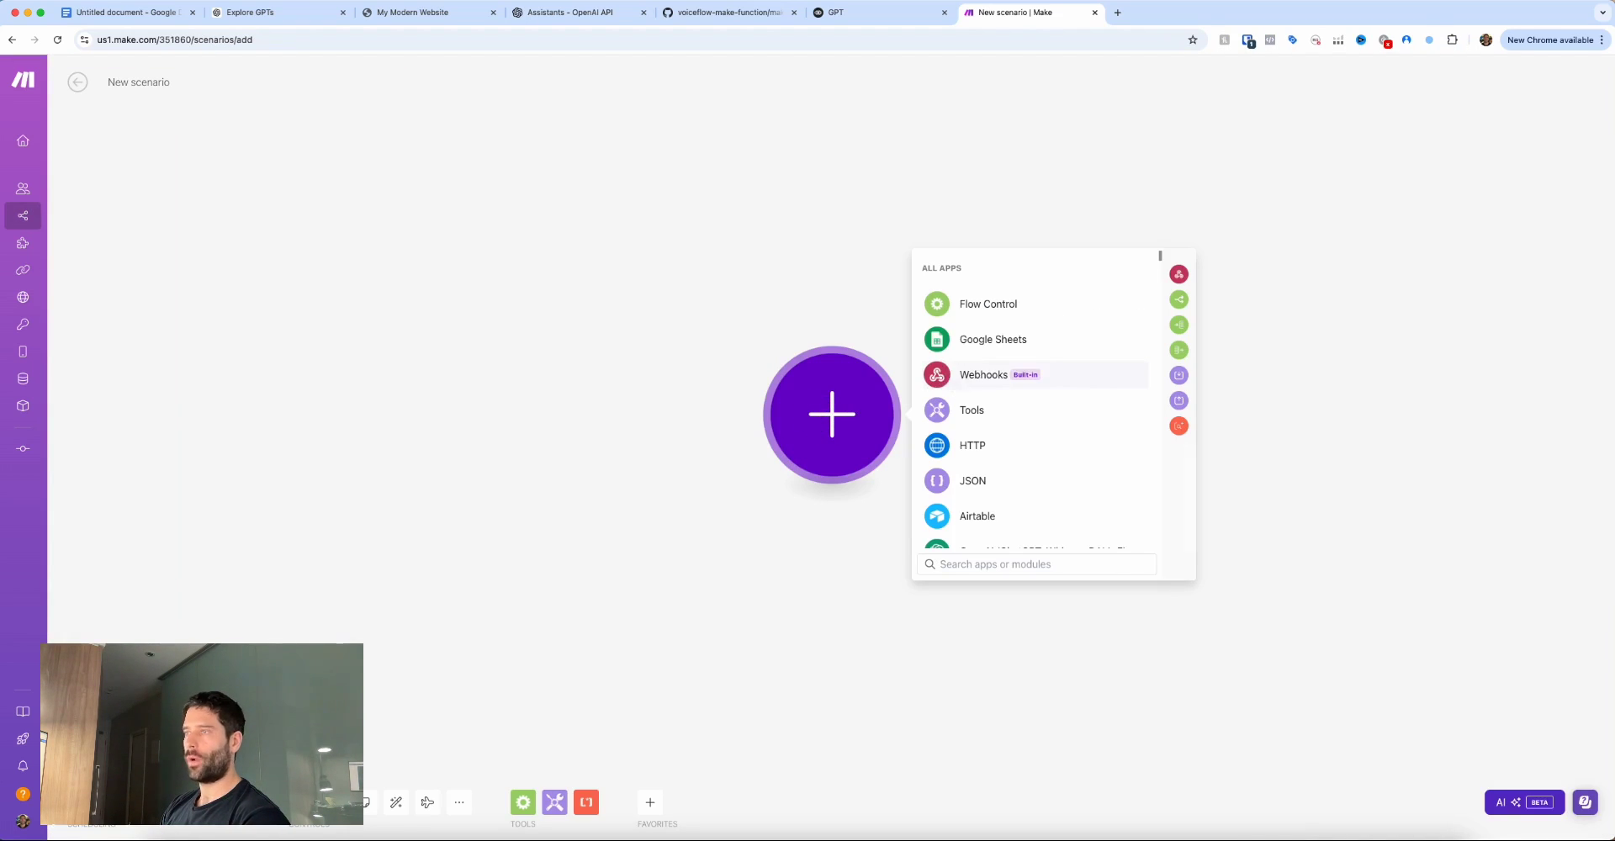
pyautogui.click(961, 378)
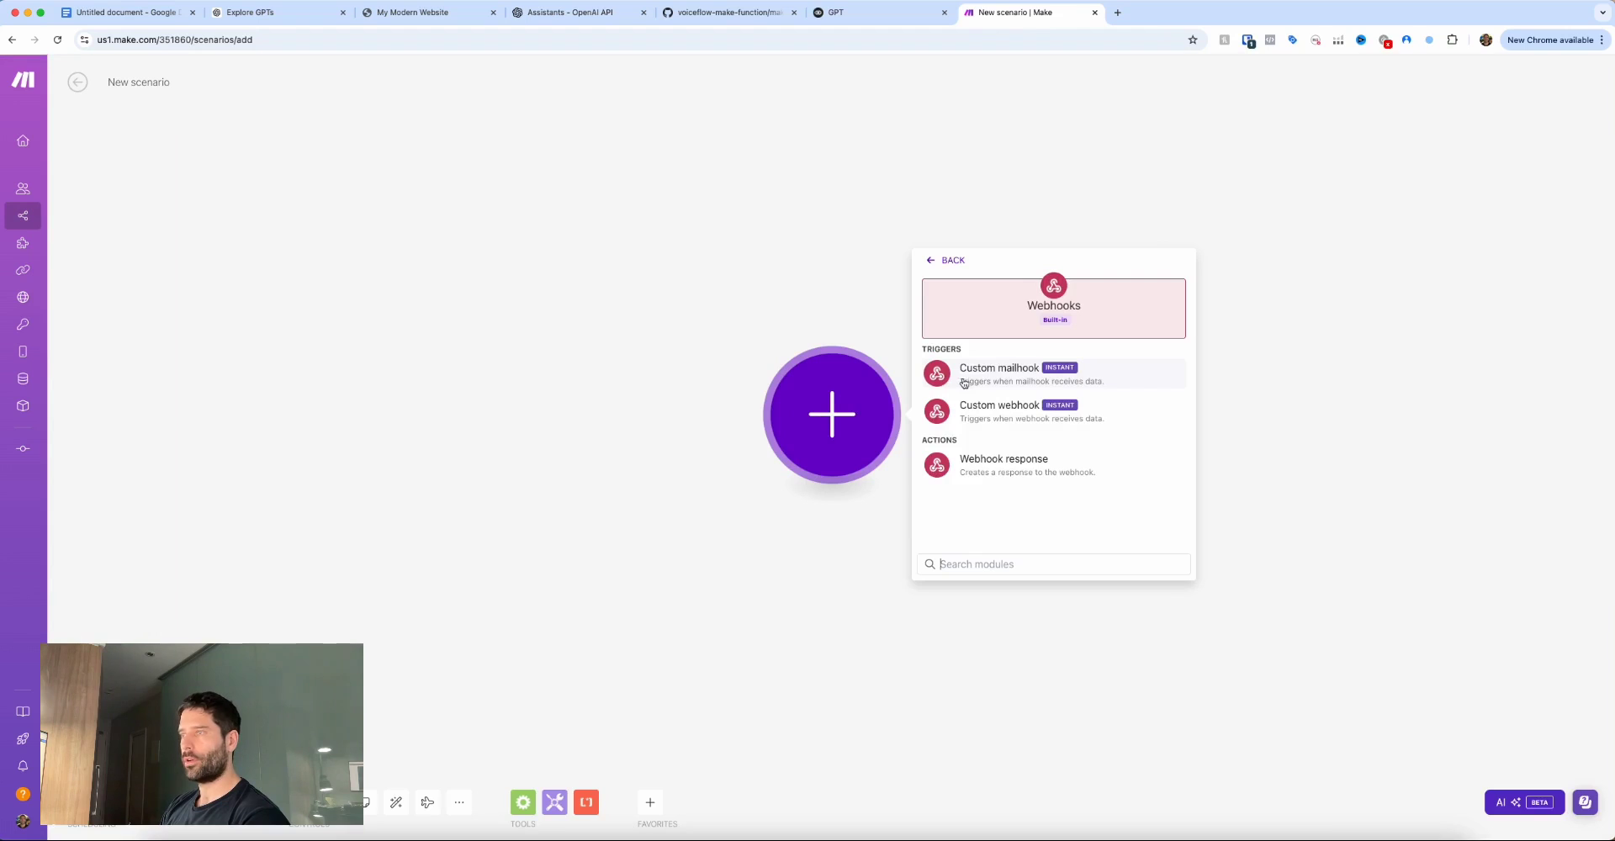
pyautogui.click(1005, 415)
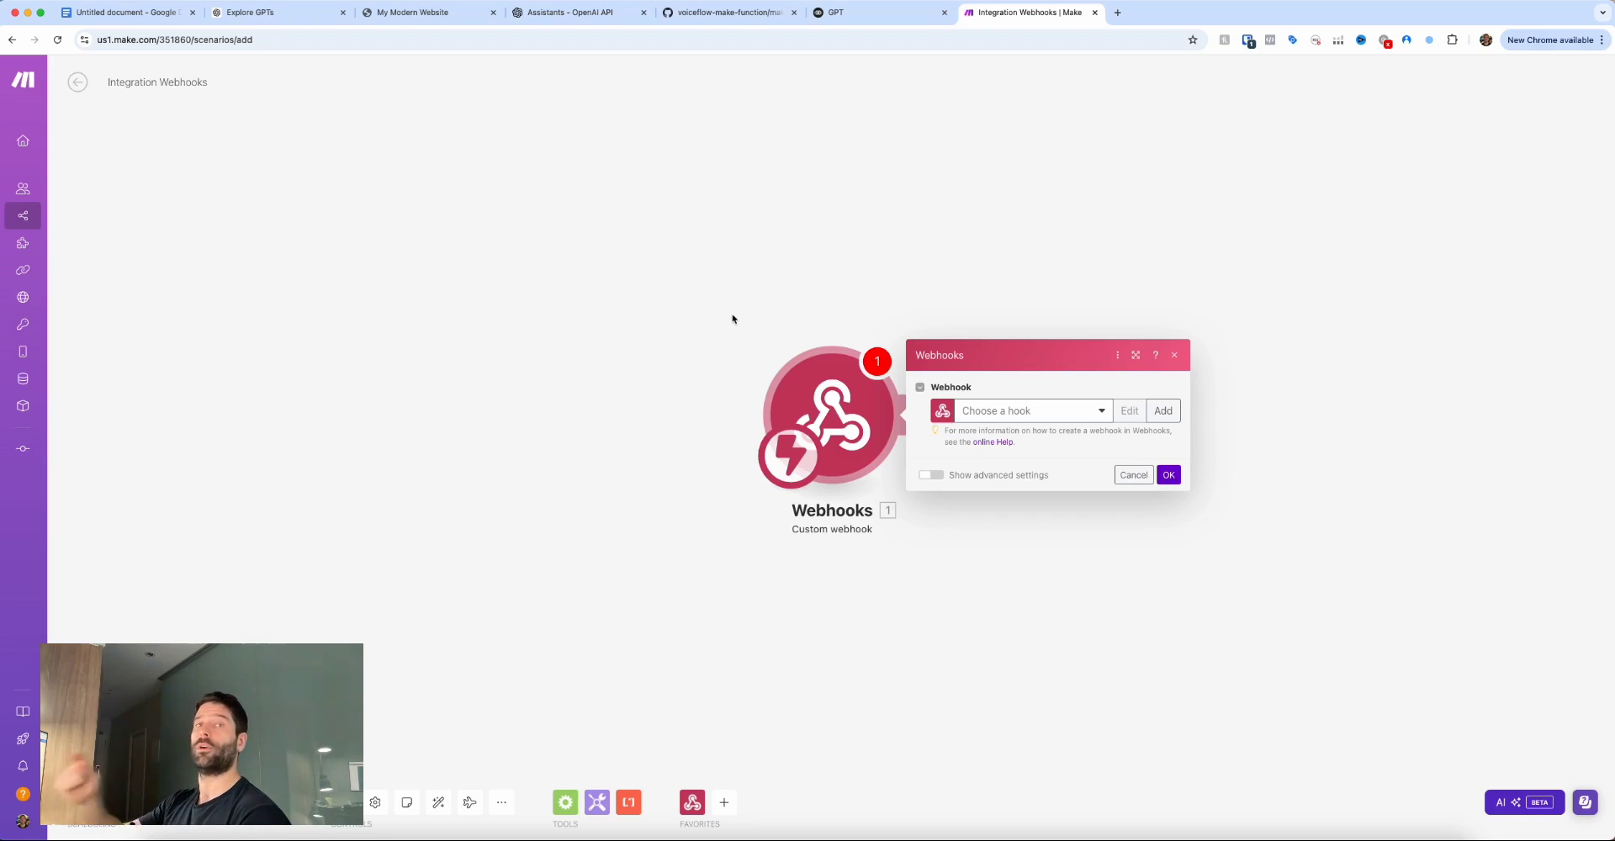
# Create the webhook Voiceflow-Make-Webhook and copy its address to the clipboard.
pyautogui.click(1150, 412)
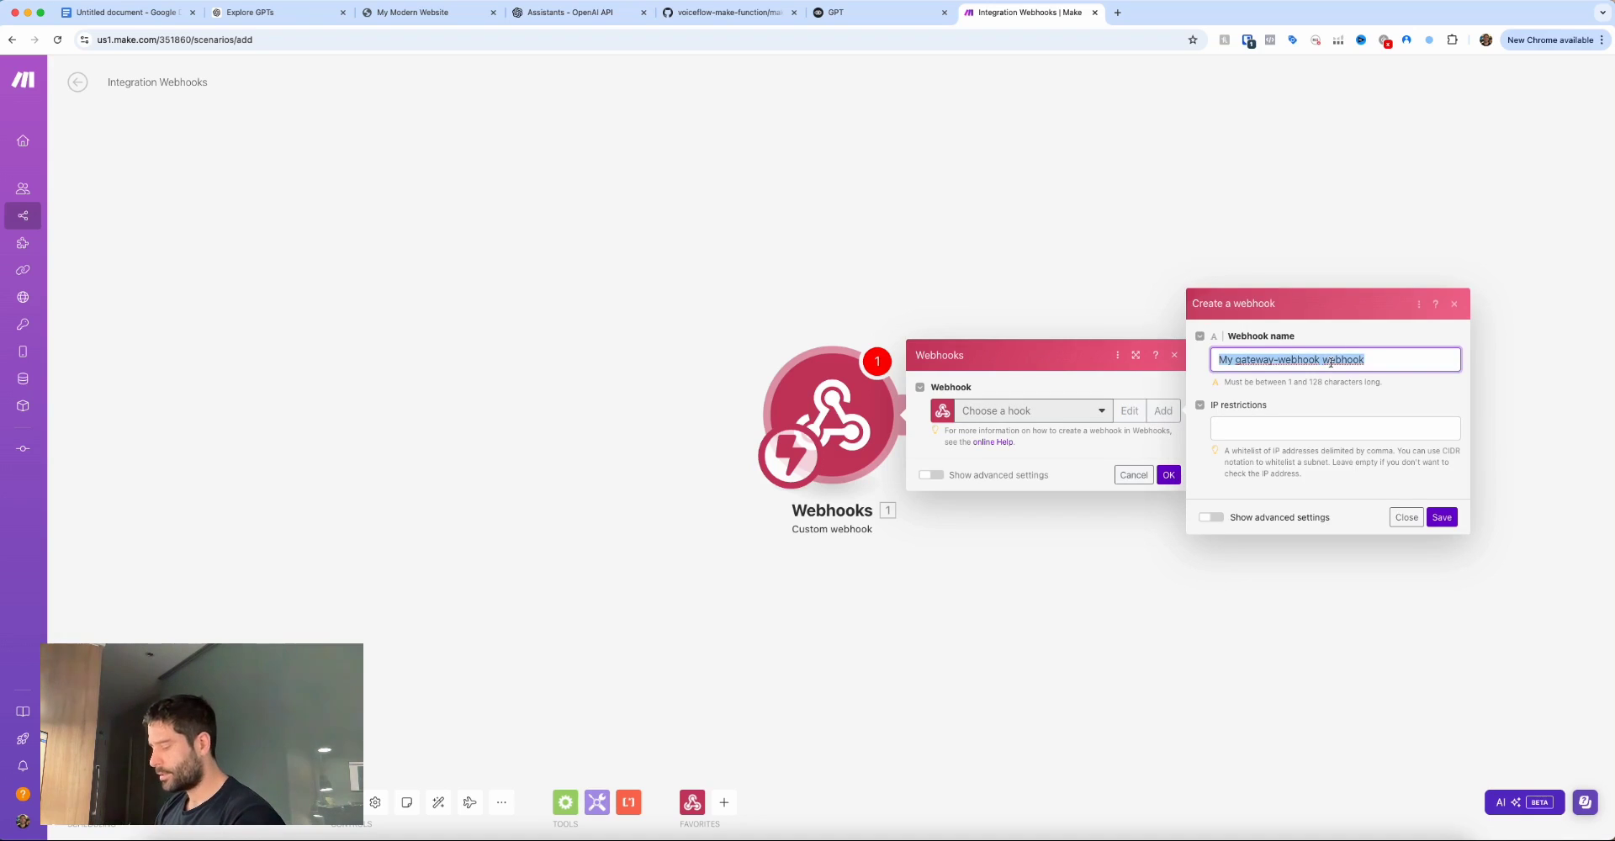
pyautogui.write('Voiceflow-Make-Webhook')
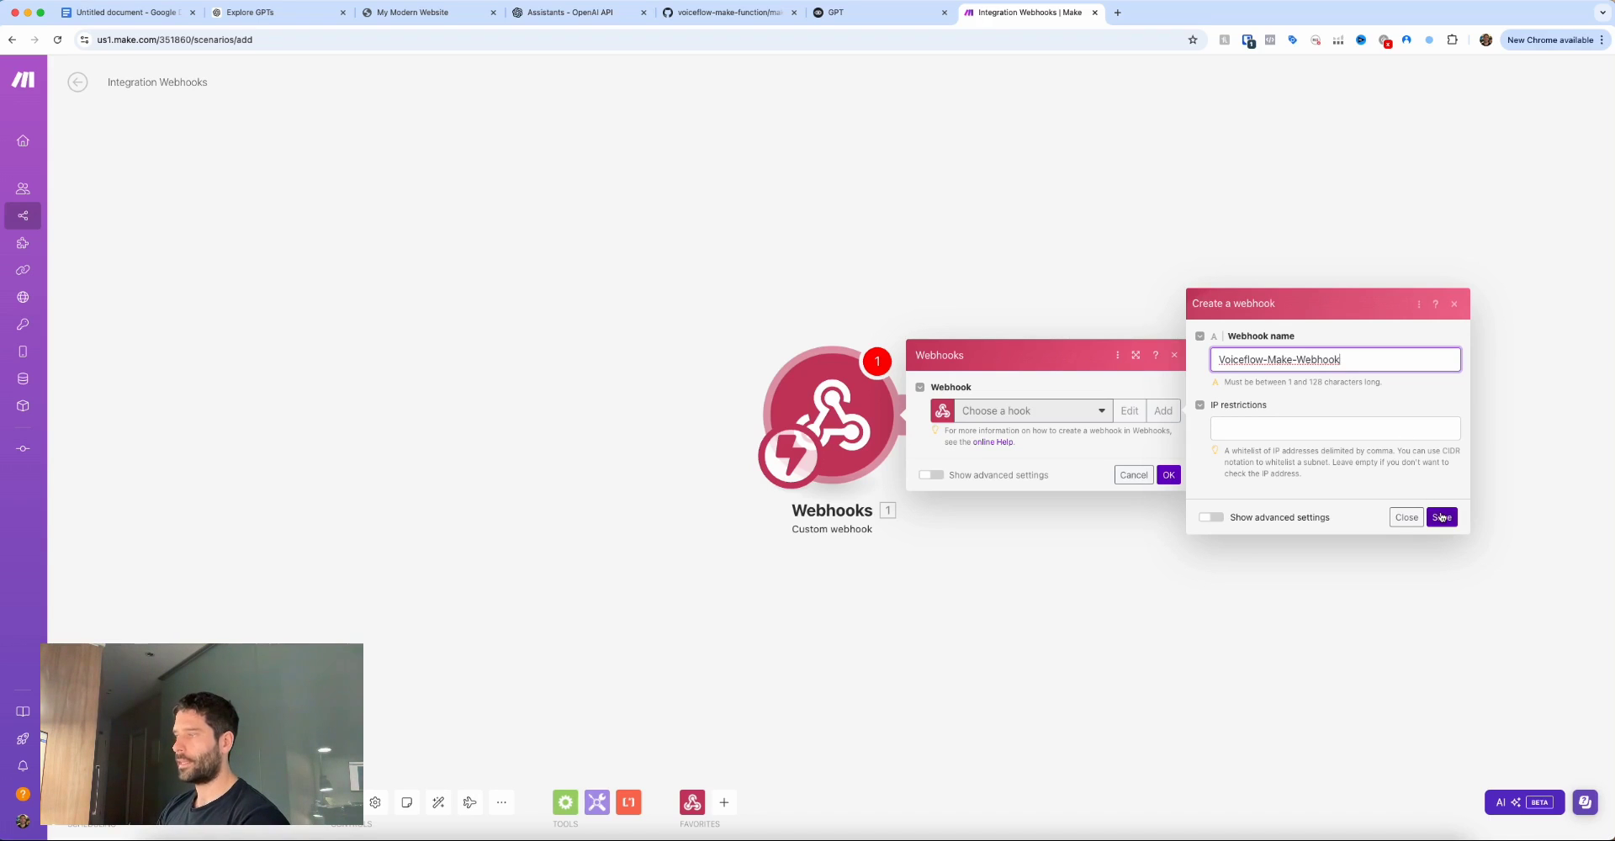
pyautogui.click(1441, 517)
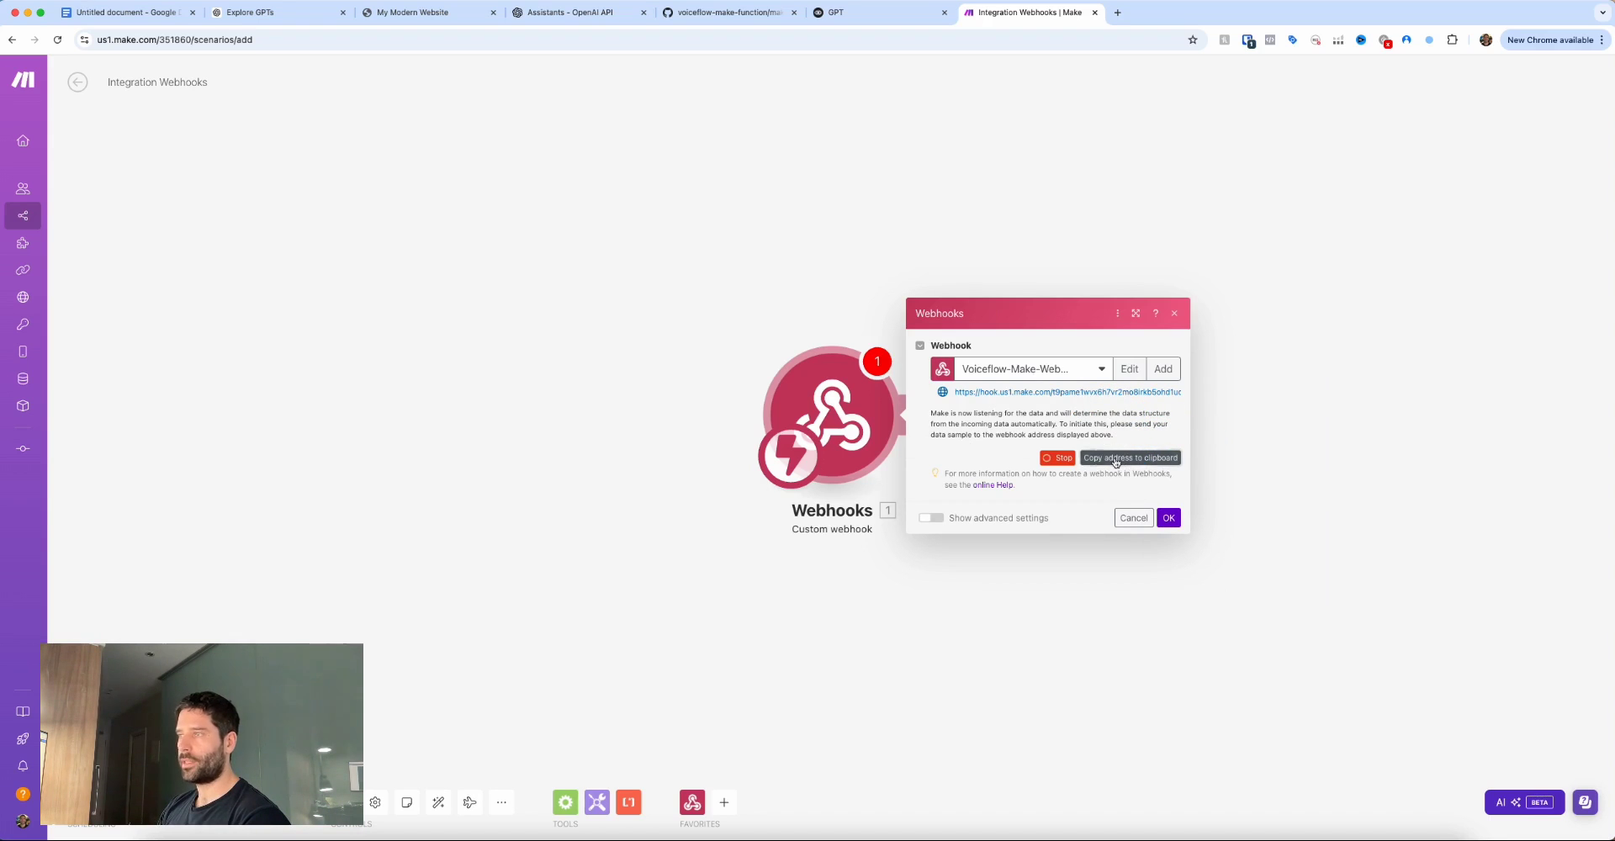
pyautogui.click(1118, 462)
pyautogui.click(1168, 518)
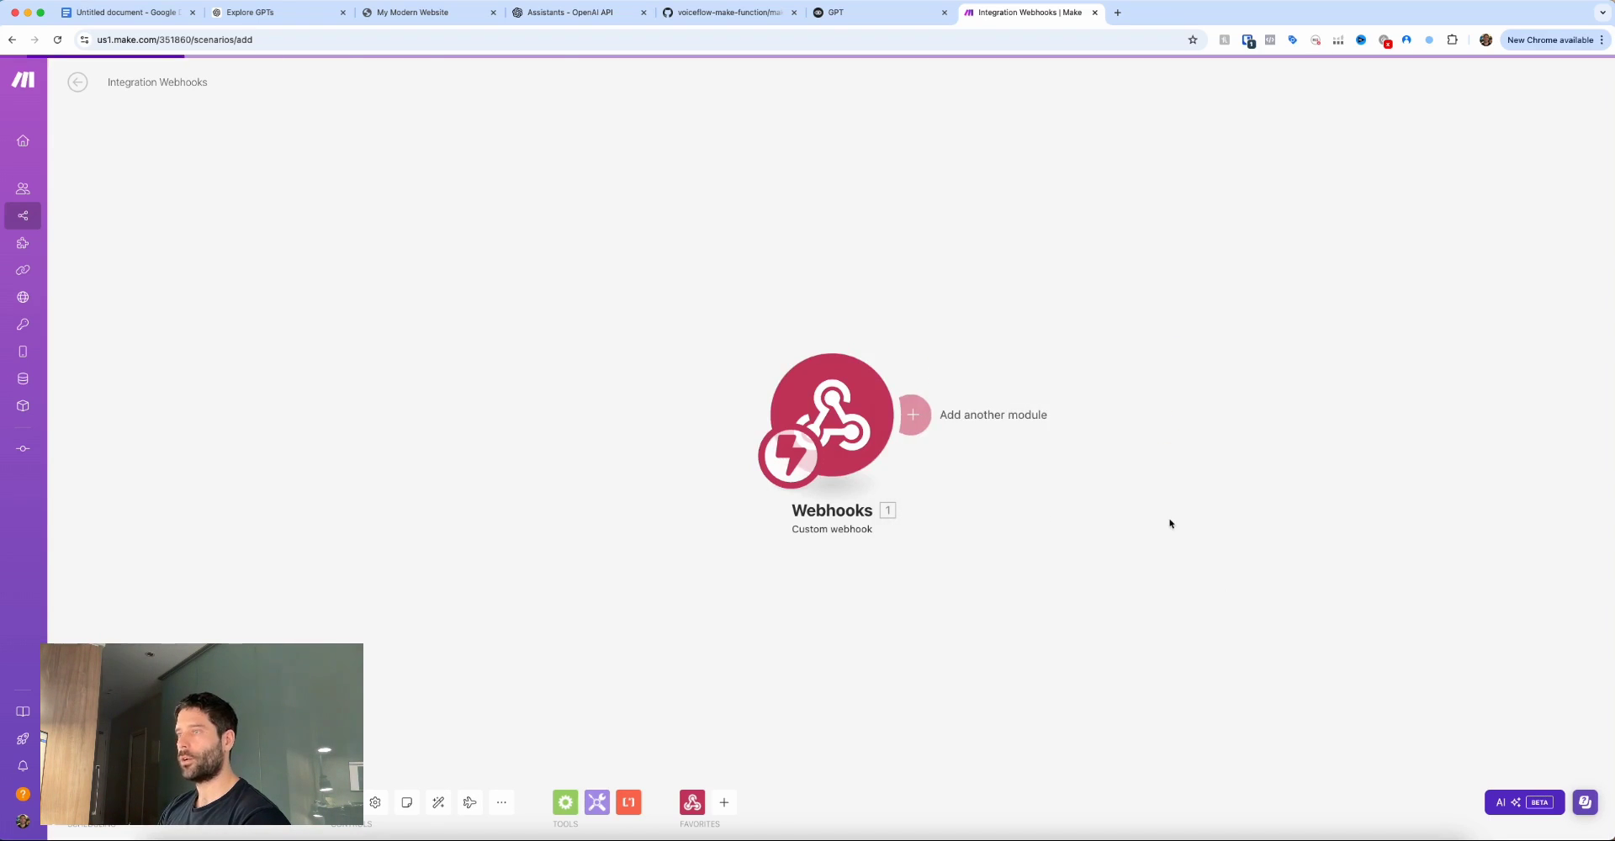
pyautogui.hotkey('ctrl', 'shift', 'Tab')
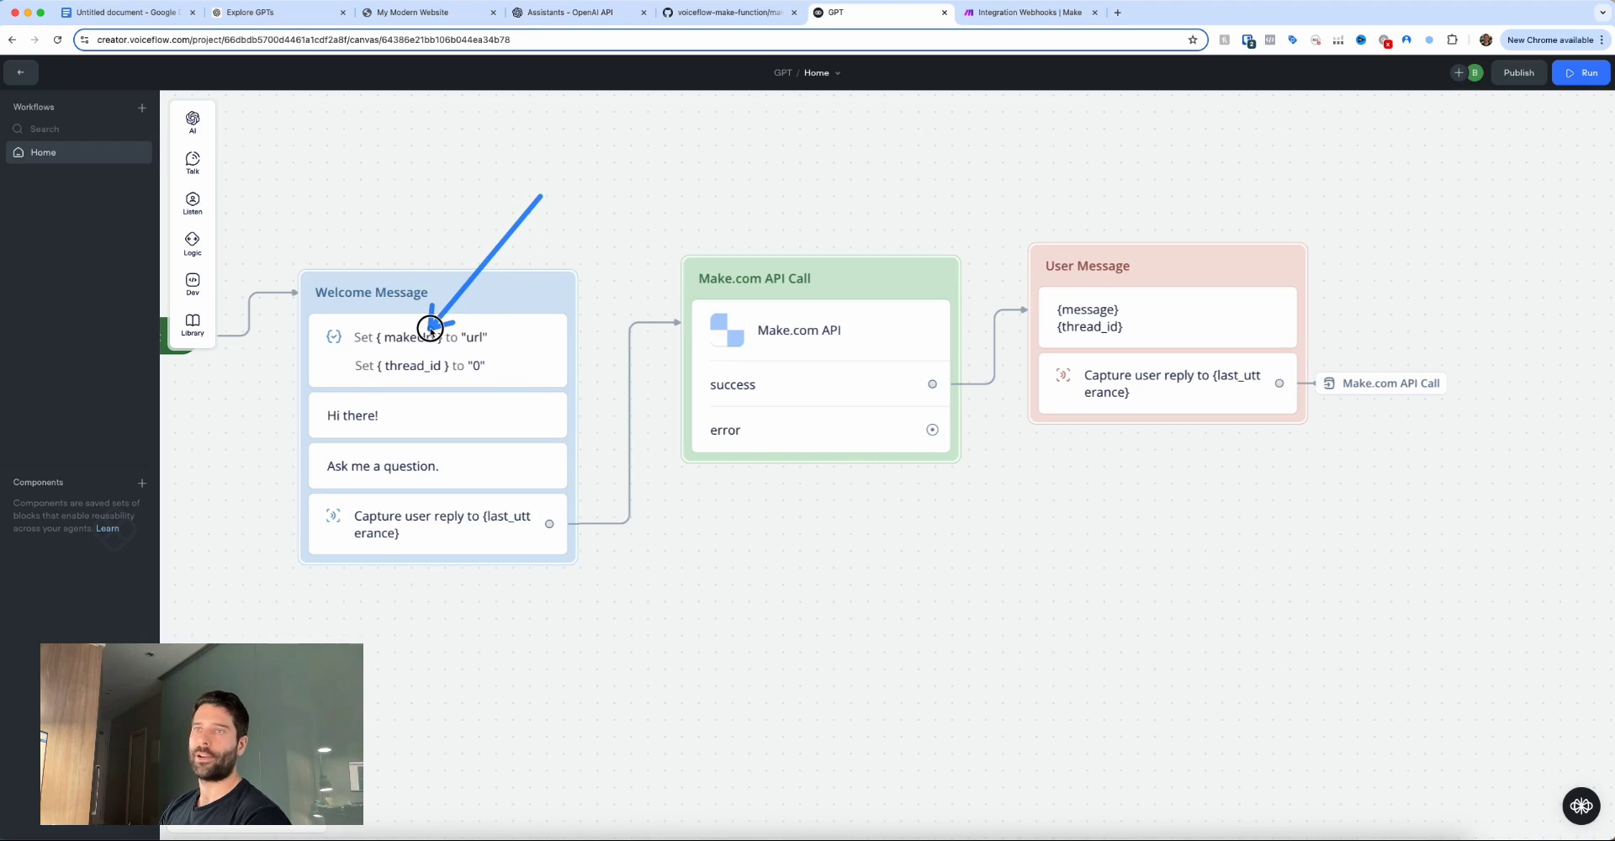
# Set the makeUrl variable in the Set step to the copied webhook address.
pyautogui.click(429, 333)
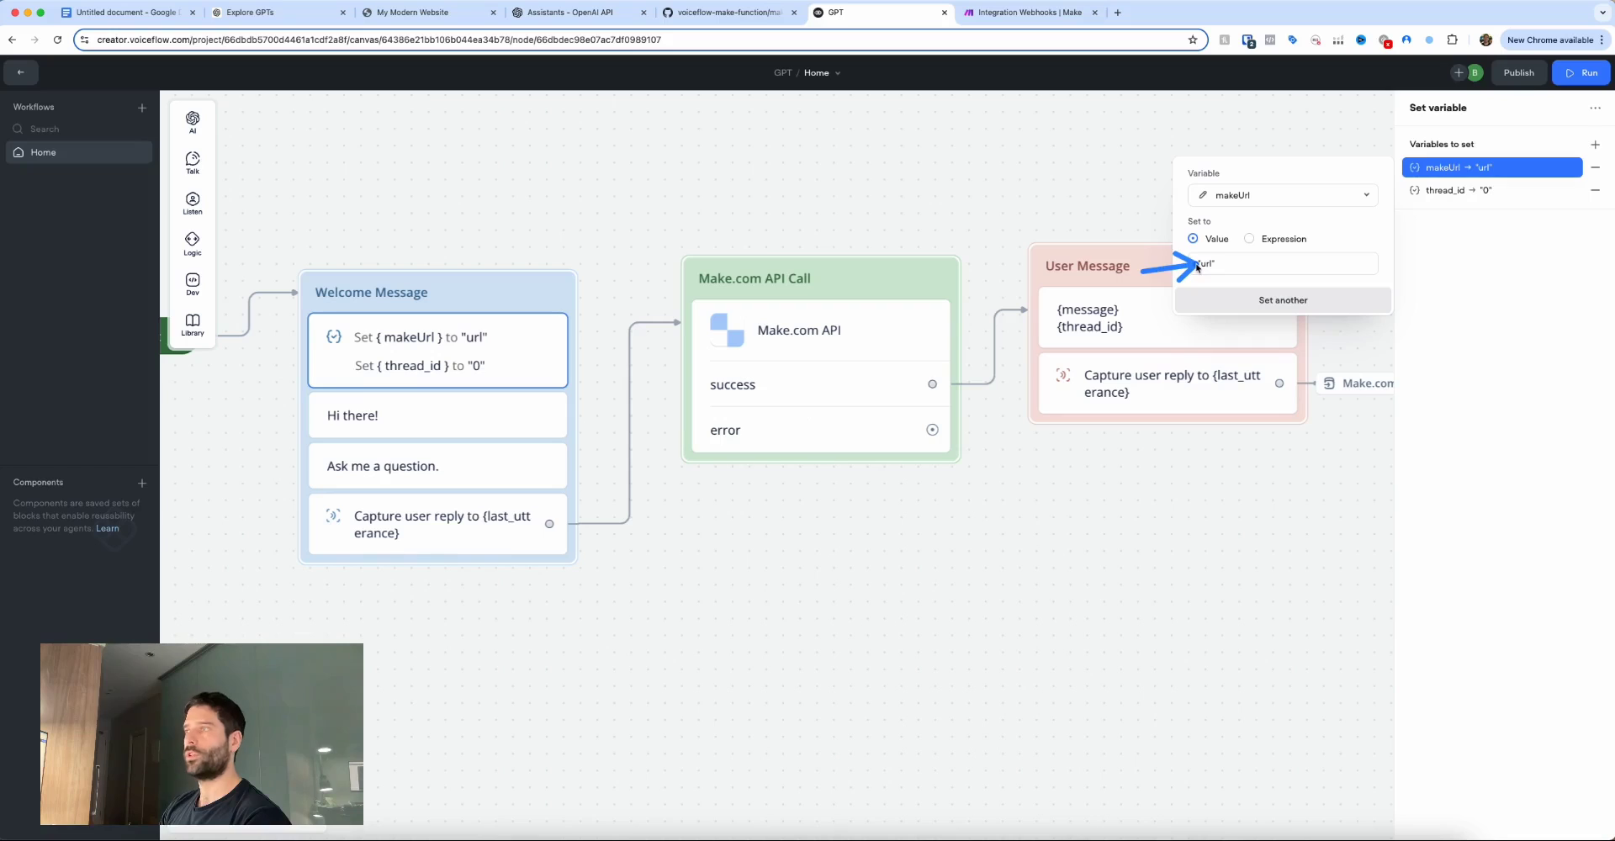
pyautogui.doubleClick(1205, 264)
pyautogui.click(1198, 151)
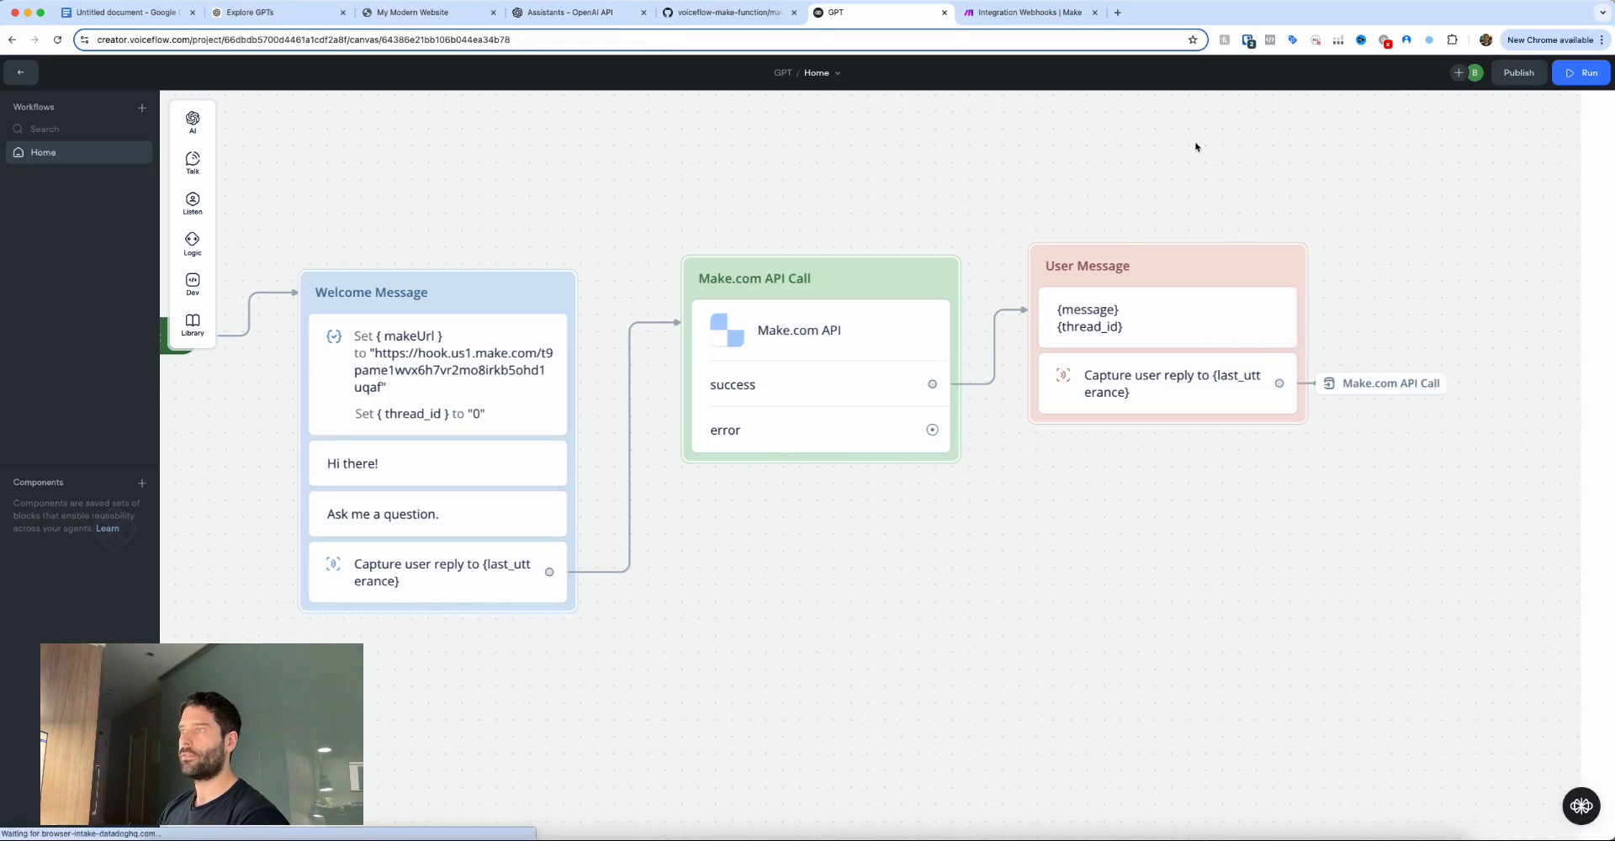
# Run only the Make webhook module and send 'hi there' from the Voiceflow test chat.
pyautogui.hotkey('ctrl', 'Tab')
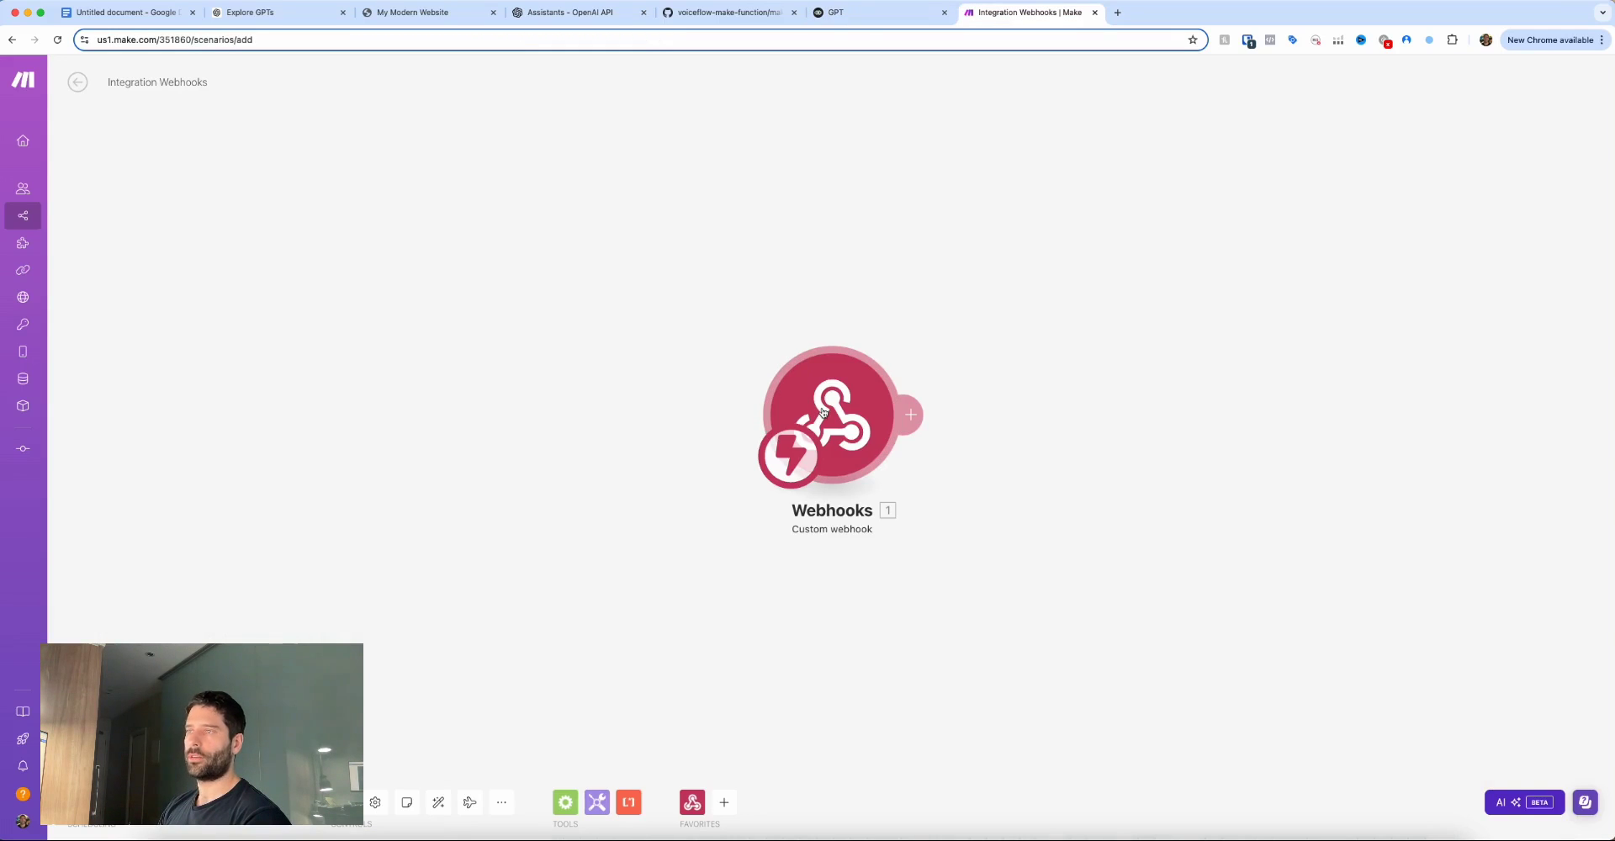
pyautogui.rightClick(823, 412)
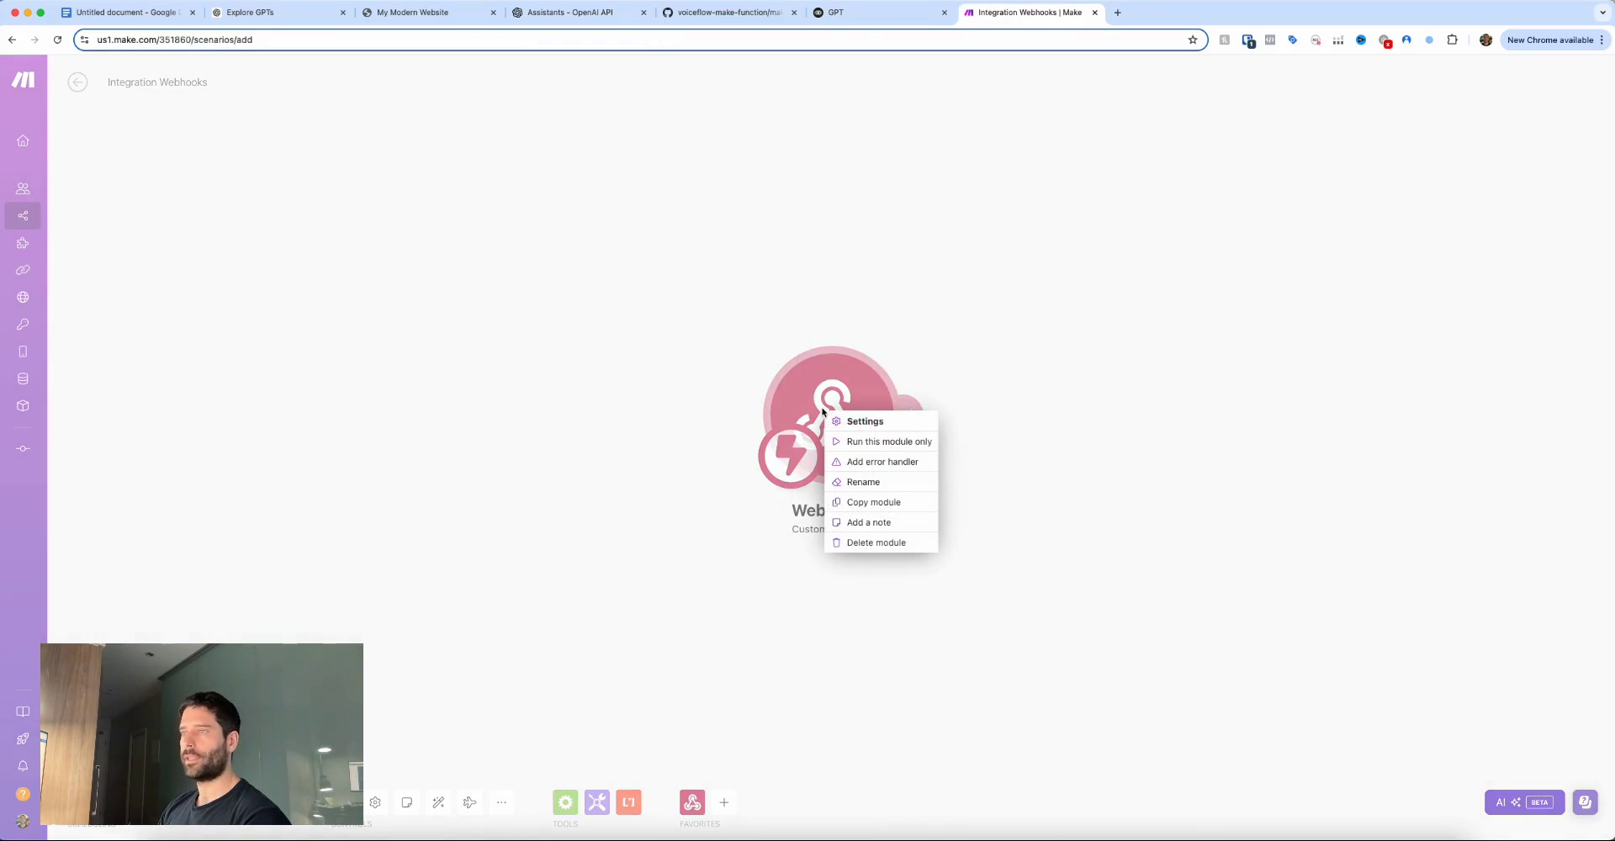
pyautogui.click(877, 442)
pyautogui.hotkey('ctrl', 'shift', 'Tab')
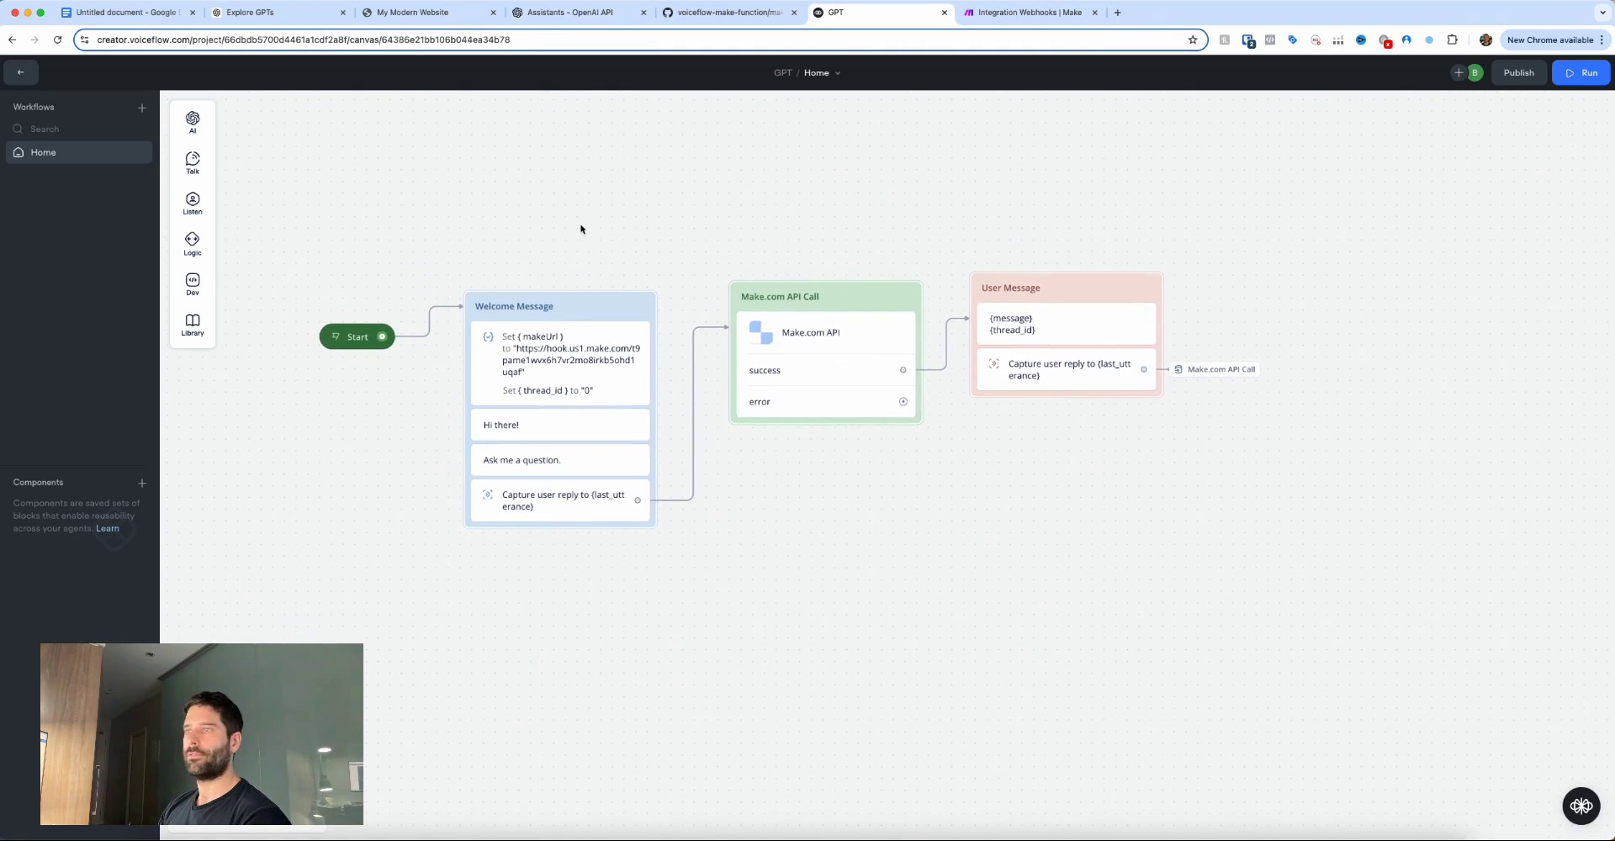
pyautogui.click(336, 337)
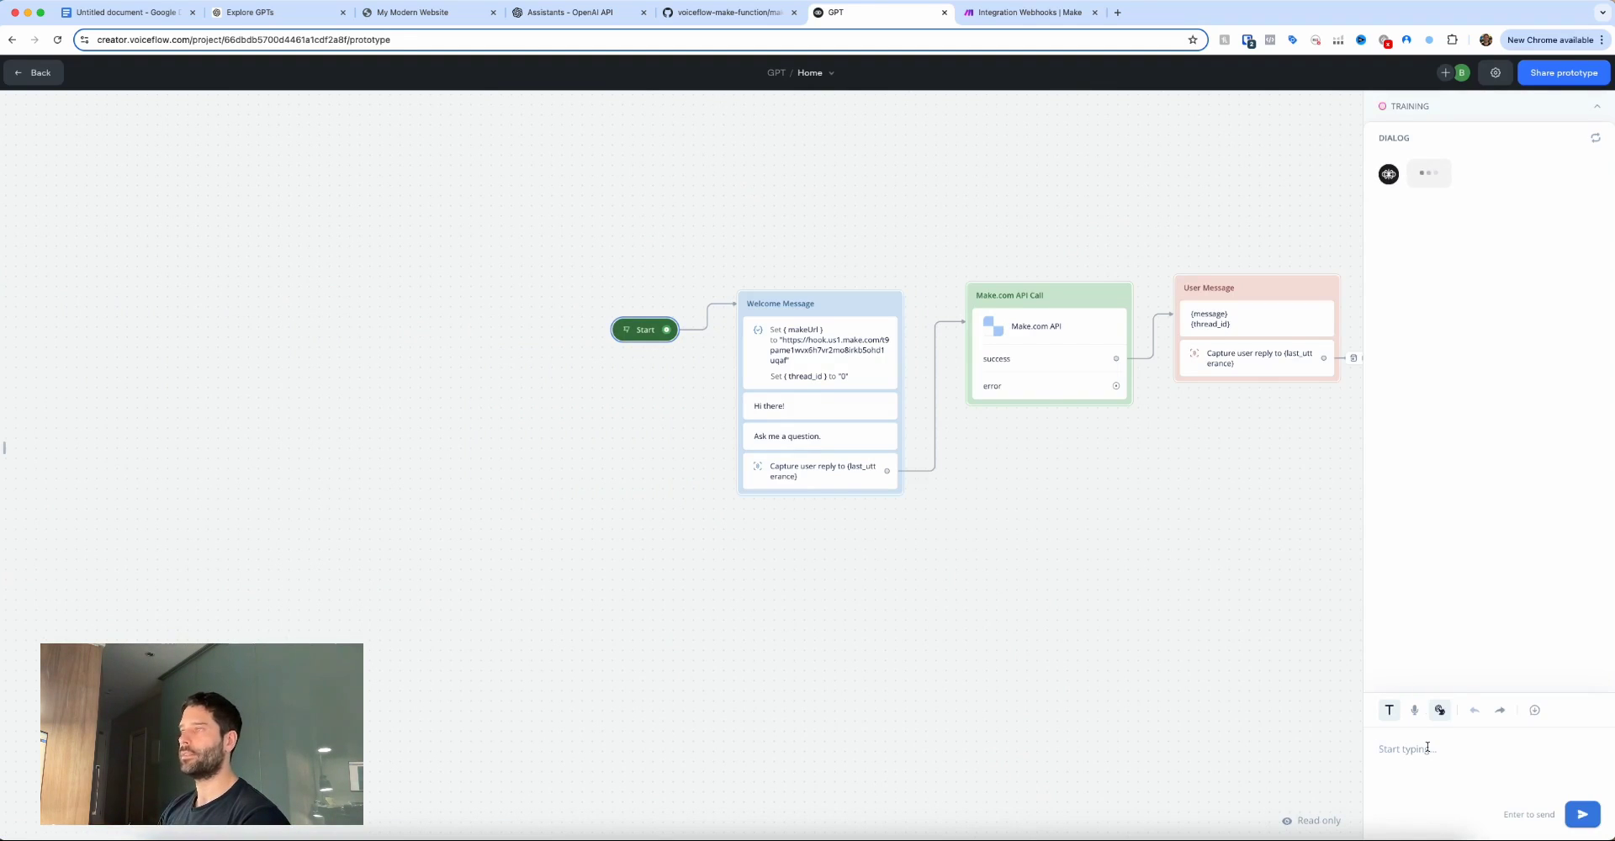
pyautogui.write('hi there')
pyautogui.press('Return')
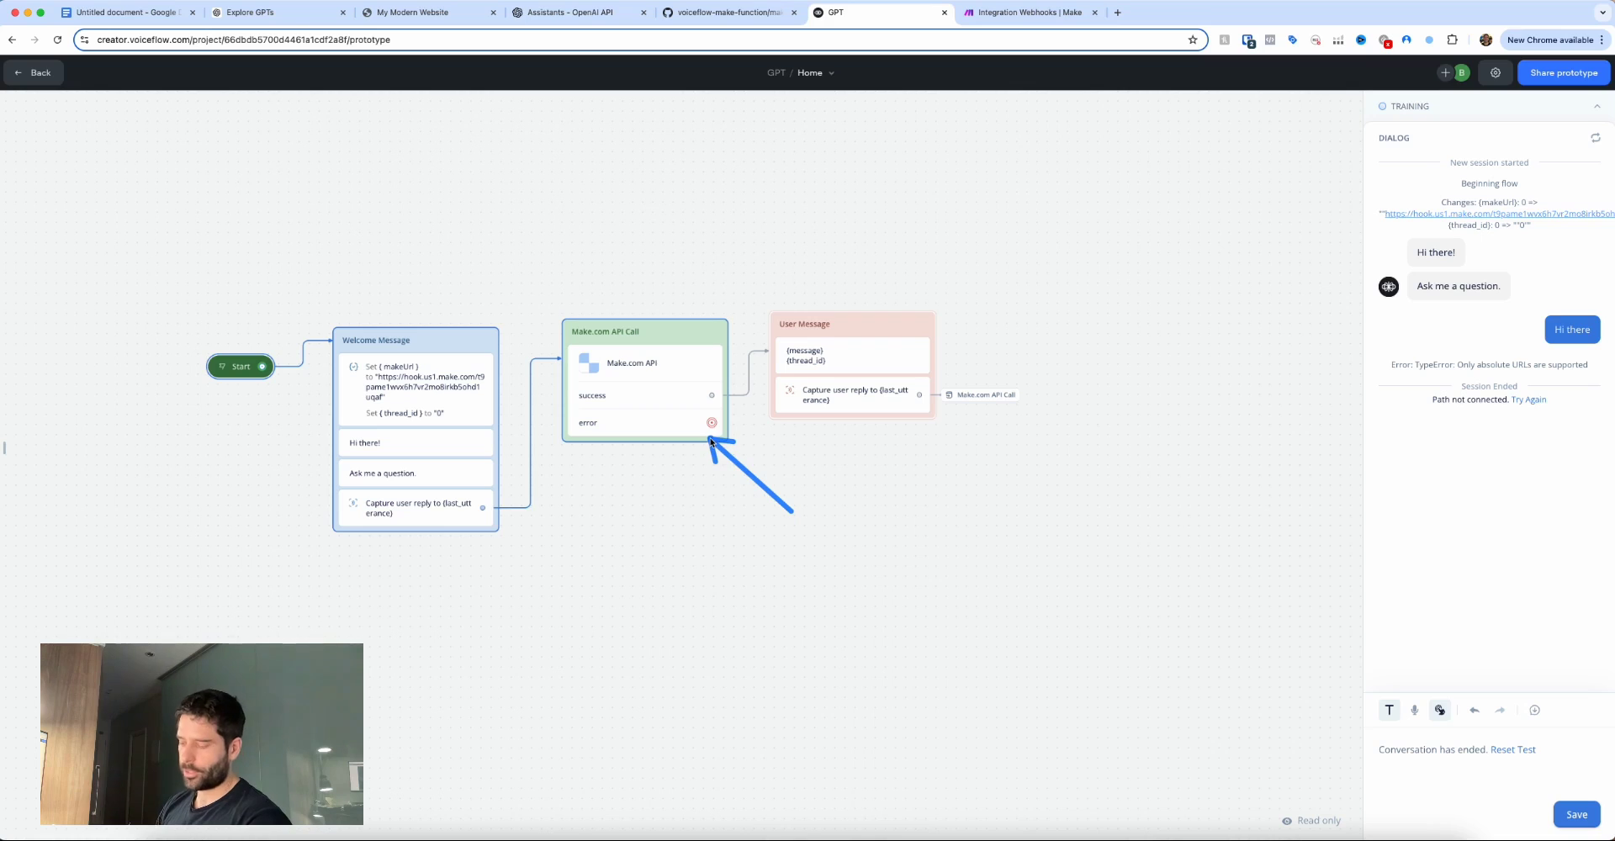
pyautogui.click(1040, 14)
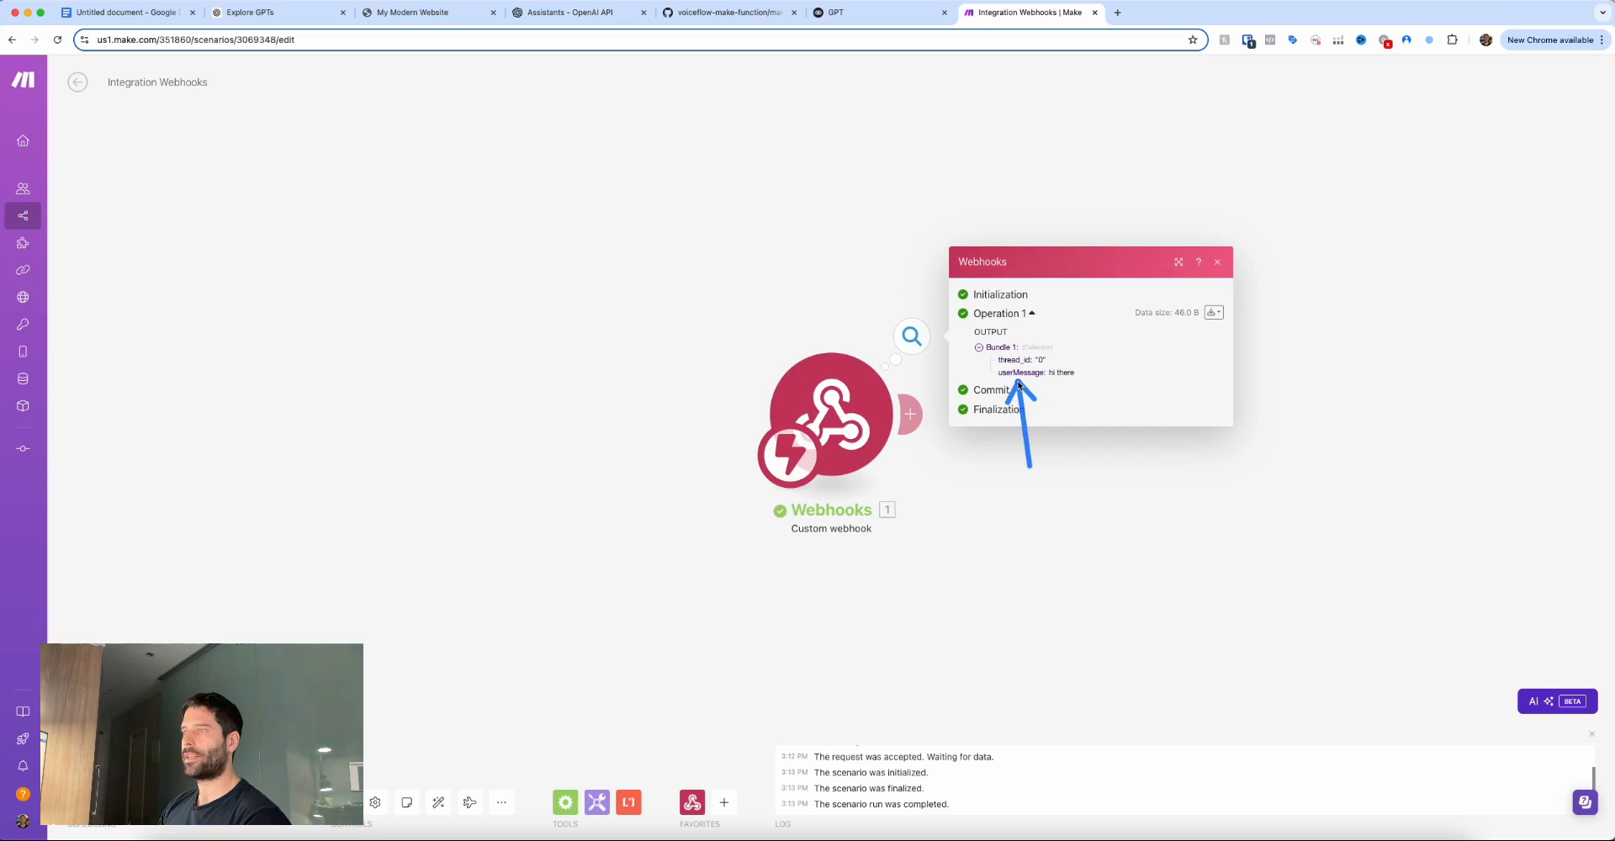
# Add a Flow Control Router after the Webhooks module, creating two empty routes.
pyautogui.click(1097, 418)
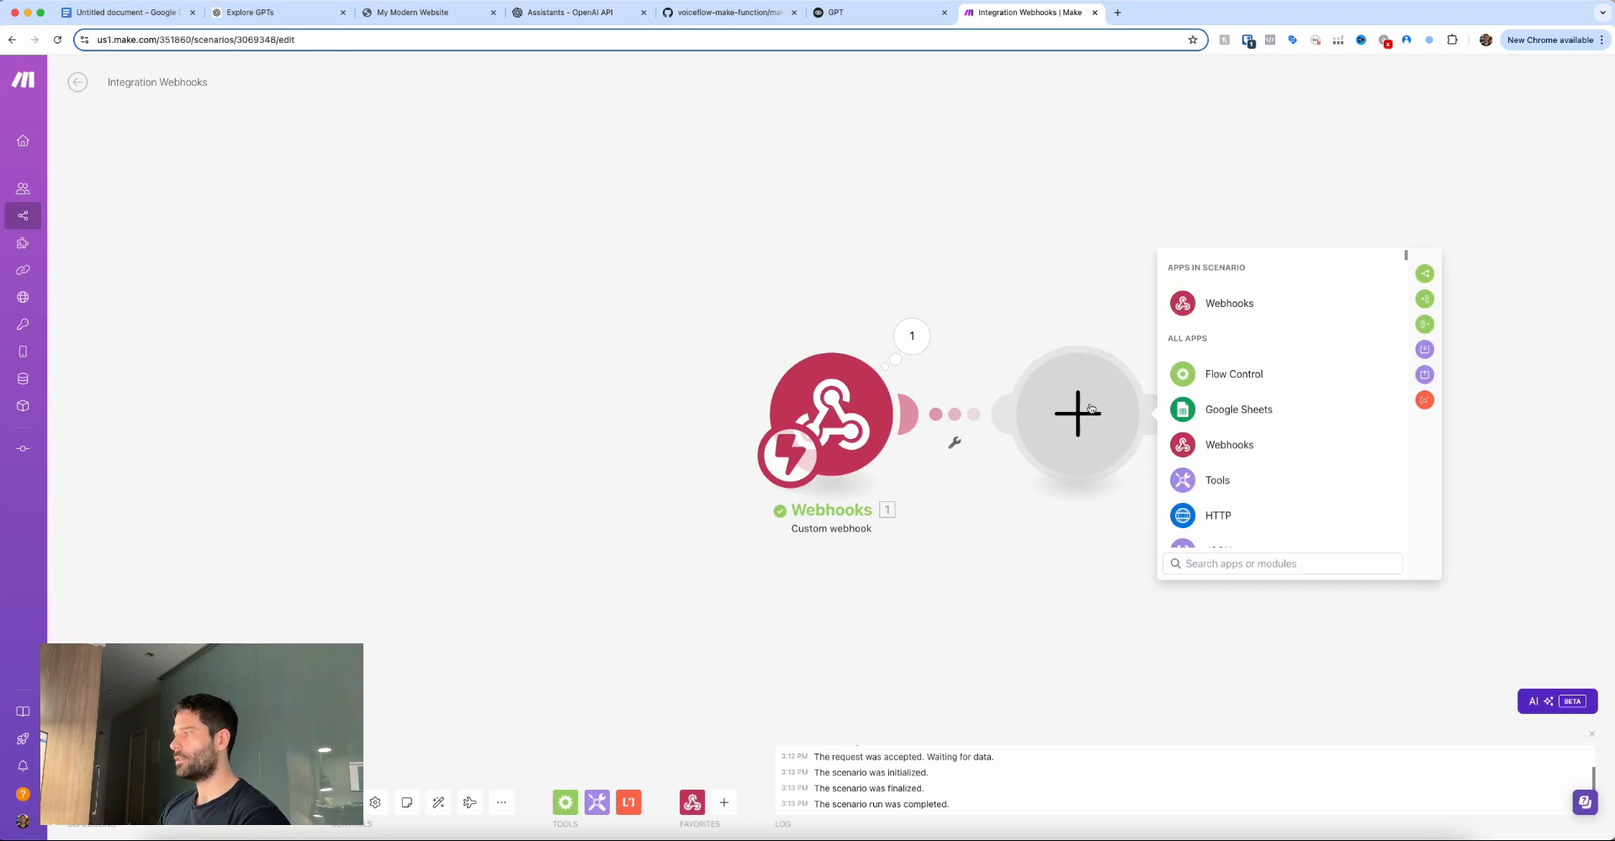
pyautogui.click(1228, 374)
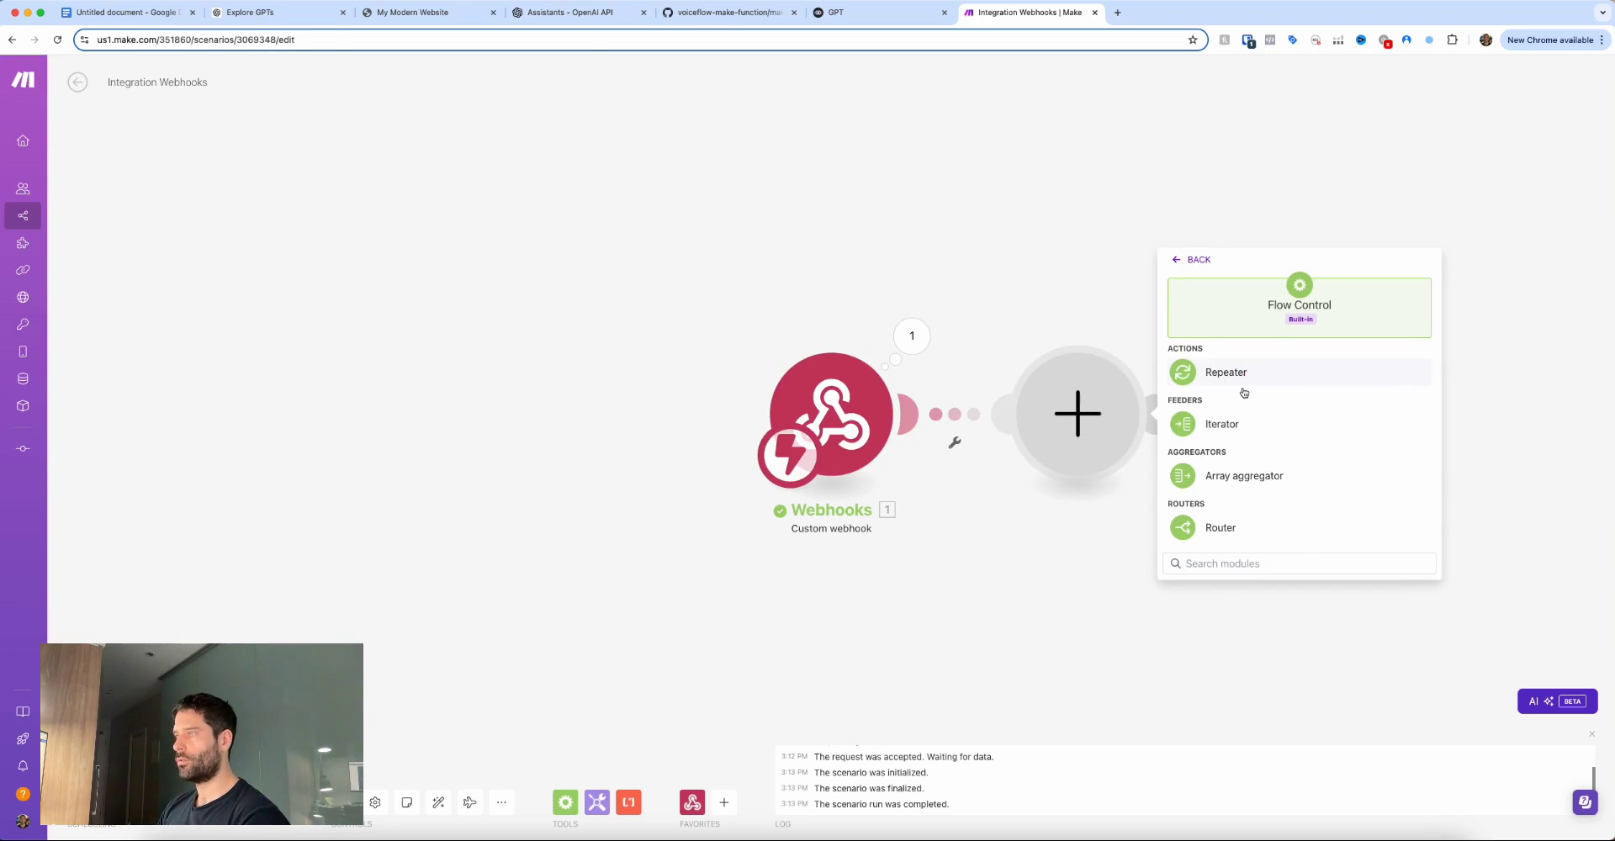
pyautogui.click(1237, 527)
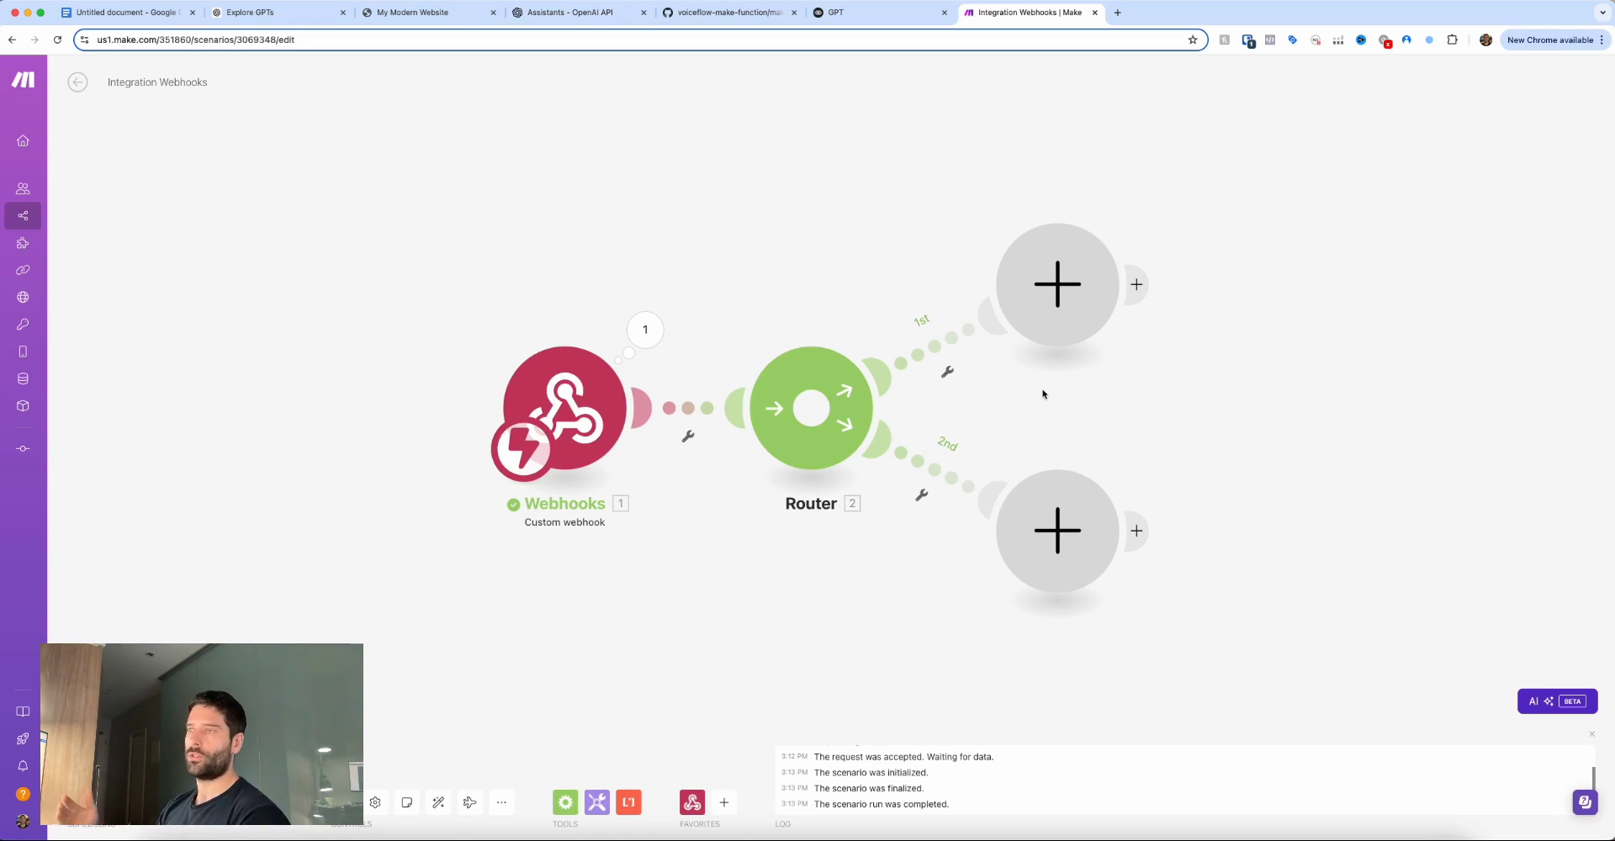
pyautogui.scroll(-1, 1013, 387)
pyautogui.moveTo(838, 247)
pyautogui.mouseDown()
pyautogui.moveTo(908, 324)
pyautogui.moveTo(921, 309)
pyautogui.mouseUp()
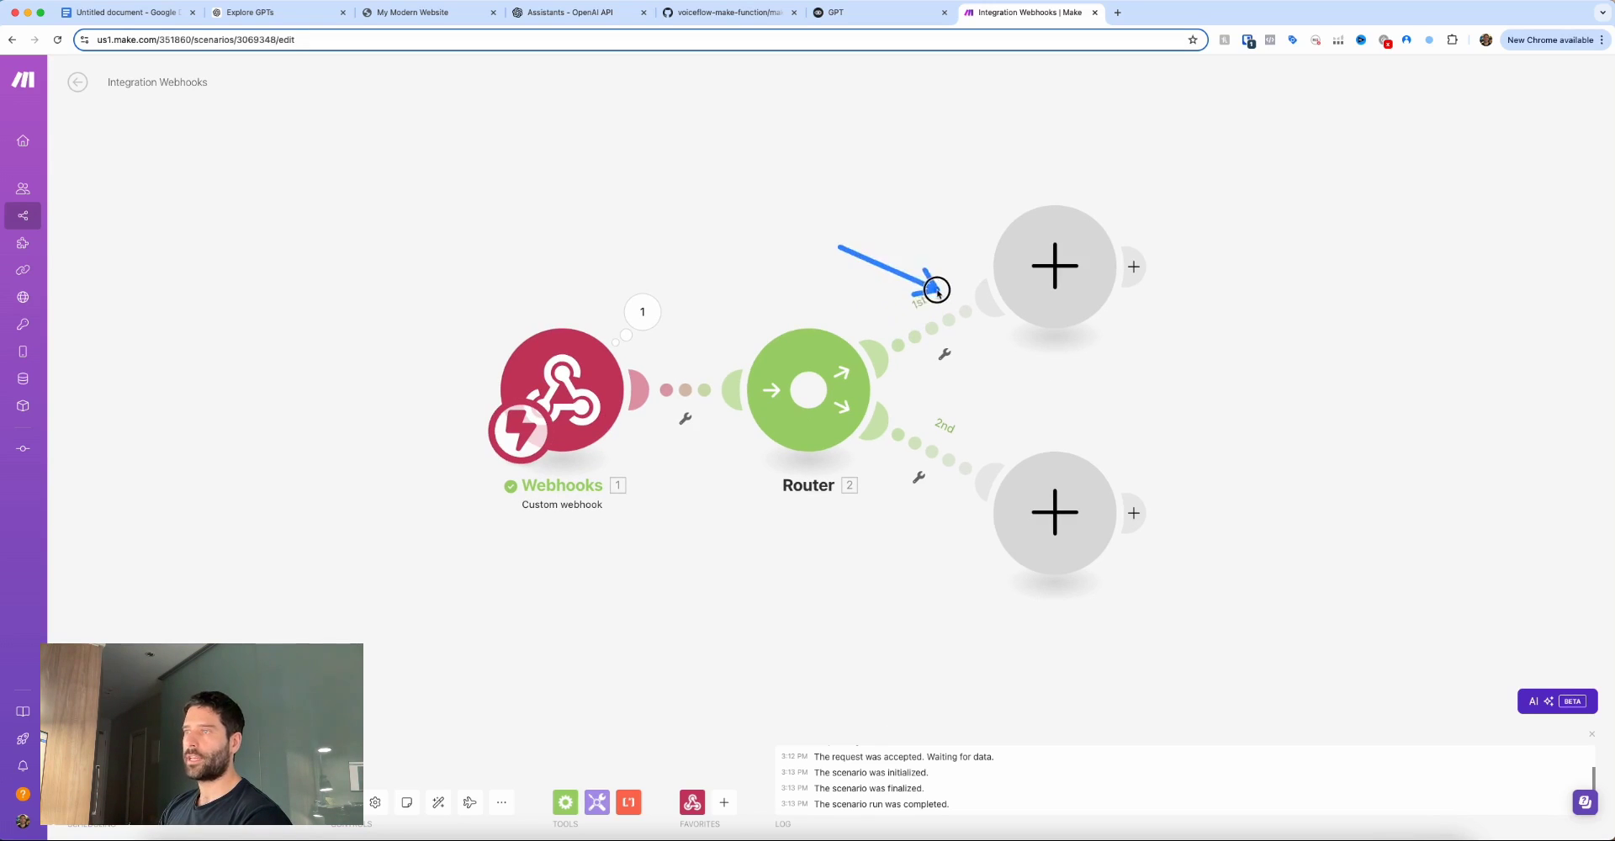
pyautogui.moveTo(941, 555); pyautogui.dragTo(942, 481)
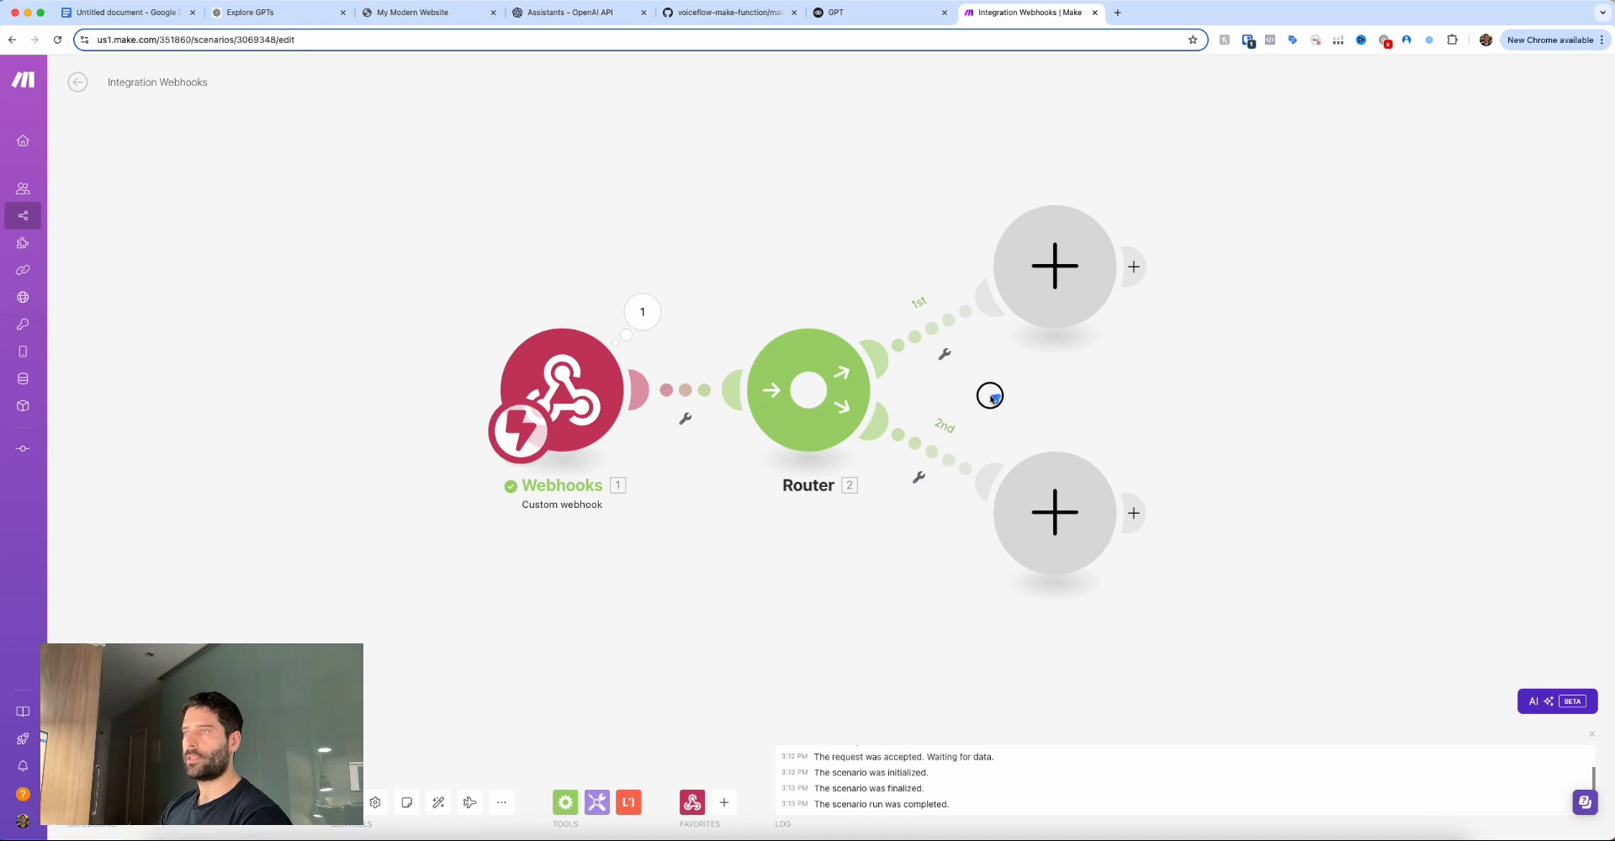
pyautogui.moveTo(996, 397); pyautogui.dragTo(955, 361)
pyautogui.click(944, 354)
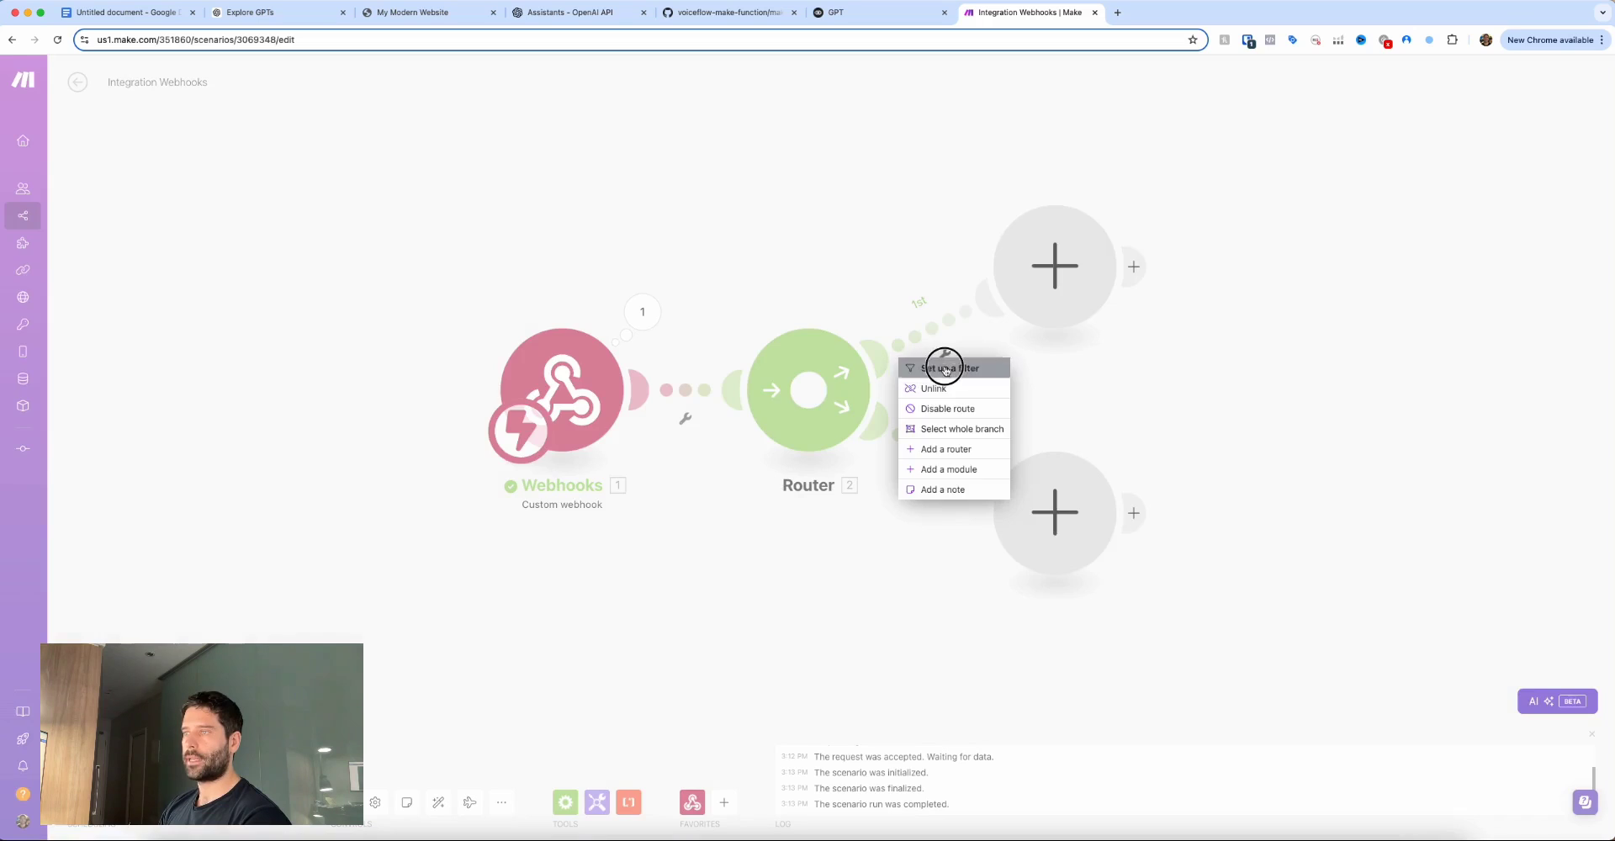
# Filter the 1st route as 'new conversations', where thread_id does not contain the thread prefix.
pyautogui.click(953, 372)
pyautogui.click(1069, 234)
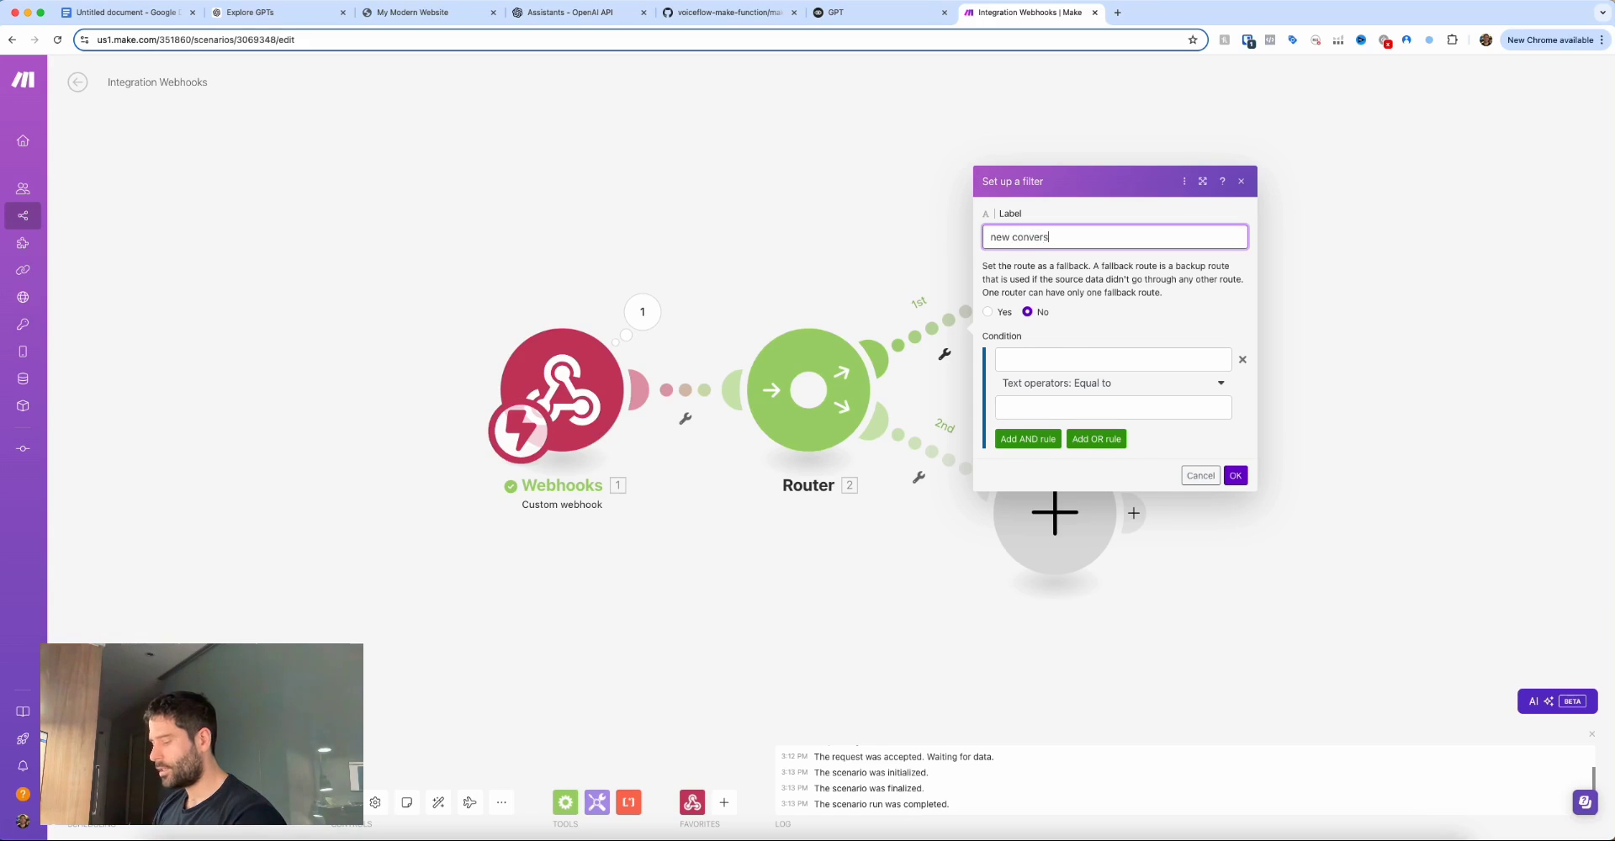
pyautogui.click(1041, 354)
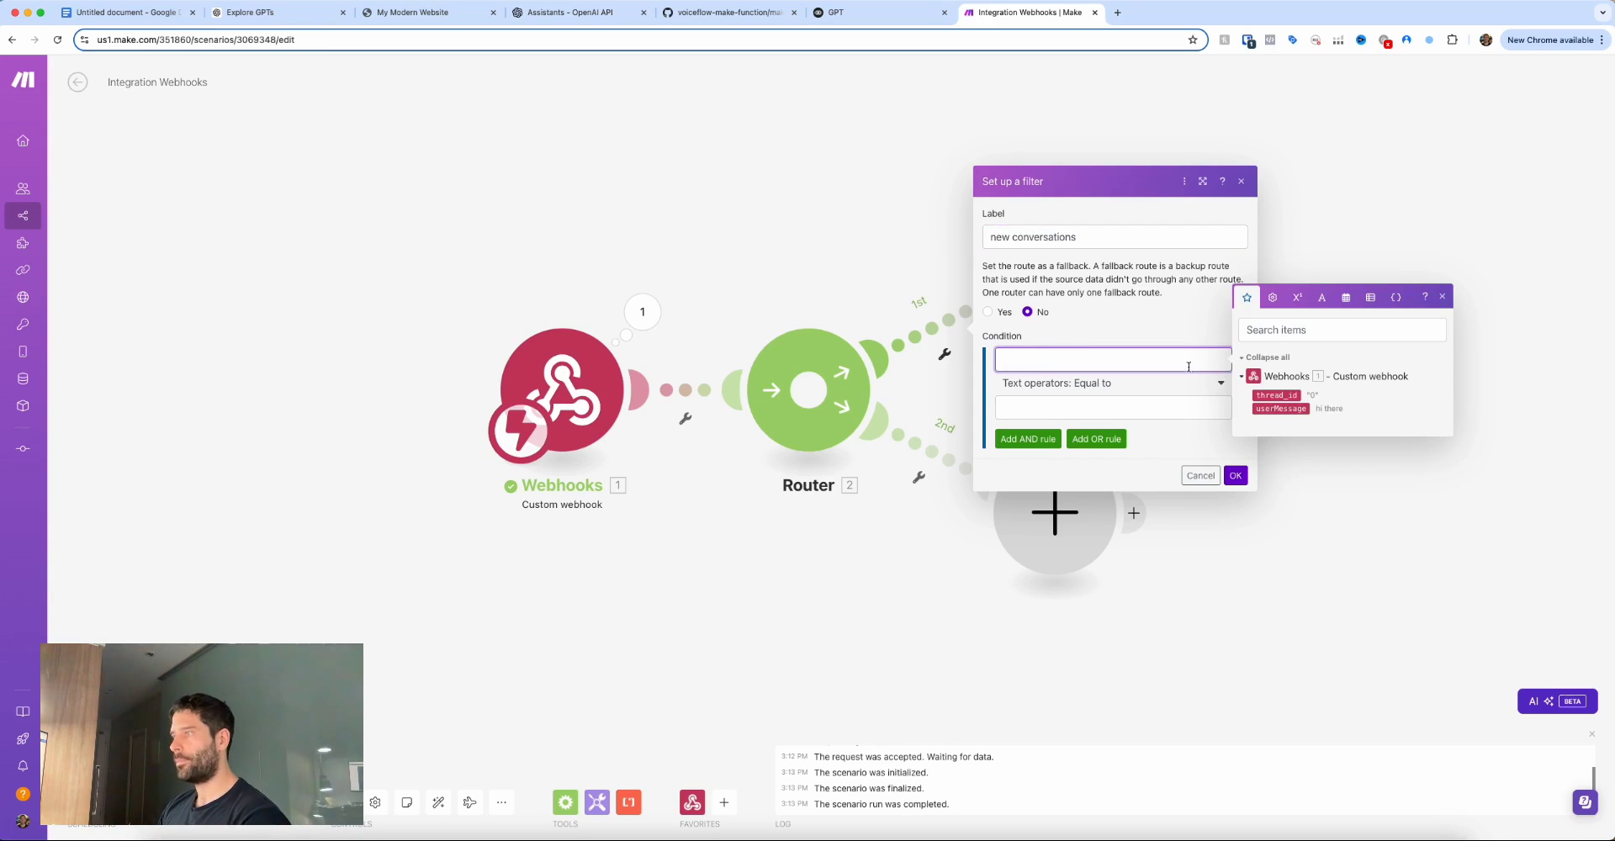
pyautogui.click(1279, 396)
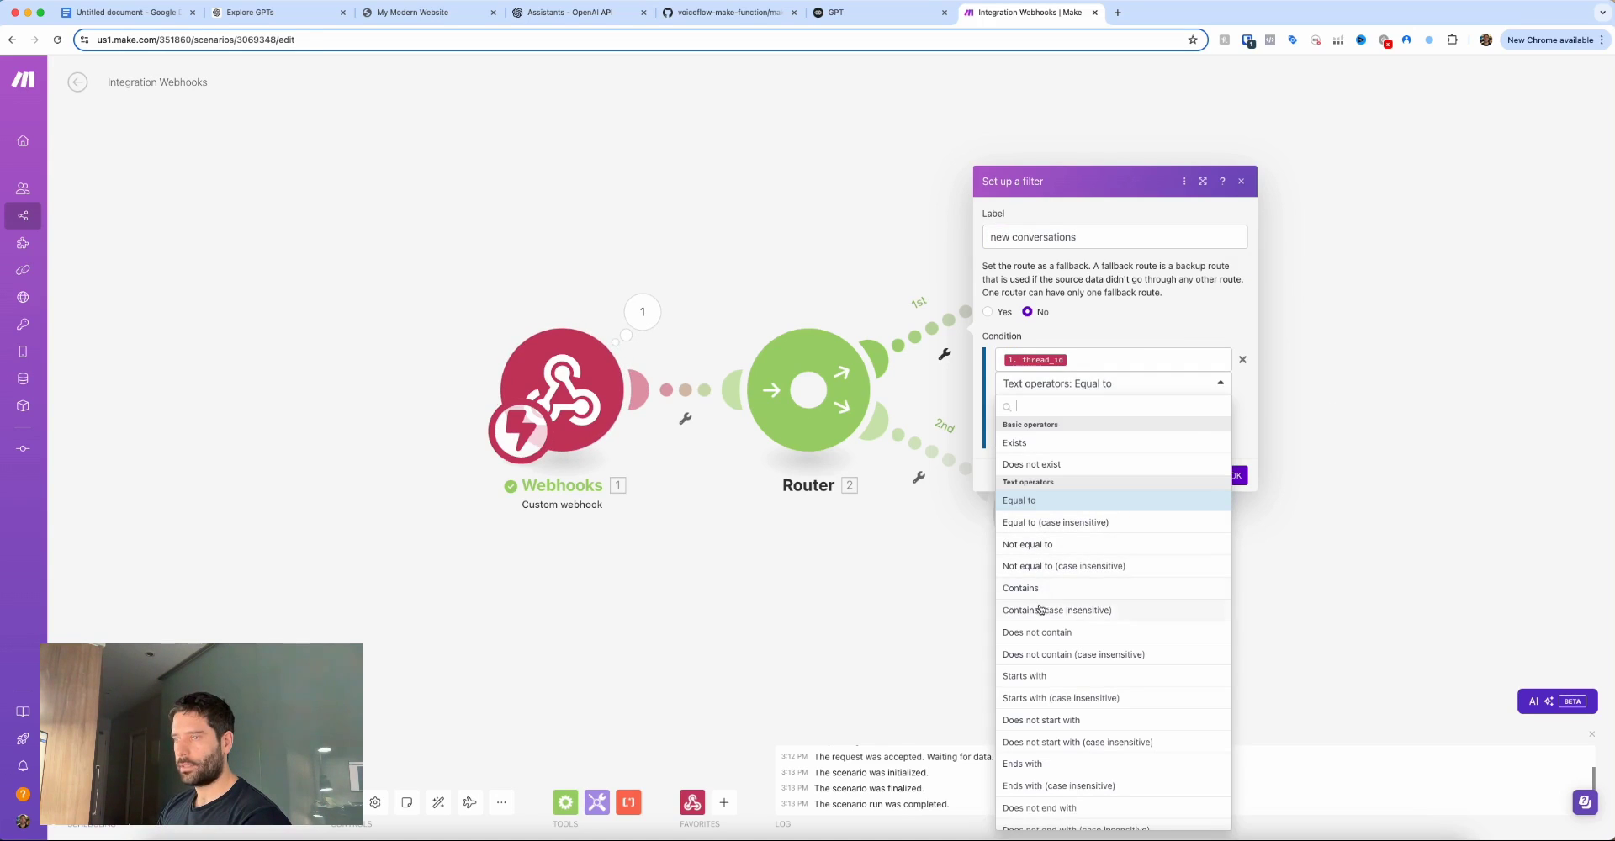
pyautogui.click(1029, 633)
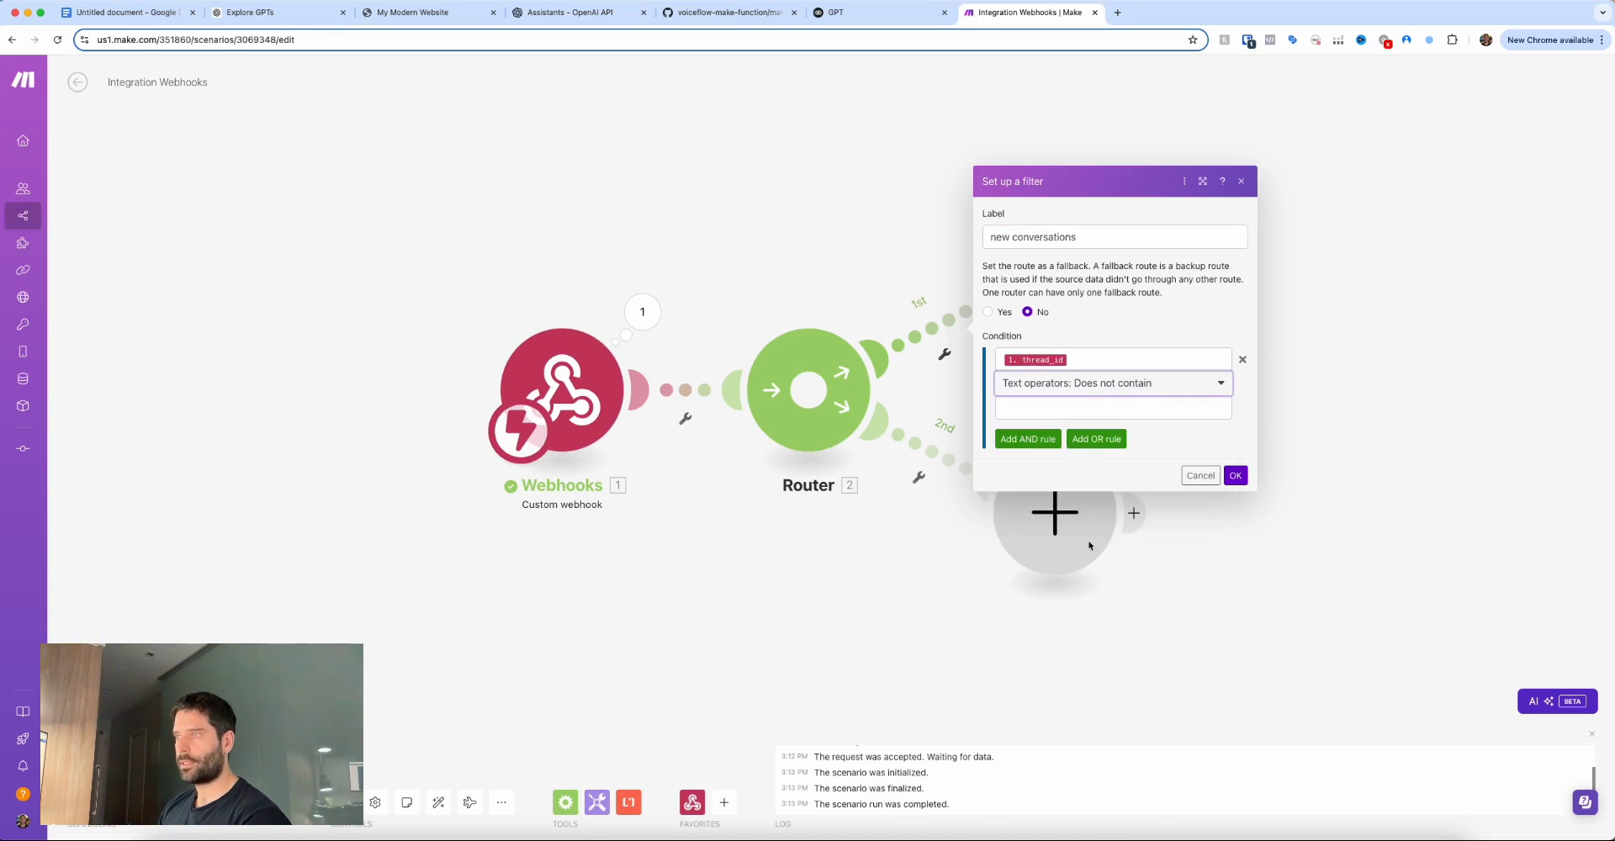
pyautogui.click(1041, 409)
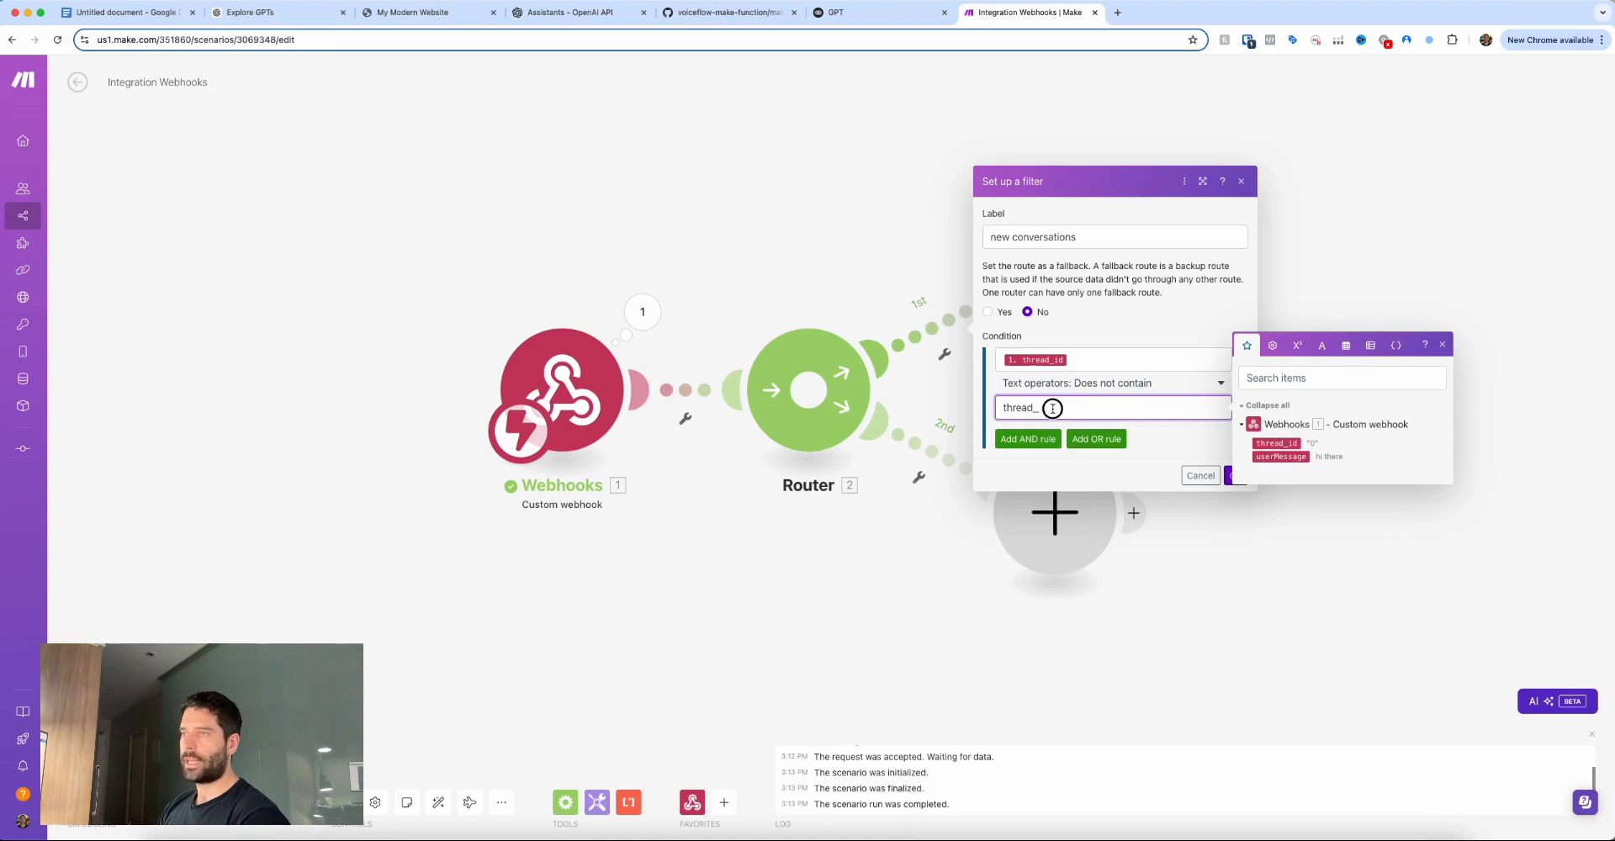
pyautogui.moveTo(1052, 409); pyautogui.dragTo(1000, 407)
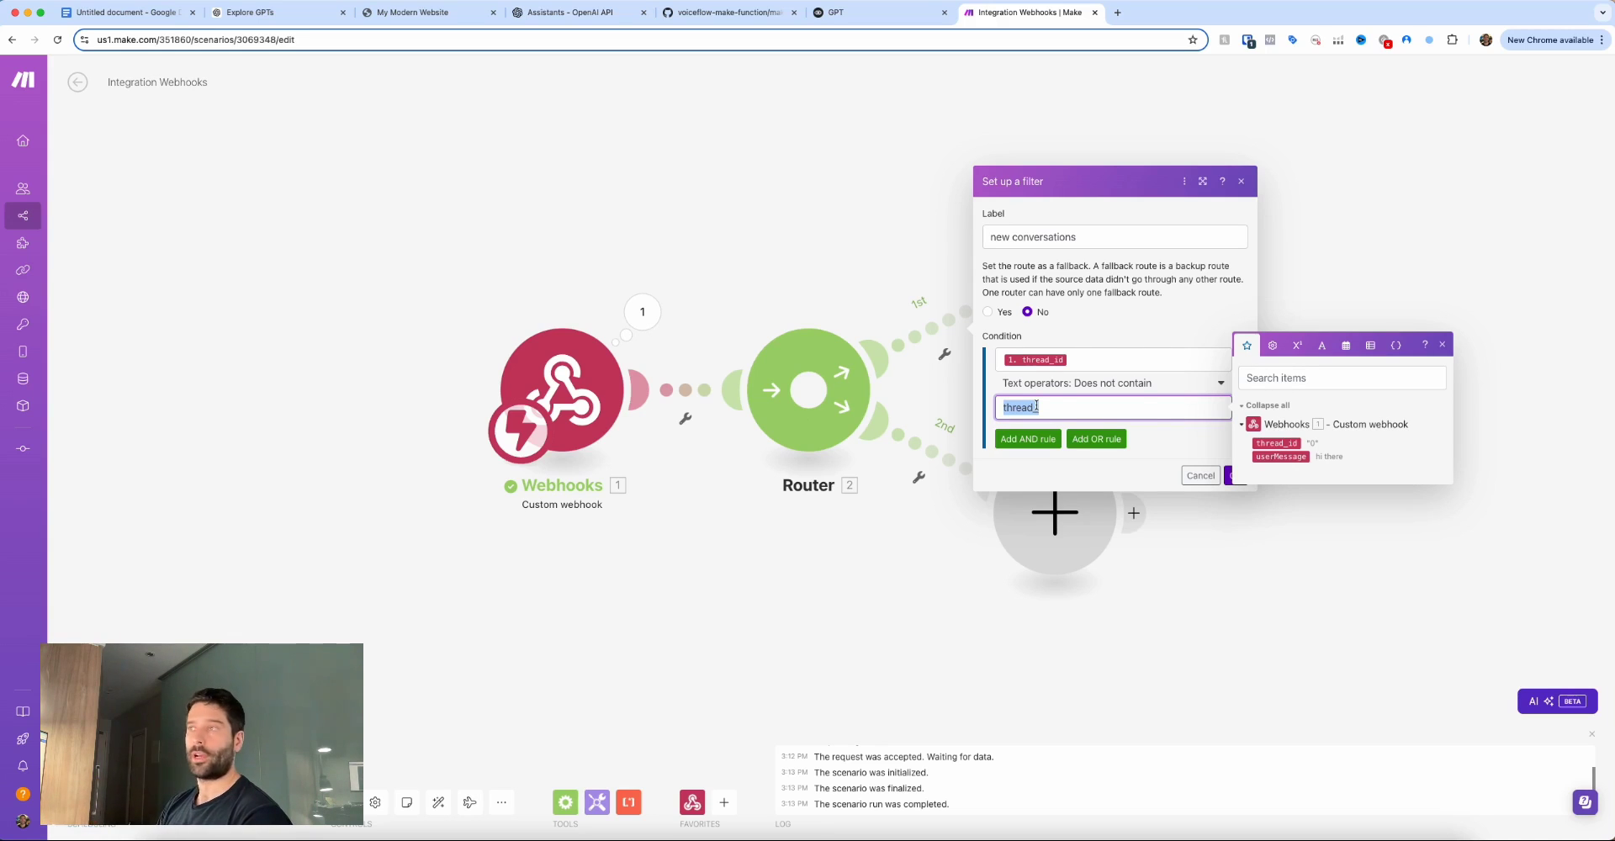
pyautogui.click(1228, 478)
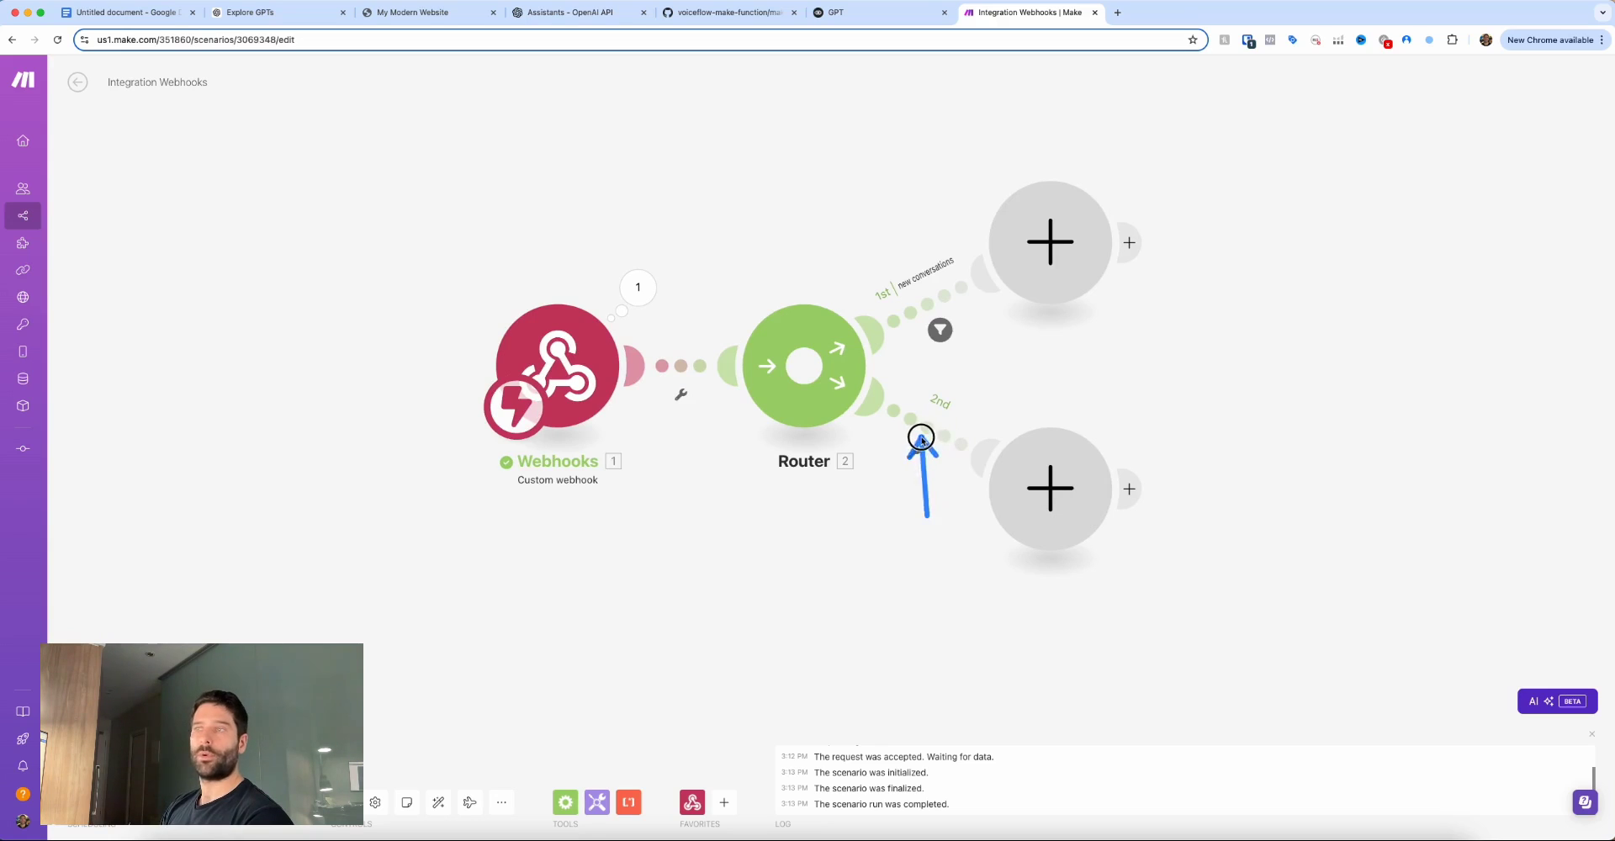
# Filter the 2nd route as 'ongoing conversation': thread_id contains 'thread_' (case insensitive).
pyautogui.click(931, 439)
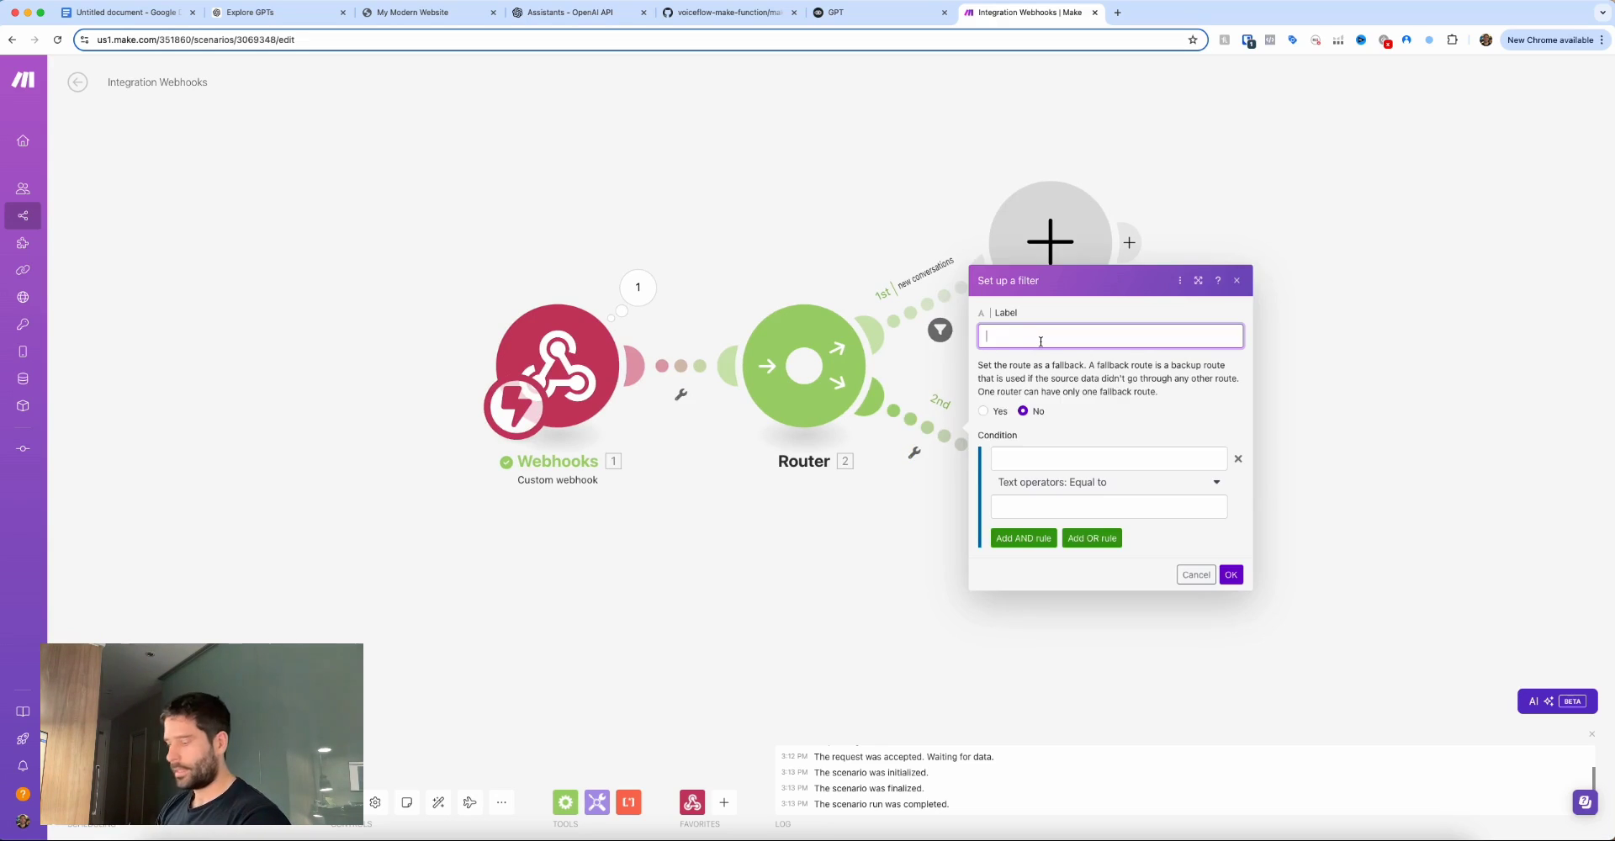
pyautogui.write('ongoing convers')
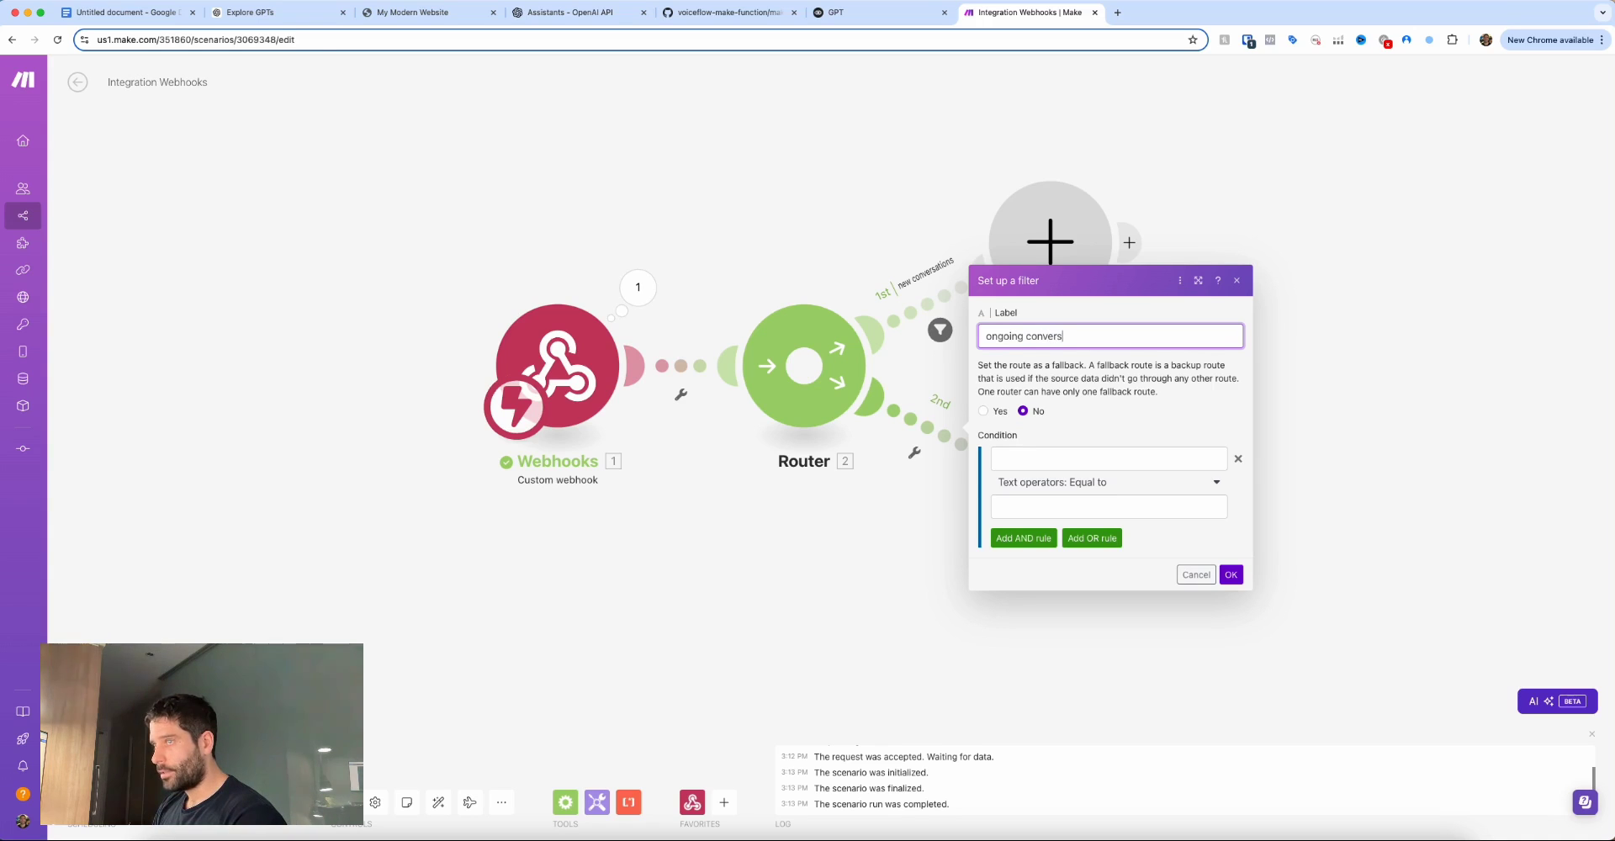
pyautogui.write('ation')
pyautogui.click(1108, 458)
pyautogui.click(1271, 494)
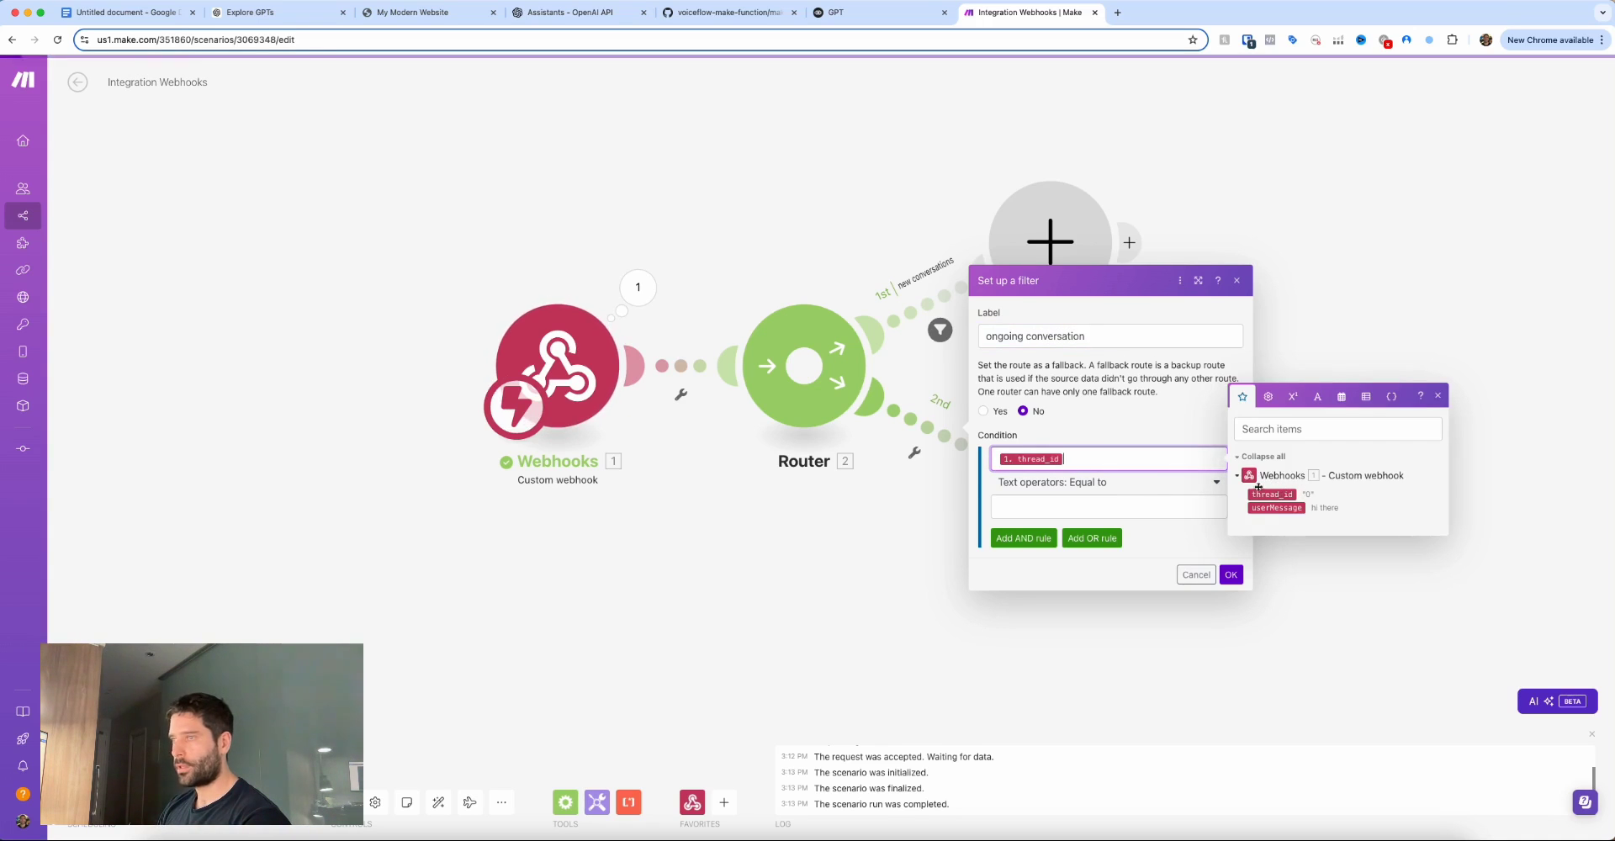
pyautogui.click(1056, 483)
pyautogui.click(1021, 711)
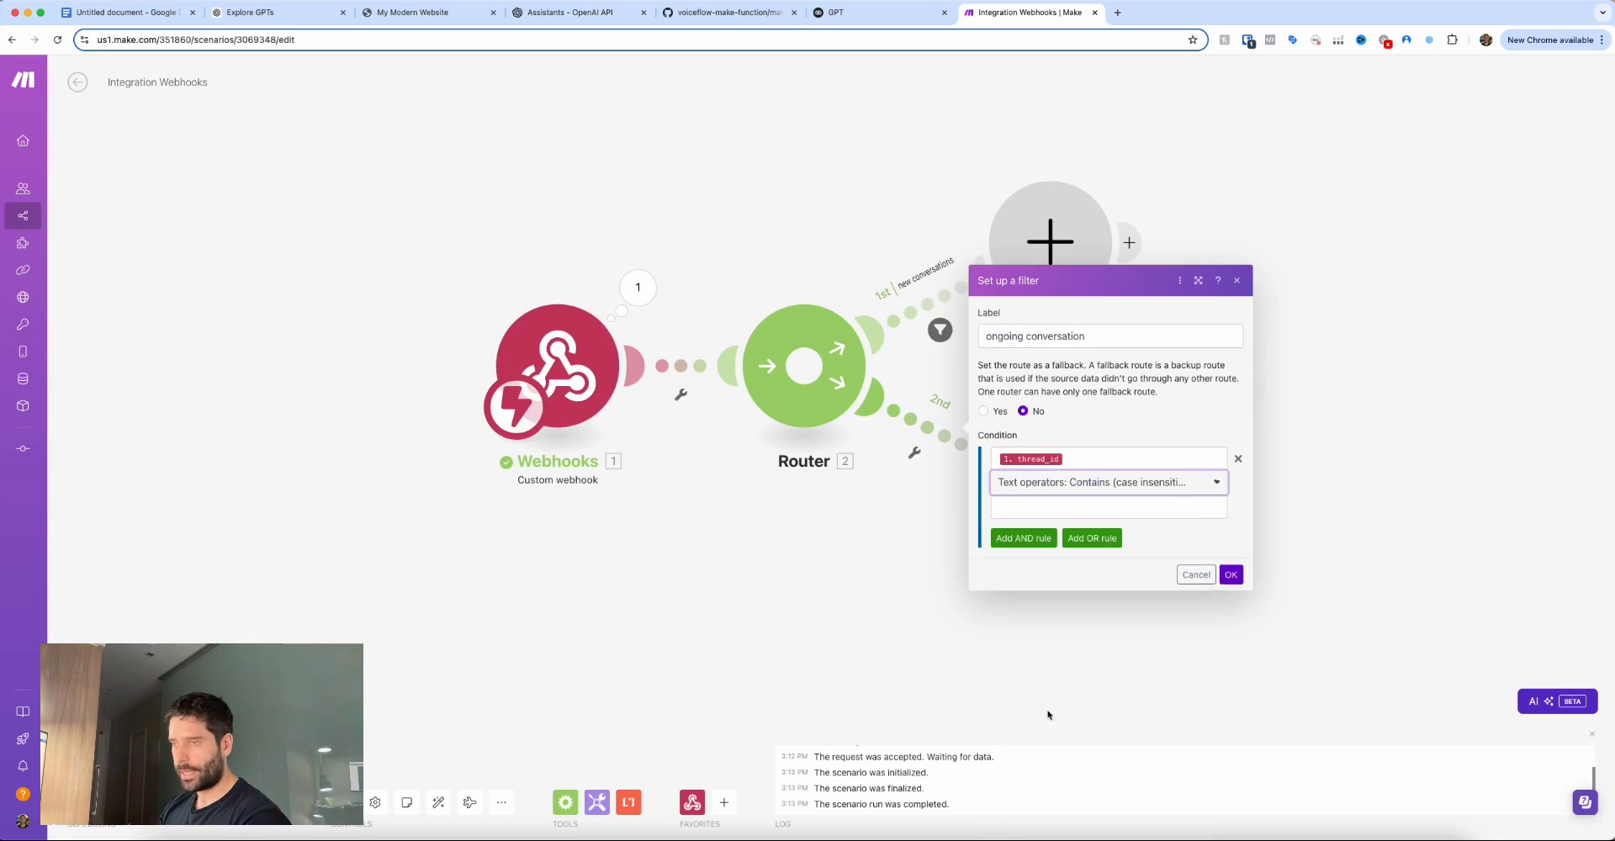
pyautogui.click(1090, 509)
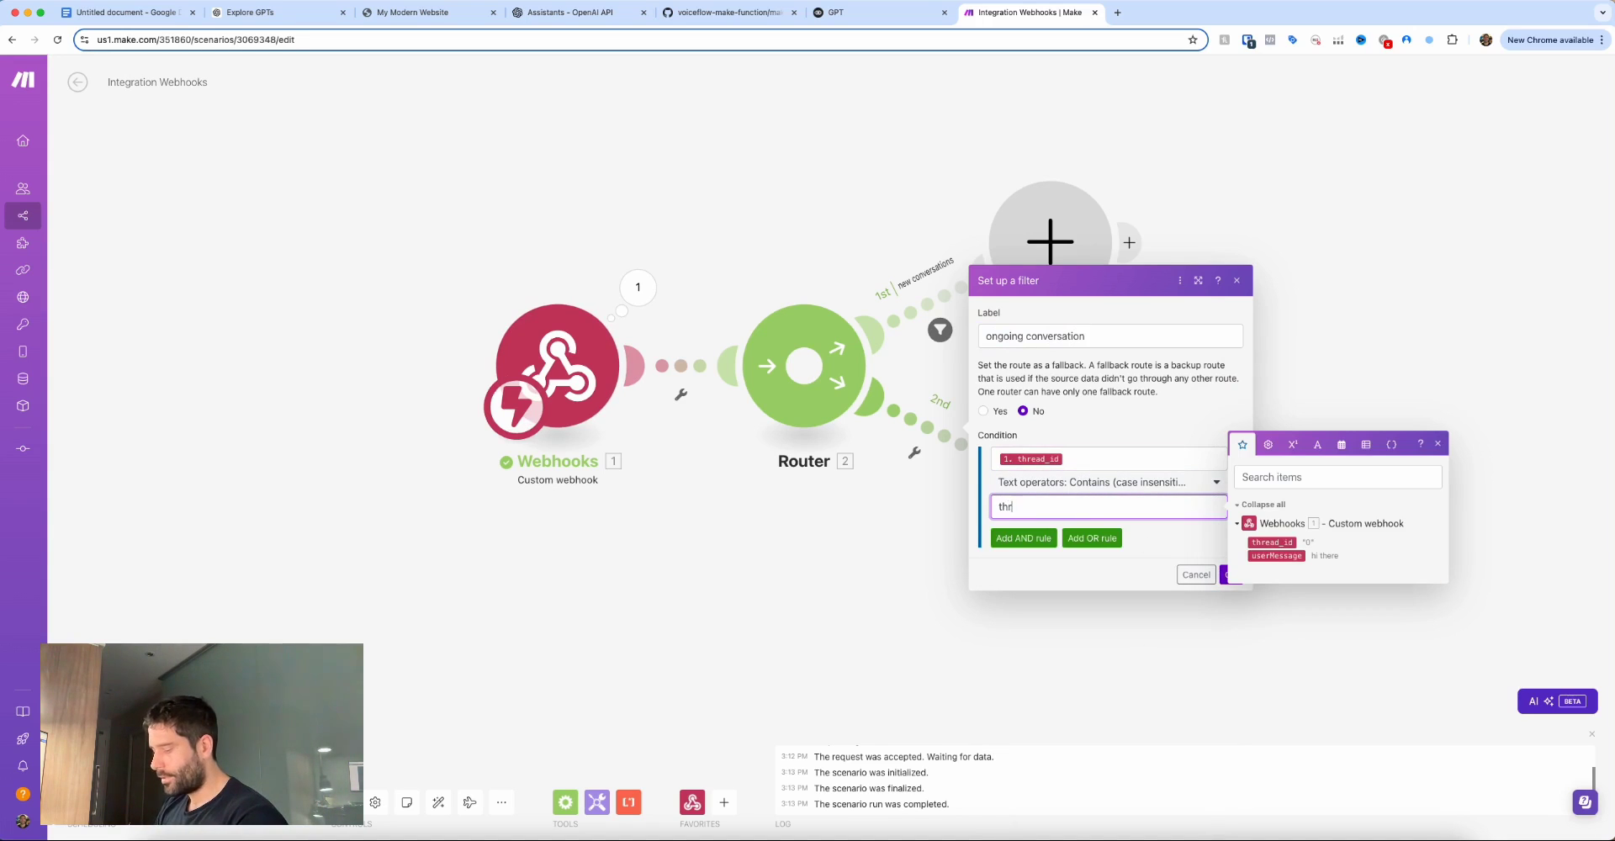
pyautogui.click(1227, 575)
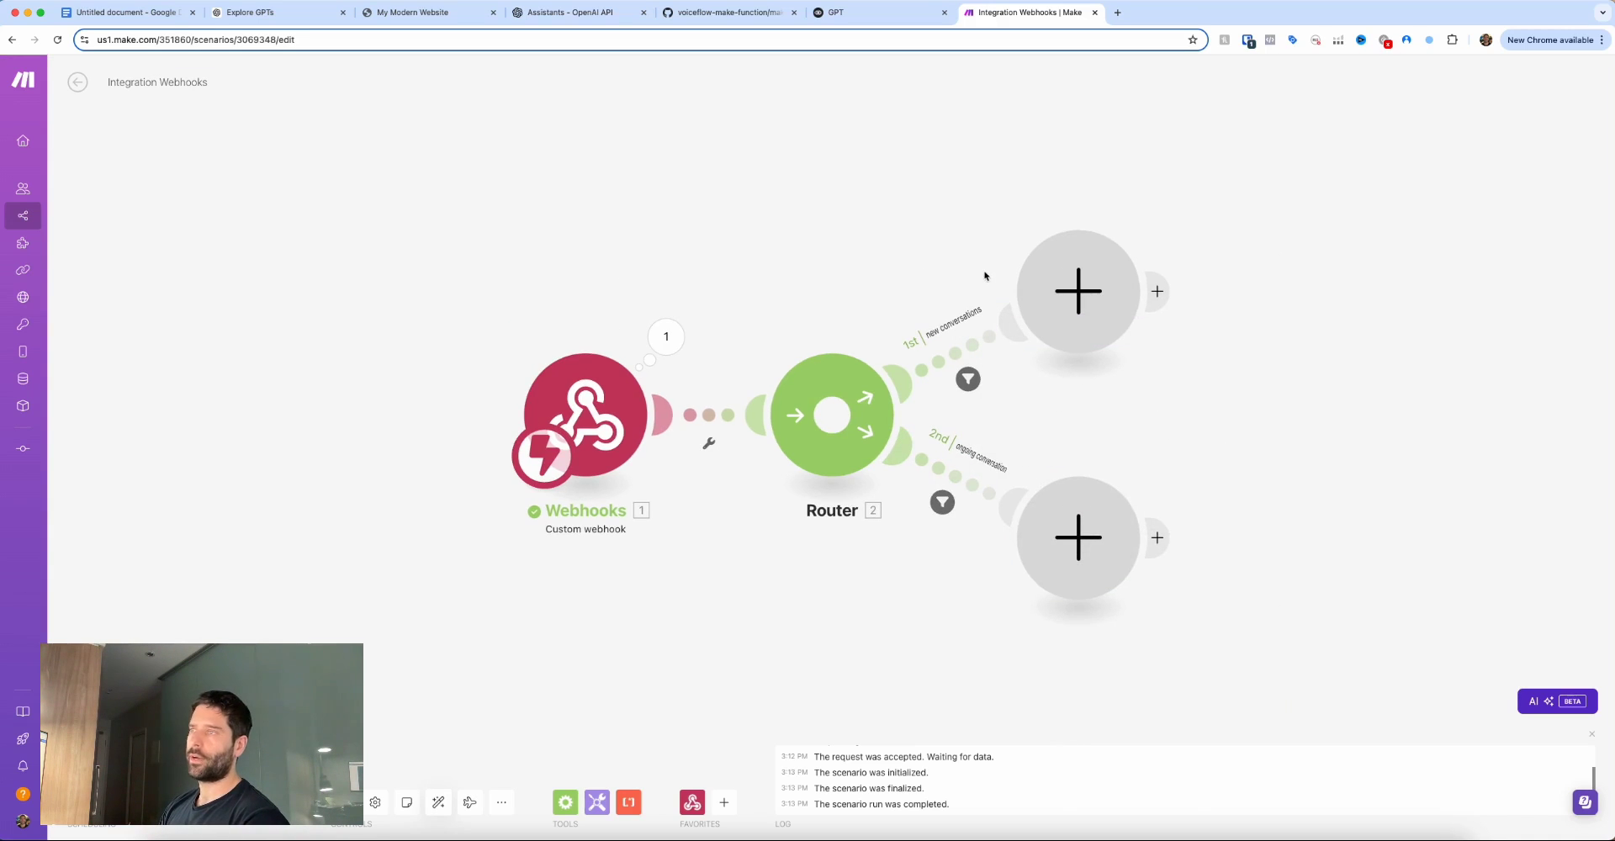
# Add the OpenAI Message an Assistant module to the first route, found by searching 'chat'.
pyautogui.click(1068, 290)
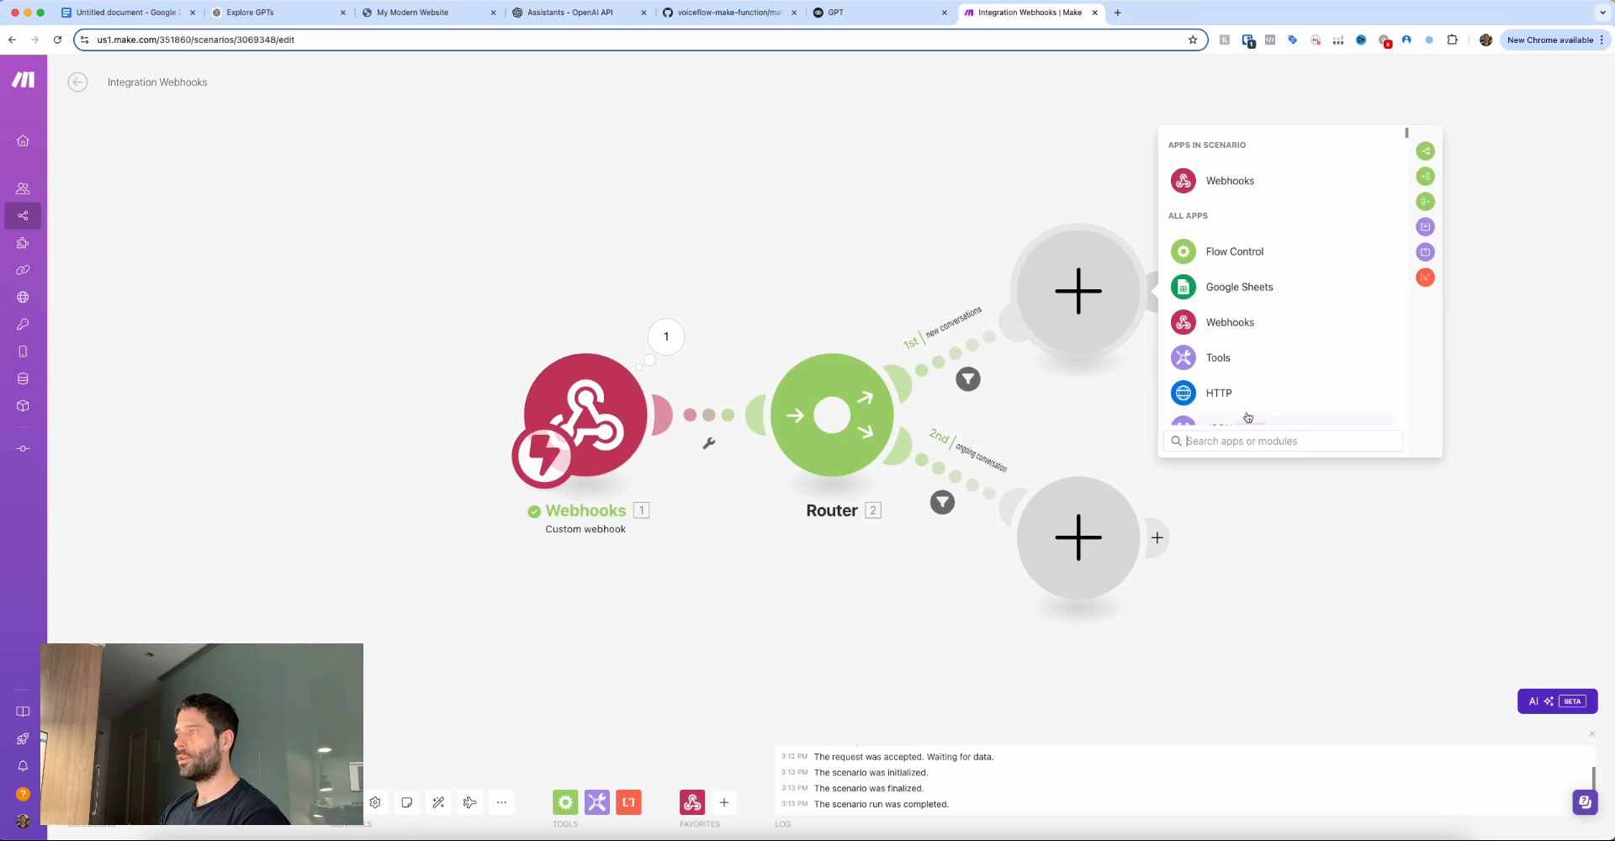
pyautogui.write('chat')
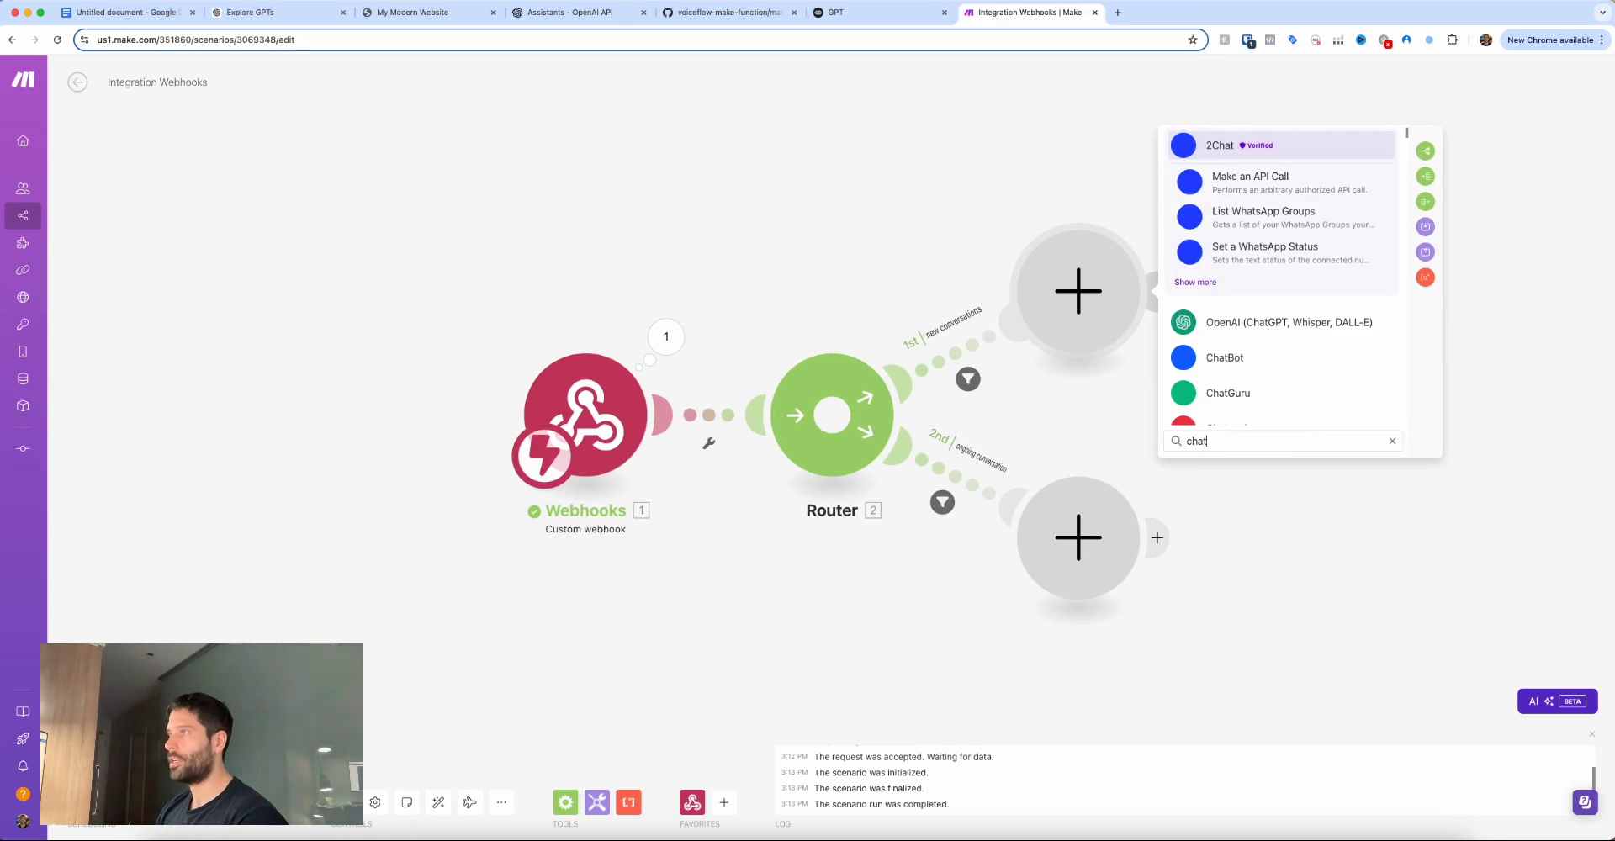
pyautogui.click(1253, 324)
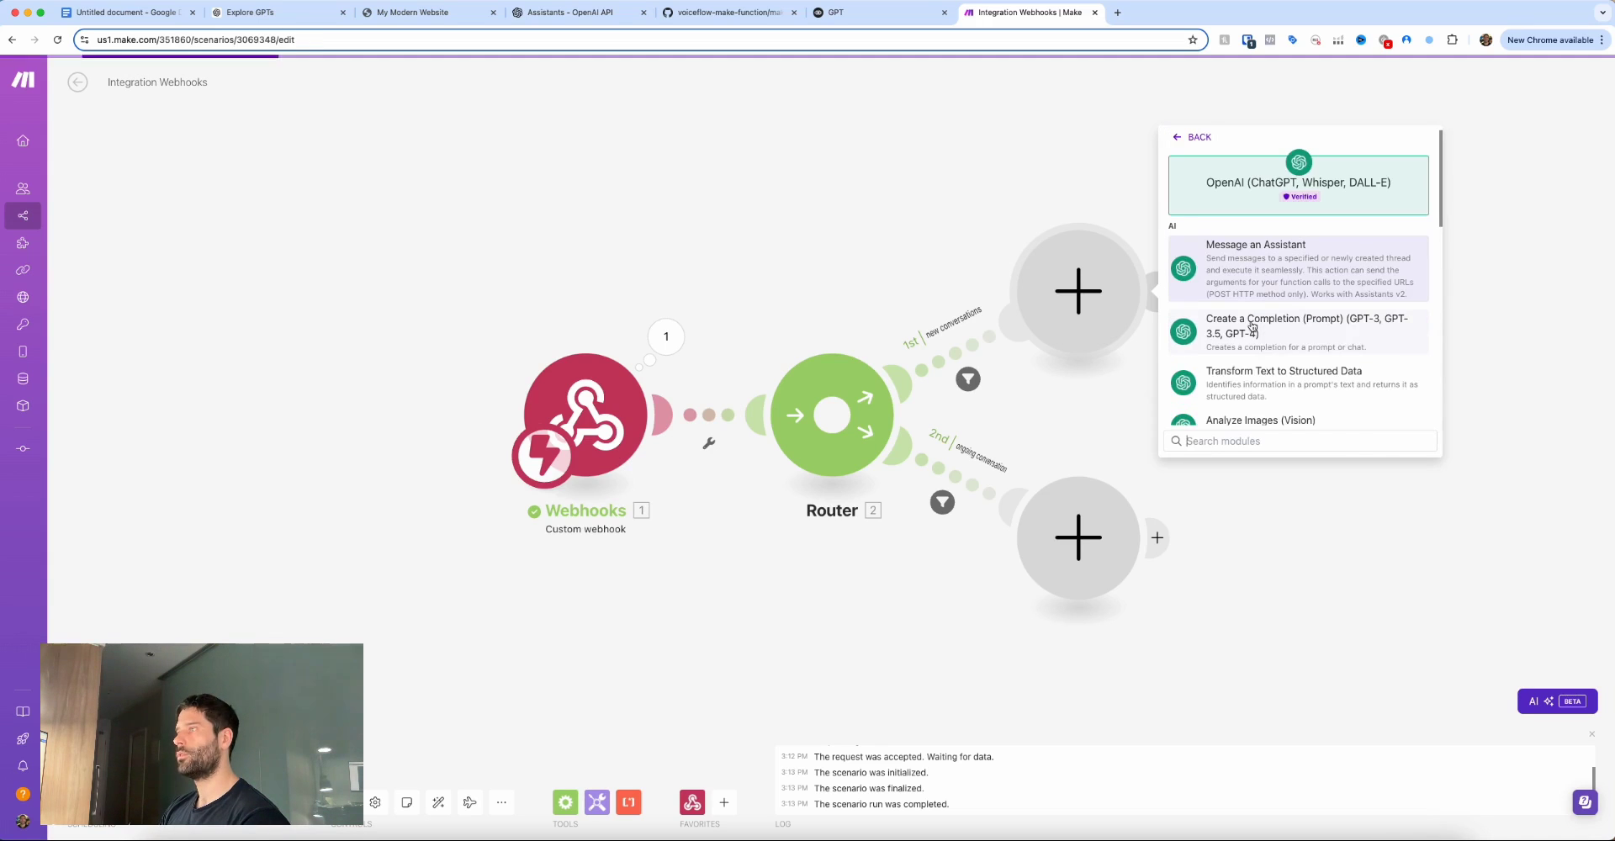
pyautogui.click(1235, 265)
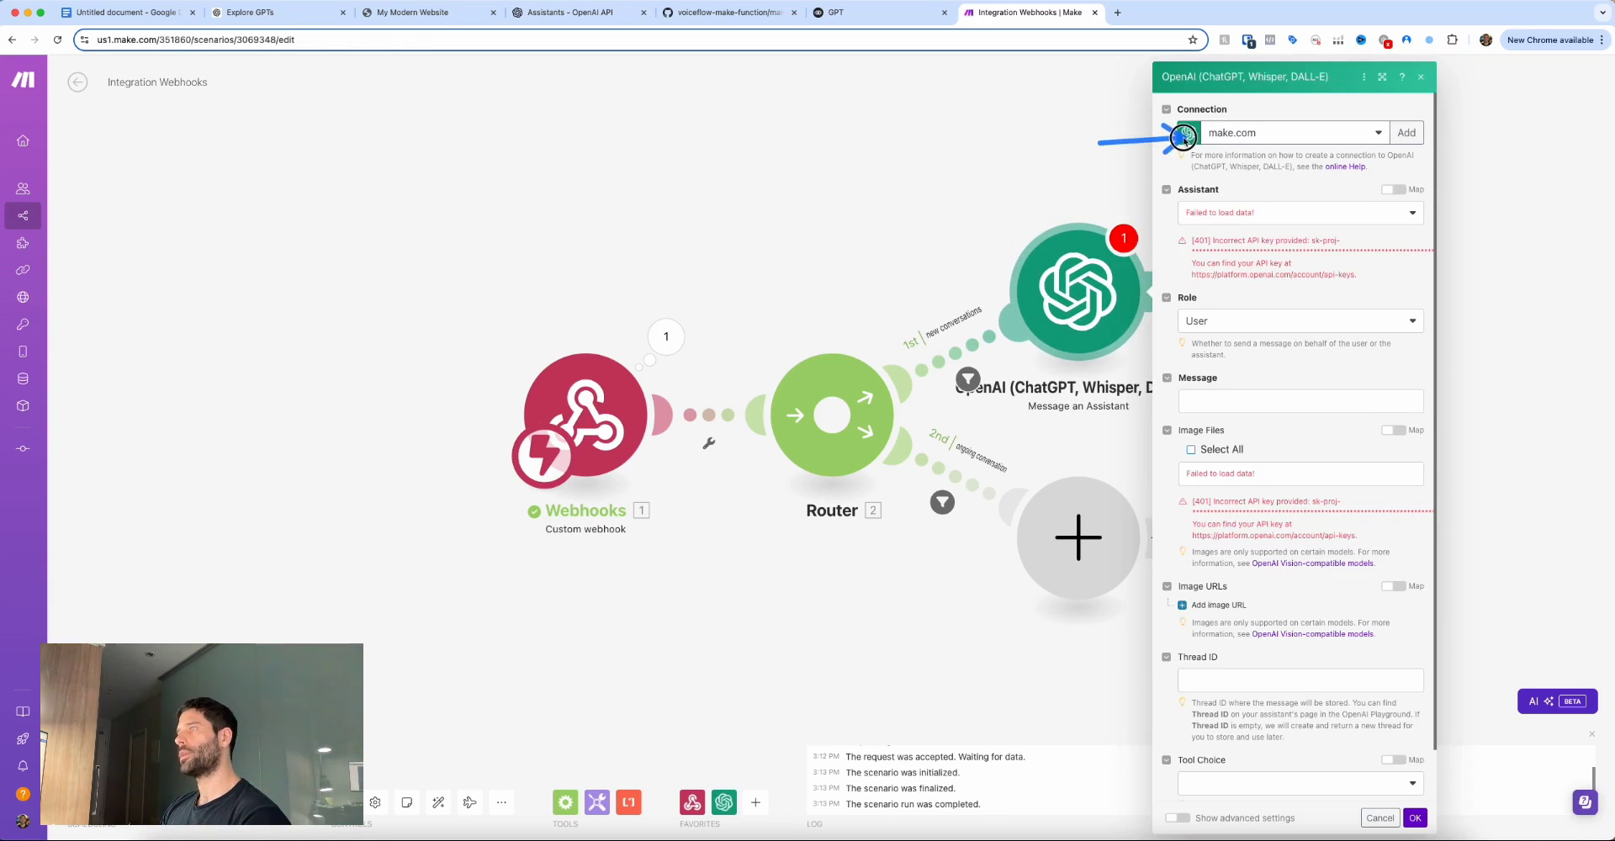
pyautogui.moveTo(1184, 137)
pyautogui.mouseDown()
pyautogui.moveTo(1174, 238)
pyautogui.moveTo(1183, 134)
pyautogui.moveTo(1171, 205)
pyautogui.mouseUp()
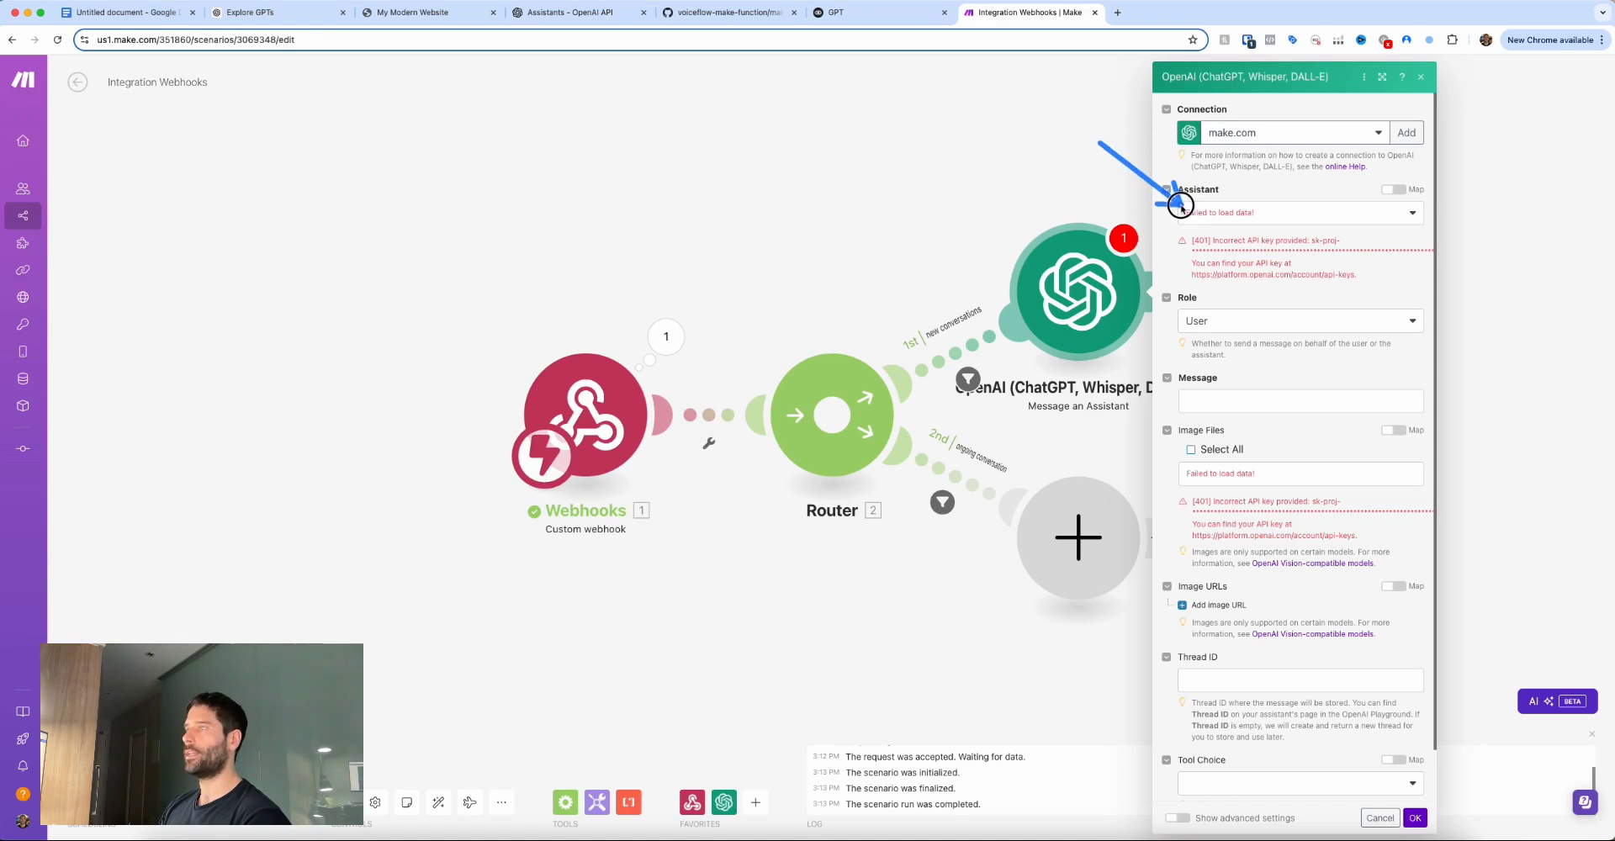
pyautogui.moveTo(1405, 217); pyautogui.dragTo(1399, 154)
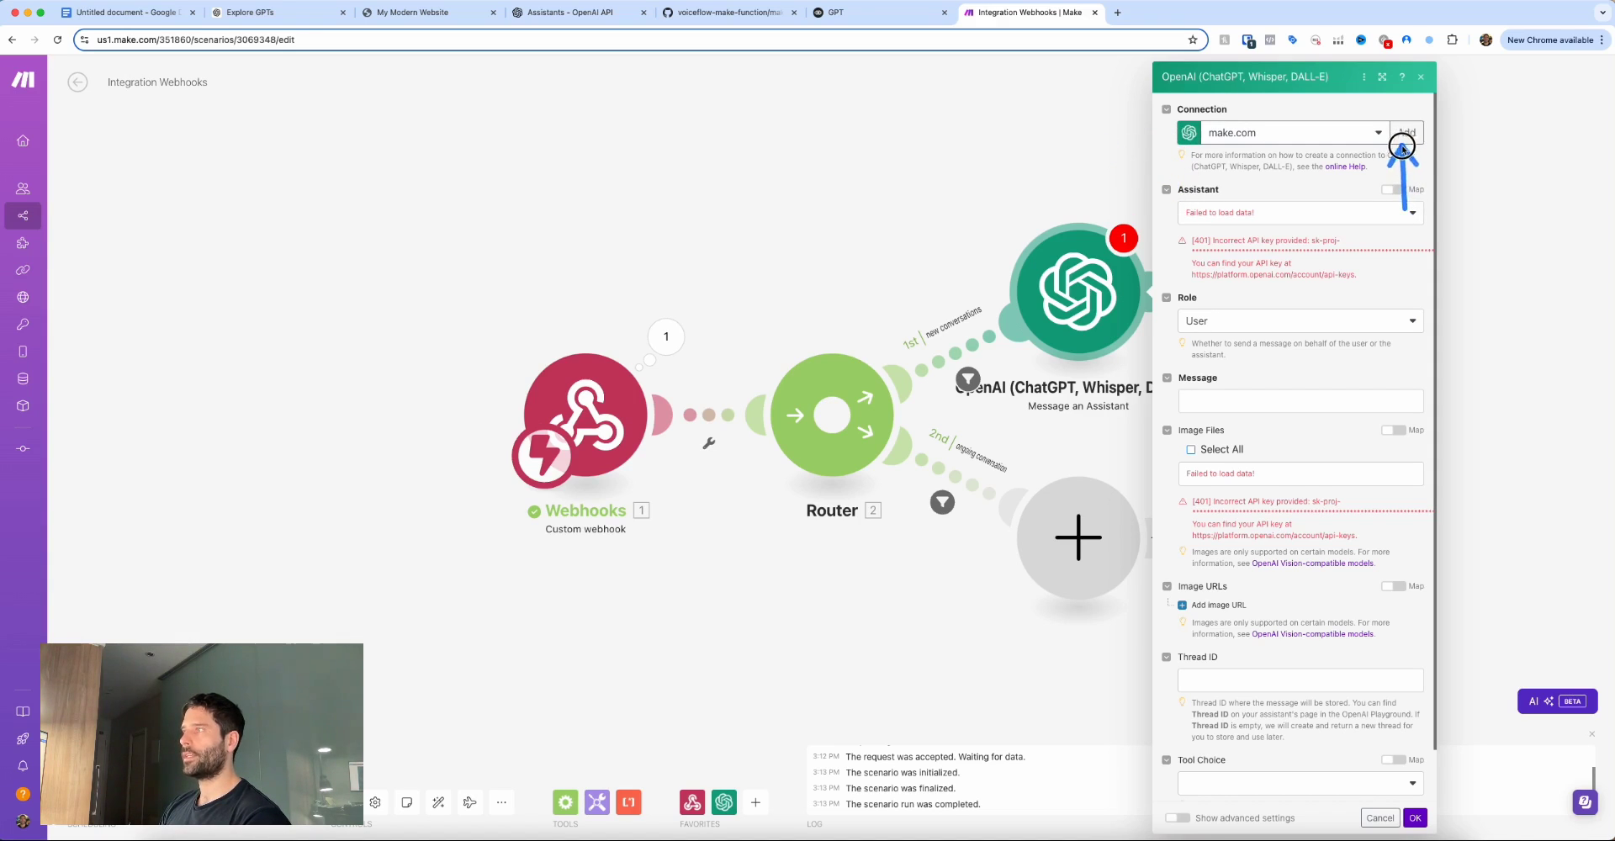
# Start a new OpenAI connection named MAke-OpenAI, stopping at the API key field.
pyautogui.click(1405, 132)
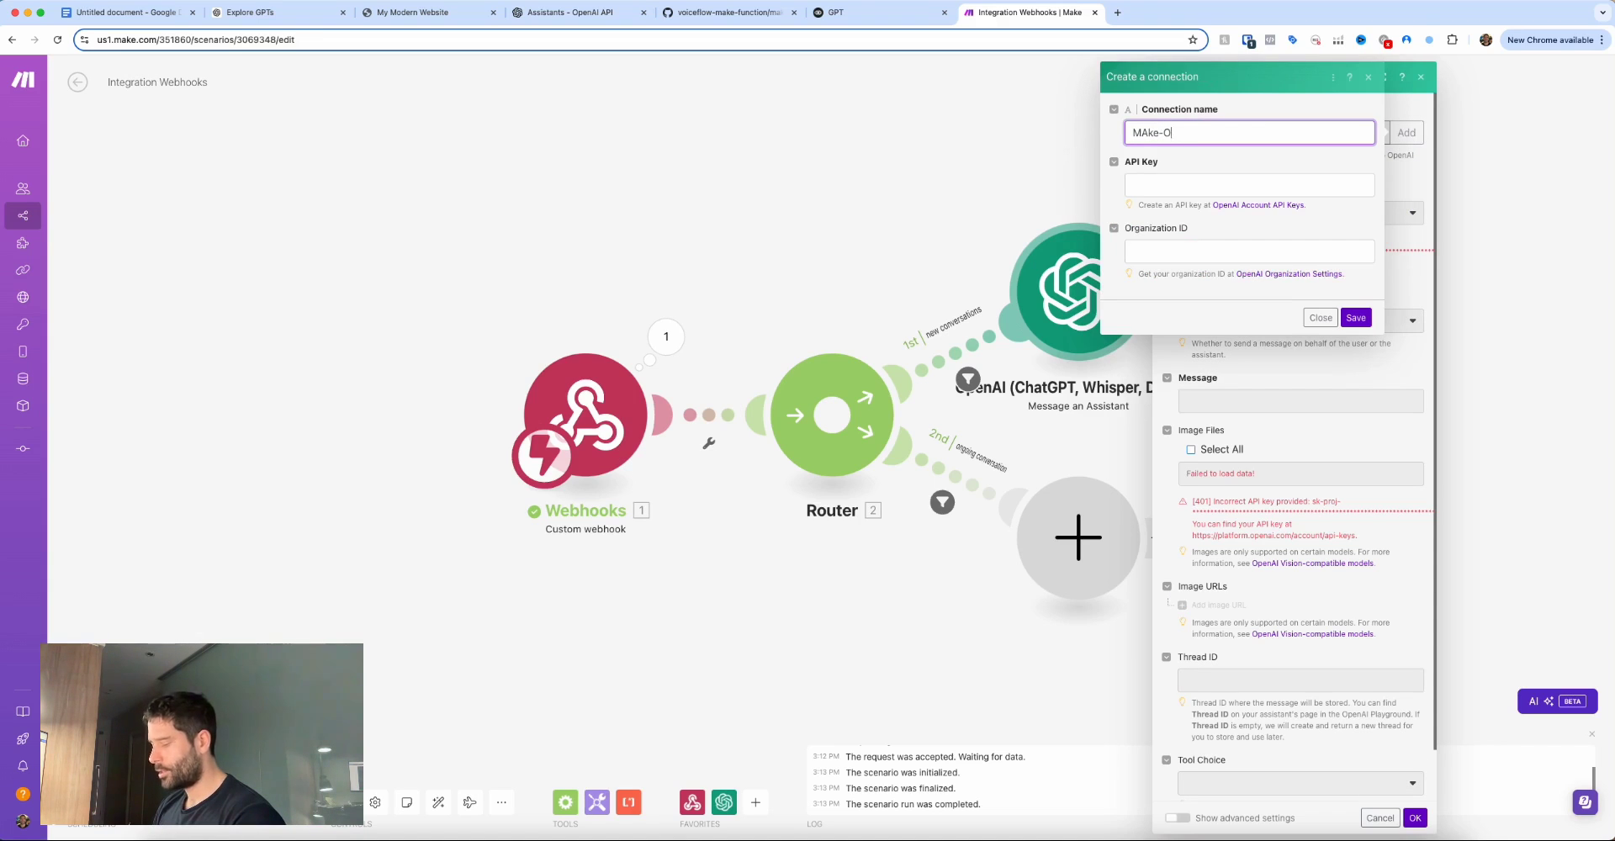
pyautogui.click(1216, 187)
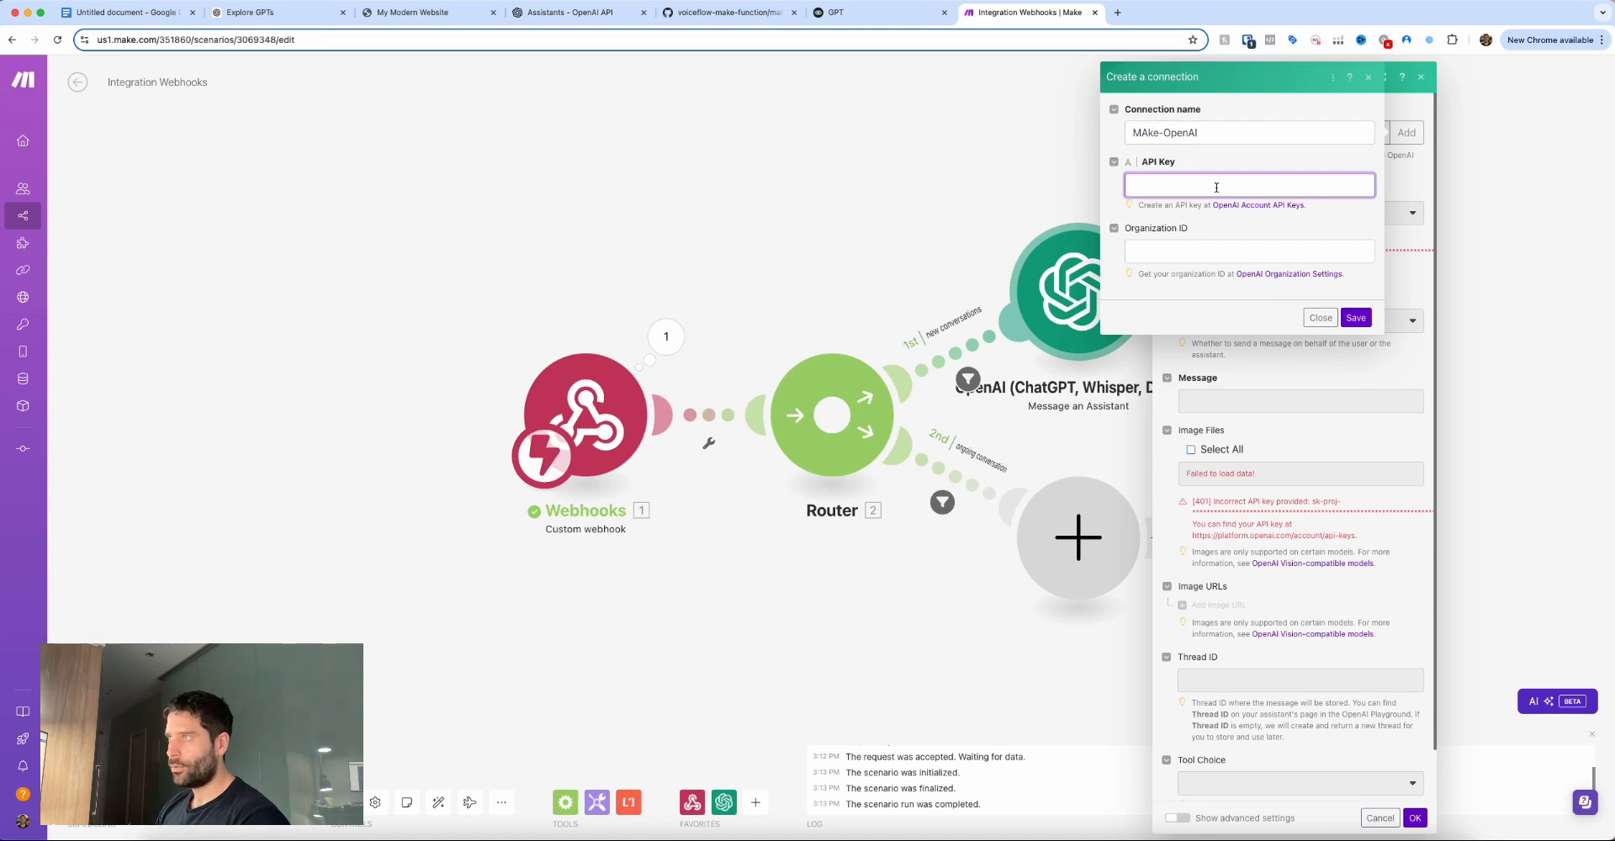
pyautogui.press('Tab')
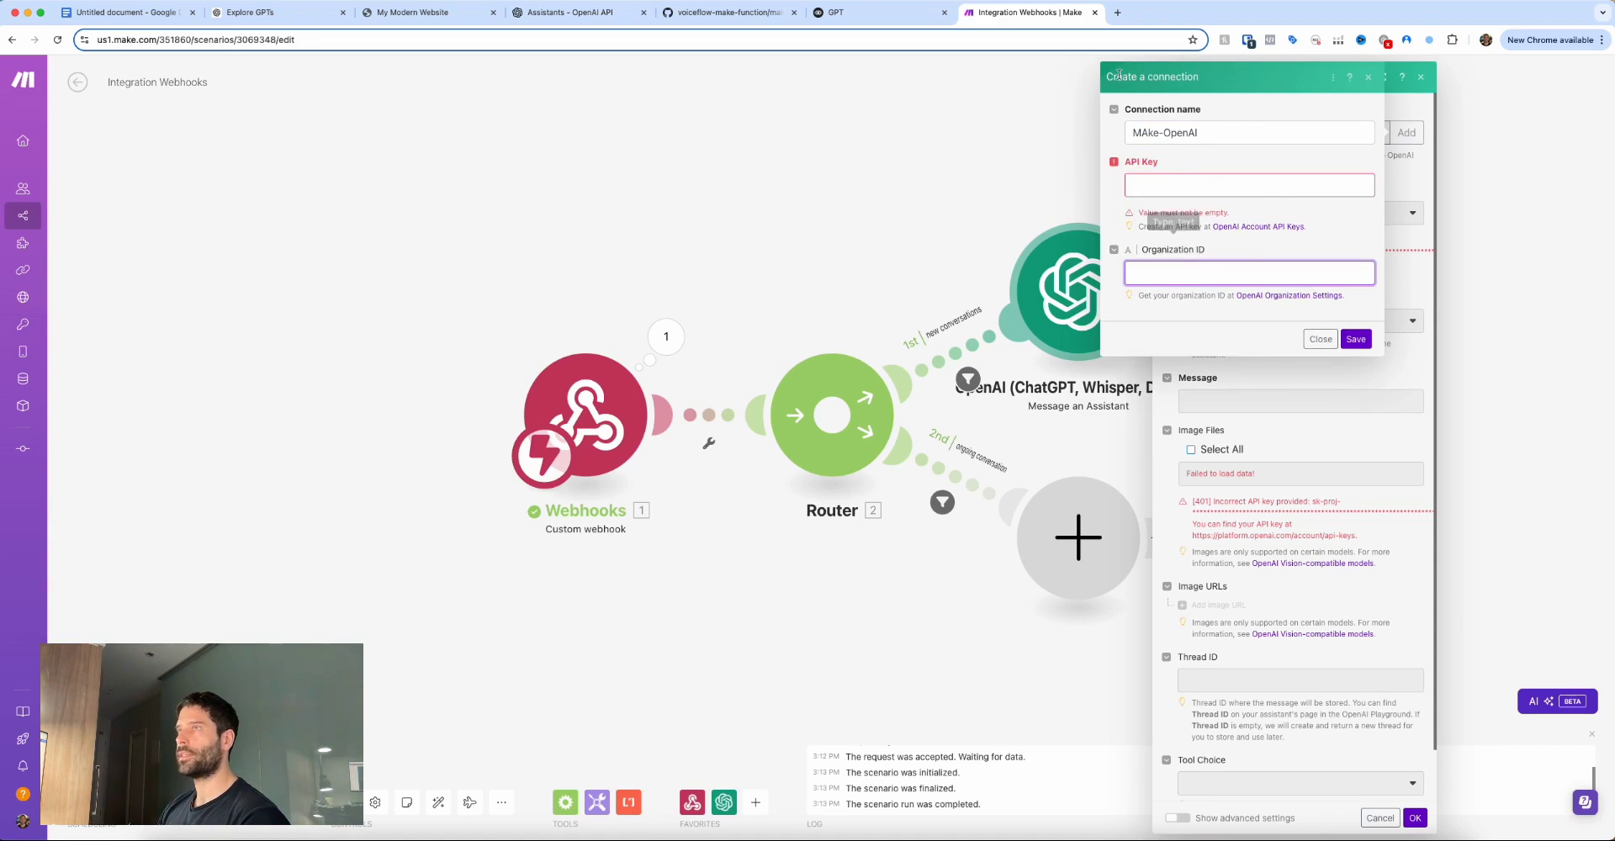
pyautogui.click(1228, 225)
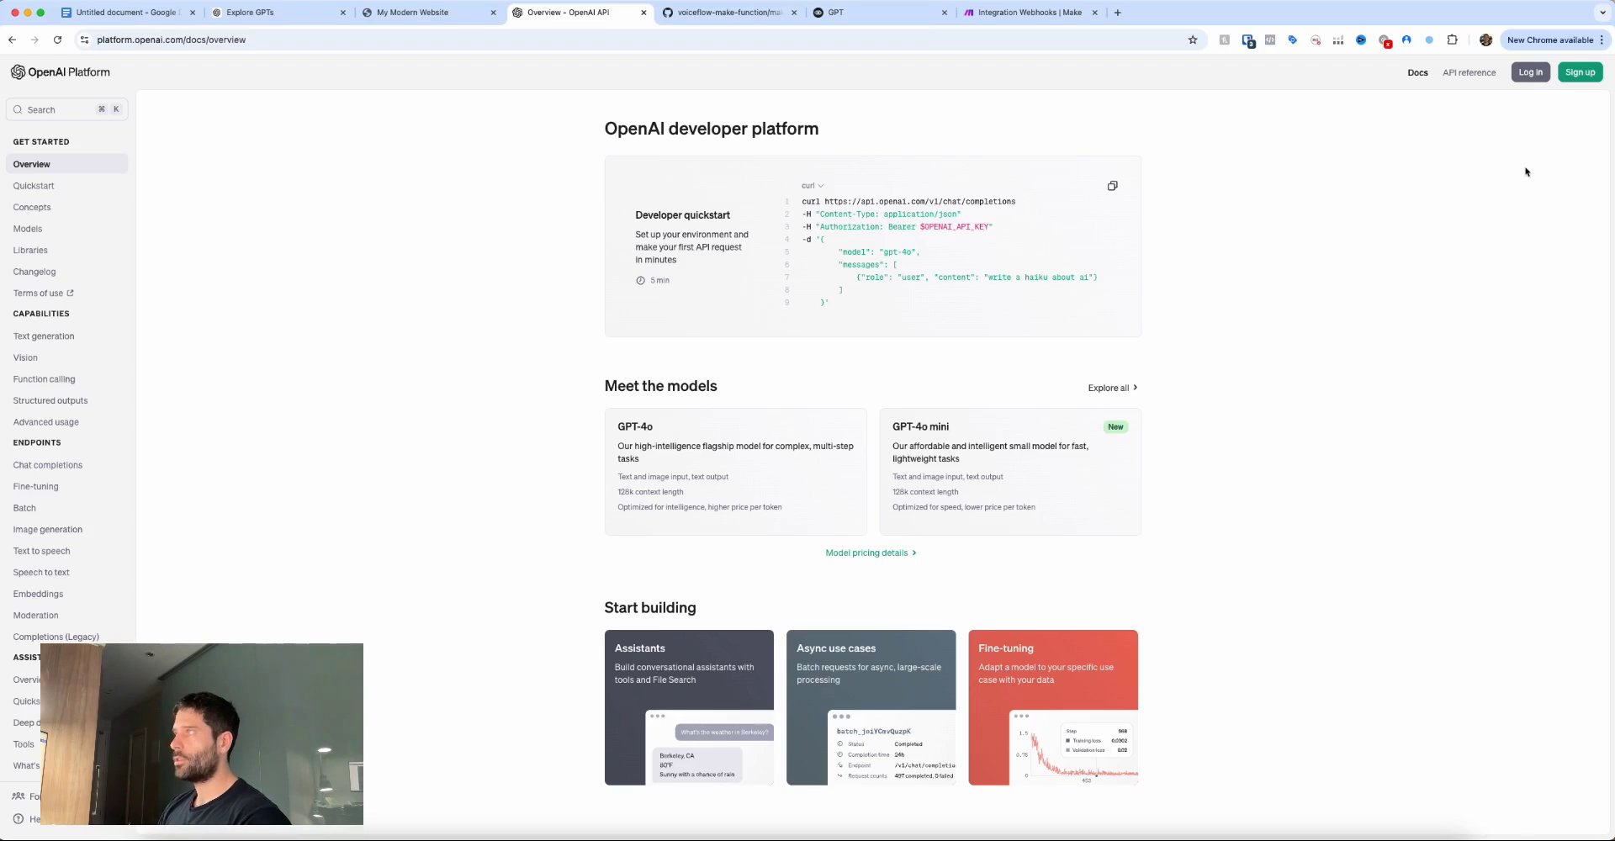
# Create an OpenAI secret key named make-openai under Dashboard > API keys and copy it.
pyautogui.moveTo(1526, 171)
pyautogui.mouseDown()
pyautogui.moveTo(1530, 69)
pyautogui.moveTo(1571, 80)
pyautogui.mouseUp()
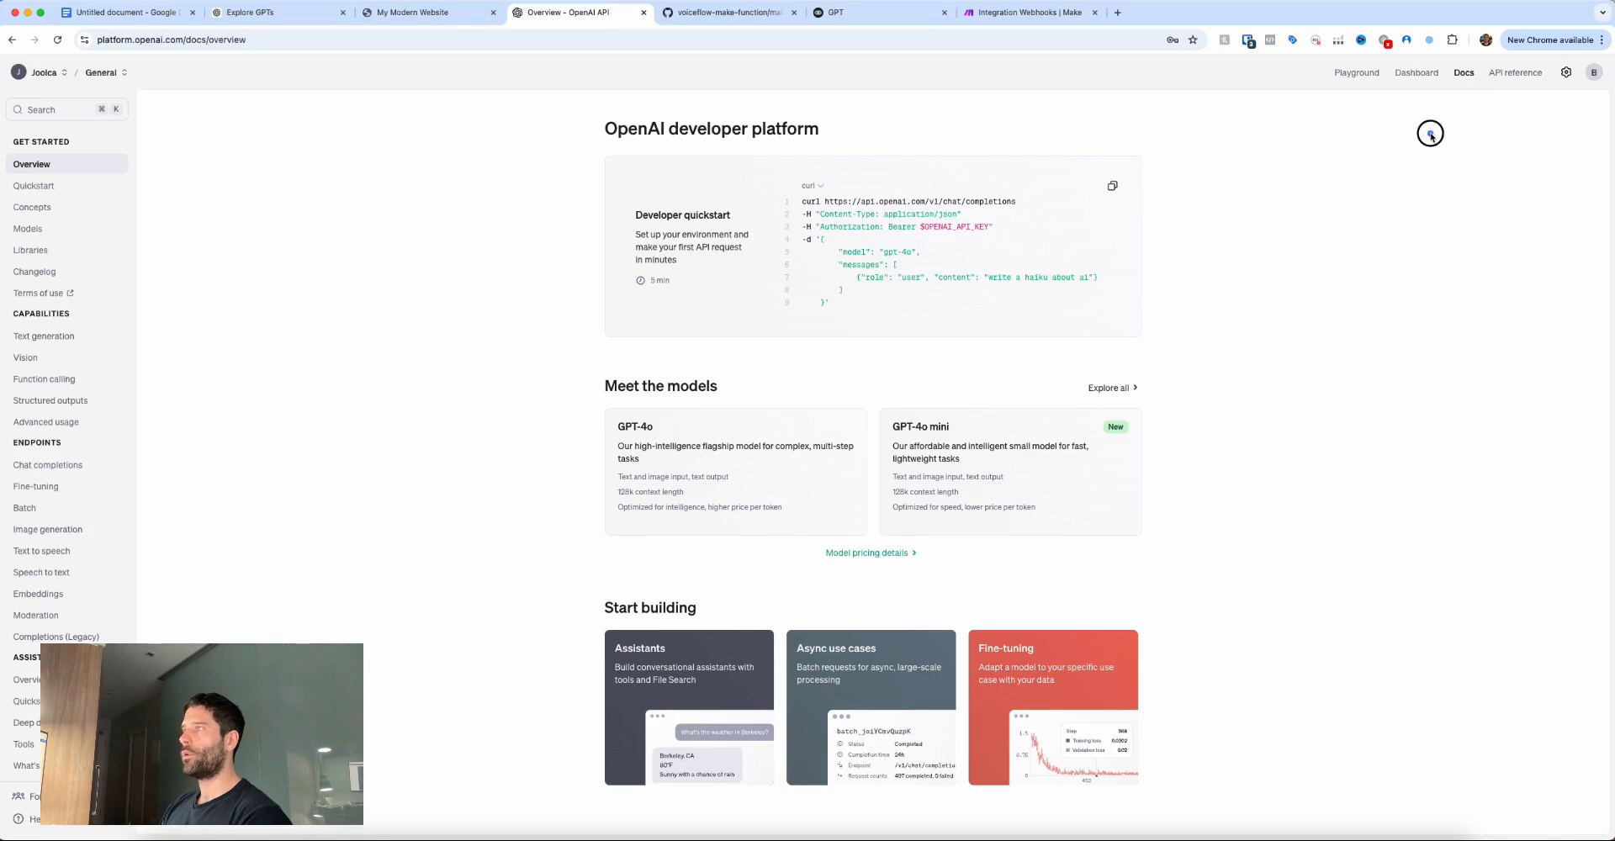
pyautogui.moveTo(1430, 134); pyautogui.dragTo(1409, 85)
pyautogui.click(1413, 74)
pyautogui.moveTo(83, 345)
pyautogui.mouseDown()
pyautogui.moveTo(79, 290)
pyautogui.moveTo(48, 263)
pyautogui.mouseUp()
pyautogui.click(48, 263)
pyautogui.moveTo(1464, 200); pyautogui.dragTo(1499, 123)
pyautogui.click(1501, 111)
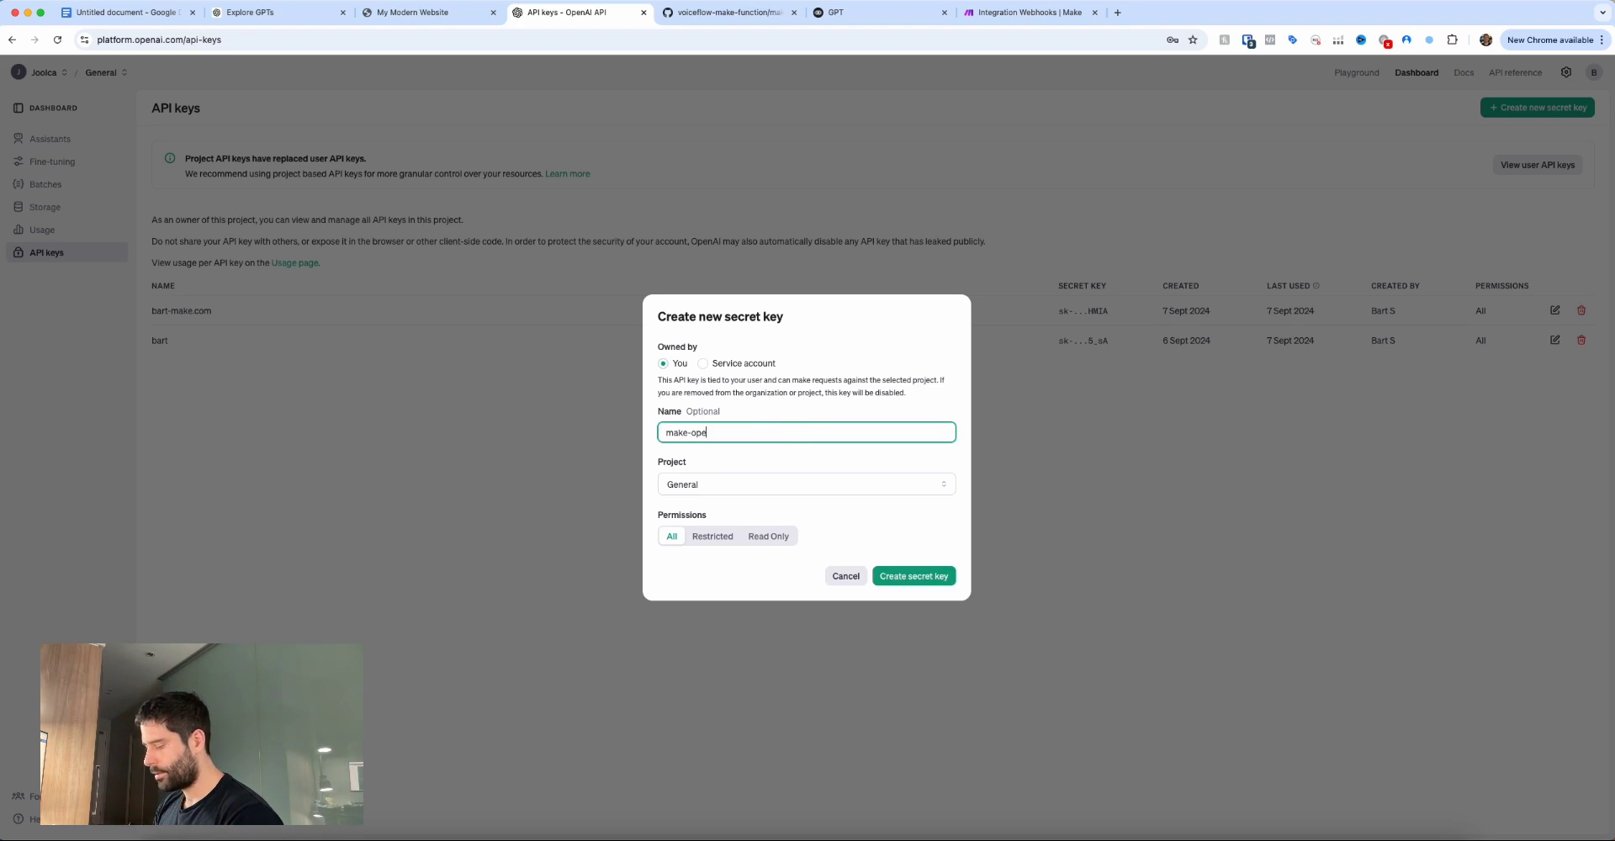
pyautogui.click(913, 576)
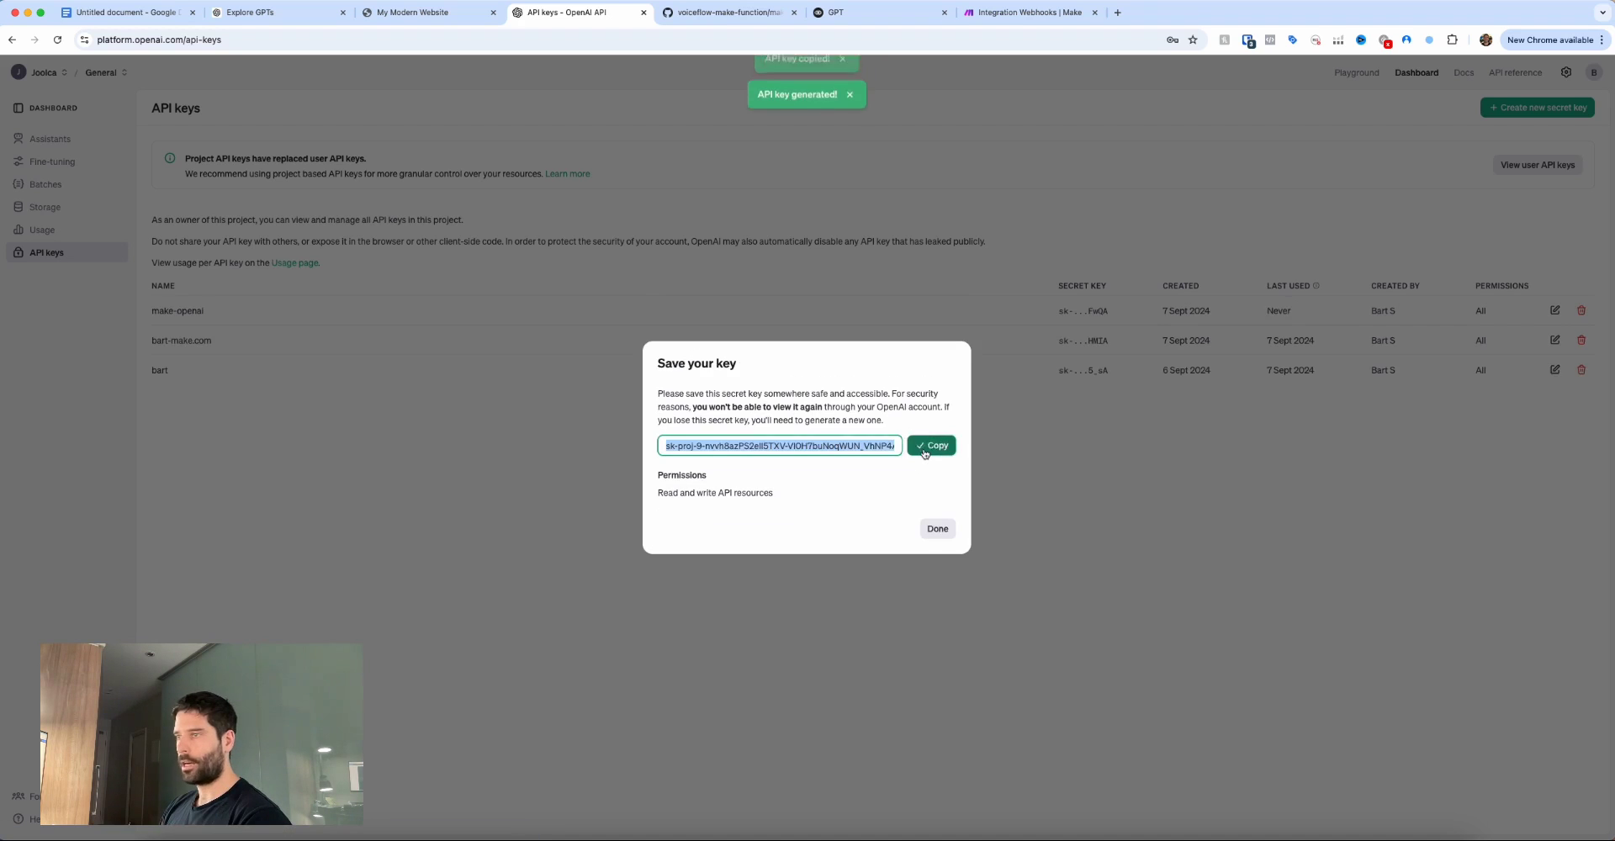
pyautogui.click(931, 443)
pyautogui.click(932, 530)
# Paste the new API key into MAke-OpenAI, check the Organization ID, and save the connection.
pyautogui.press('super+9')
pyautogui.moveTo(1009, 234); pyautogui.dragTo(1107, 189)
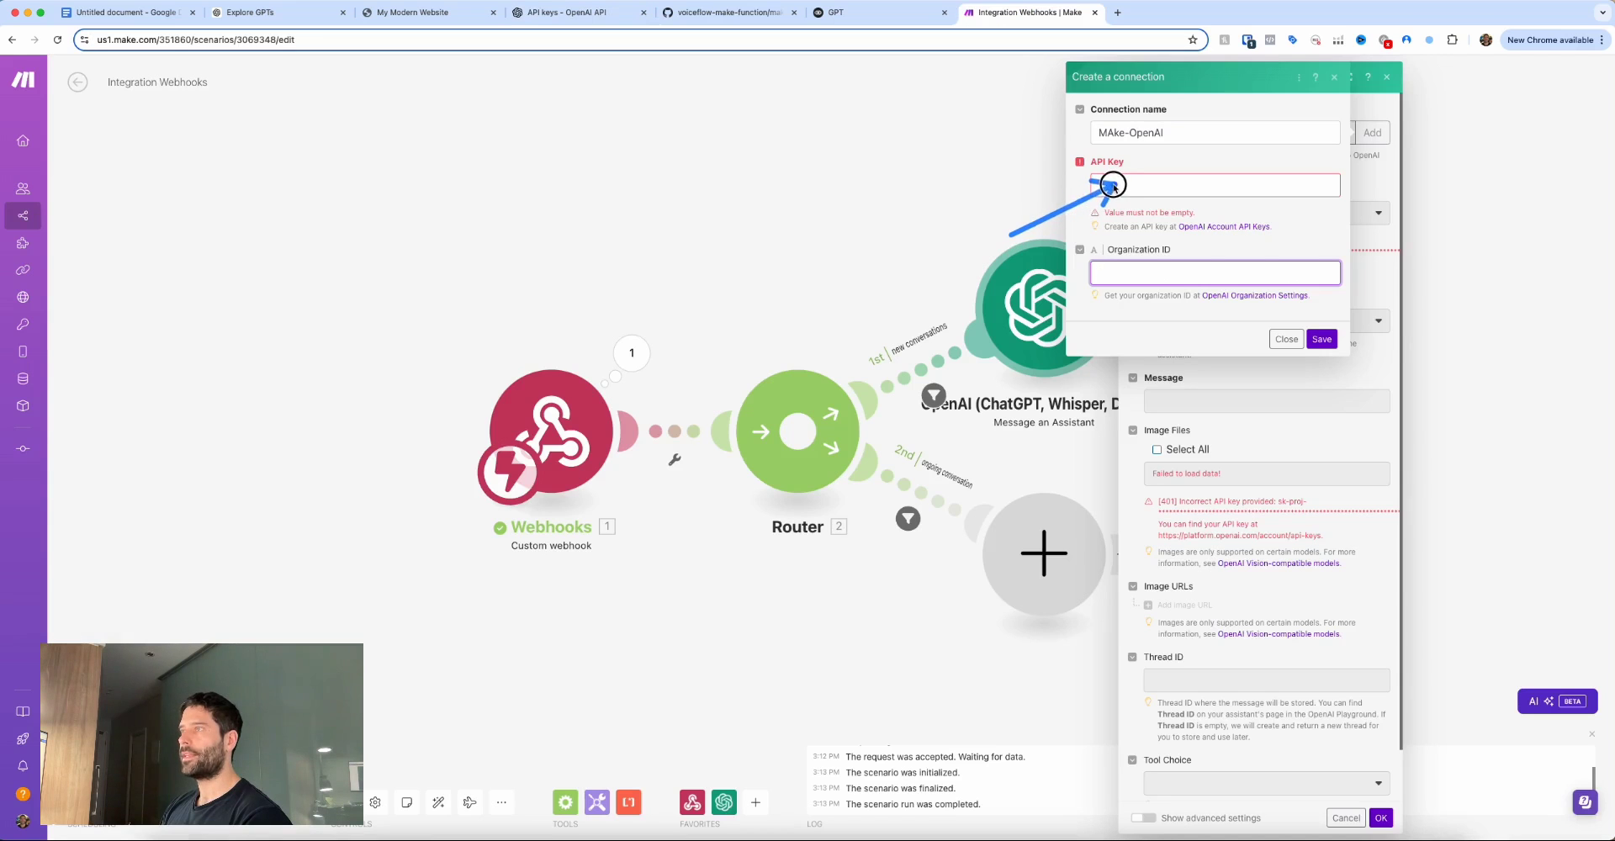
pyautogui.press('super+v')
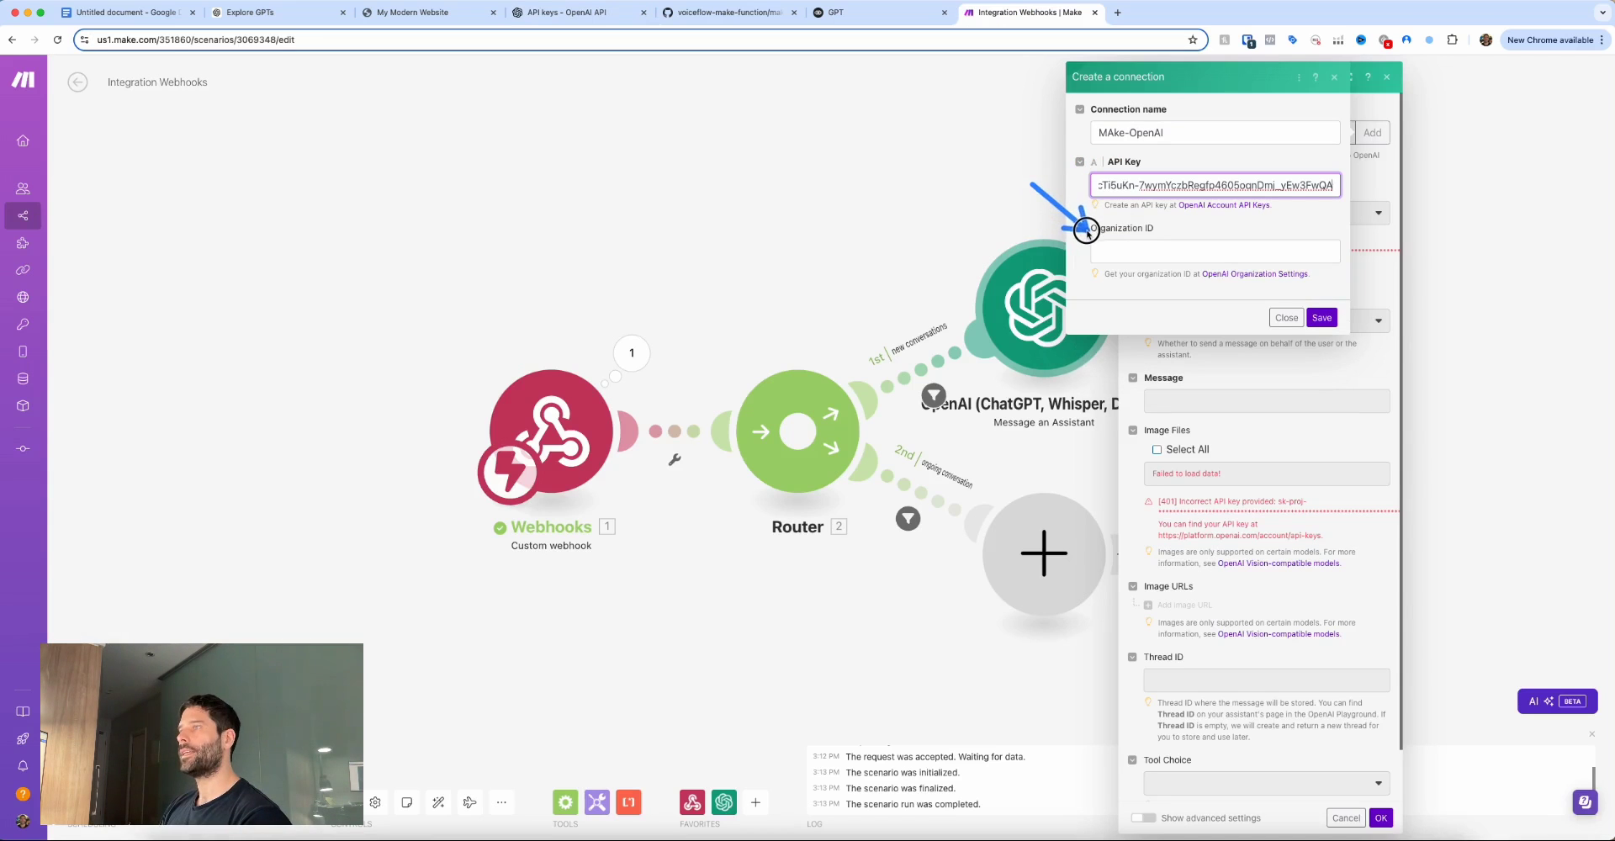
pyautogui.press('super+4')
pyautogui.moveTo(1561, 202); pyautogui.dragTo(1563, 84)
pyautogui.click(1564, 77)
pyautogui.moveTo(199, 210); pyautogui.dragTo(133, 186)
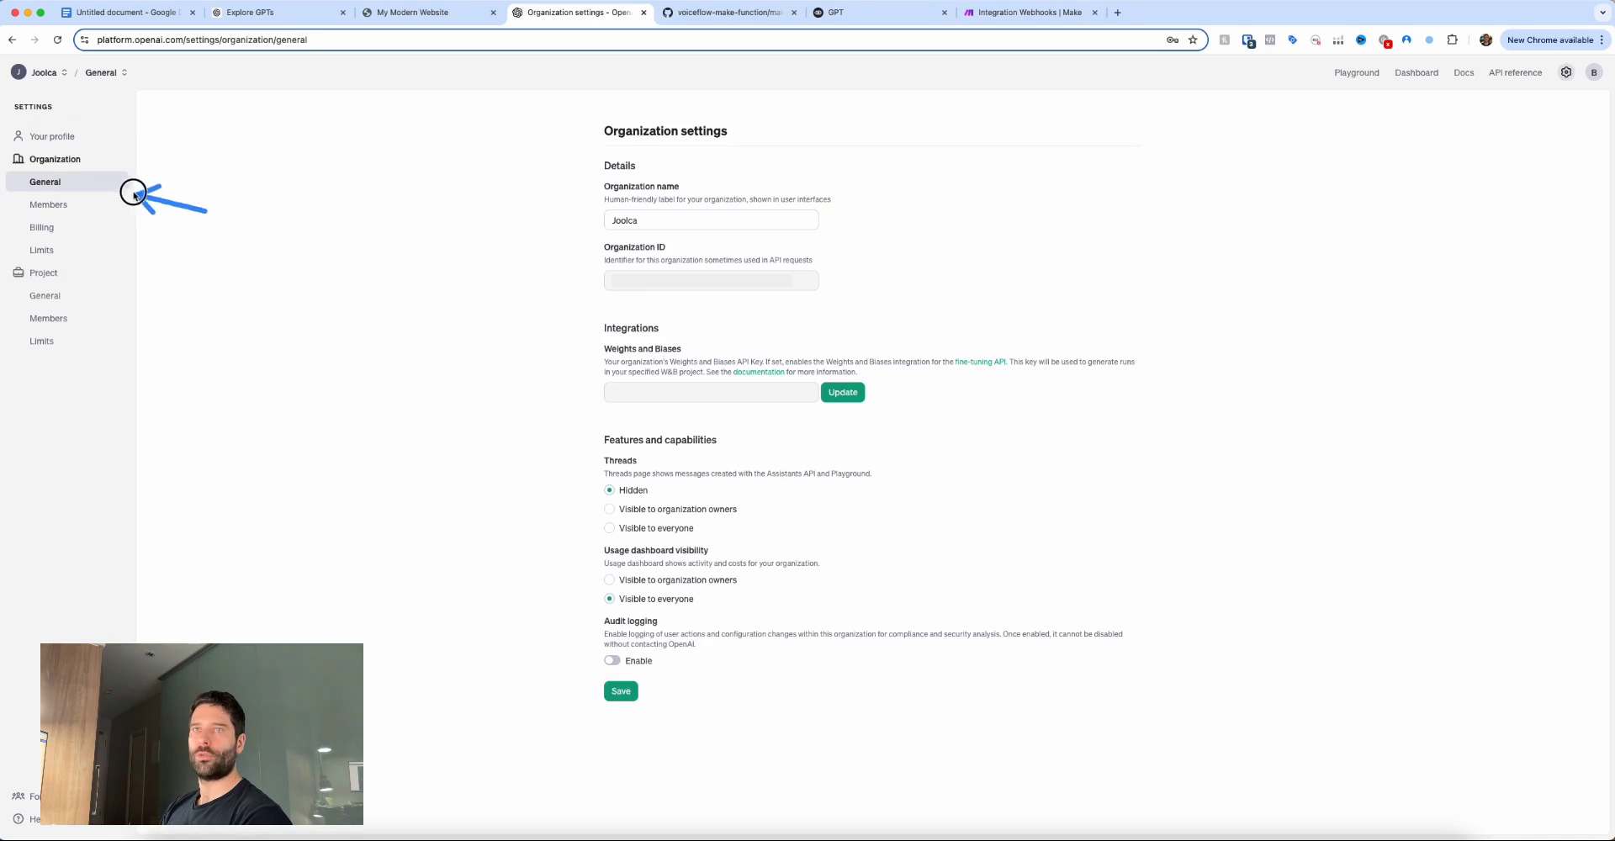
pyautogui.moveTo(505, 225)
pyautogui.mouseDown()
pyautogui.moveTo(592, 177)
pyautogui.moveTo(596, 270)
pyautogui.mouseUp()
pyautogui.click(1026, 12)
pyautogui.moveTo(1066, 301); pyautogui.dragTo(1122, 250)
pyautogui.click(1321, 317)
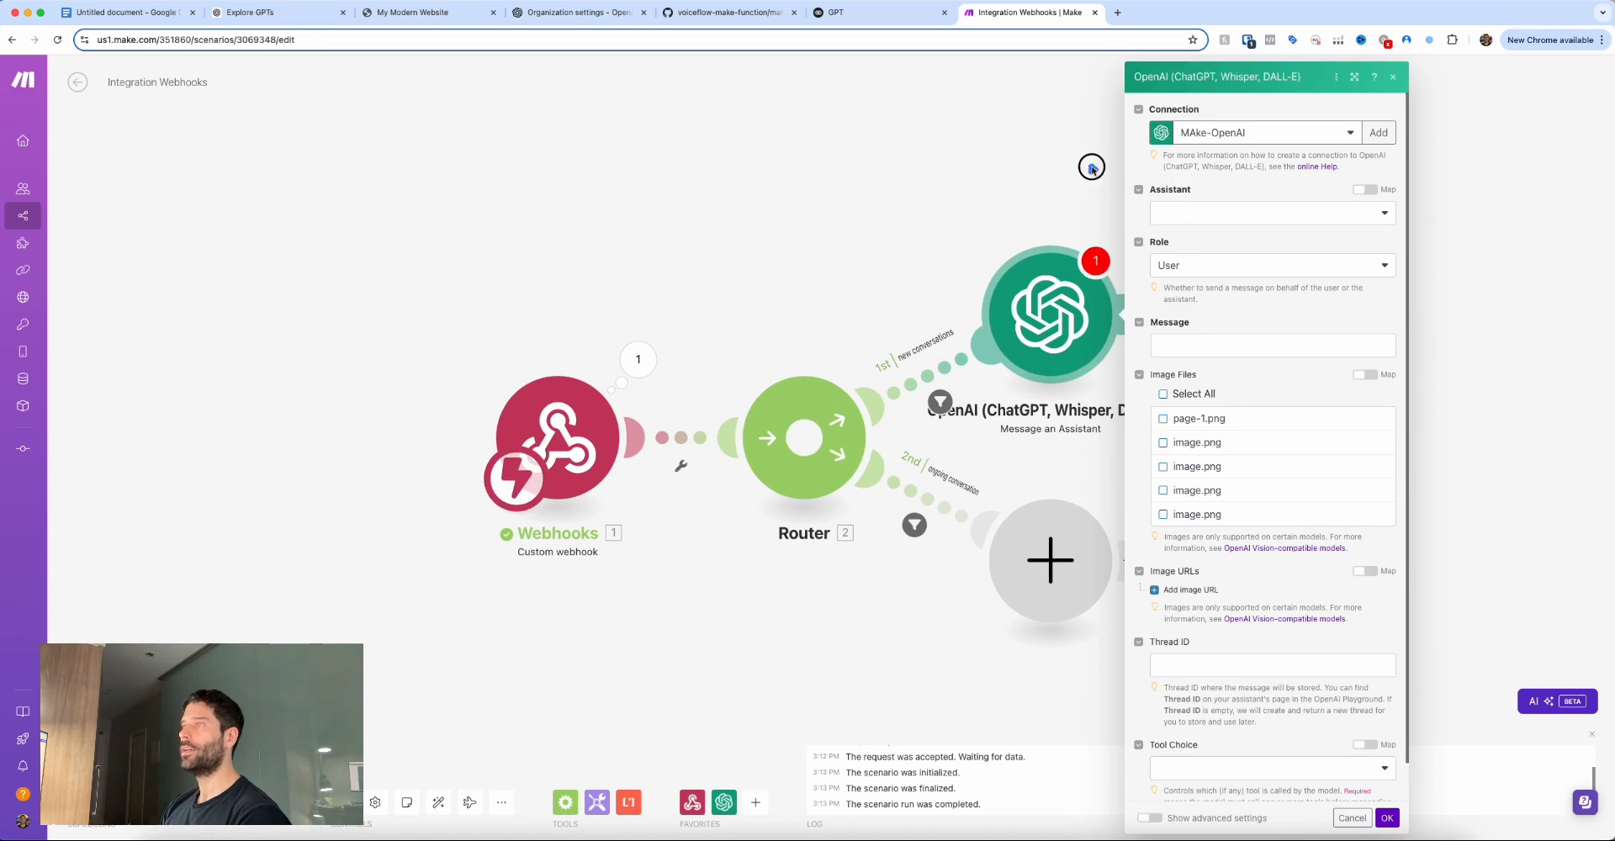
# Go to the Assistants page of the OpenAI dashboard.
pyautogui.moveTo(1091, 168); pyautogui.dragTo(1165, 212)
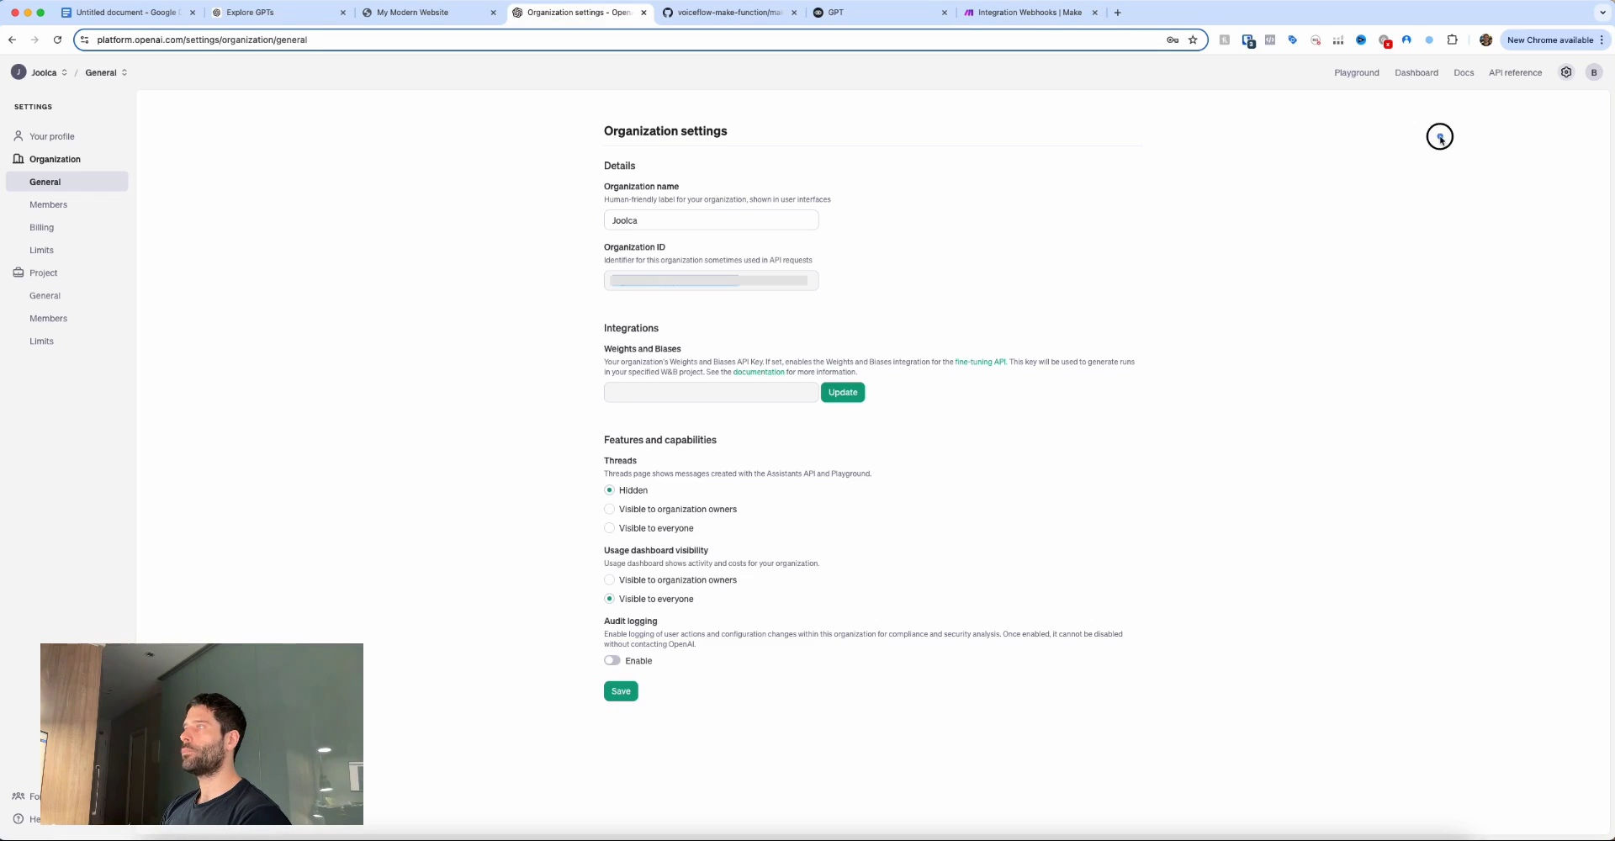
pyautogui.moveTo(1439, 135); pyautogui.dragTo(1418, 81)
pyautogui.click(1418, 77)
pyautogui.moveTo(208, 122); pyautogui.dragTo(88, 140)
pyautogui.moveTo(1538, 192); pyautogui.dragTo(1557, 113)
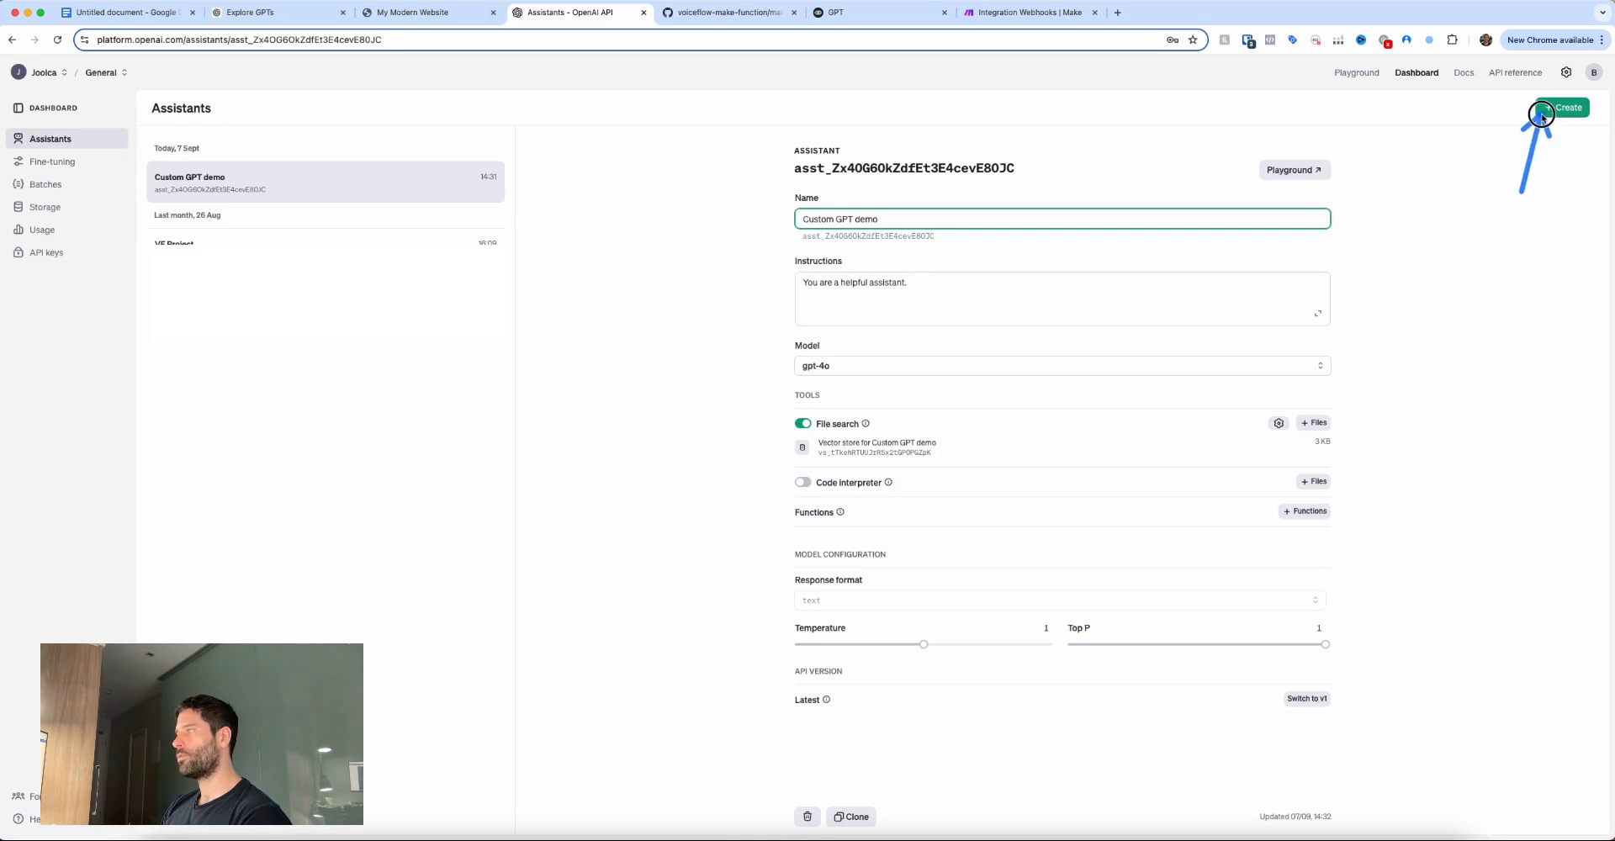
# Create a Custom GPT assistant with customer-support instructions, running the gpt-4o-mini model.
pyautogui.click(1562, 108)
pyautogui.moveTo(721, 223)
pyautogui.mouseDown()
pyautogui.moveTo(784, 174)
pyautogui.moveTo(740, 240)
pyautogui.moveTo(779, 373)
pyautogui.mouseUp()
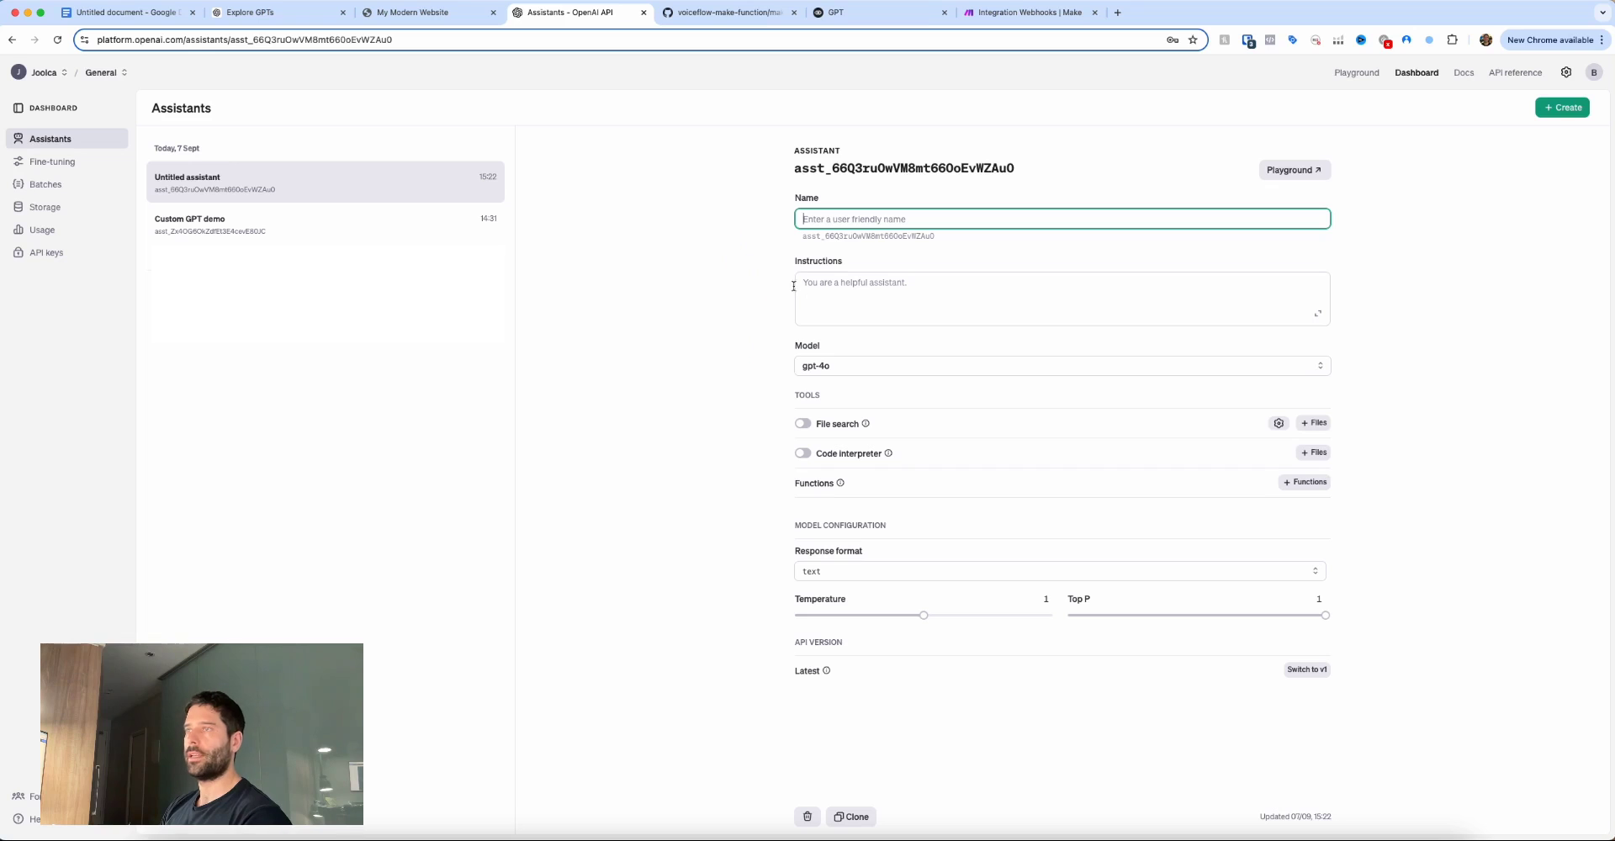
pyautogui.moveTo(737, 298); pyautogui.dragTo(812, 212)
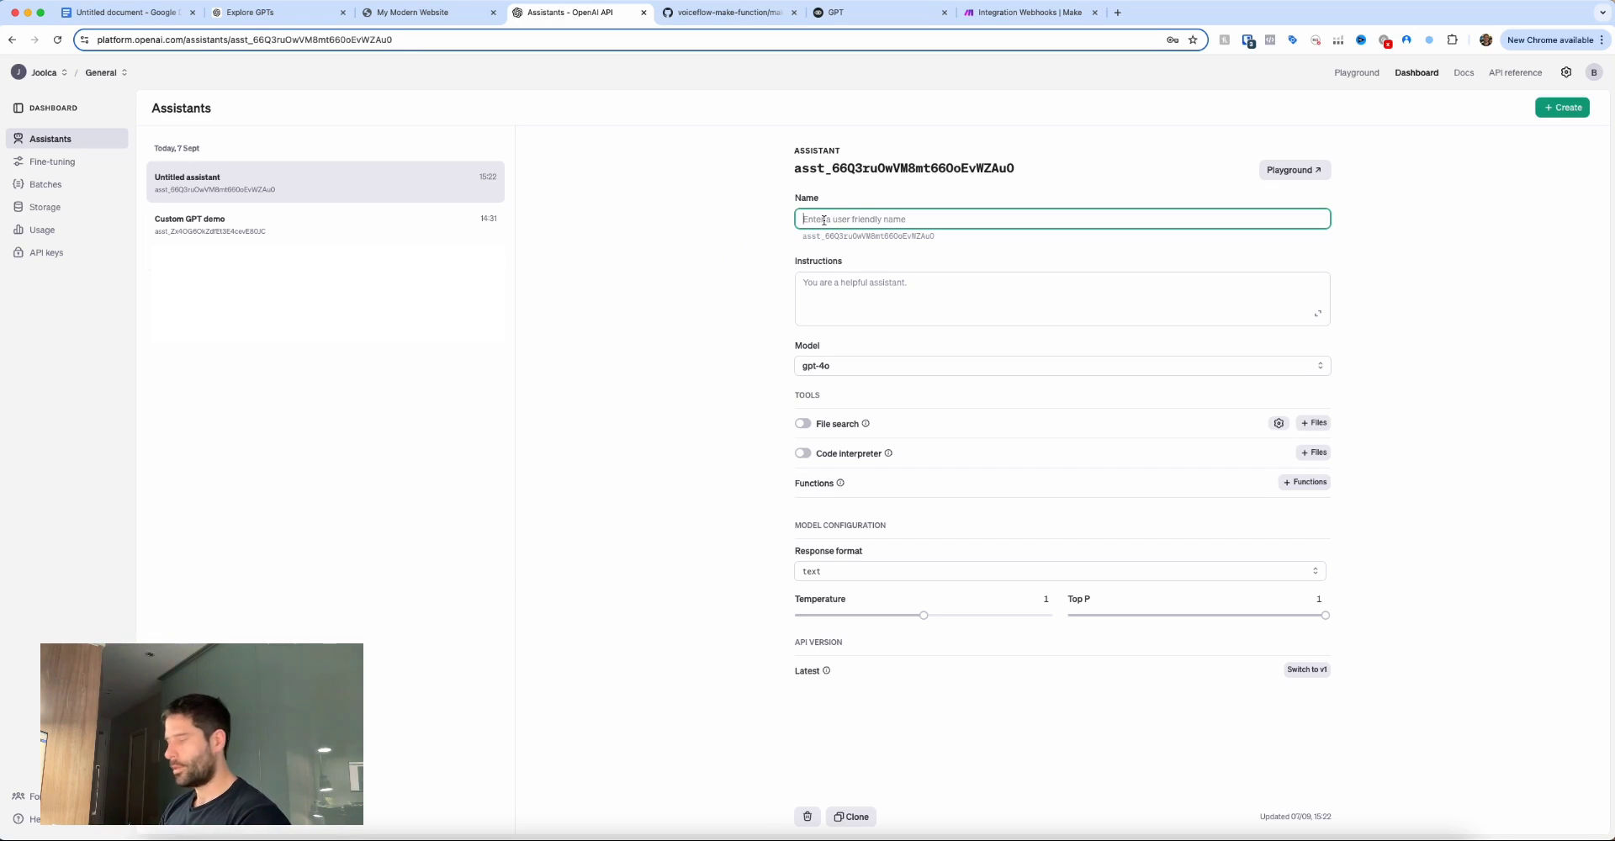
pyautogui.write('Custom GPT')
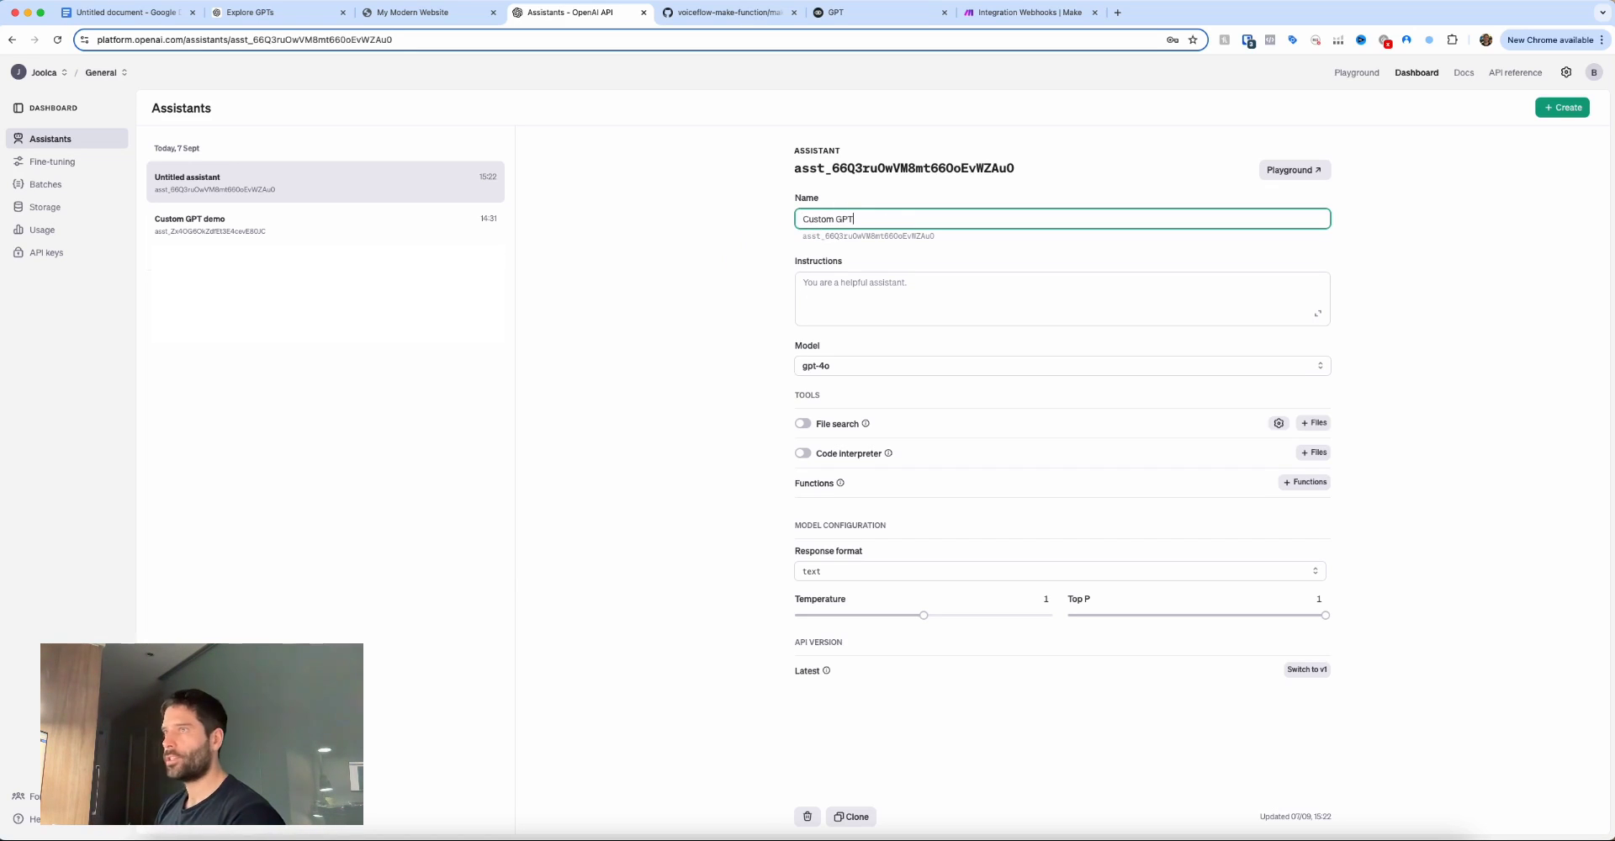
pyautogui.click(813, 284)
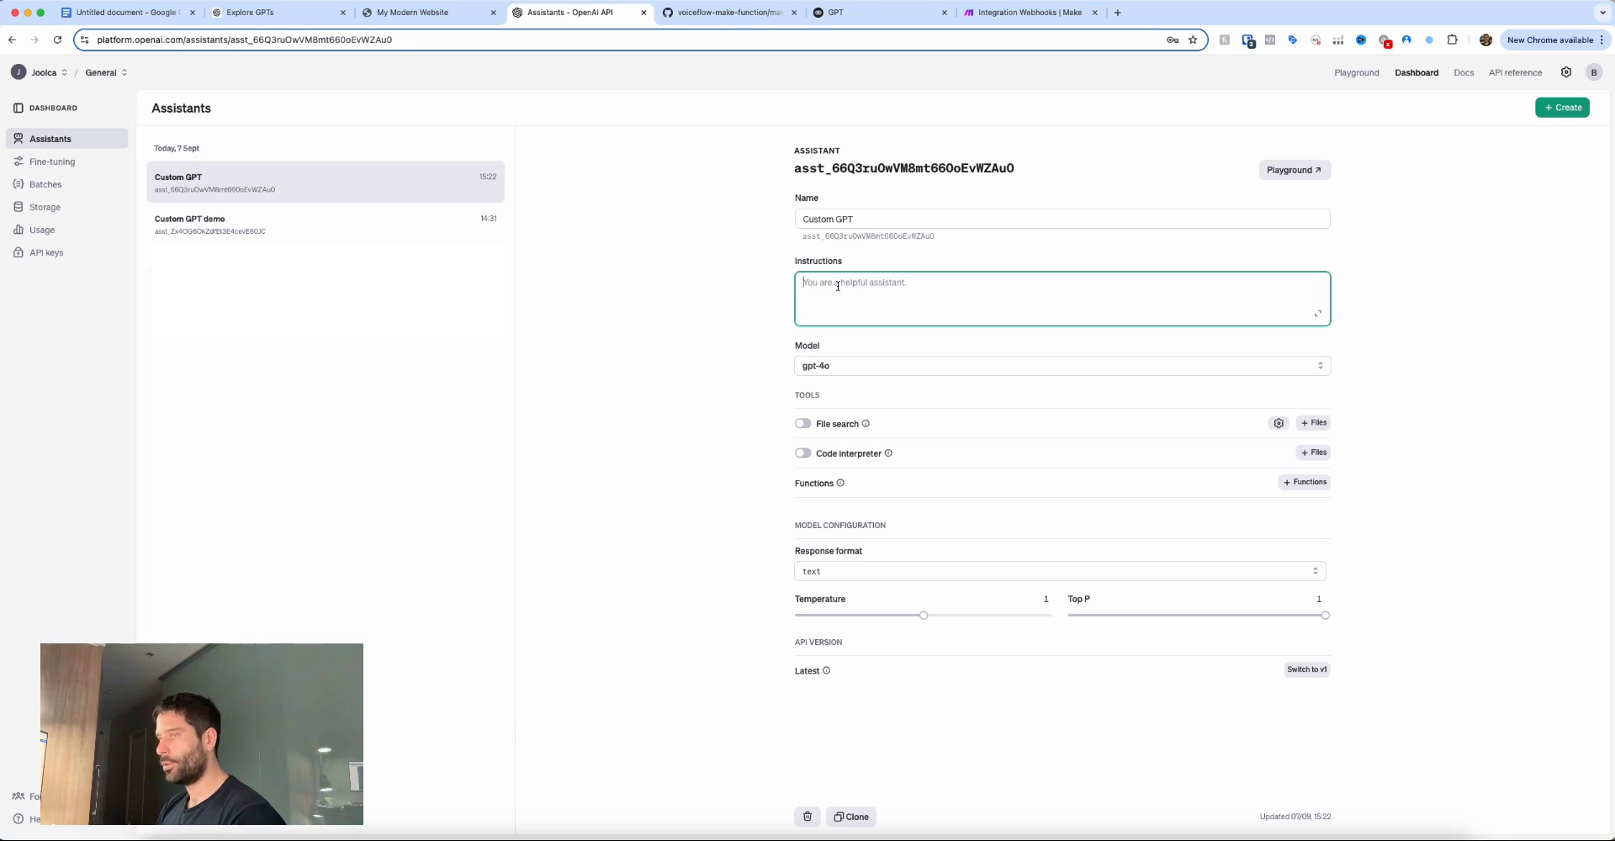
pyautogui.write('Y')
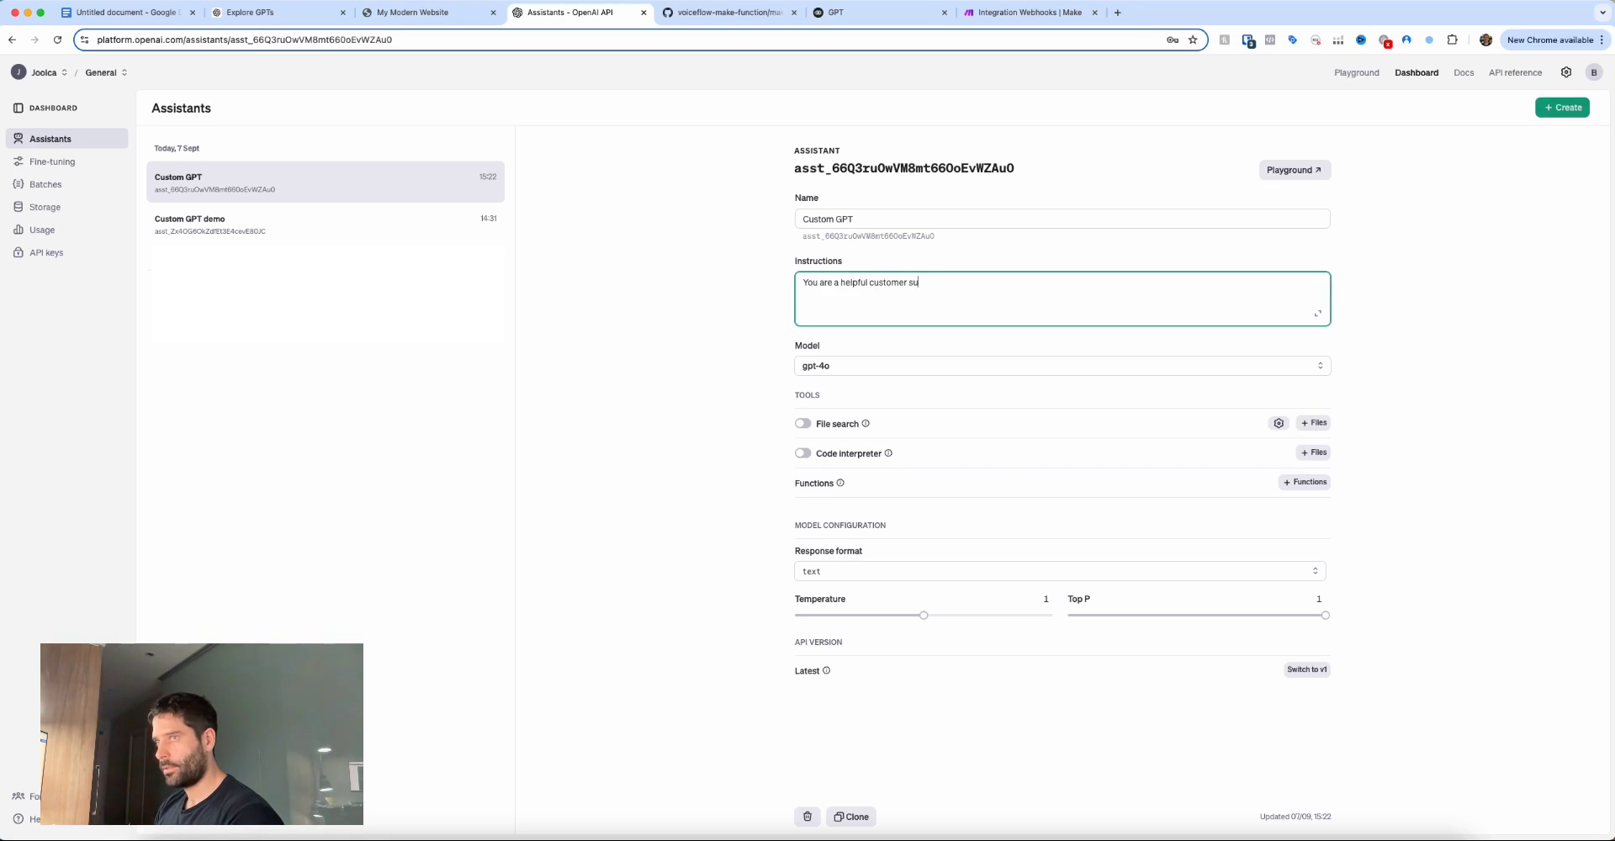
pyautogui.click(824, 364)
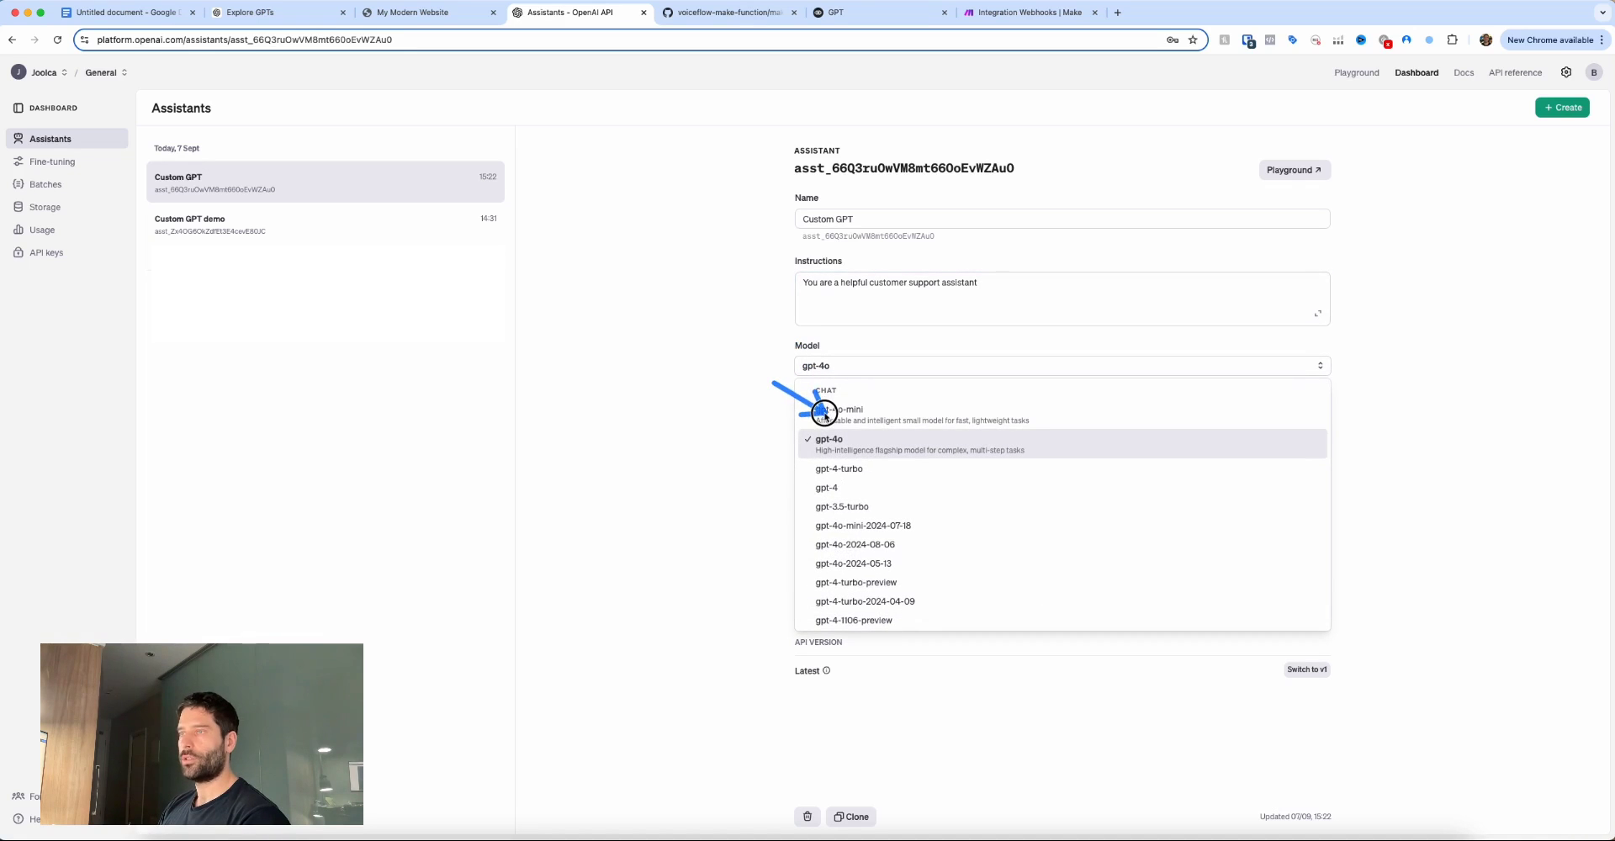
pyautogui.click(851, 415)
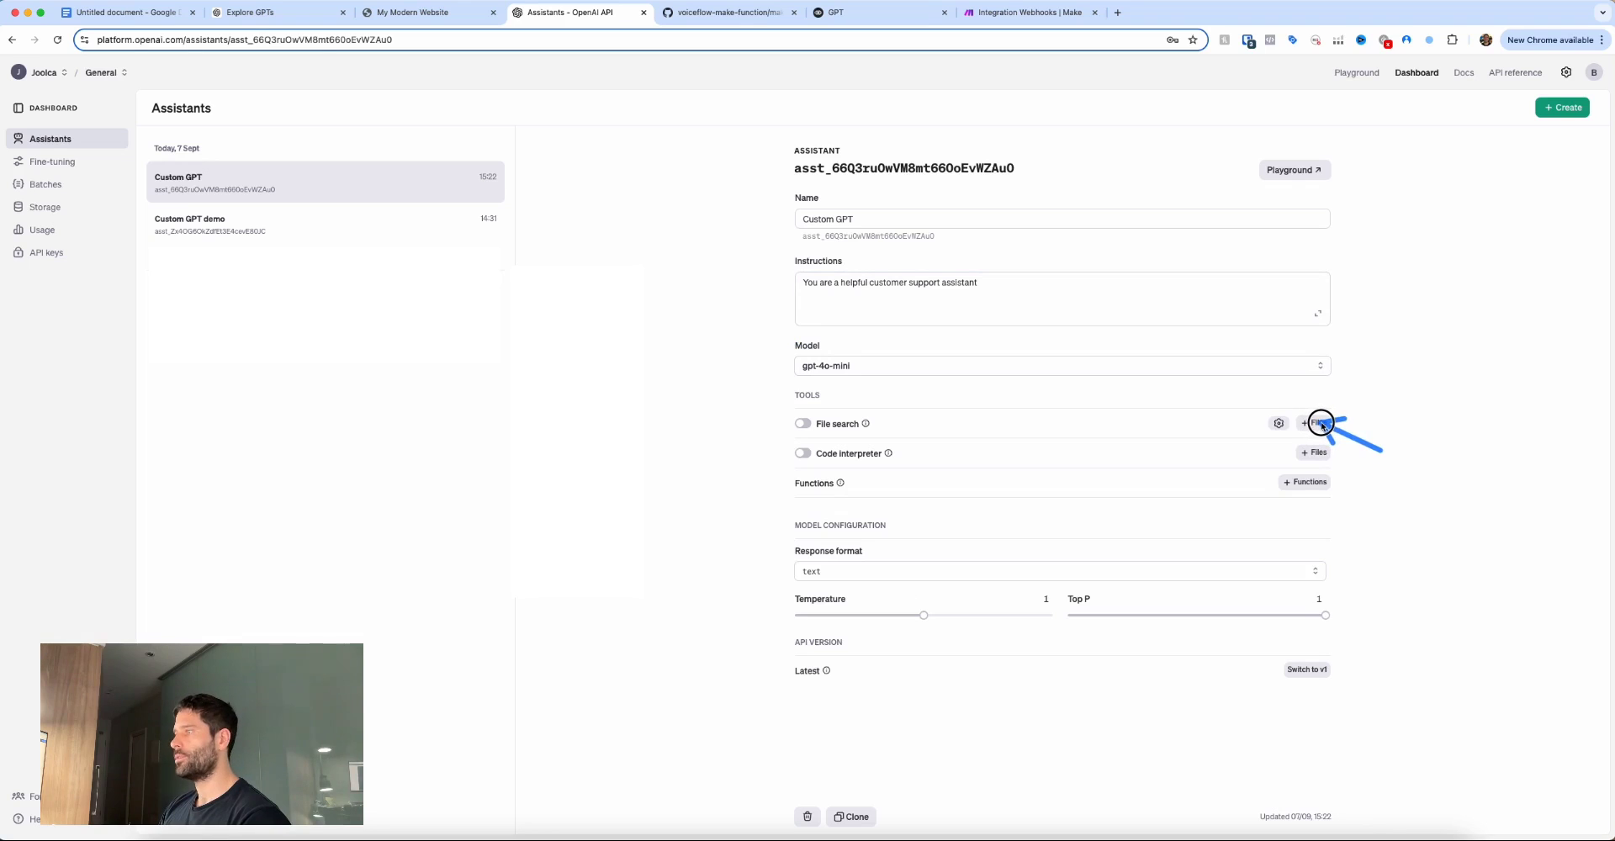
# Attach the Sunny Creek Outdoor Supplies FAQs .docx to the Custom GPT assistant and enable File search.
pyautogui.click(1323, 424)
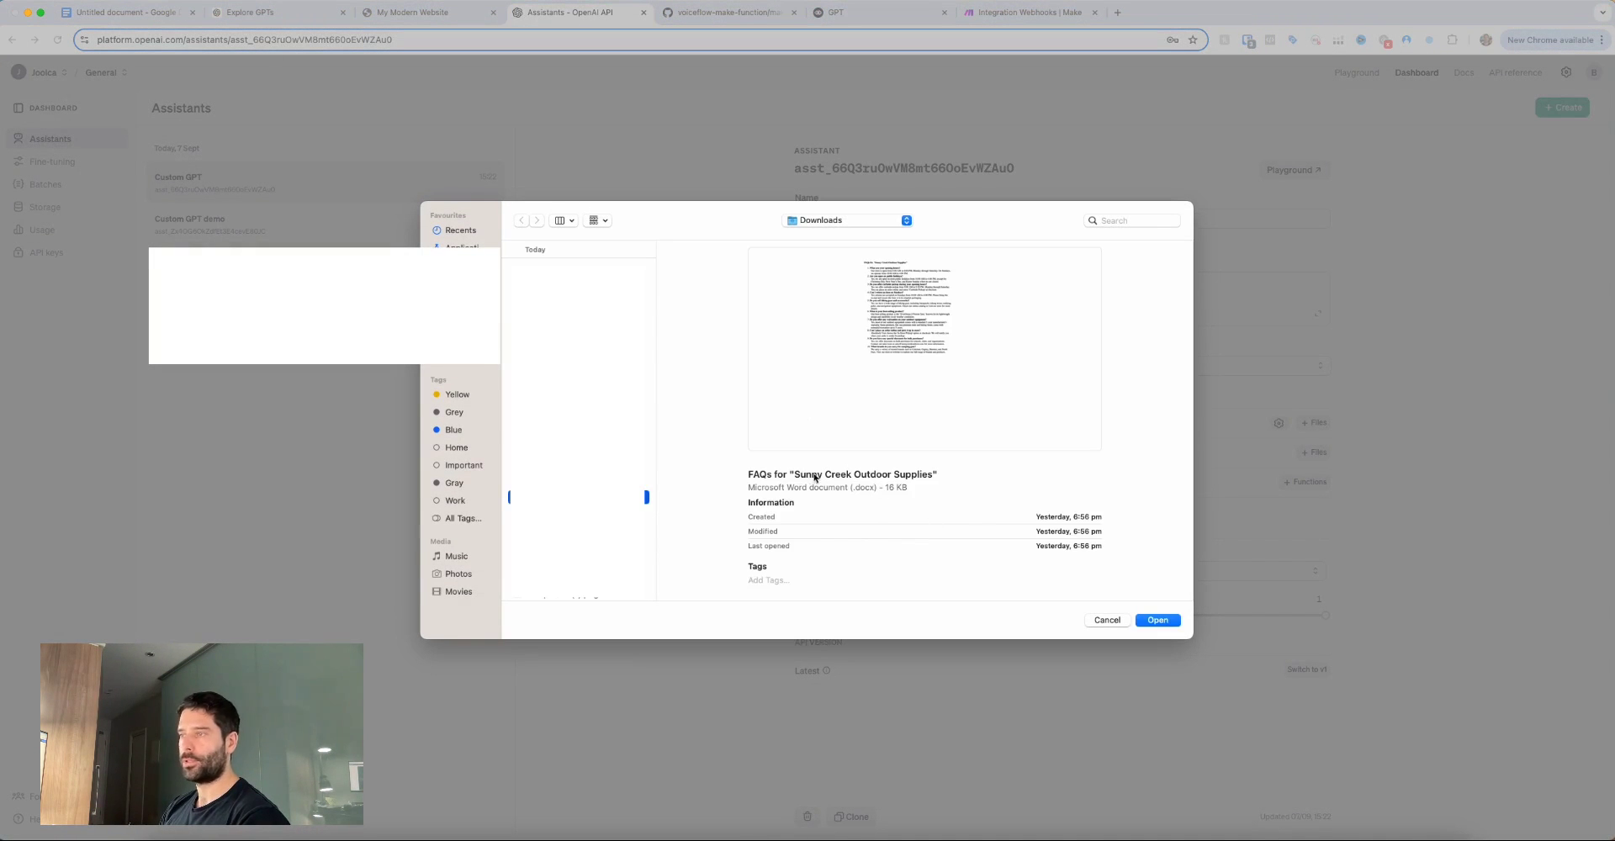
pyautogui.click(1157, 620)
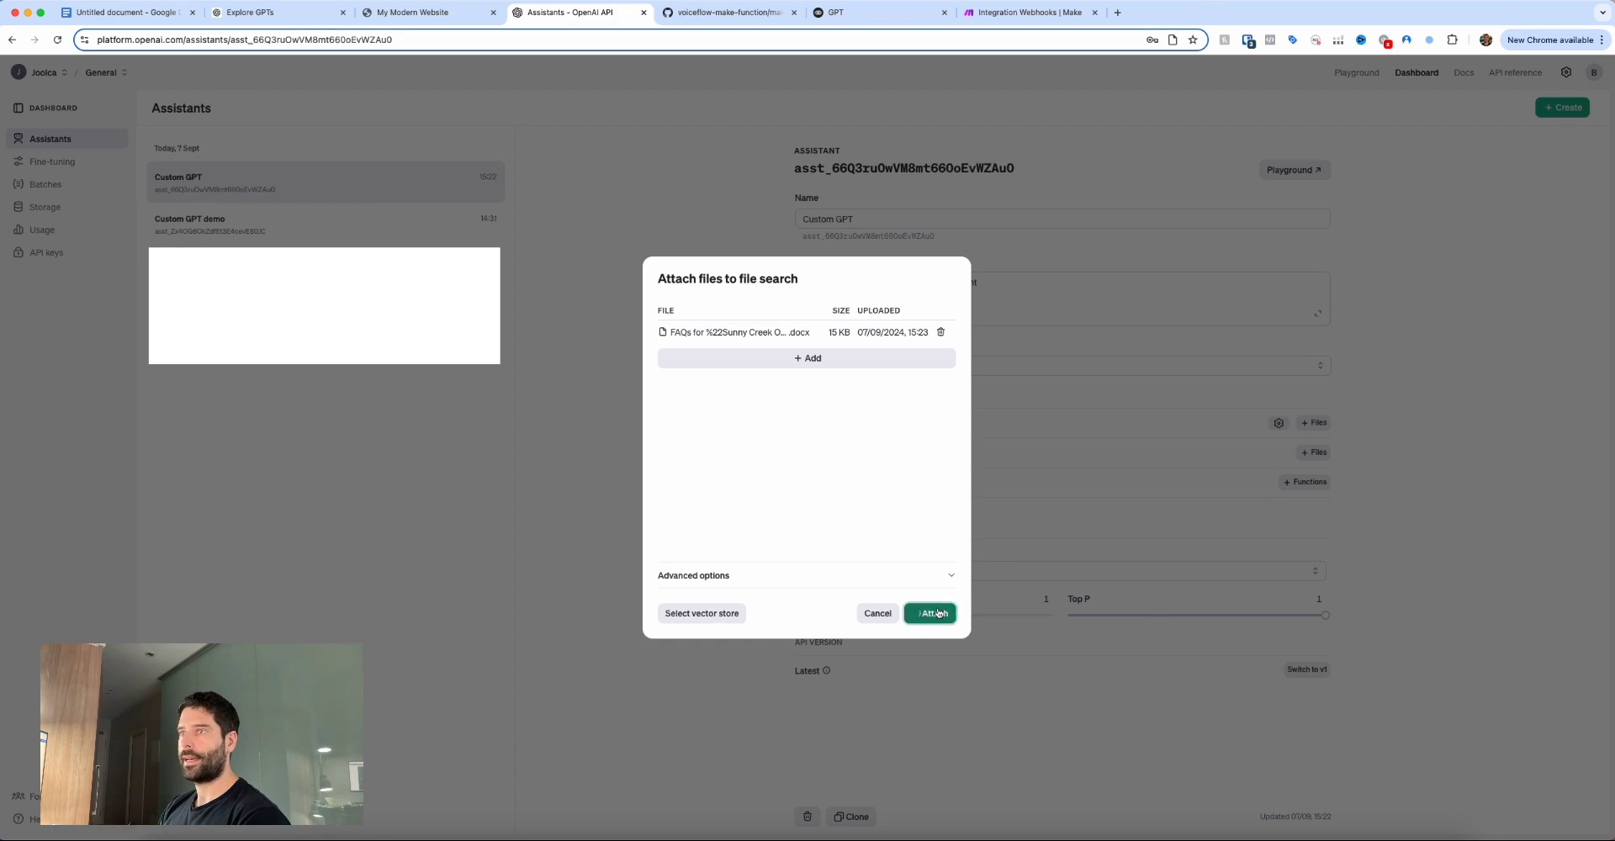
pyautogui.click(935, 613)
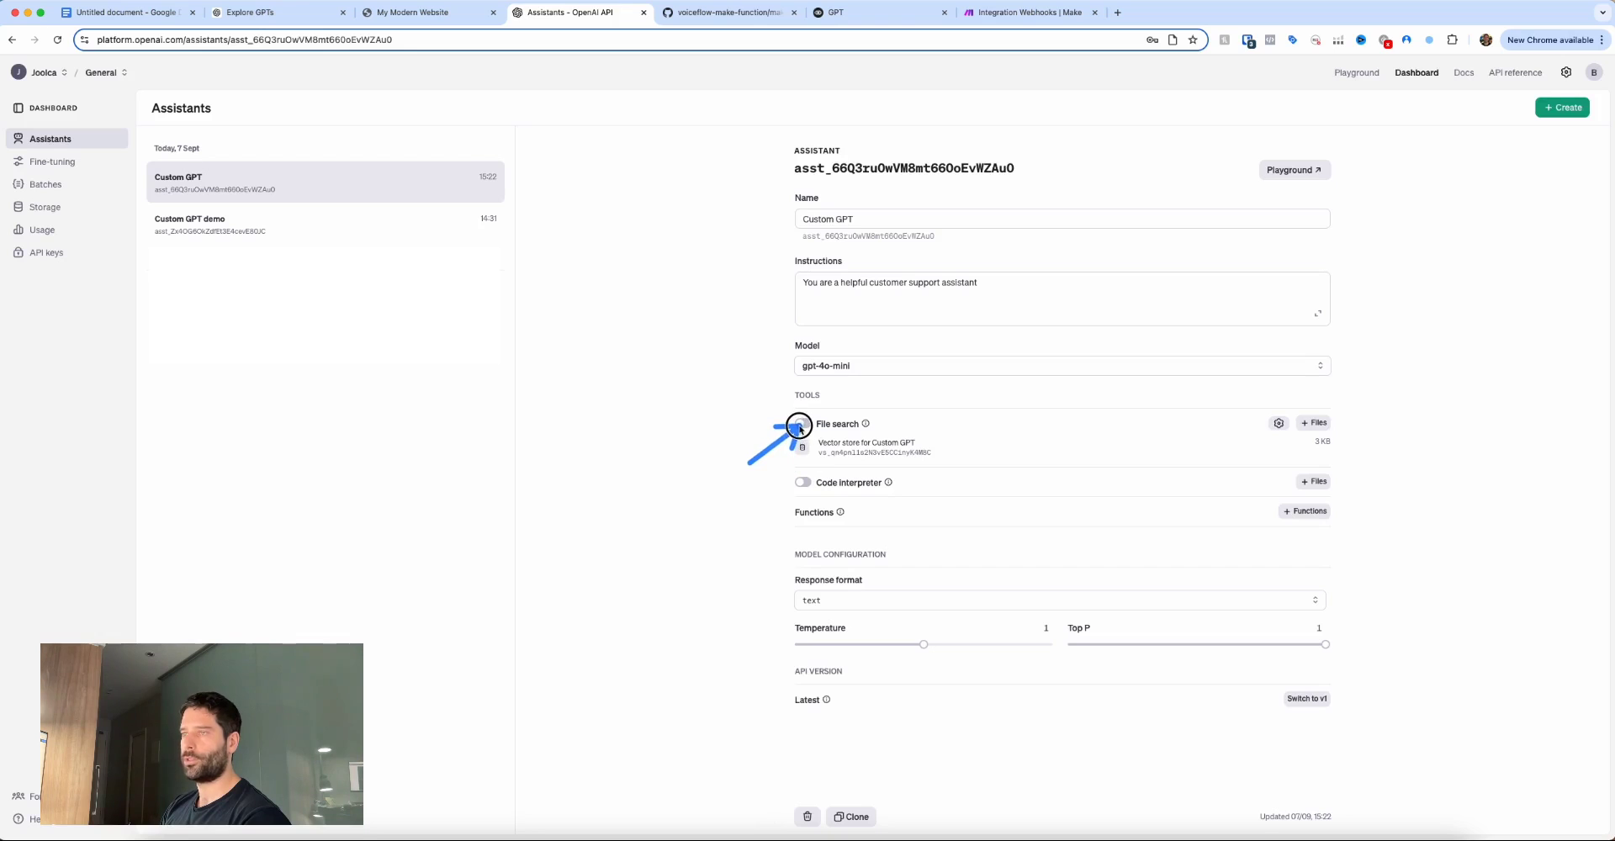
pyautogui.click(801, 424)
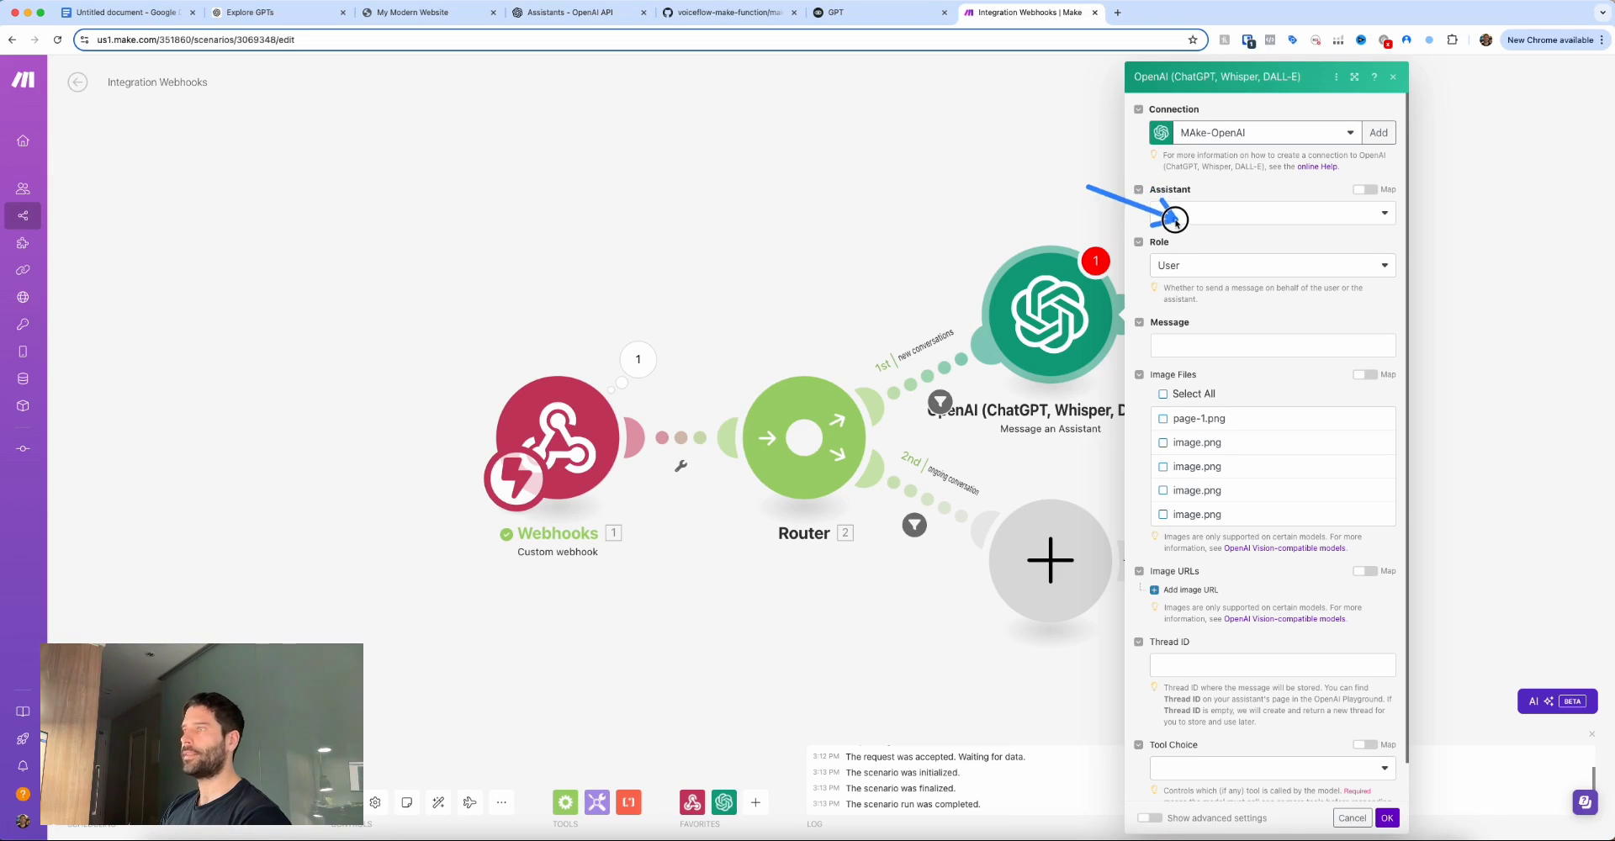
# Select the Custom GPT (gpt-4o-mini) assistant and map the webhook's userMessage as the message.
pyautogui.click(1175, 217)
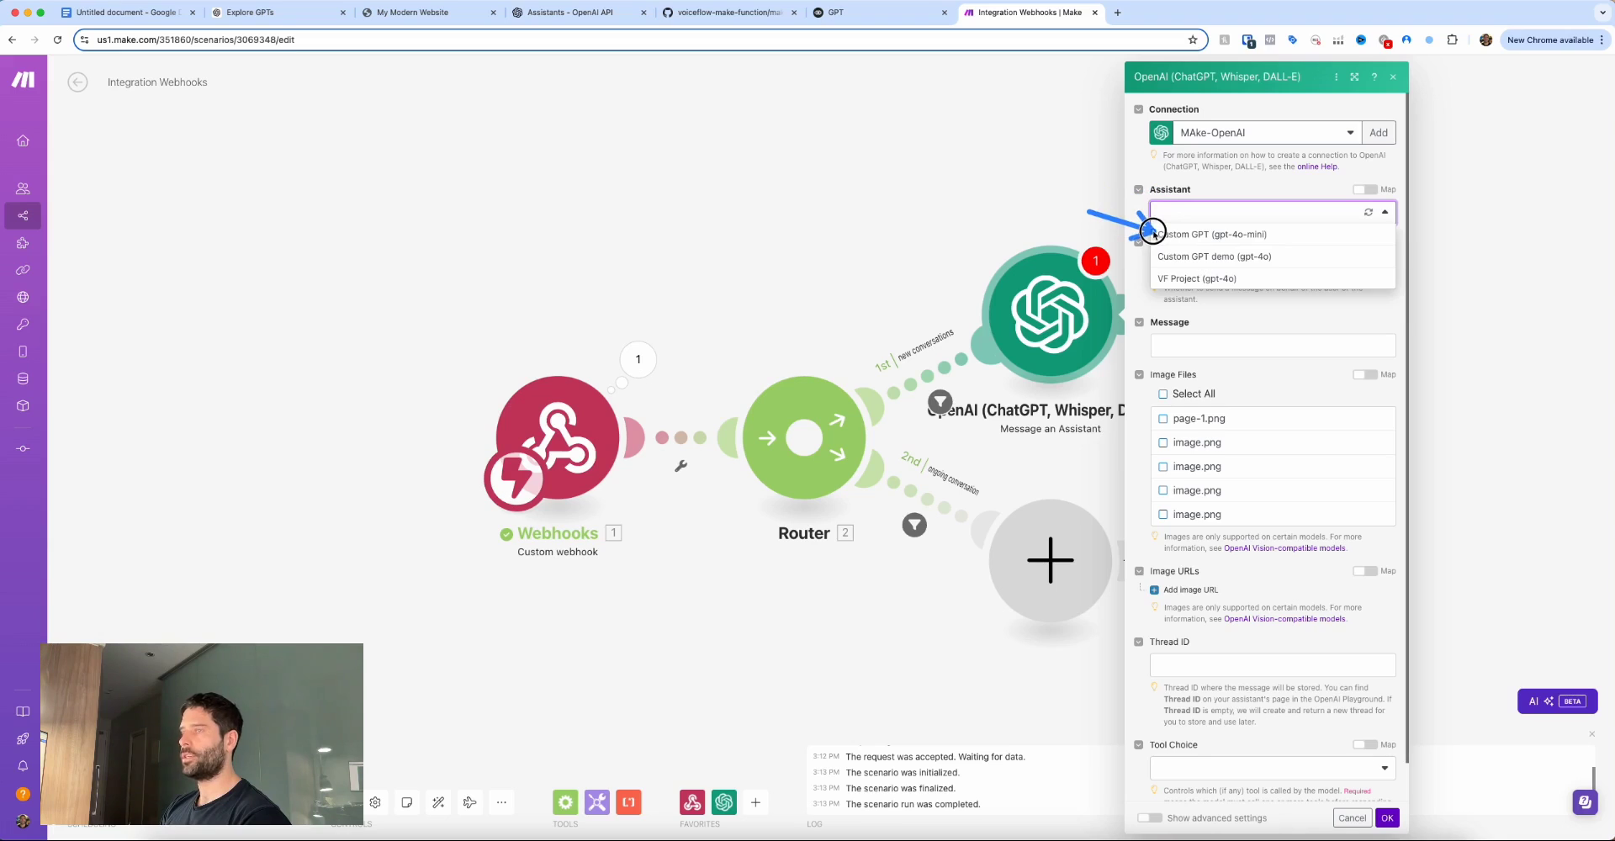
pyautogui.click(1156, 235)
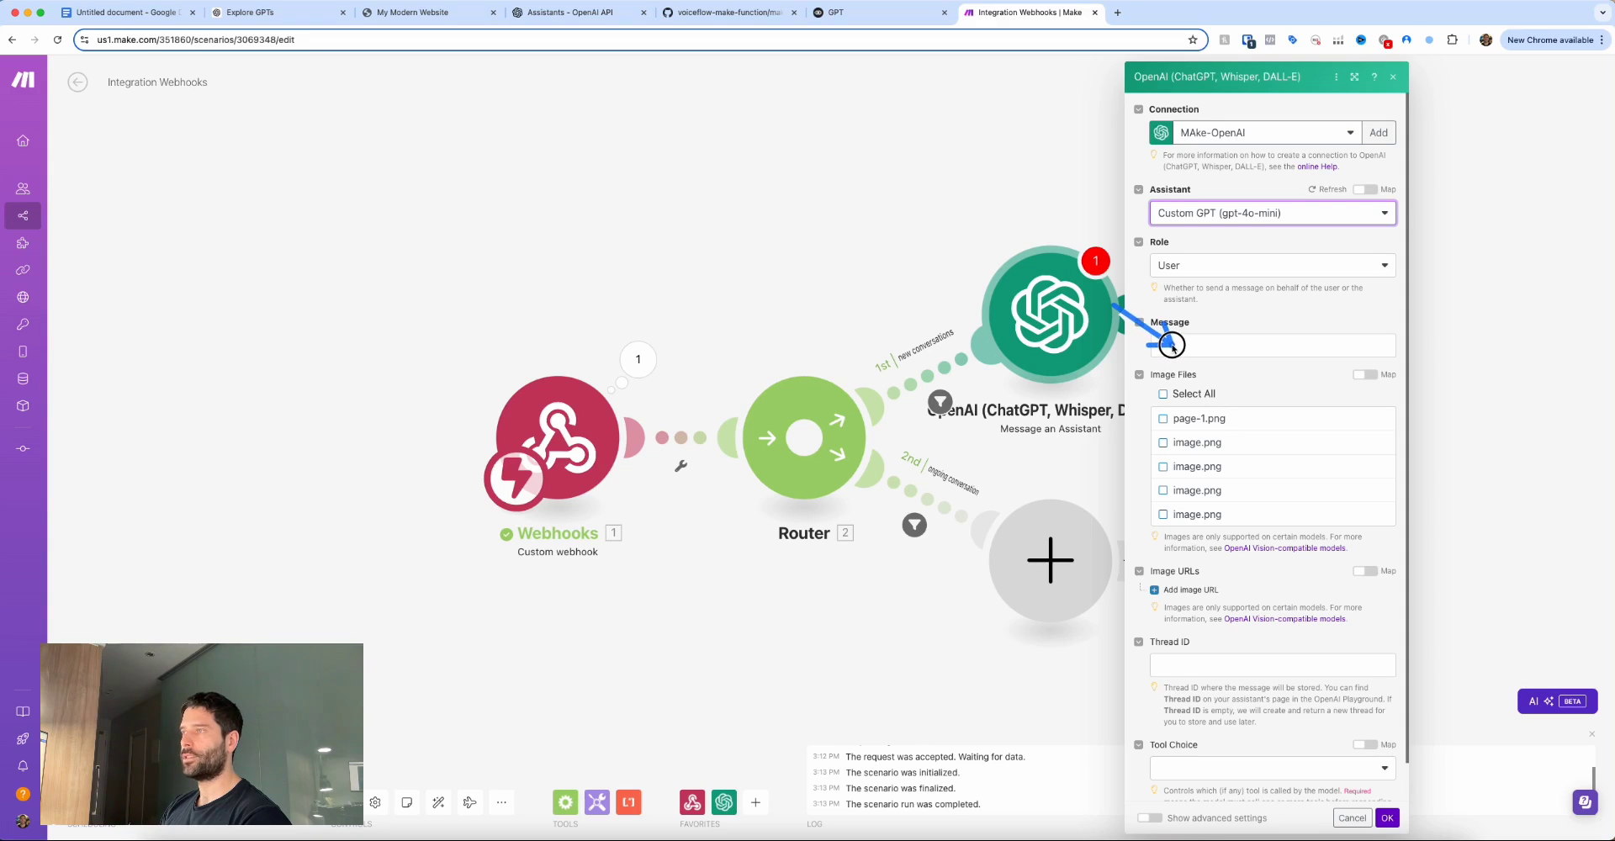
pyautogui.click(1174, 346)
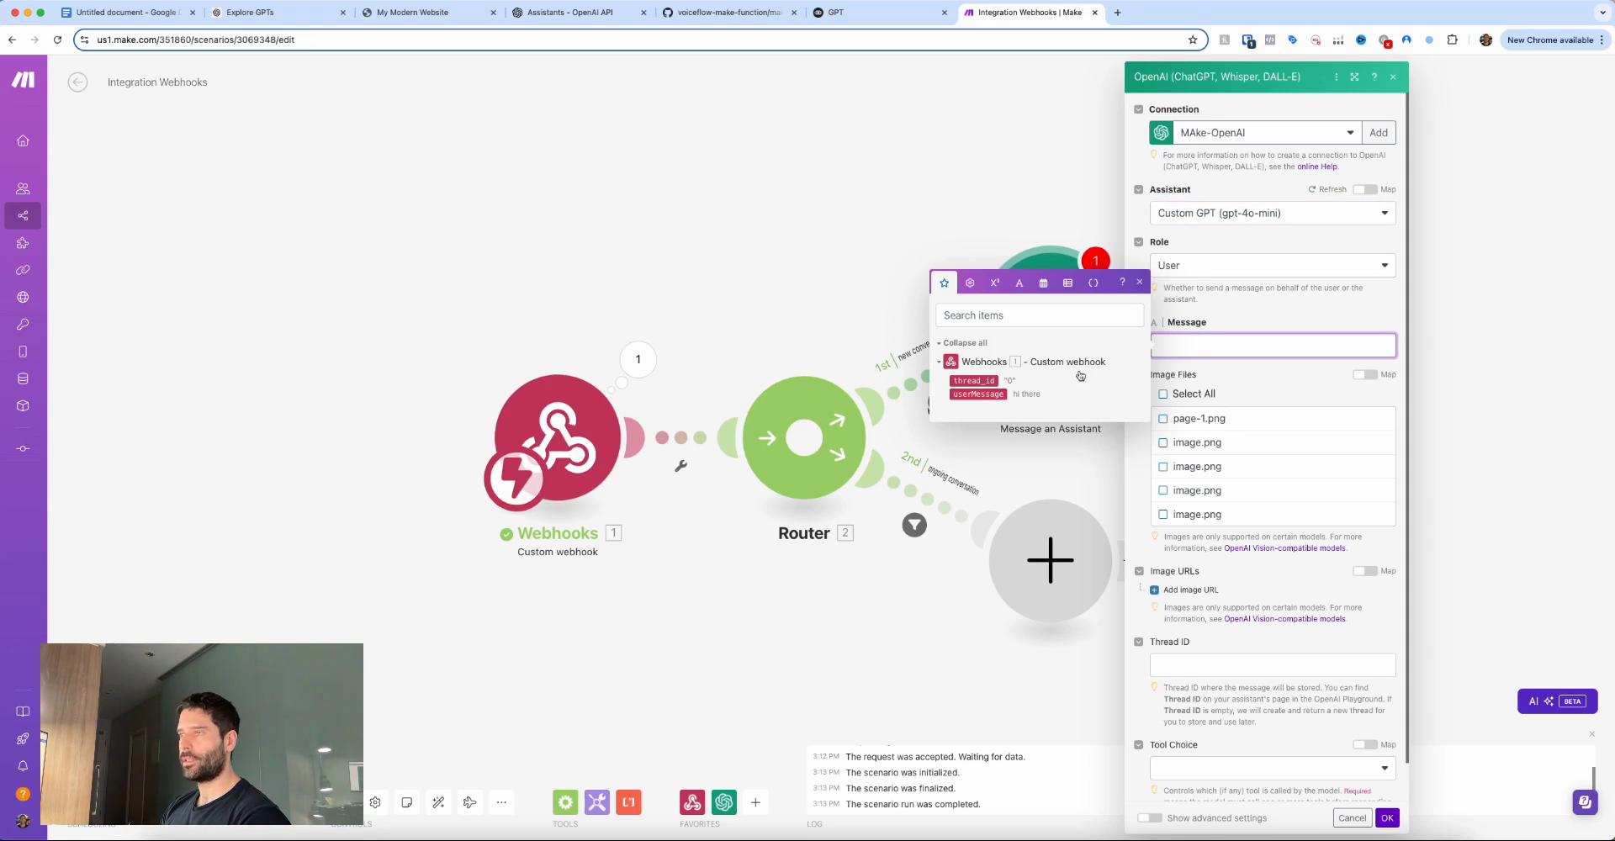
pyautogui.click(977, 394)
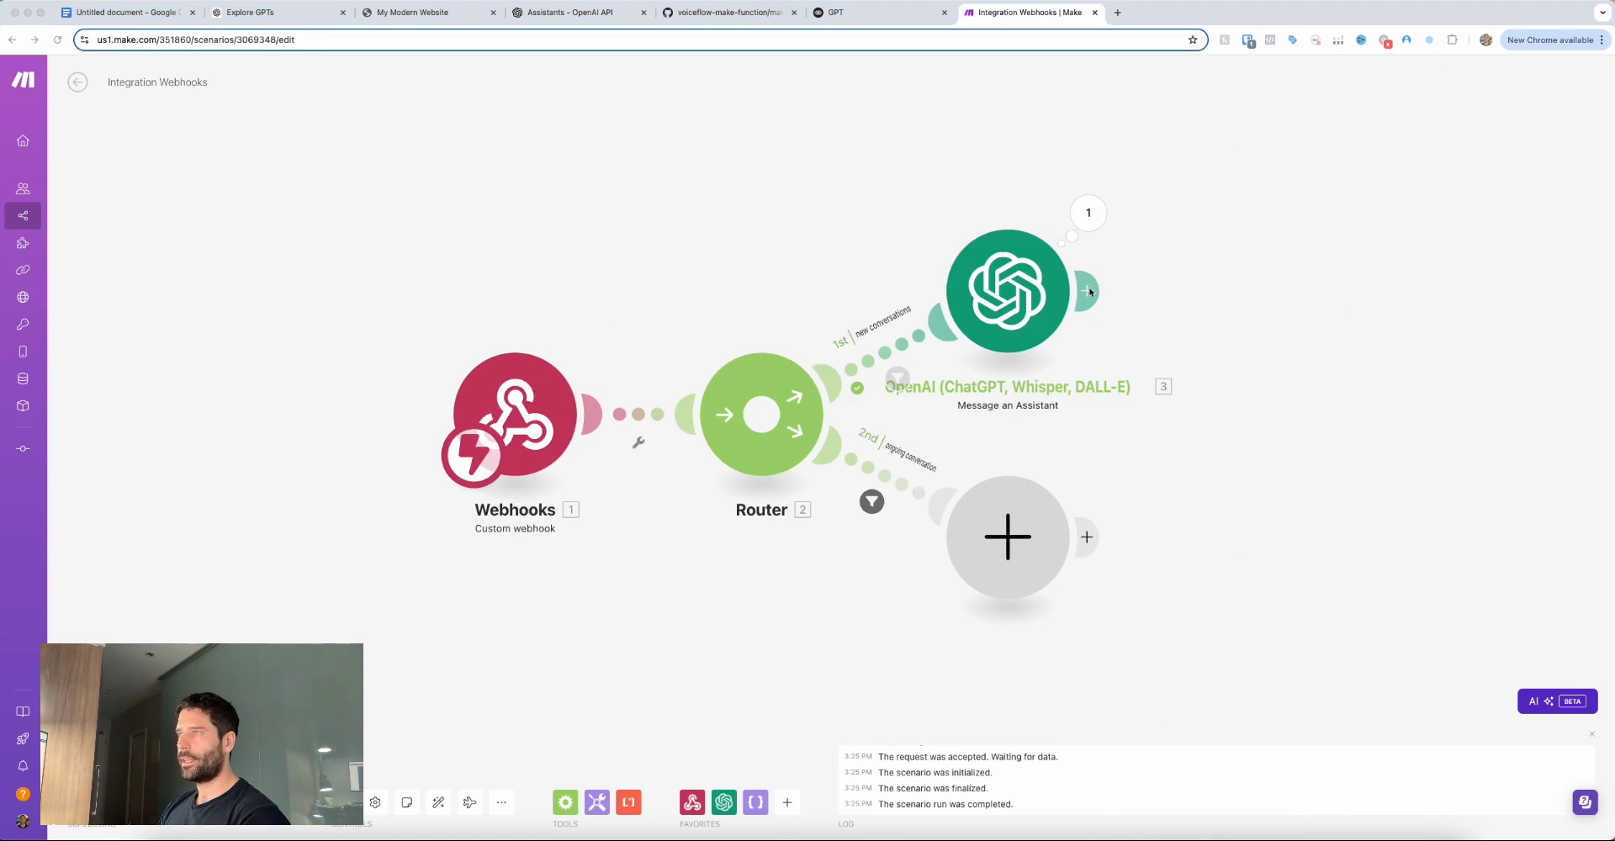
# Add a JSON Transform to JSON module after the OpenAI assistant module and position it.
pyautogui.click(1089, 292)
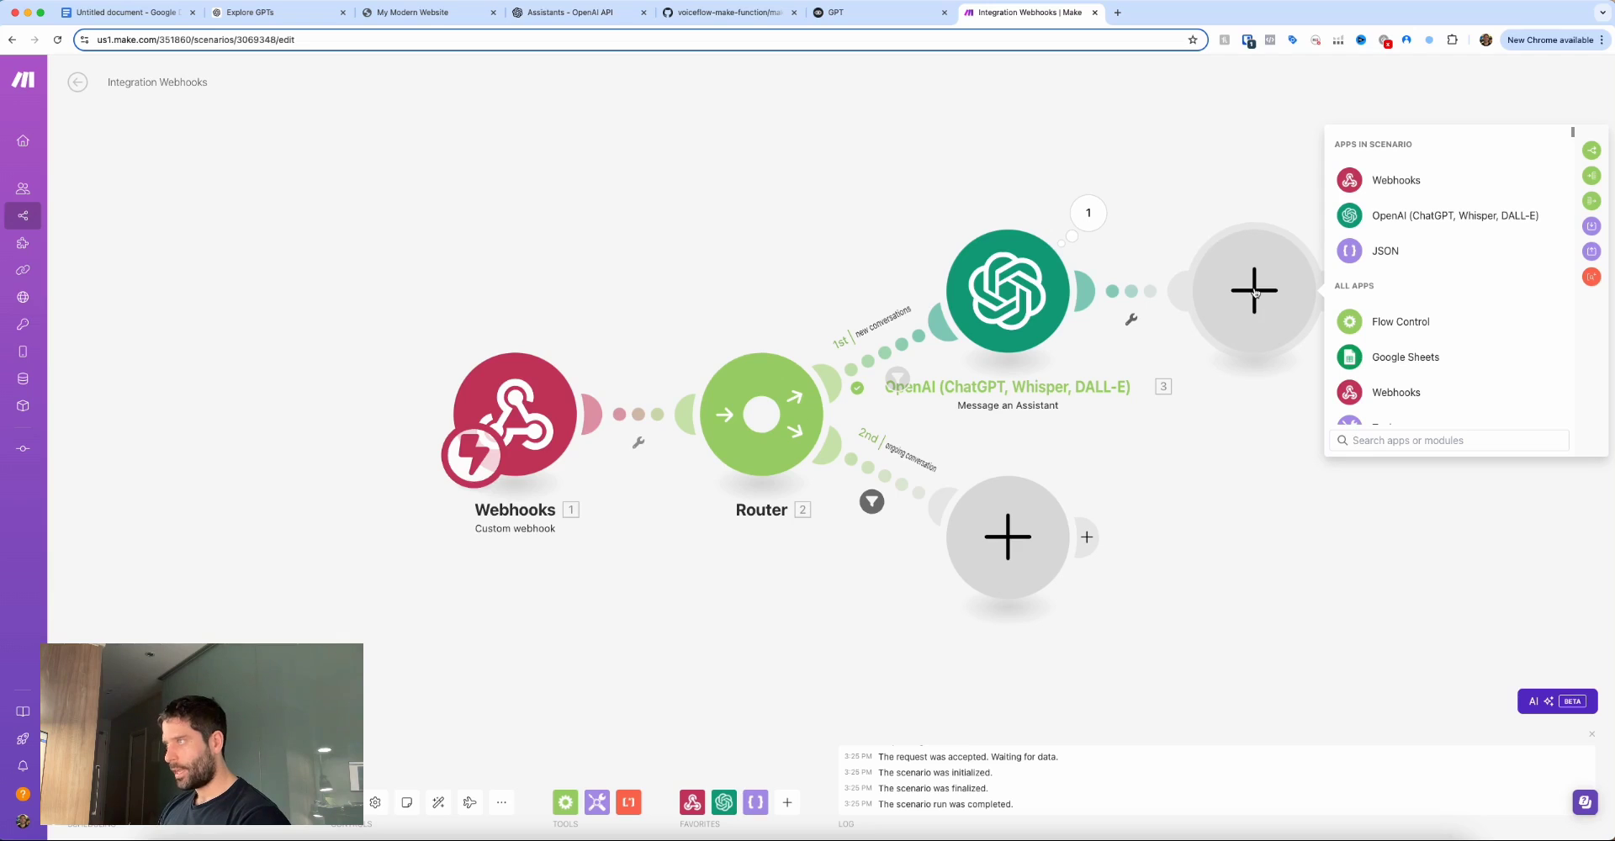
pyautogui.click(1399, 261)
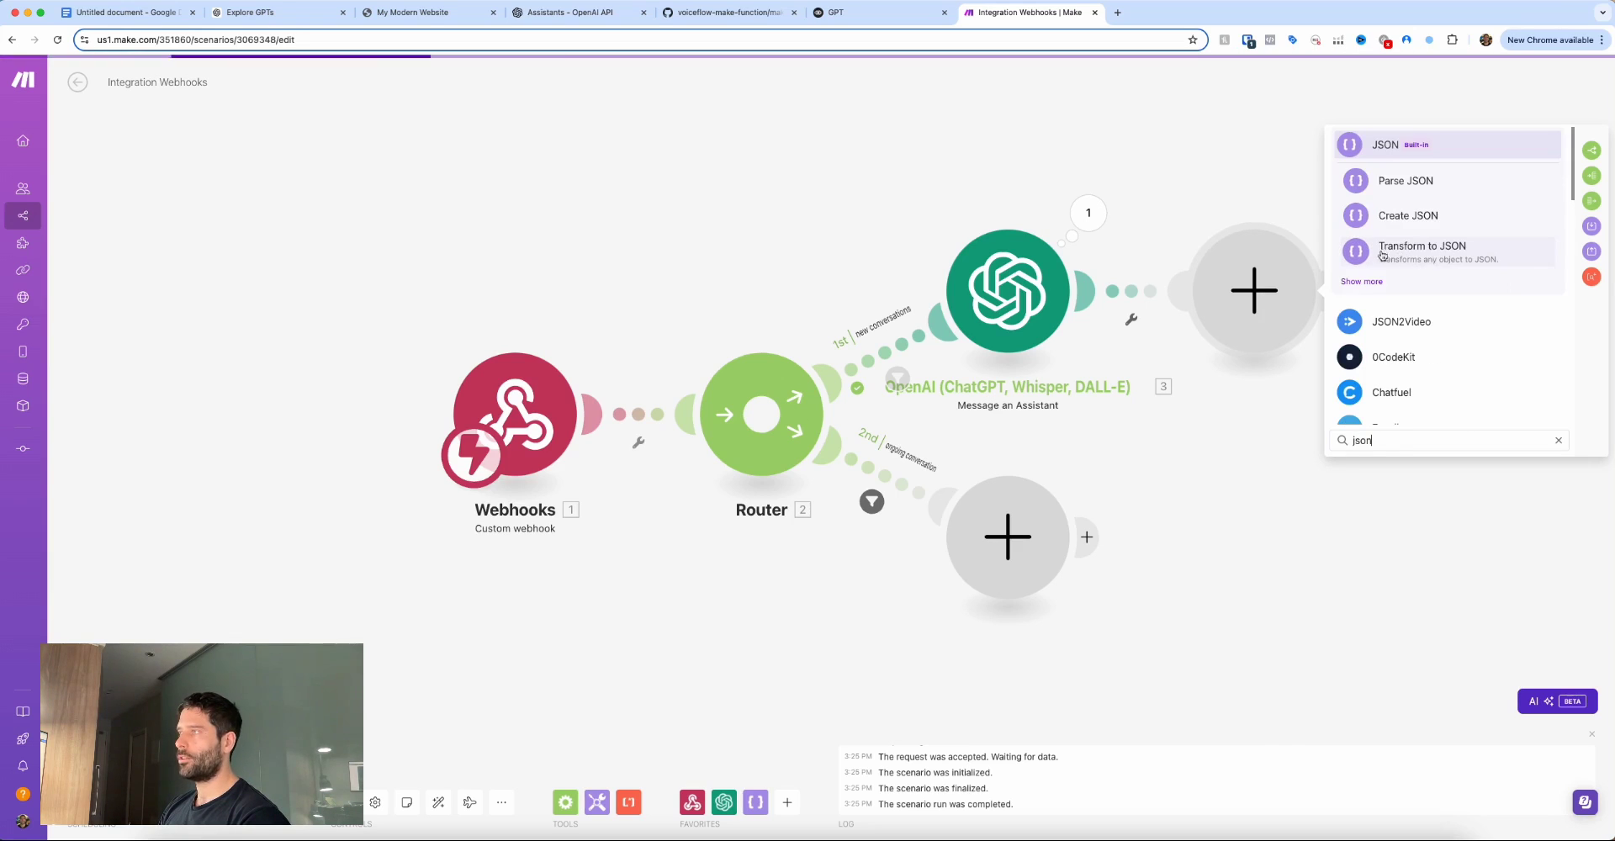
pyautogui.click(1403, 256)
pyautogui.click(1286, 186)
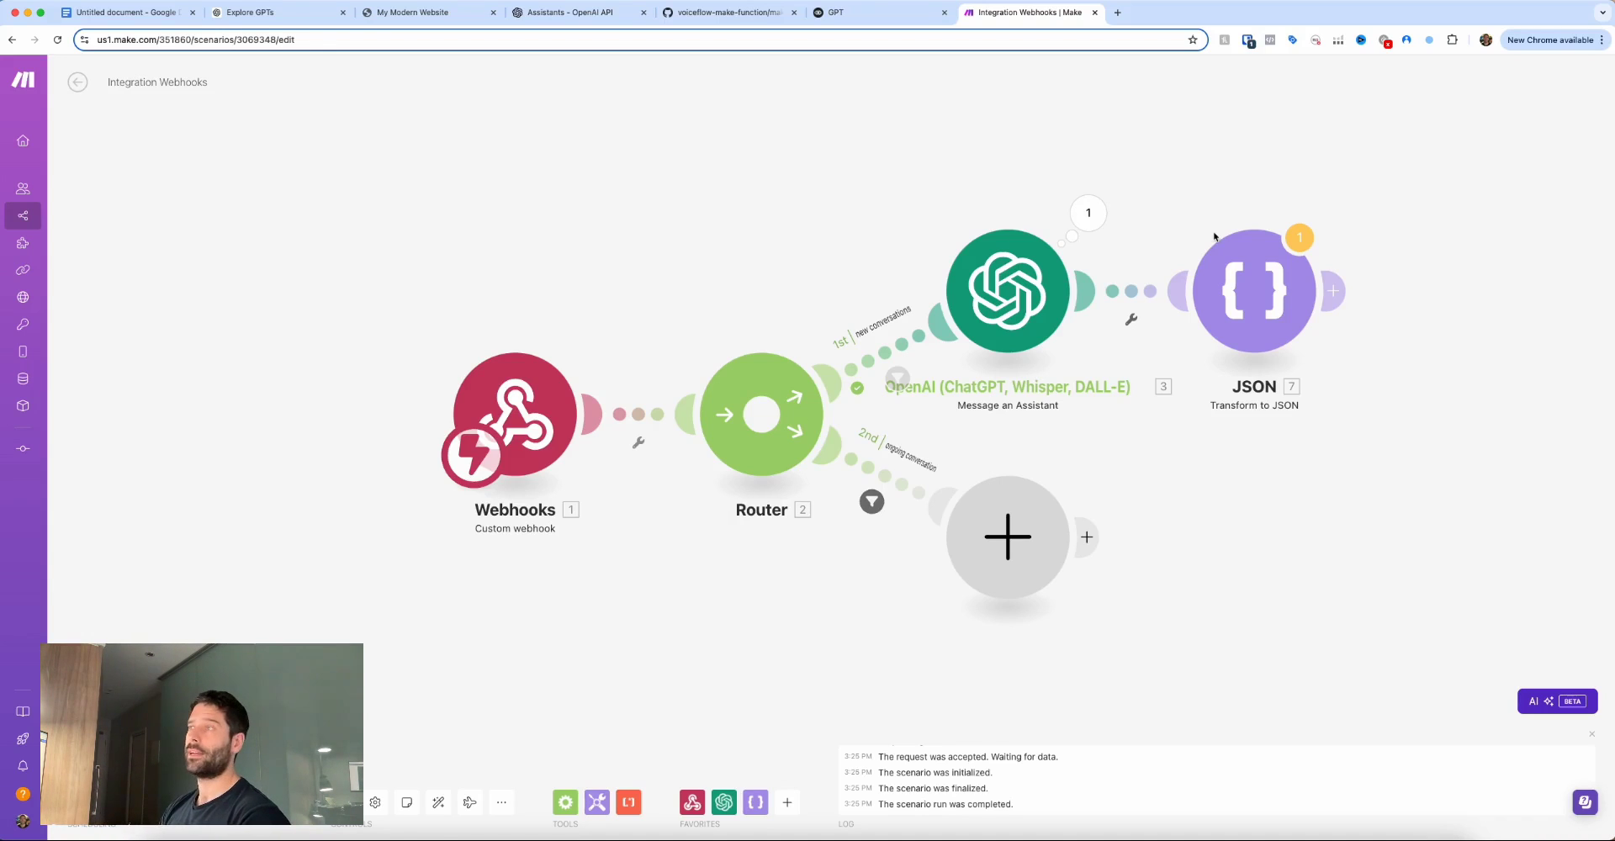
pyautogui.moveTo(1157, 186); pyautogui.dragTo(1082, 234)
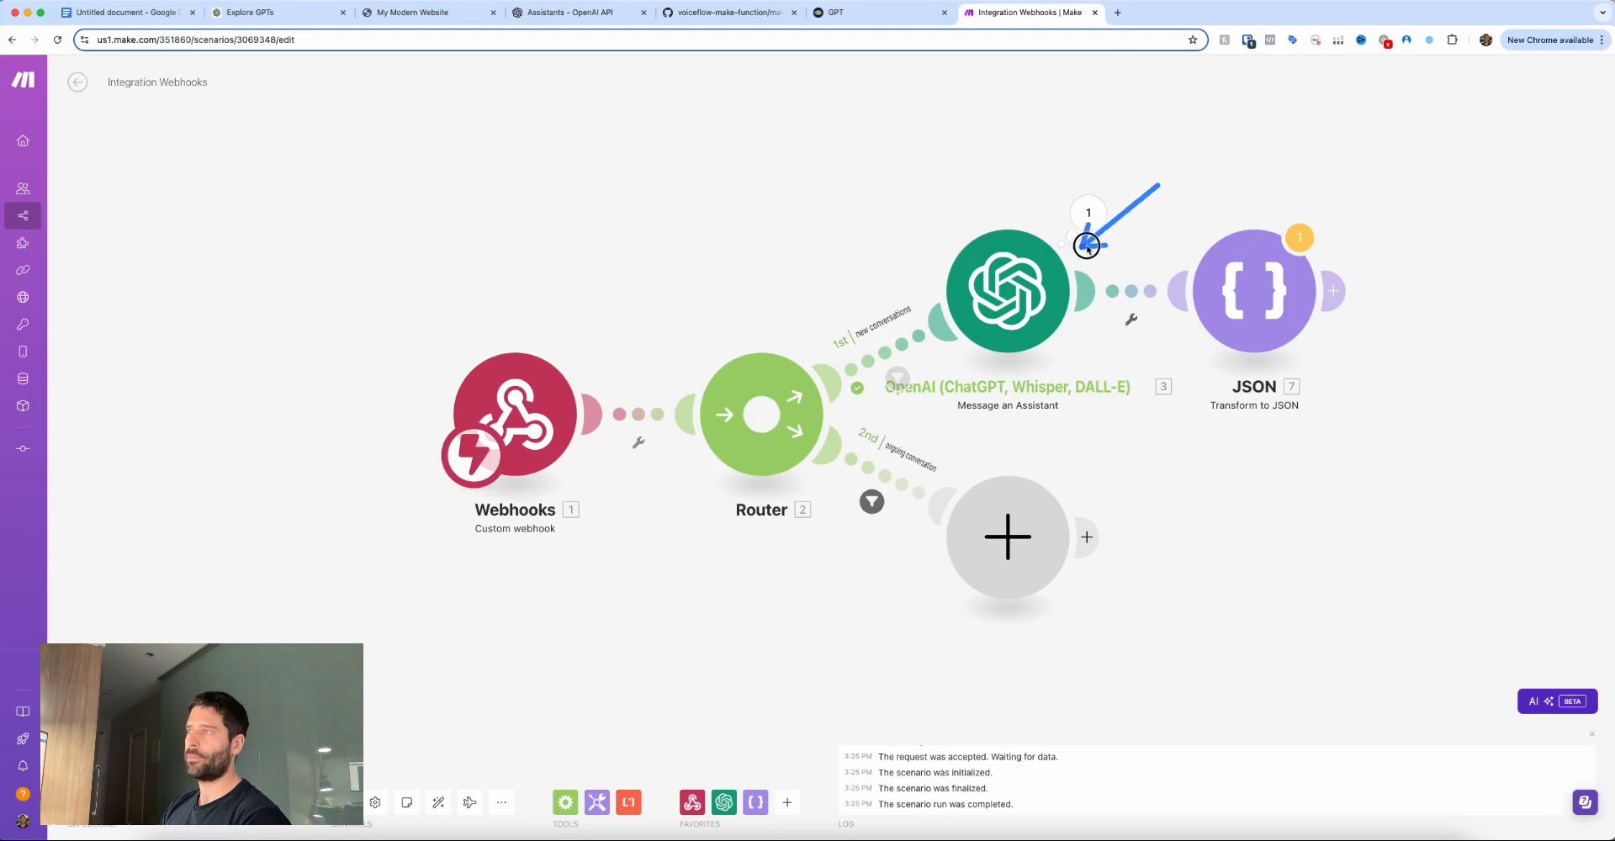
pyautogui.moveTo(1157, 183); pyautogui.dragTo(1214, 243)
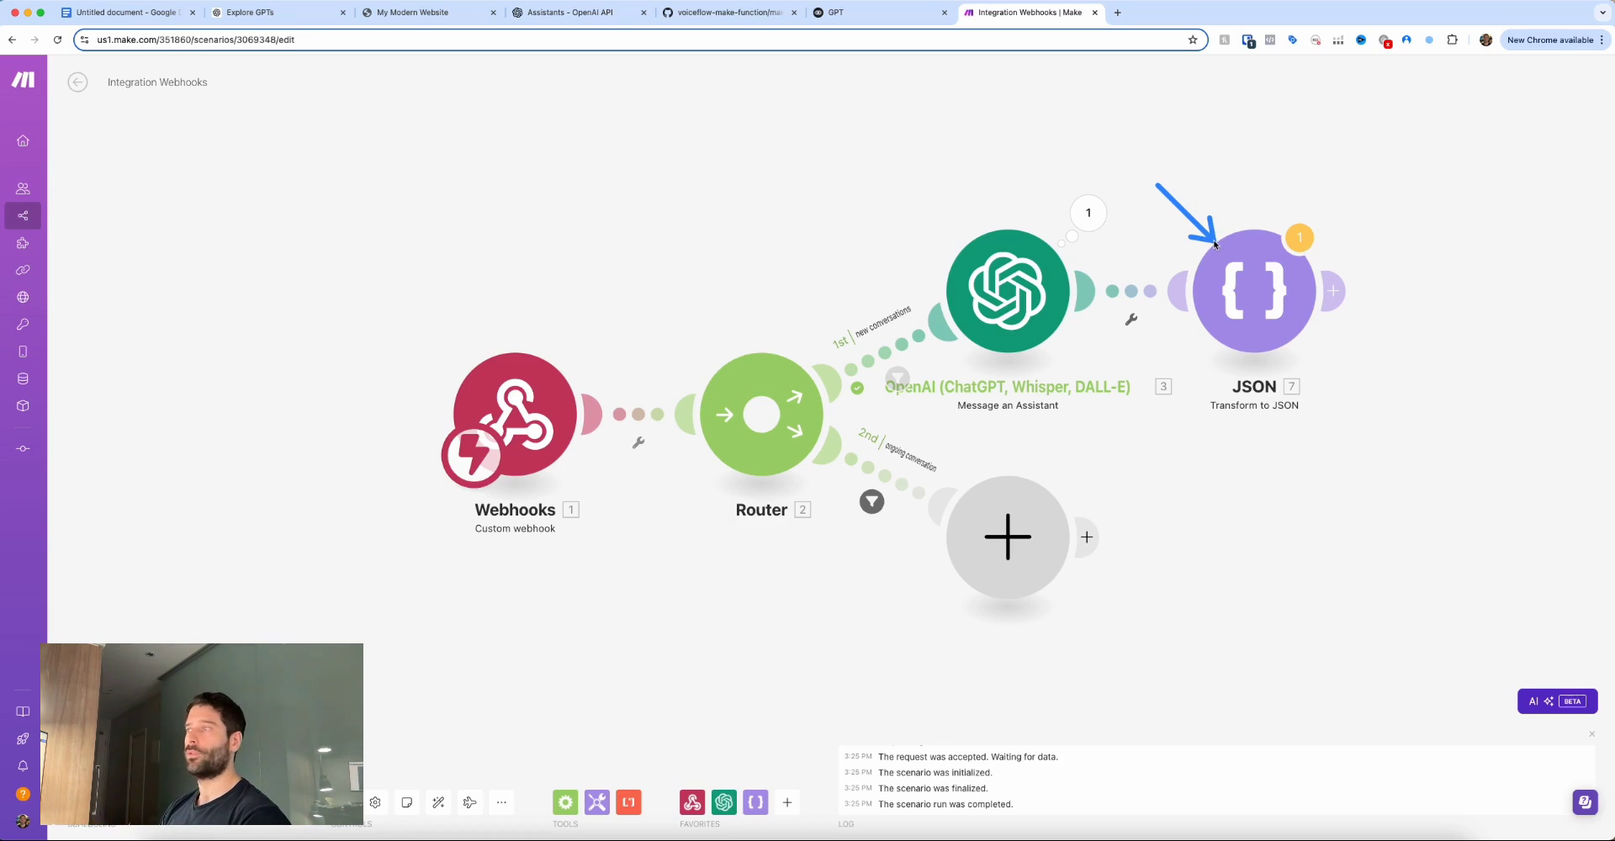
# Set the Transform to JSON module's Object to the assistant's 3. Result and save.
pyautogui.click(1244, 280)
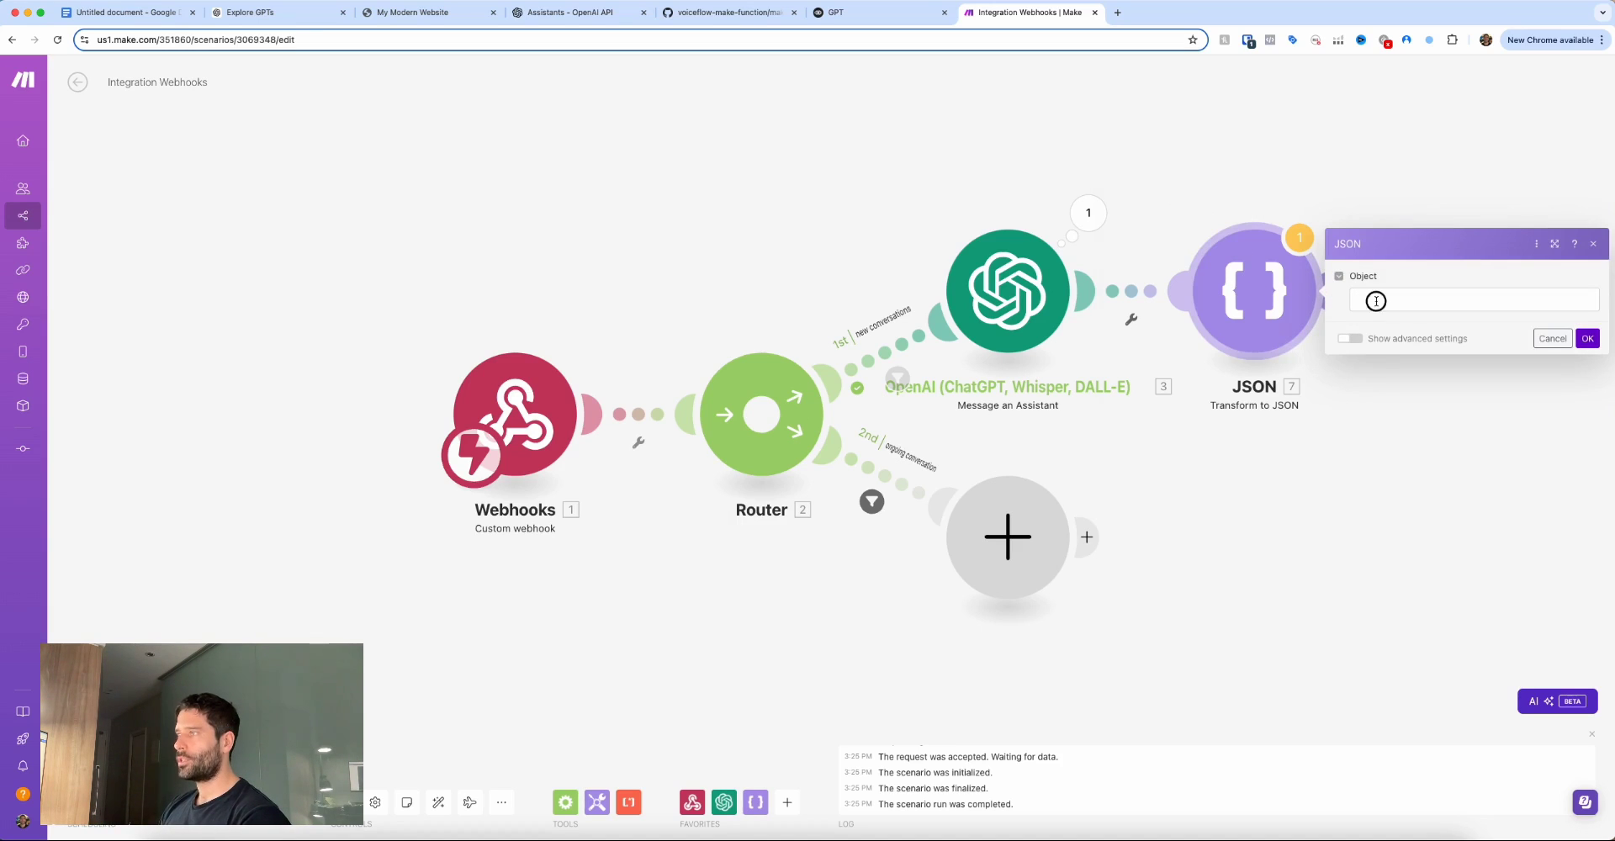
pyautogui.click(1376, 300)
pyautogui.moveTo(1062, 245); pyautogui.dragTo(1144, 239)
pyautogui.click(1166, 239)
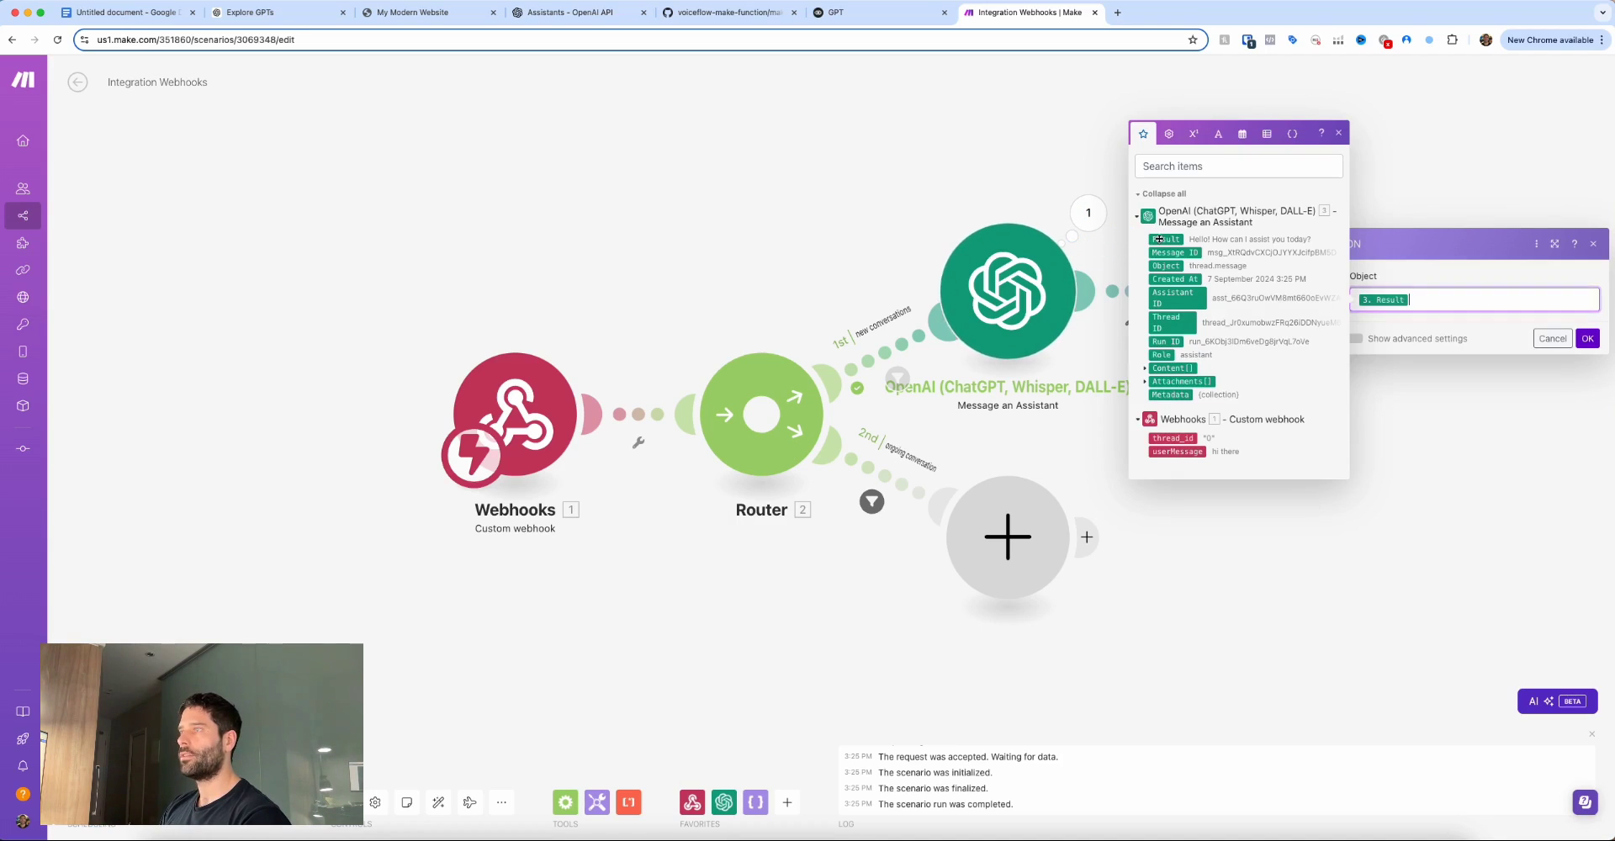
pyautogui.click(1584, 339)
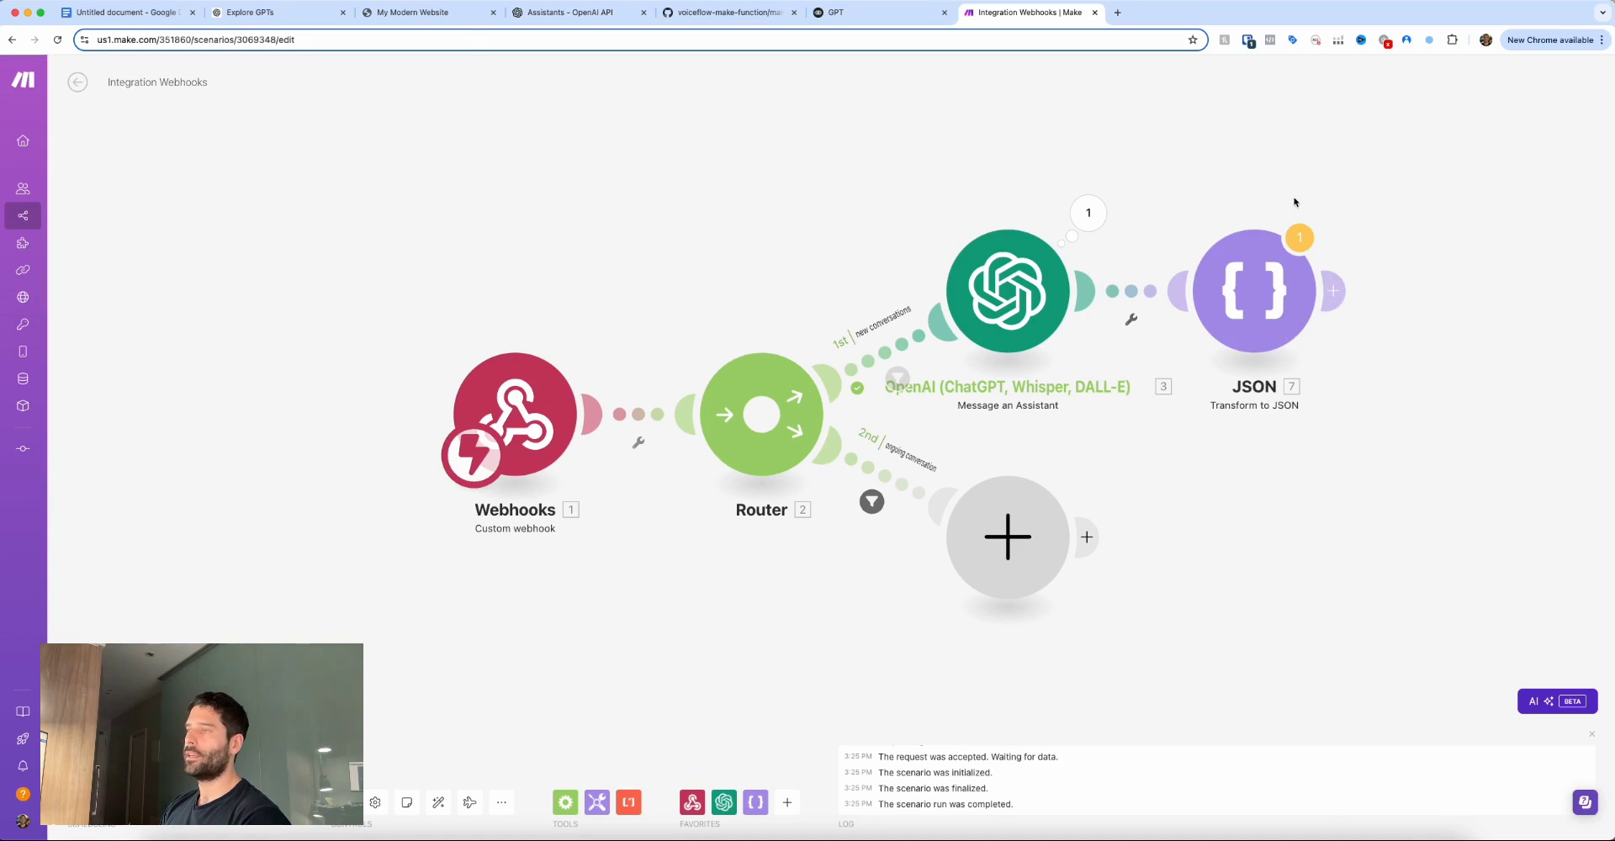
pyautogui.moveTo(1116, 153)
pyautogui.mouseDown()
pyautogui.moveTo(1055, 214)
pyautogui.moveTo(1097, 187)
pyautogui.moveTo(1201, 240)
pyautogui.mouseUp()
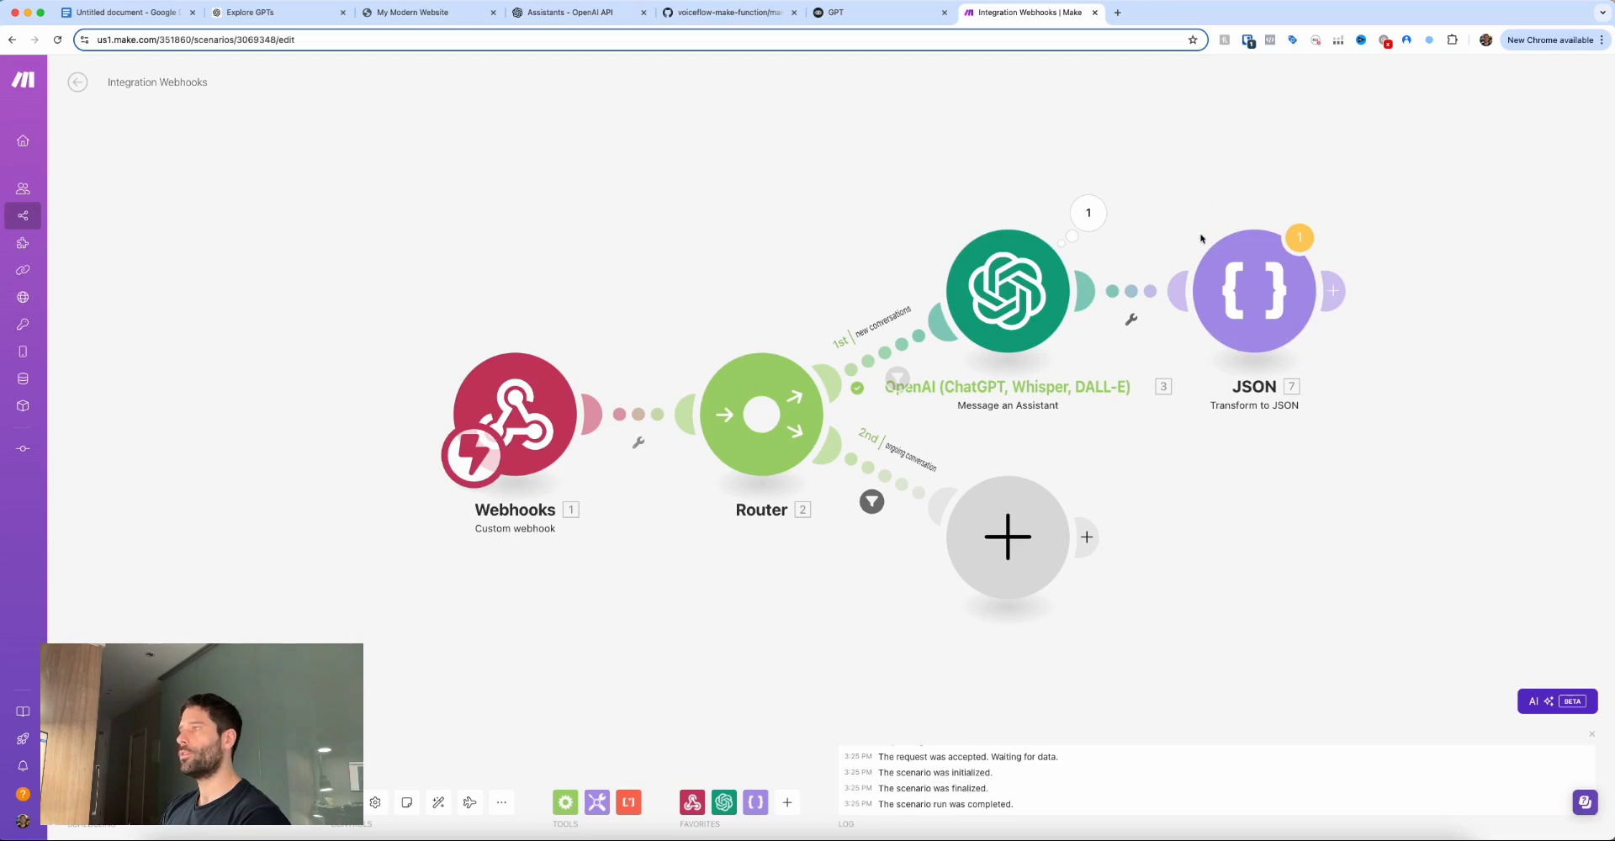
# Add a Webhook response module after the JSON step.
pyautogui.click(1338, 290)
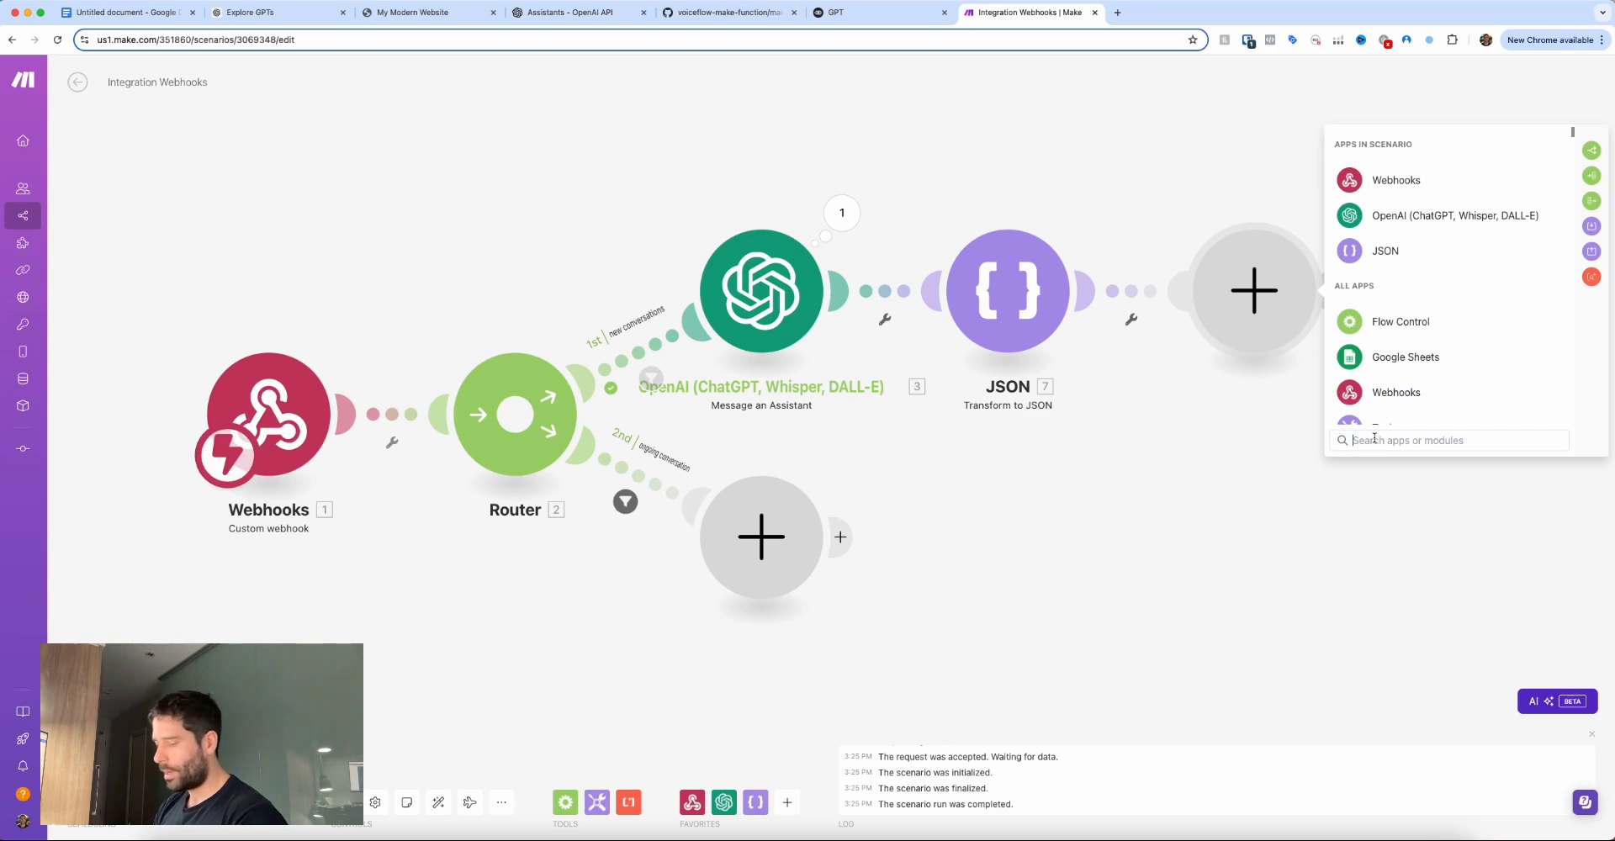
pyautogui.write('webhook')
pyautogui.click(1416, 183)
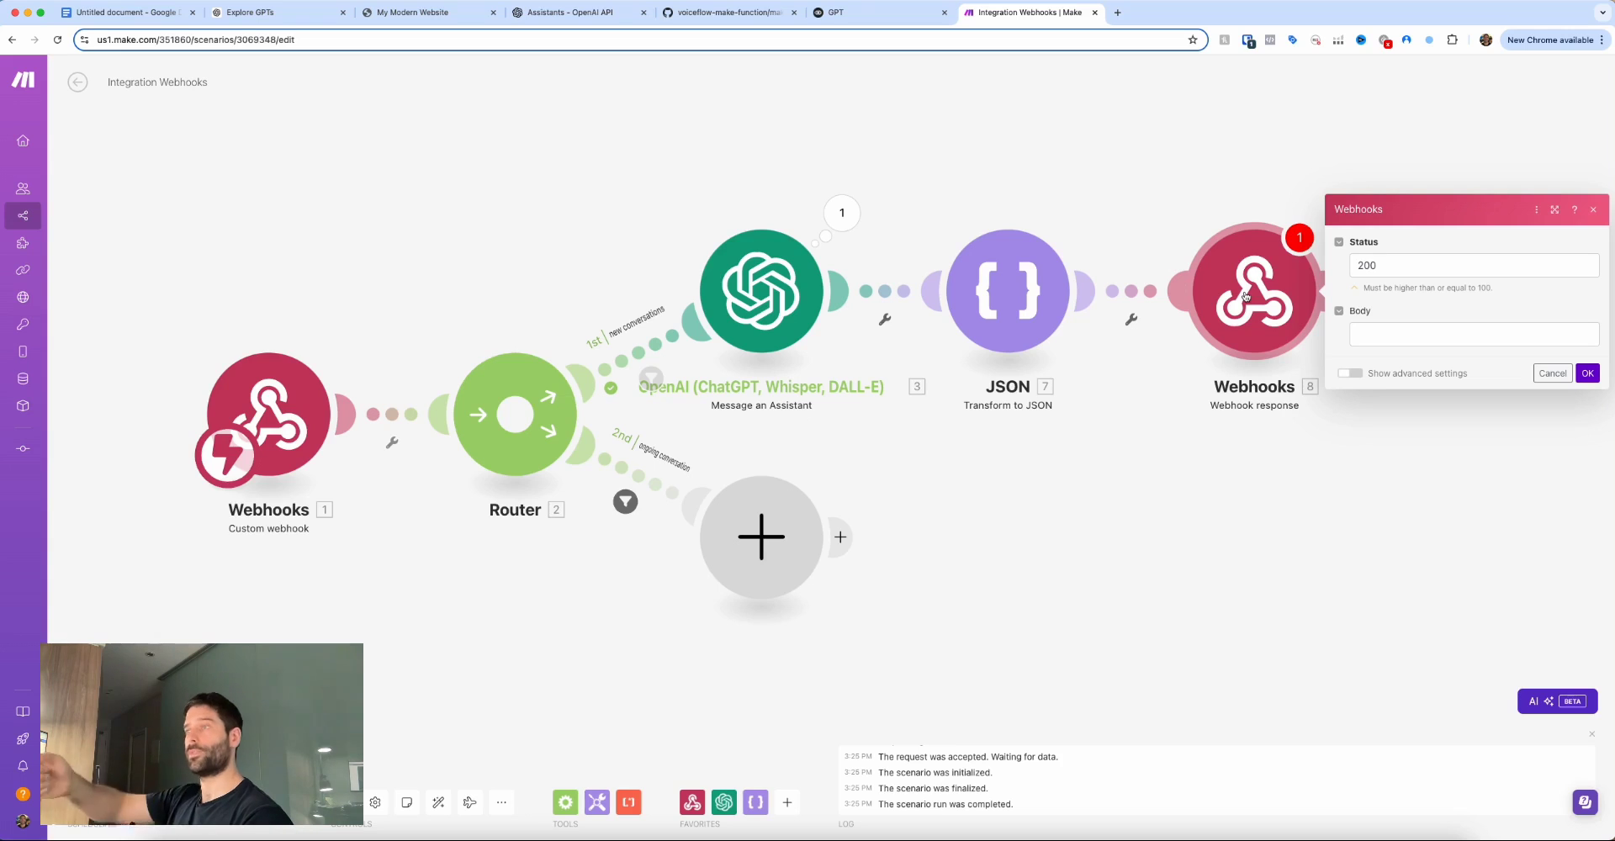
# Write the response body as {"message": mapped 7. JSON string}, keeping status 200.
pyautogui.click(1392, 332)
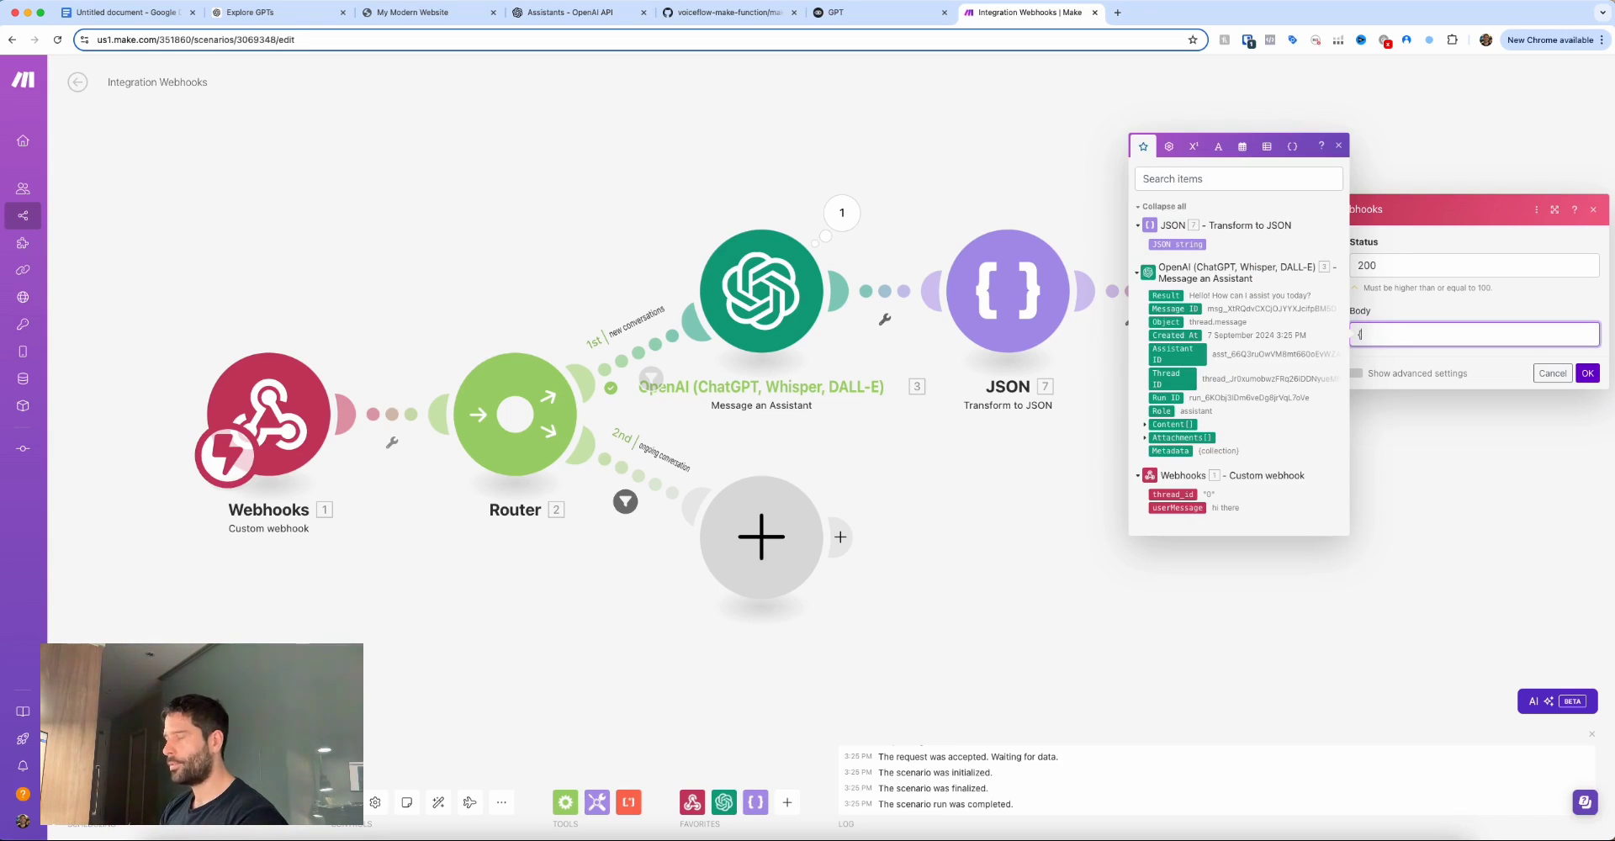
pyautogui.write('{"message')
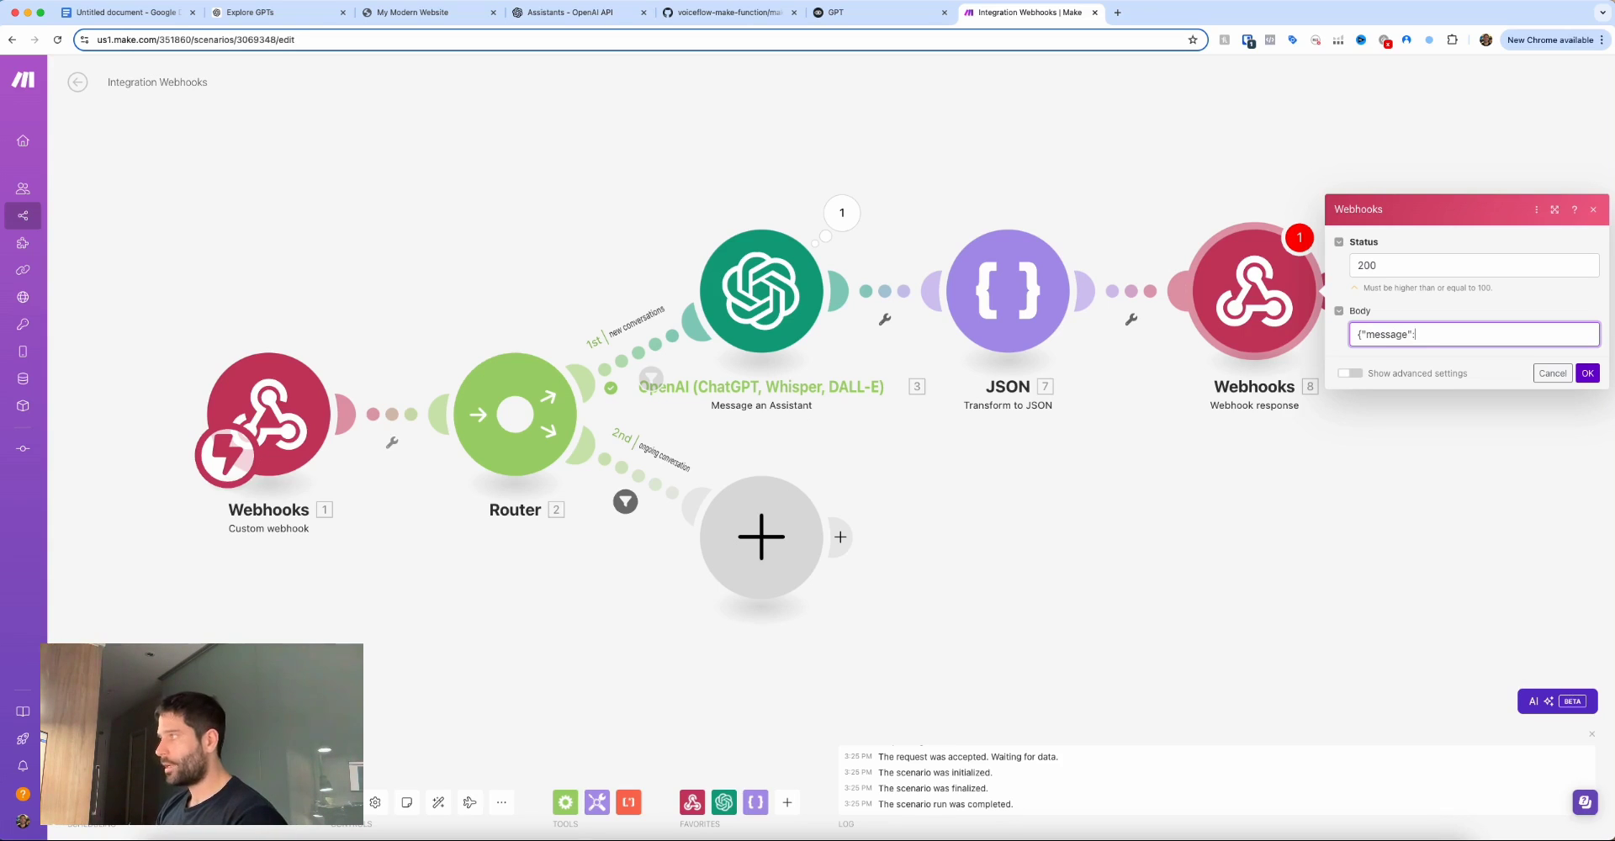
pyautogui.write(':')
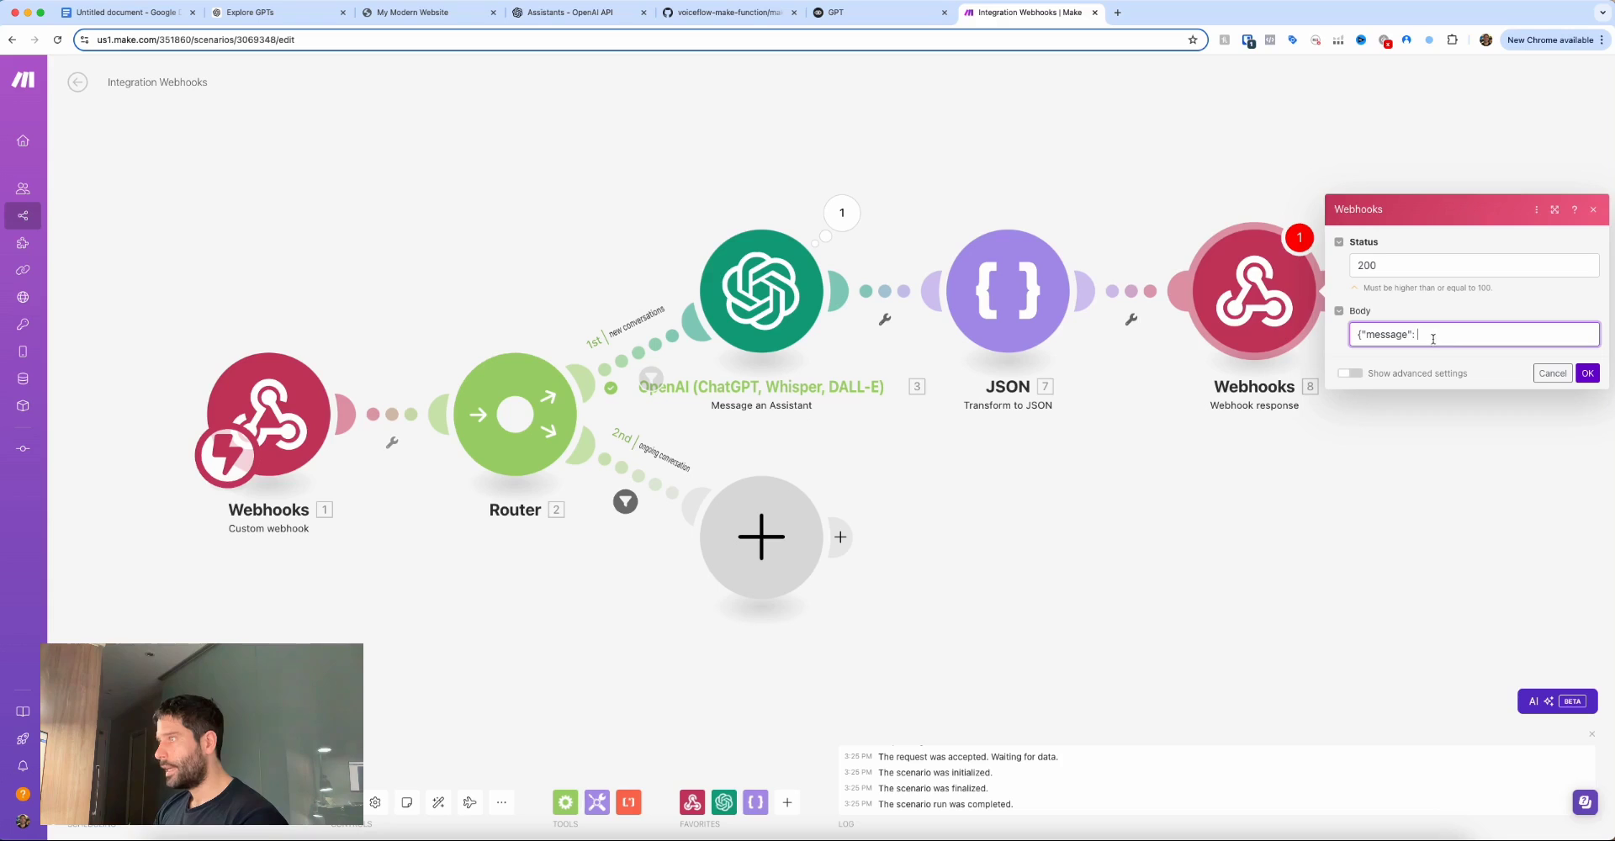
pyautogui.click(1431, 336)
pyautogui.click(1176, 243)
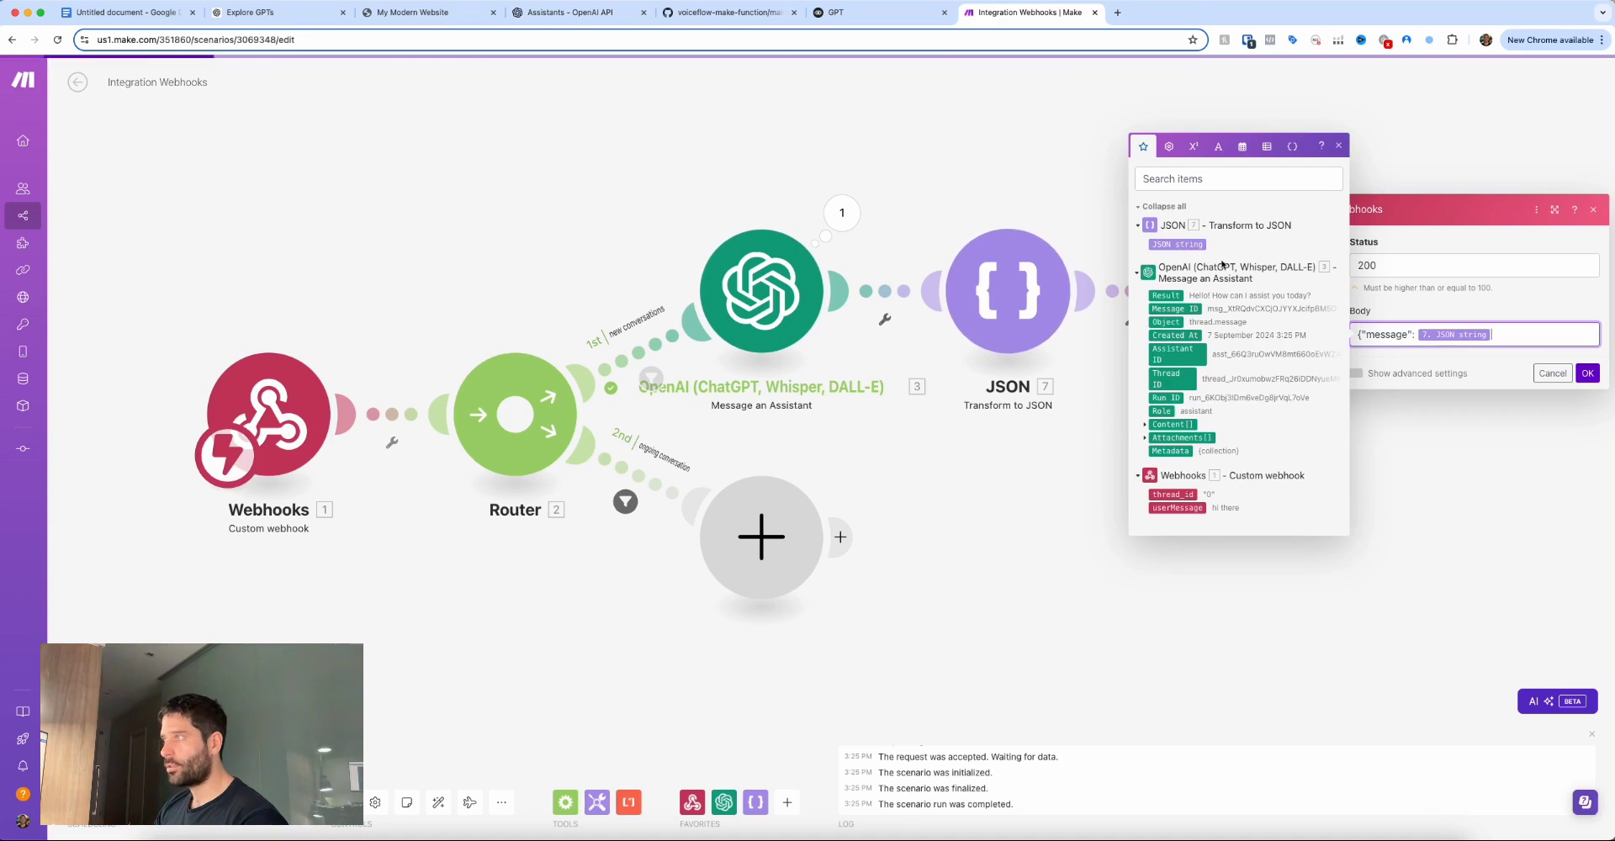
pyautogui.write('}')
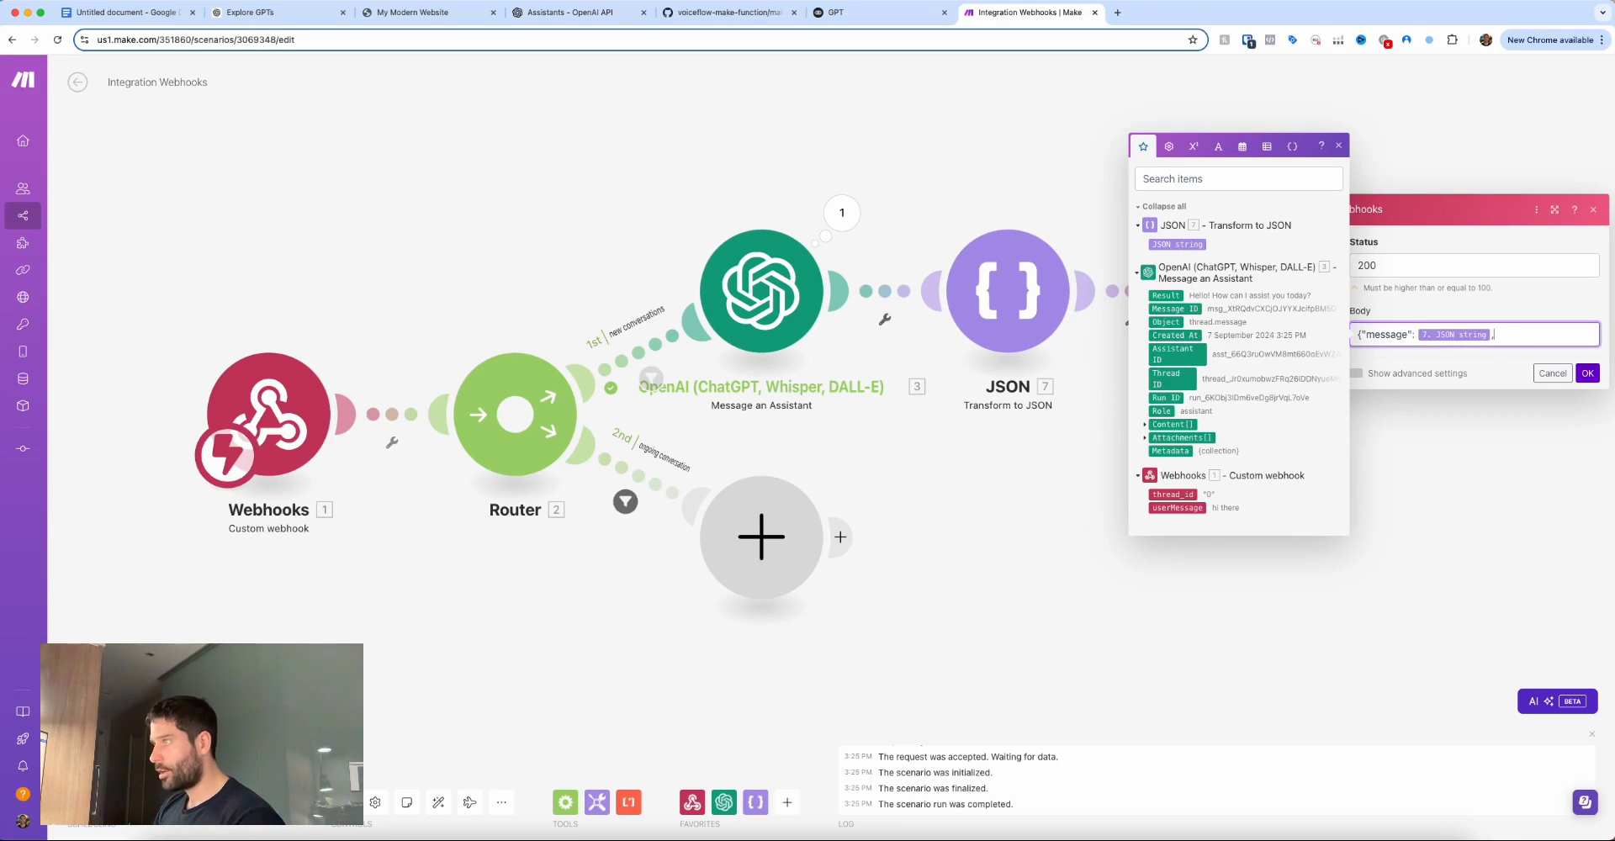
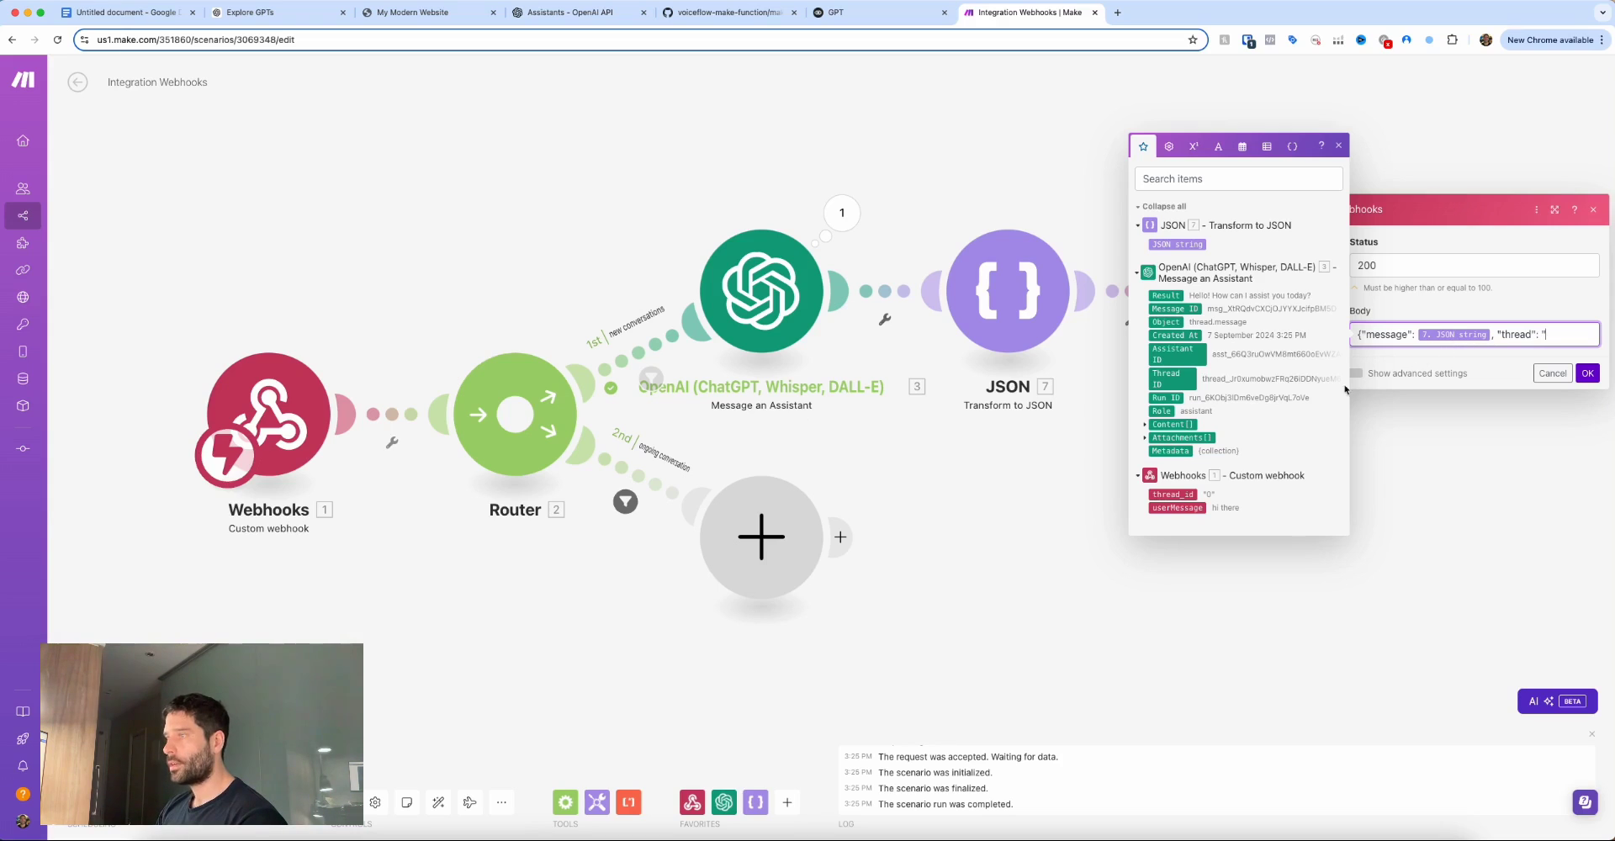
# Map 3. Thread ID as the 'thread' value, add the closing brace, and recheck the response module.
pyautogui.click(1192, 377)
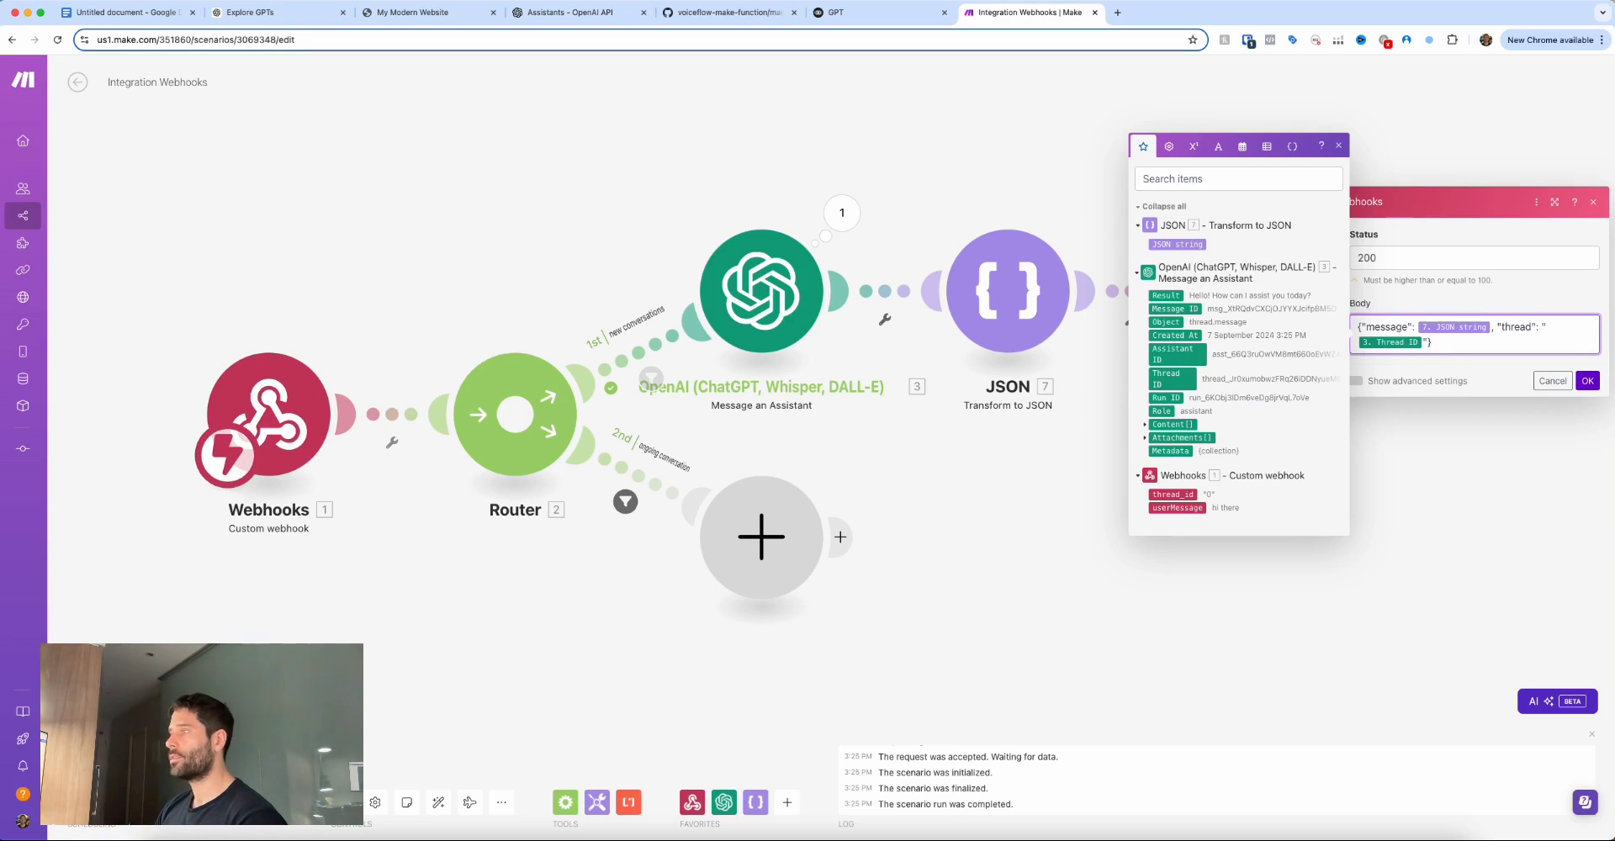
pyautogui.write('}')
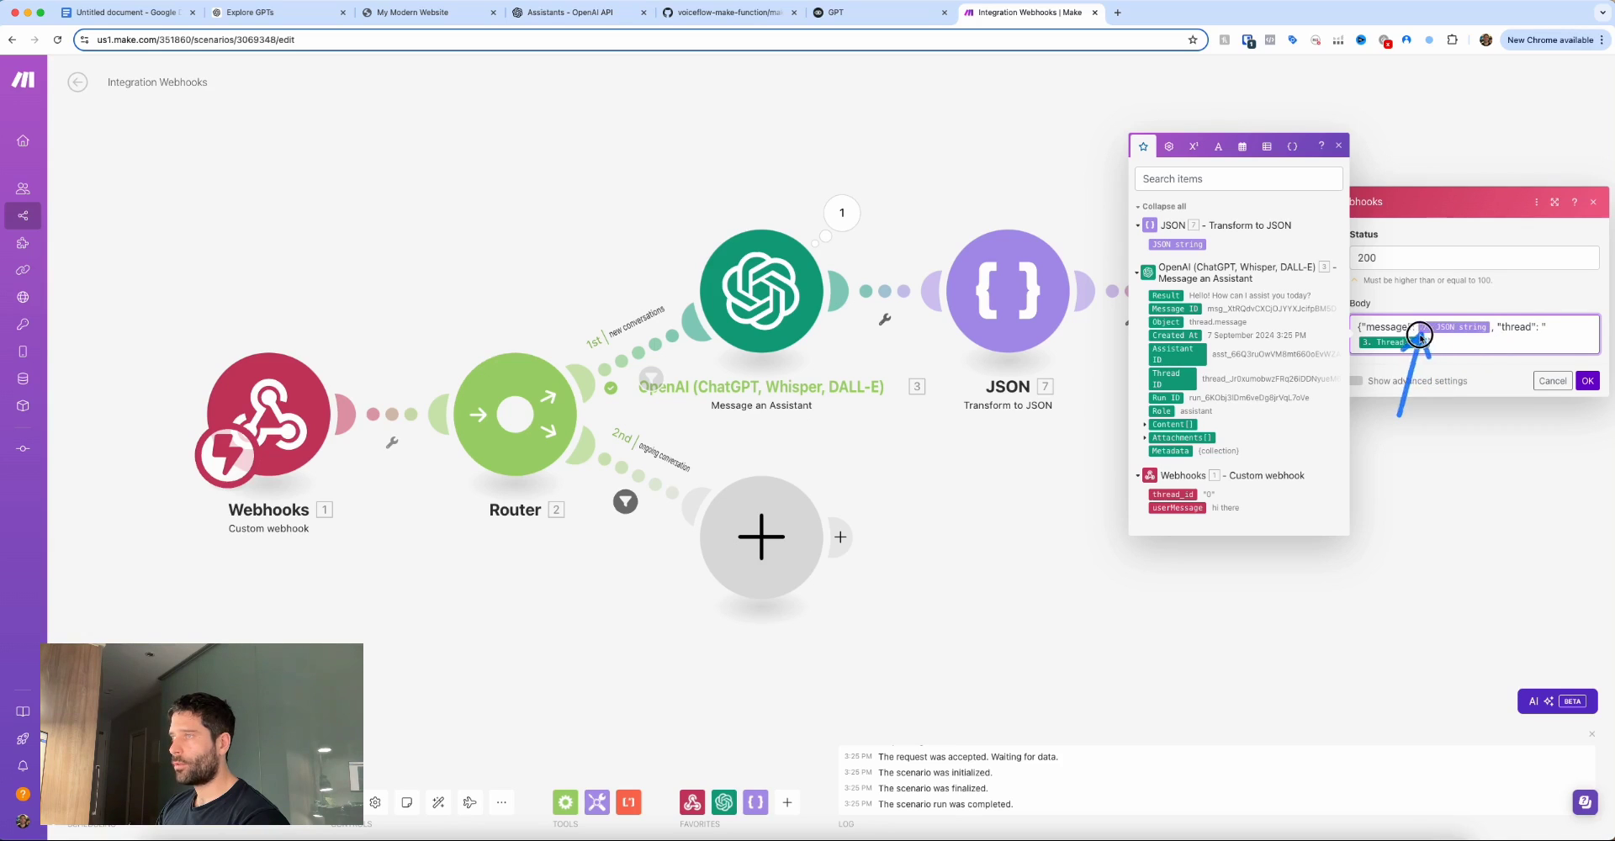
pyautogui.click(896, 190)
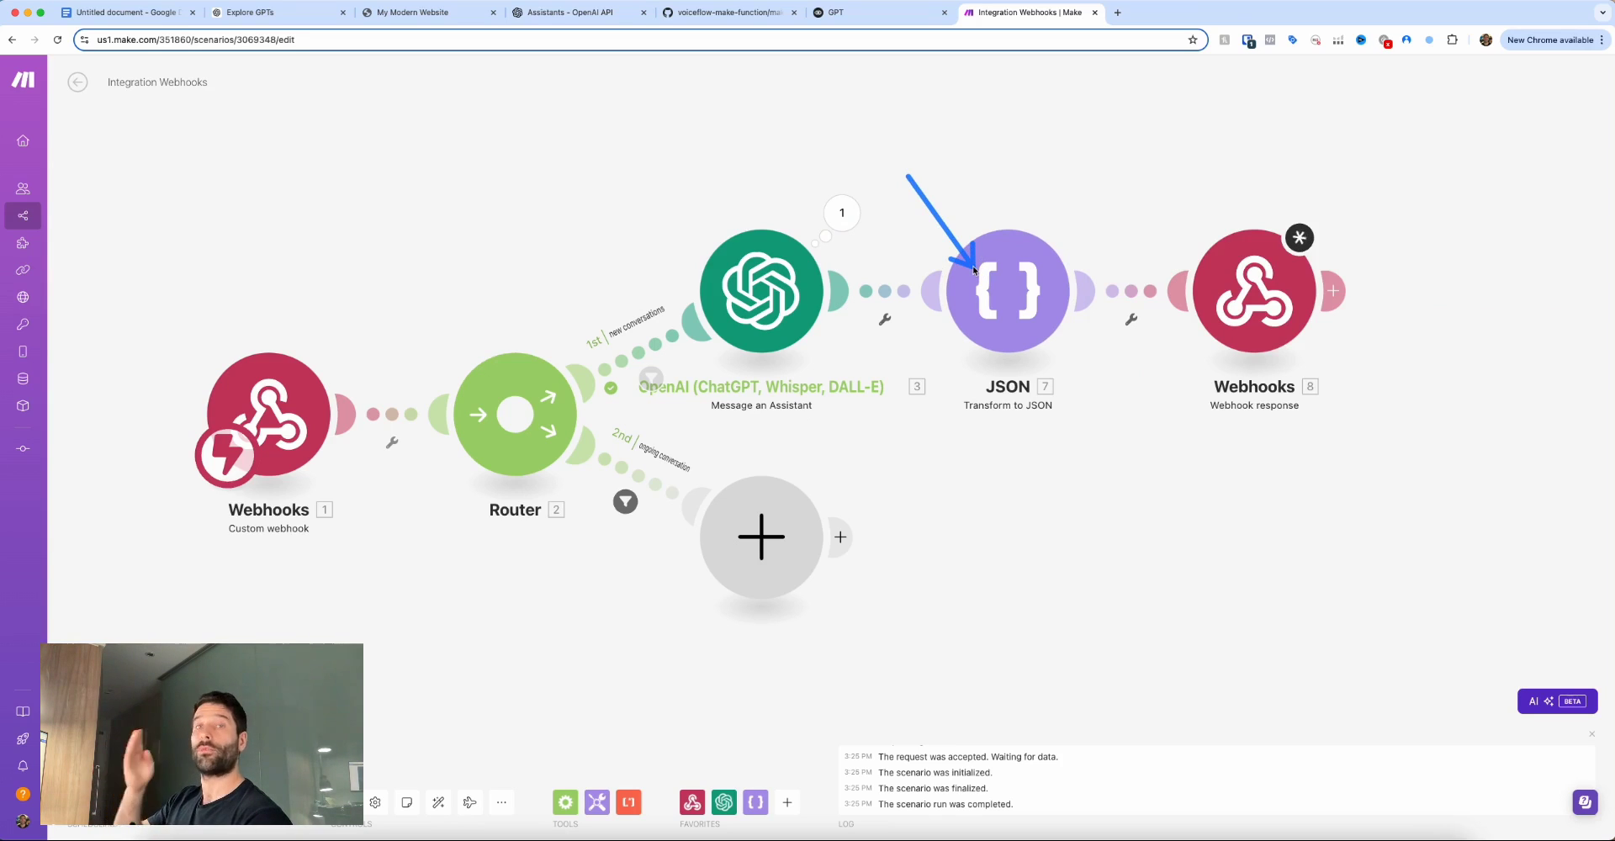
pyautogui.click(1253, 290)
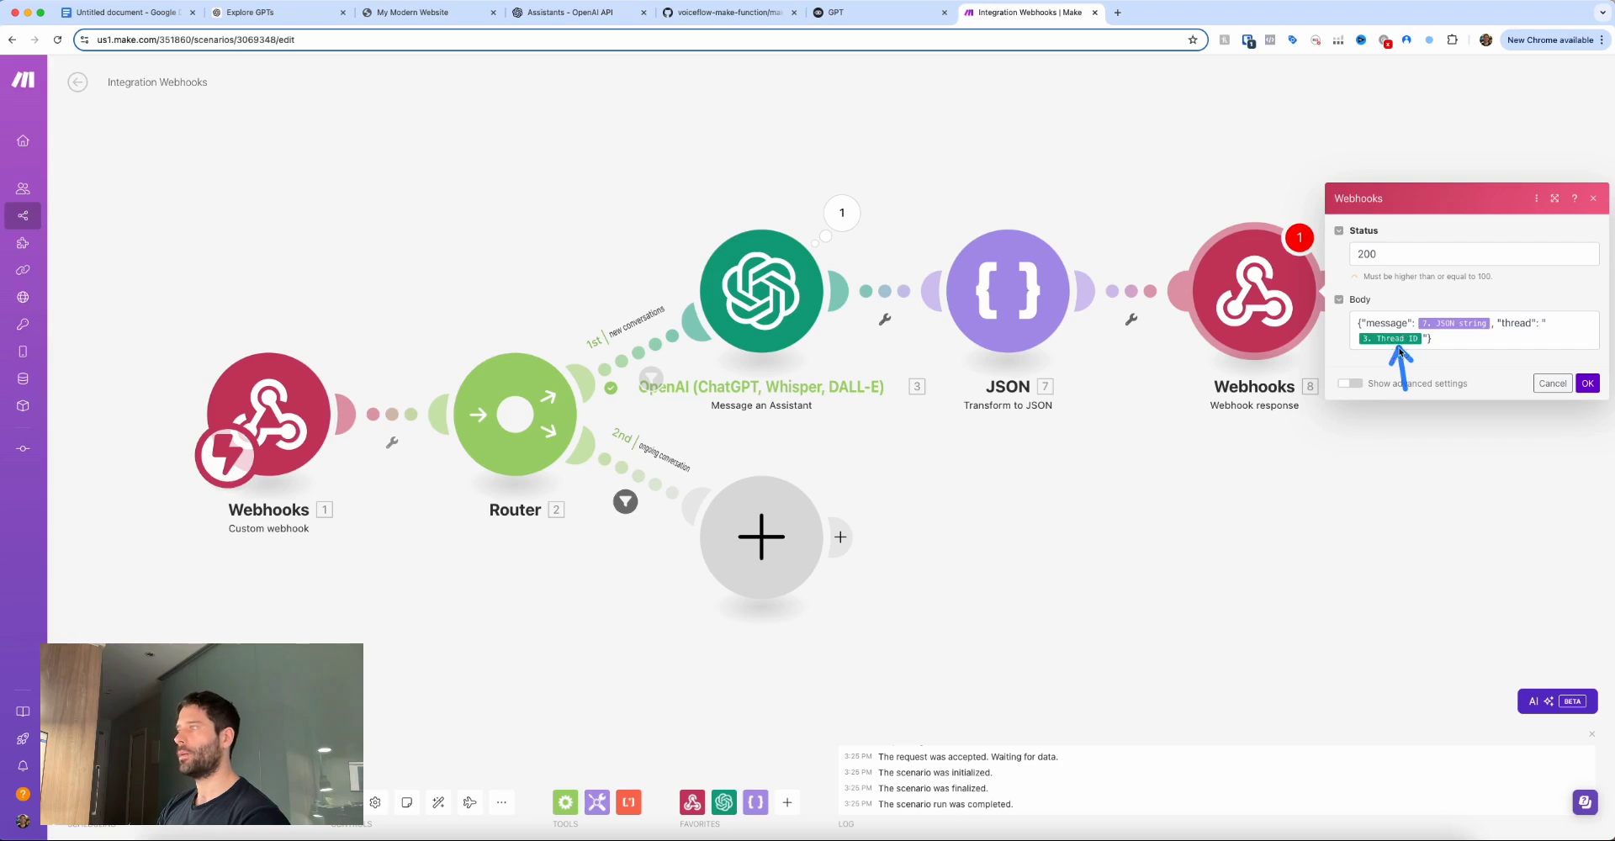
pyautogui.click(1553, 382)
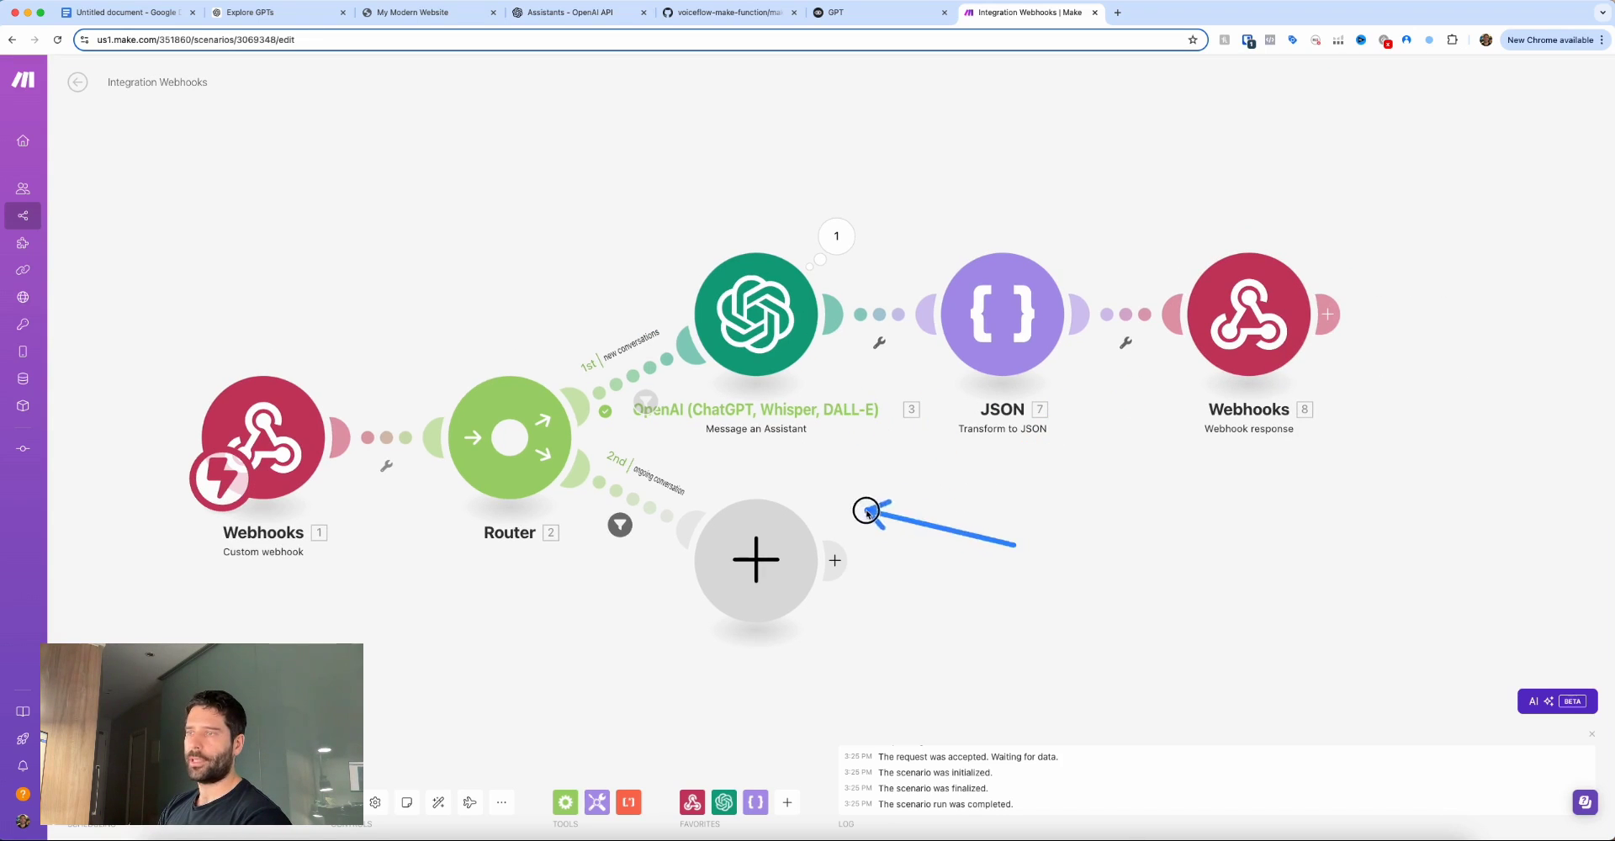
# Add an OpenAI Message an Assistant module on route 2 with connection MAke-OpenAI and assistant Custom GPT.
pyautogui.click(775, 553)
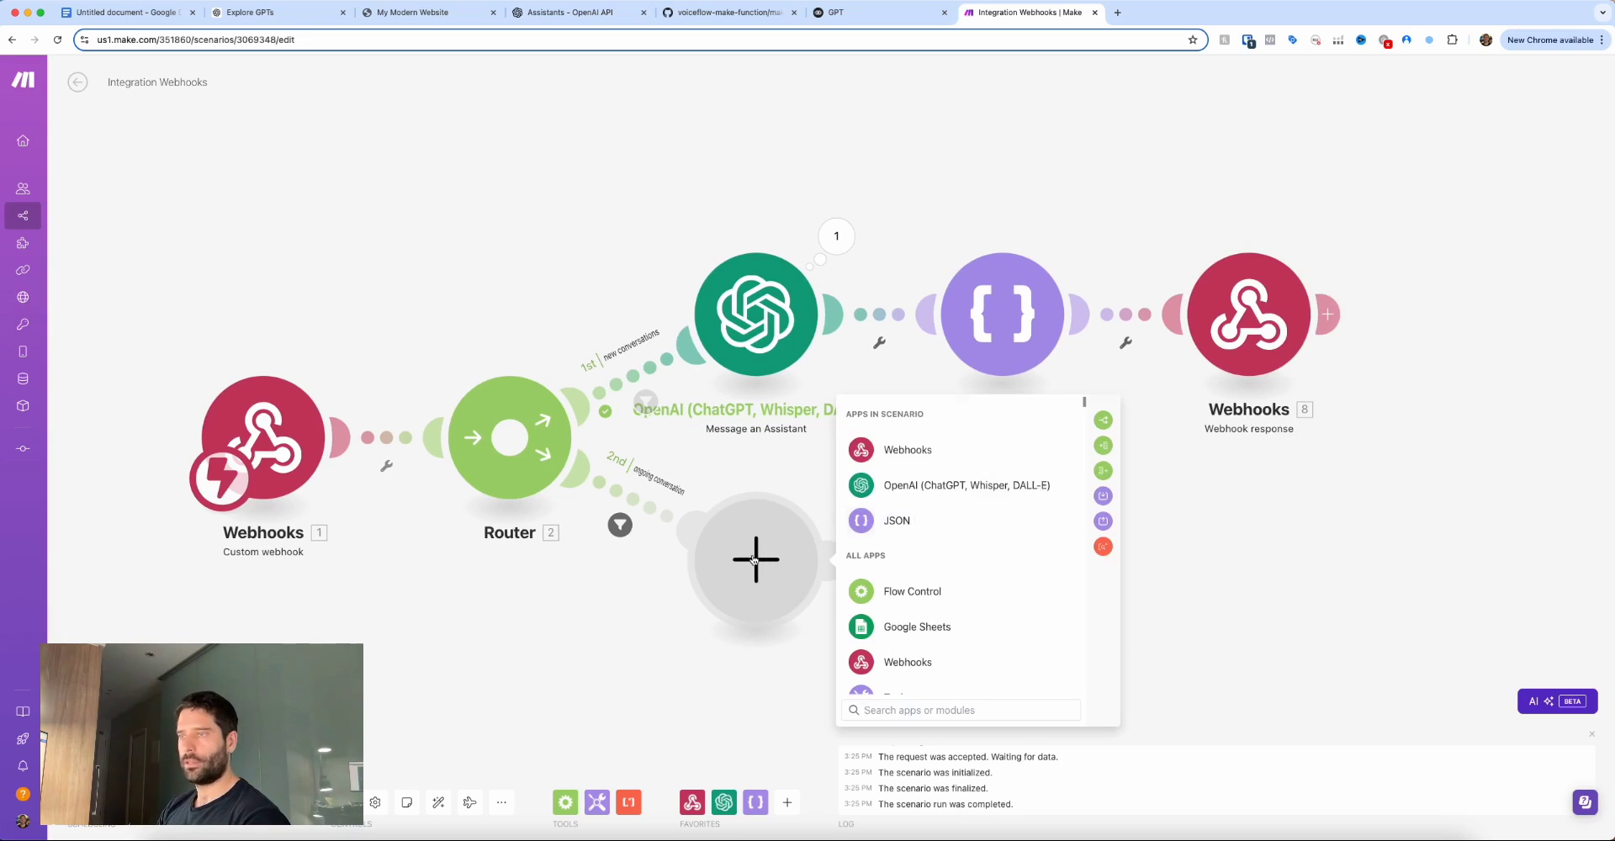
pyautogui.click(907, 497)
pyautogui.click(934, 512)
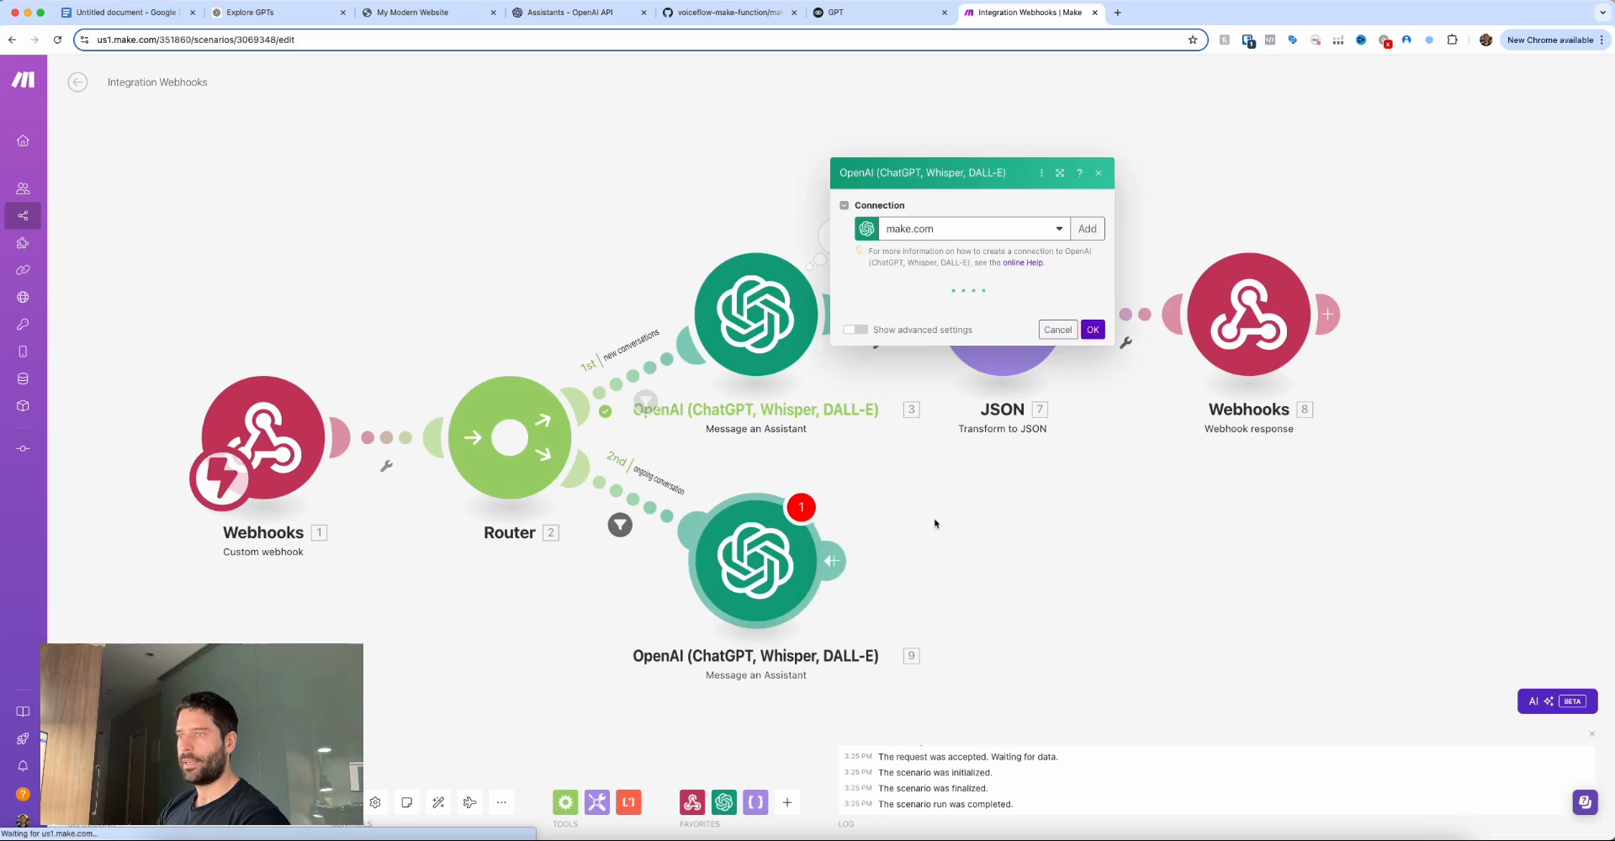
pyautogui.click(995, 139)
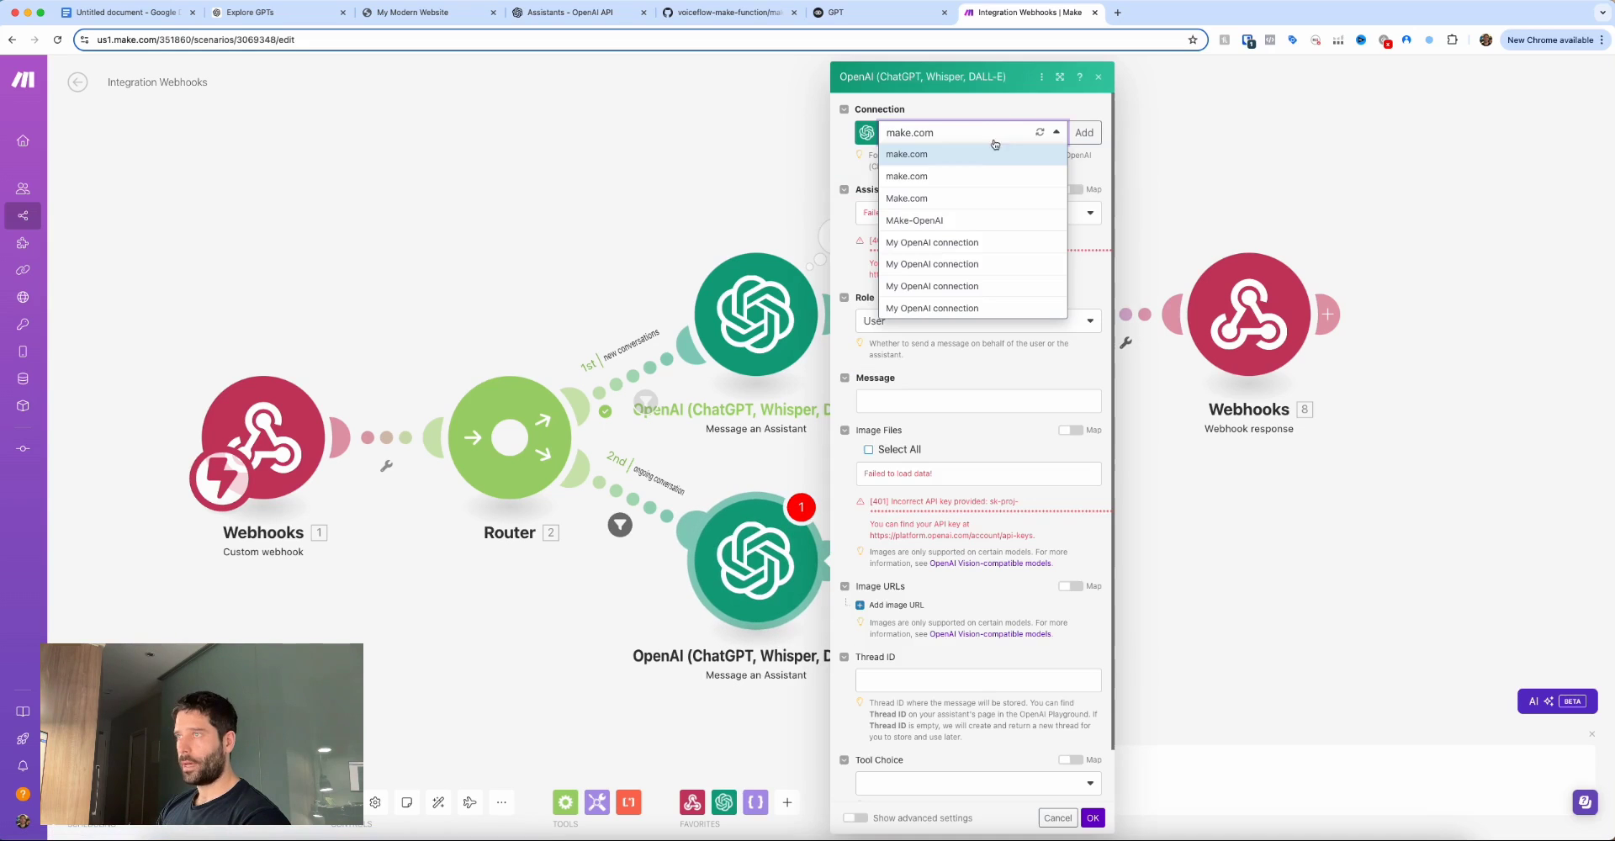
pyautogui.click(936, 221)
pyautogui.click(900, 216)
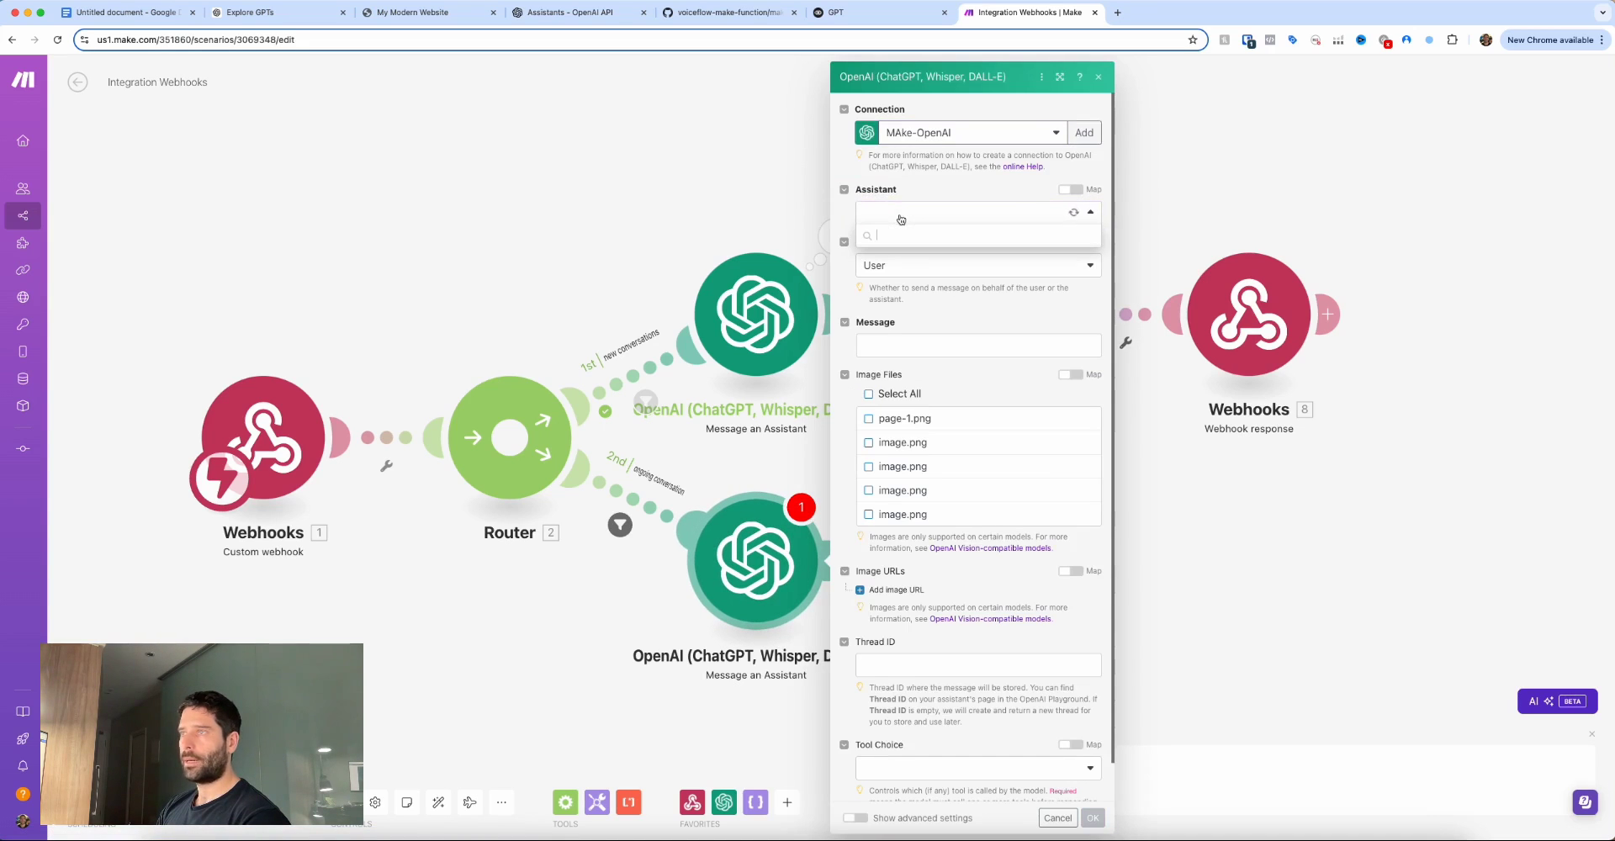
pyautogui.click(1003, 271)
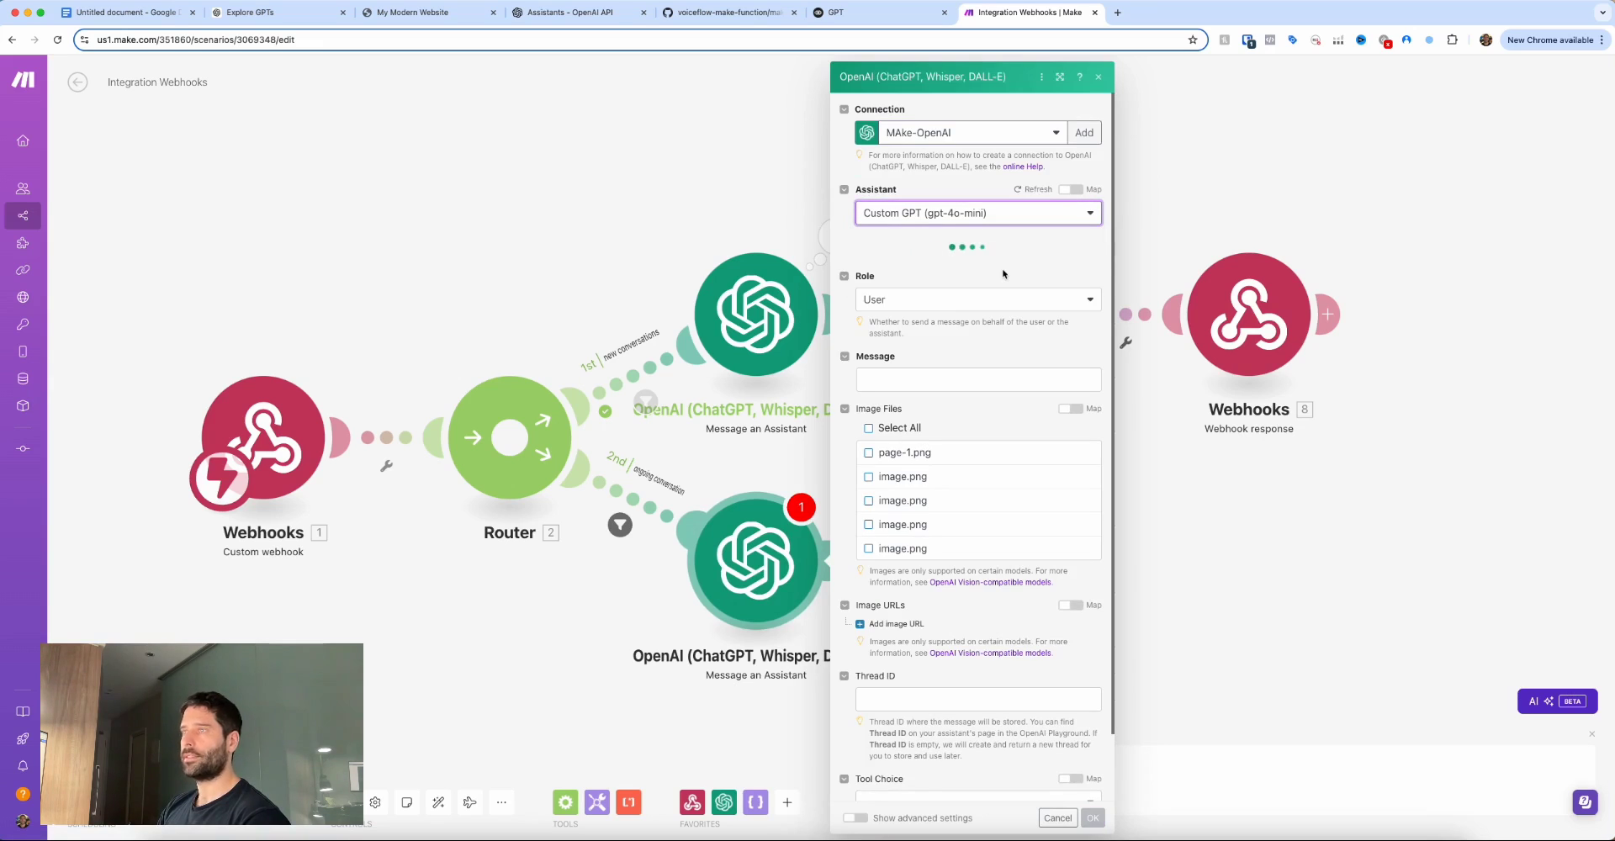
# Map userMessage as the message and thread_id as the Thread ID, then save the module.
pyautogui.click(976, 346)
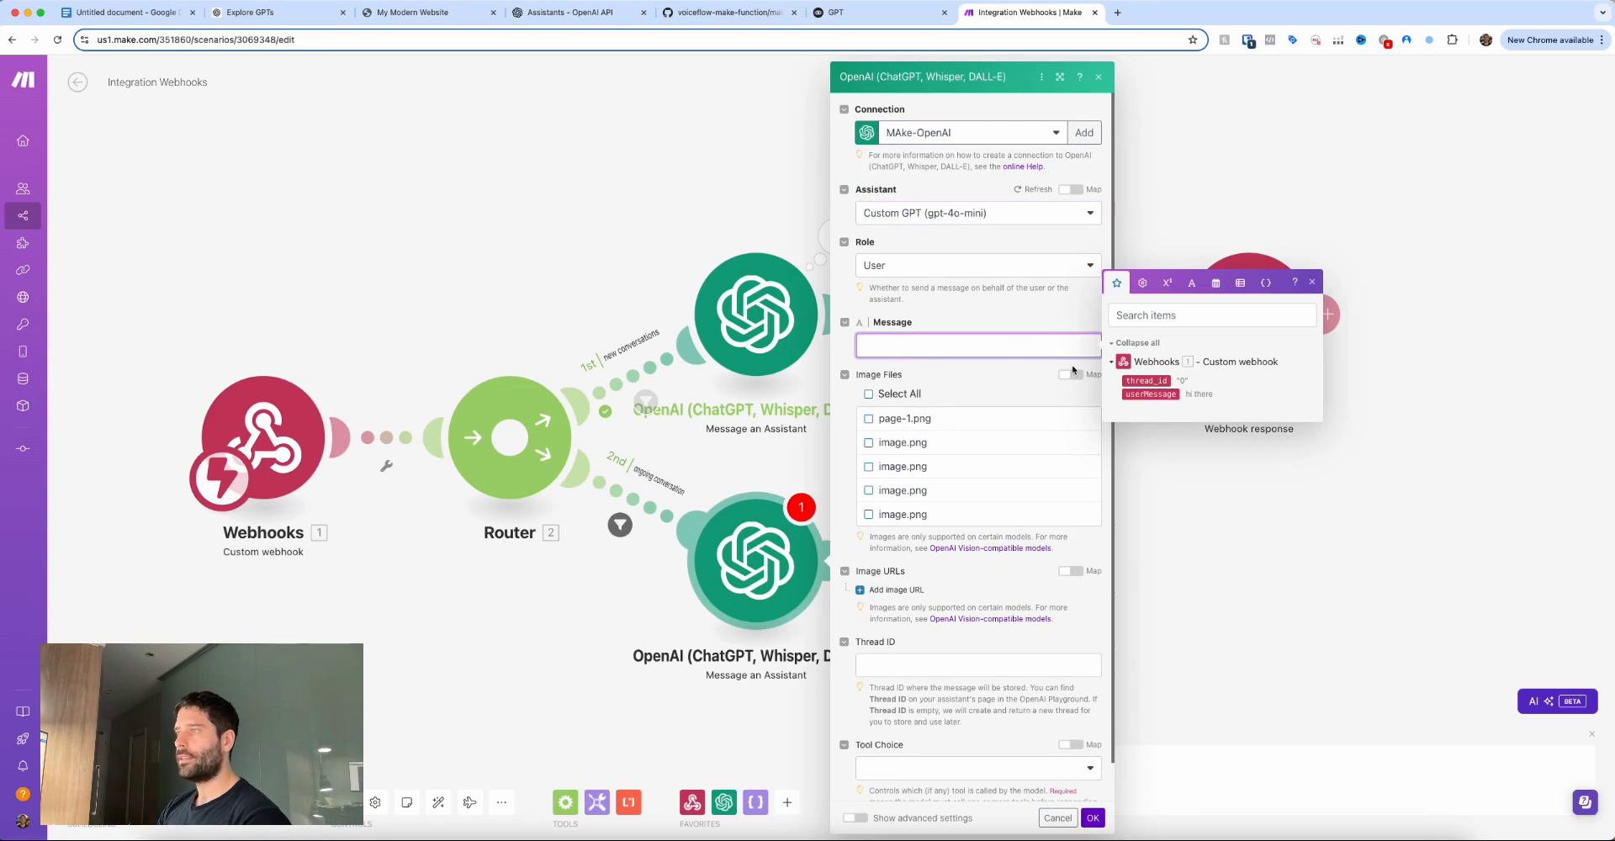
pyautogui.click(1150, 394)
pyautogui.moveTo(799, 573); pyautogui.dragTo(879, 662)
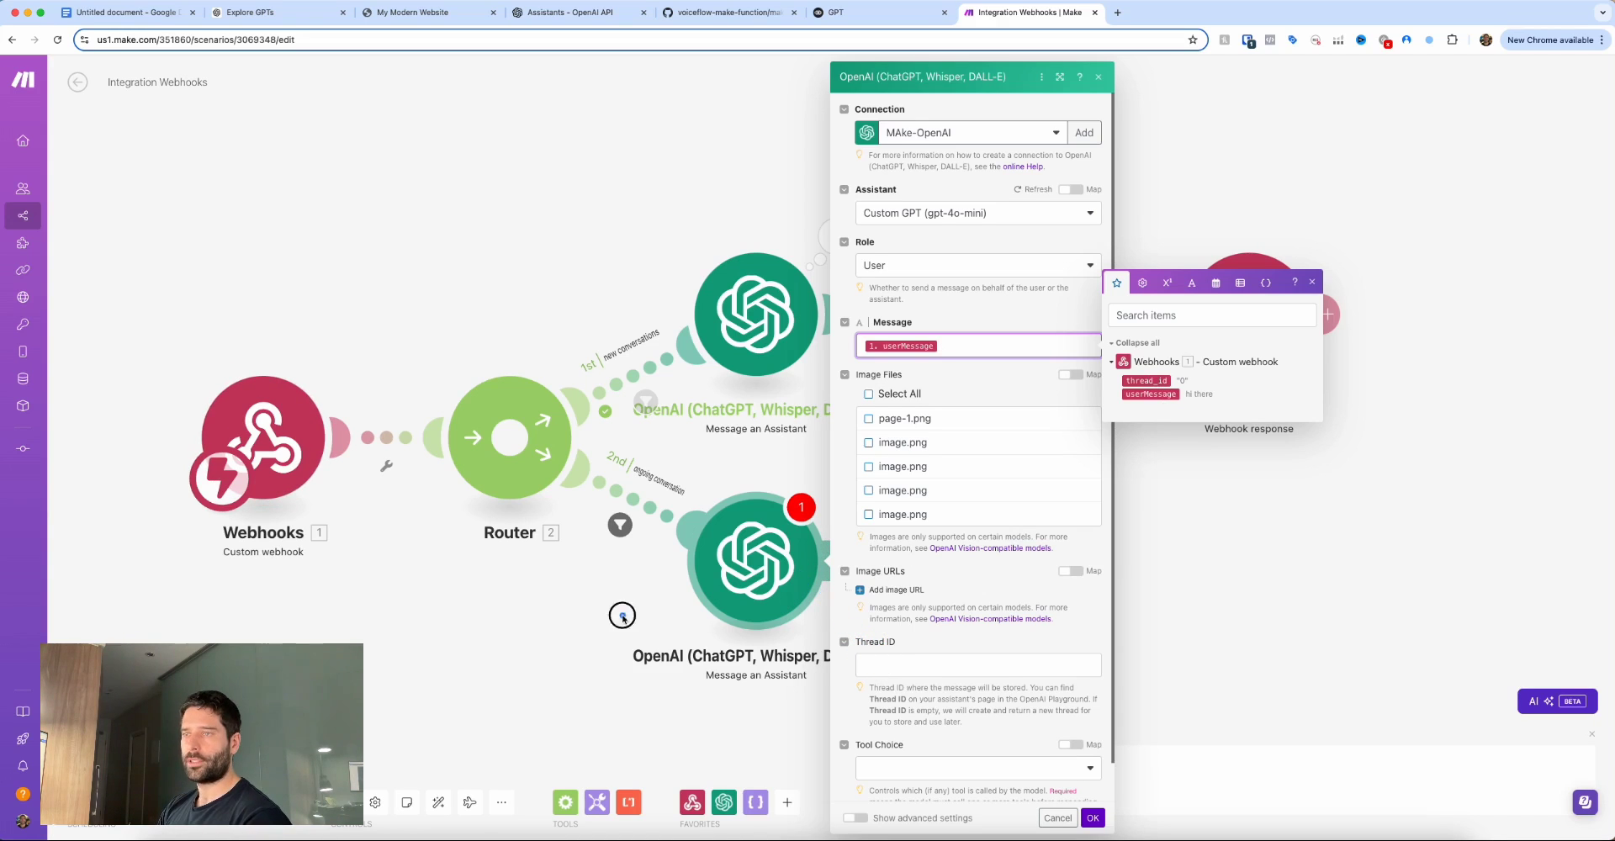
pyautogui.moveTo(623, 615)
pyautogui.mouseDown()
pyautogui.moveTo(654, 475)
pyautogui.moveTo(792, 619)
pyautogui.moveTo(858, 660)
pyautogui.mouseUp()
pyautogui.click(858, 660)
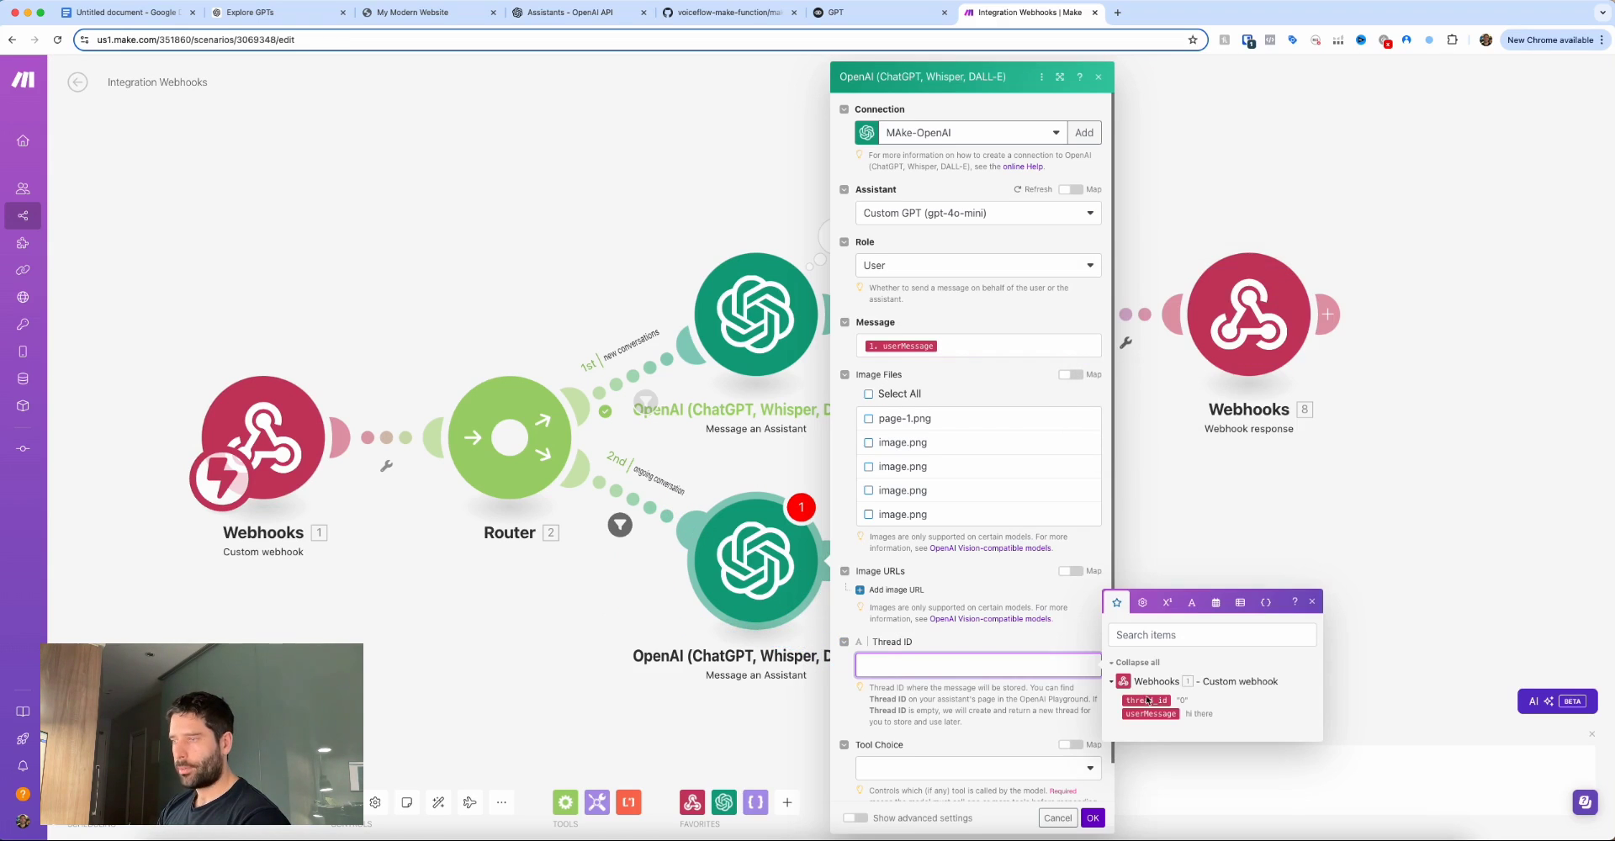
pyautogui.click(1146, 700)
pyautogui.click(1092, 818)
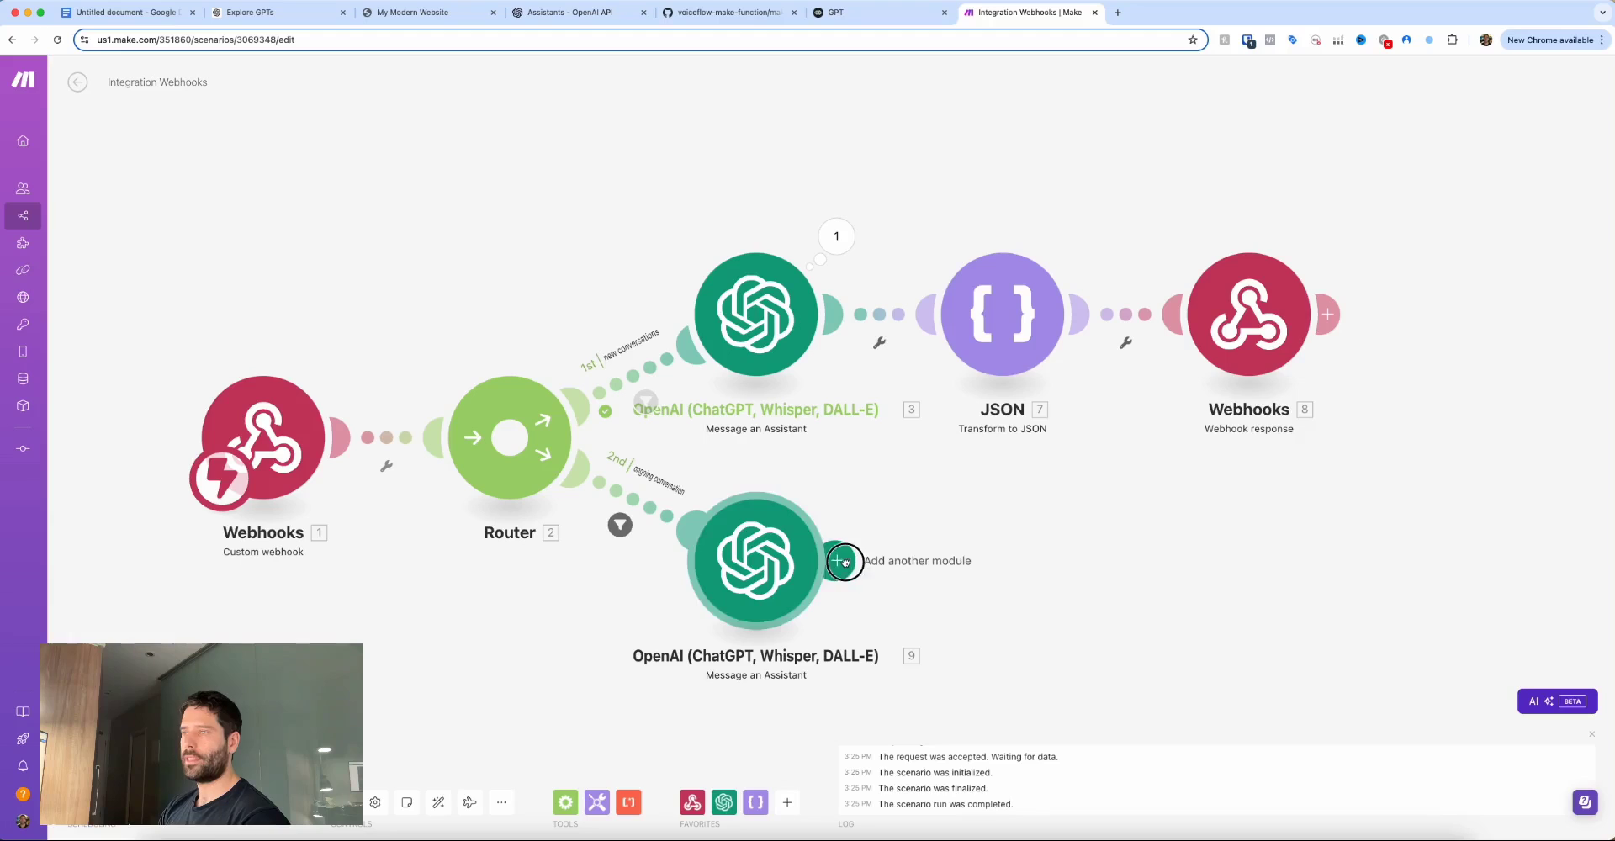
pyautogui.click(845, 561)
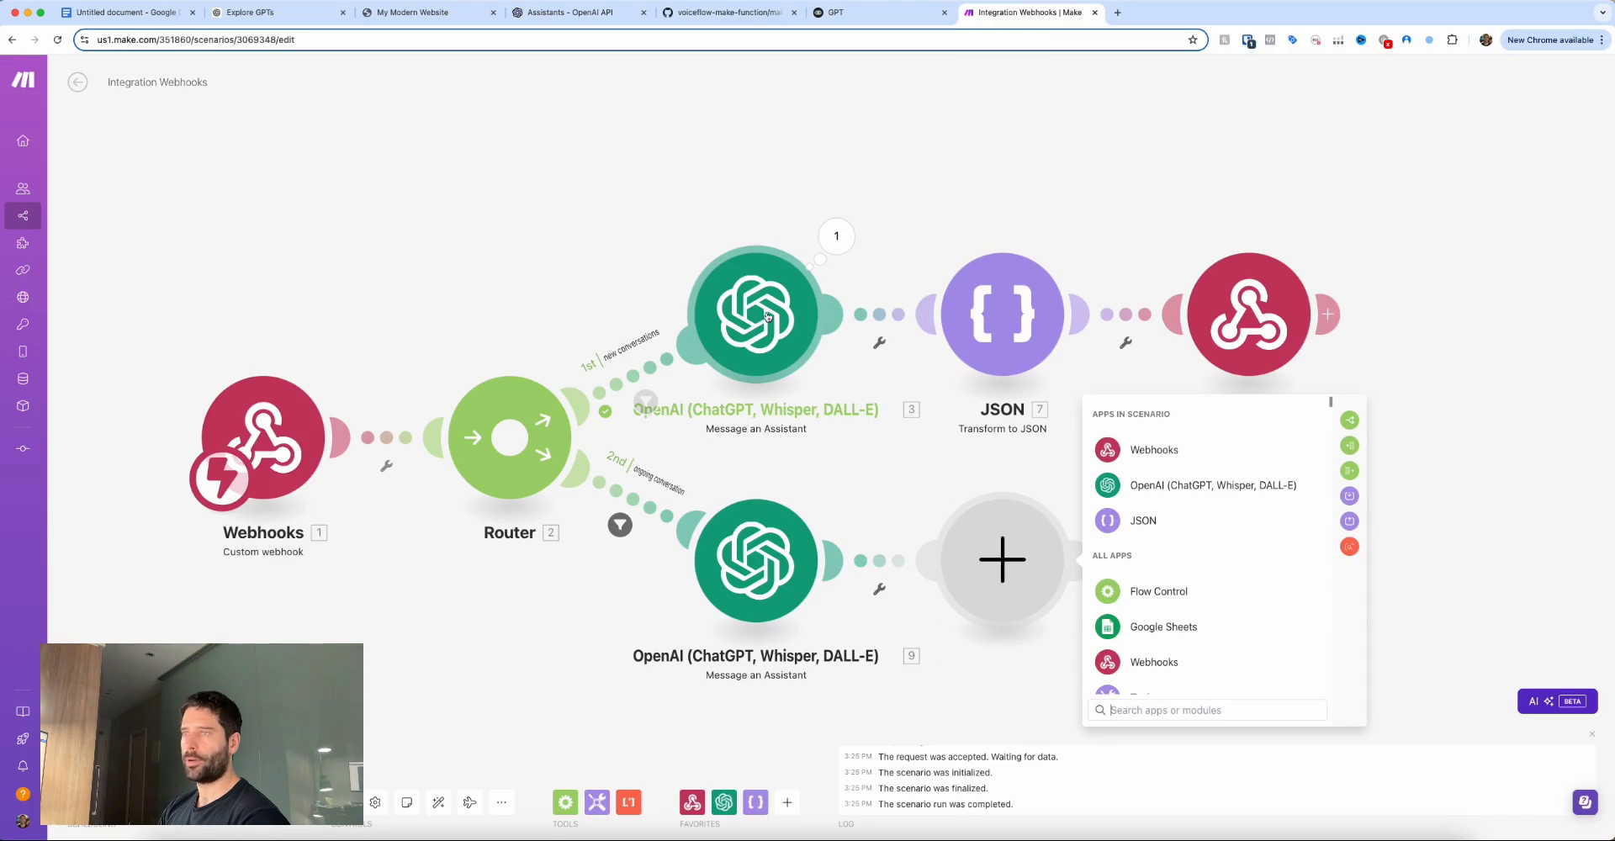
# Add a Transform to JSON module whose Object is the assistant's 9. Result.
pyautogui.click(1151, 519)
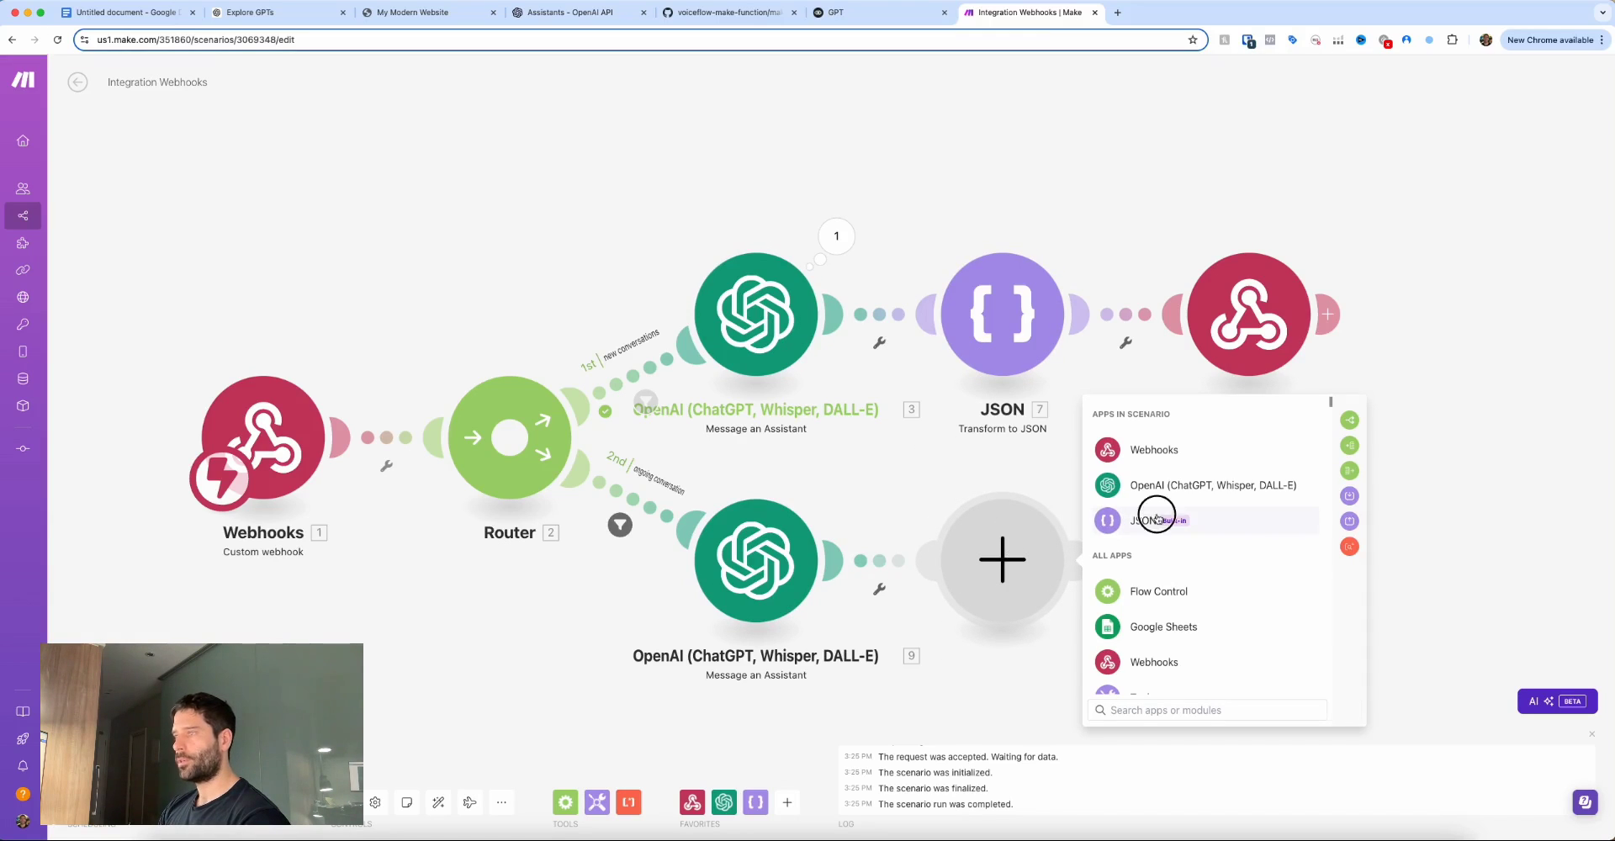
pyautogui.click(1175, 673)
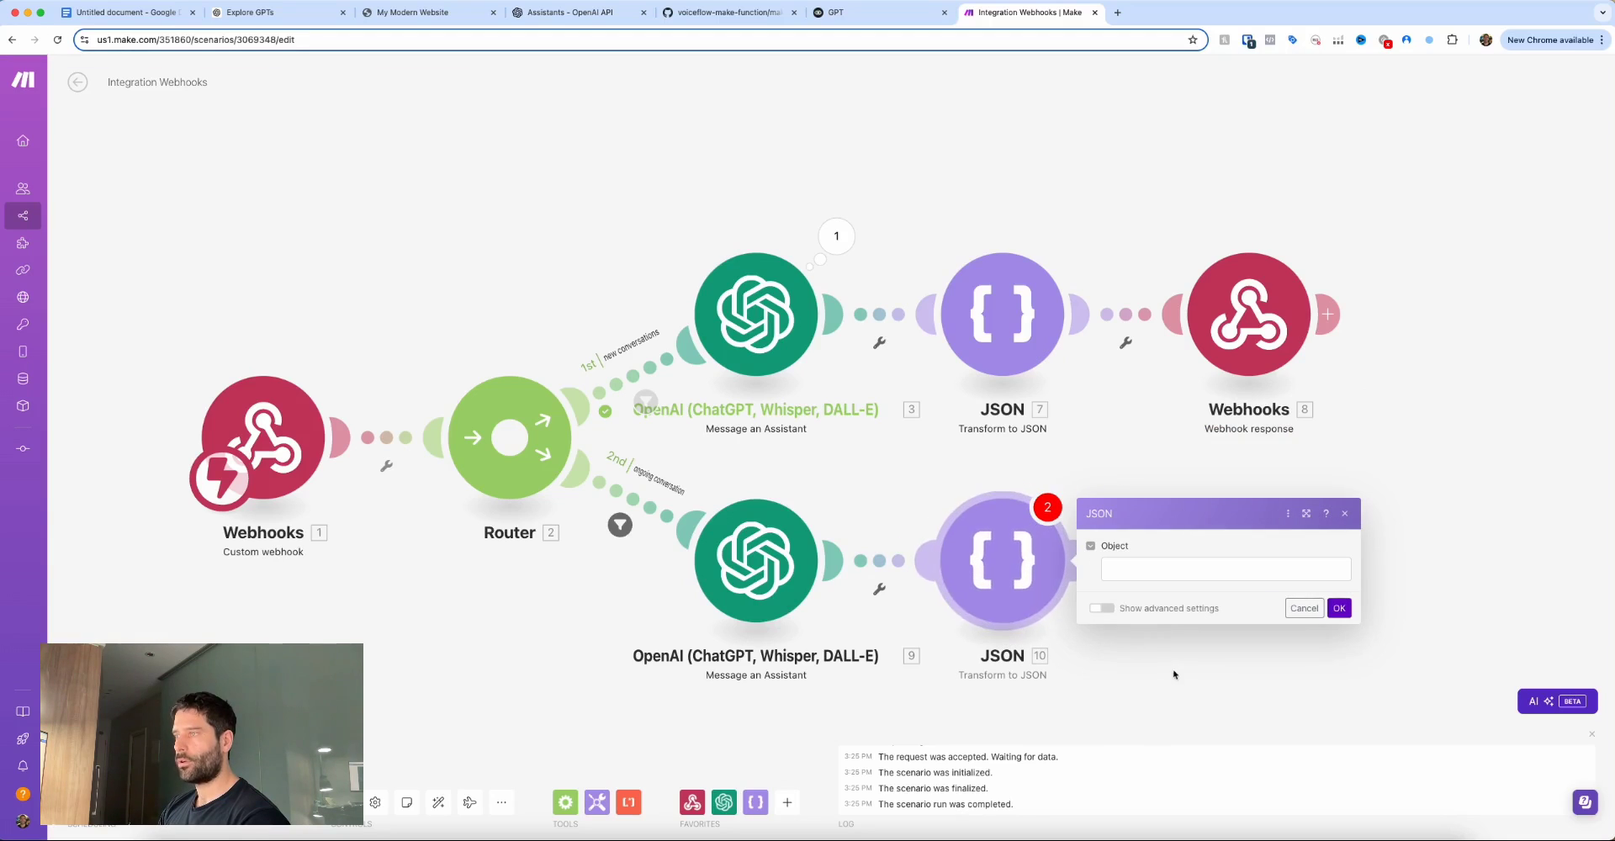
pyautogui.click(1149, 575)
pyautogui.click(1396, 580)
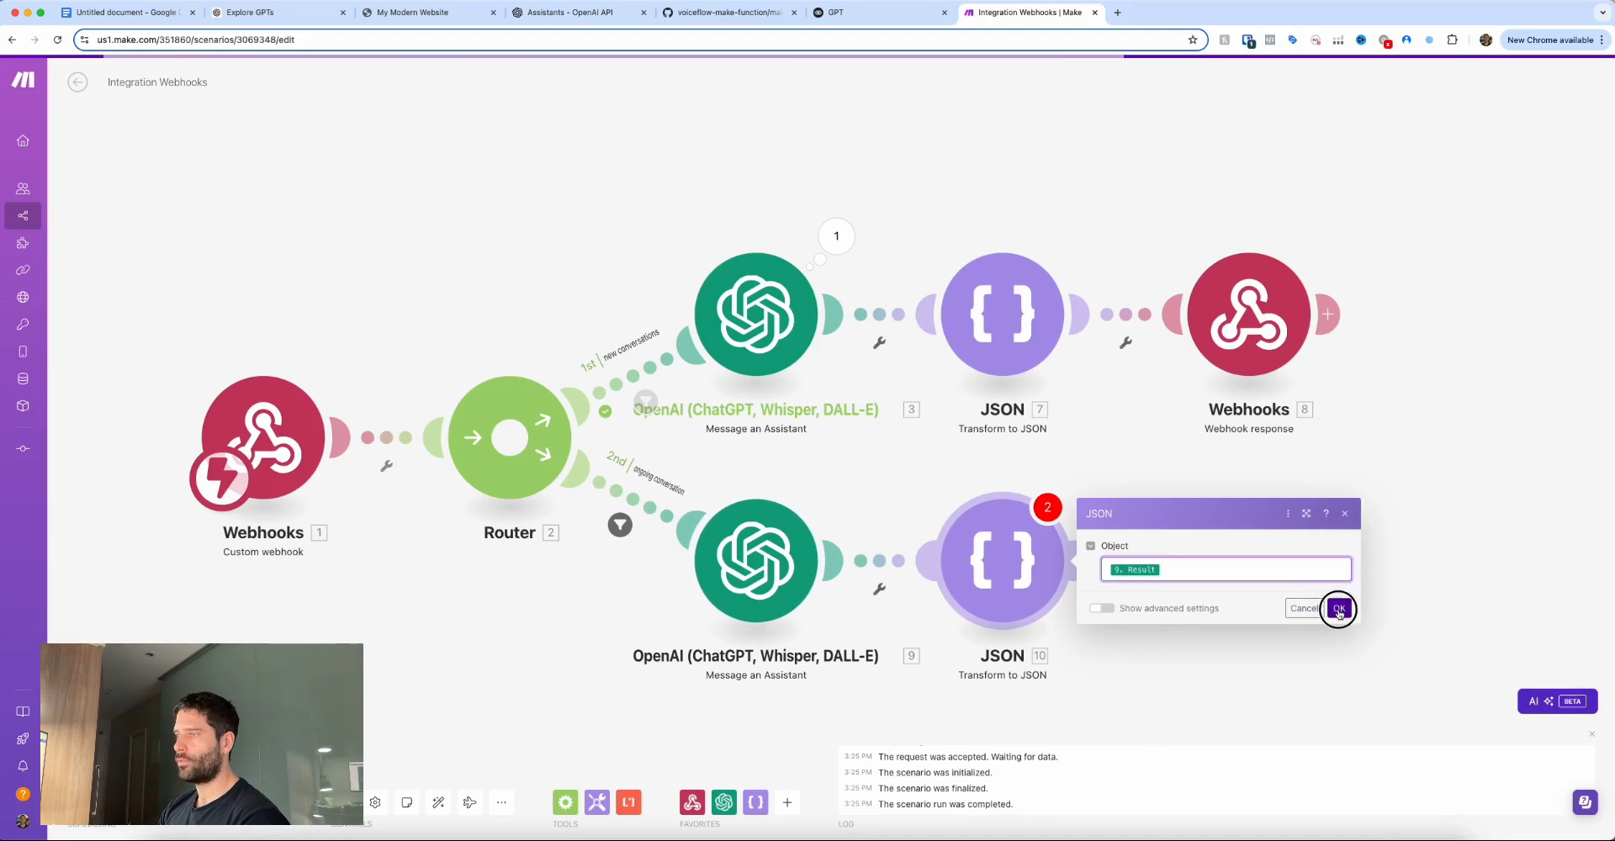
pyautogui.click(1339, 608)
# Add a Webhook response whose body returns message as 10. JSON string and thread as 9. Thread ID.
pyautogui.click(1211, 562)
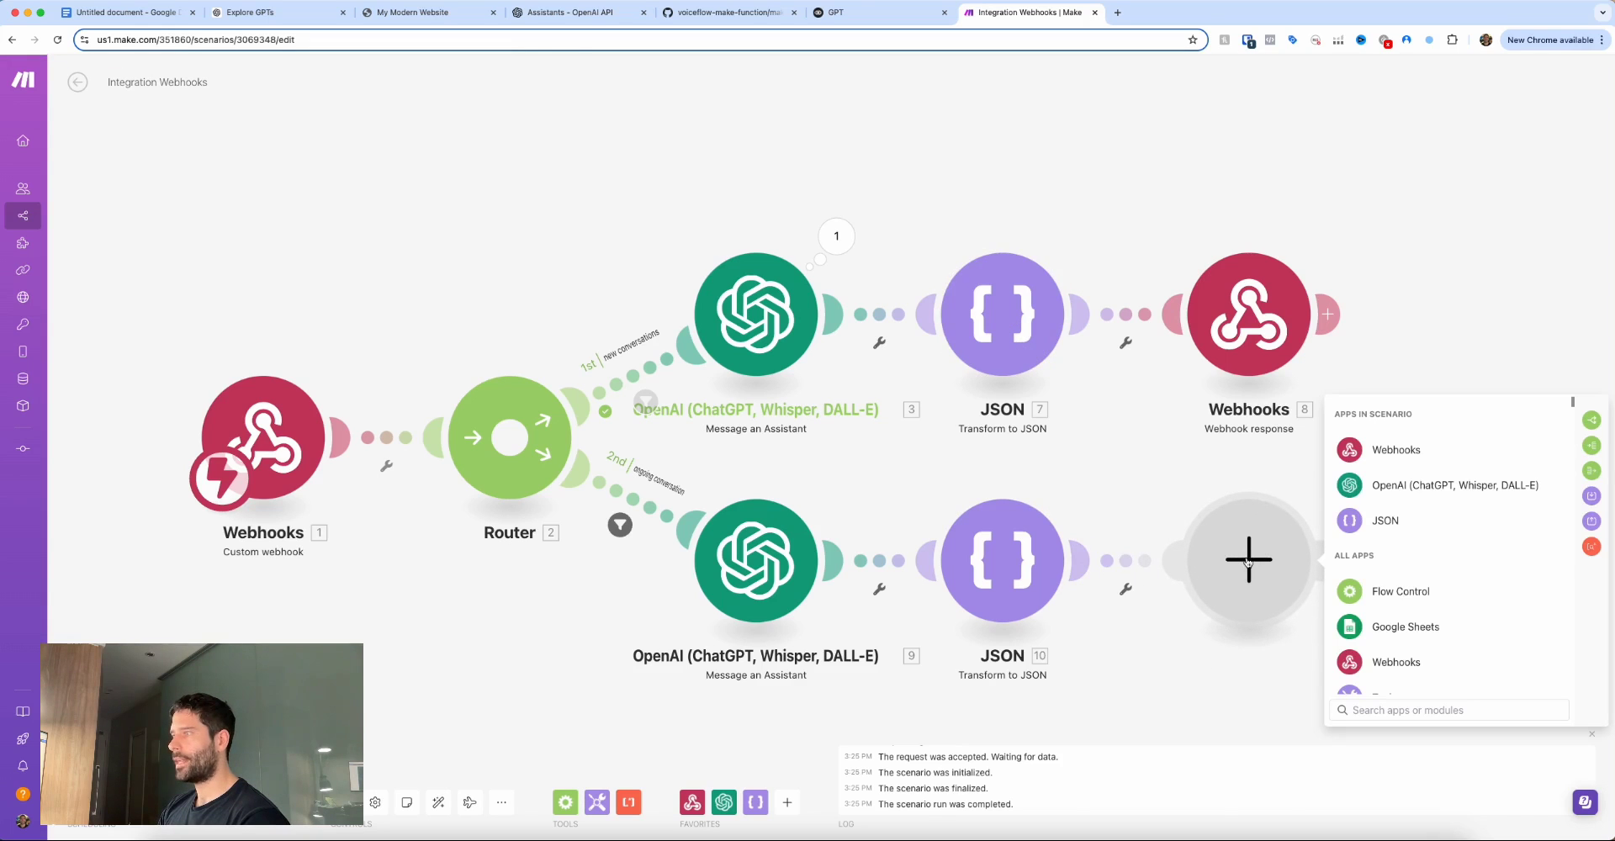
pyautogui.click(1394, 449)
pyautogui.click(1400, 516)
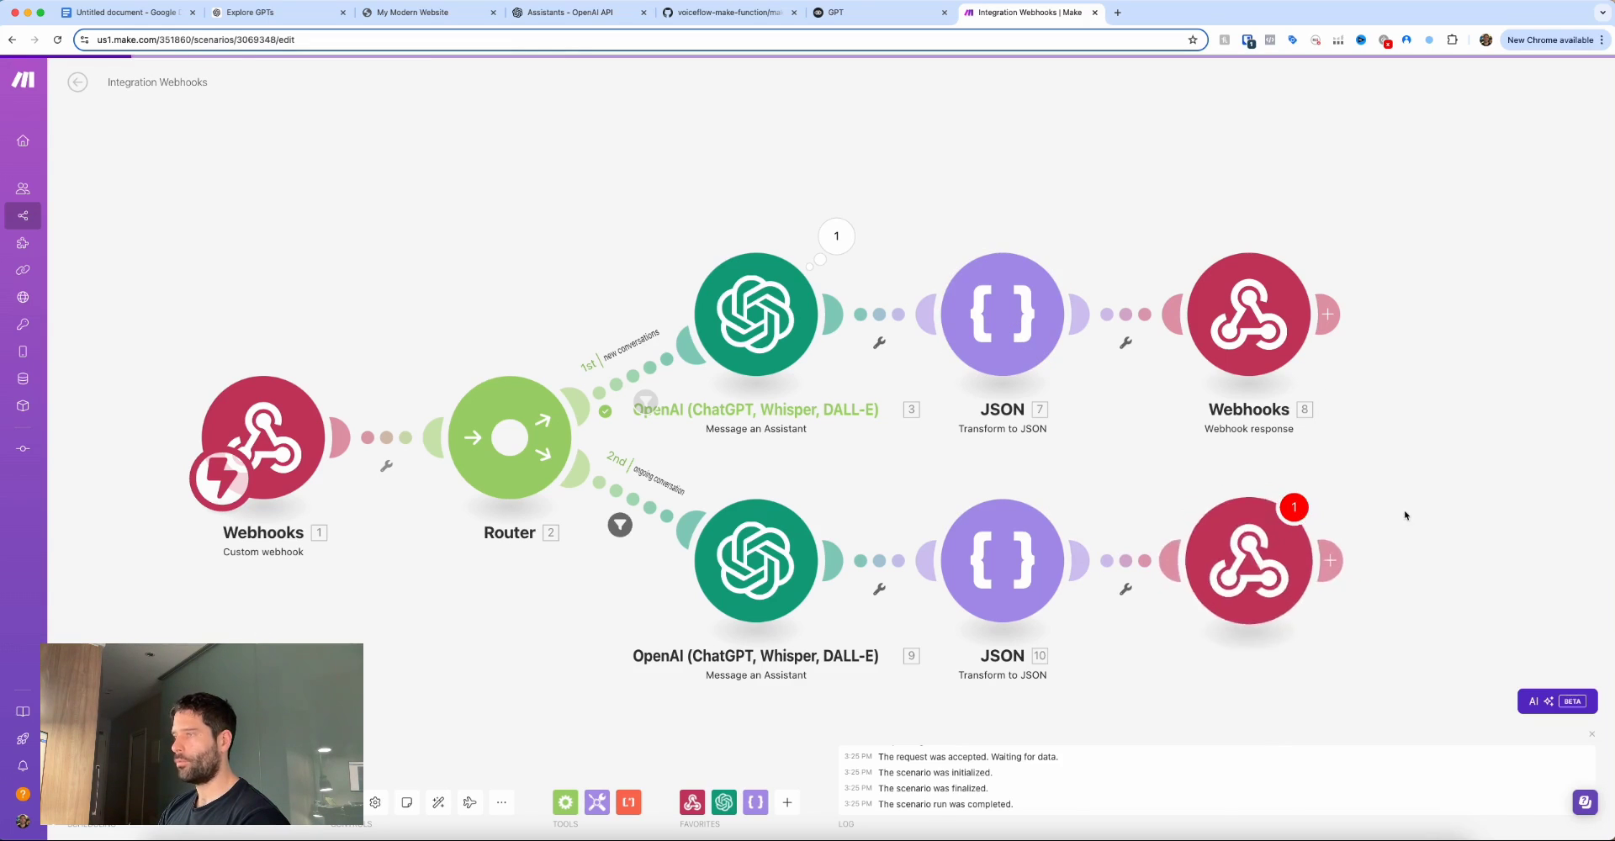
pyautogui.click(1249, 314)
pyautogui.click(1287, 559)
pyautogui.click(1362, 605)
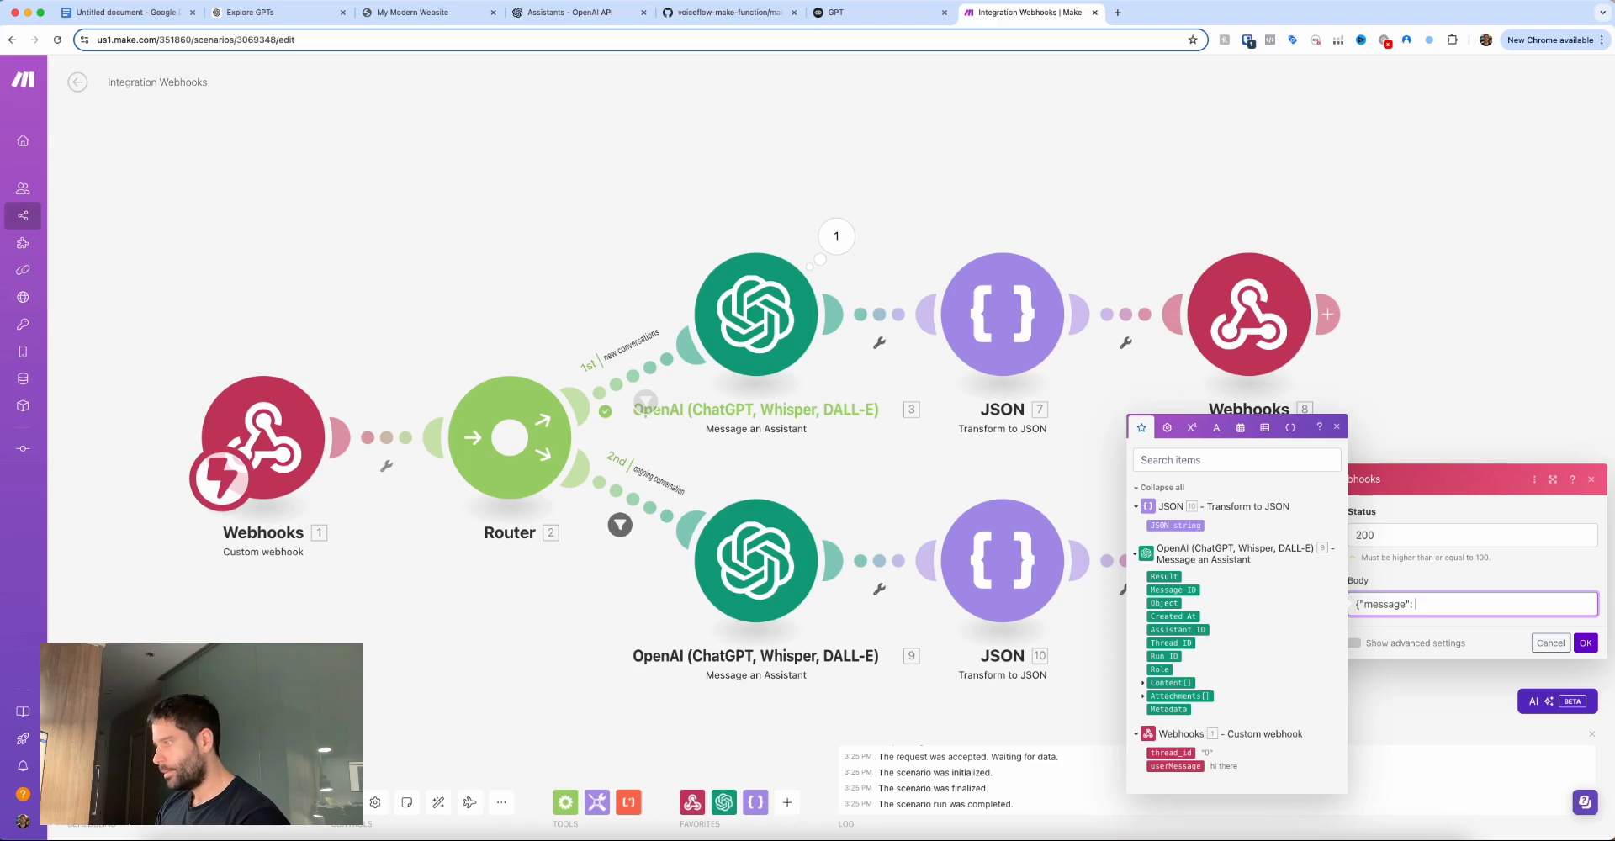
pyautogui.click(1176, 524)
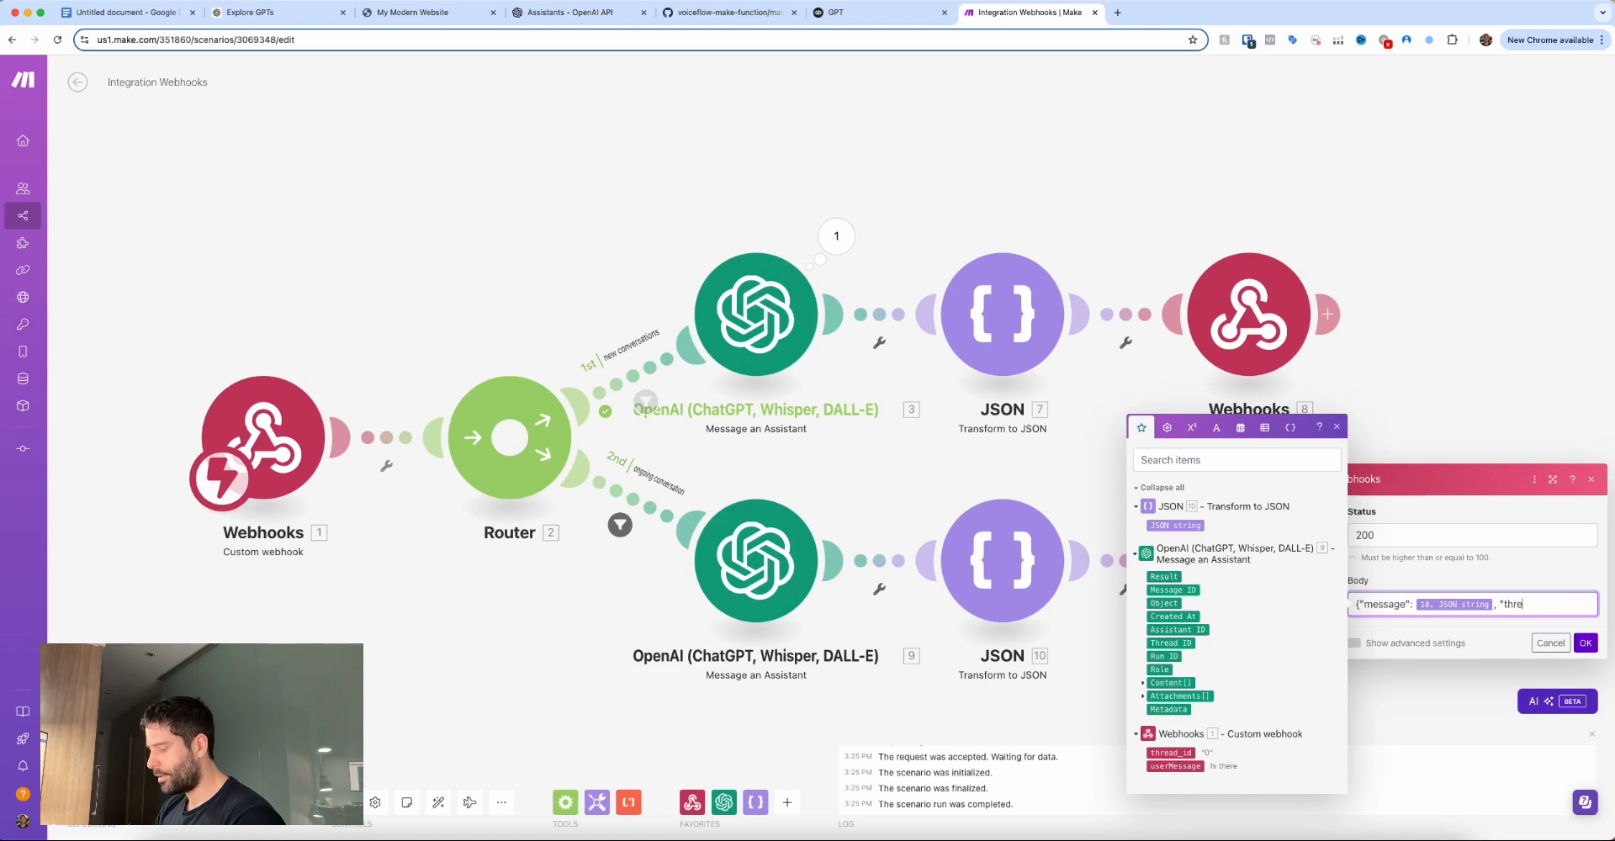
pyautogui.write(', "thread":')
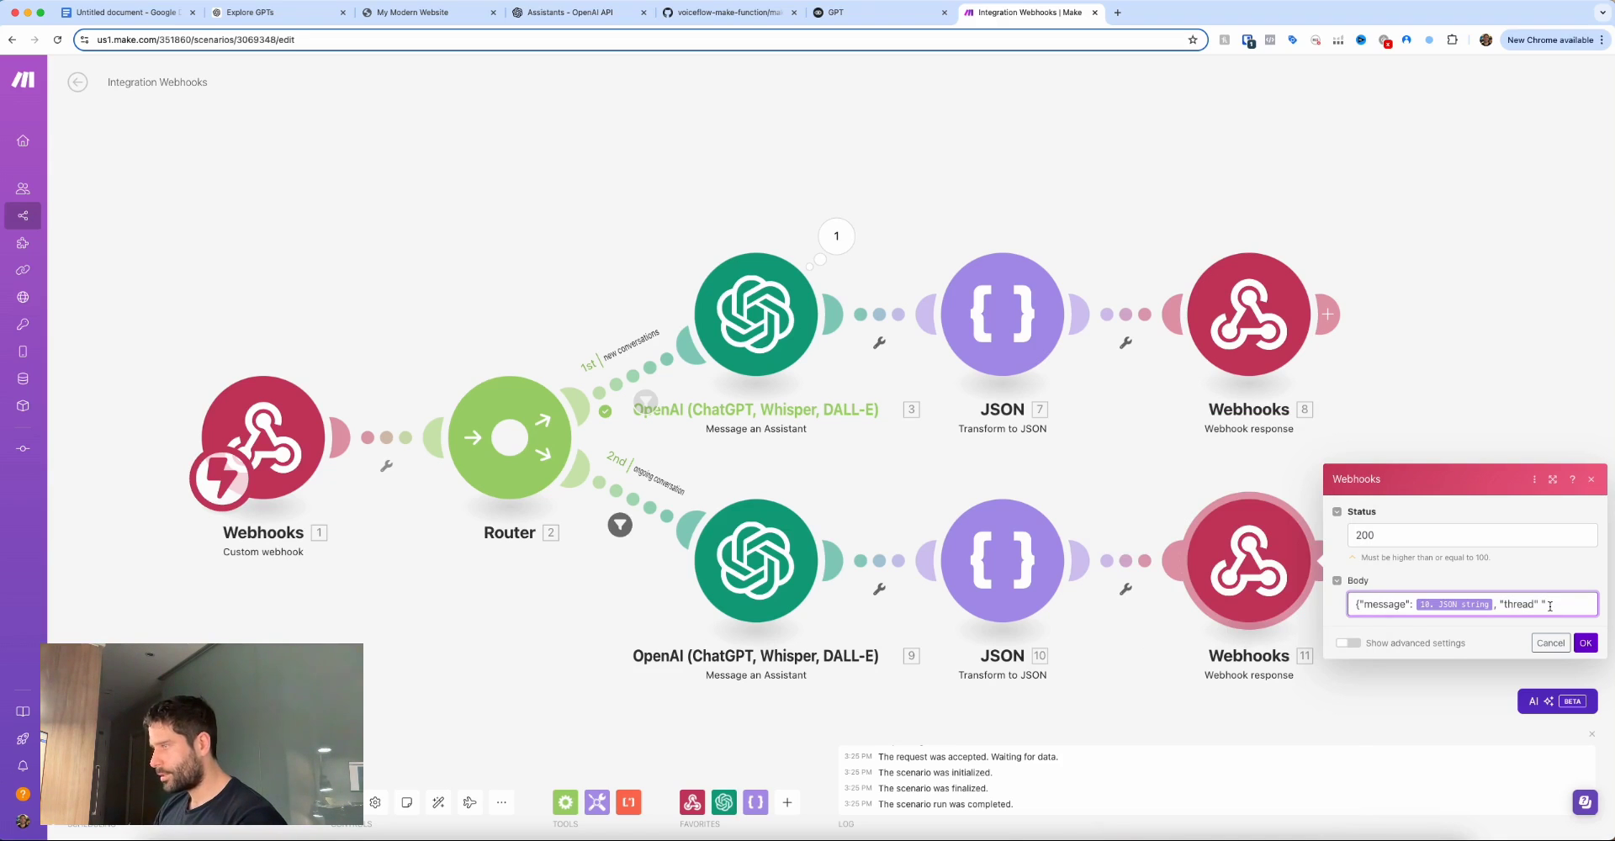
pyautogui.click(1509, 603)
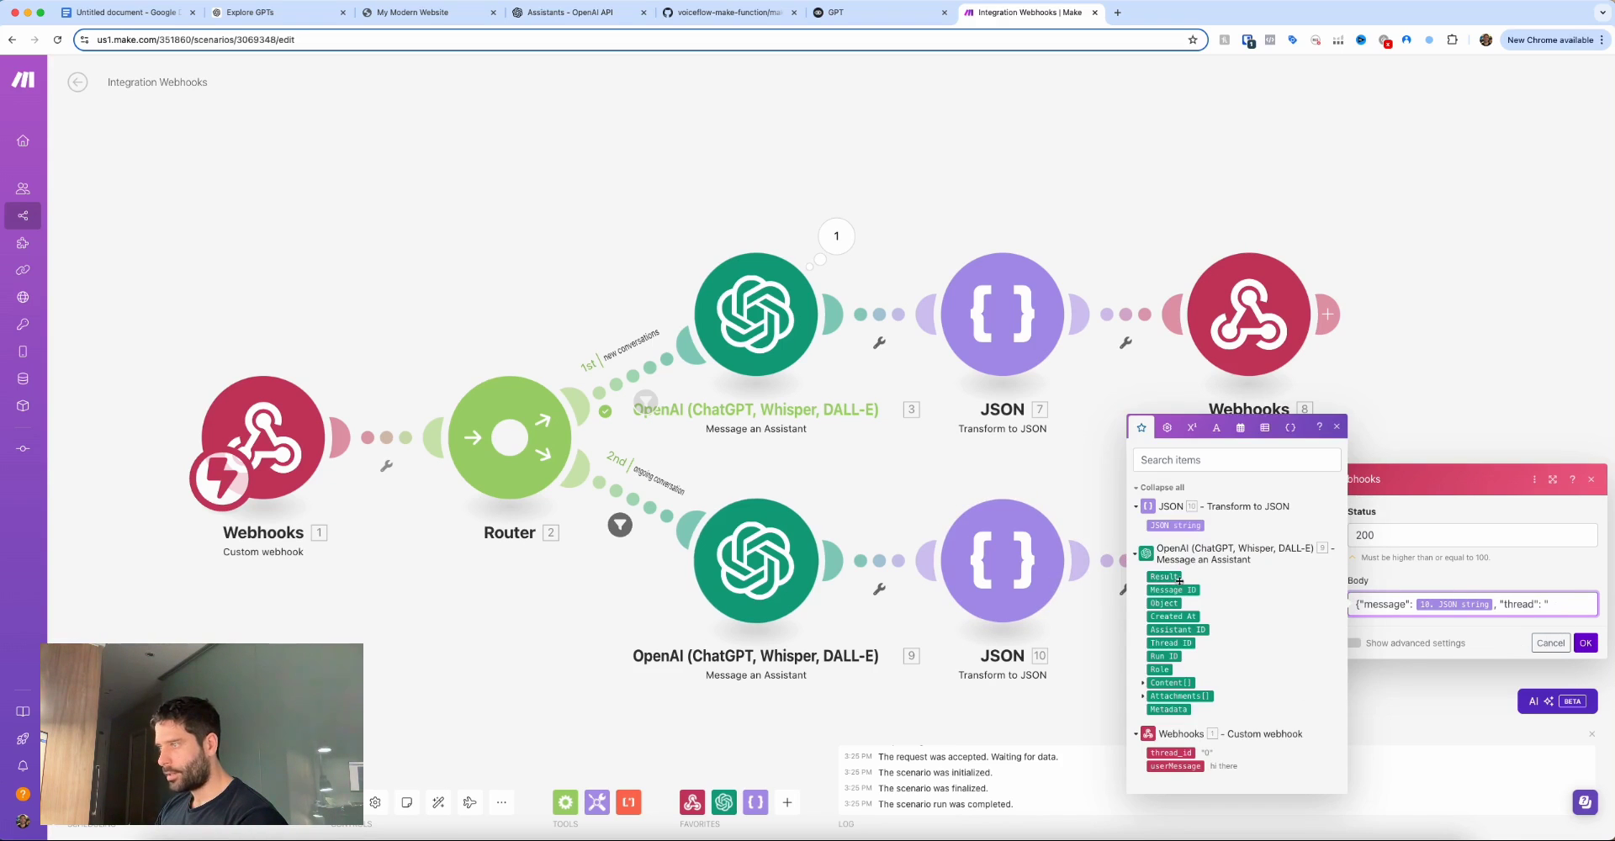
pyautogui.click(1178, 643)
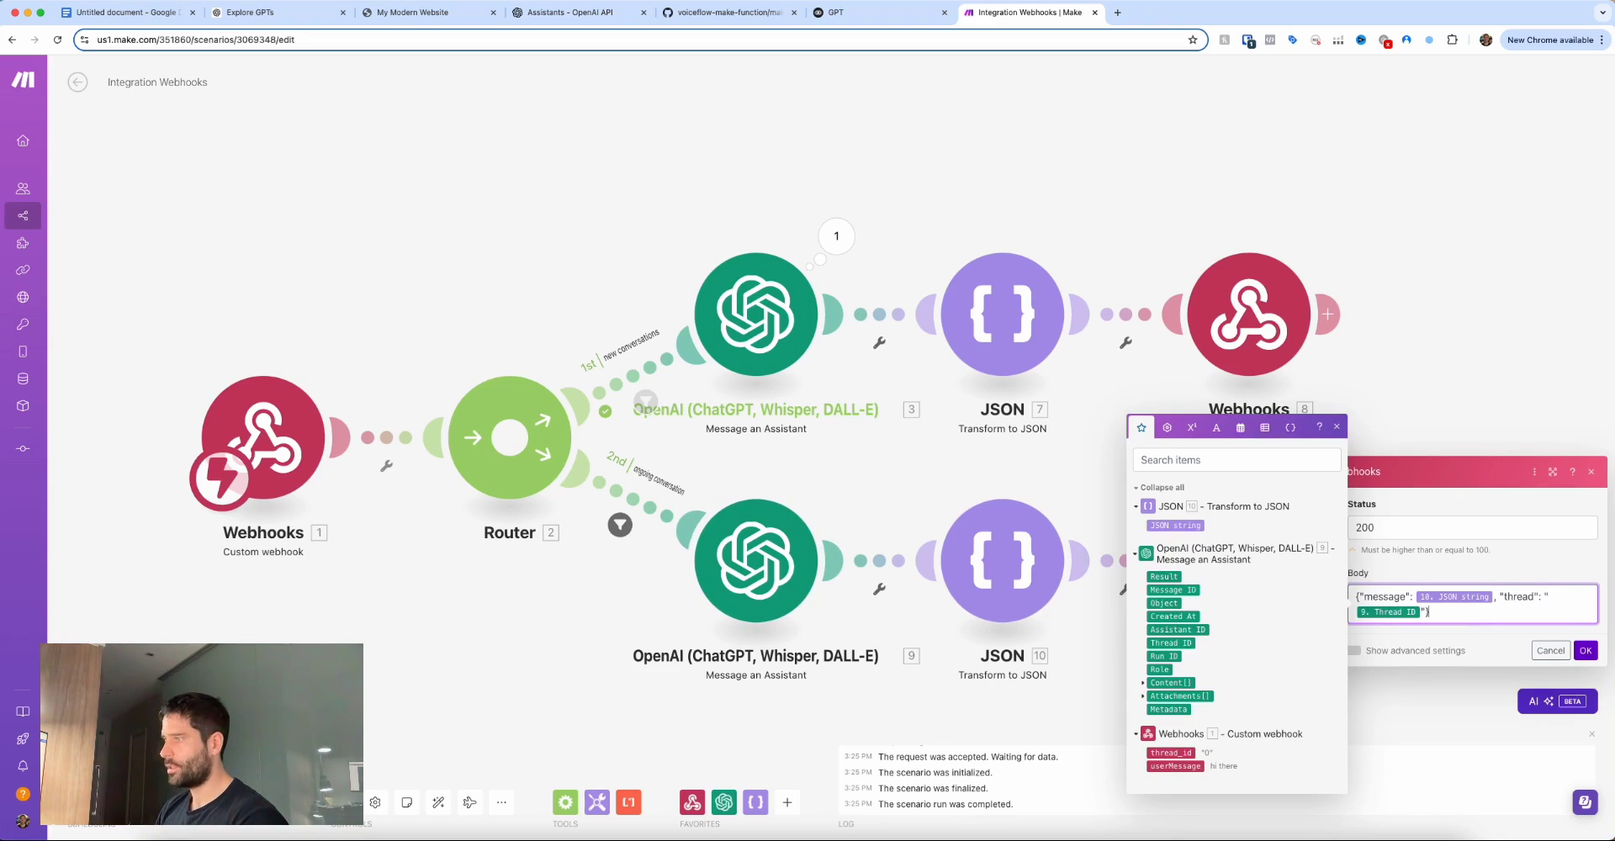
pyautogui.click(1585, 652)
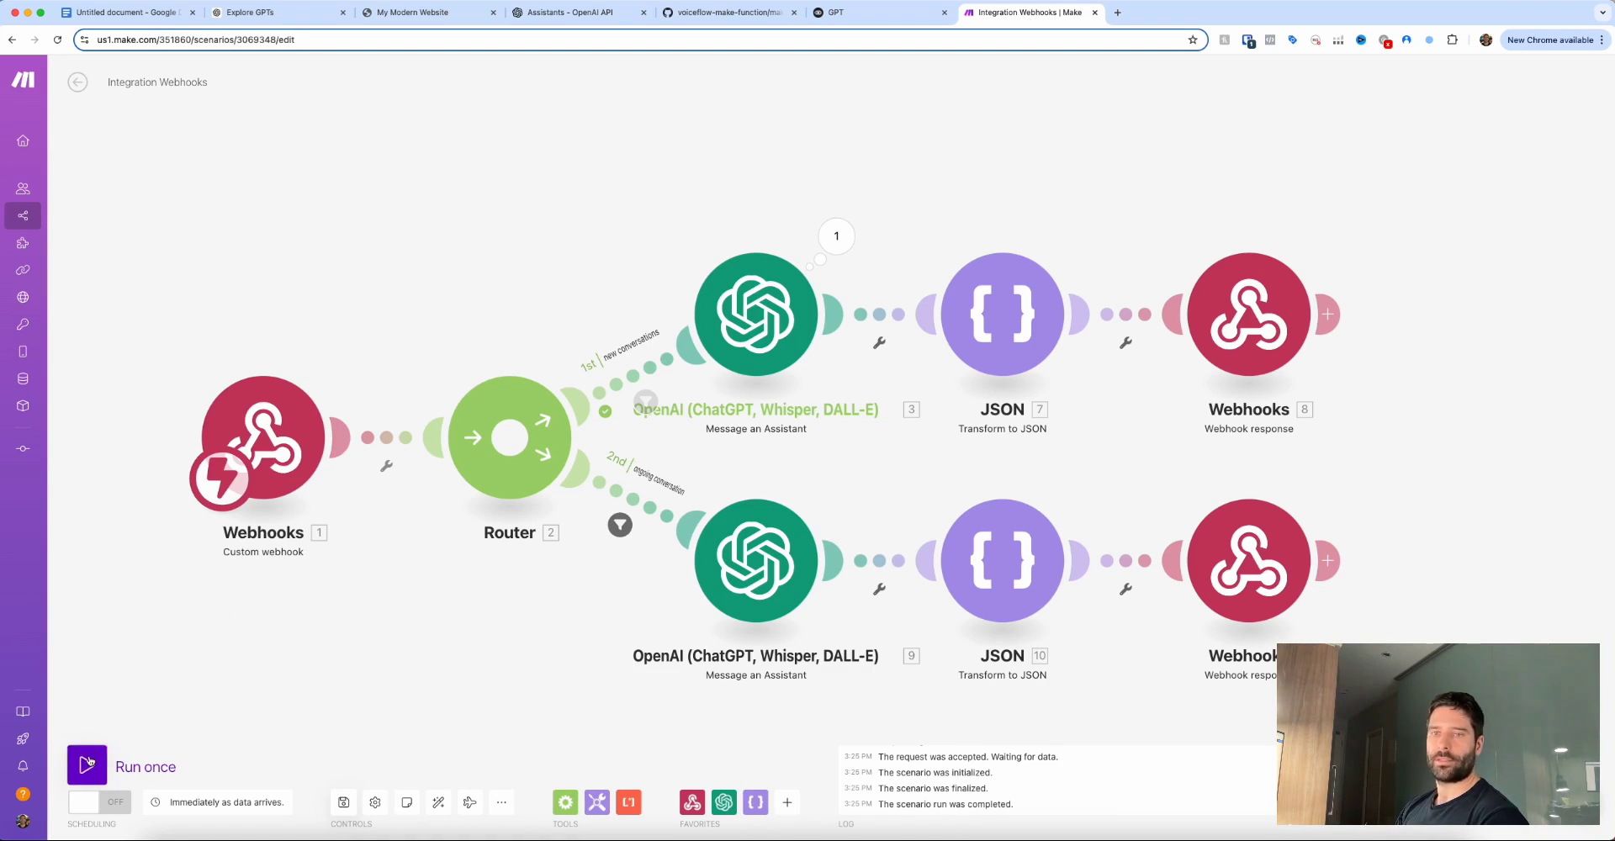
# Test the Voiceflow agent with 'Hi there', which fails with 'Only absolute URLs are supported'.
pyautogui.hotkey('ctrl', 'shift', 'Tab')
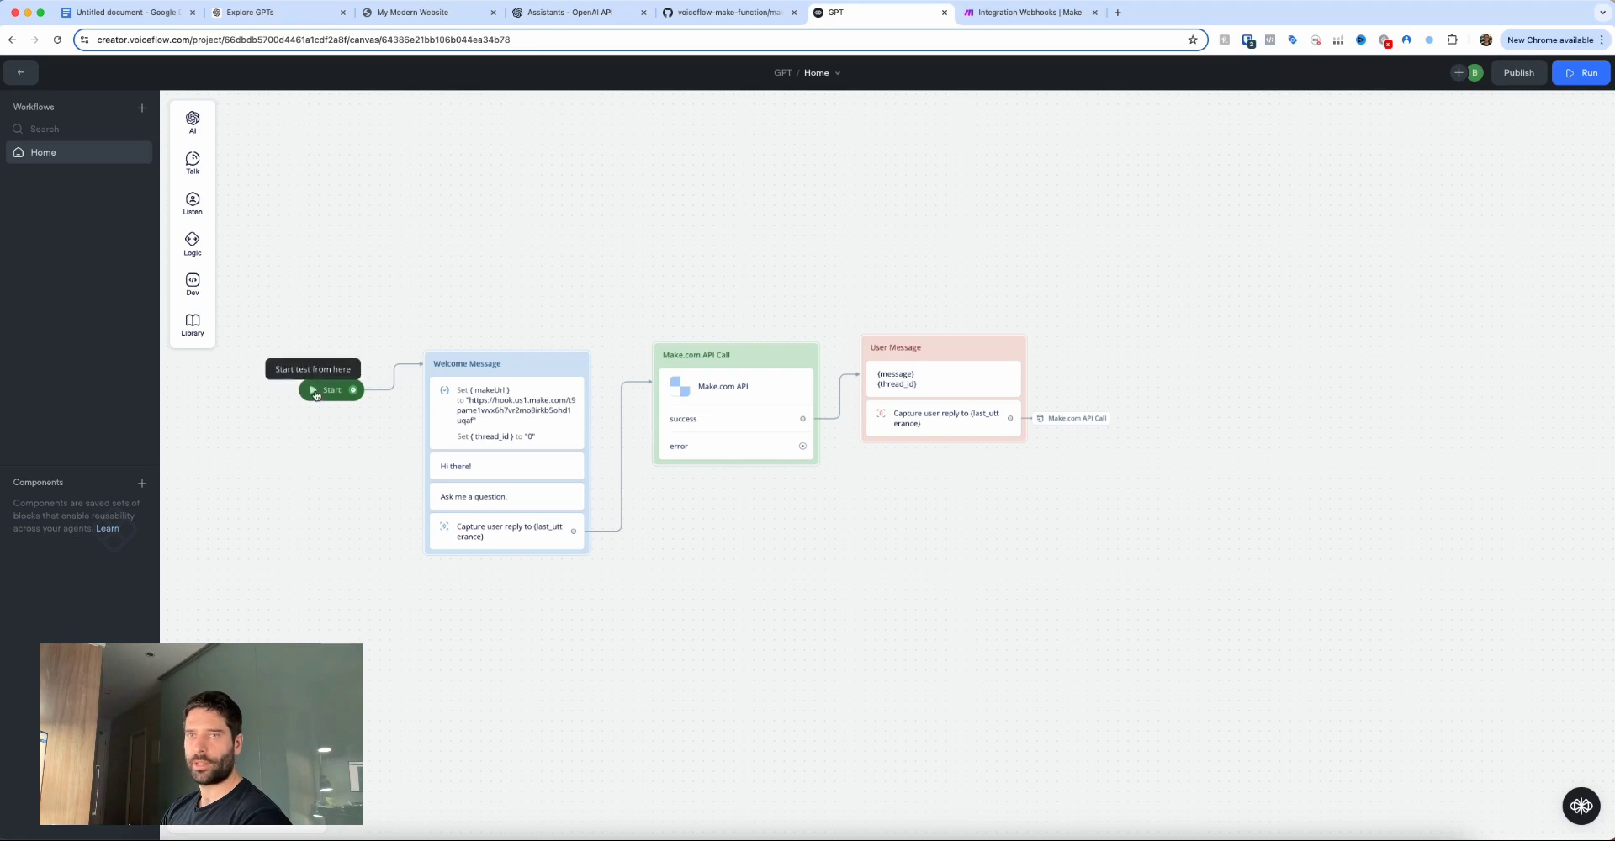
pyautogui.click(320, 391)
pyautogui.write('Hi')
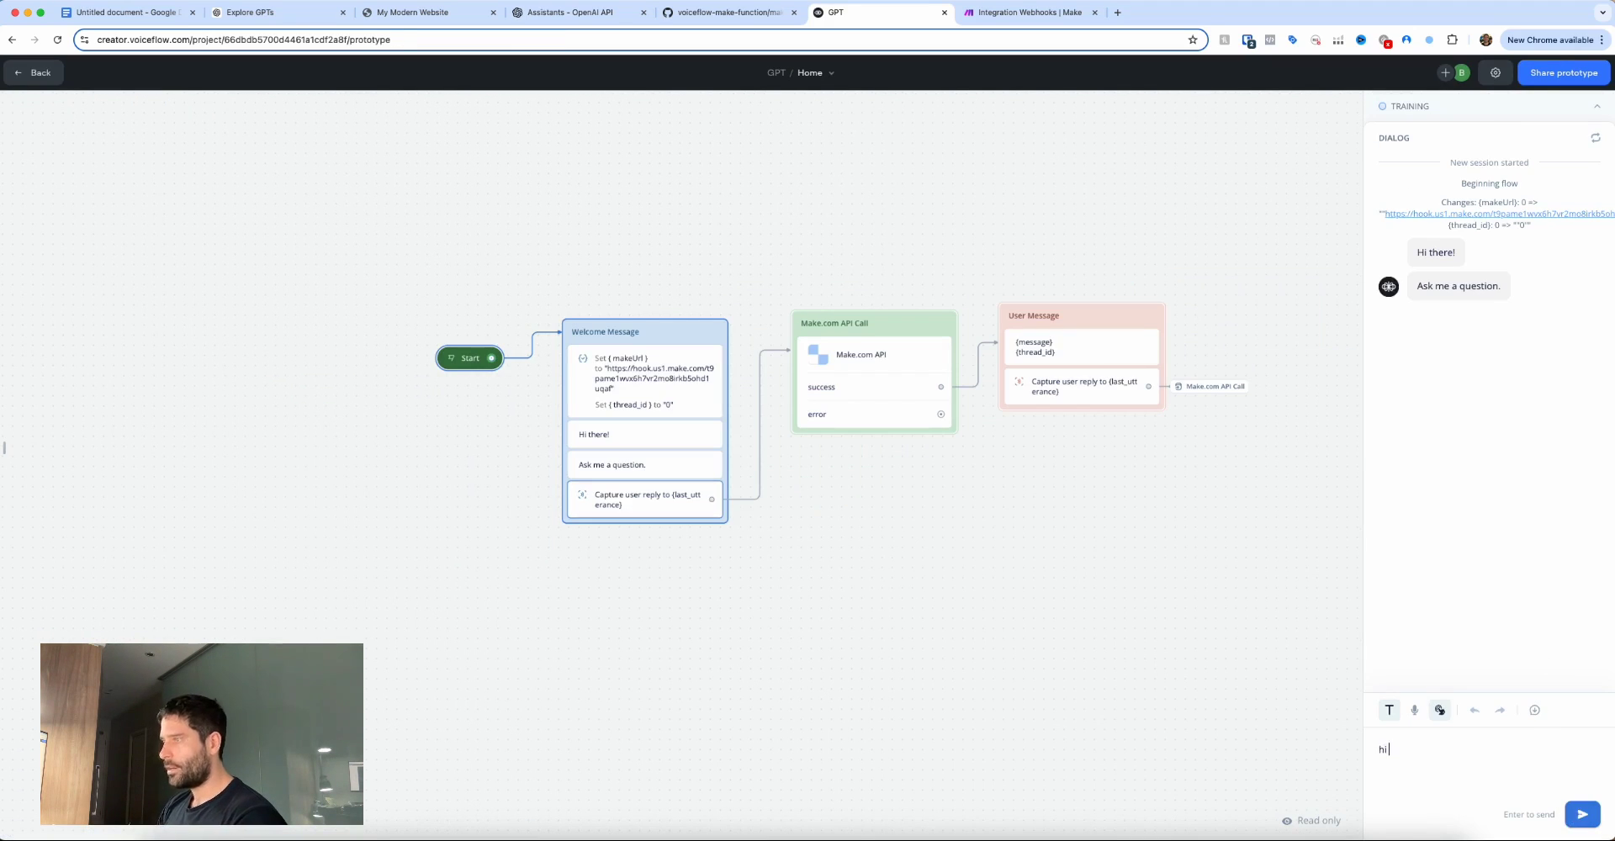
pyautogui.write(' there')
pyautogui.press('Return')
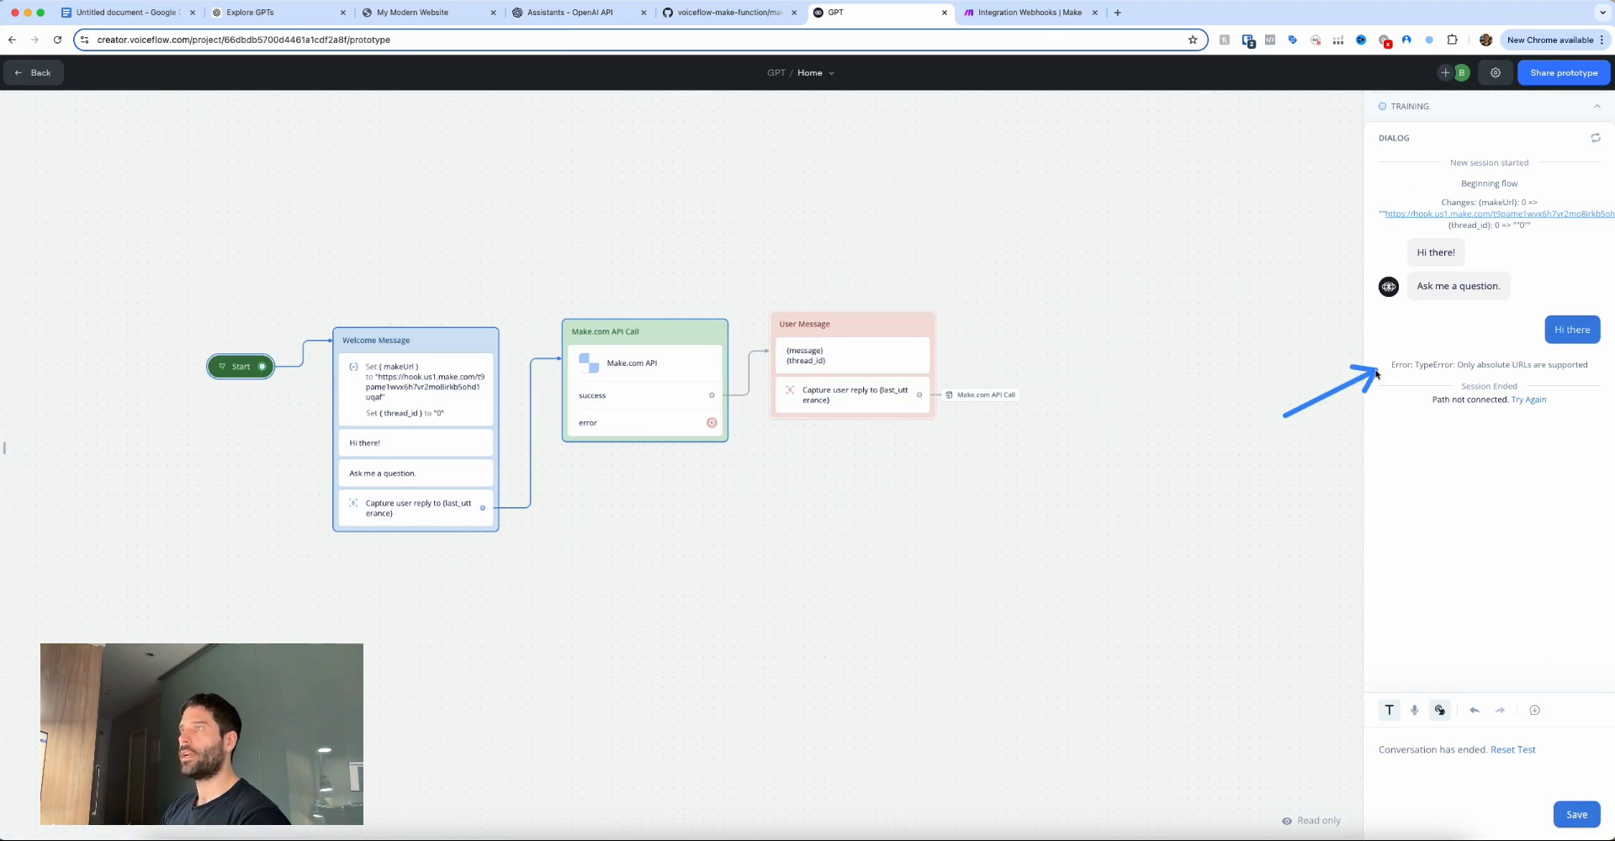
pyautogui.hotkey('ctrl', 'Tab')
pyautogui.moveTo(420, 274); pyautogui.dragTo(360, 381)
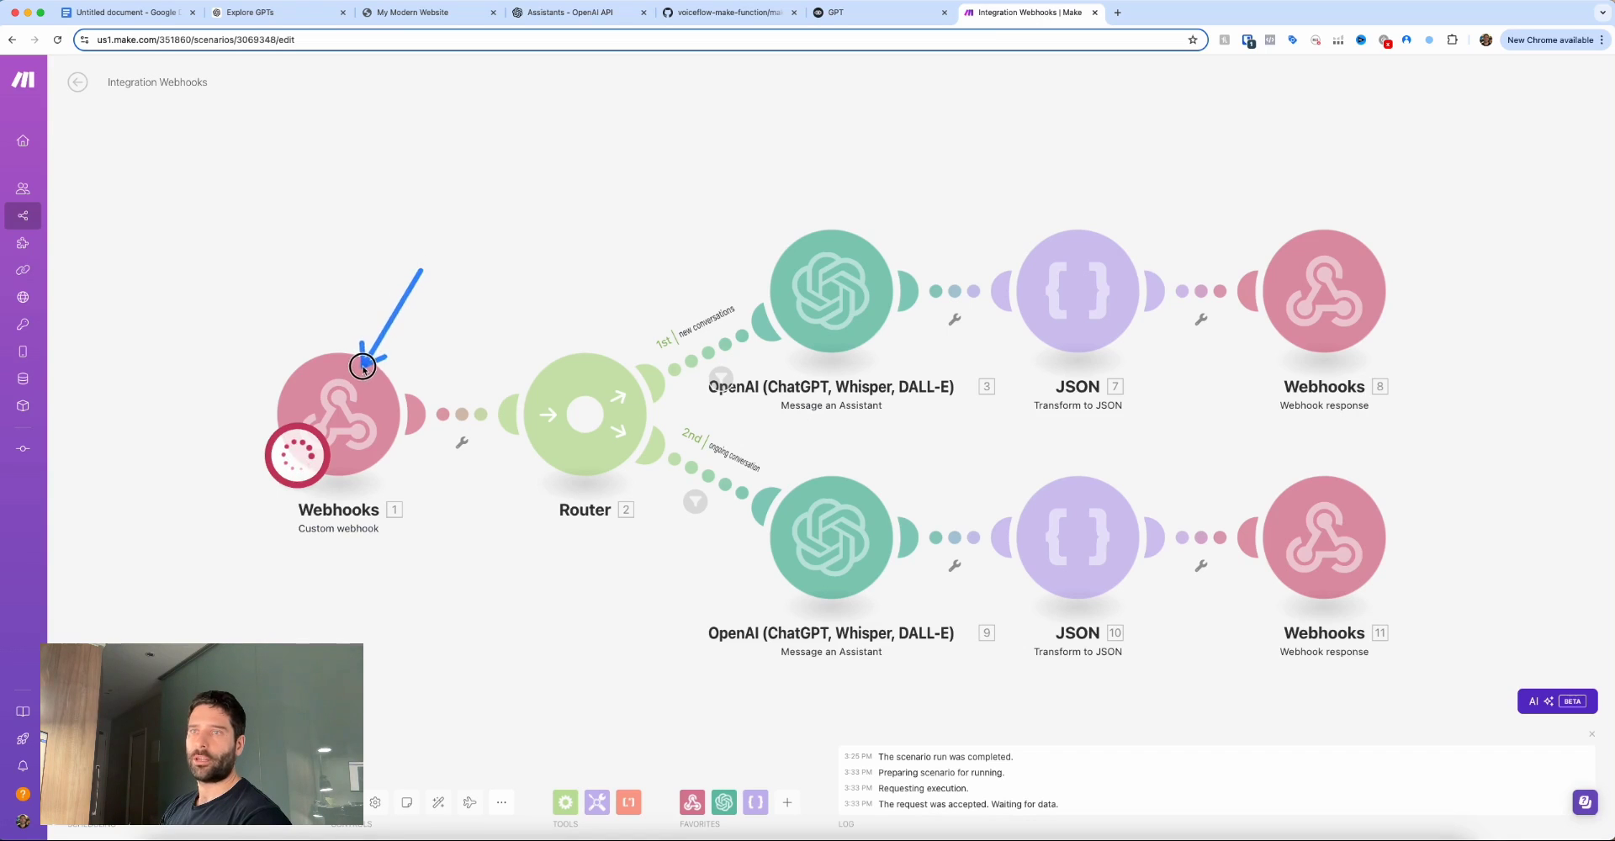
# Go back to the Voiceflow test chat showing the absolute-URL error.
pyautogui.hotkey('ctrl', 'shift', 'Tab')
pyautogui.moveTo(1295, 389); pyautogui.dragTo(1393, 372)
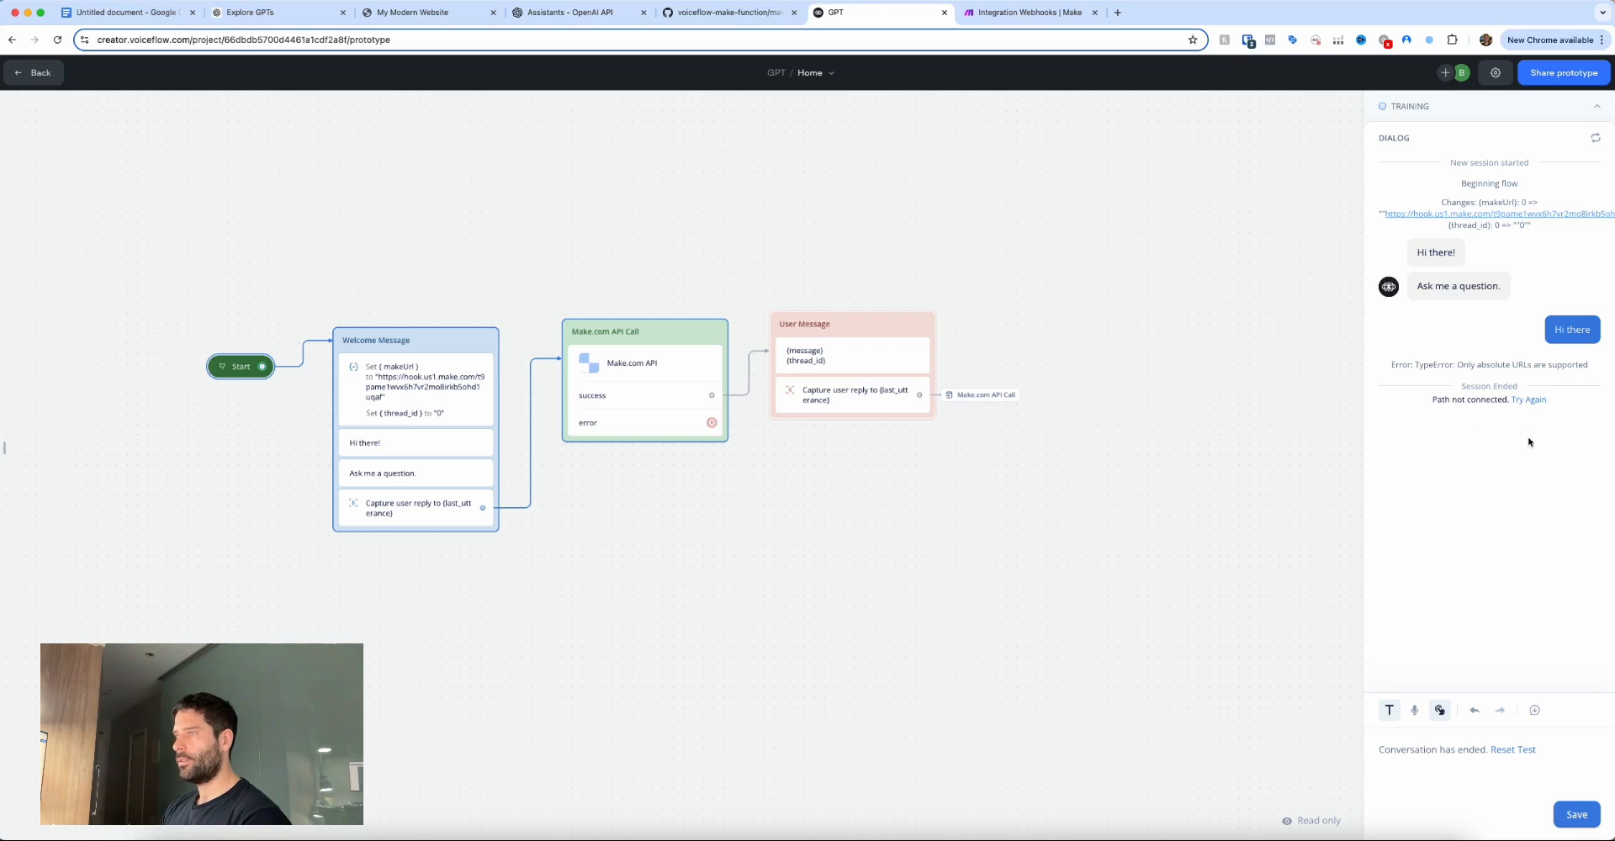
# Delete the leading double quote from the makeUrl value in the Welcome Message Set step.
pyautogui.moveTo(1529, 439)
pyautogui.mouseDown()
pyautogui.moveTo(1491, 376)
pyautogui.moveTo(1529, 370)
pyautogui.mouseUp()
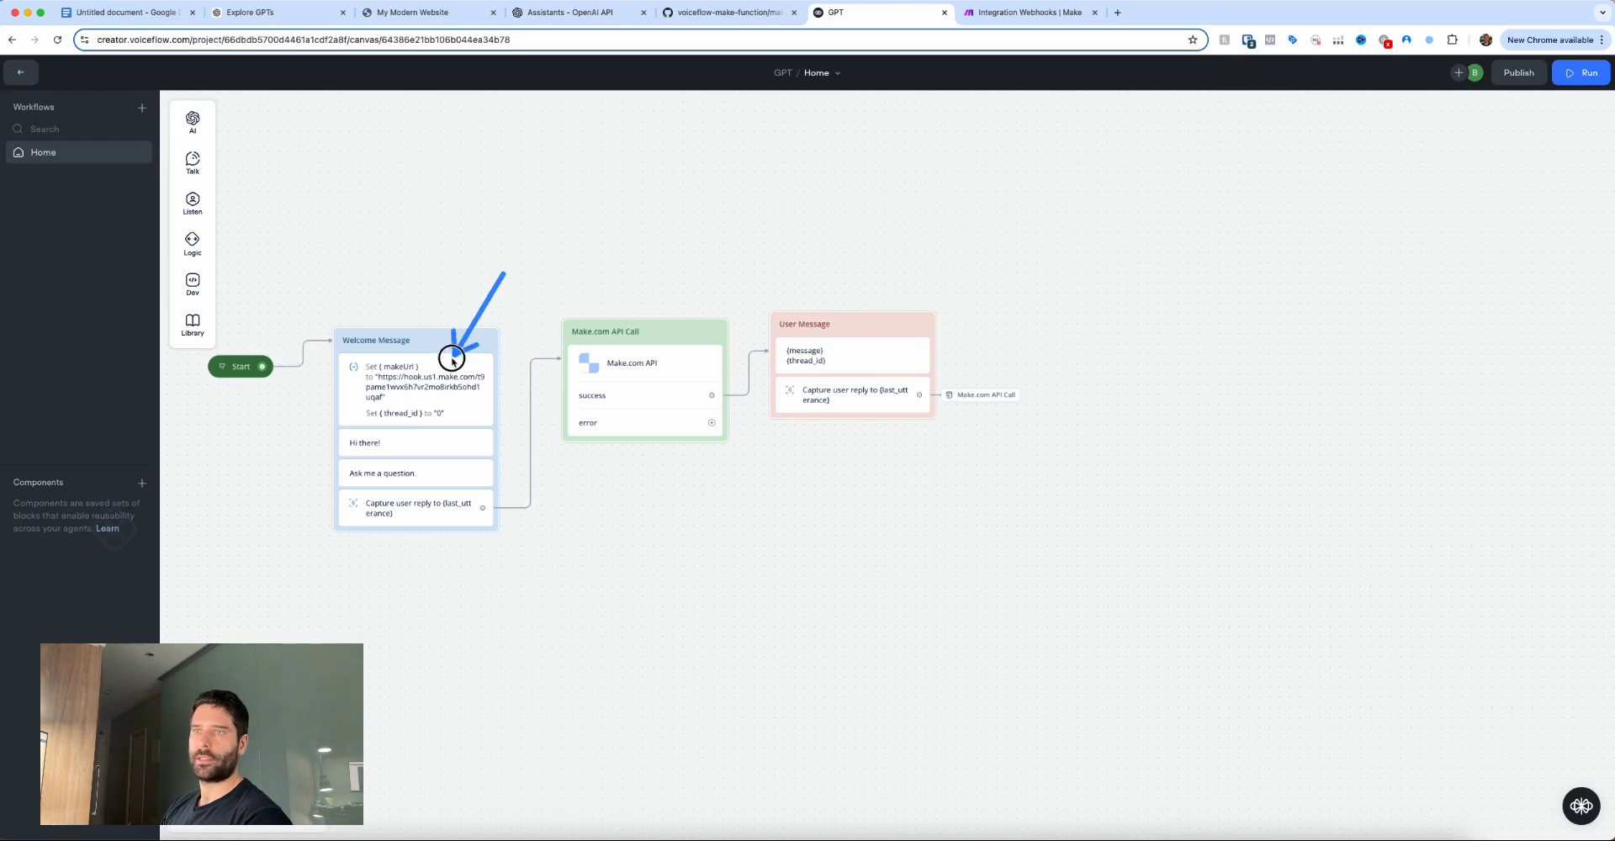
pyautogui.click(452, 360)
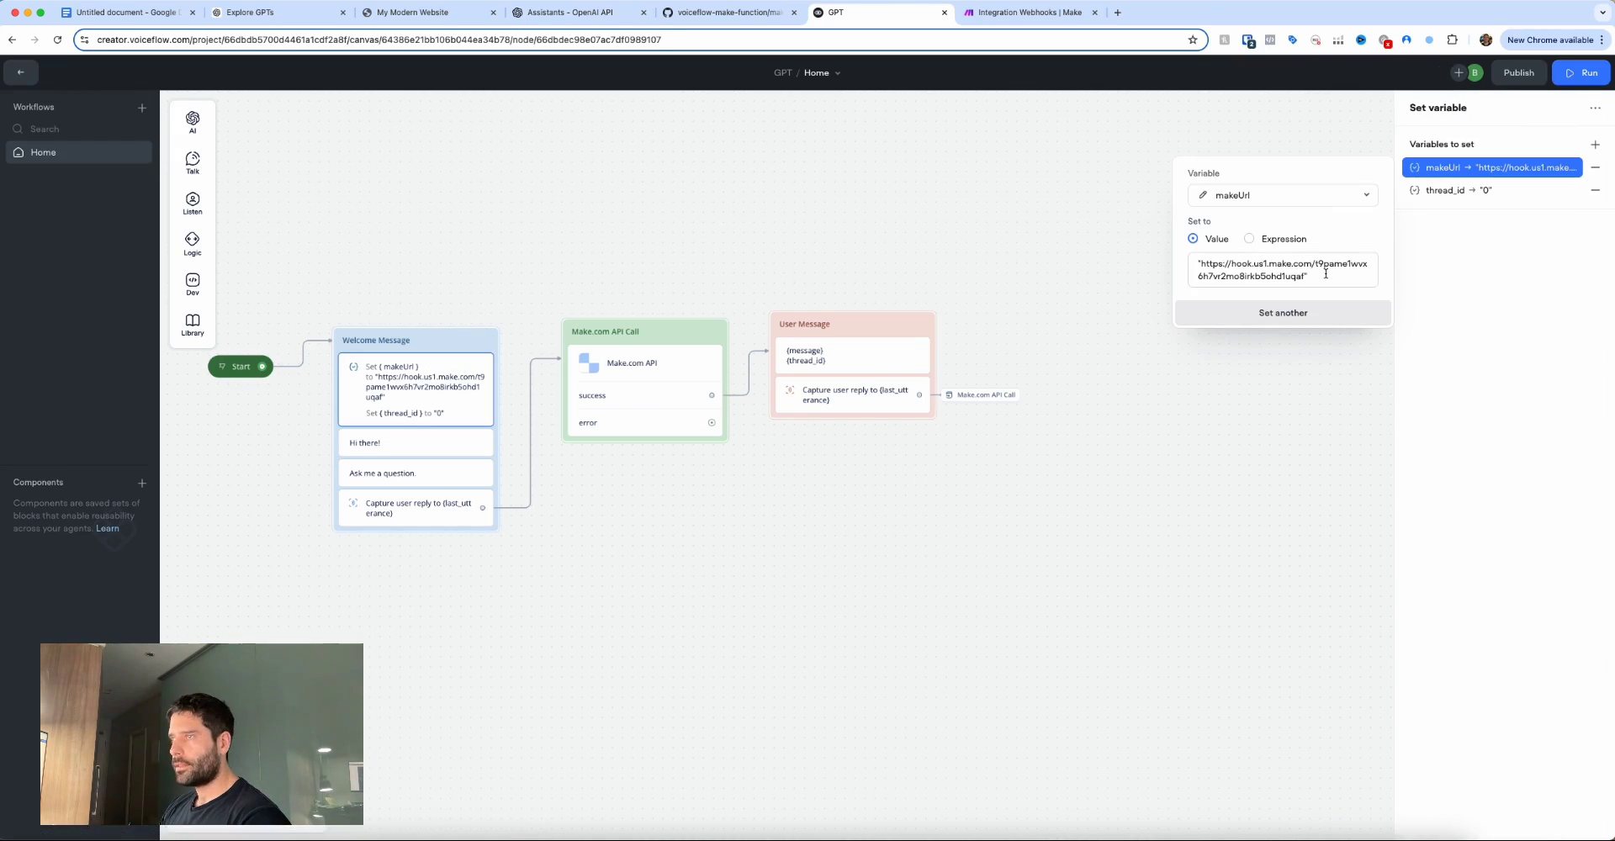
pyautogui.click(1326, 273)
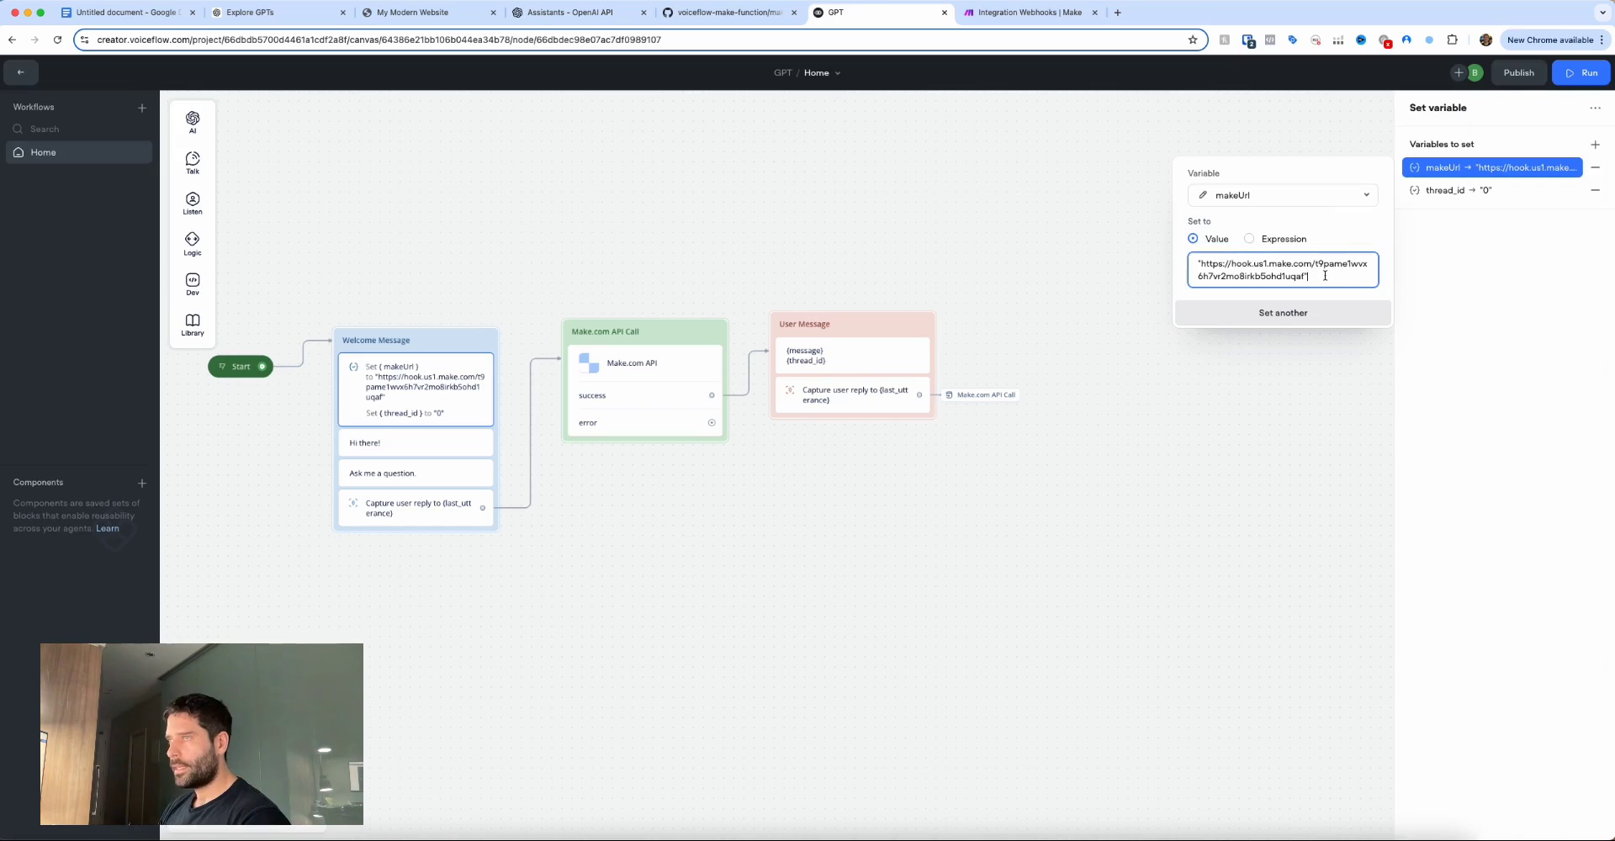
pyautogui.click(1203, 267)
pyautogui.press('BackSpace')
pyautogui.click(1581, 72)
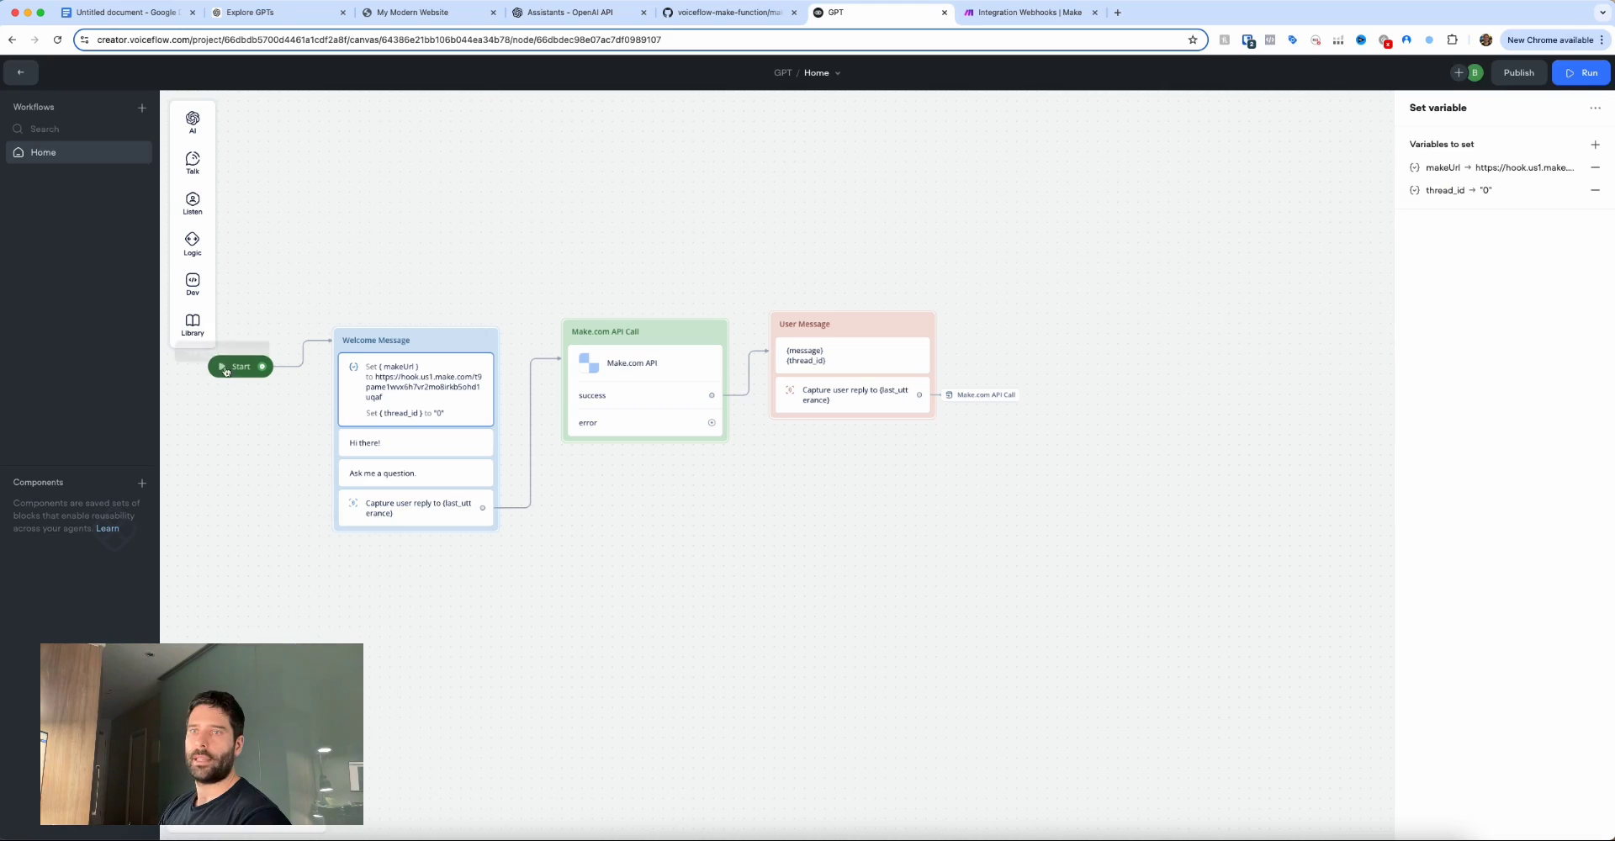
# Retest the agent with 'hi'; it reaches Make but ends with a missing response body error.
pyautogui.write('hi there')
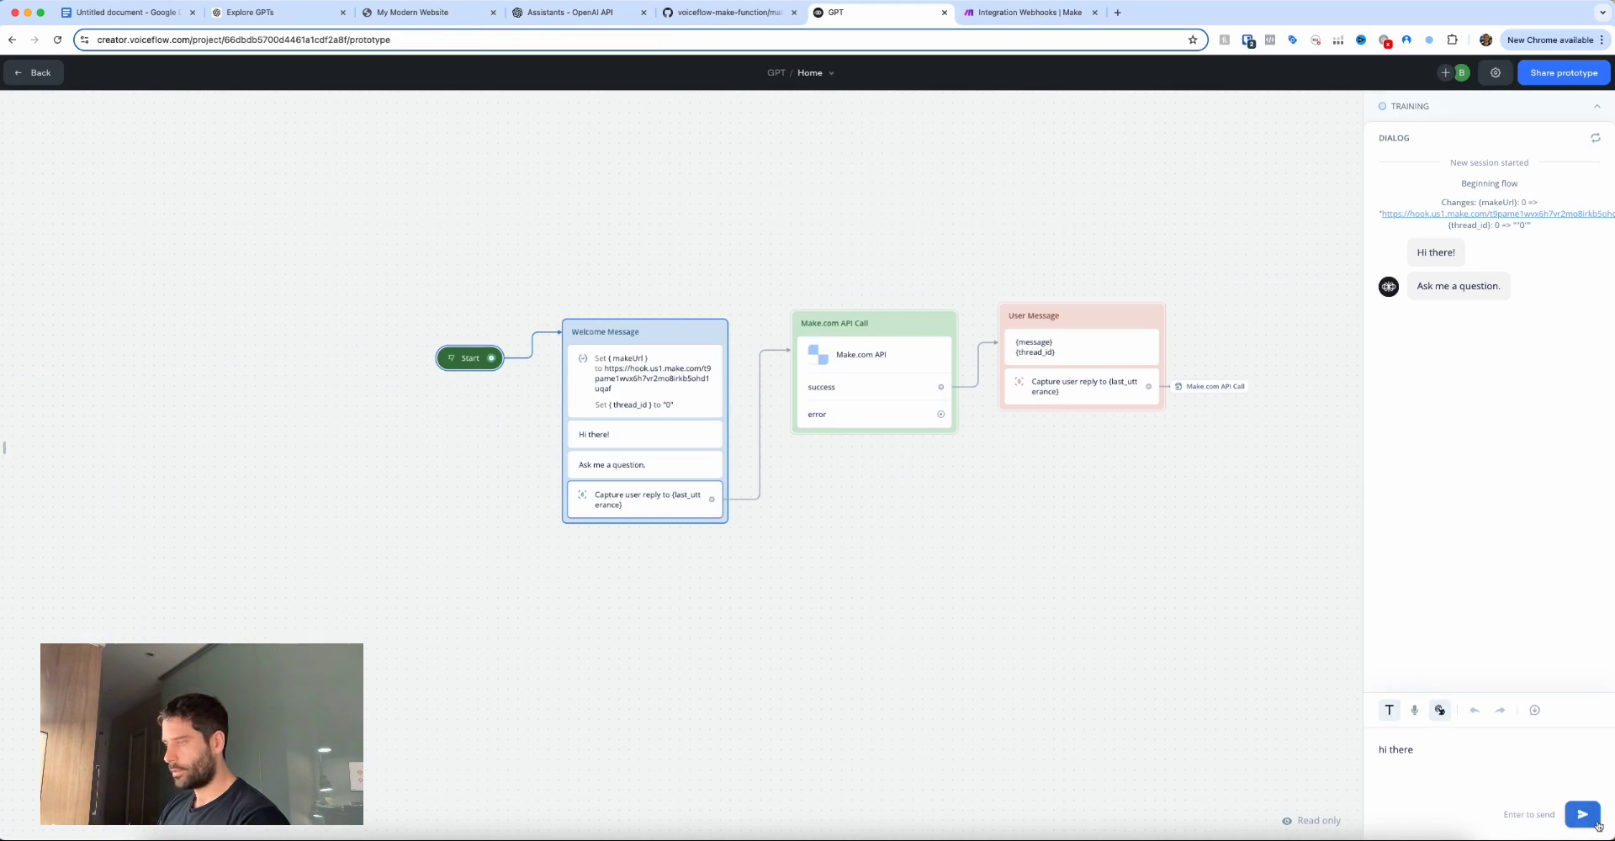
pyautogui.click(1595, 822)
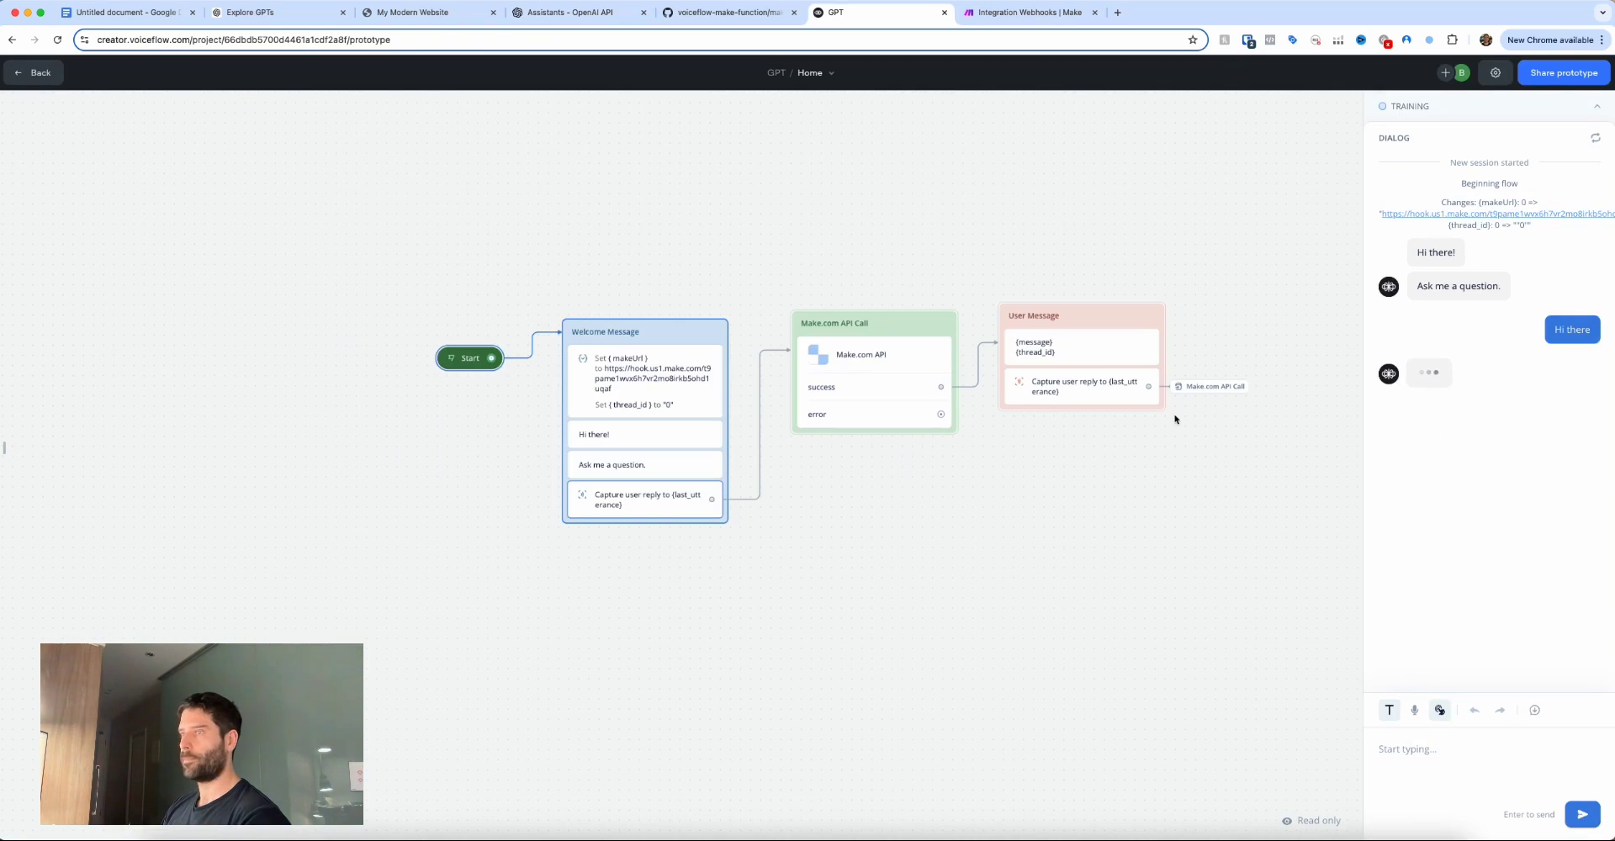
pyautogui.click(1415, 454)
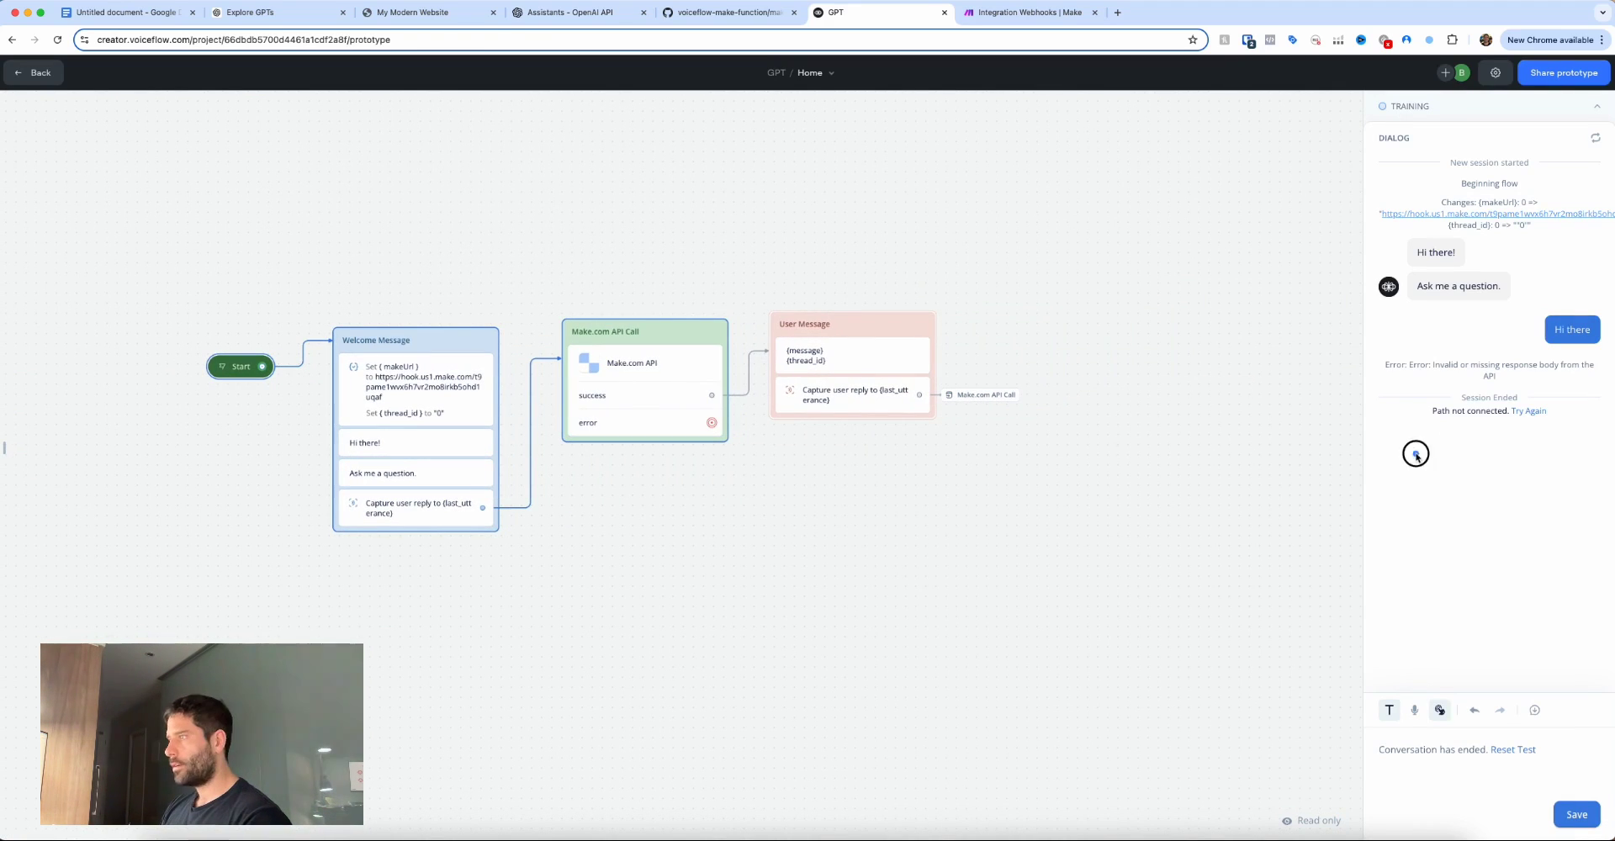
pyautogui.moveTo(1416, 454)
pyautogui.mouseDown()
pyautogui.moveTo(1426, 375)
pyautogui.moveTo(1539, 380)
pyautogui.mouseUp()
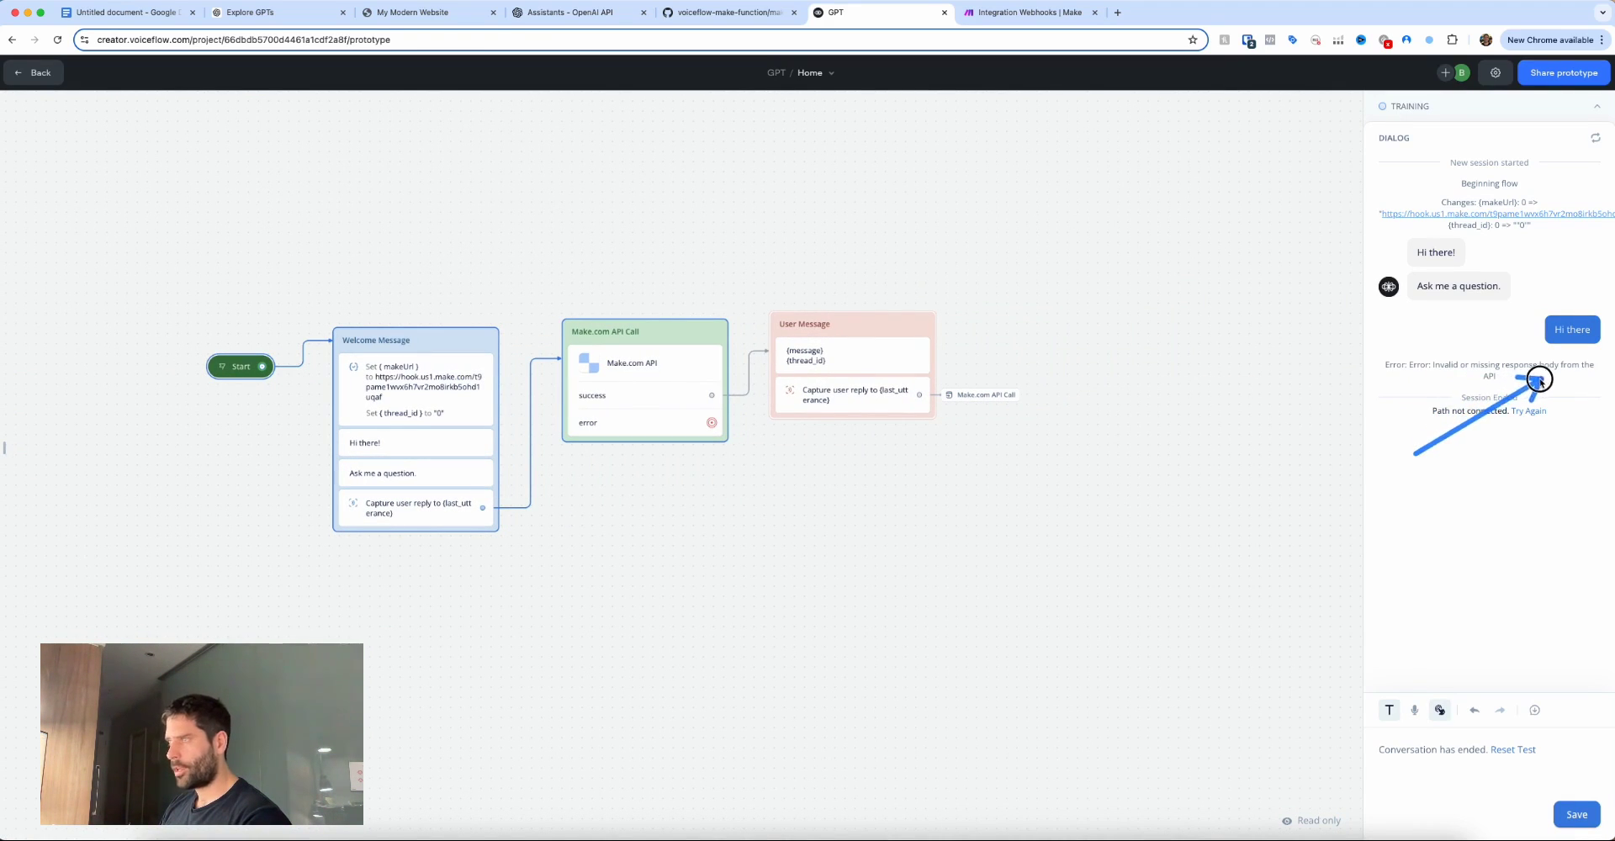
pyautogui.hotkey('ctrl', 'Tab')
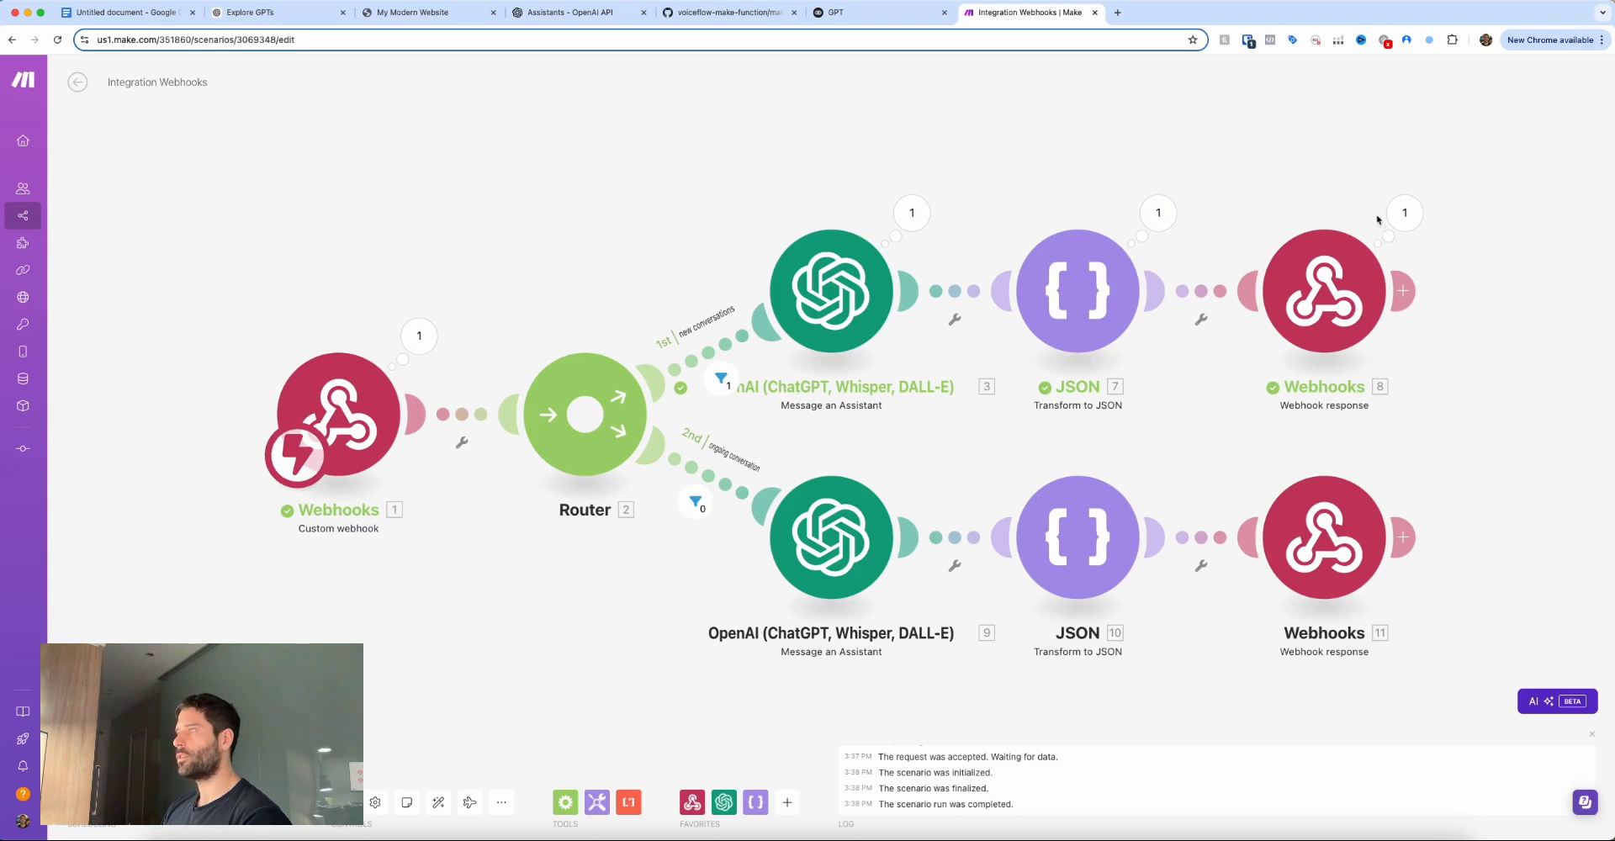
# Add a content-type: application/json custom header to the first route's webhook response.
pyautogui.click(1403, 214)
pyautogui.moveTo(1329, 305); pyautogui.dragTo(1220, 235)
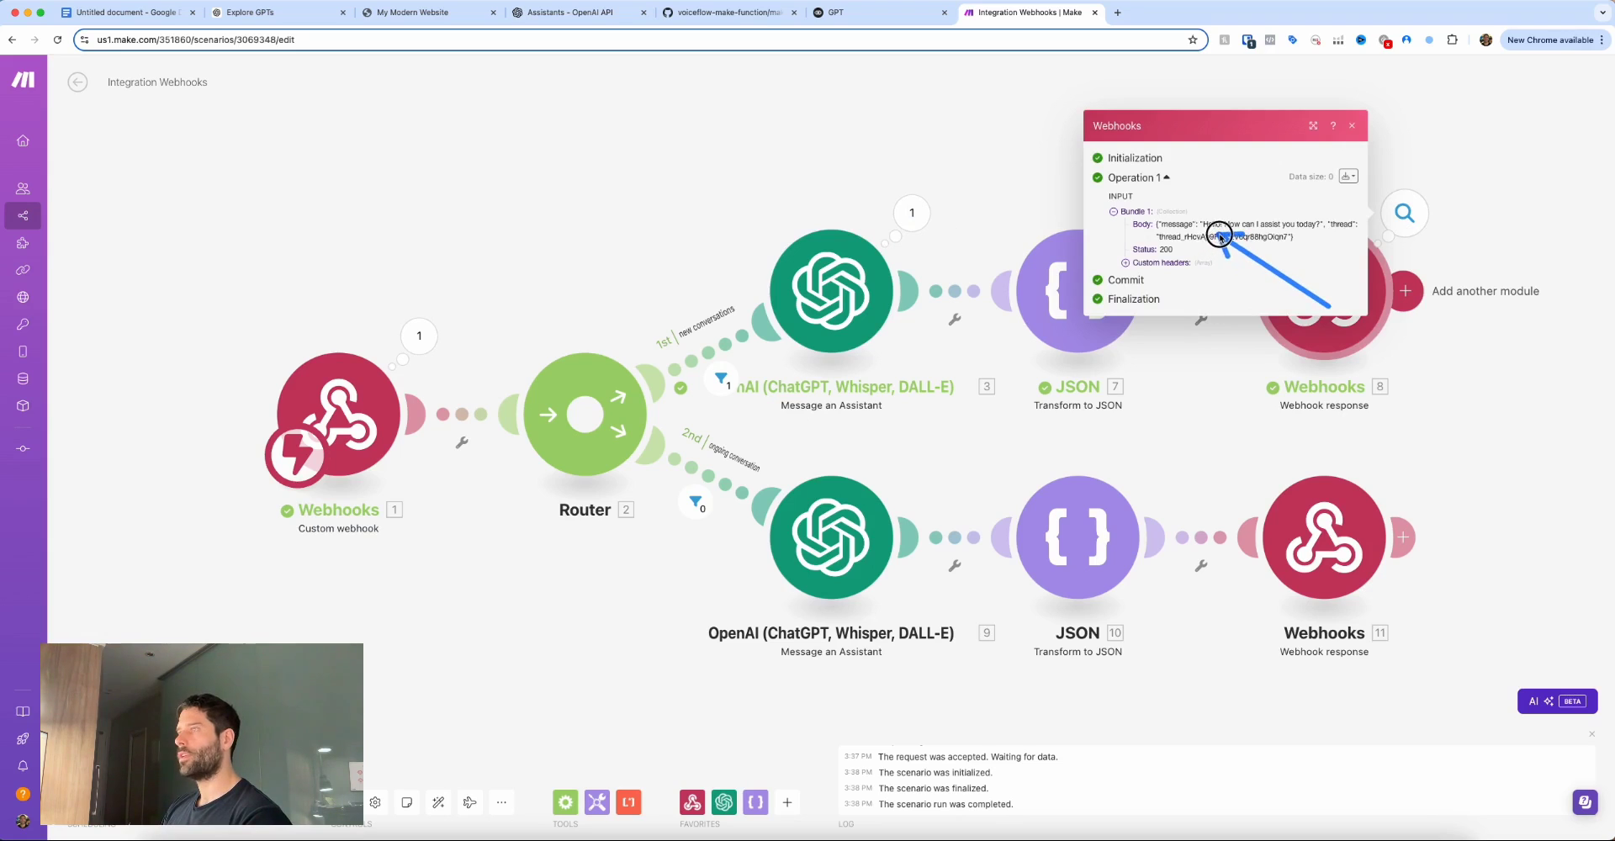
pyautogui.click(1350, 316)
pyautogui.click(1343, 307)
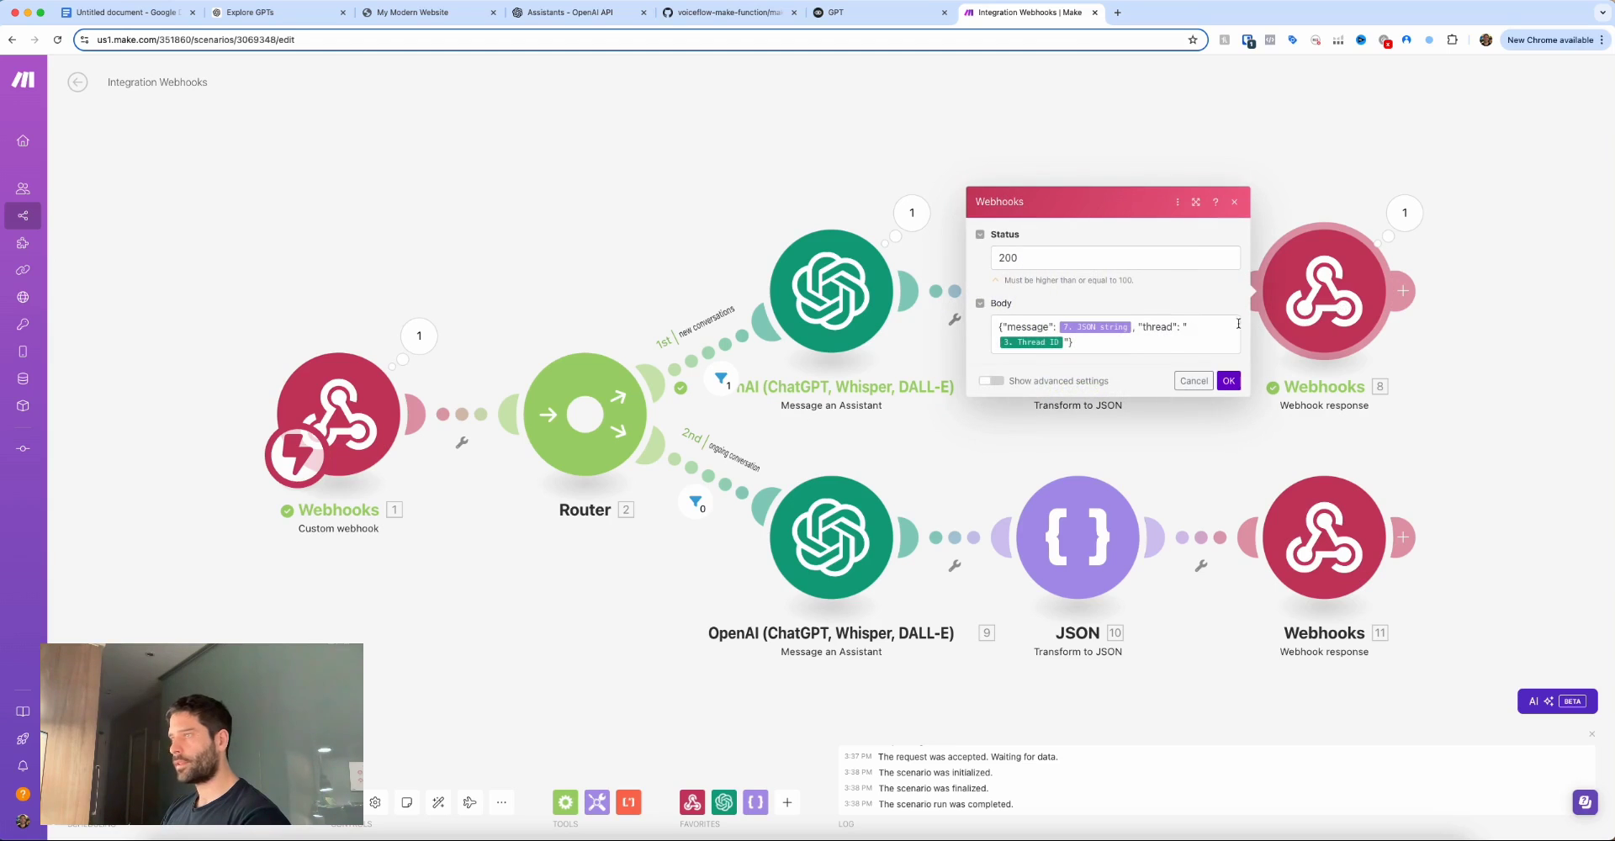
pyautogui.click(993, 381)
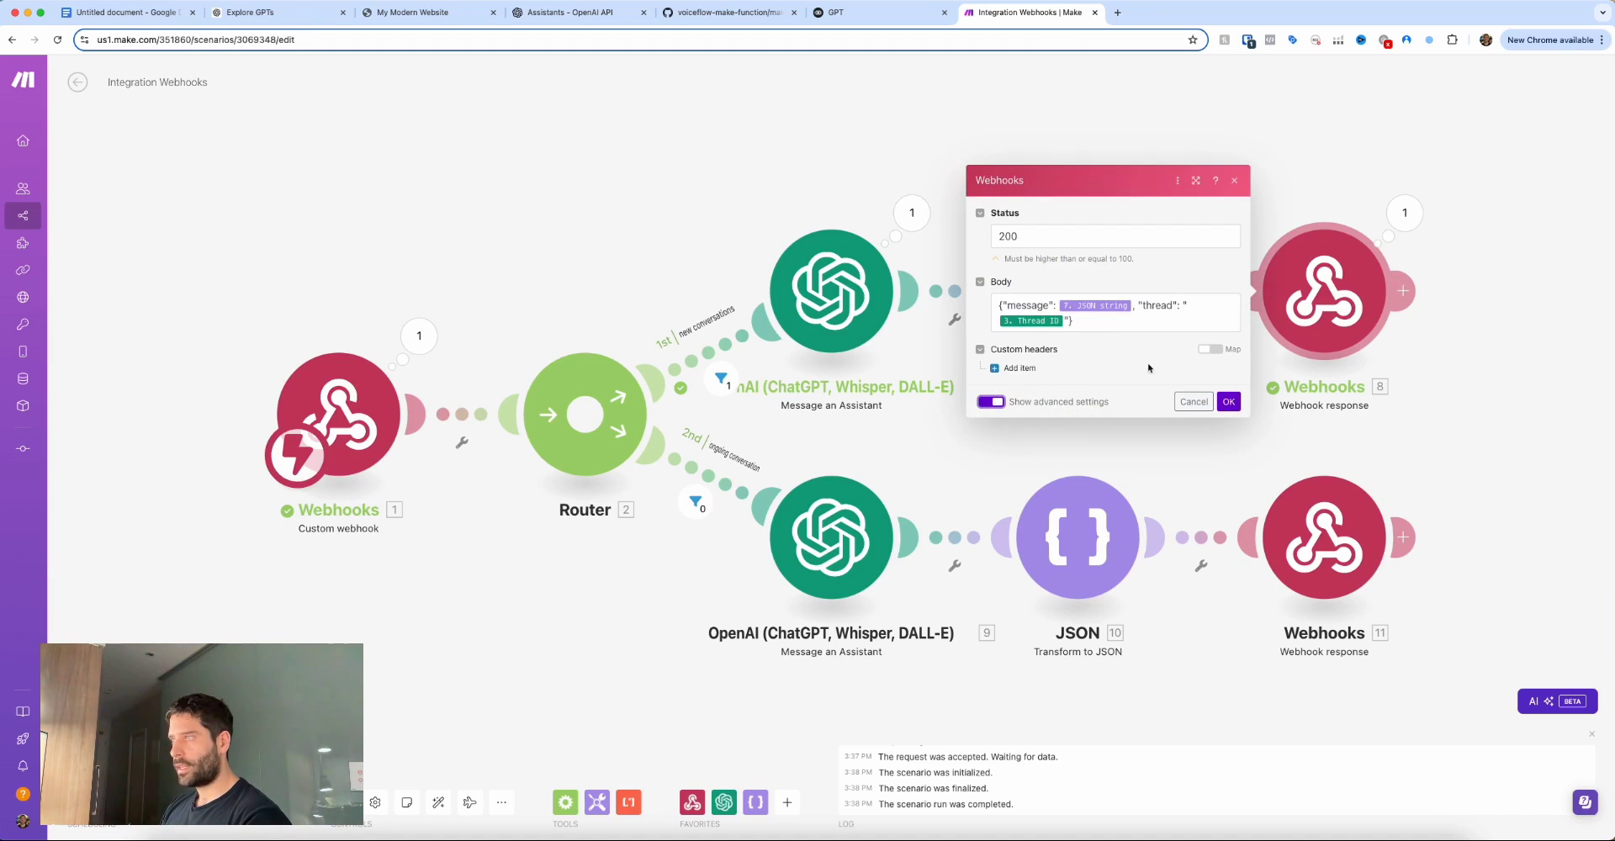
pyautogui.click(1015, 368)
pyautogui.click(1063, 326)
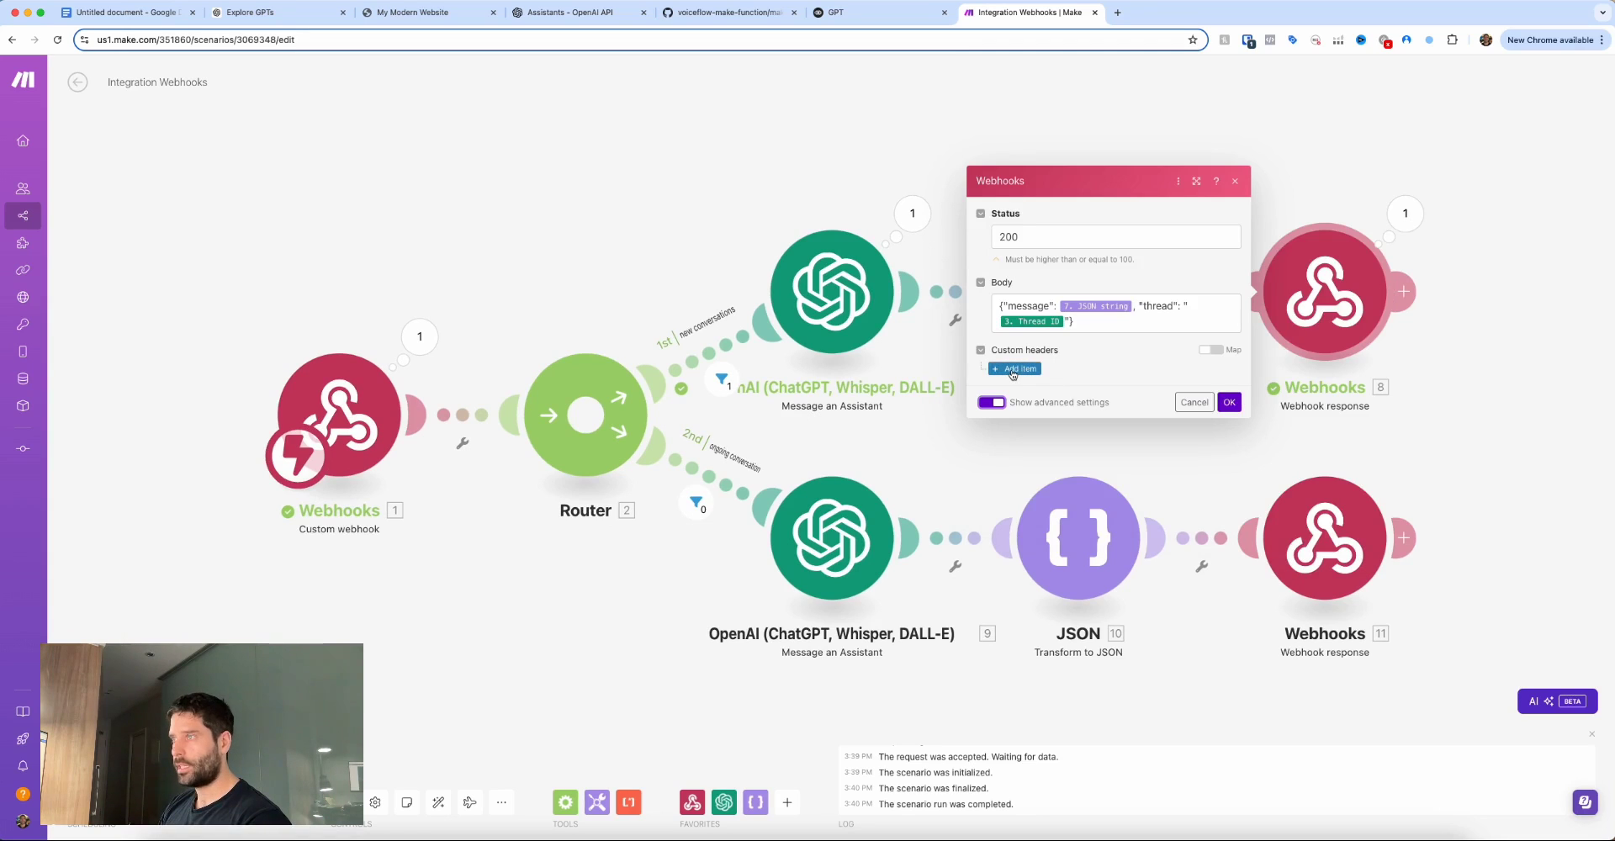
pyautogui.click(1013, 369)
pyautogui.click(1059, 328)
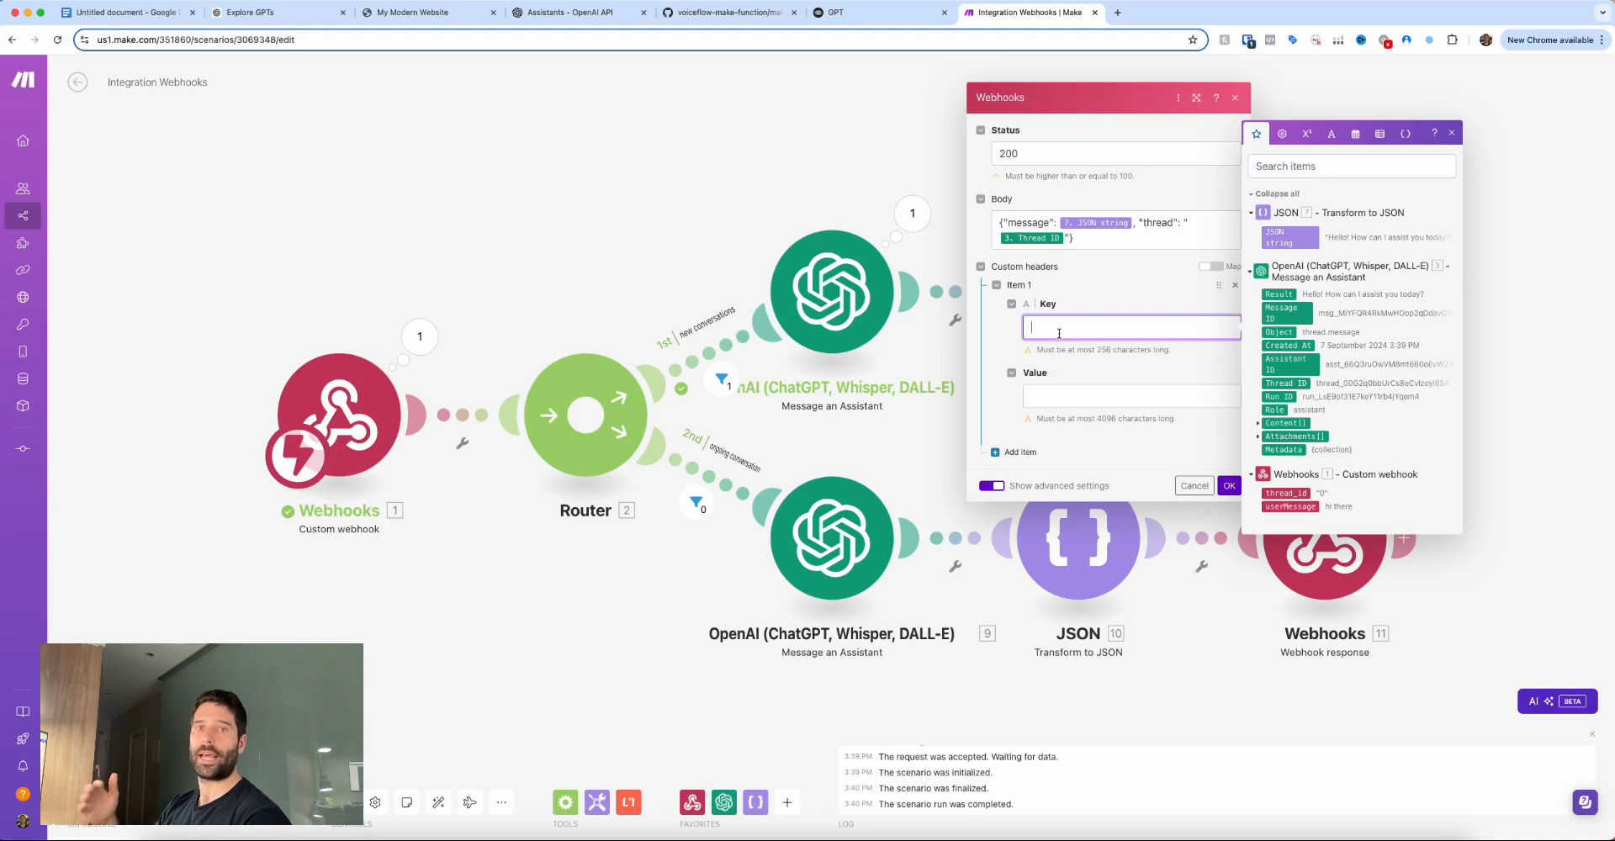
pyautogui.write('content-type')
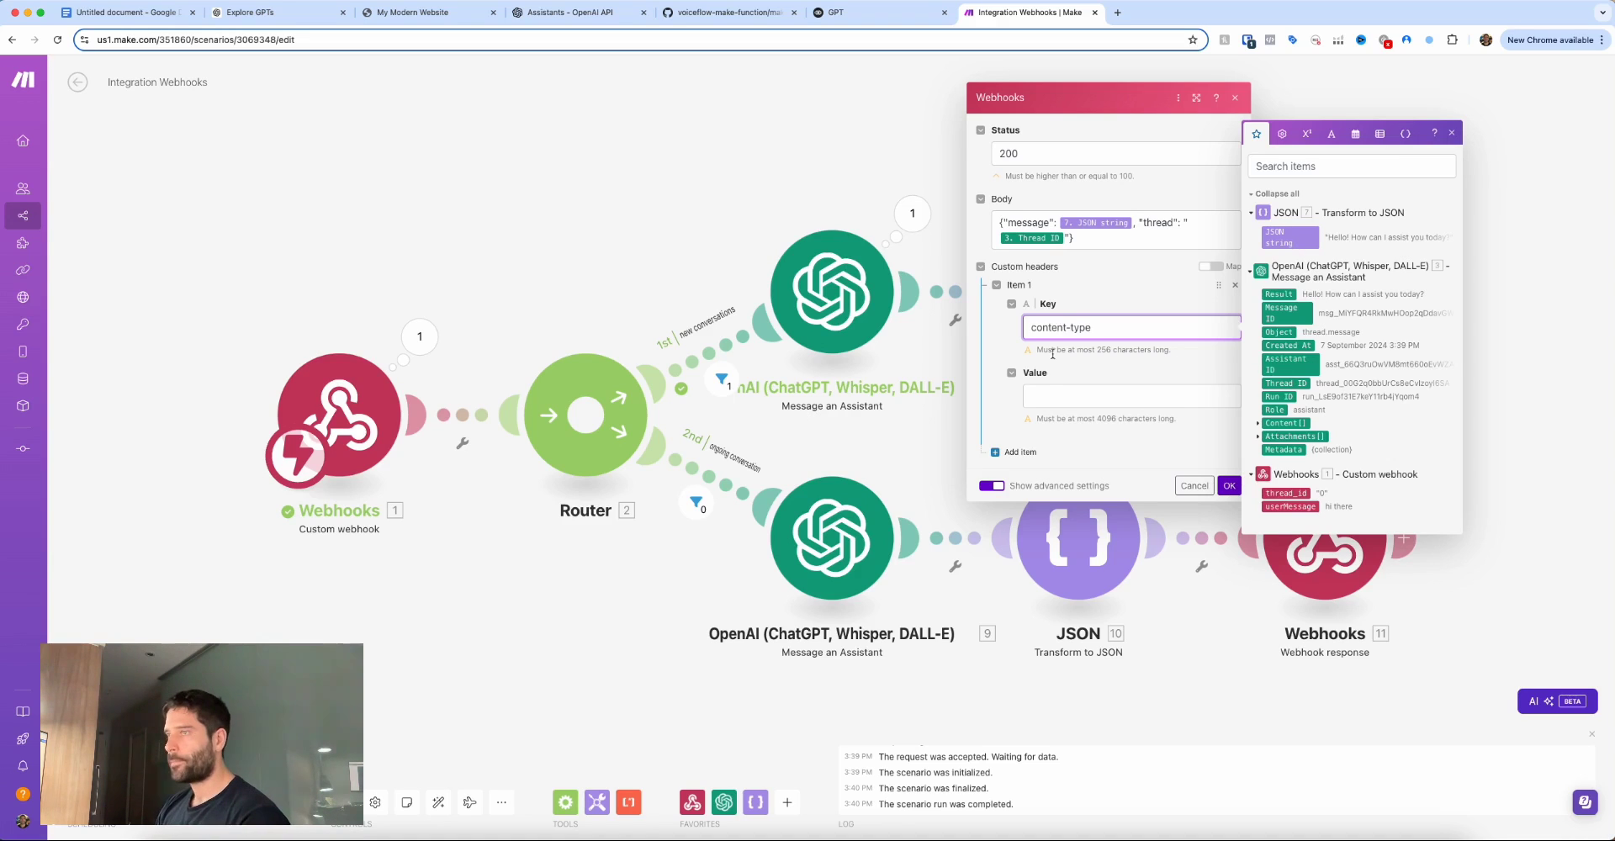
pyautogui.click(1042, 390)
pyautogui.write('application/json')
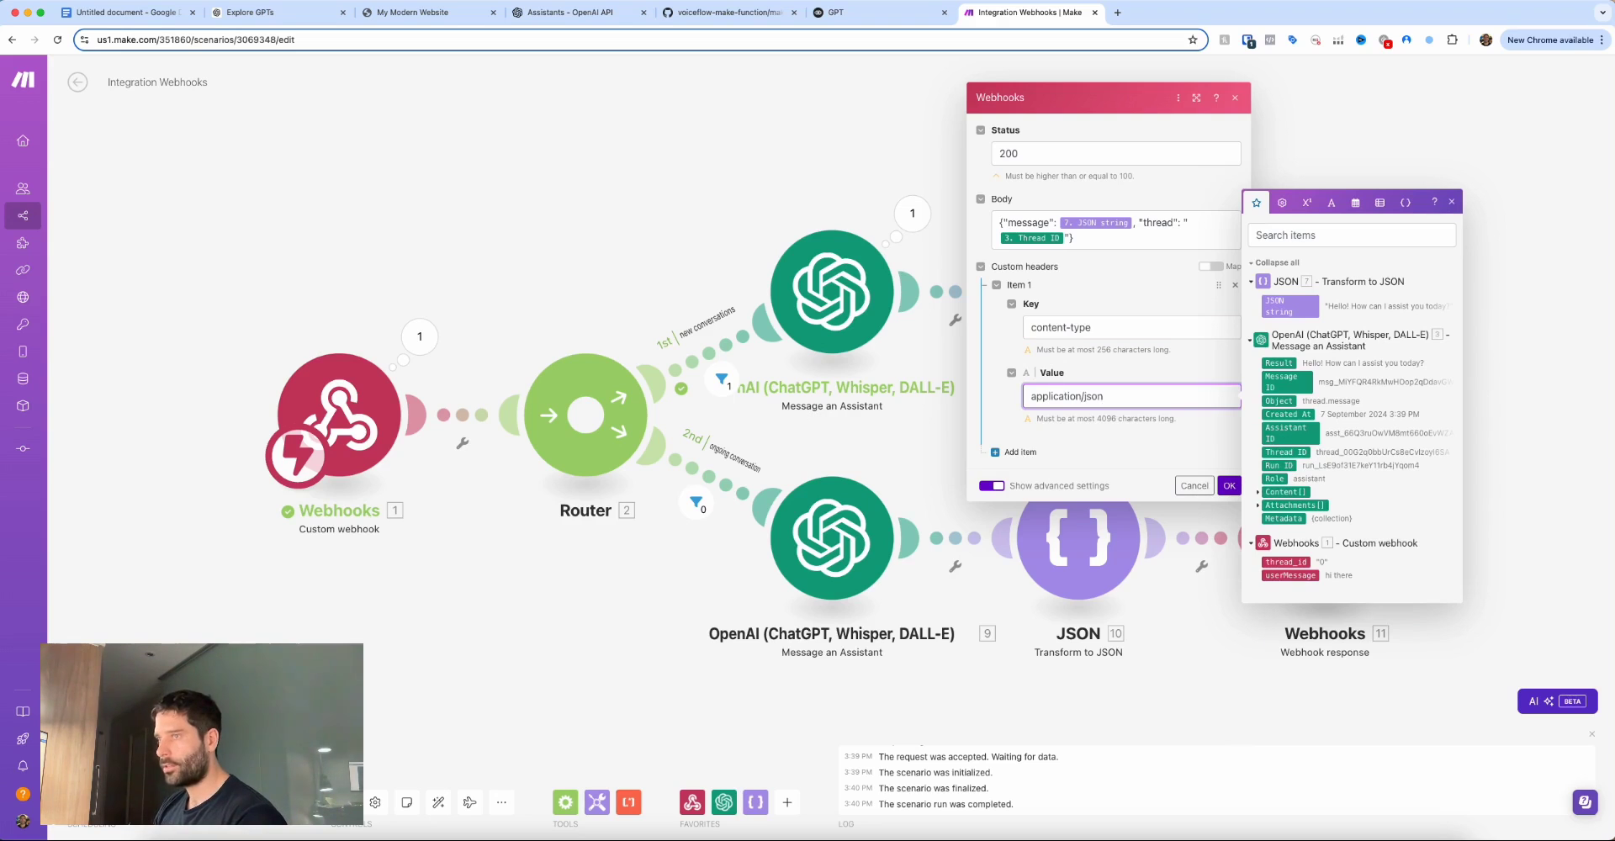
pyautogui.click(1229, 485)
# Add the same content-type: application/json header to the second webhook response, save, and run once.
pyautogui.click(1327, 523)
pyautogui.click(993, 628)
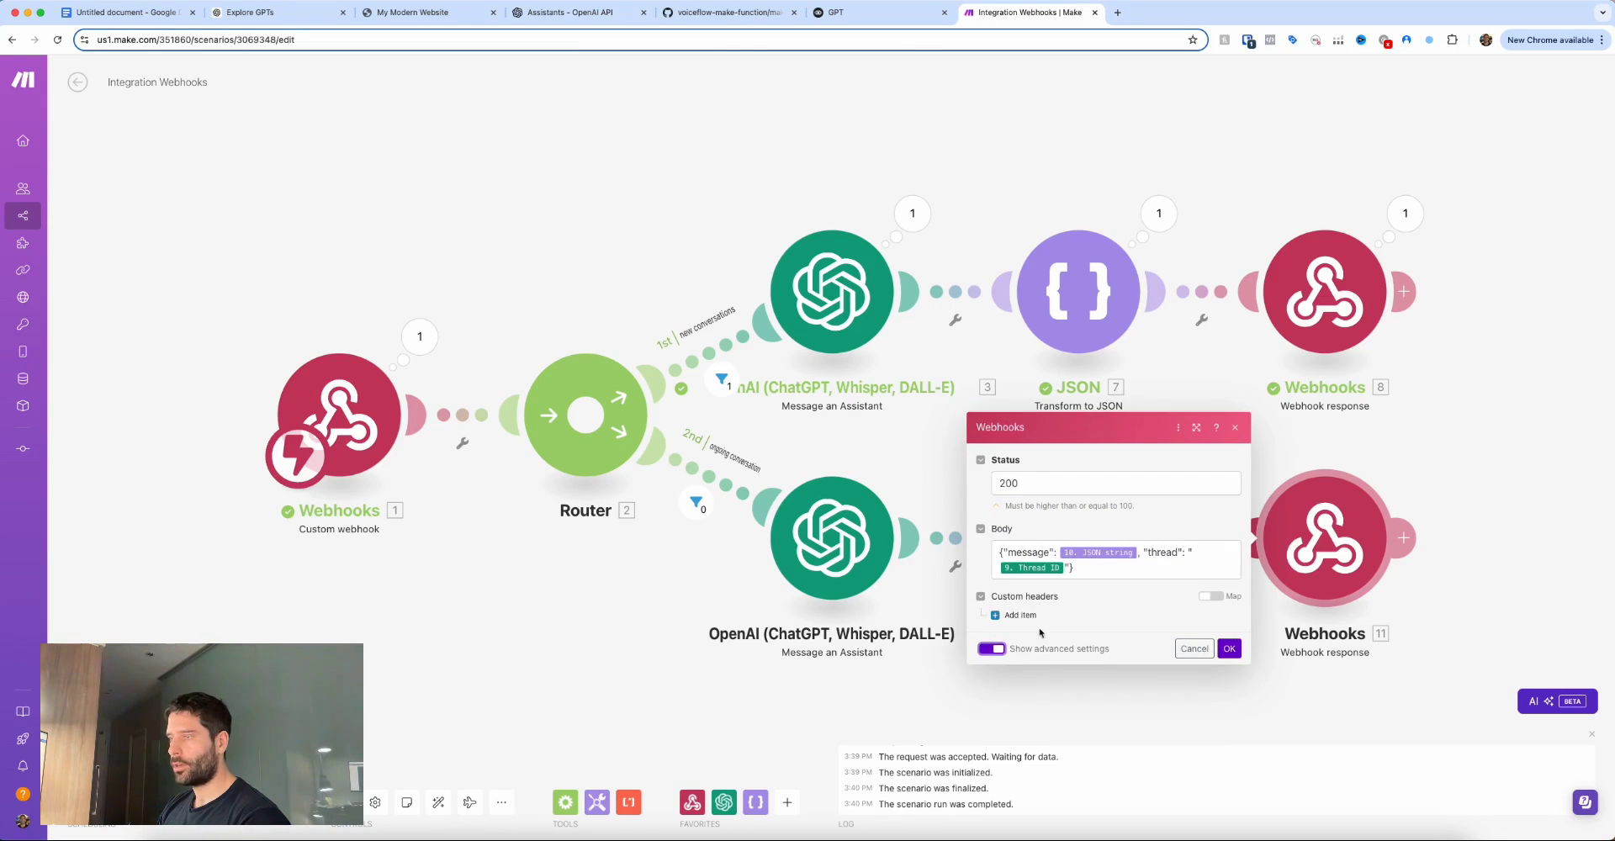
pyautogui.click(1037, 623)
pyautogui.click(1075, 571)
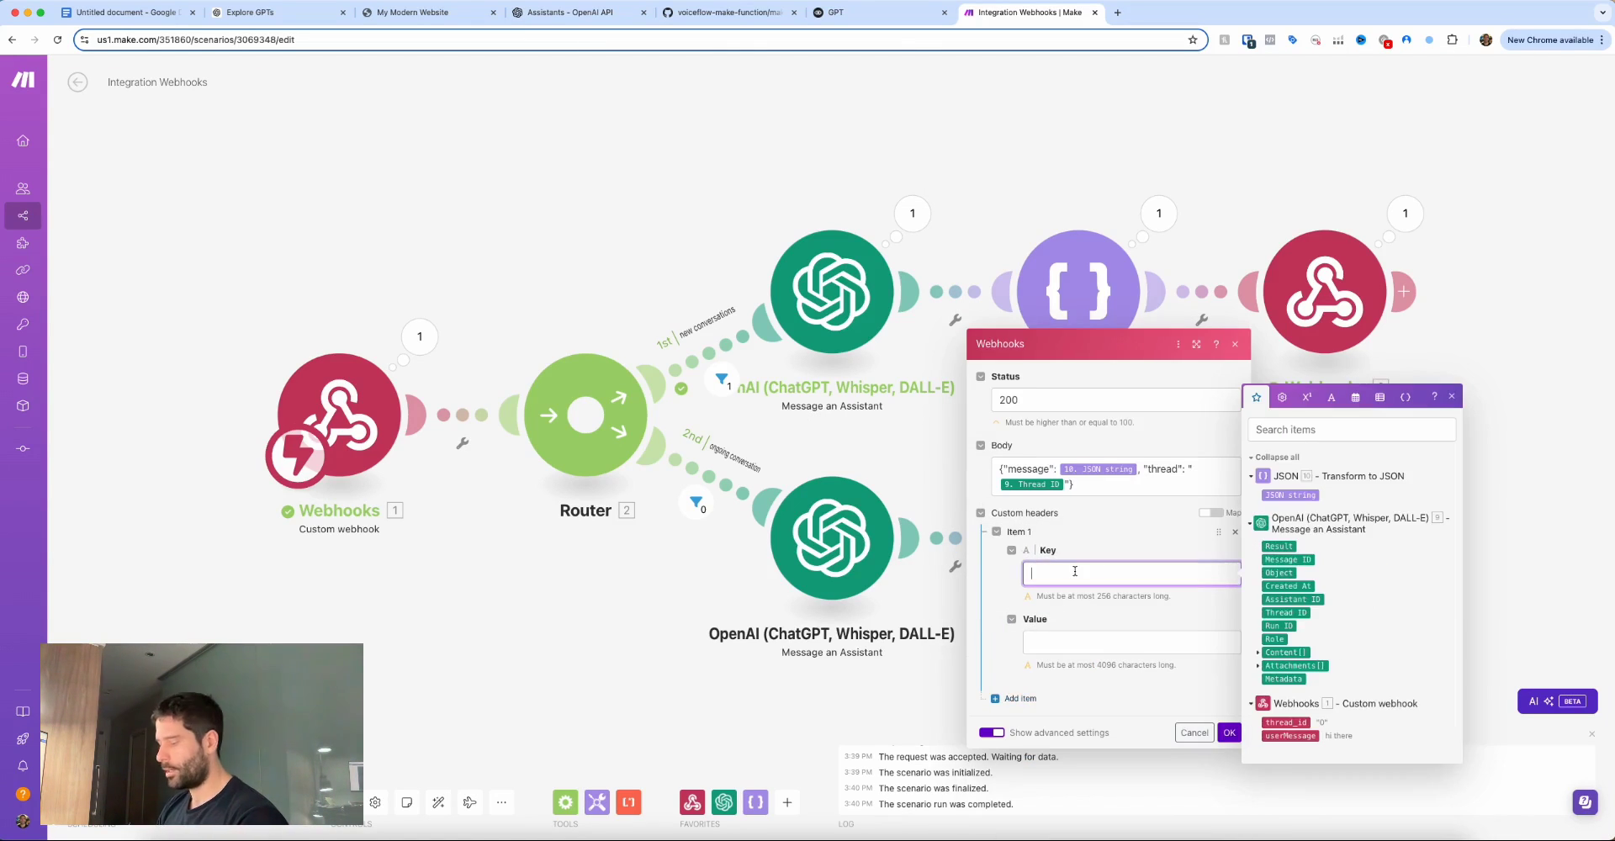
pyautogui.write('content-ty')
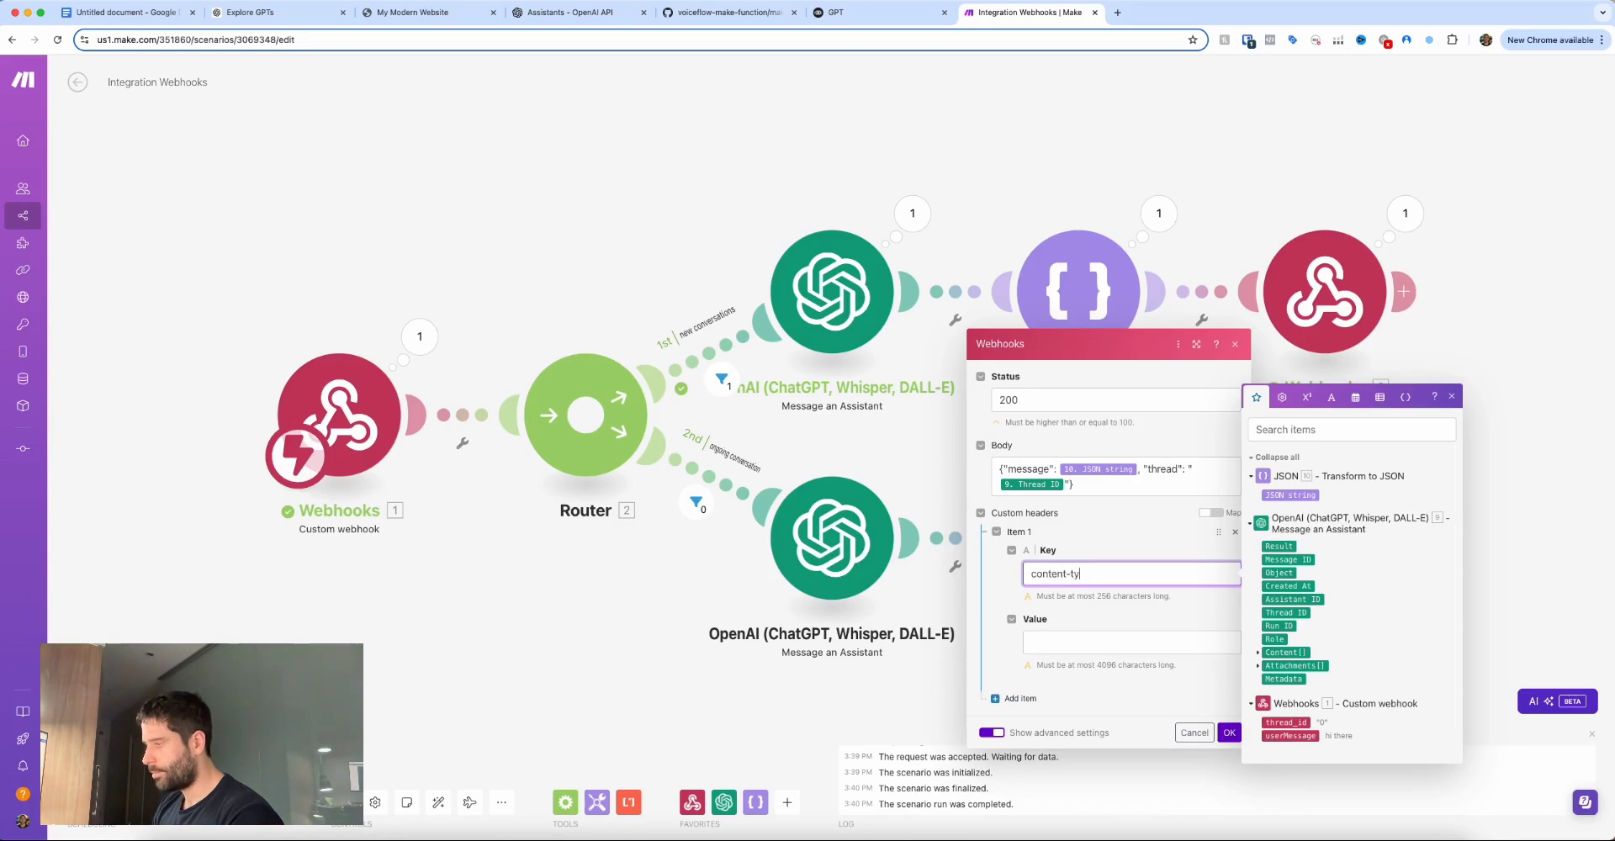
pyautogui.write('pe')
pyautogui.press('Tab')
pyautogui.write('applic')
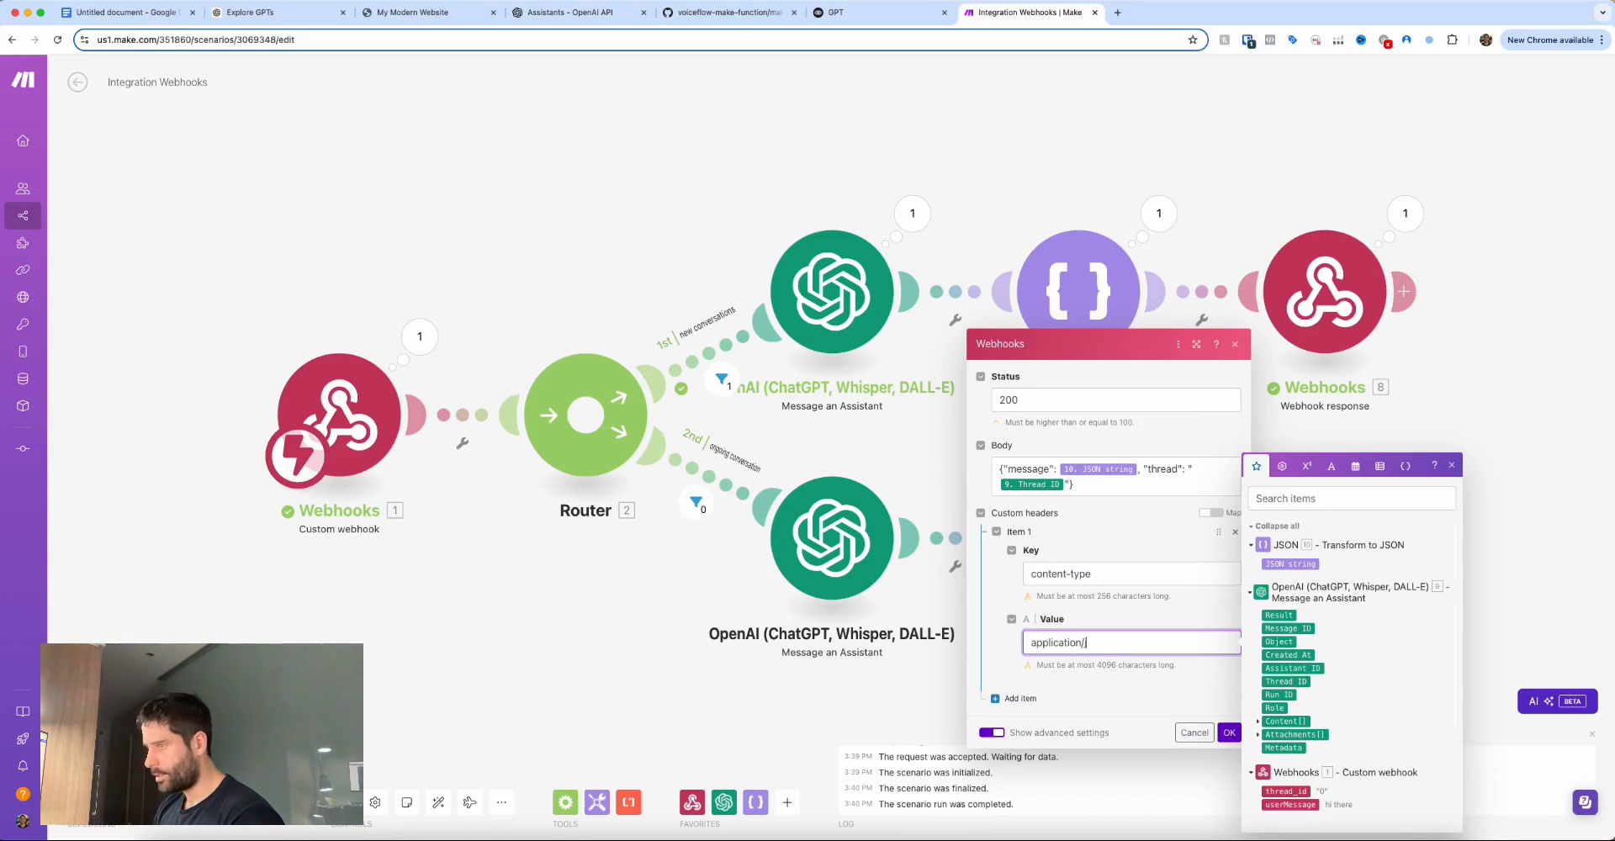
pyautogui.click(1229, 733)
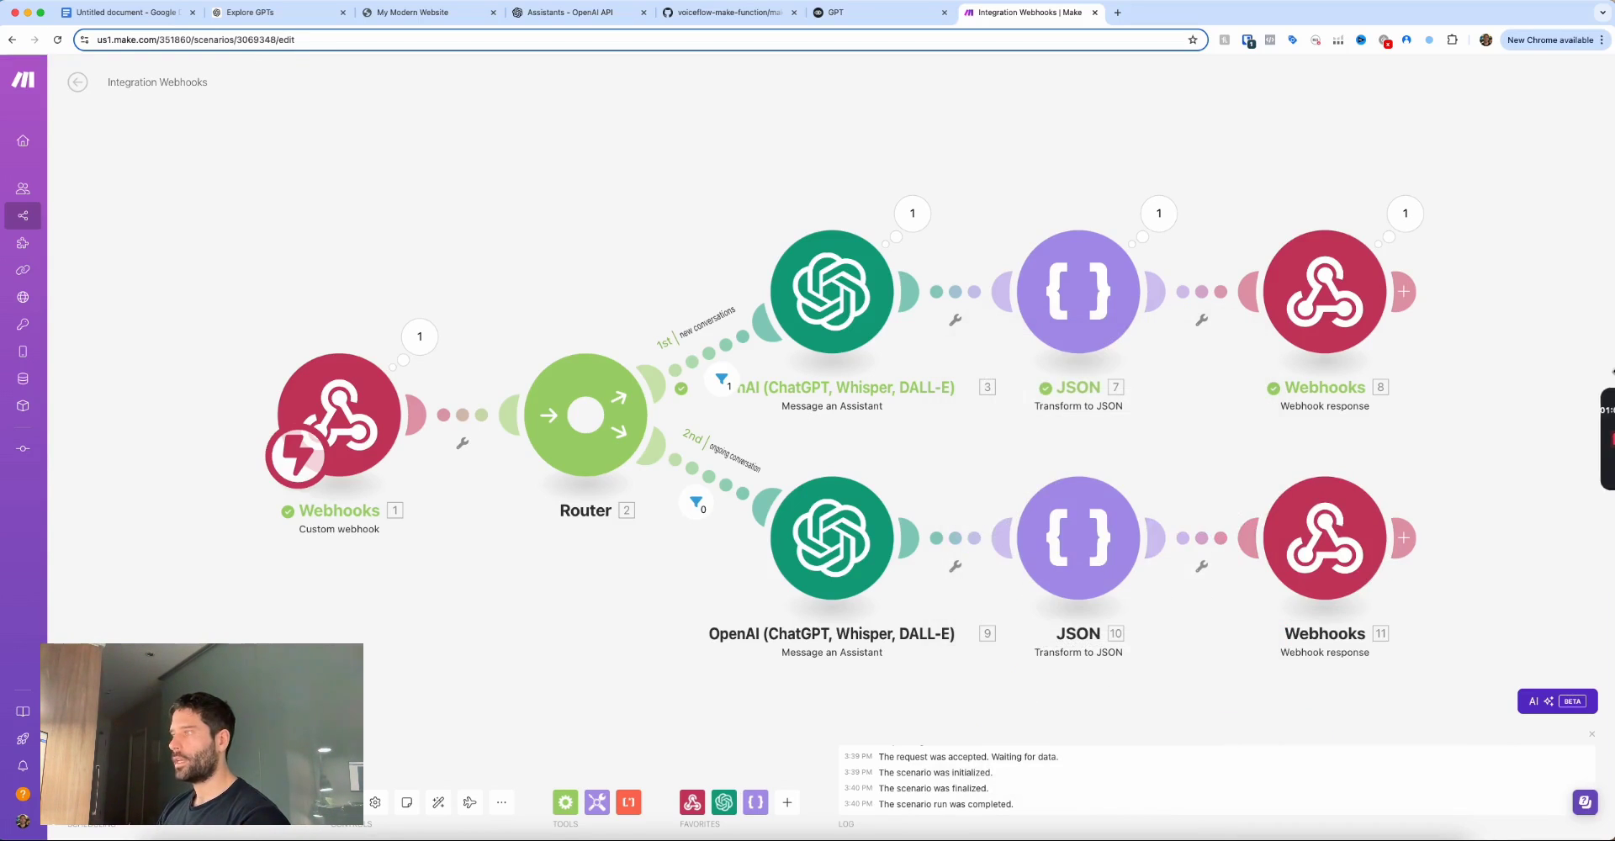
pyautogui.click(344, 802)
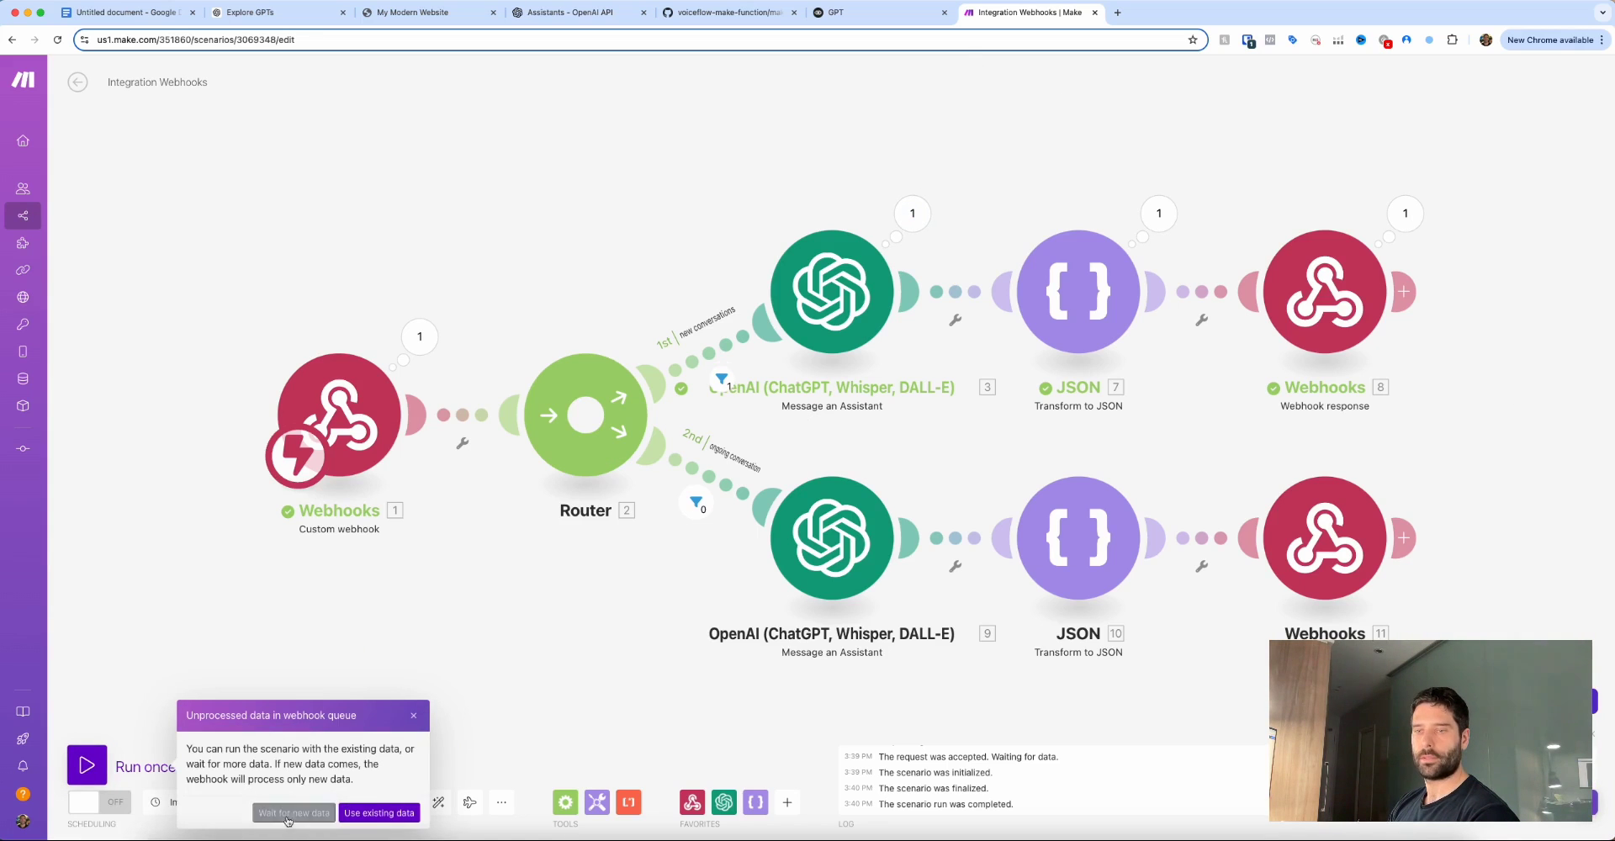
pyautogui.click(286, 813)
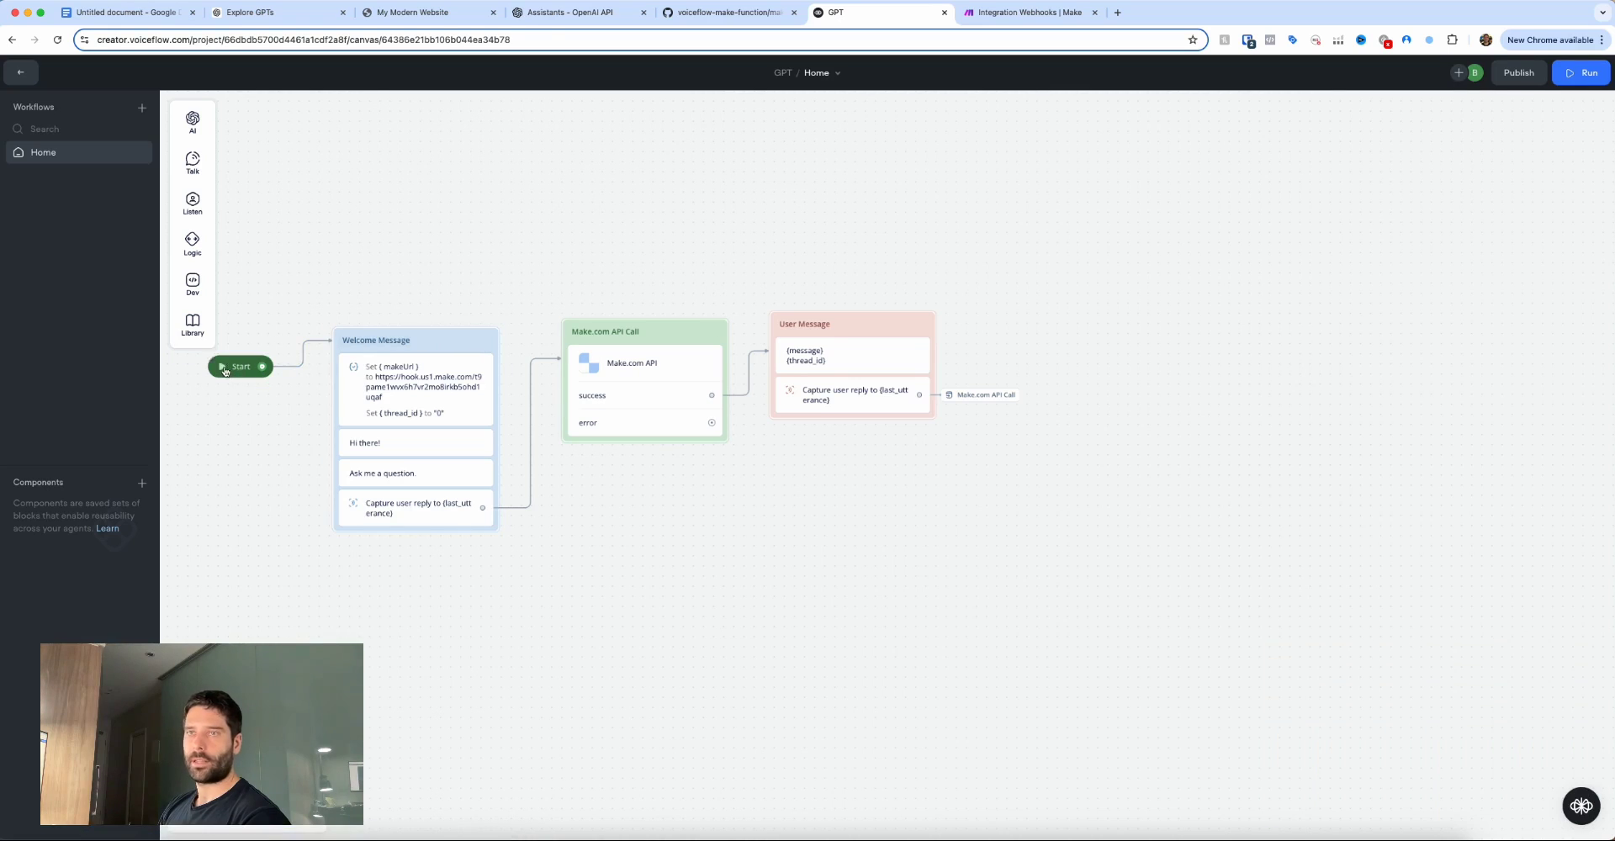
# Chat 'hi there' with the agent, get a reply with a thread ID, then open the lesson plan.
pyautogui.write('rhi therer')
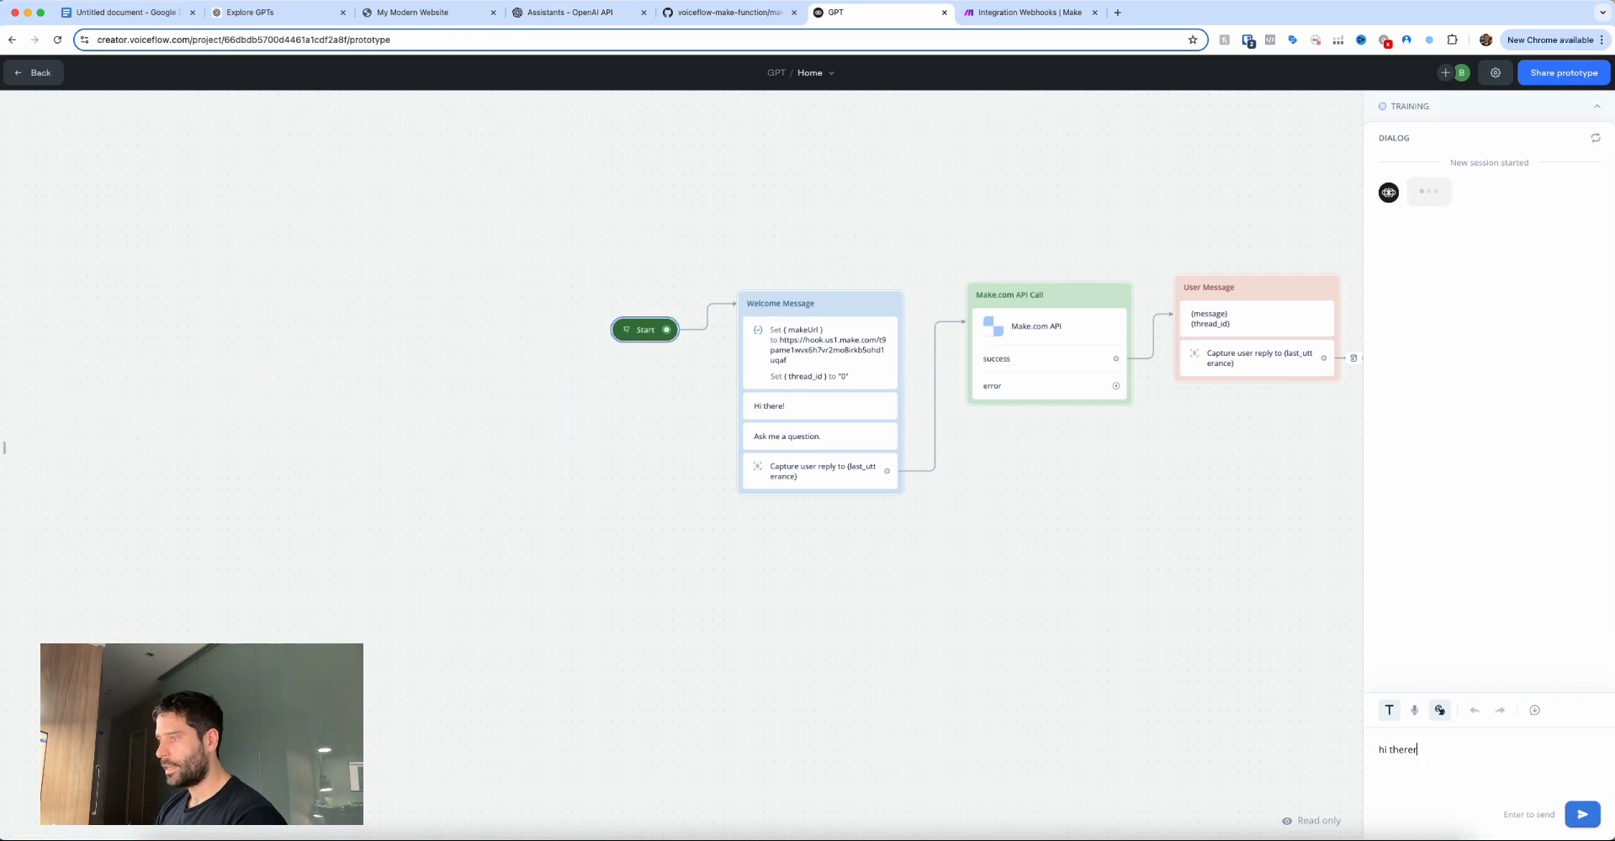
pyautogui.write('e')
pyautogui.press('Return')
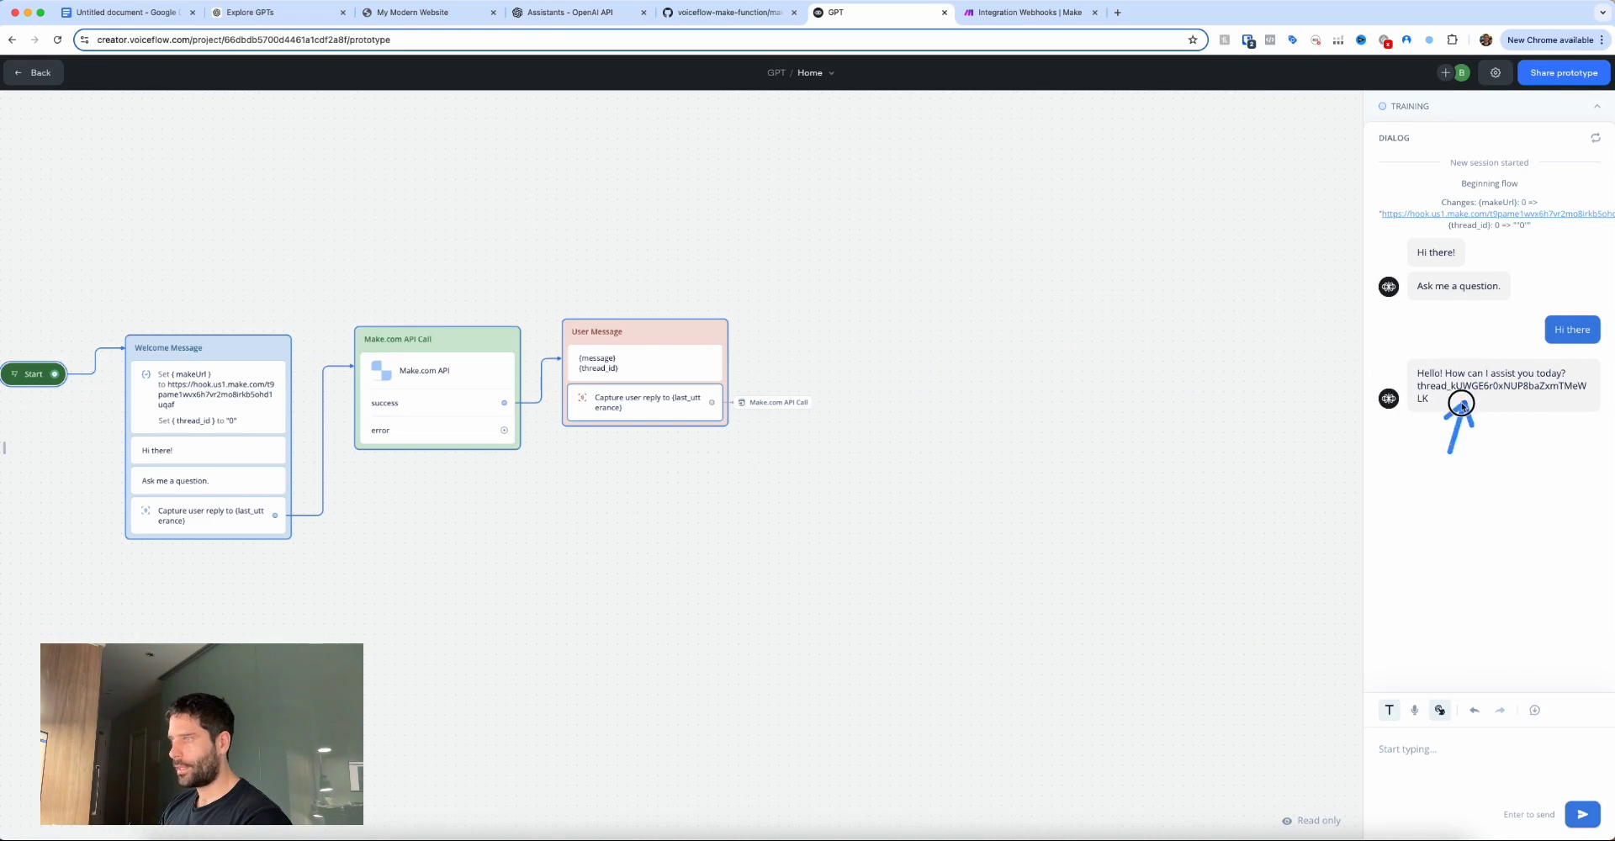
pyautogui.press('Escape')
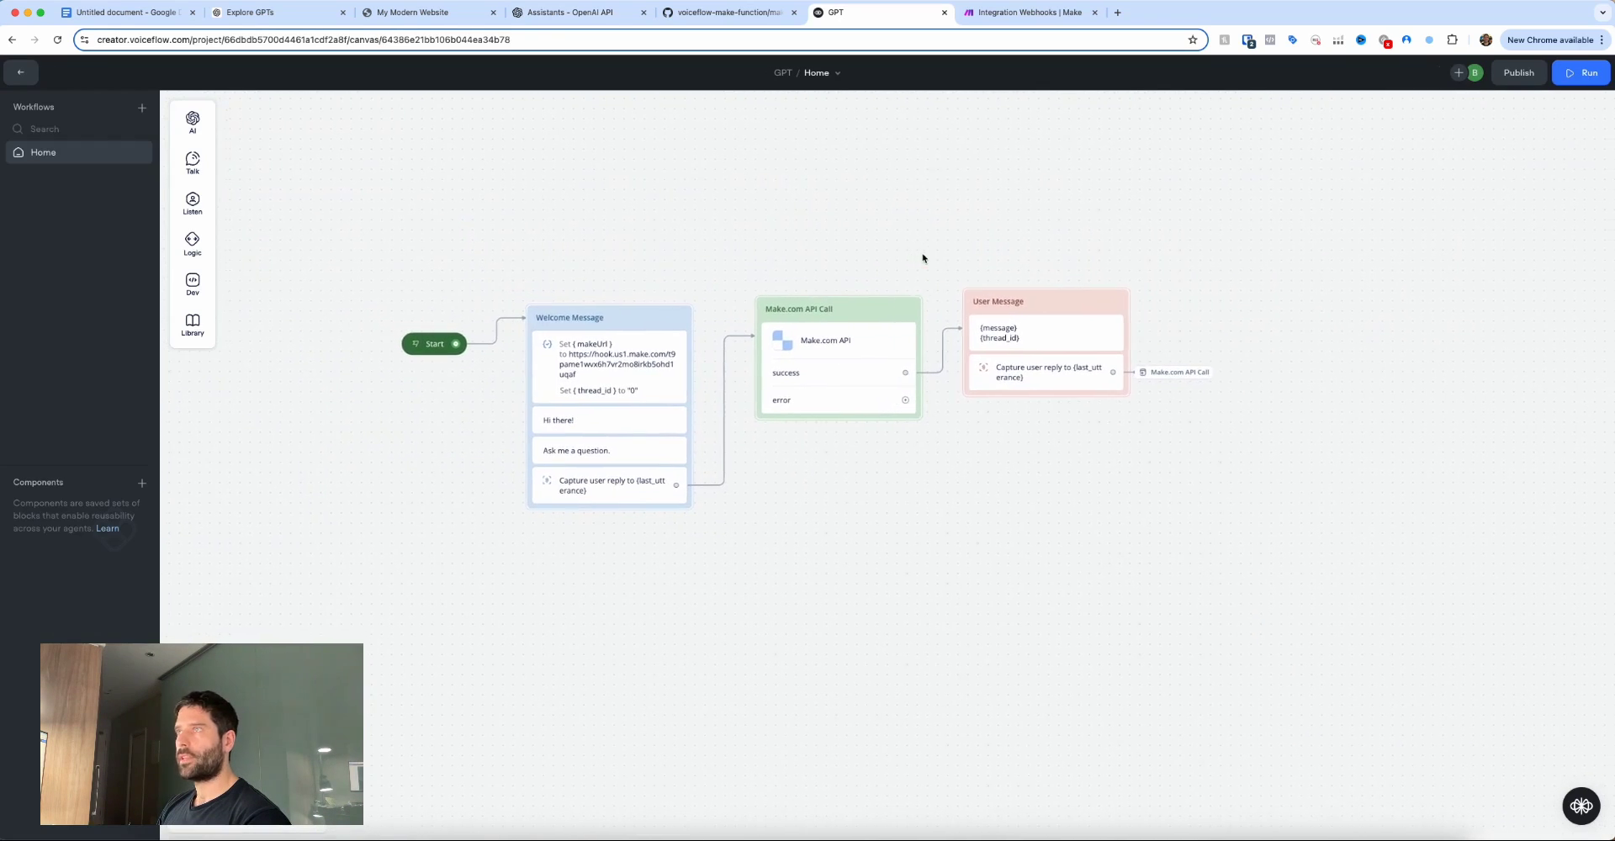
pyautogui.click(1025, 13)
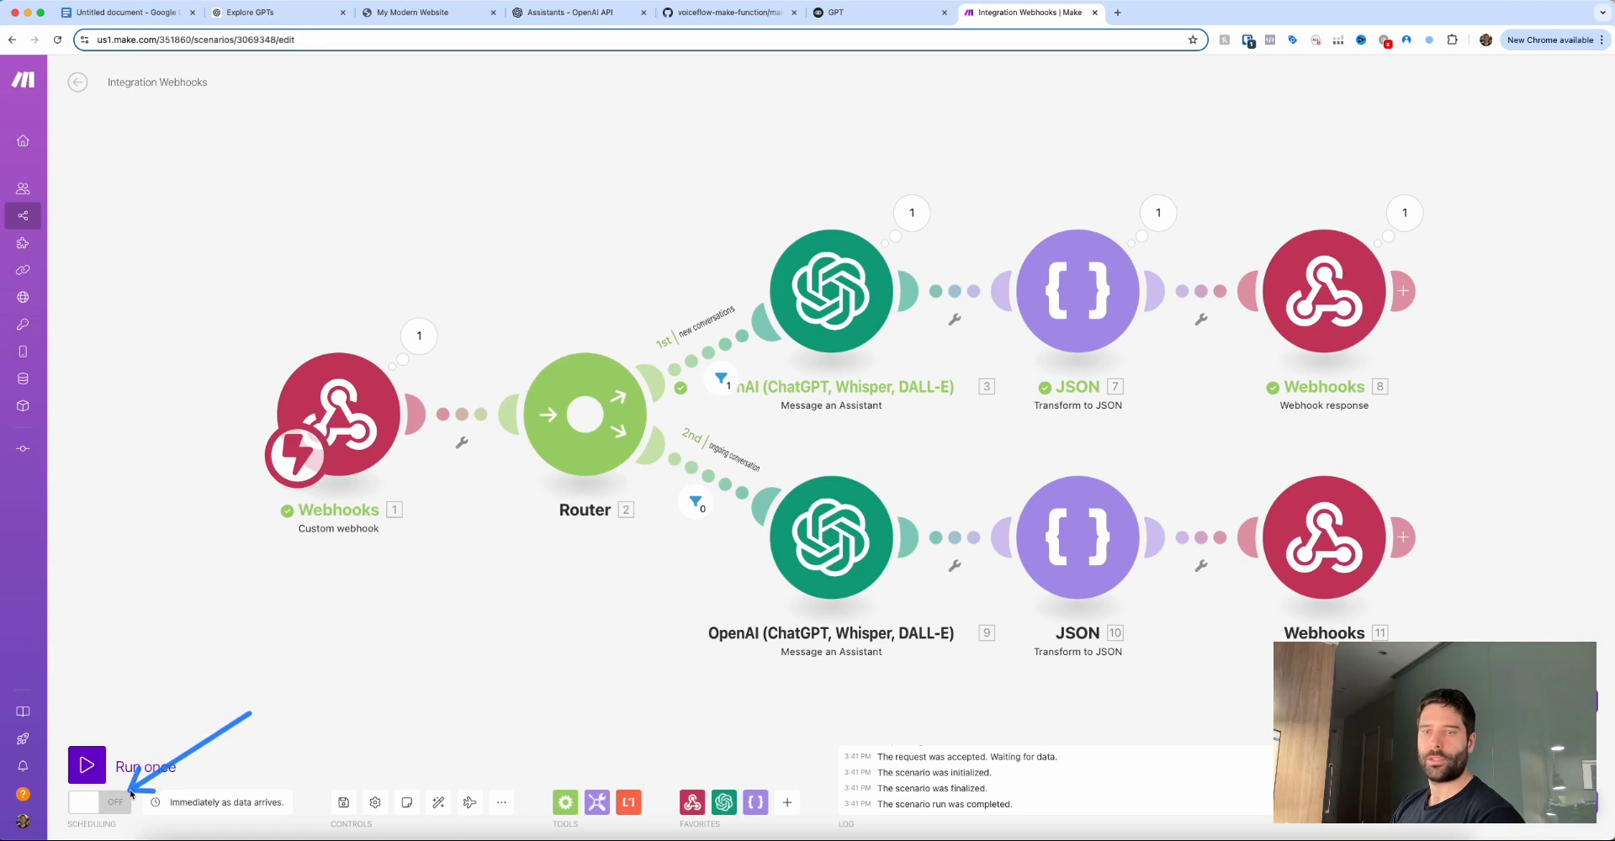
pyautogui.click(873, 12)
pyautogui.press('super+1')
pyautogui.moveTo(1033, 636); pyautogui.dragTo(925, 609)
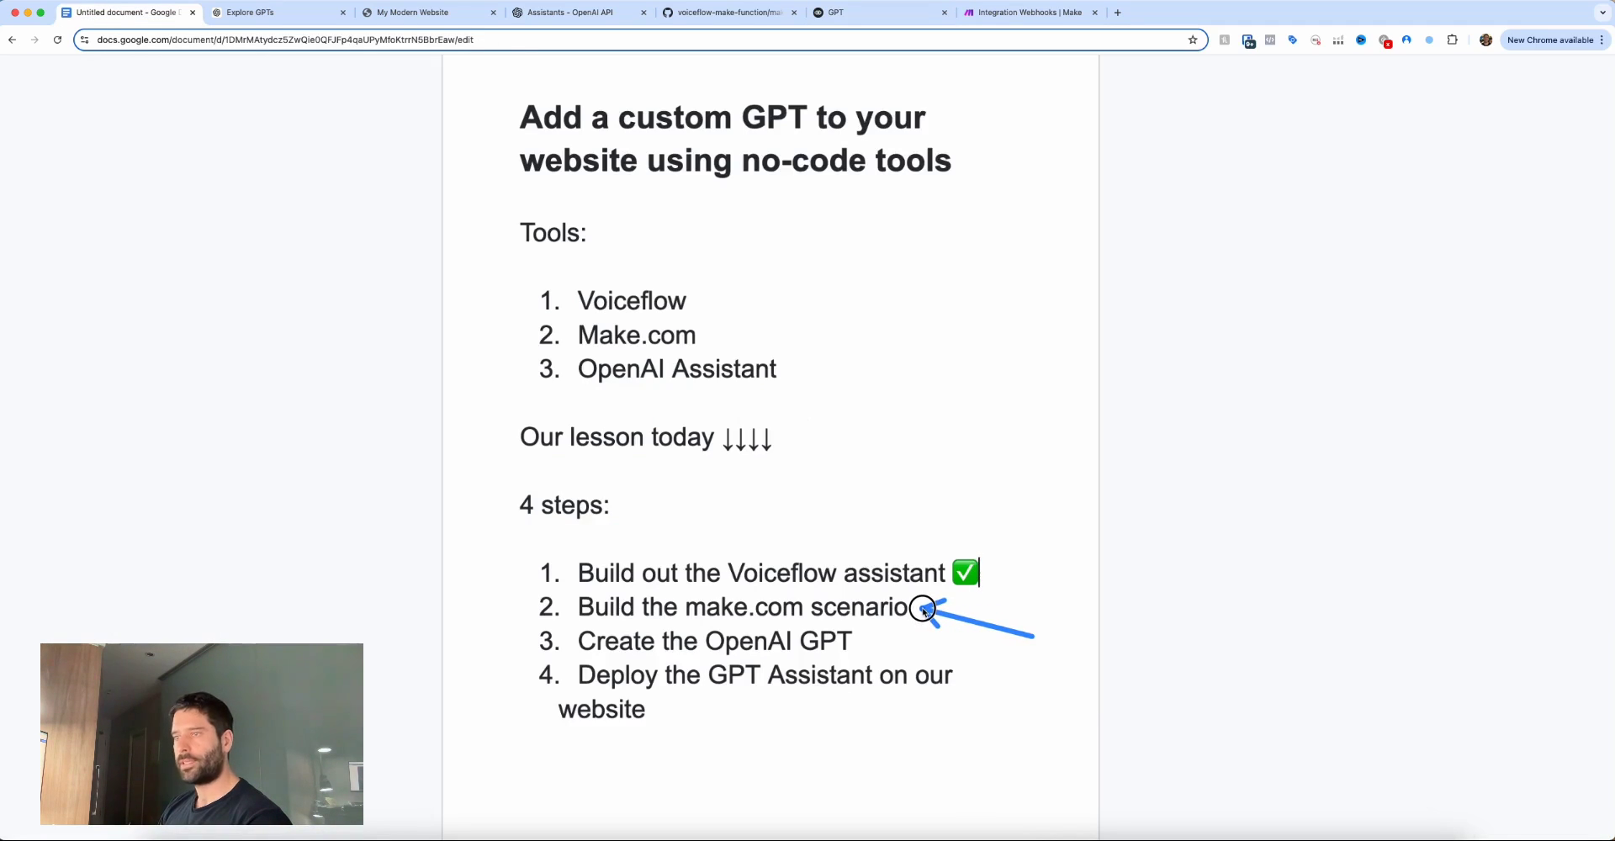
# Insert a check mark after 'Build the make.com scenario' and 'Create the OpenAI GPT' in the lesson plan.
pyautogui.moveTo(1033, 636); pyautogui.dragTo(865, 646)
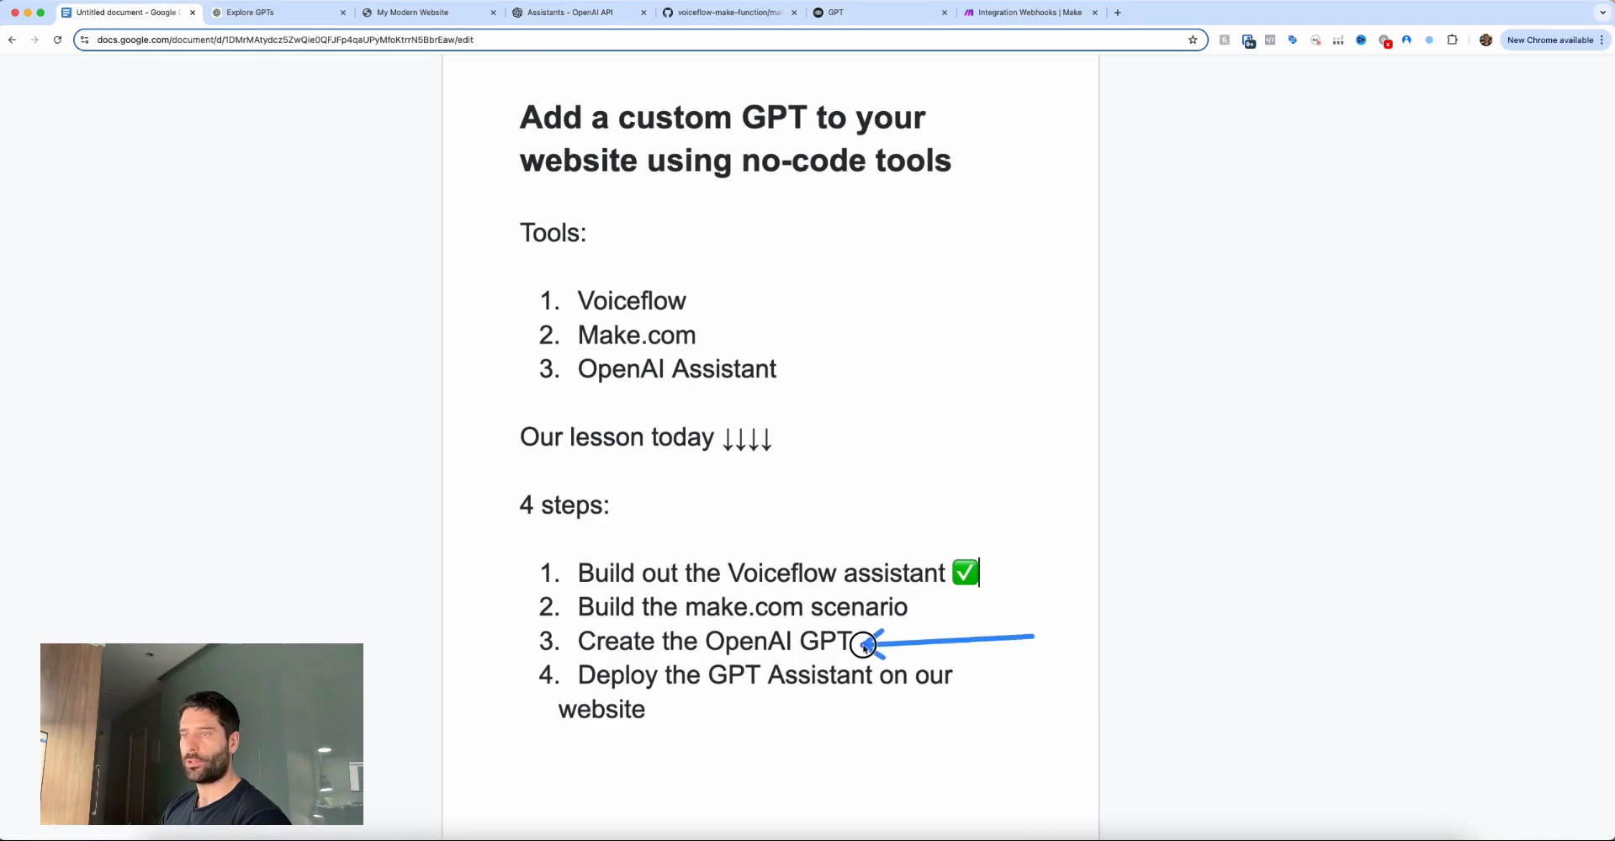
pyautogui.click(982, 549)
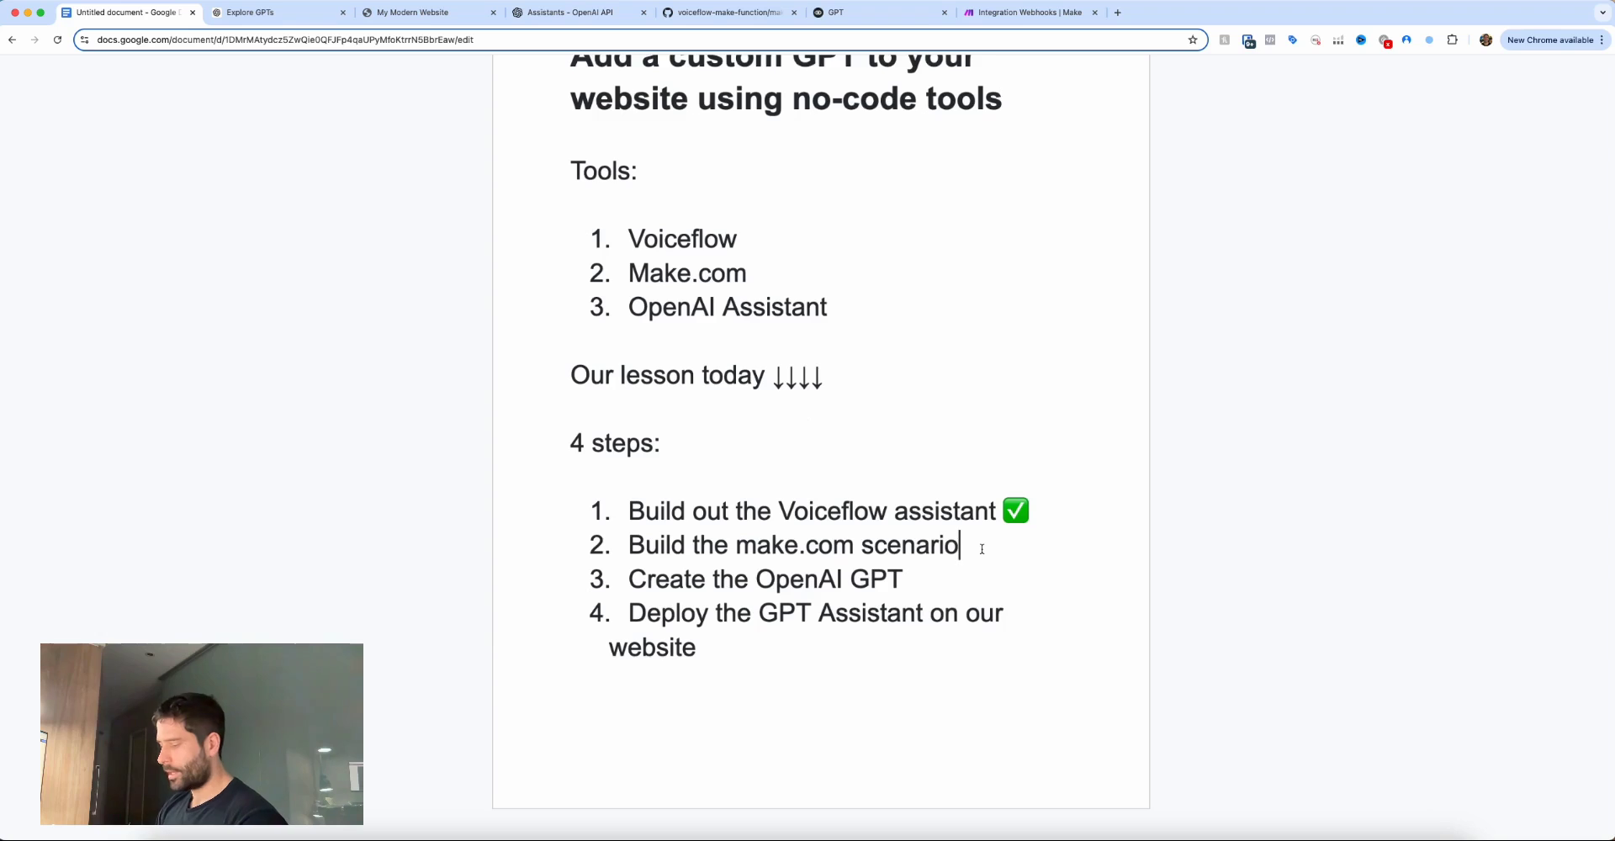
pyautogui.press('ctrl+super+space')
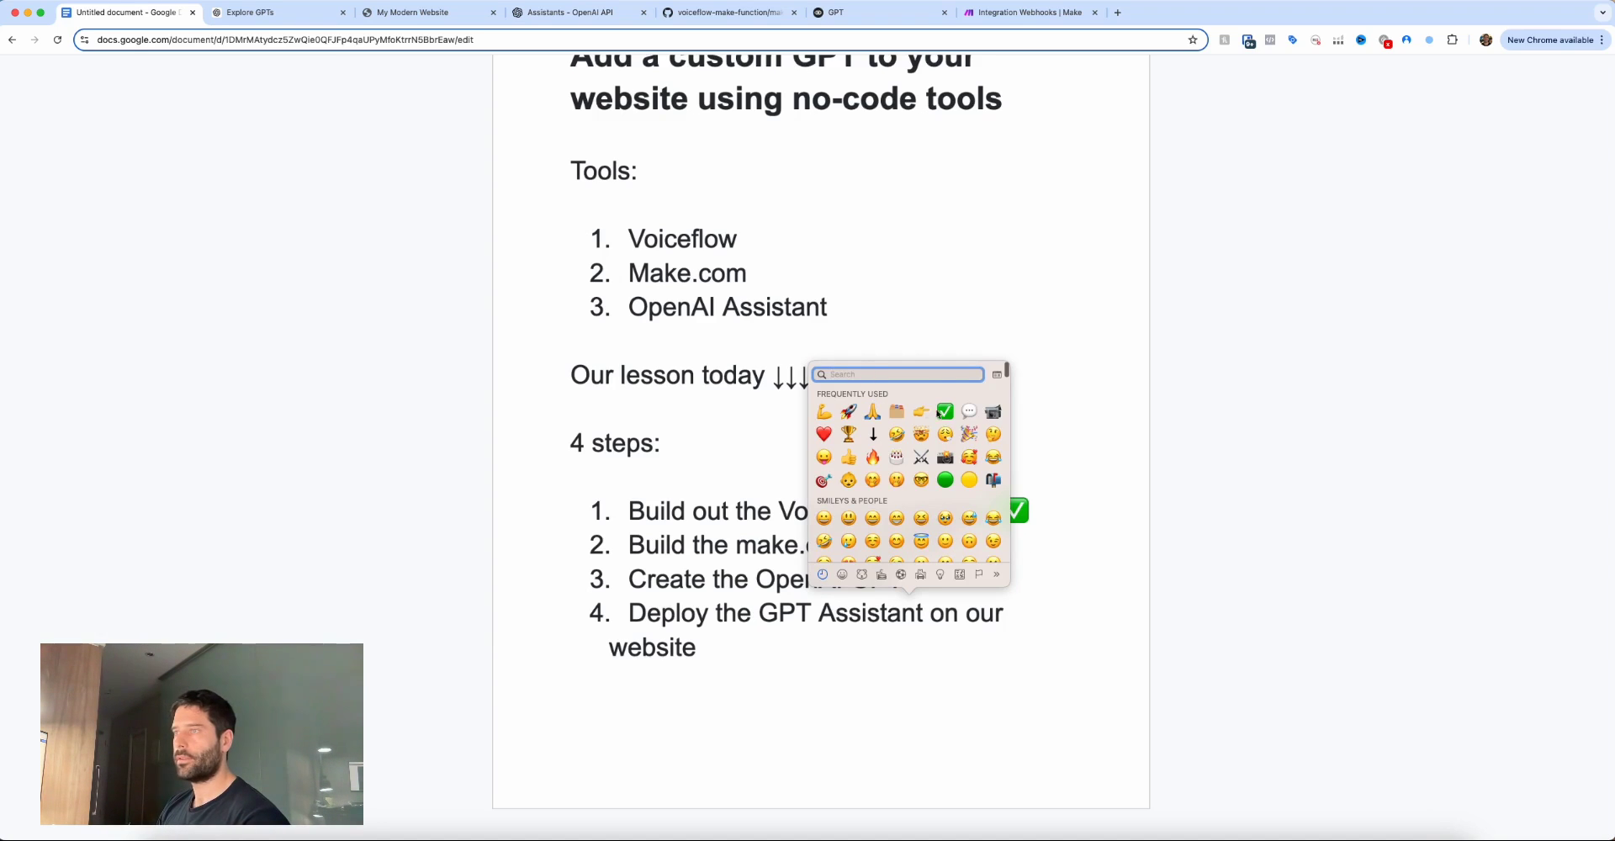
pyautogui.click(944, 410)
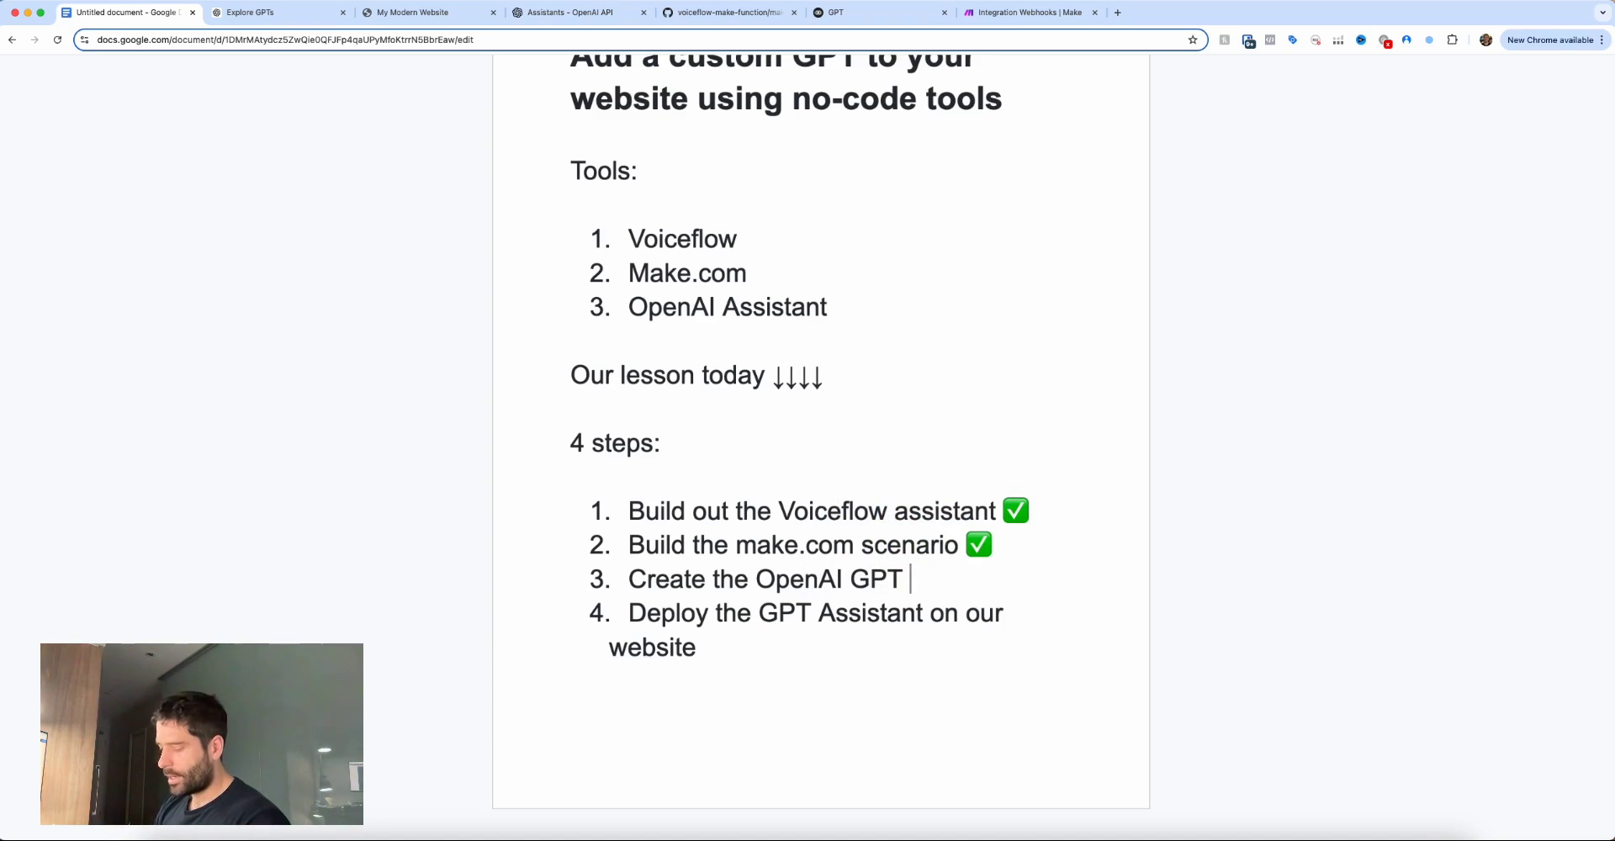
pyautogui.press('ctrl+super+space')
pyautogui.click(851, 437)
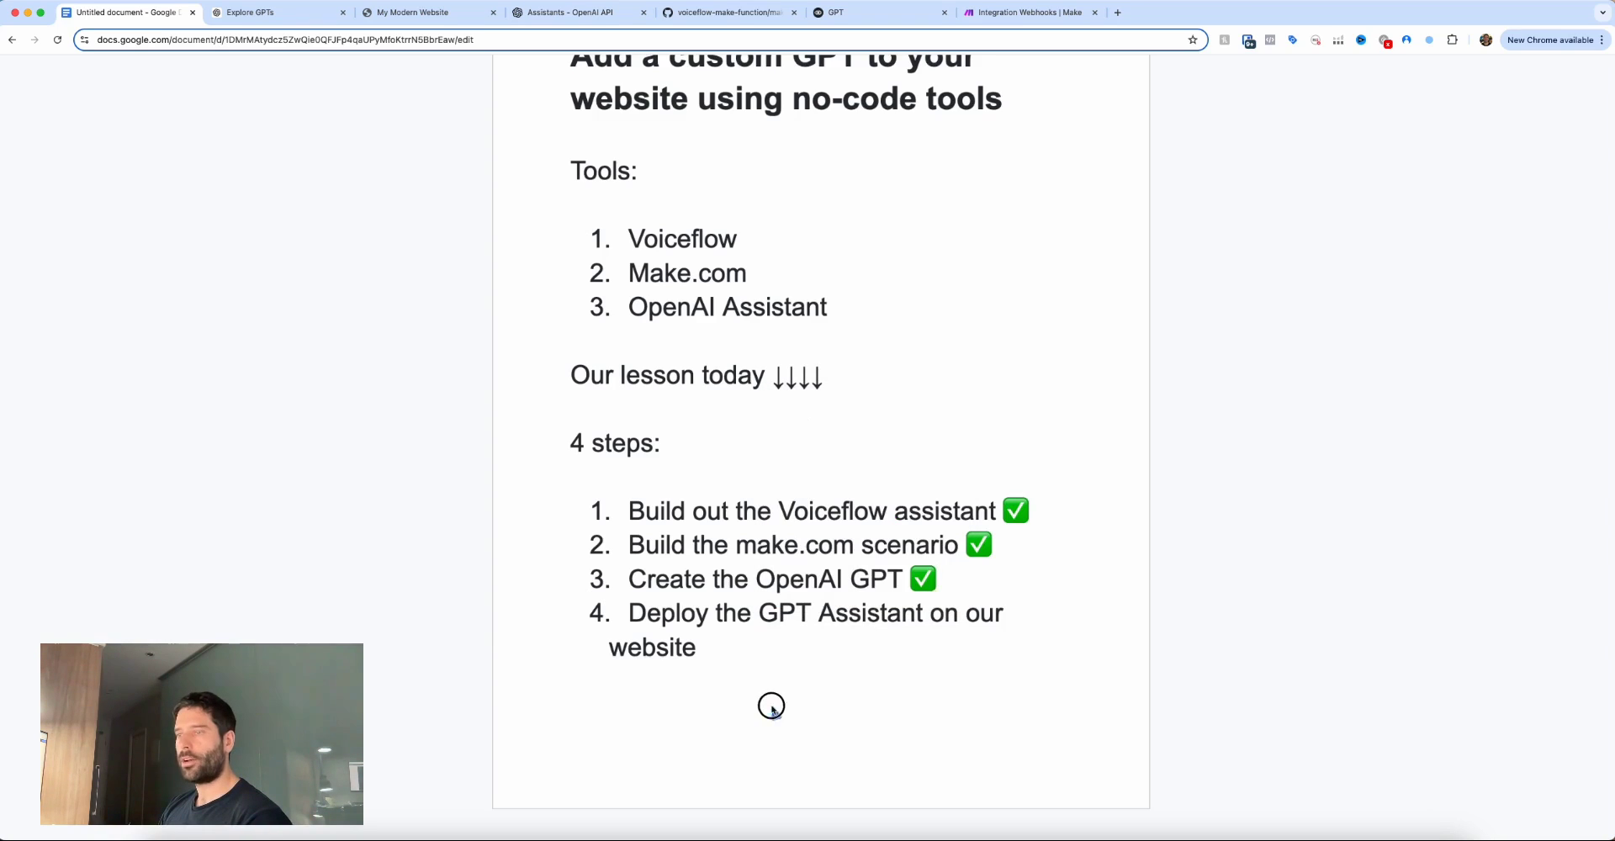
pyautogui.moveTo(774, 715)
pyautogui.mouseDown()
pyautogui.moveTo(688, 624)
pyautogui.moveTo(873, 619)
pyautogui.moveTo(787, 641)
pyautogui.mouseUp()
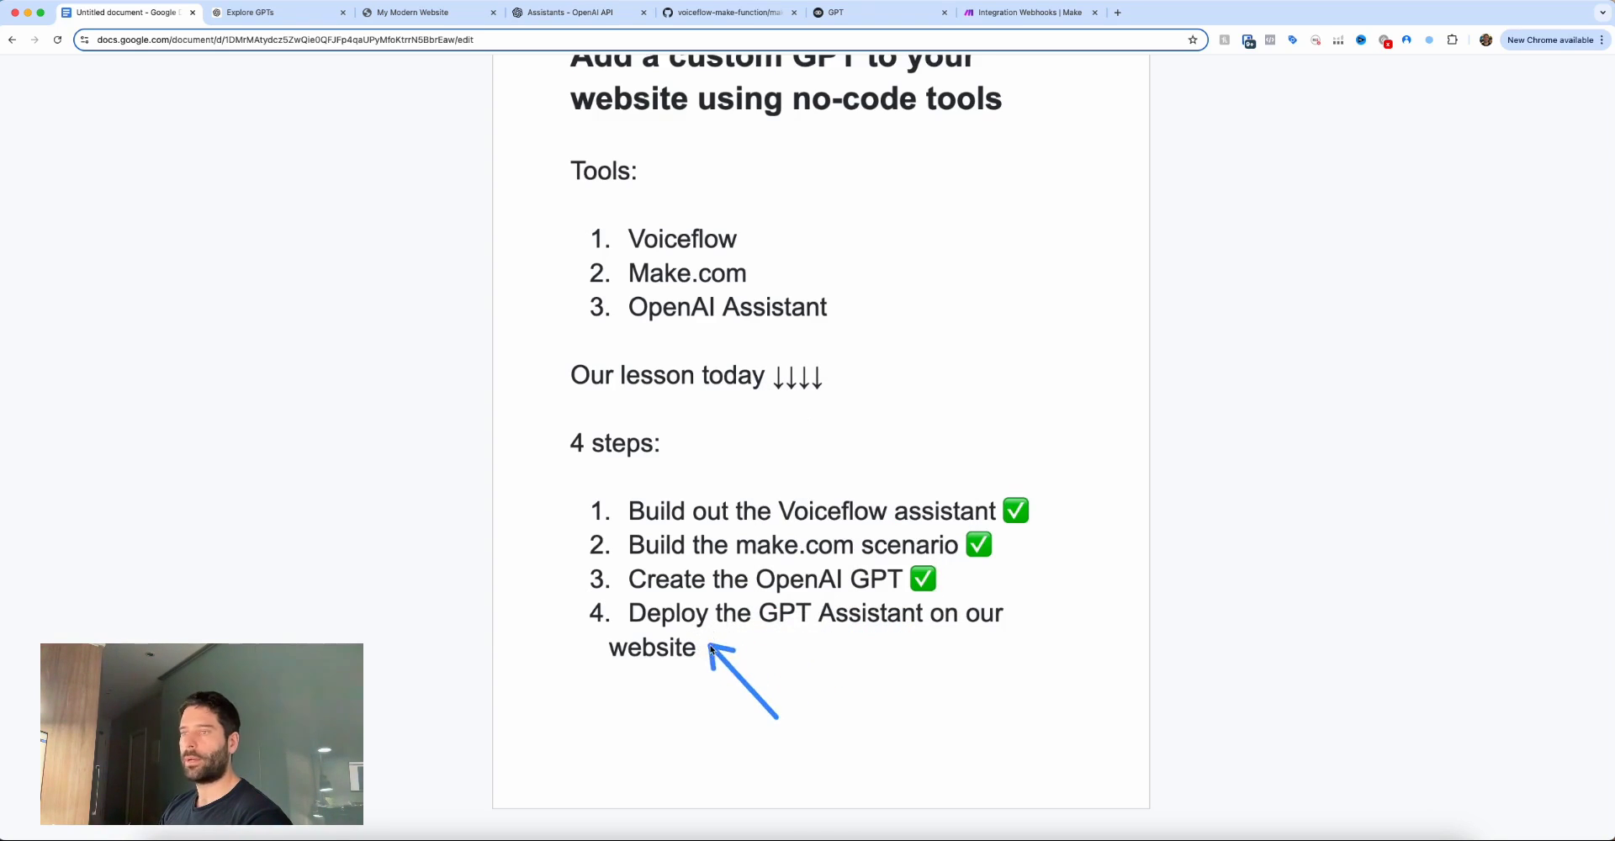
pyautogui.press('super+6')
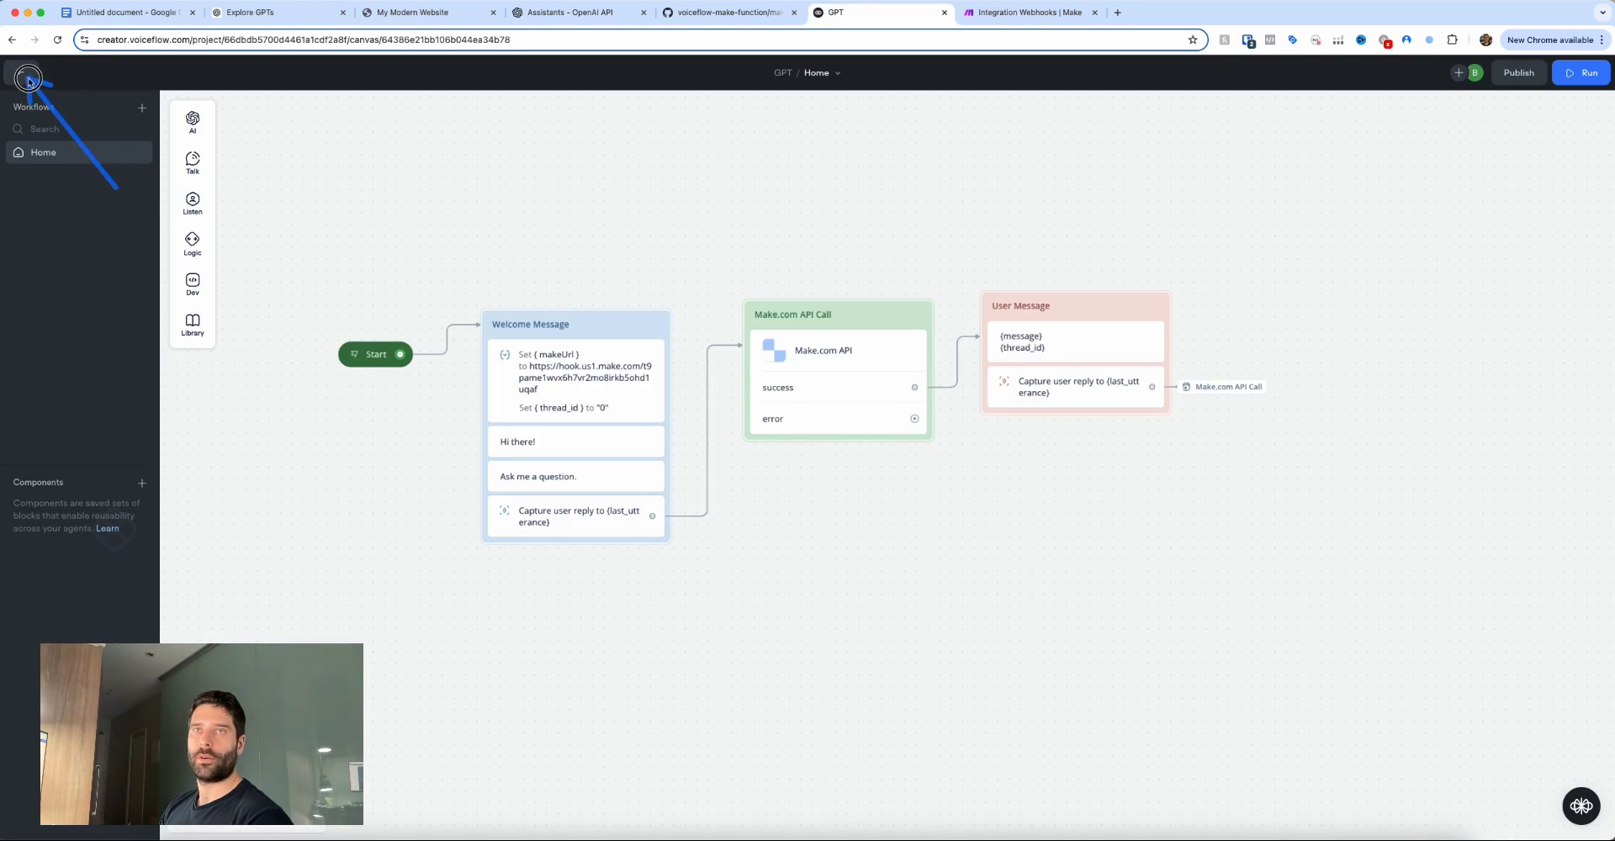
# Leave the canvas and open the agent's Web Chat integration page with its install snippet.
pyautogui.click(21, 73)
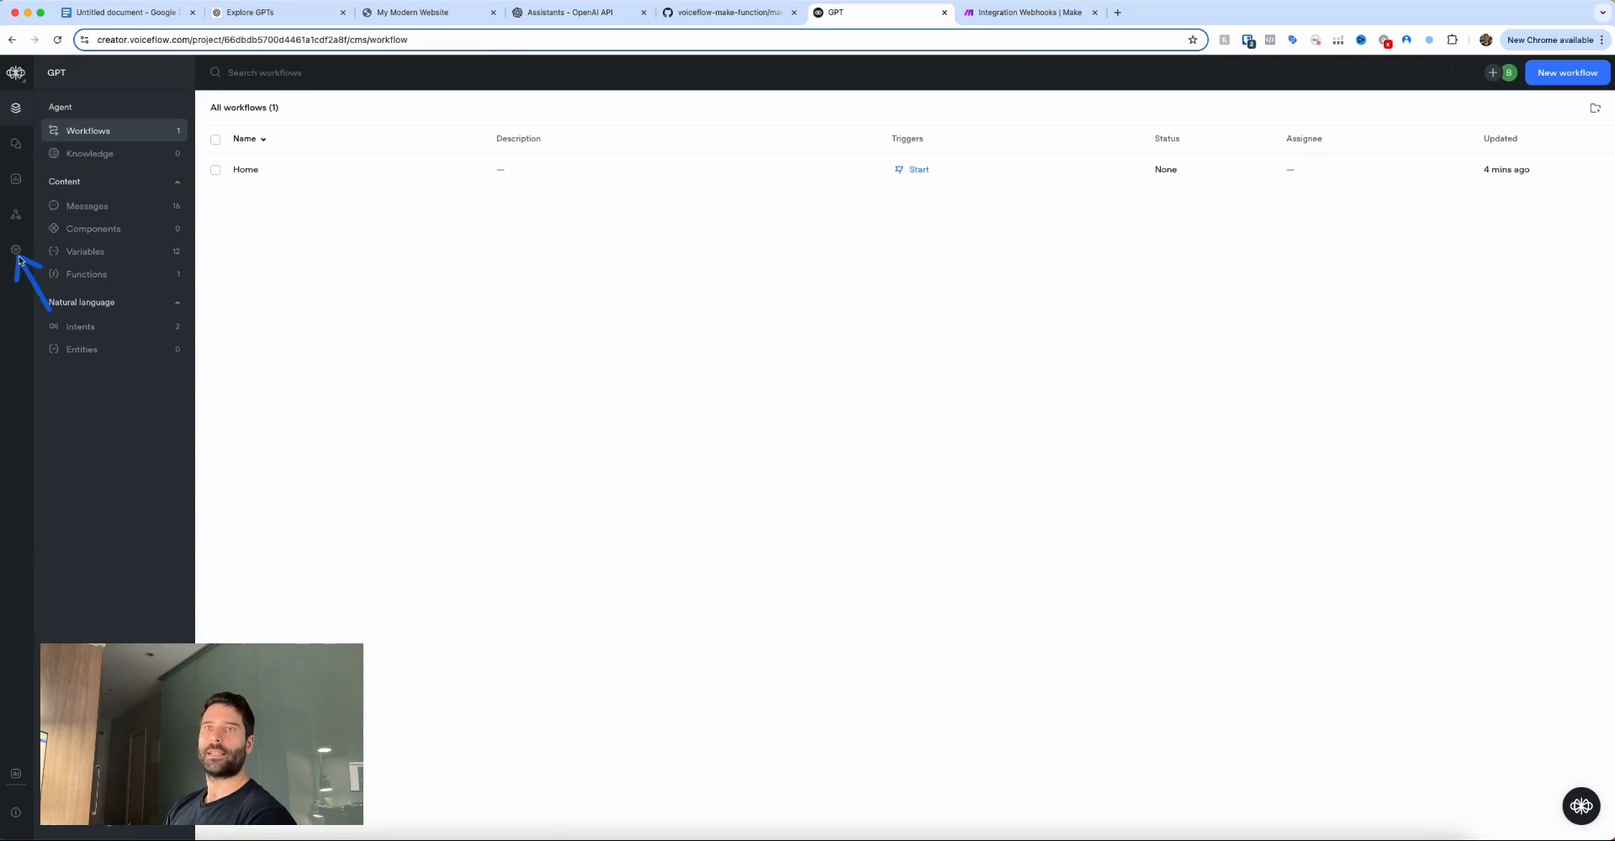
pyautogui.click(20, 221)
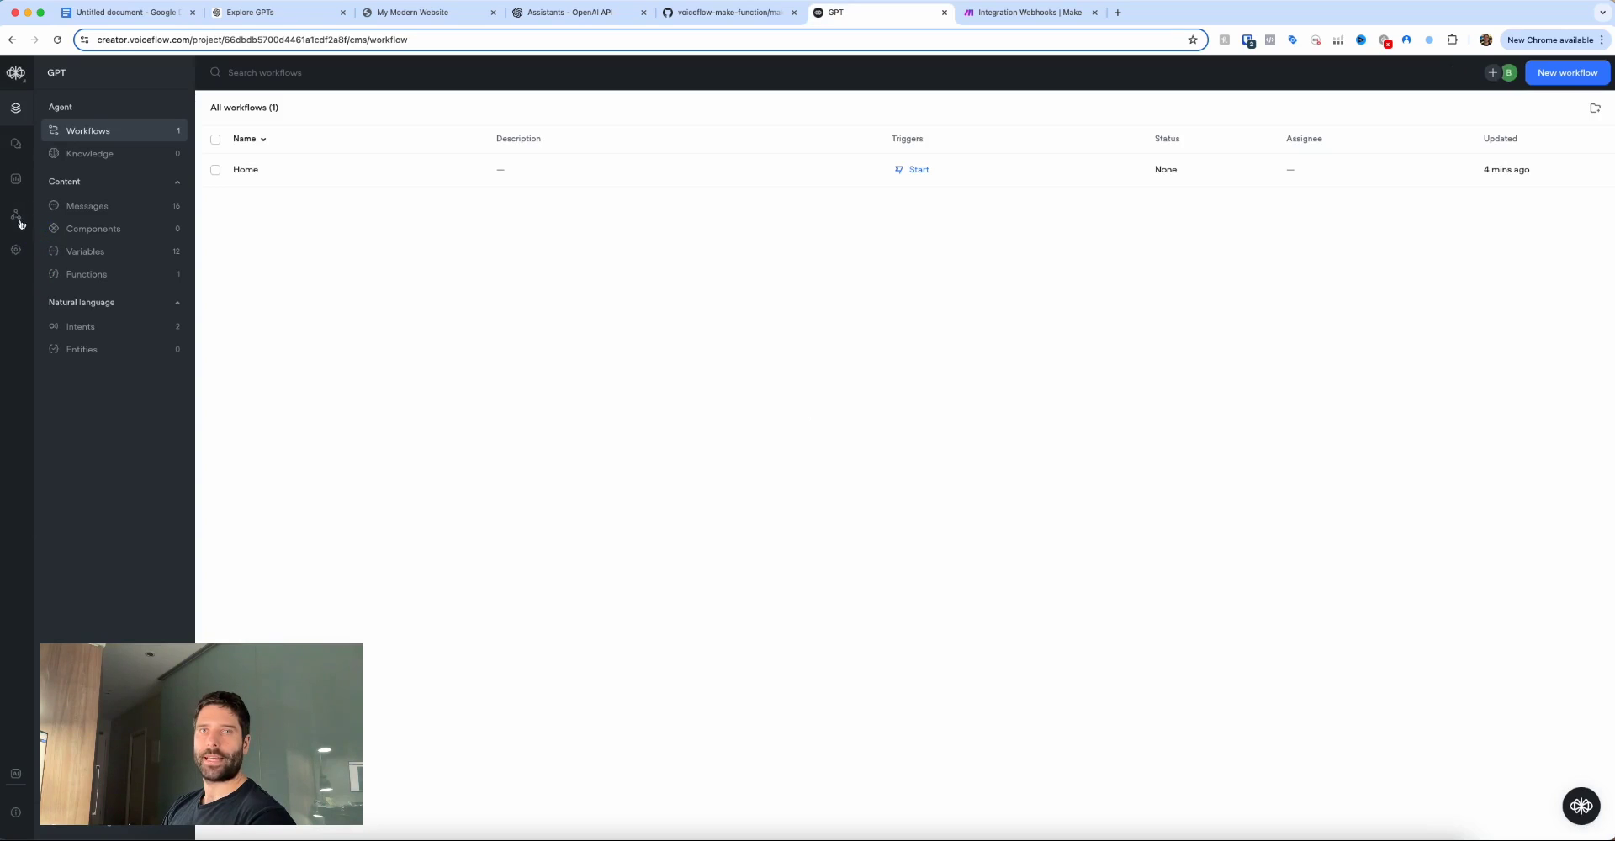
pyautogui.click(100, 155)
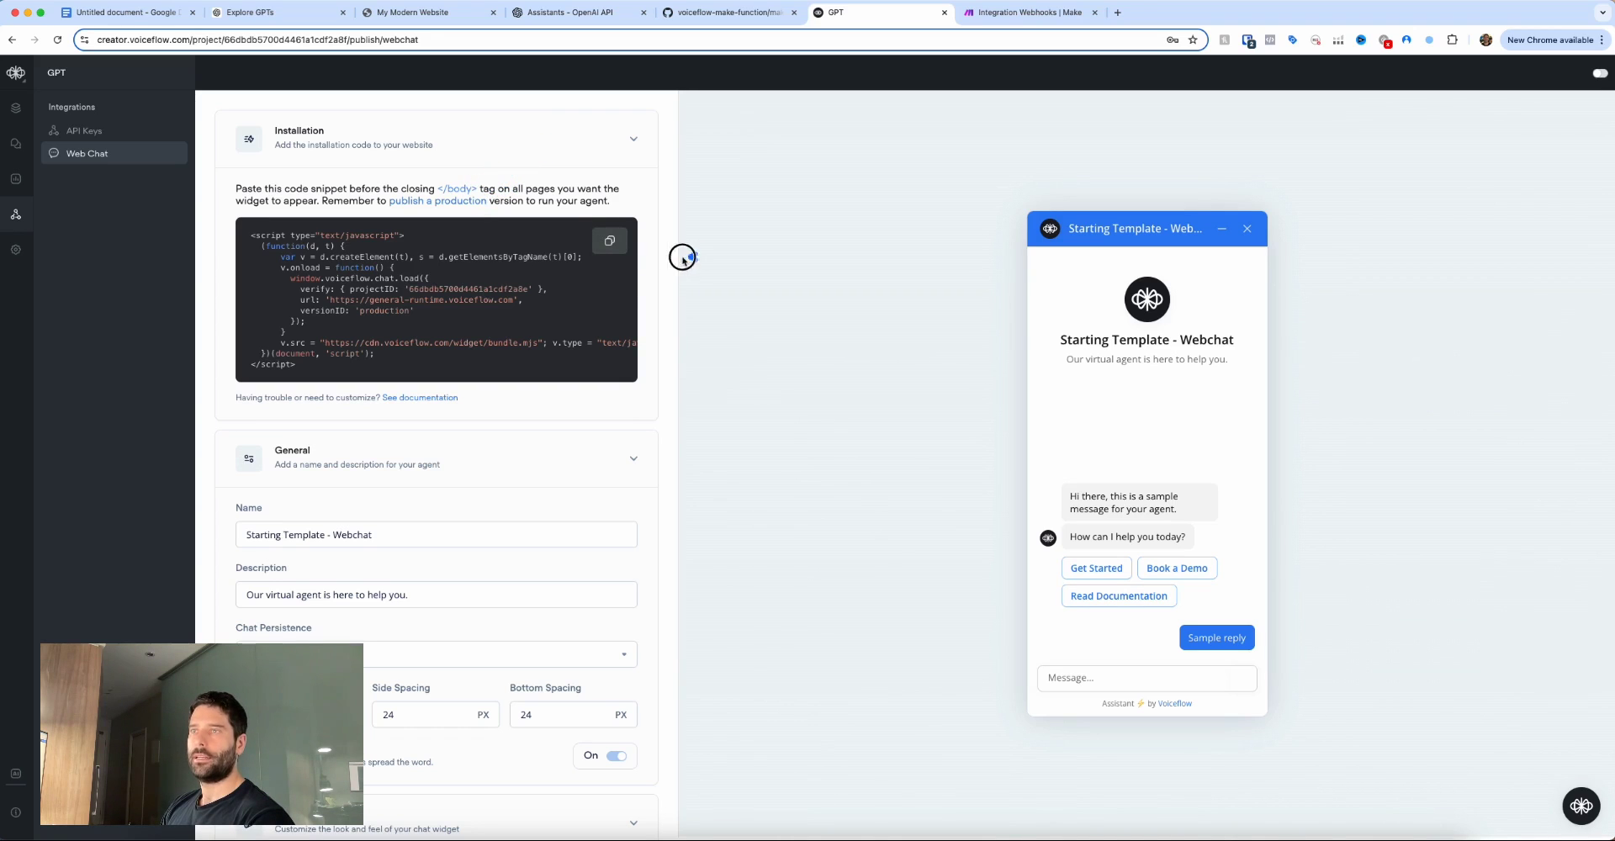
# Copy the Web Chat installation snippet and bring up index.html in Cursor.
pyautogui.click(615, 242)
pyautogui.press('super+Tab')
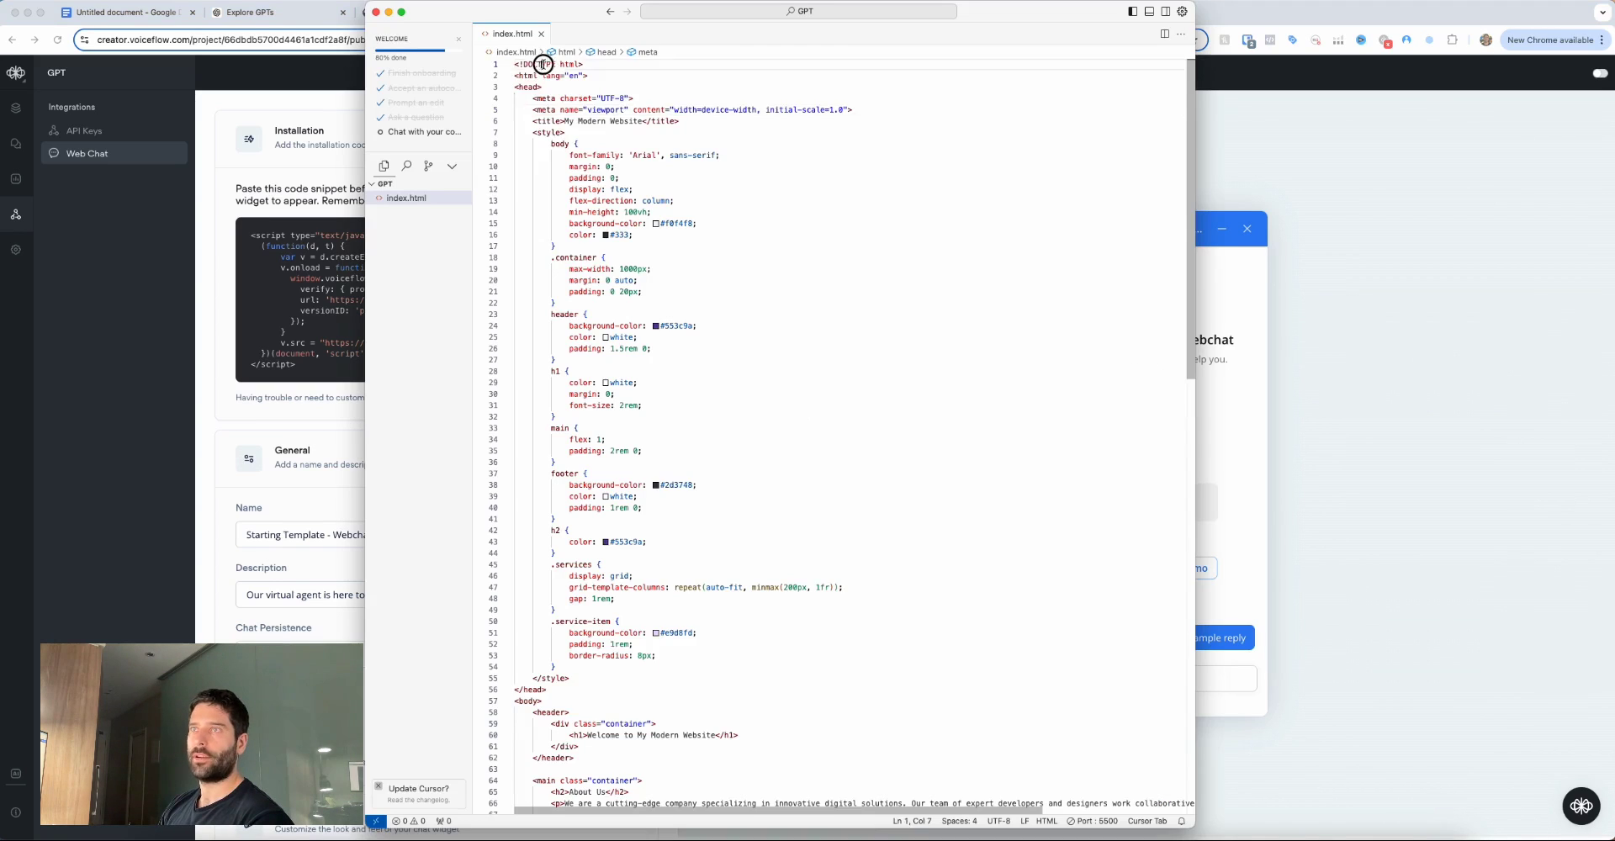
pyautogui.moveTo(536, 62); pyautogui.dragTo(640, 155)
pyautogui.click(646, 200)
pyautogui.scroll(-10, 646, 200)
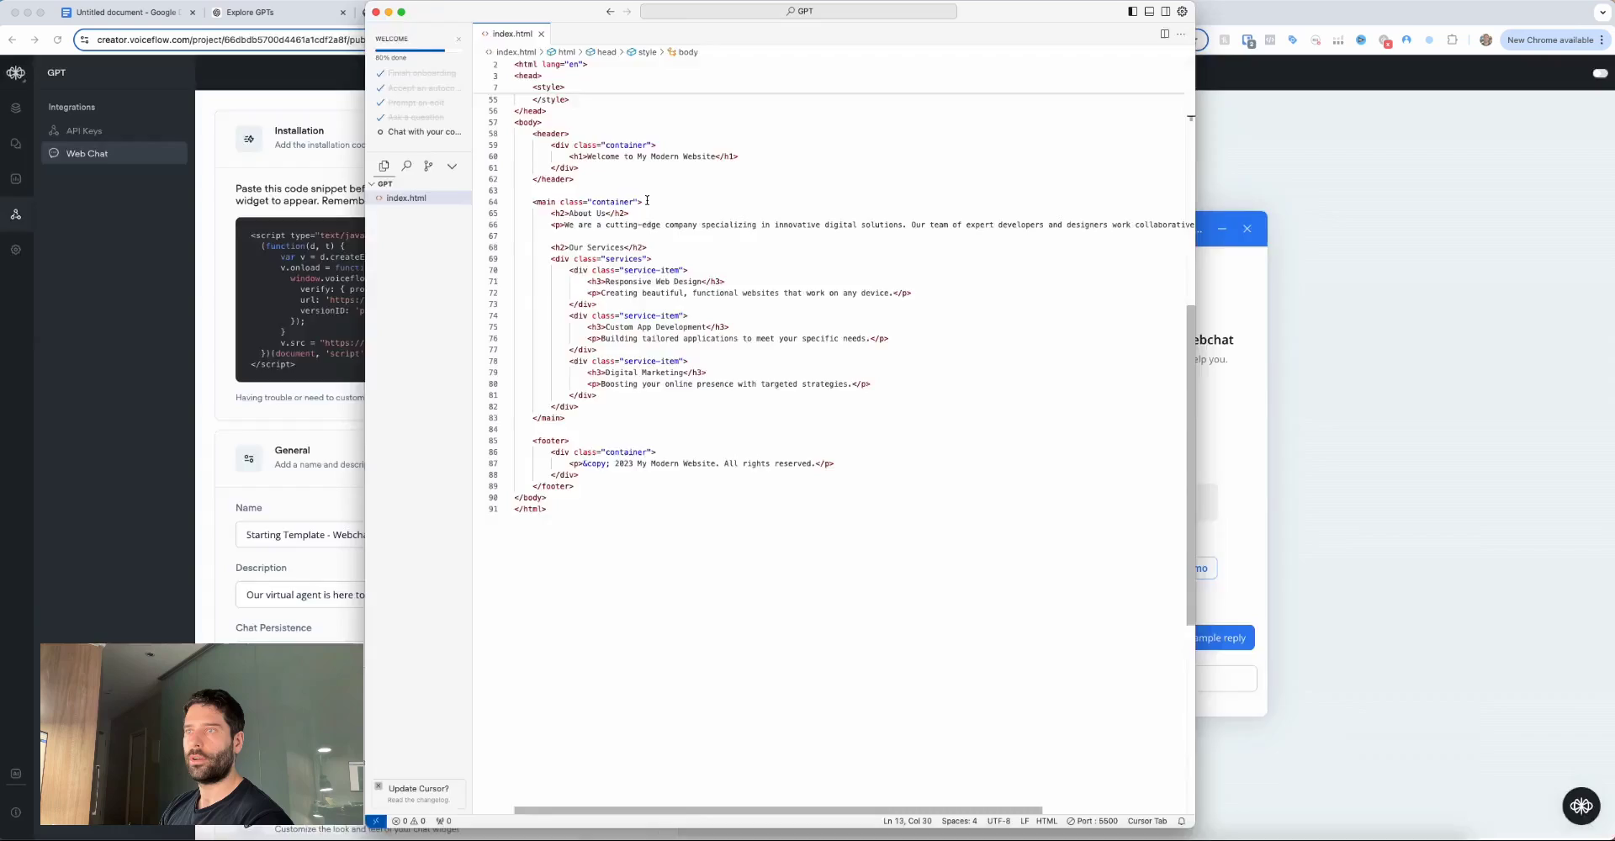
pyautogui.press('super+Tab')
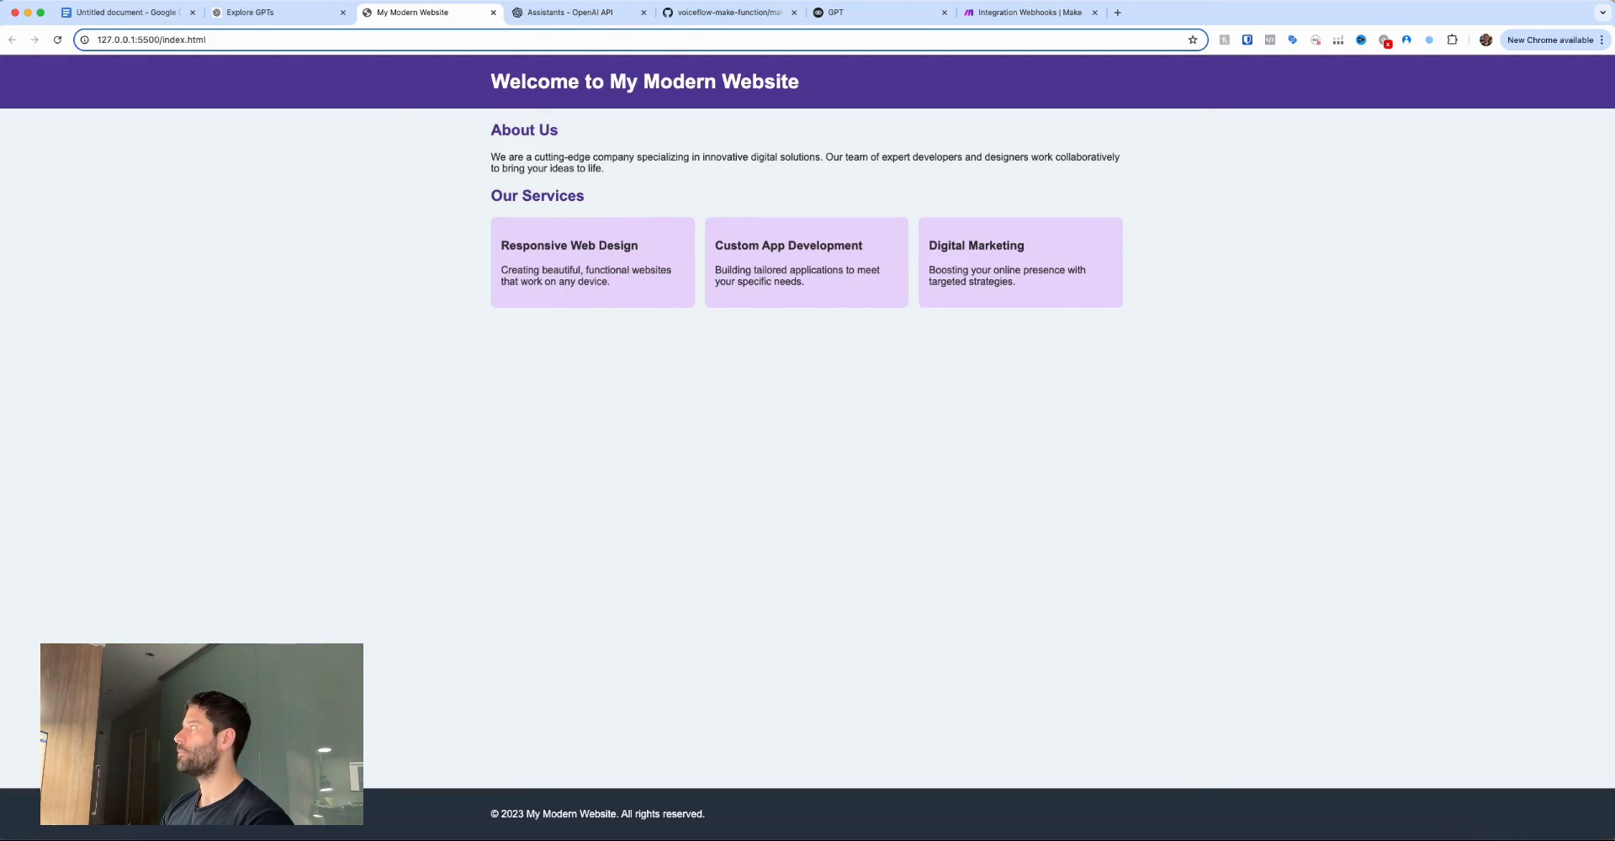
pyautogui.press('super+Tab')
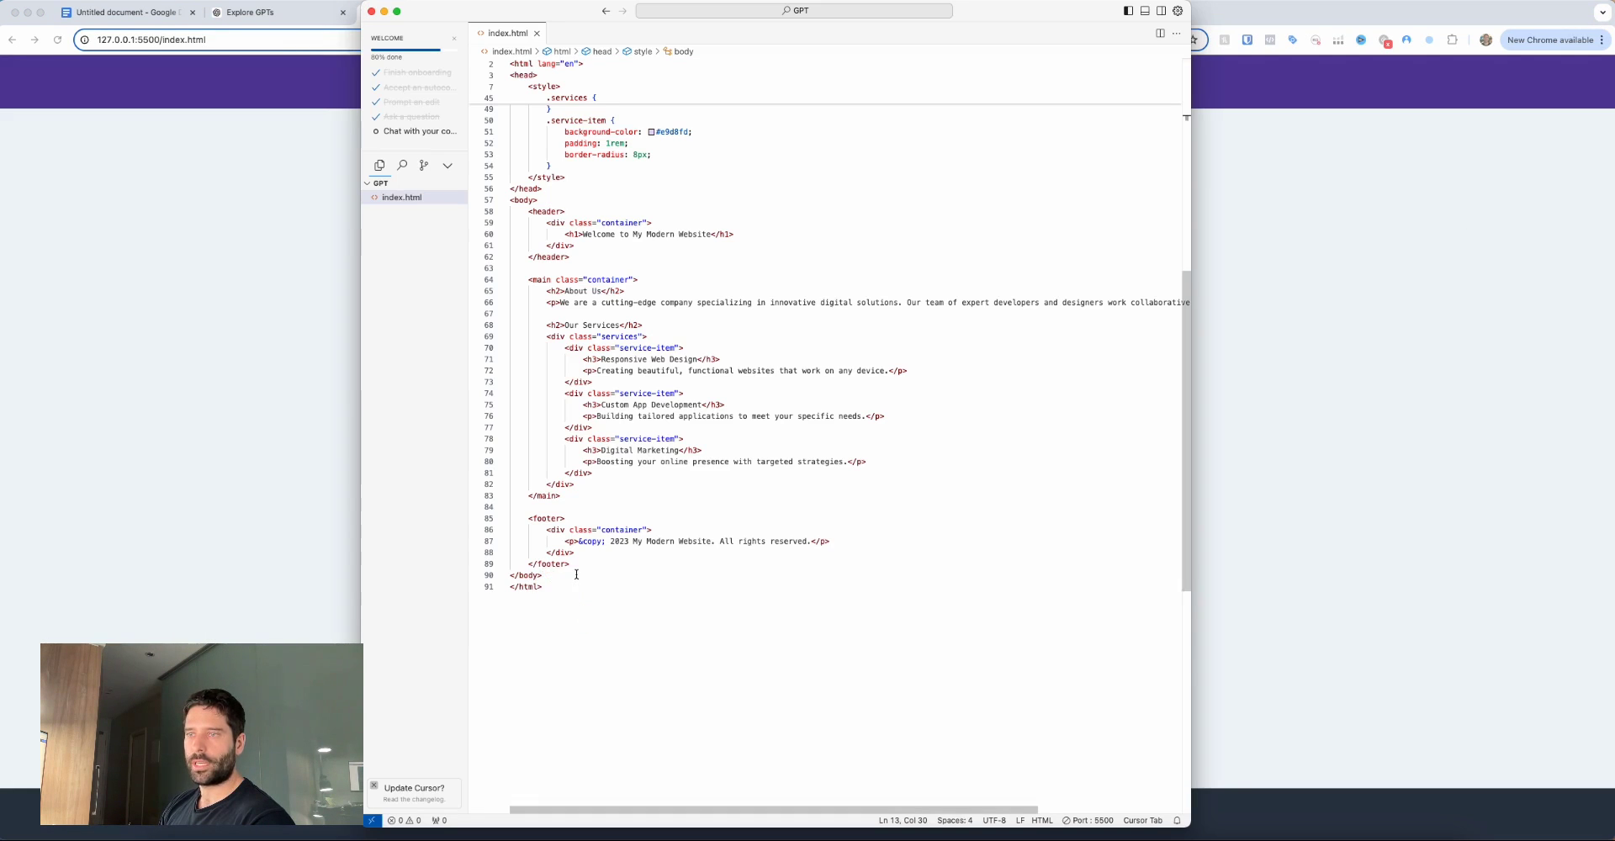
# Paste the Voiceflow script after </footer> in index.html, save it, and view the reloaded site.
pyautogui.click(589, 568)
pyautogui.press('Return')
pyautogui.press('Return')
pyautogui.press('Return')
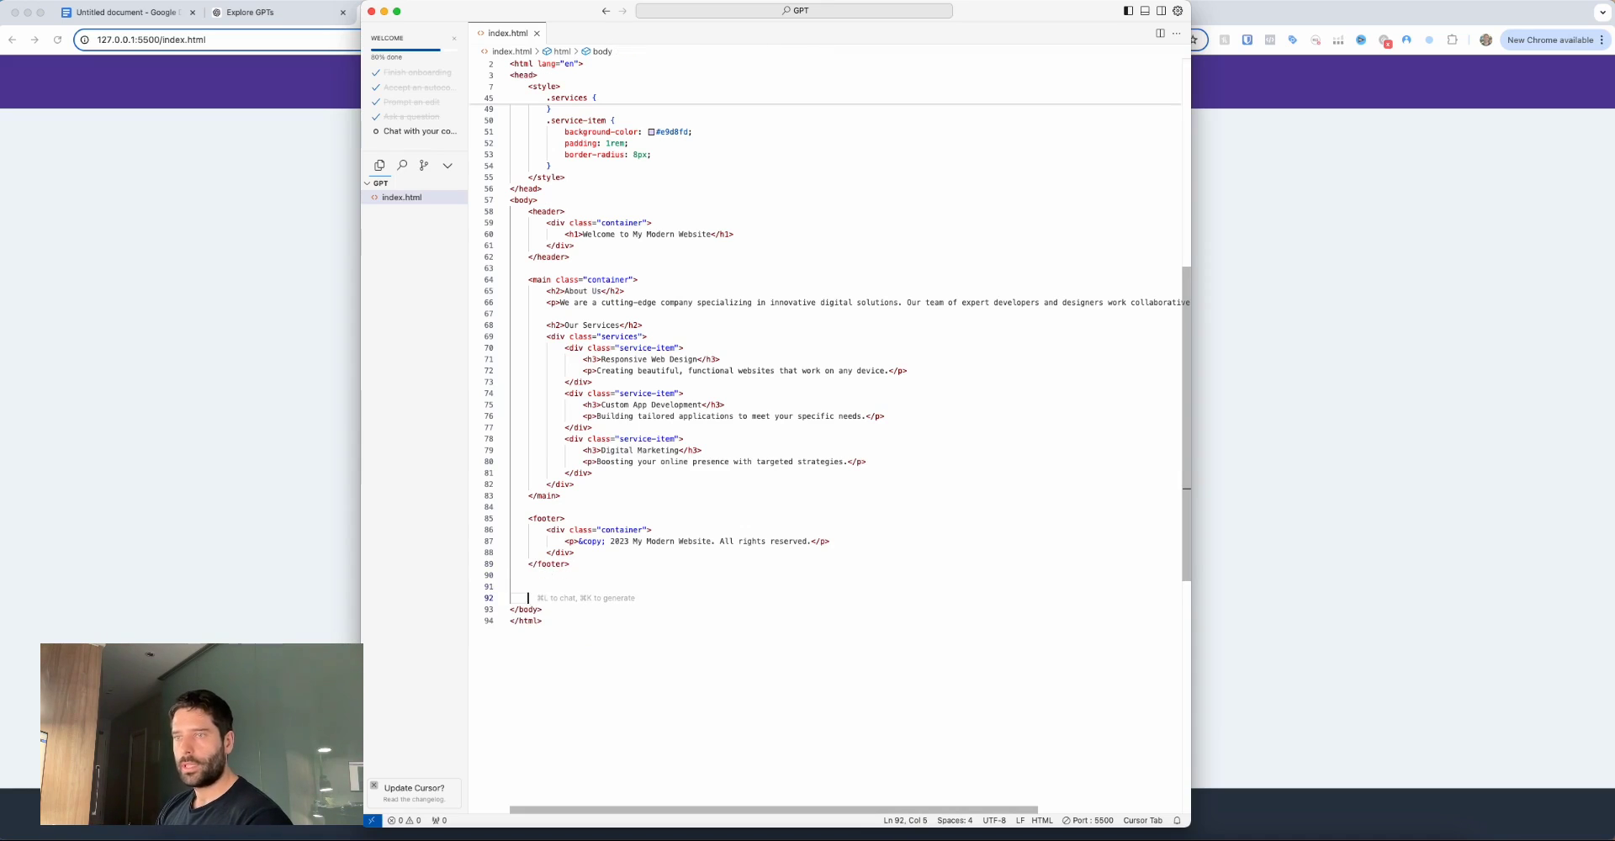
pyautogui.click(542, 585)
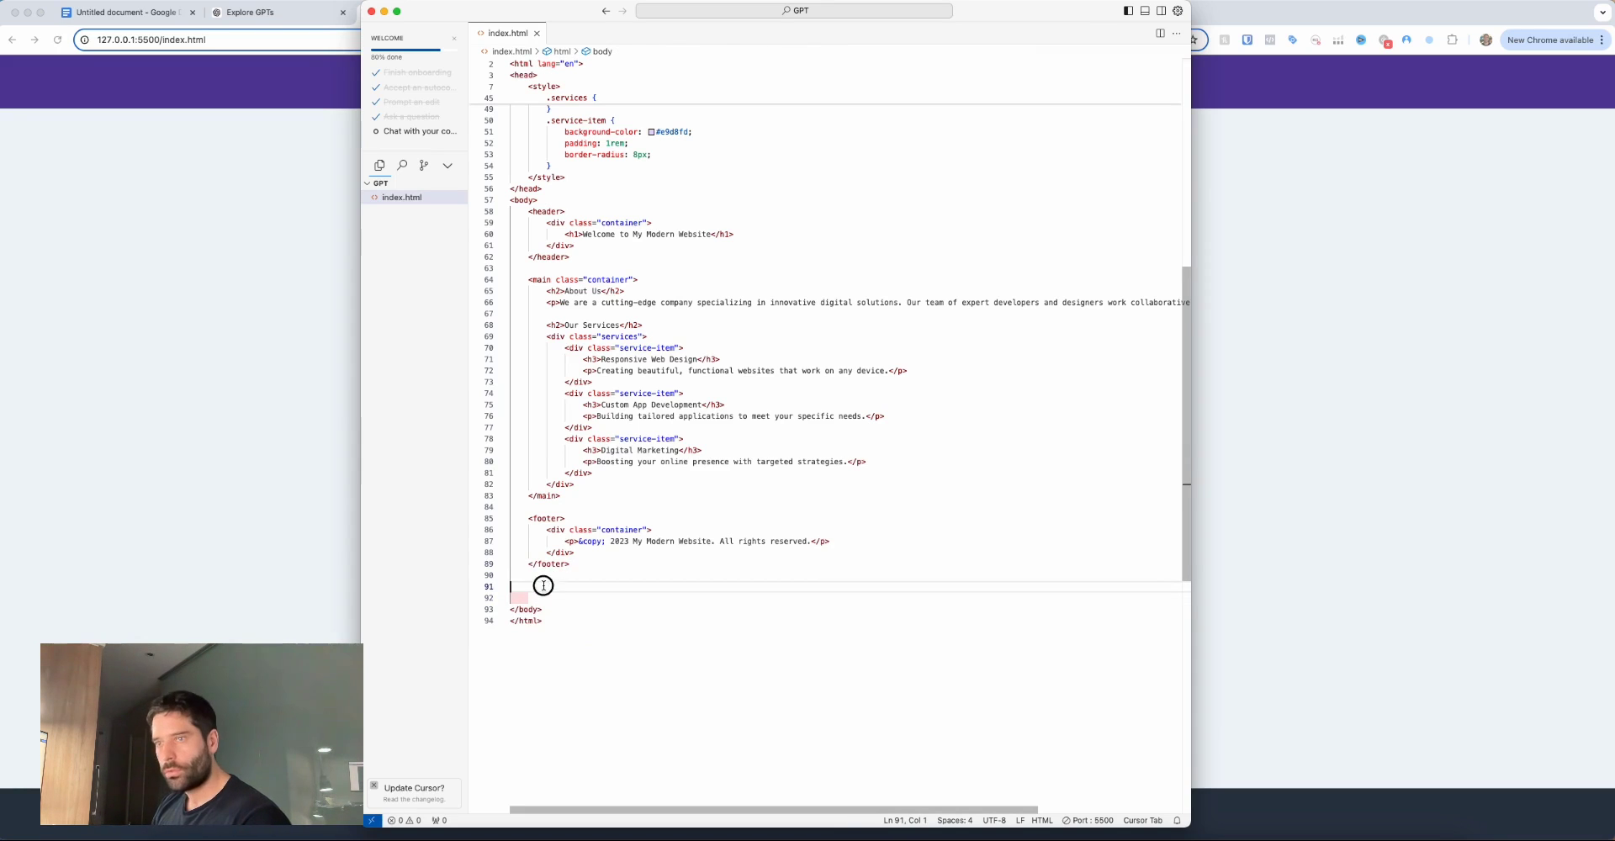
pyautogui.press('super+v')
pyautogui.press('super+s')
pyautogui.click(1543, 782)
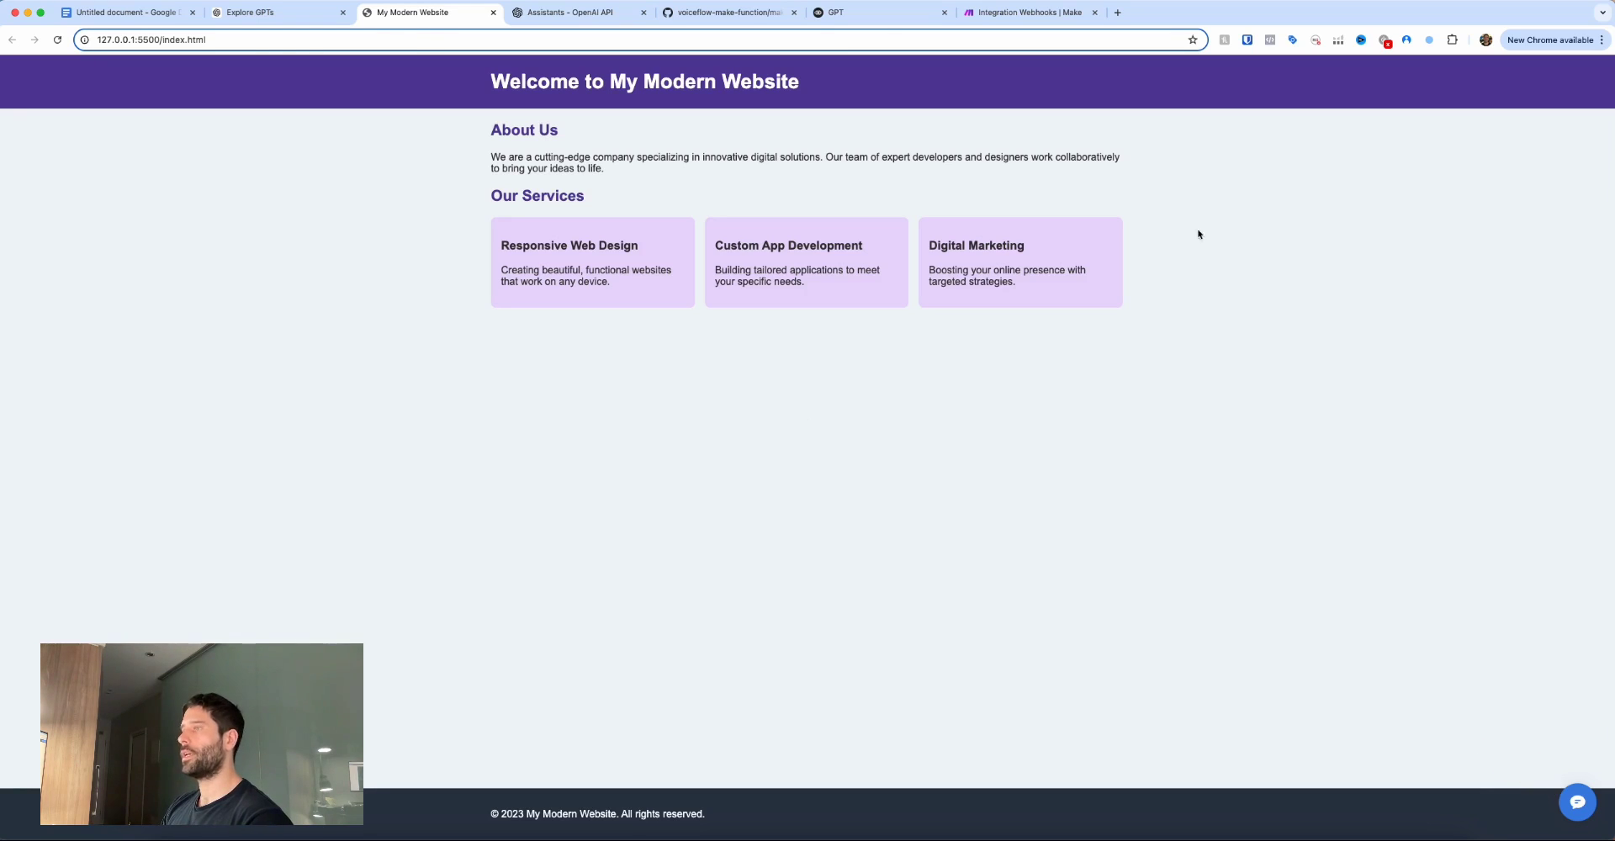
# Publish the GPT agent's current version to production, then return to the local website tab.
pyautogui.press('super+6')
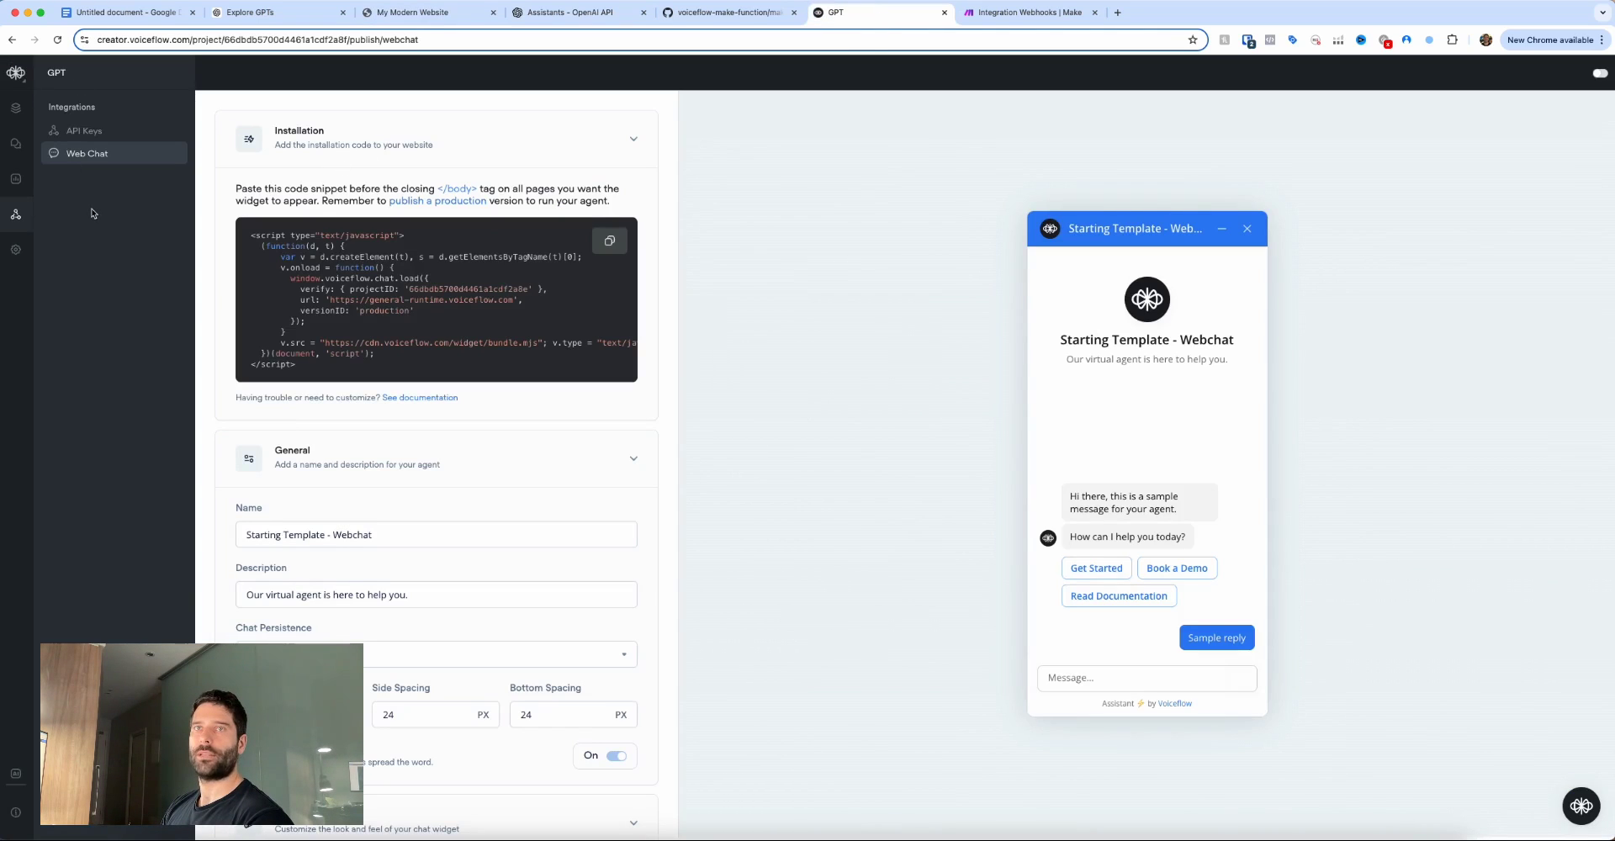
pyautogui.click(15, 76)
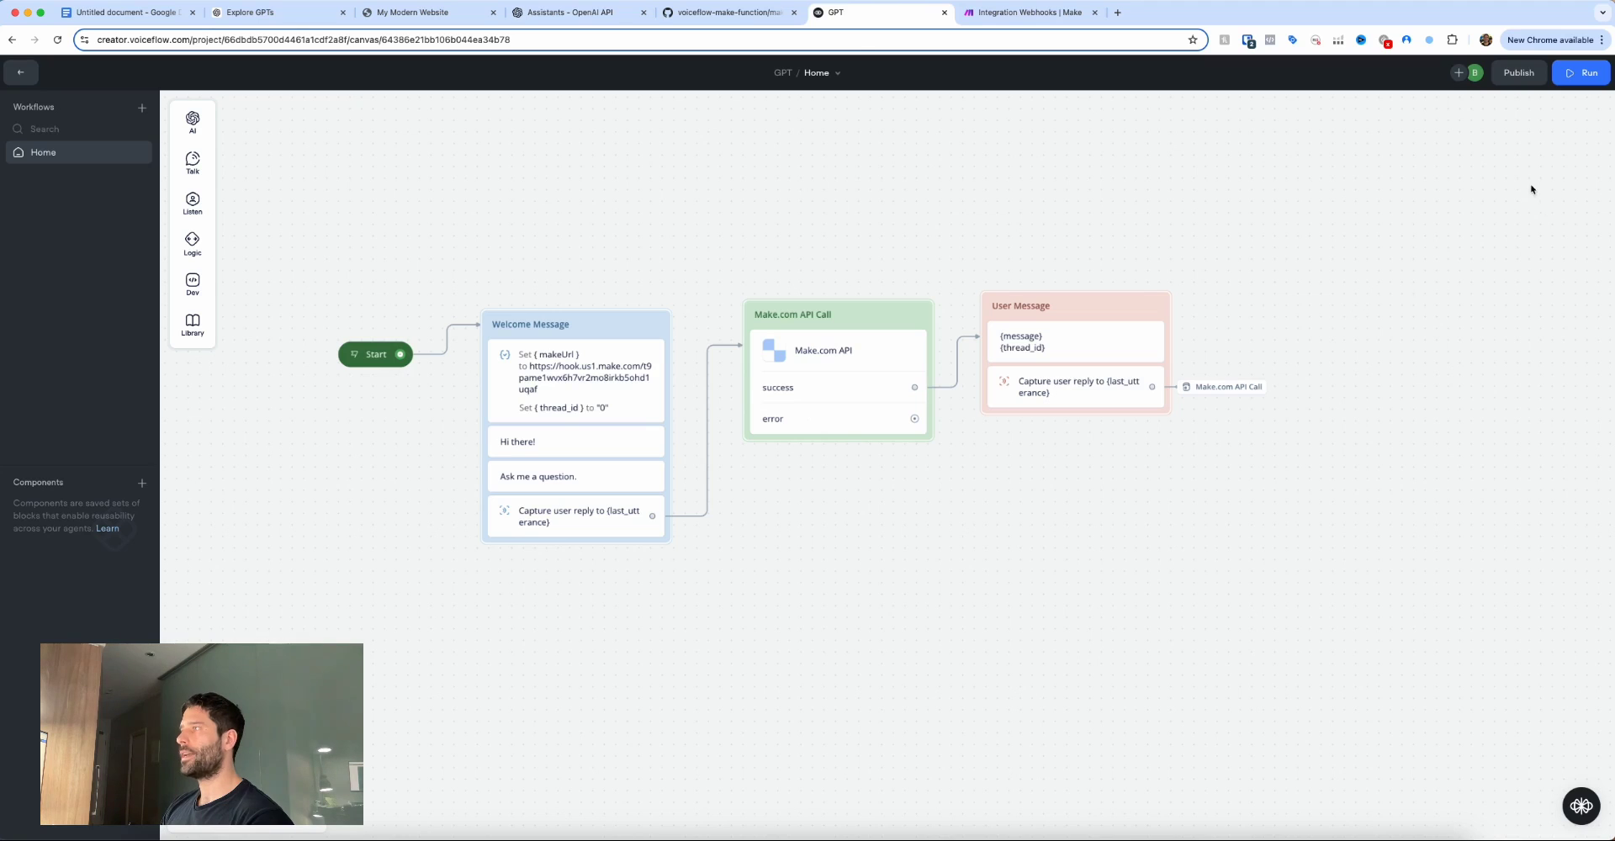
pyautogui.moveTo(1532, 189); pyautogui.dragTo(1515, 87)
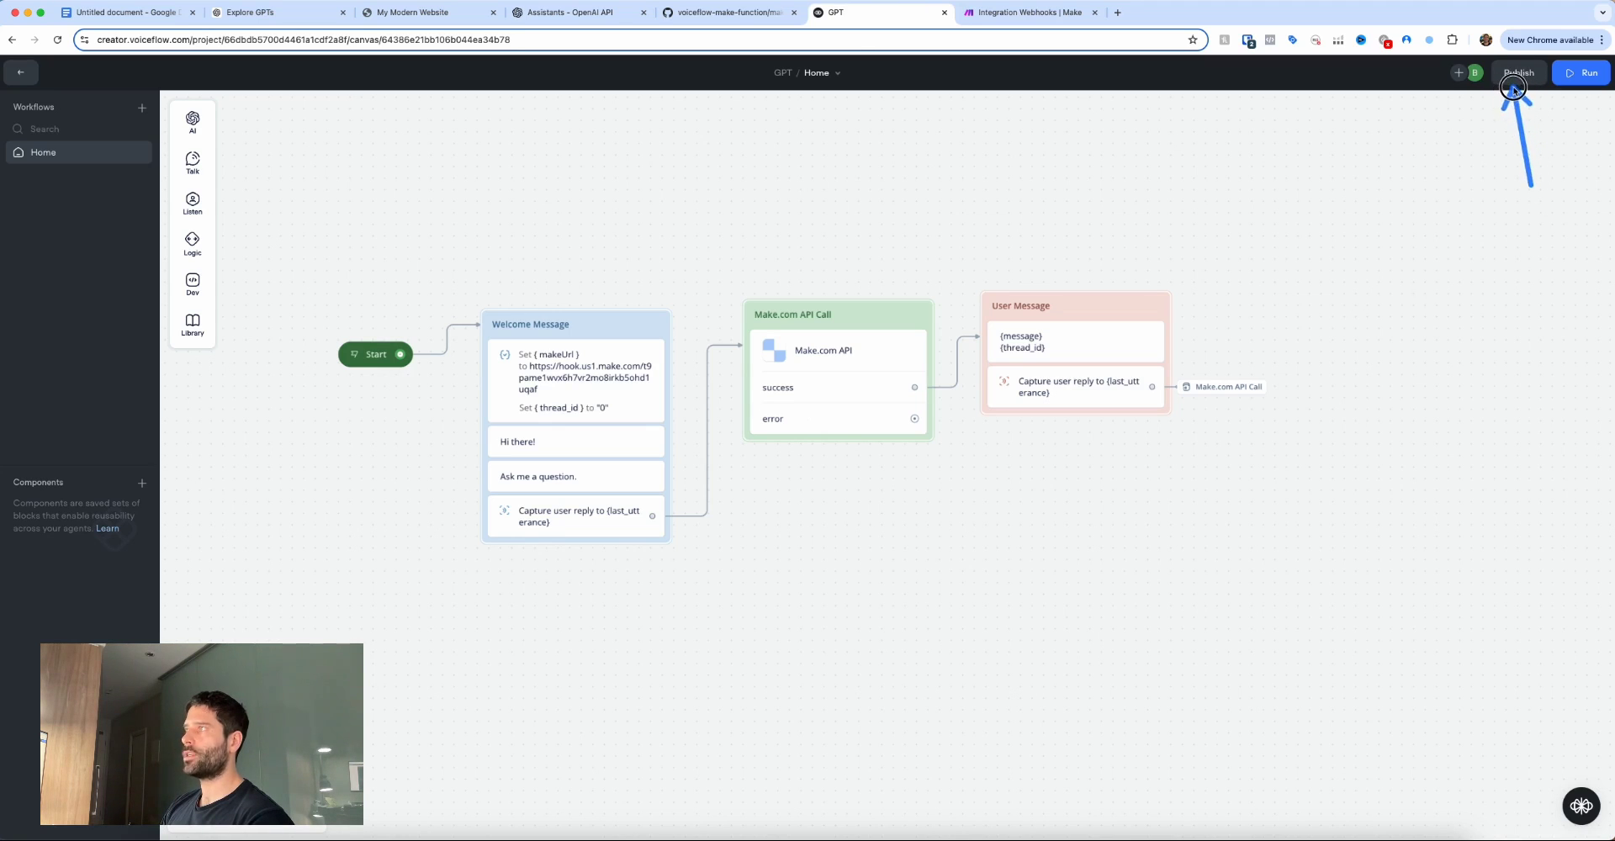
pyautogui.click(1516, 76)
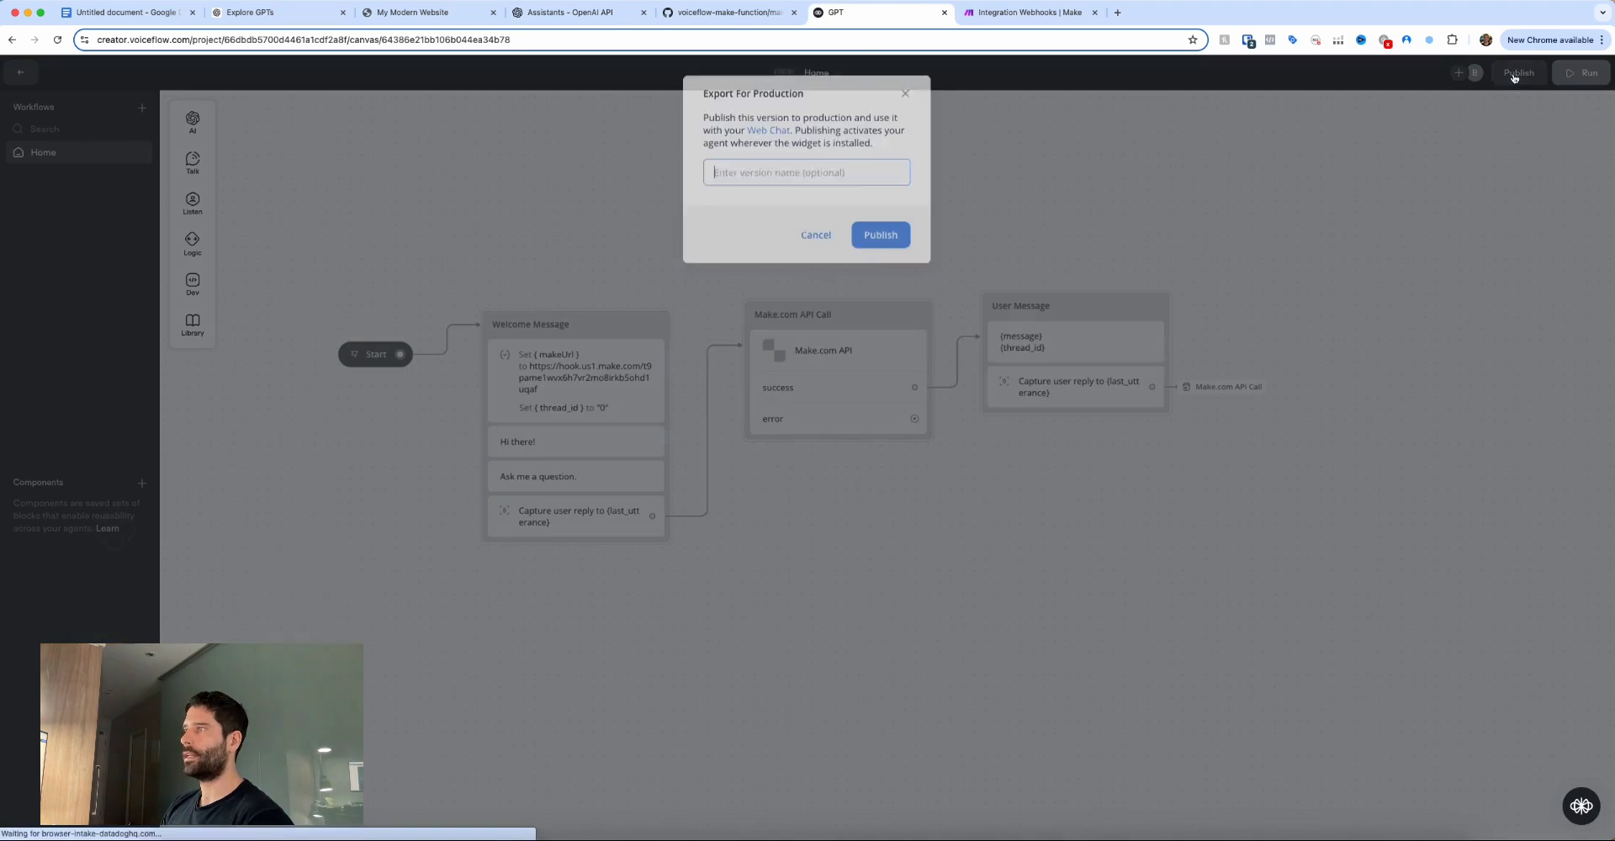
pyautogui.click(882, 233)
pyautogui.moveTo(1448, 387); pyautogui.dragTo(1482, 297)
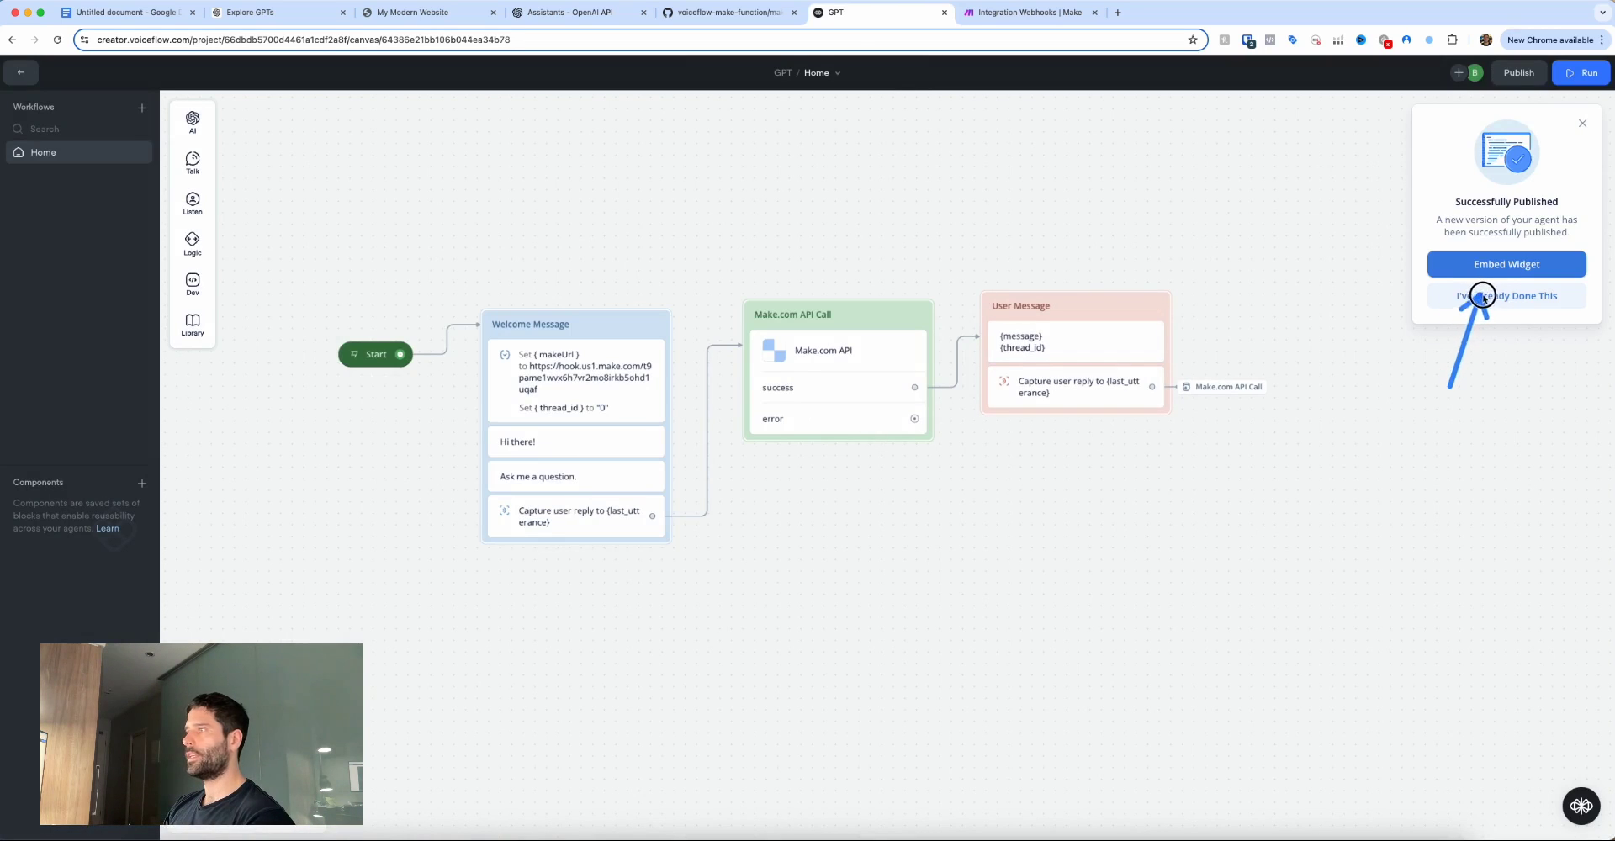
pyautogui.press('super+3')
pyautogui.moveTo(1486, 692); pyautogui.dragTo(1564, 772)
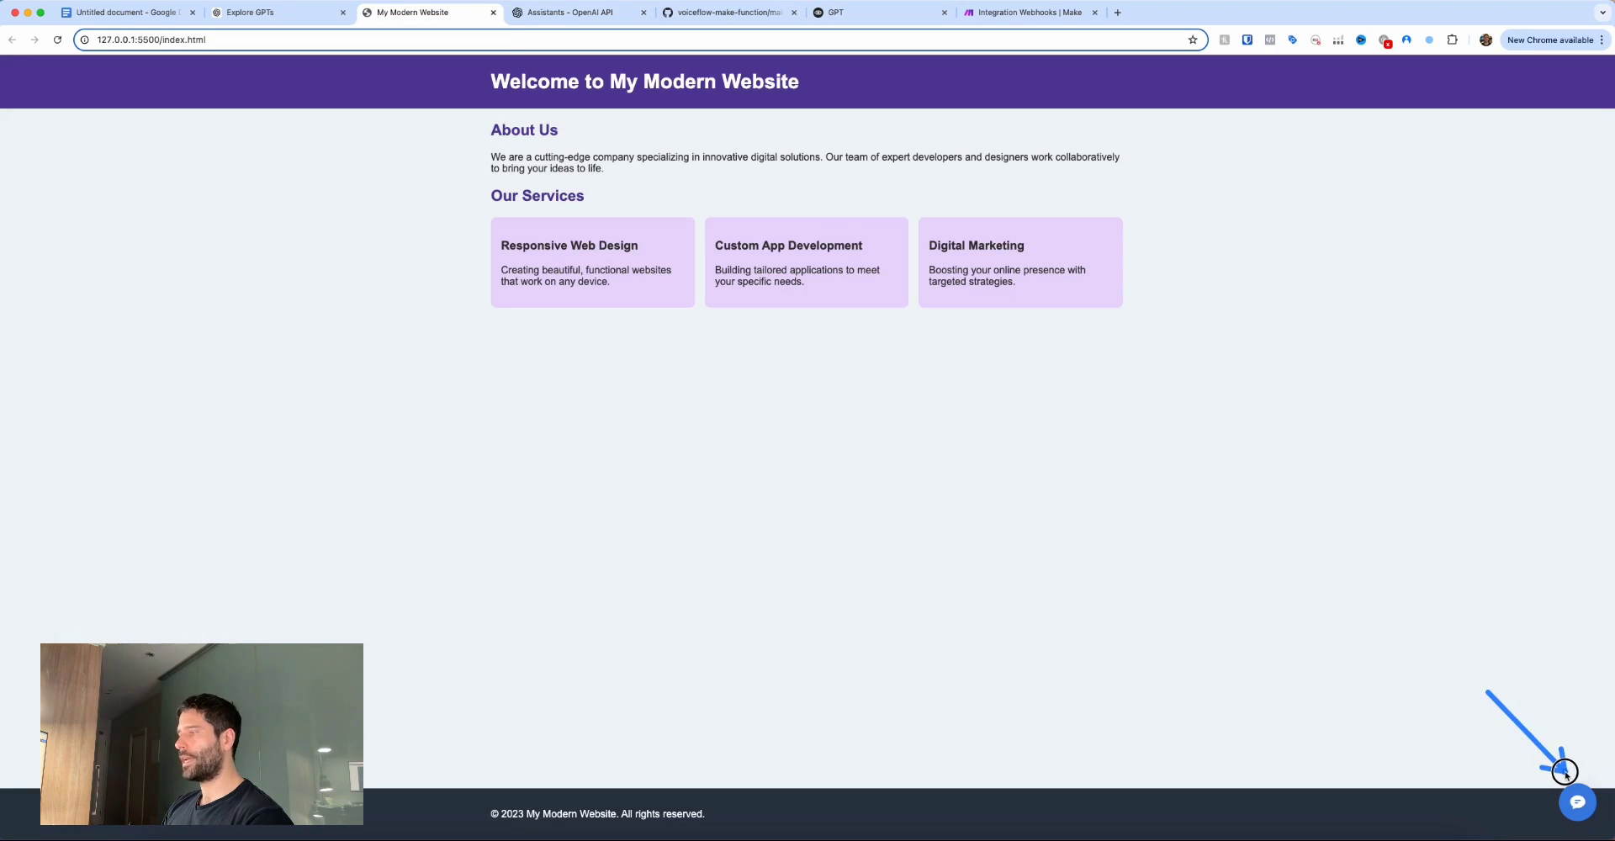
# Start a chat in the website widget and send 'hi there' and 'what are the opening hours'.
pyautogui.click(1577, 801)
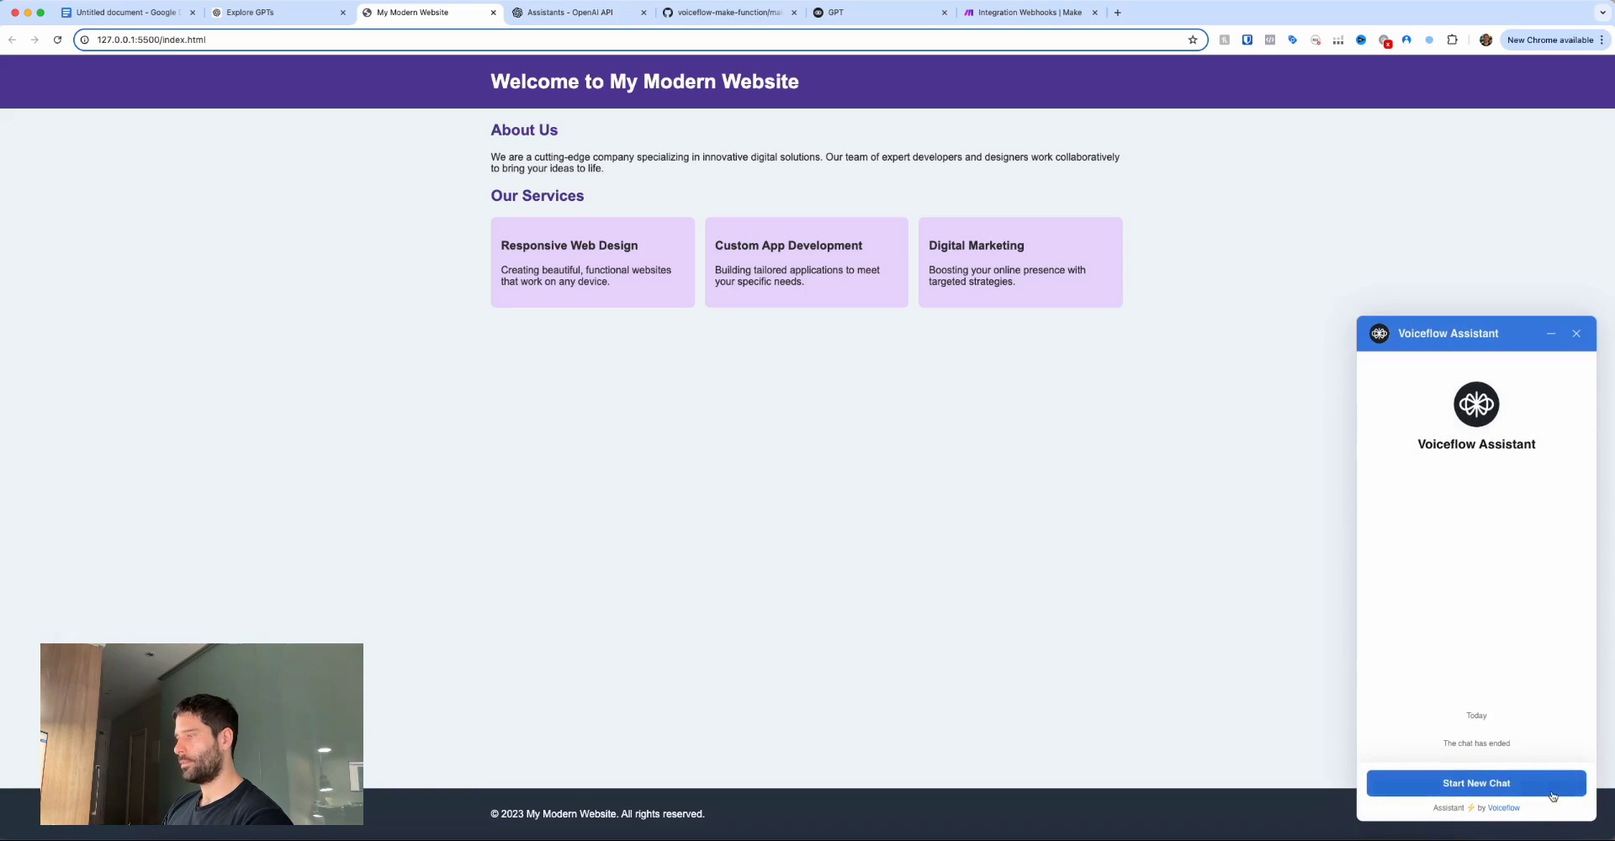
pyautogui.click(1501, 781)
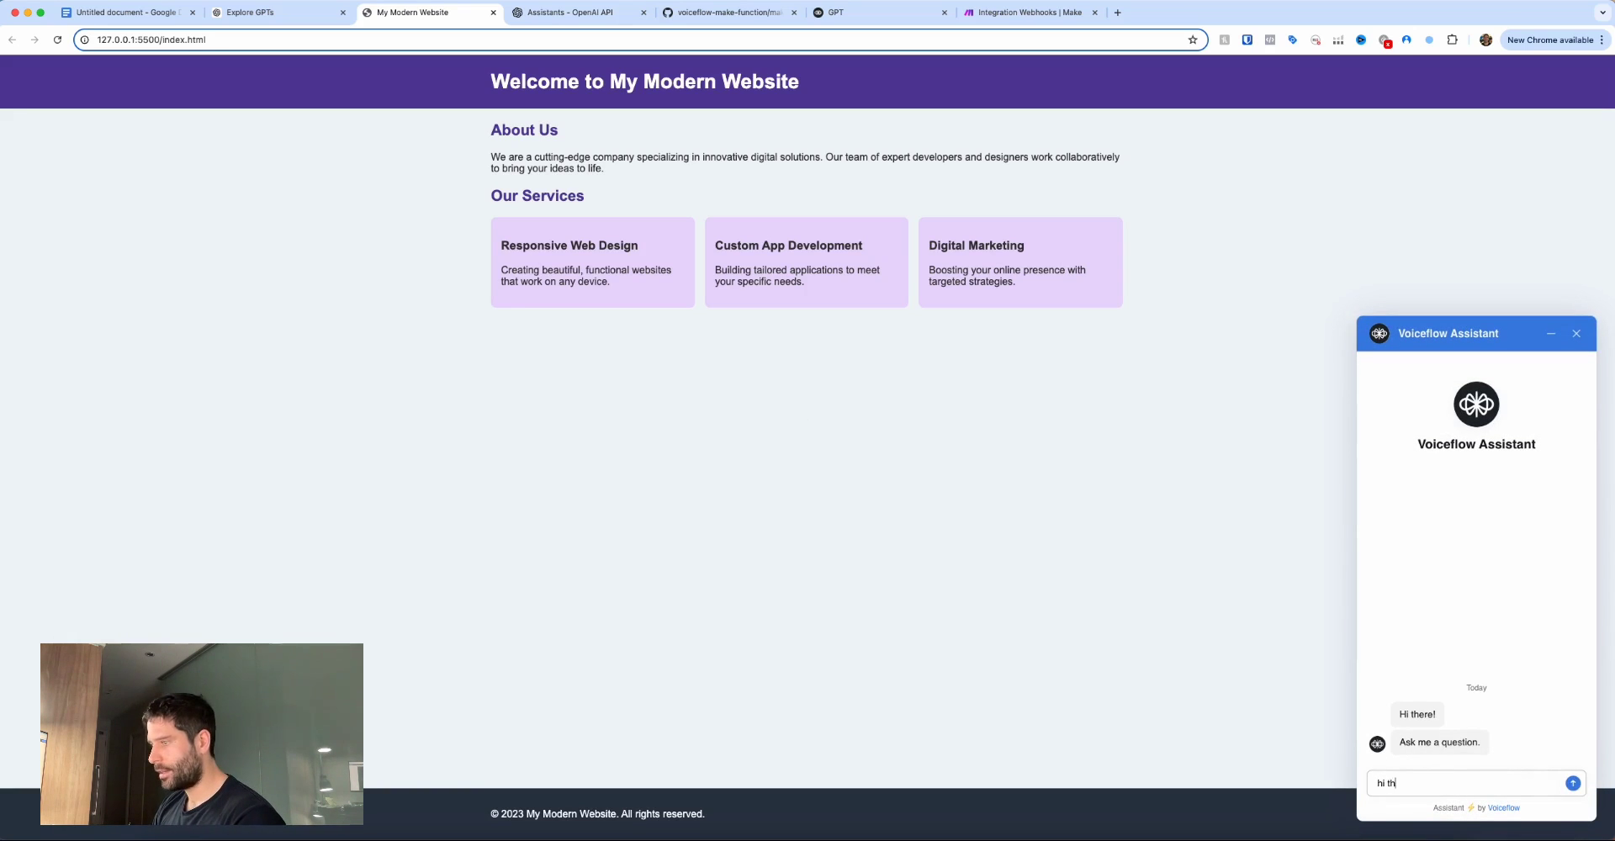
pyautogui.press('Return')
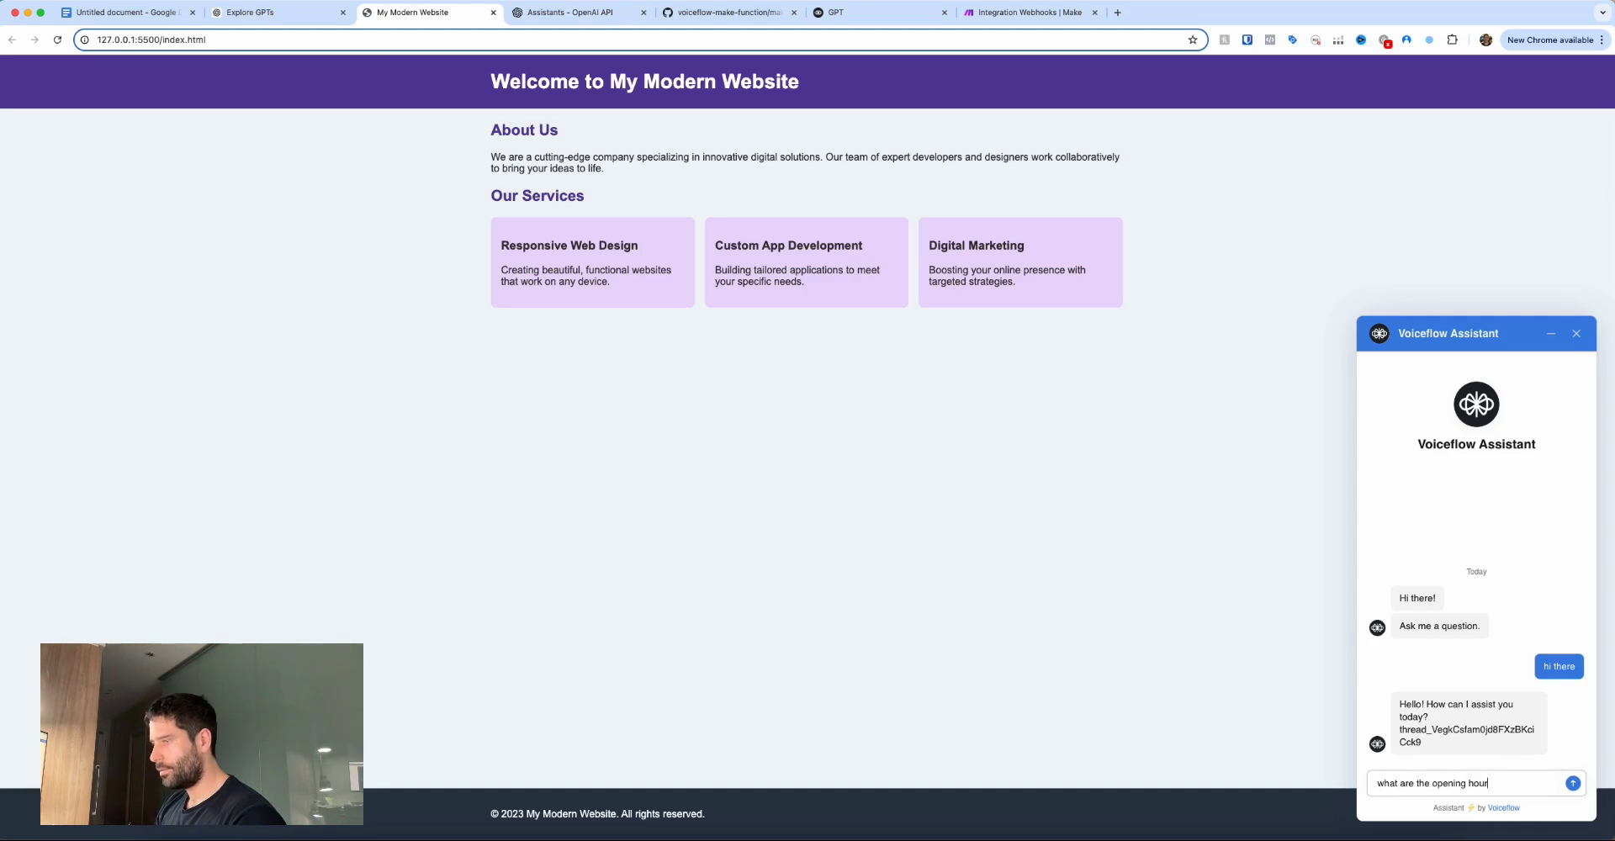
pyautogui.write('s')
pyautogui.press('Return')
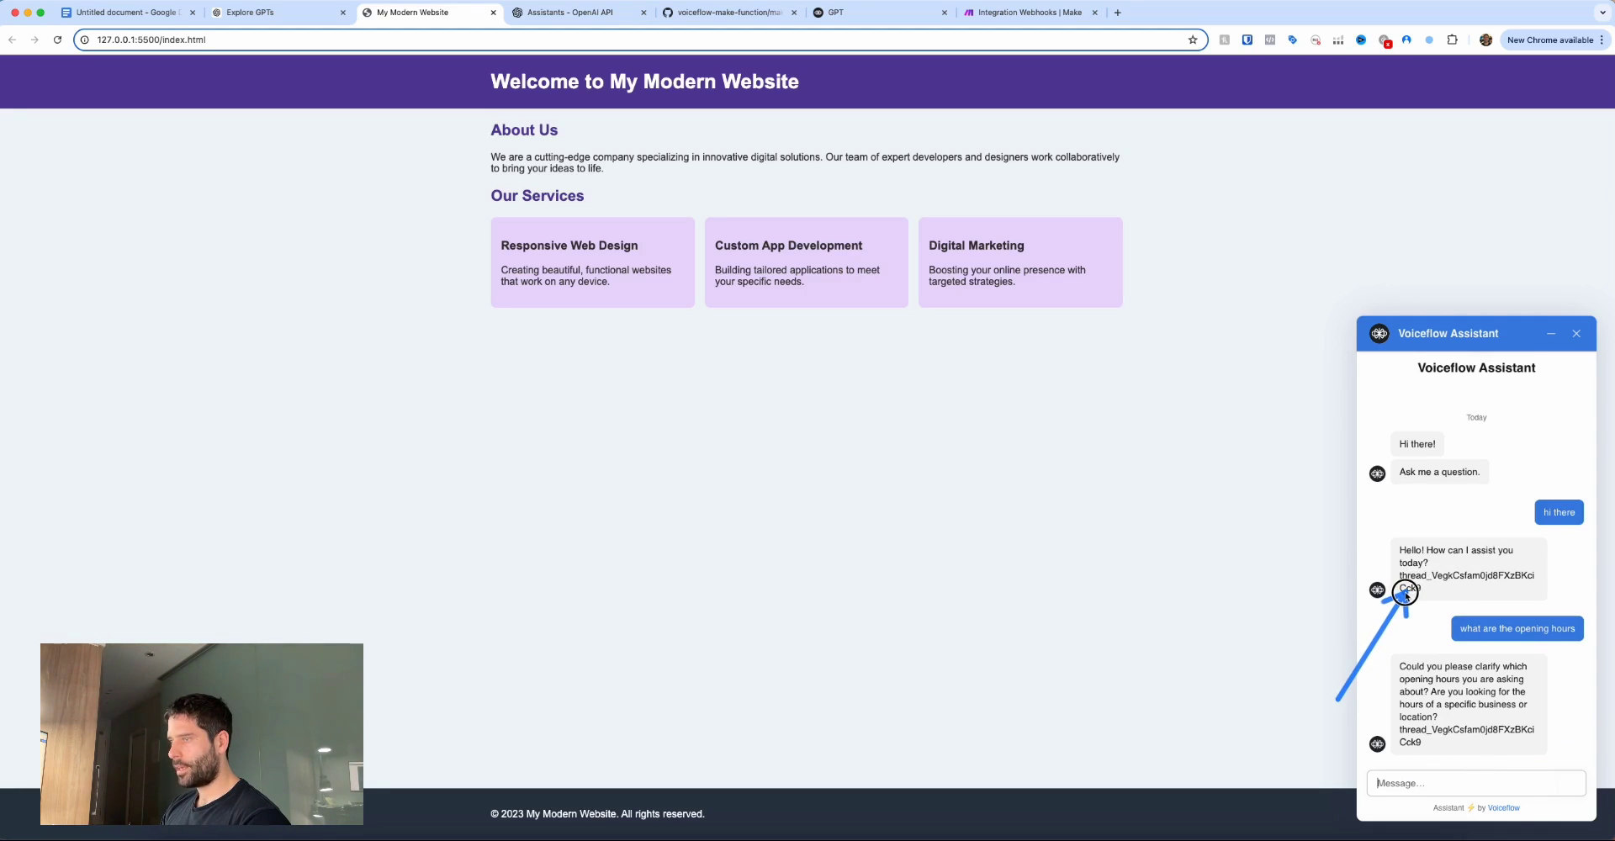
pyautogui.moveTo(1403, 593); pyautogui.dragTo(1400, 734)
# End that chat, start a fresh one, and send 'hi there' again.
pyautogui.click(1576, 333)
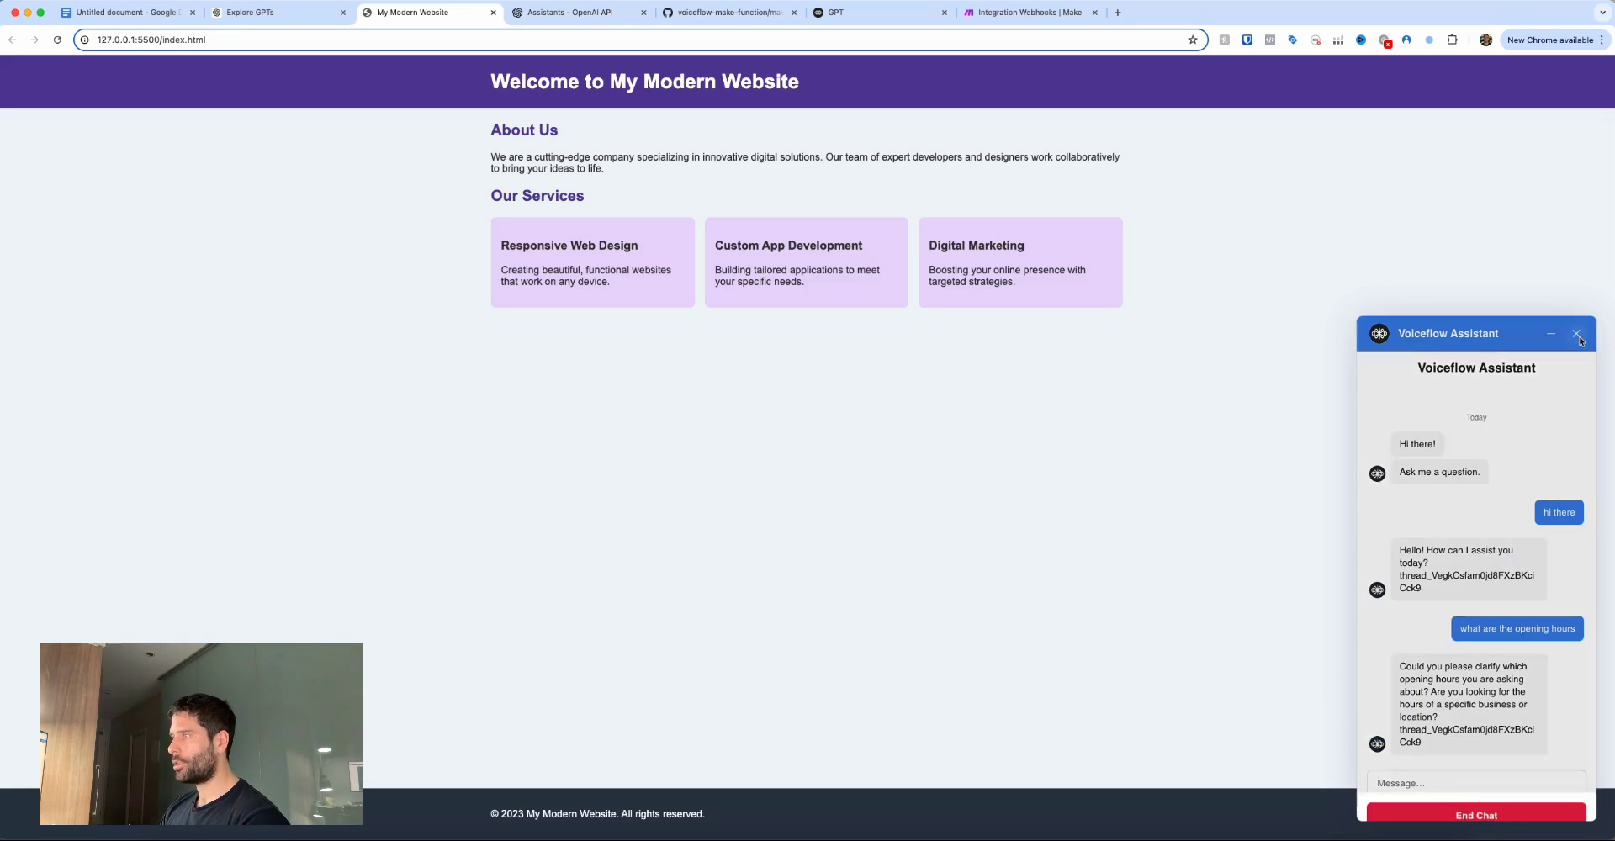
pyautogui.click(1444, 772)
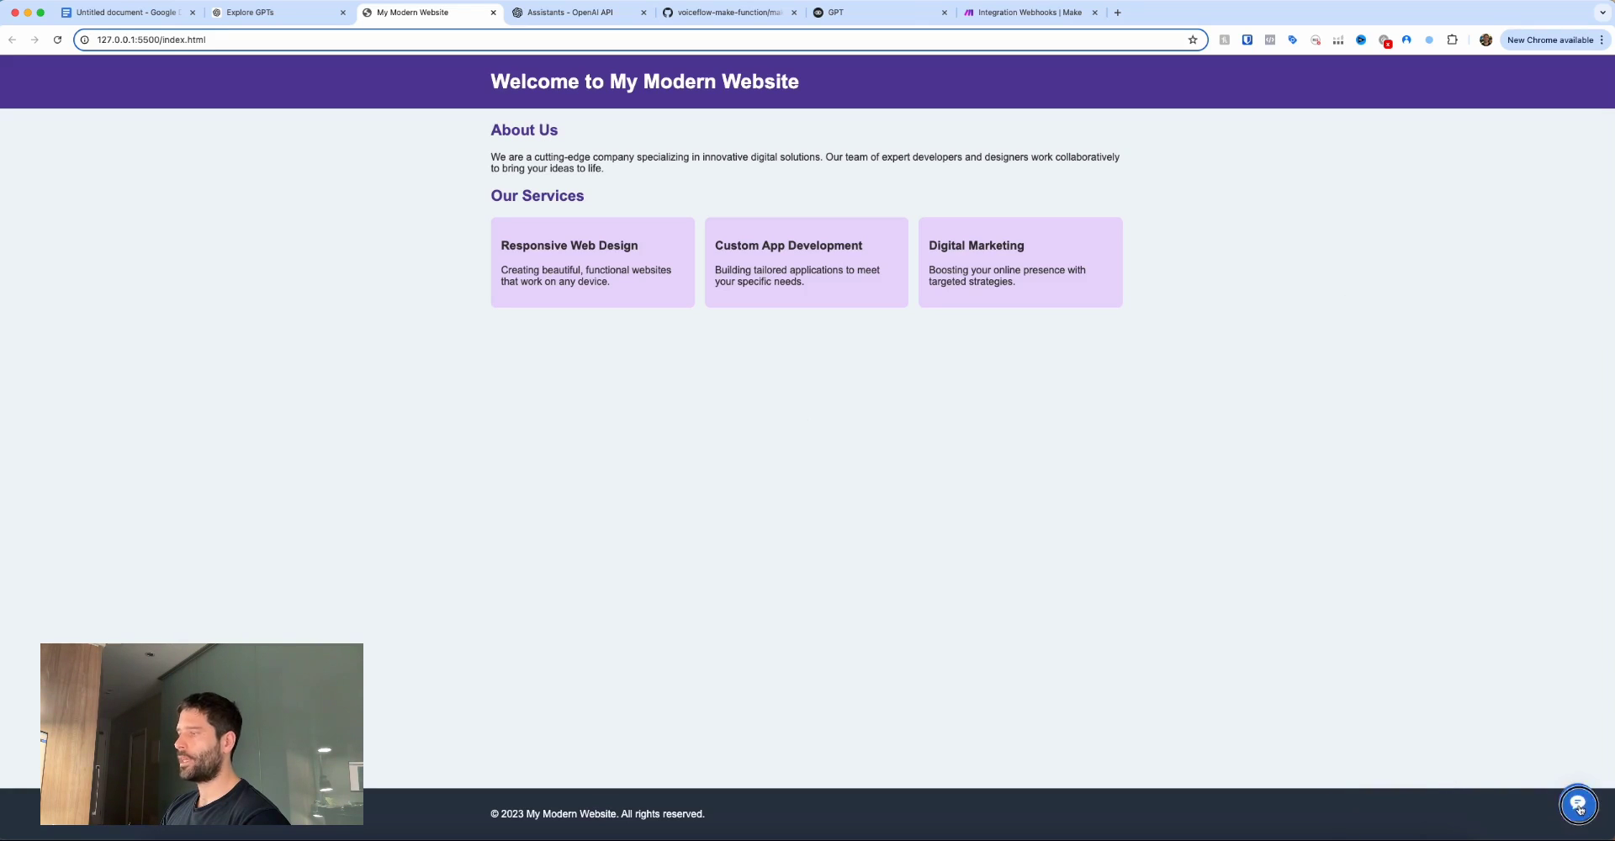
pyautogui.click(1579, 806)
pyautogui.click(1514, 782)
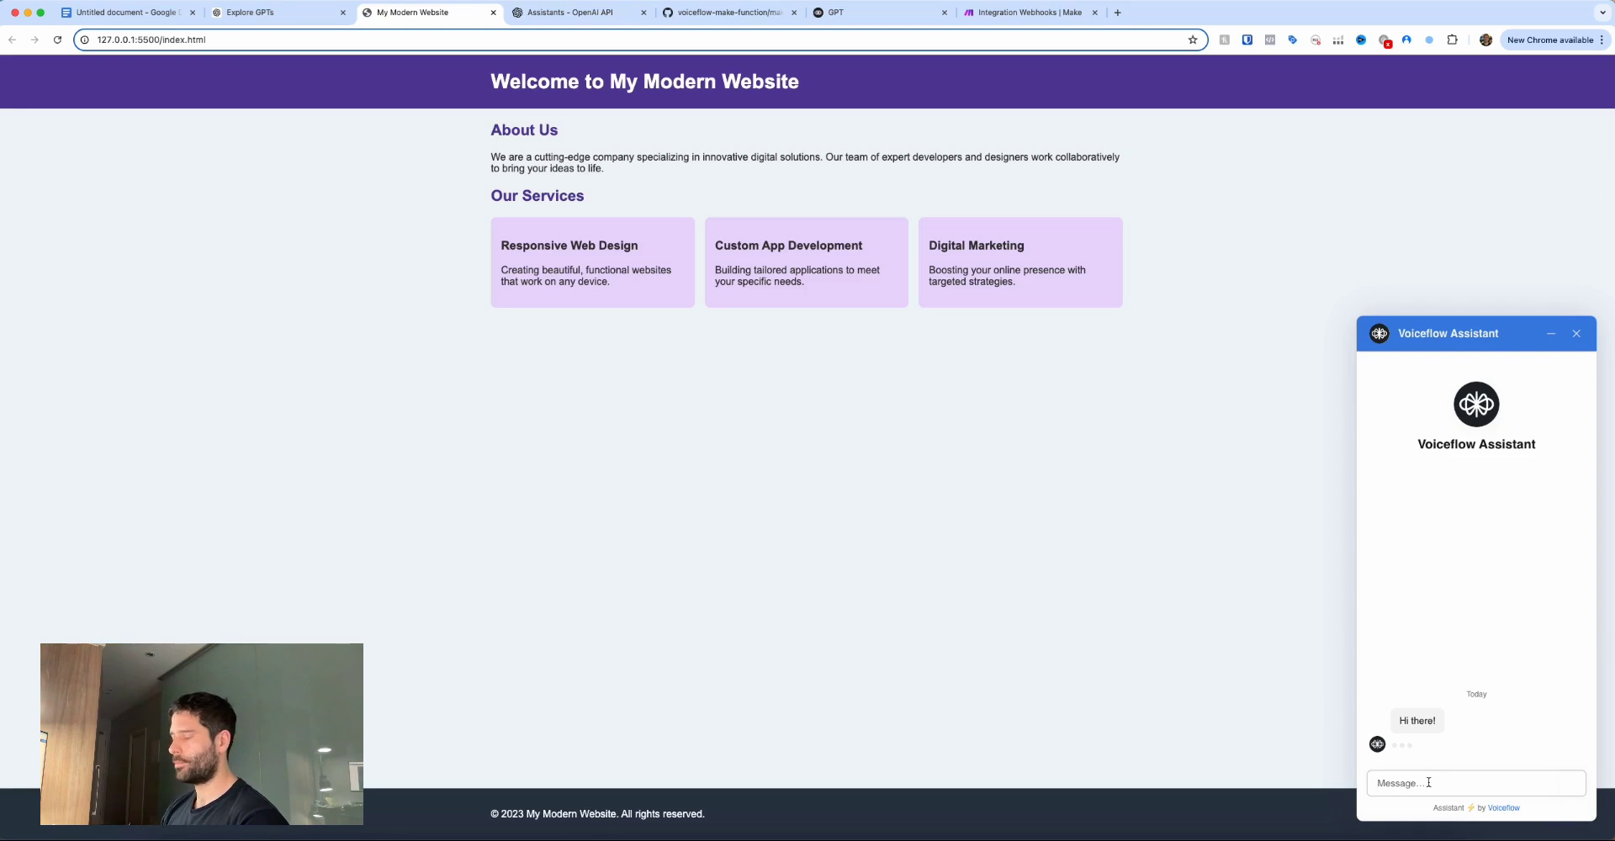
pyautogui.write('h')
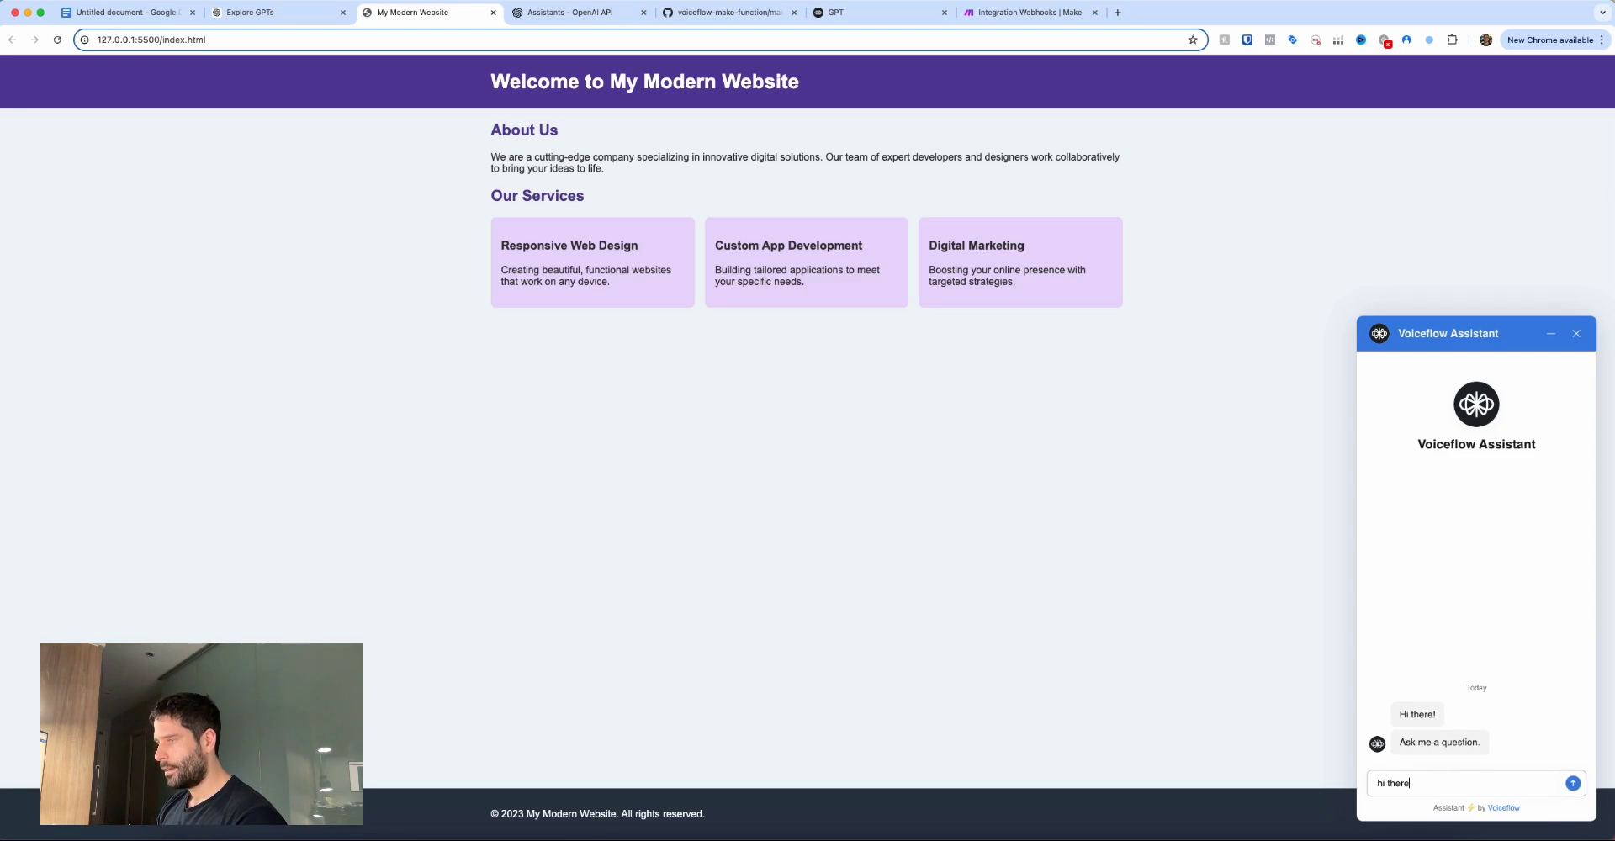
pyautogui.write('i there')
pyautogui.press('Return')
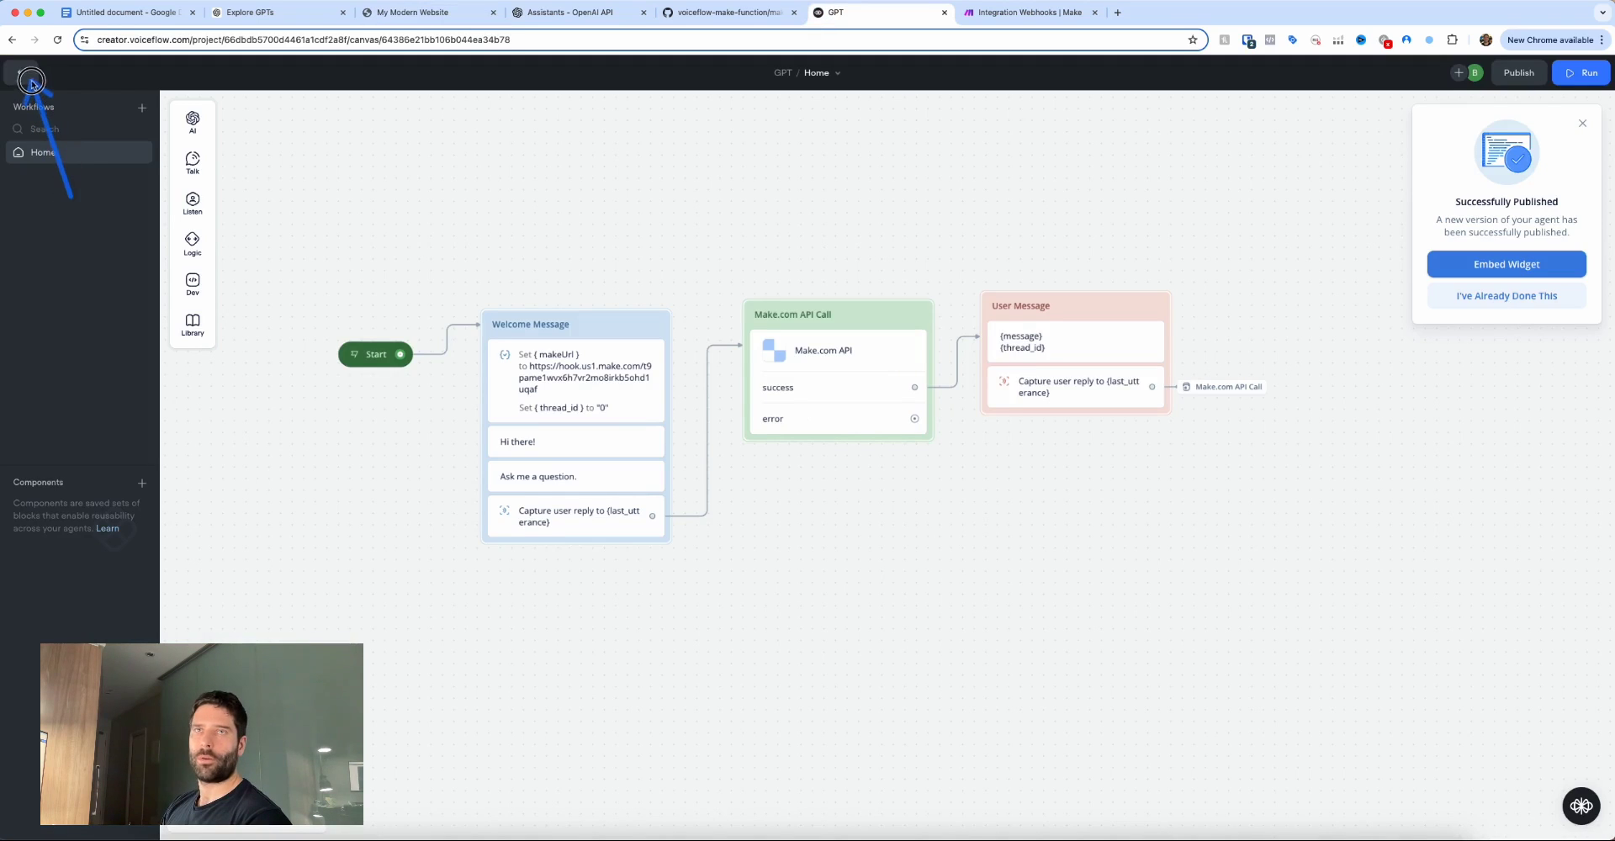
# Return from the canvas to the agent's Web Chat widget settings.
pyautogui.click(21, 72)
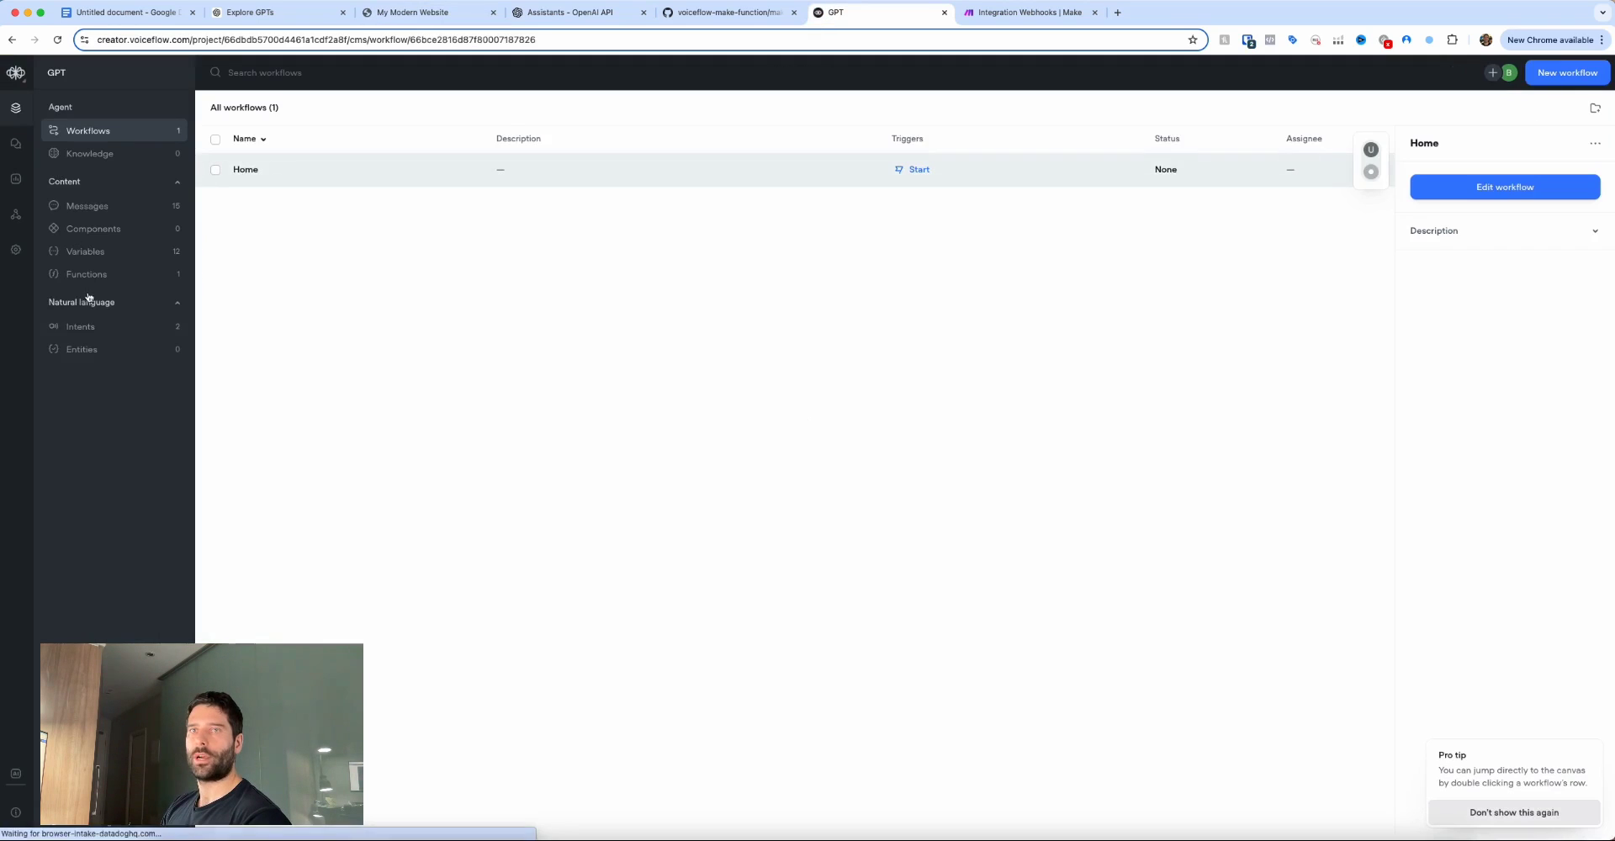
pyautogui.click(16, 217)
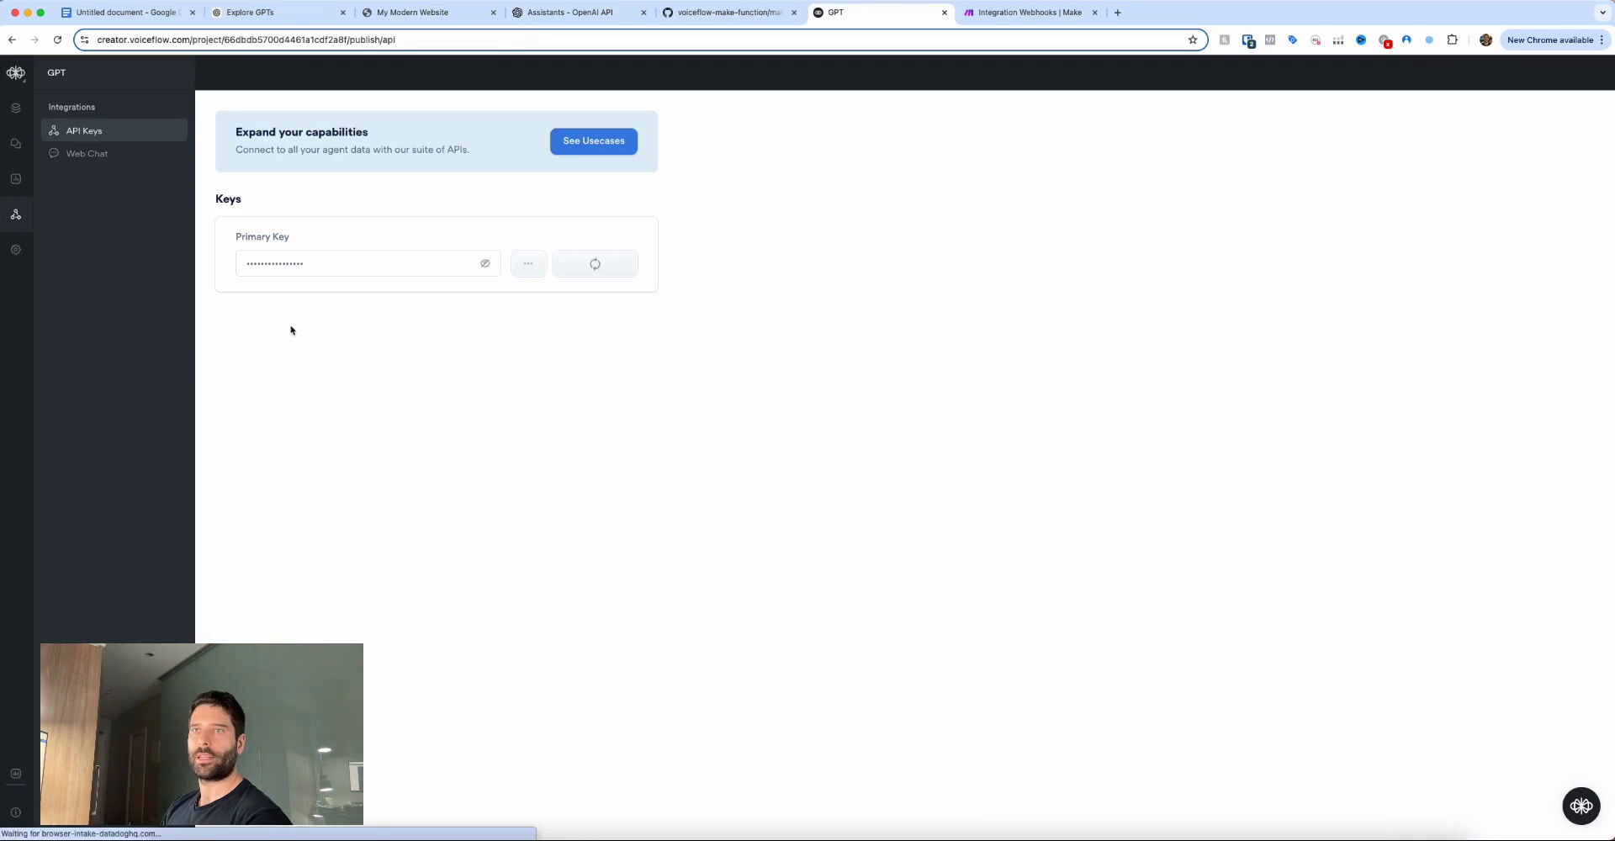
pyautogui.click(88, 153)
pyautogui.scroll(-5, 720, 531)
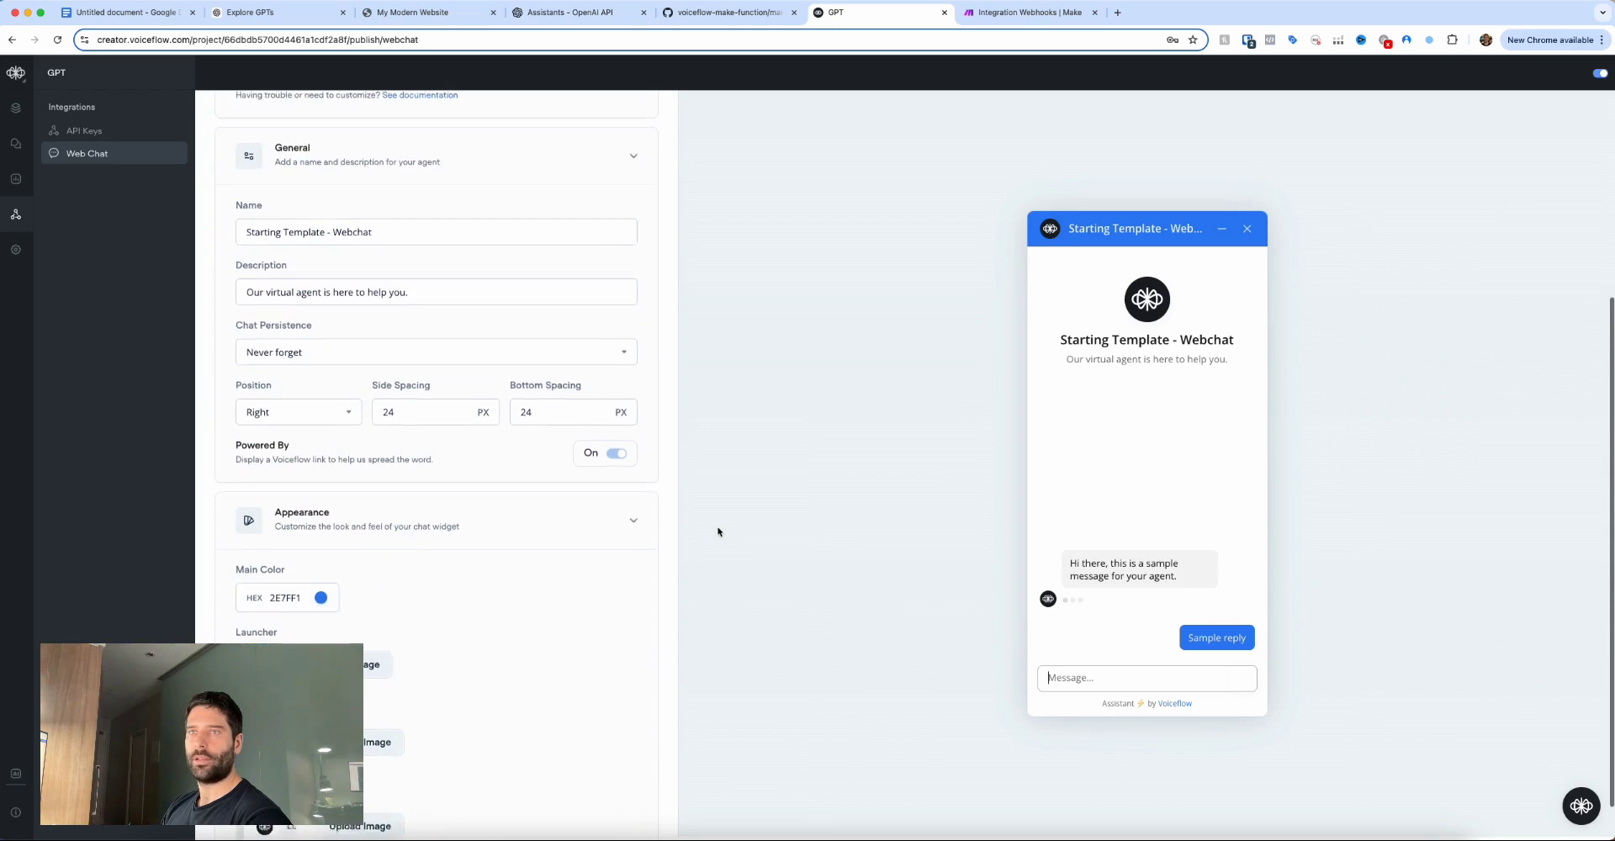
# Name the widget 'Sunny Creek Outdoor Supplies', set its 'Ask me…' description, and check the website.
pyautogui.tripleClick(374, 186)
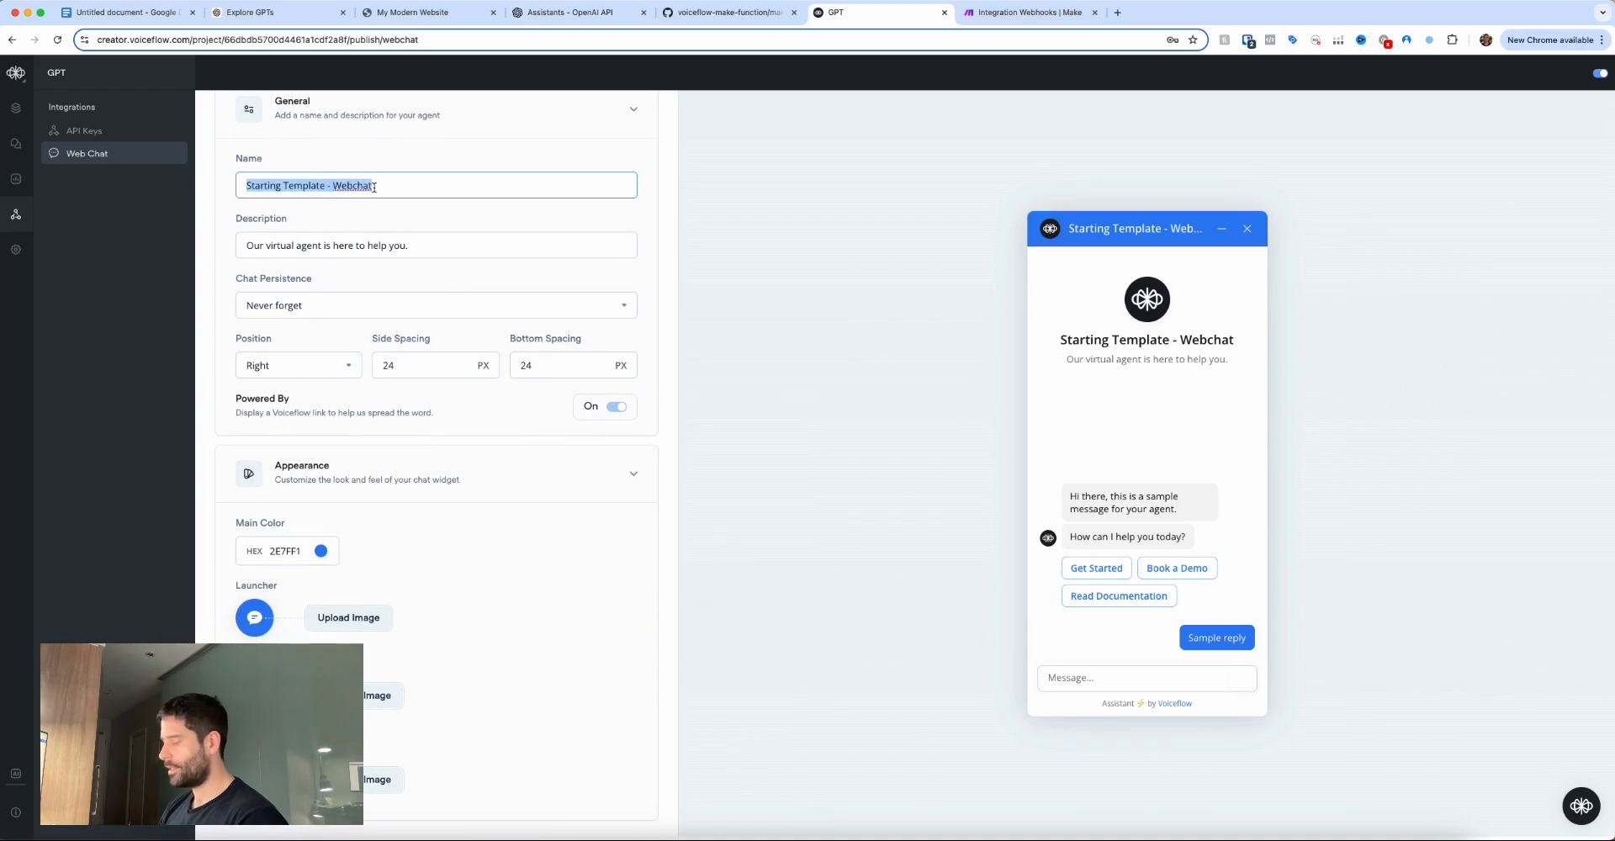
pyautogui.write('Sunny Creek Outdoor')
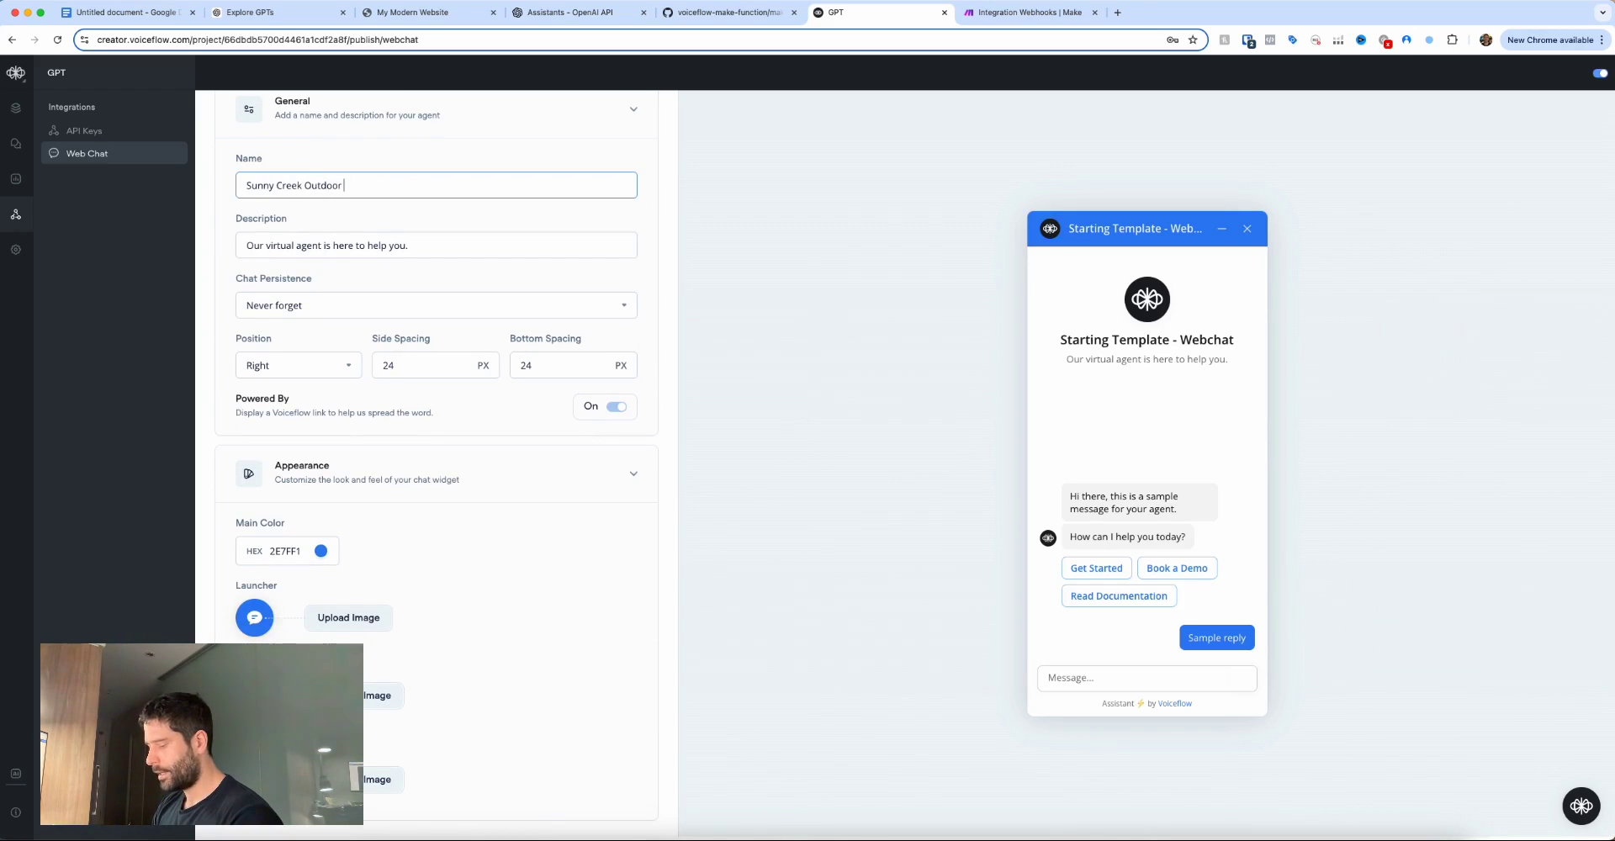
pyautogui.write(' Supplies')
pyautogui.moveTo(680, 253); pyautogui.dragTo(522, 247)
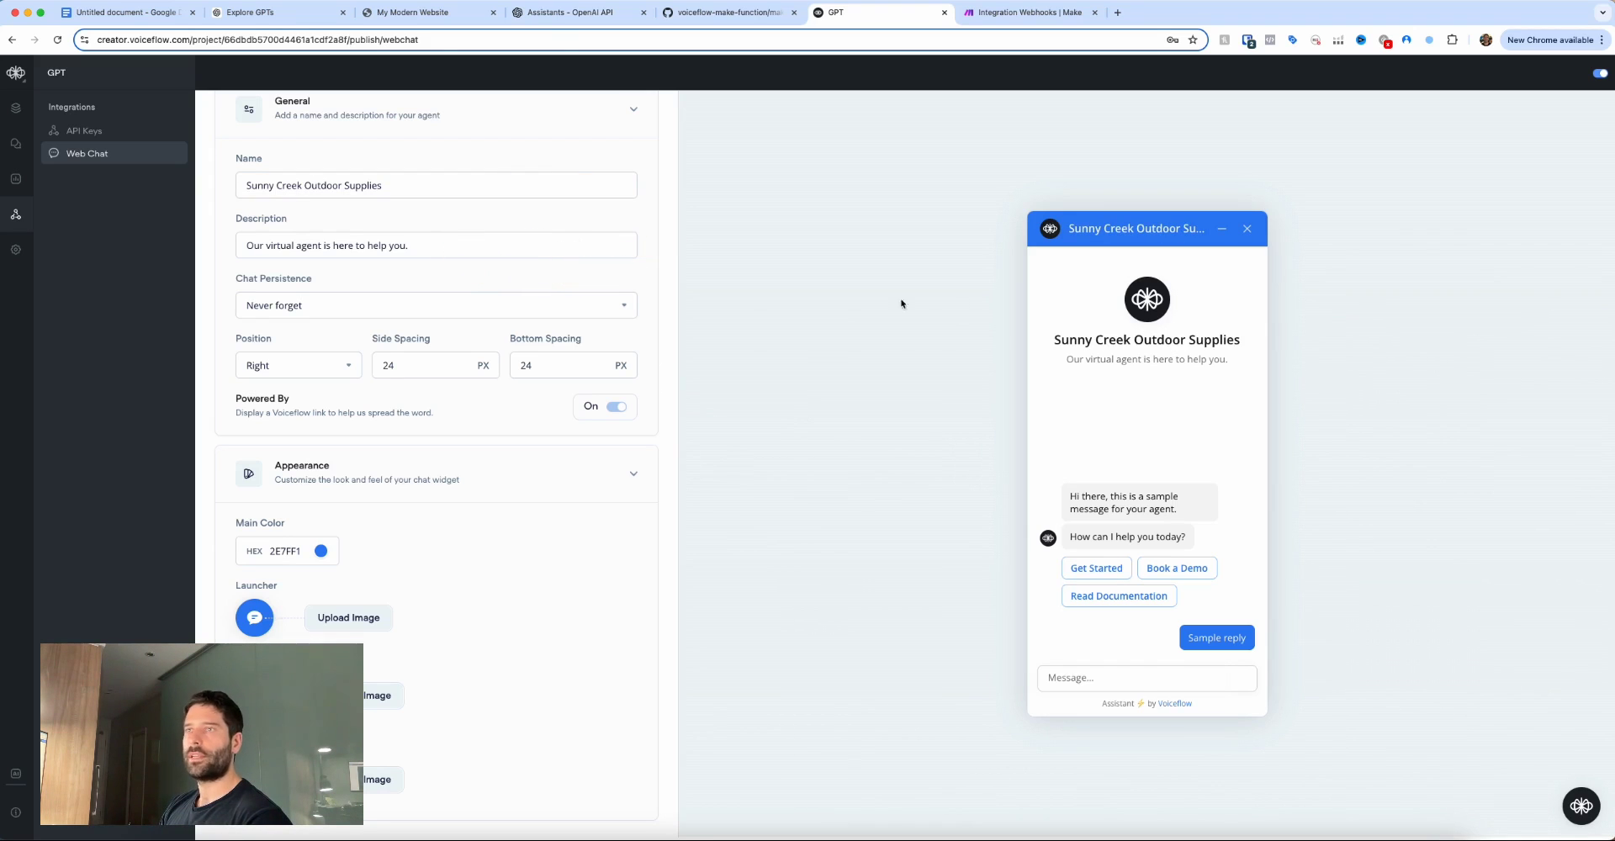
pyautogui.tripleClick(420, 246)
pyautogui.write('Ask me any question!')
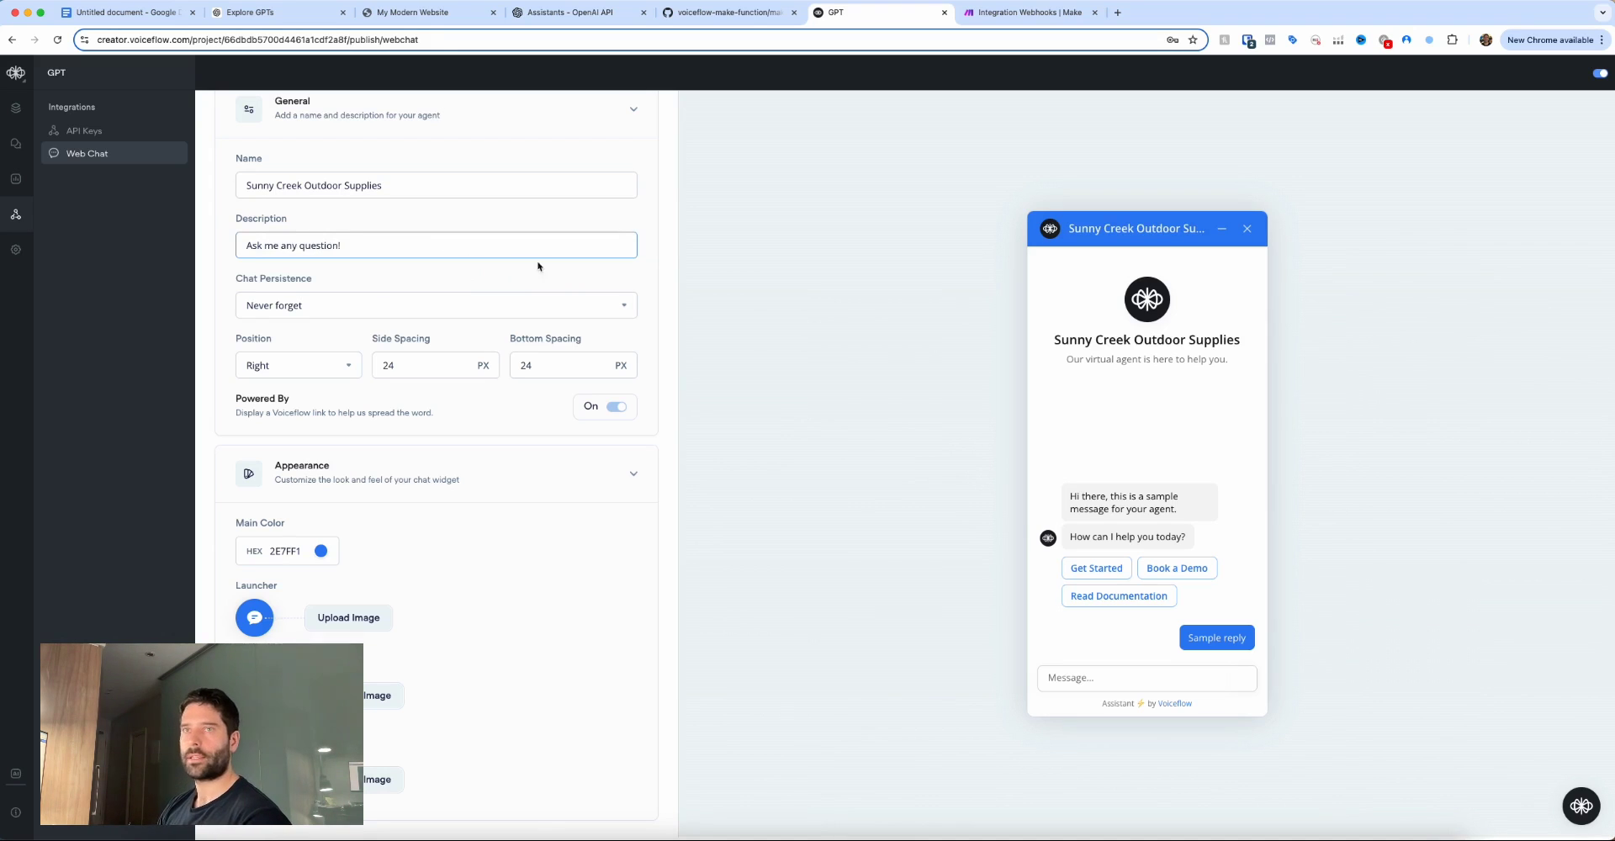
pyautogui.click(538, 266)
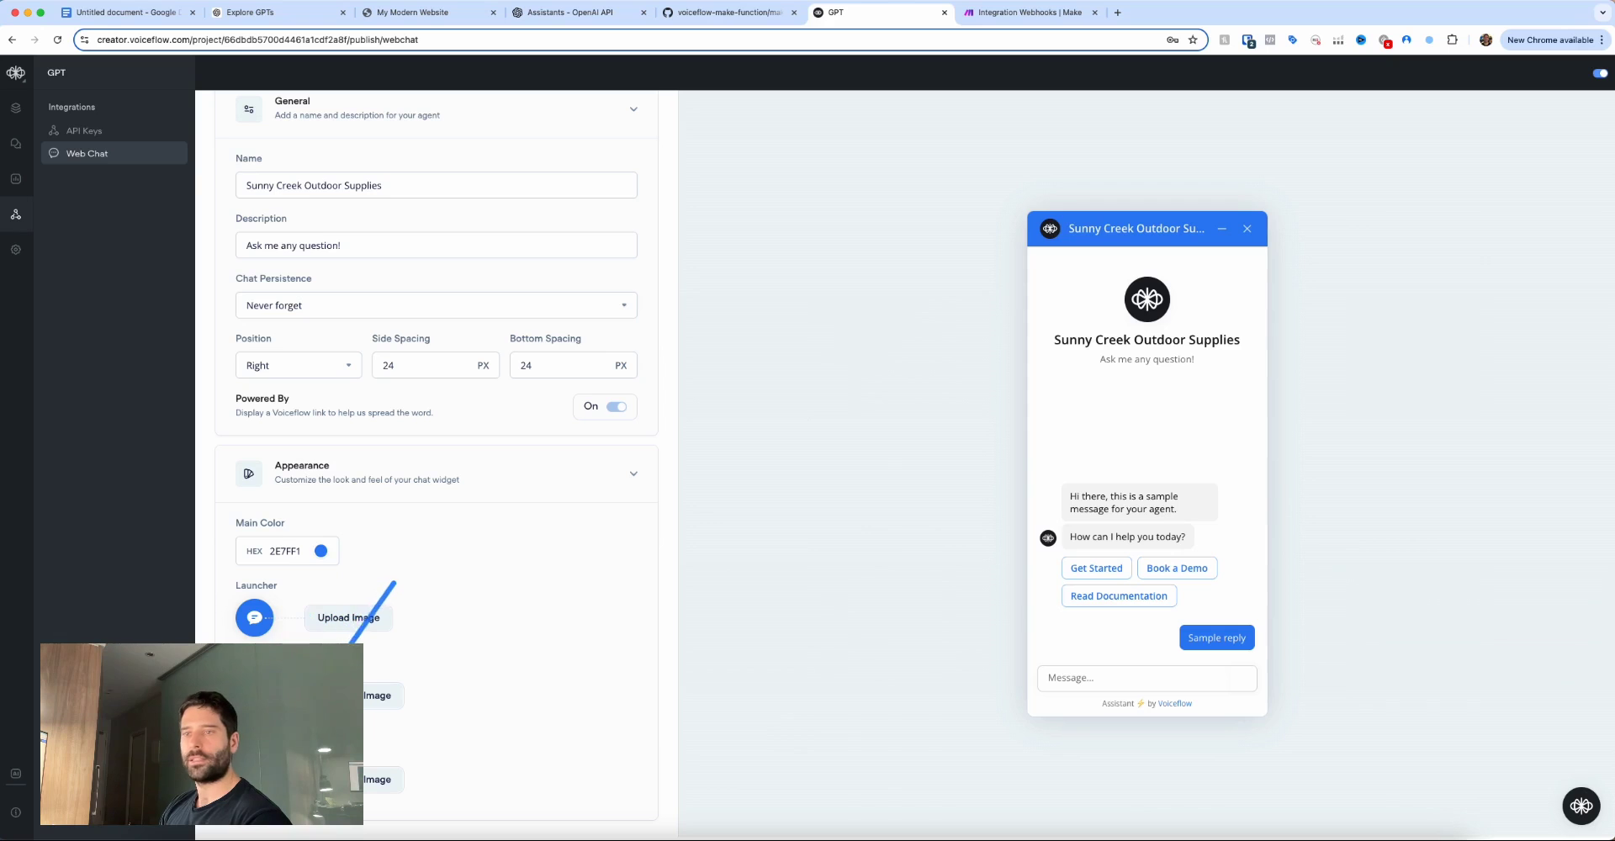
pyautogui.click(412, 11)
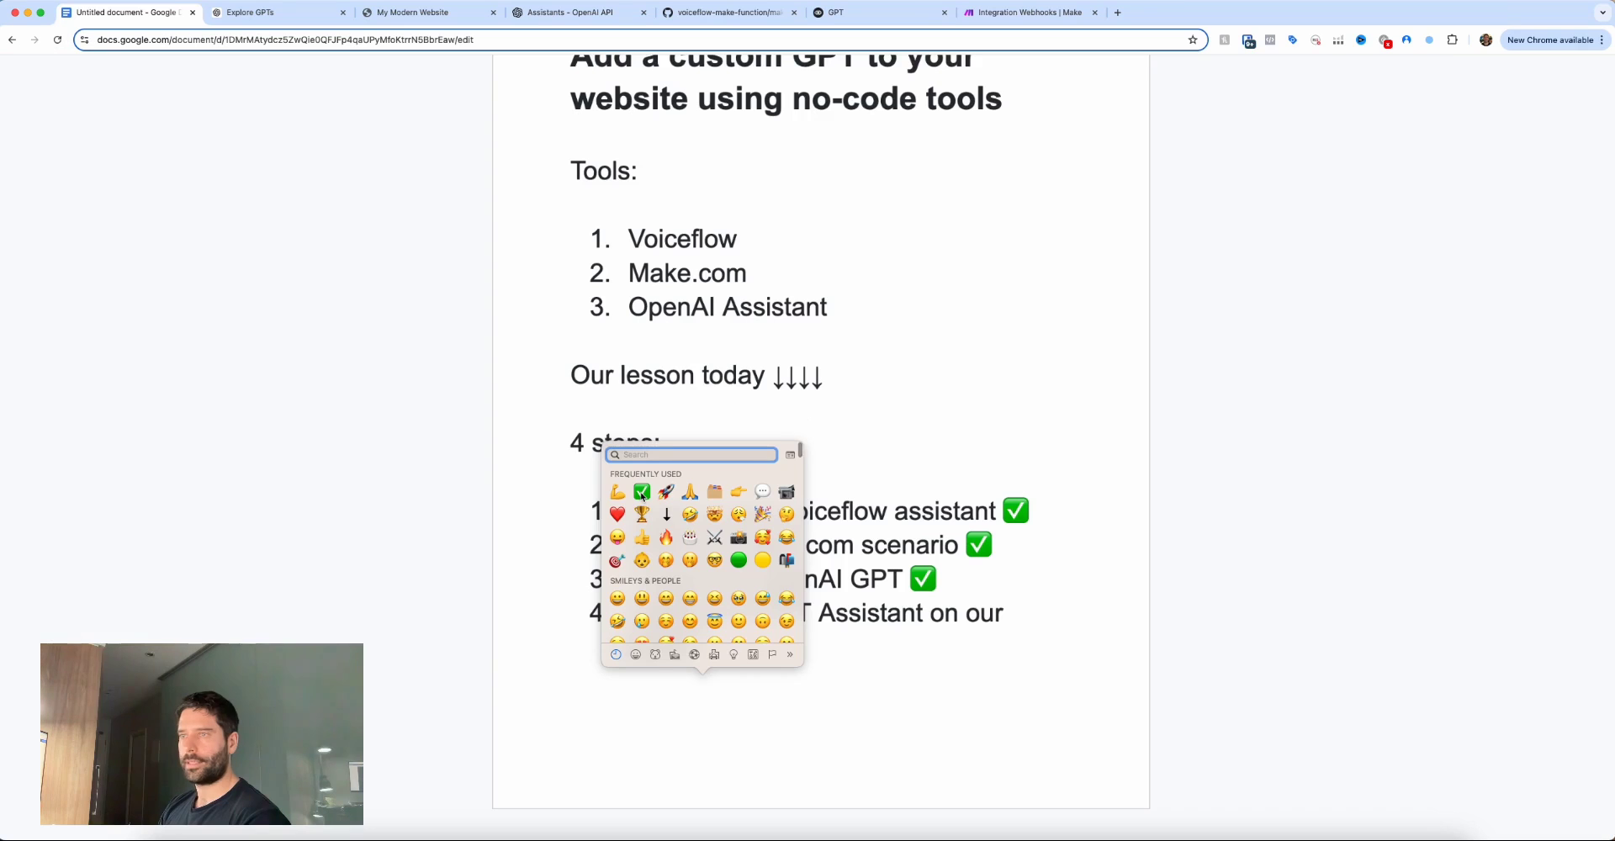
pyautogui.press('Escape')
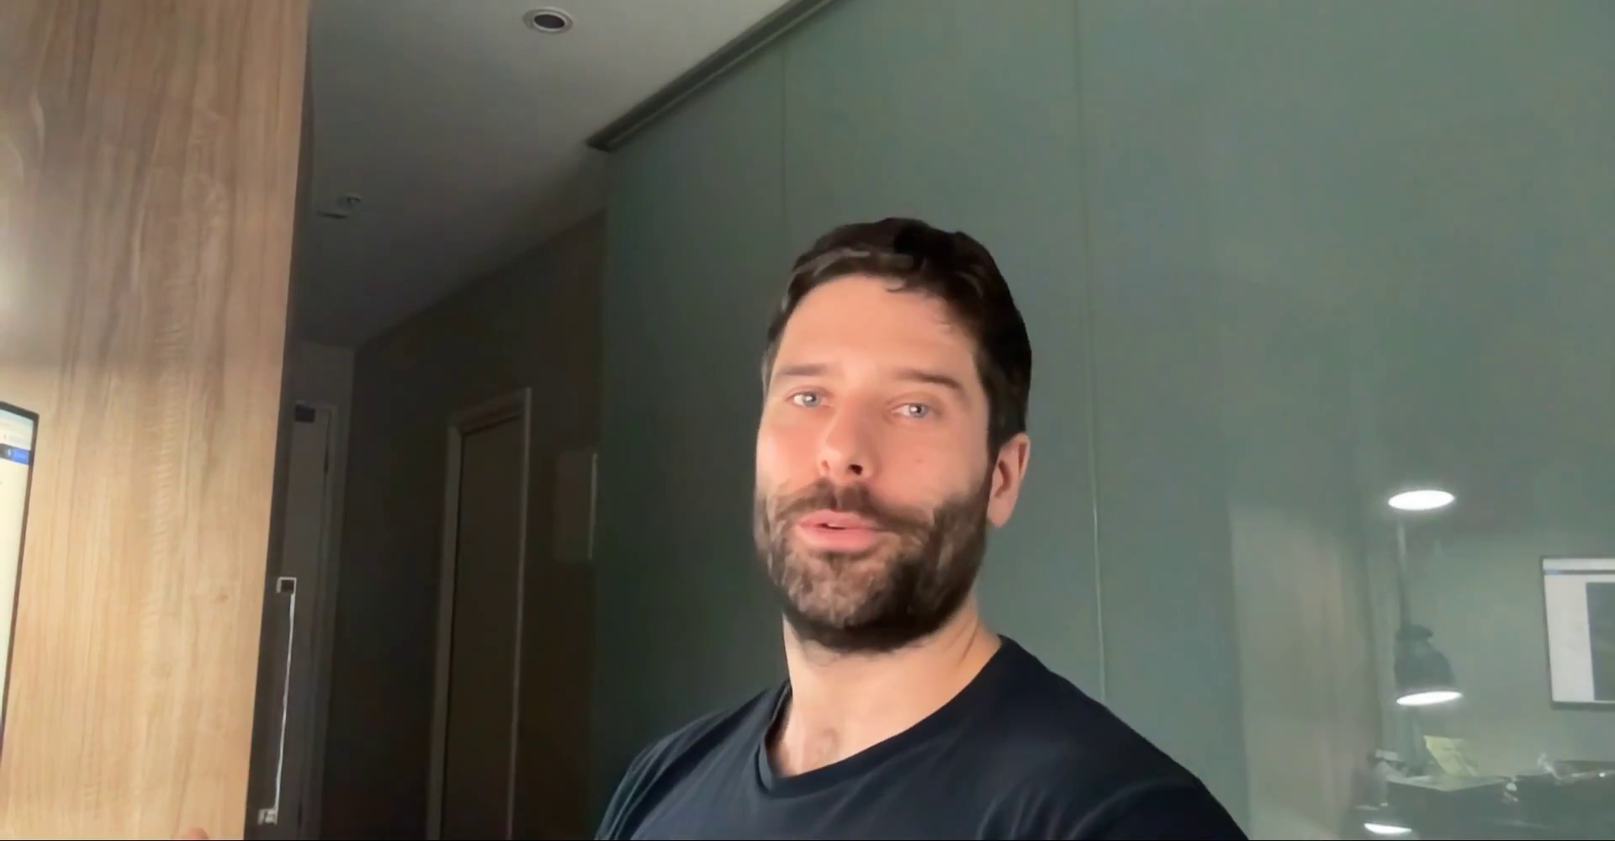